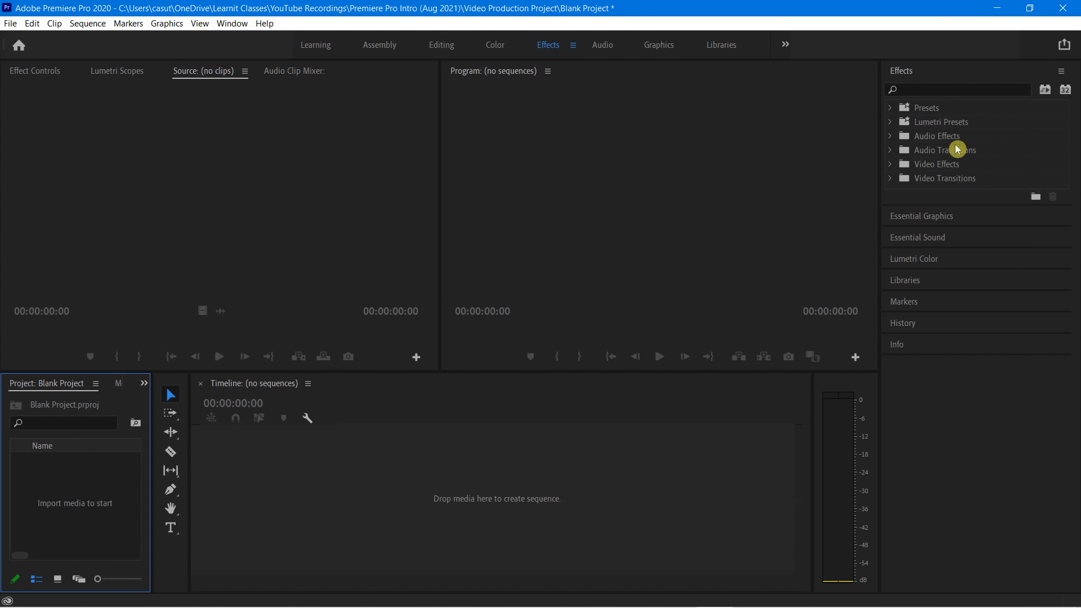
View the Audio workspace, return to the Editing workspace, and review the list of available workspaces
{"action": "left_click", "coordinate": [602, 52]}
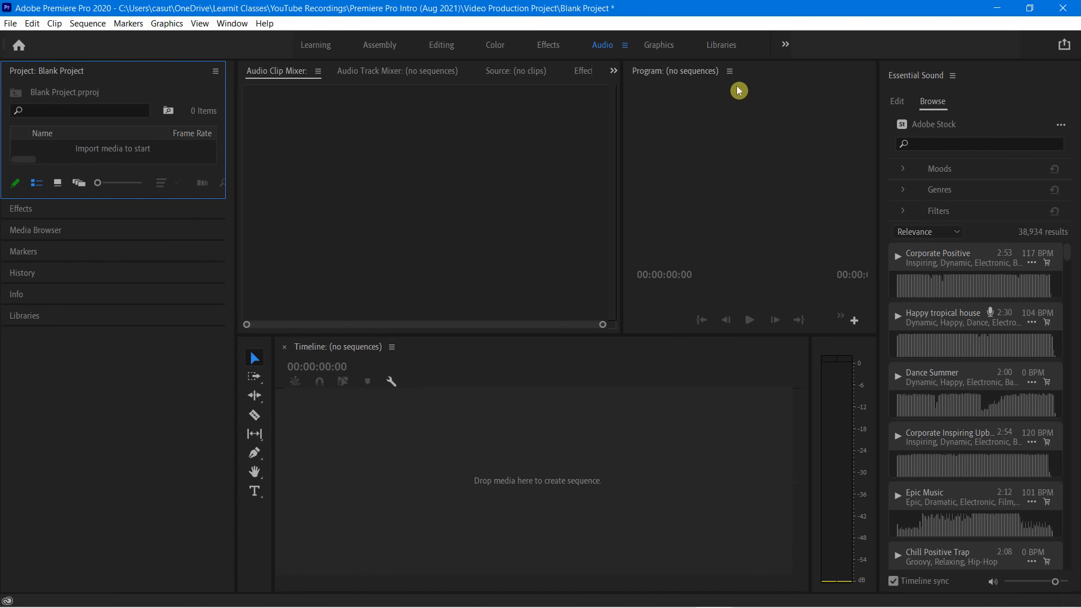
{"action": "left_click", "coordinate": [446, 49]}
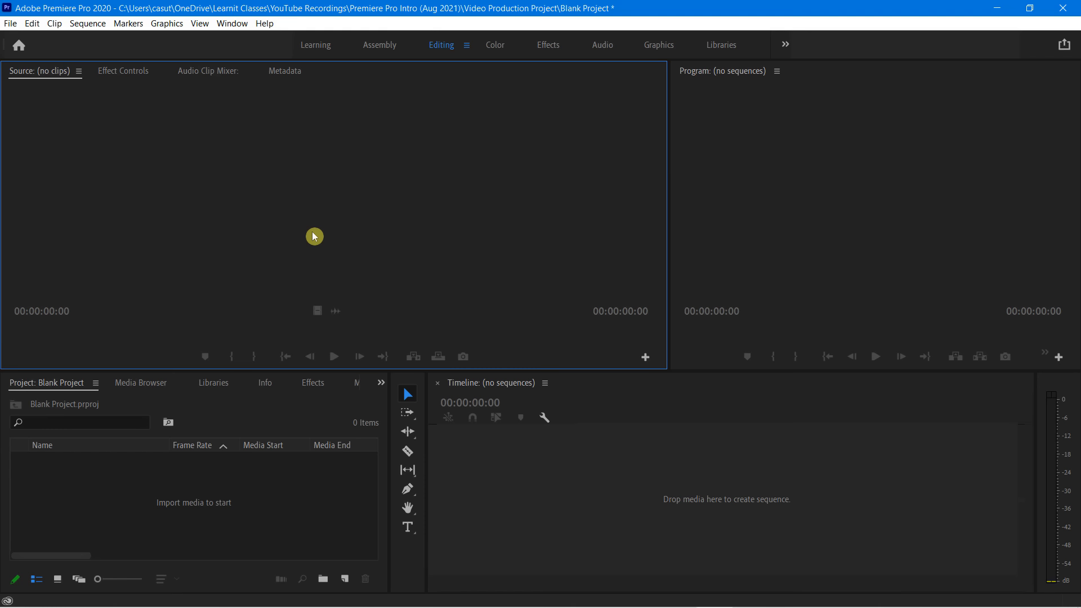
{"action": "left_click", "coordinate": [232, 23]}
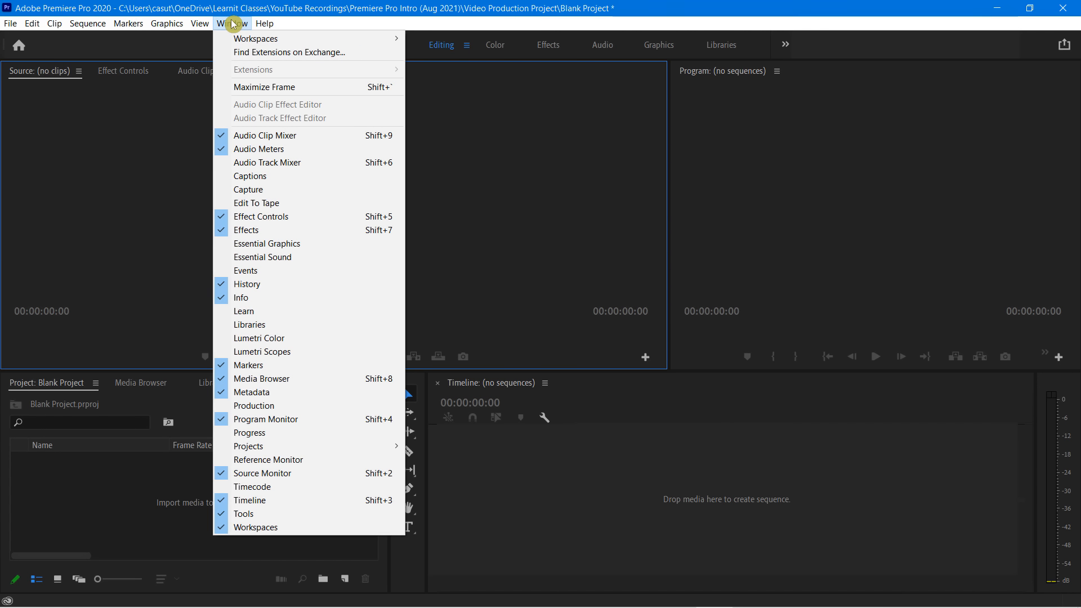
{"action": "mouse_move", "coordinate": [248, 38]}
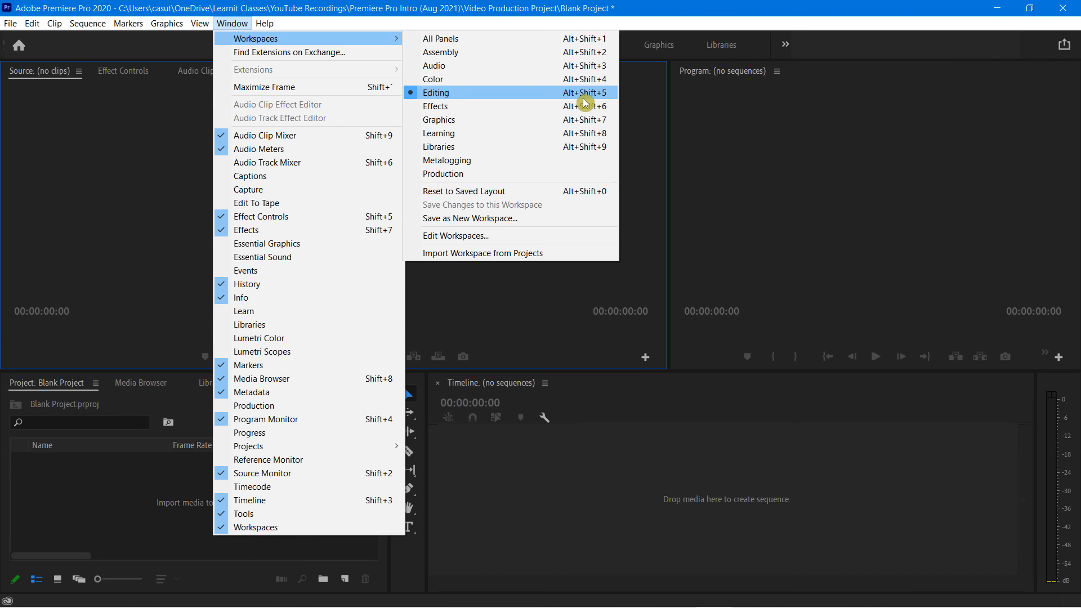
{"action": "left_click", "coordinate": [640, 24]}
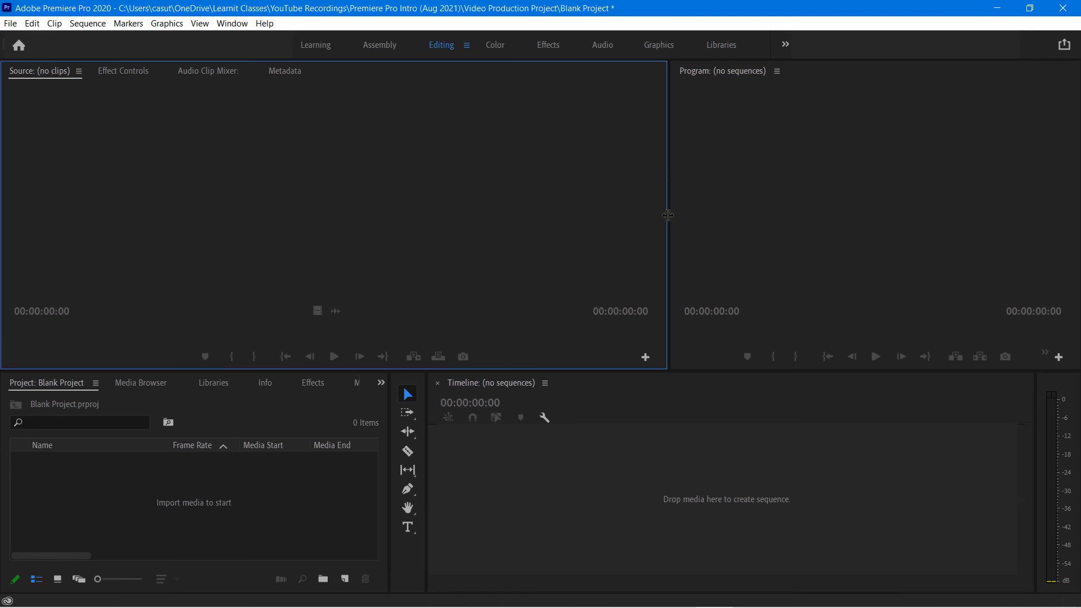
Narrow the Source Monitor in favour of the Program Monitor and raise the border above the Project and Timeline panels
{"action": "left_click_drag", "start_coordinate": [667, 215], "coordinate": [492, 228]}
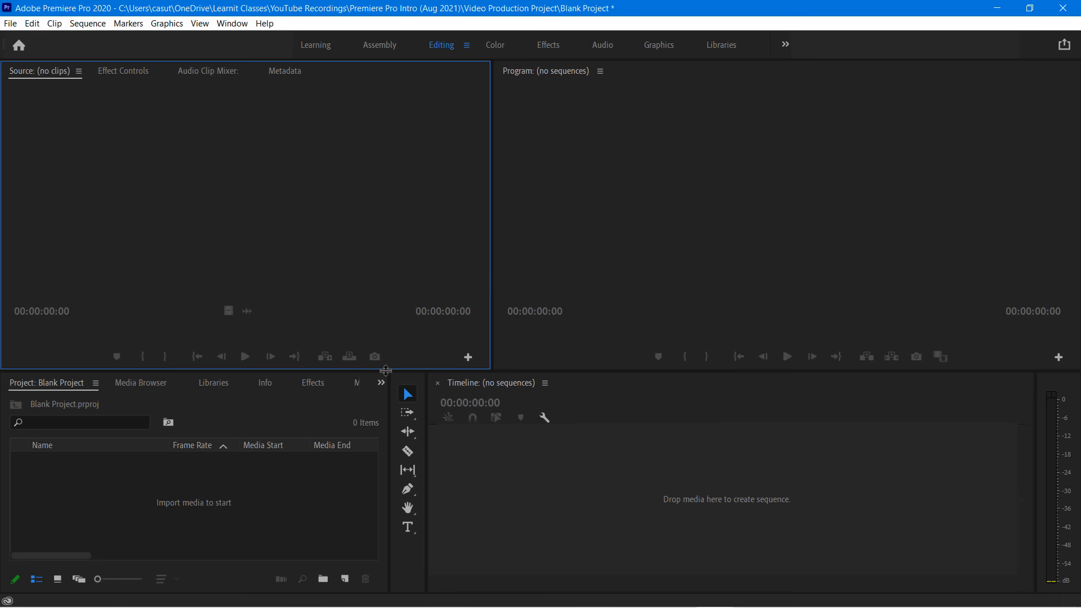
{"action": "left_click_drag", "start_coordinate": [386, 372], "coordinate": [369, 328]}
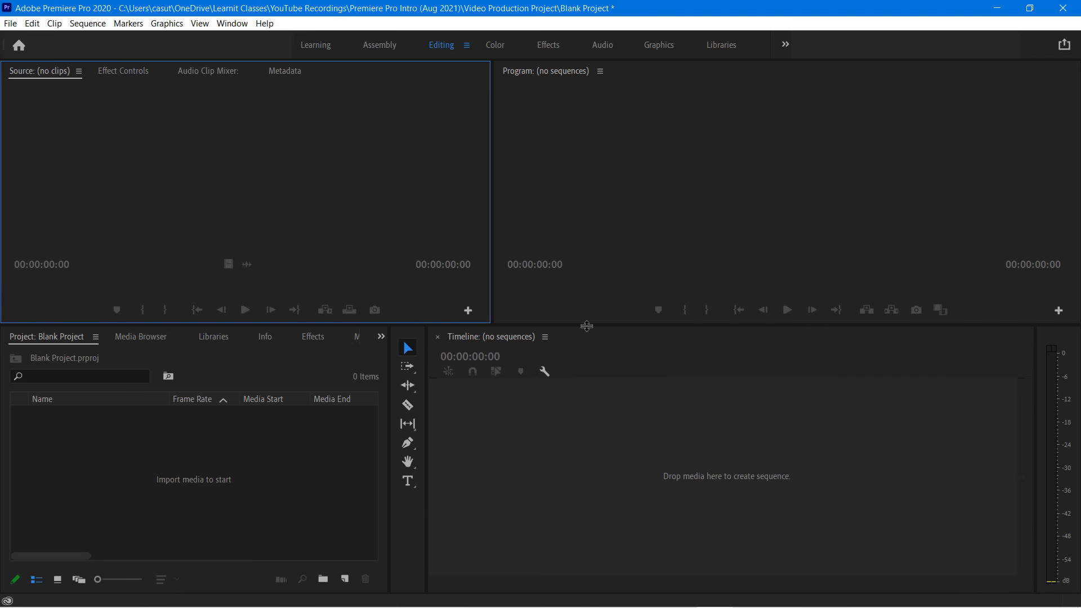
{"action": "mouse_move", "coordinate": [589, 325]}
{"action": "left_mouse_down"}
{"action": "mouse_move", "coordinate": [586, 269]}
{"action": "mouse_move", "coordinate": [584, 337]}
{"action": "mouse_move", "coordinate": [583, 307]}
{"action": "mouse_move", "coordinate": [584, 318]}
{"action": "left_mouse_up"}
{"action": "mouse_move", "coordinate": [489, 219]}
{"action": "left_mouse_down"}
{"action": "mouse_move", "coordinate": [571, 221]}
{"action": "mouse_move", "coordinate": [484, 224]}
{"action": "left_mouse_up"}
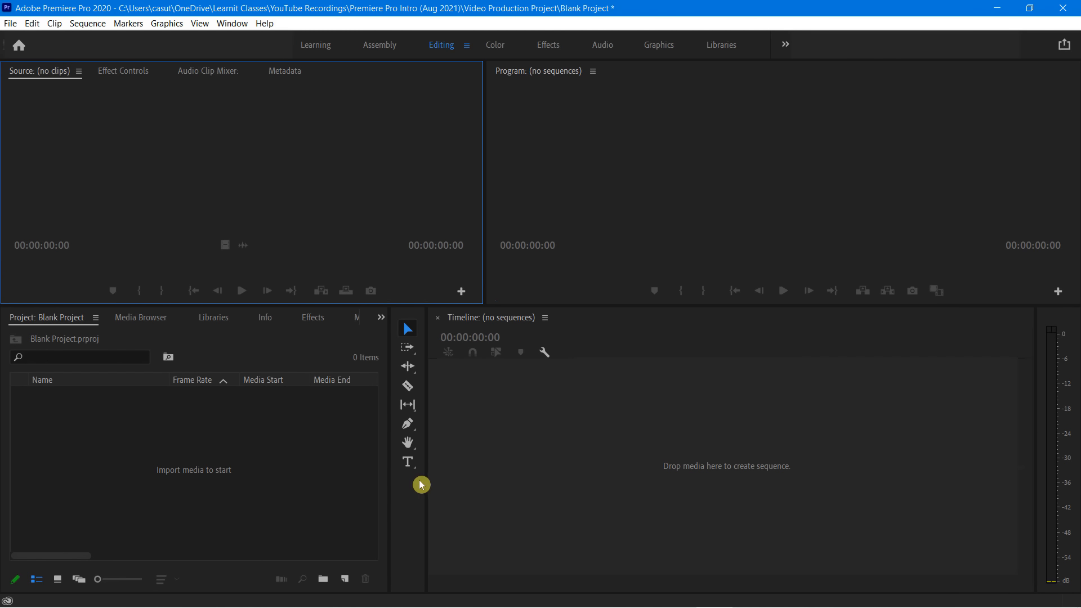
Narrow the Project panel and extend the Timeline into the freed space, keeping the Tools panel a single column
{"action": "left_click", "coordinate": [292, 474]}
{"action": "left_click", "coordinate": [586, 511]}
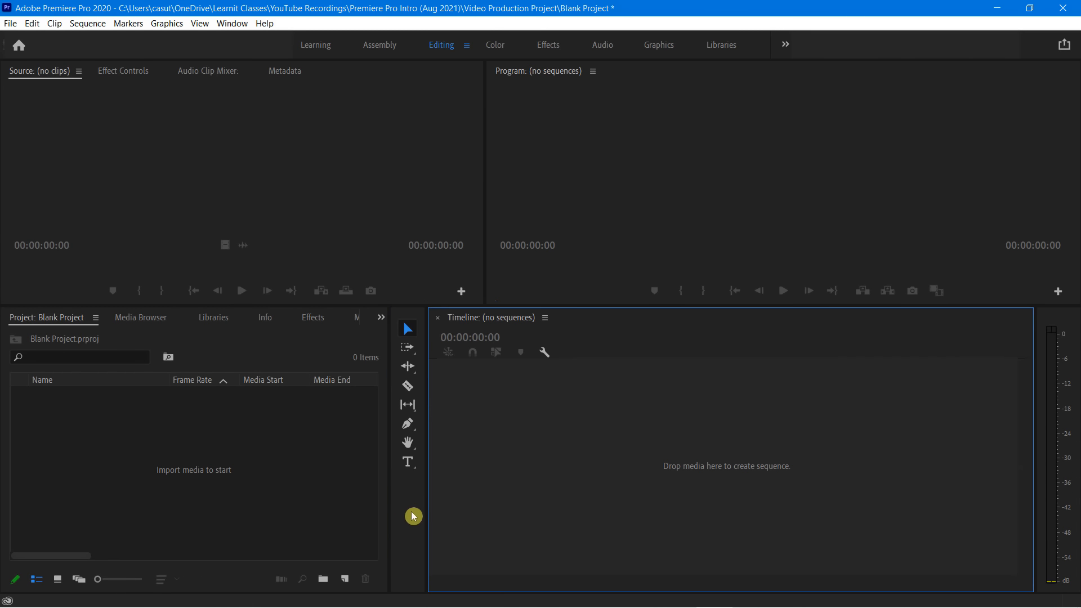
{"action": "left_click", "coordinate": [414, 515]}
{"action": "left_click", "coordinate": [249, 538]}
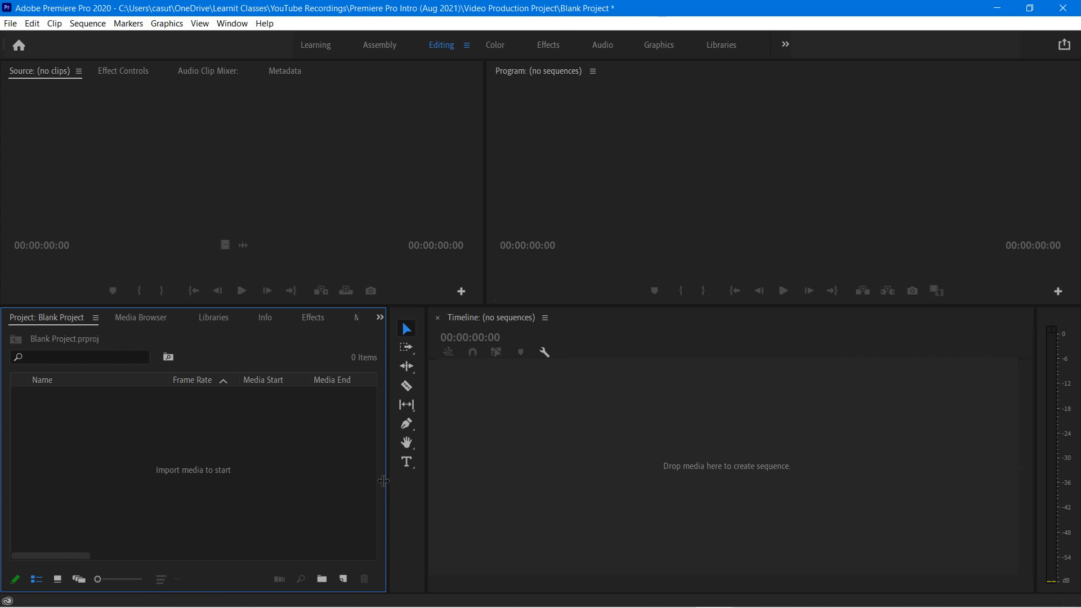
{"action": "left_click_drag", "start_coordinate": [387, 487], "coordinate": [284, 483]}
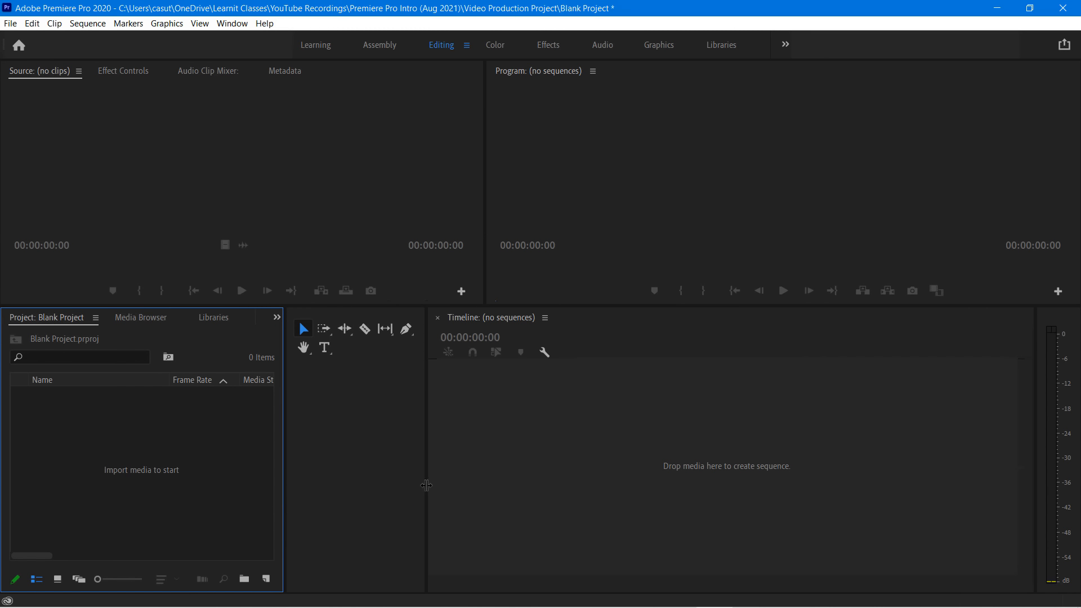
{"action": "left_click_drag", "start_coordinate": [426, 485], "coordinate": [321, 486]}
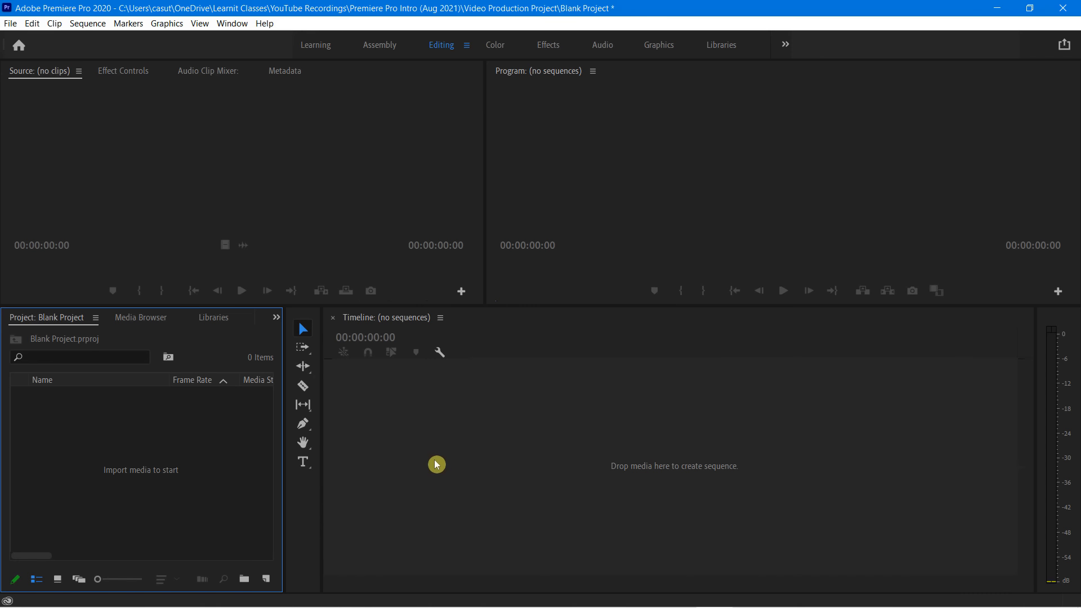
Examine the panel options for the Timeline, Project and Source panels, including docking, closing and view settings
{"action": "left_click", "coordinate": [603, 514]}
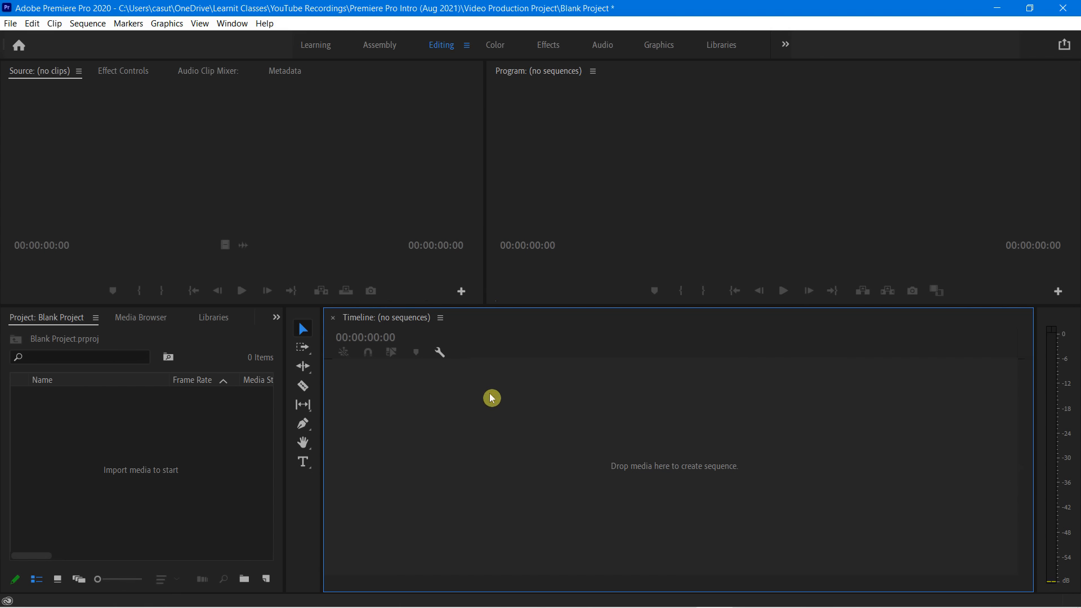
{"action": "left_click", "coordinate": [442, 321]}
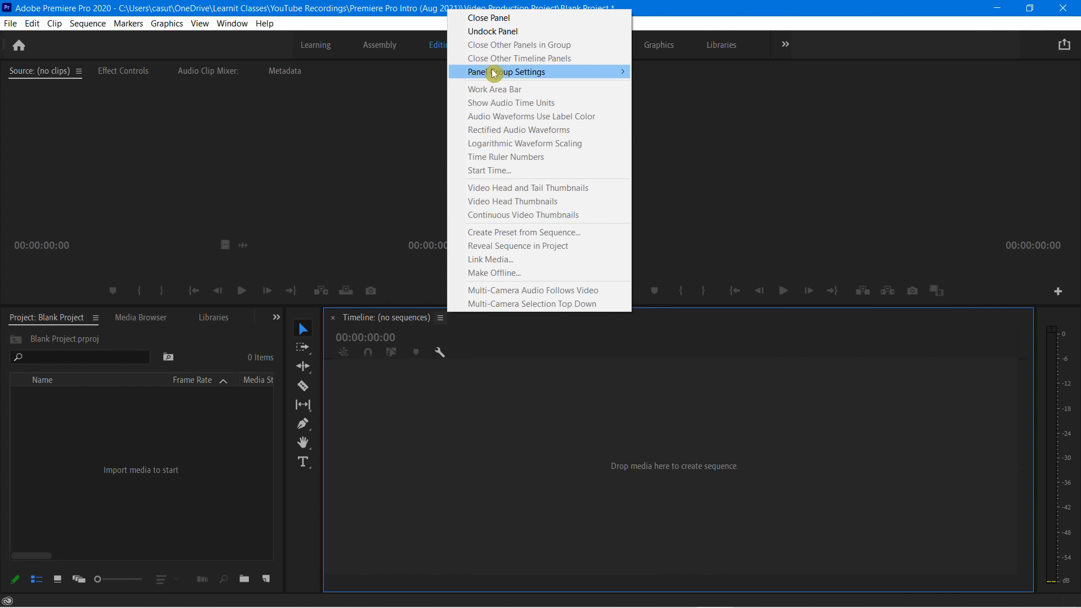
{"action": "right_click", "coordinate": [409, 318]}
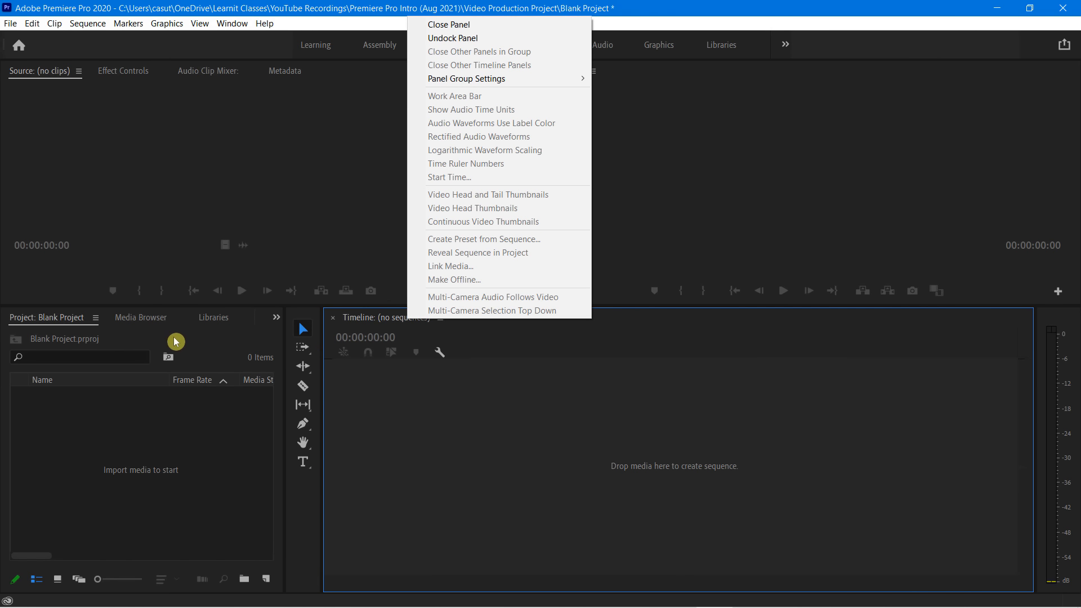
{"action": "right_click", "coordinate": [68, 319]}
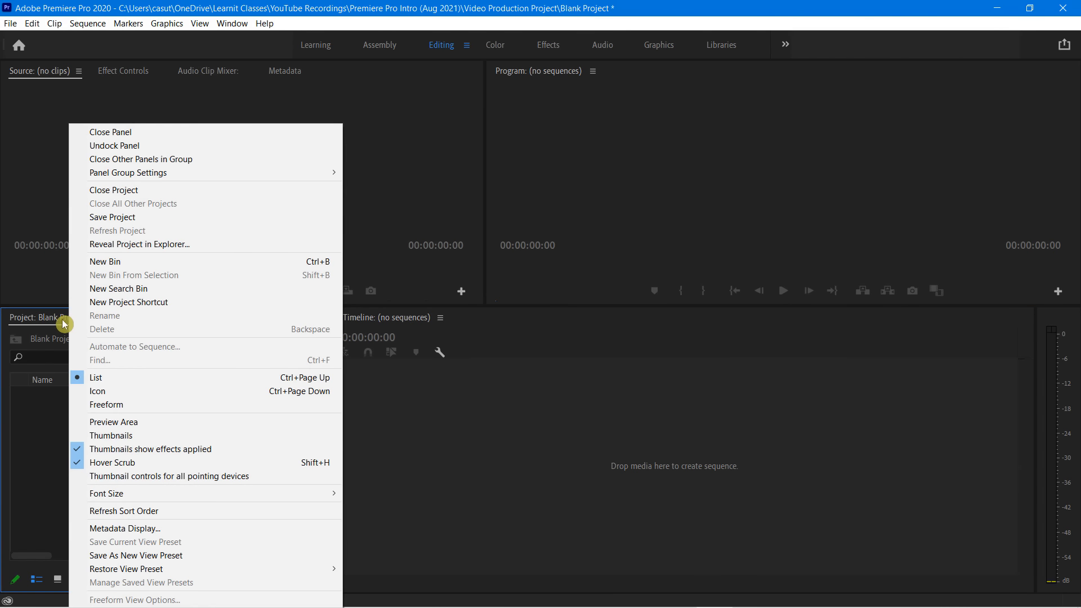
{"action": "left_click", "coordinate": [59, 320]}
{"action": "left_click", "coordinate": [94, 319]}
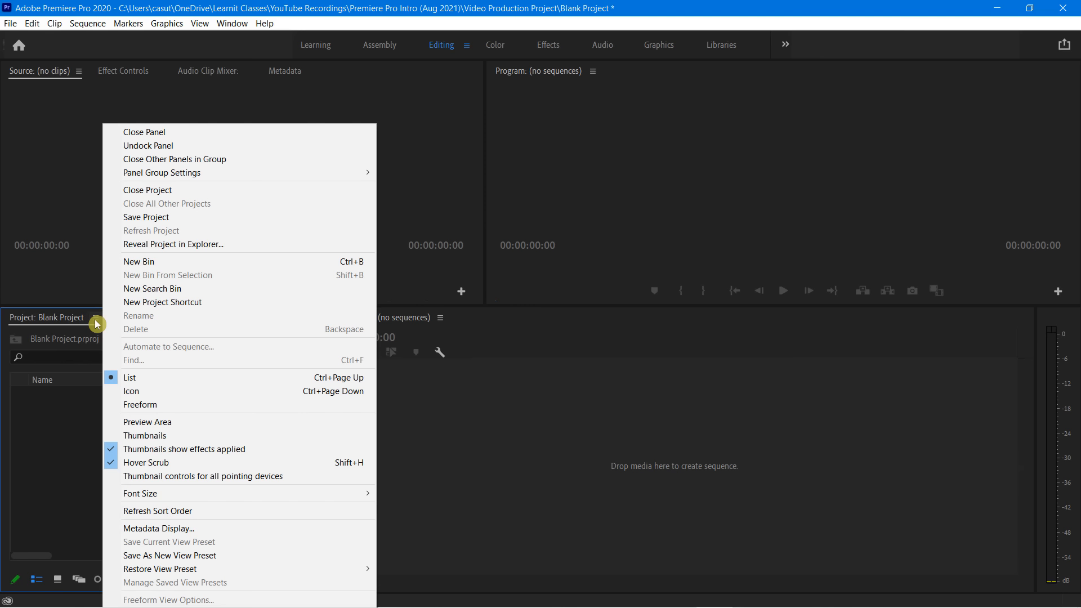
{"action": "left_click", "coordinate": [551, 504]}
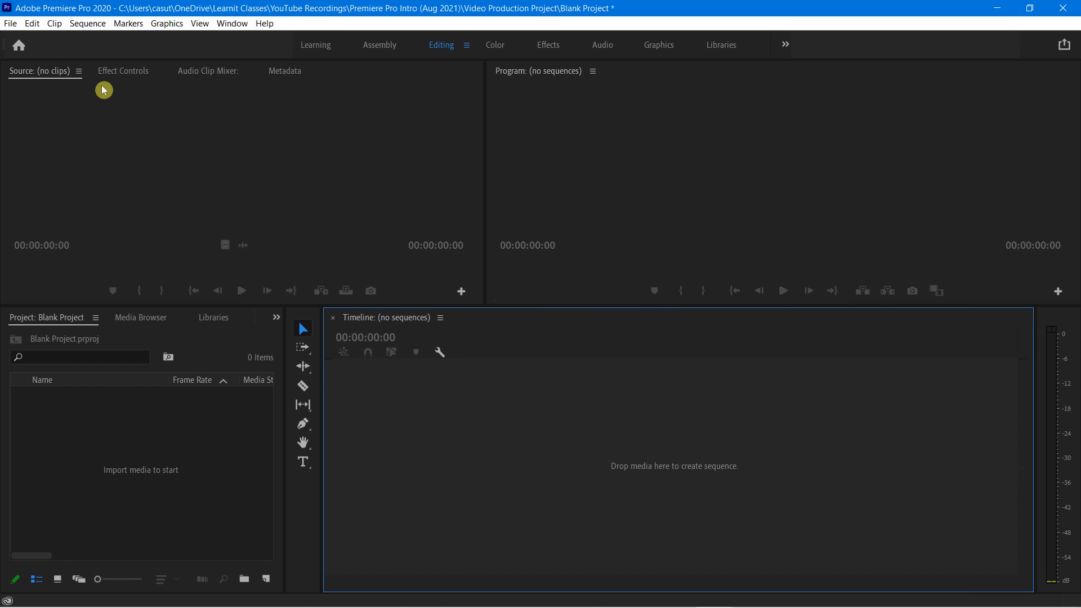
{"action": "left_click", "coordinate": [79, 71]}
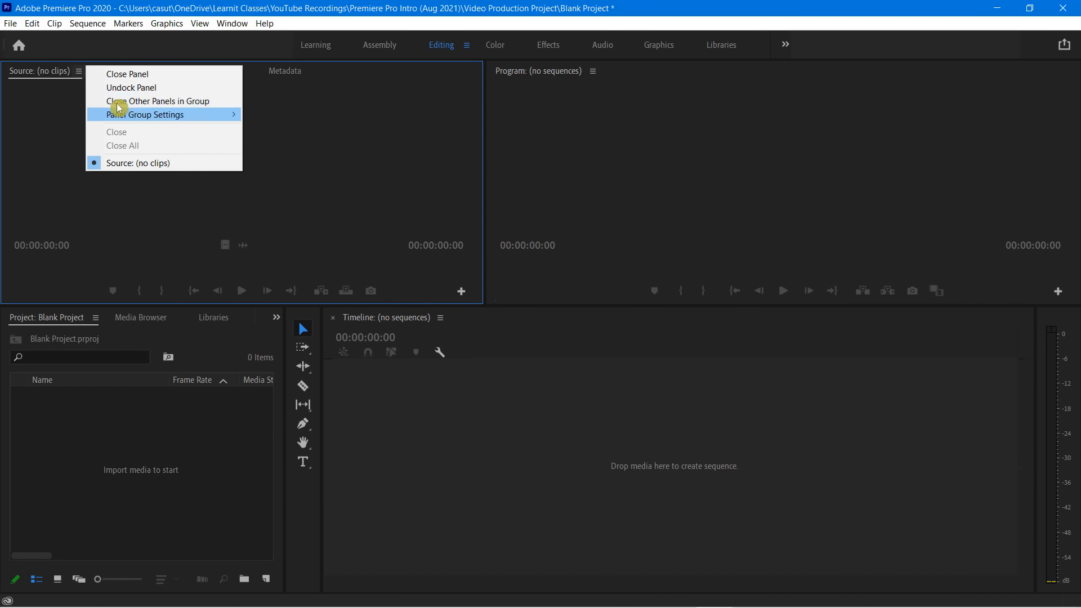
{"action": "left_click", "coordinate": [95, 318]}
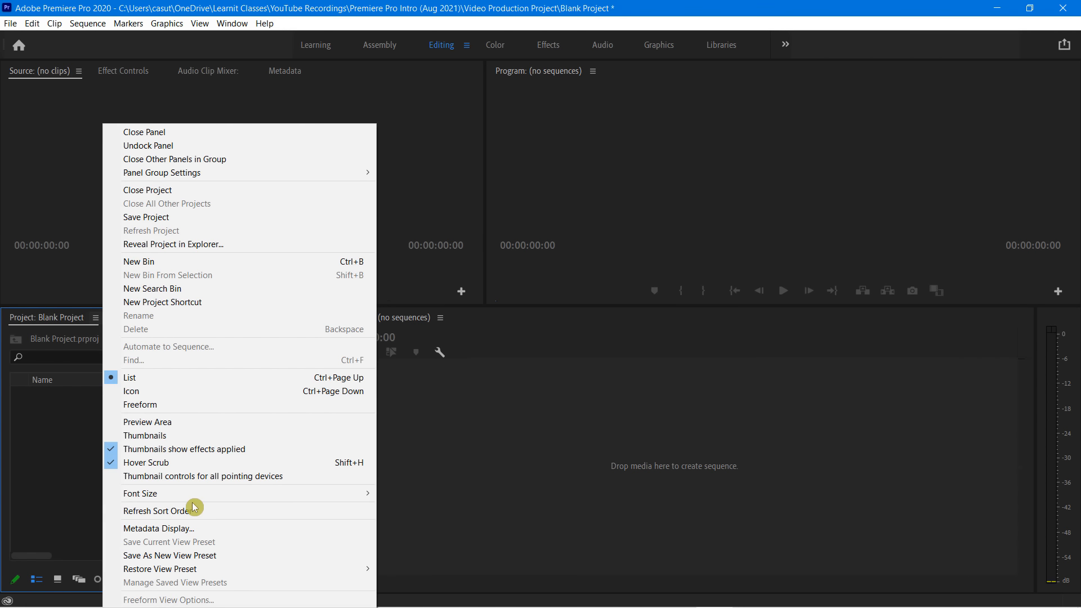
{"action": "left_click", "coordinate": [491, 477]}
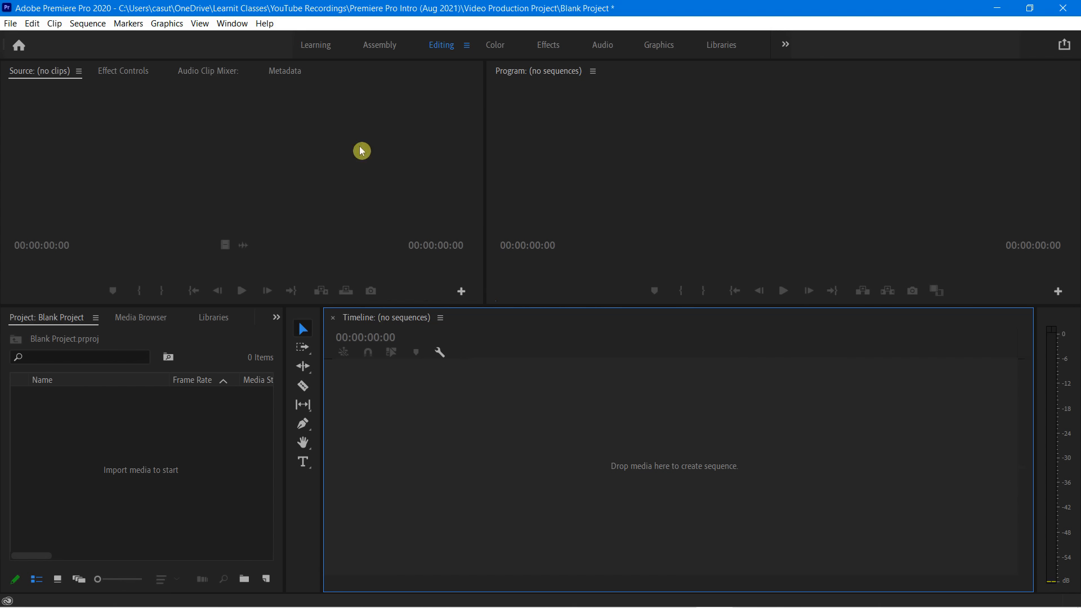
Open the recent project Explore SF
{"action": "left_click", "coordinate": [331, 145]}
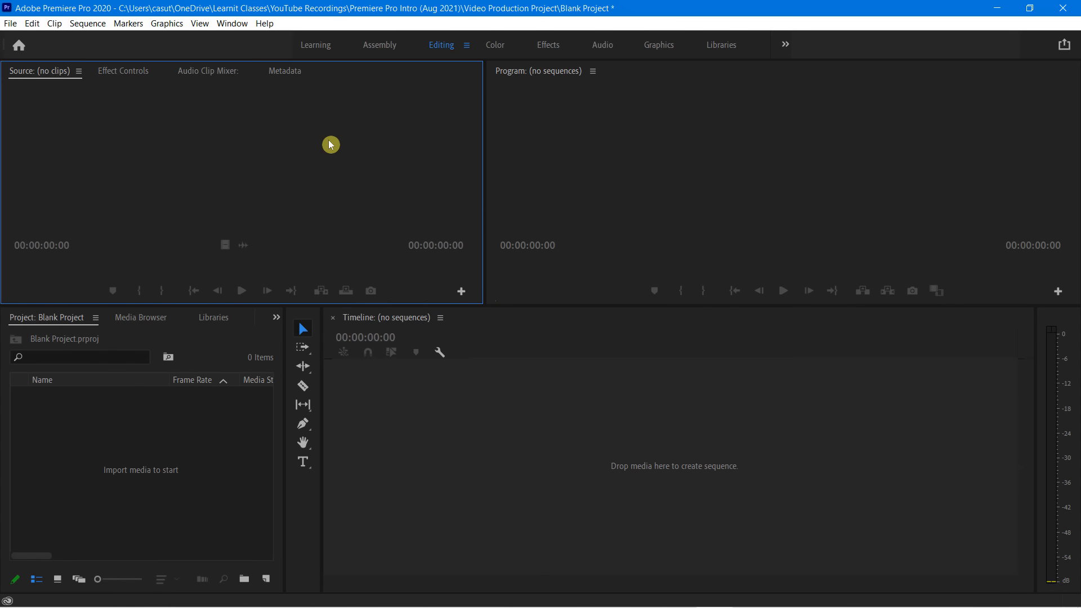
{"action": "left_click", "coordinate": [11, 27]}
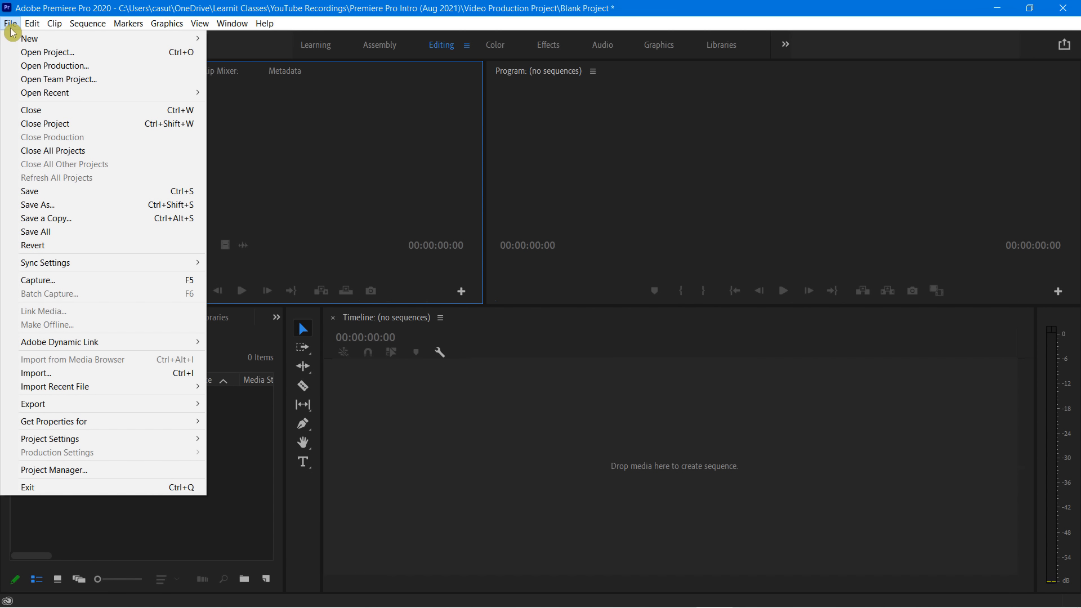
{"action": "mouse_move", "coordinate": [74, 96]}
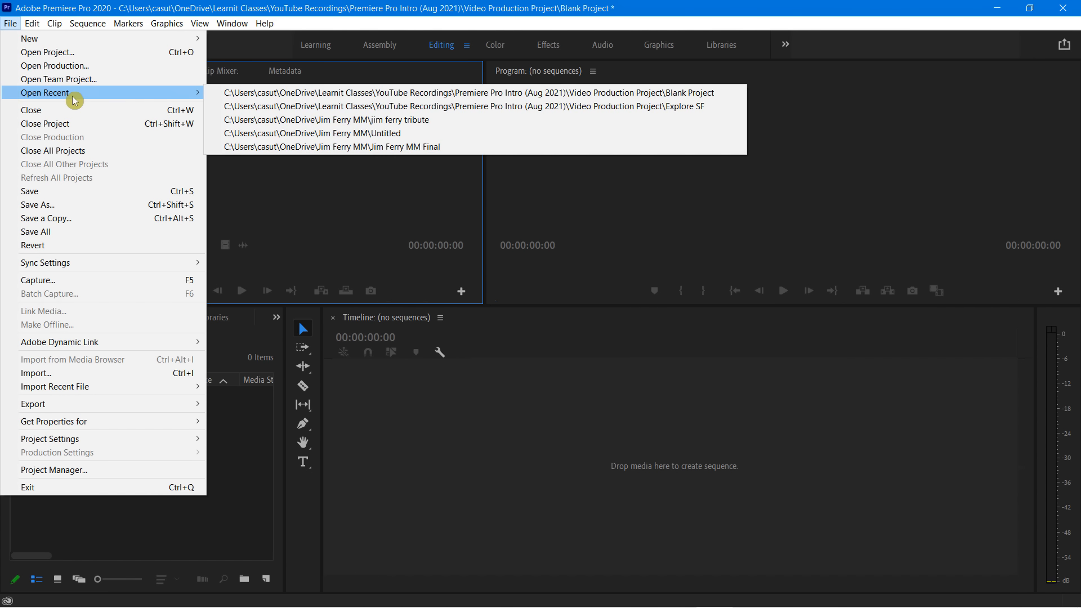
{"action": "left_click", "coordinate": [242, 109]}
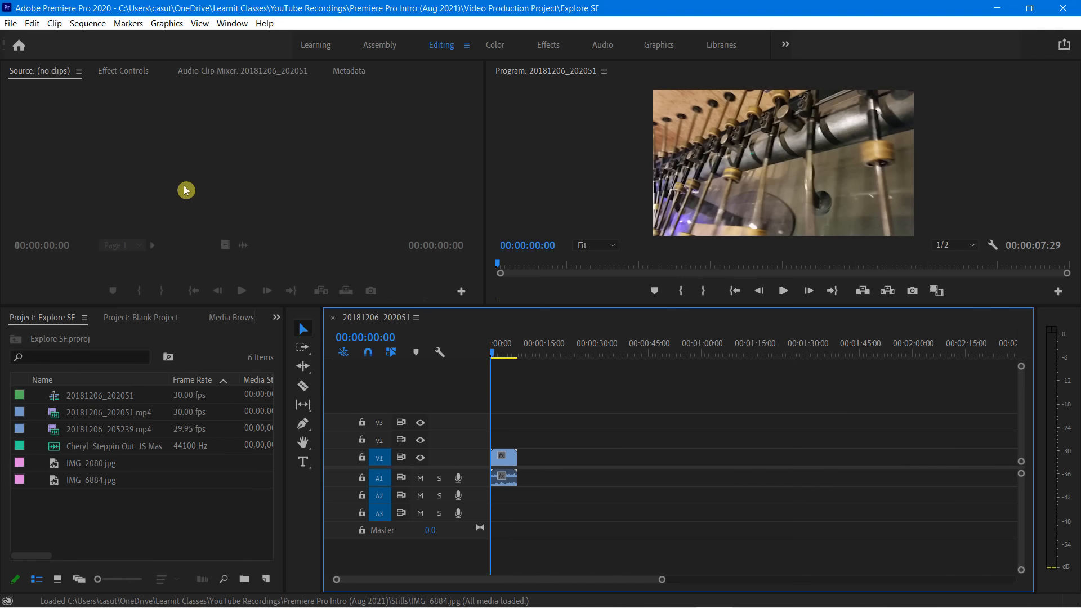
Widen the Project panel to show the media start and end columns, and make the Source and Program monitors taller
{"action": "left_click", "coordinate": [130, 522]}
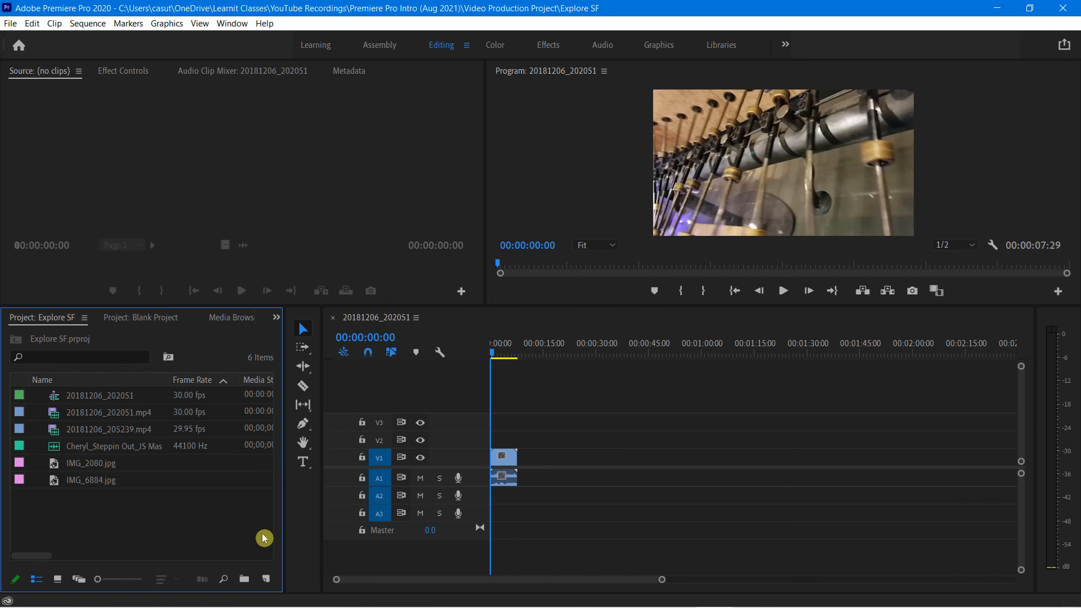
{"action": "left_click_drag", "start_coordinate": [284, 510], "coordinate": [388, 543]}
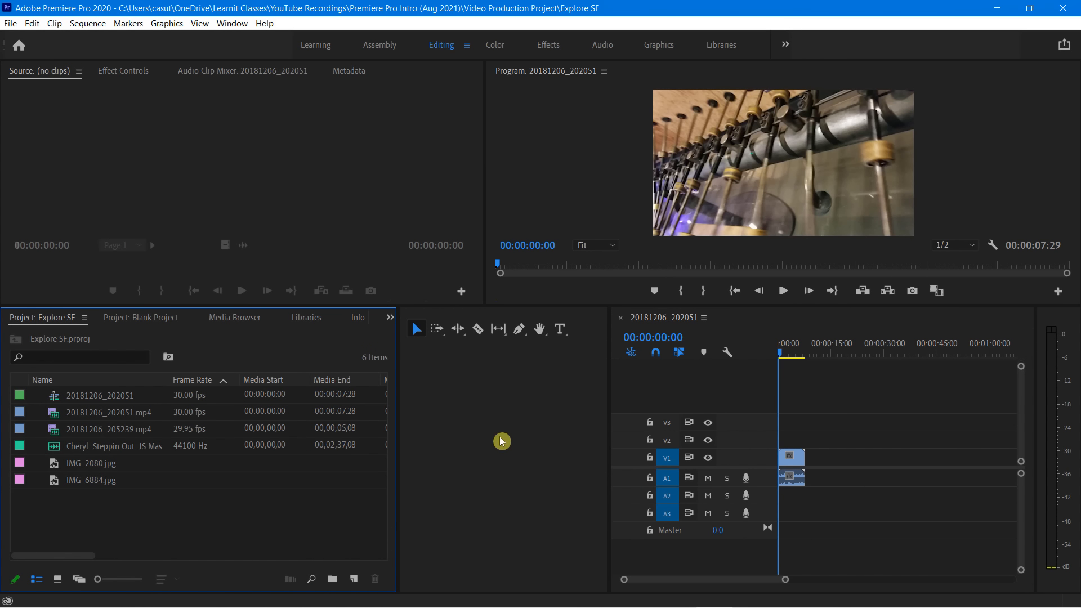
{"action": "left_click_drag", "start_coordinate": [571, 306], "coordinate": [546, 338]}
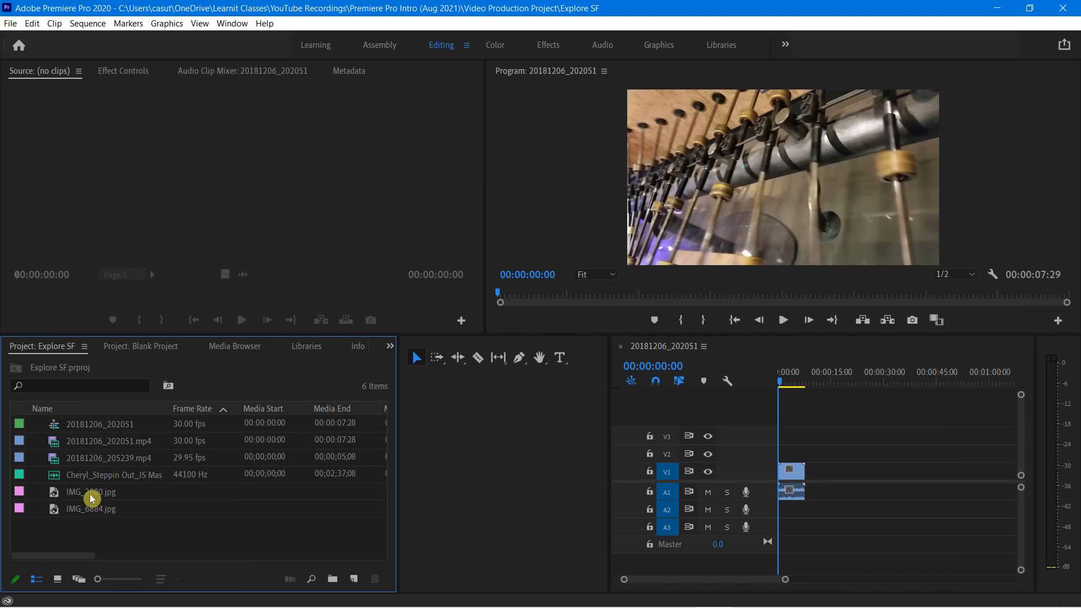
Move the timeline playhead to 00:00:04:18 and resize the monitor panels, shortening them slightly and widening the Source Monitor
{"action": "mouse_move", "coordinate": [798, 384]}
{"action": "left_mouse_down"}
{"action": "mouse_move", "coordinate": [786, 382]}
{"action": "mouse_move", "coordinate": [798, 387]}
{"action": "left_mouse_up"}
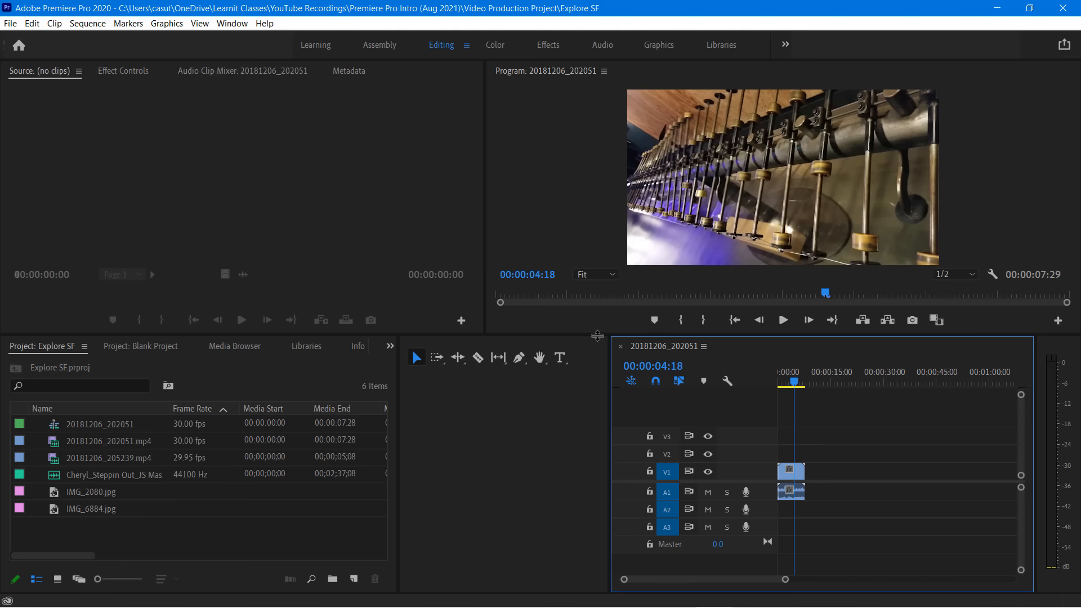
{"action": "left_click_drag", "start_coordinate": [600, 336], "coordinate": [540, 318]}
{"action": "left_click_drag", "start_coordinate": [484, 175], "coordinate": [532, 191]}
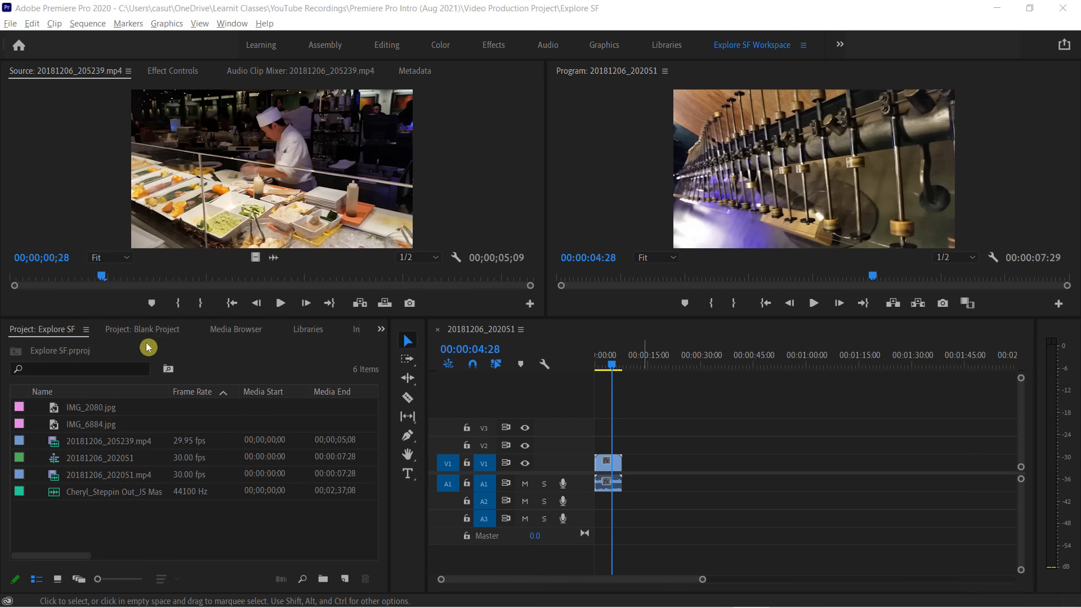
Reorder the Project panel group so Media Browser comes first, followed by Blank Project and Explore SF
{"action": "left_click_drag", "start_coordinate": [44, 332], "coordinate": [82, 336]}
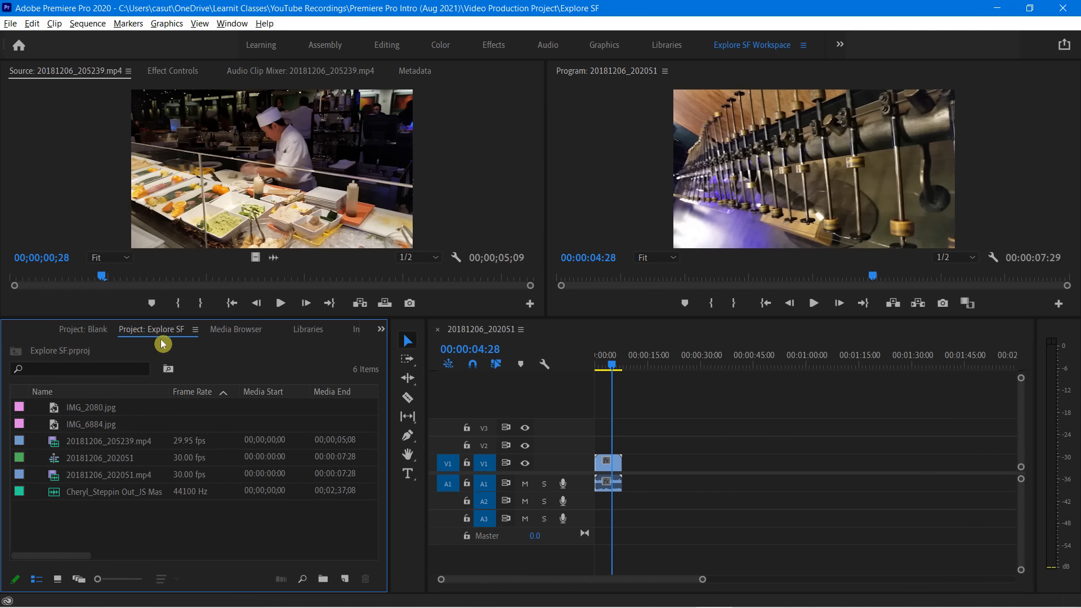
{"action": "left_click_drag", "start_coordinate": [236, 332], "coordinate": [51, 336]}
{"action": "mouse_move", "coordinate": [63, 77]}
{"action": "left_mouse_down"}
{"action": "mouse_move", "coordinate": [335, 75]}
{"action": "mouse_move", "coordinate": [73, 79]}
{"action": "left_mouse_up"}
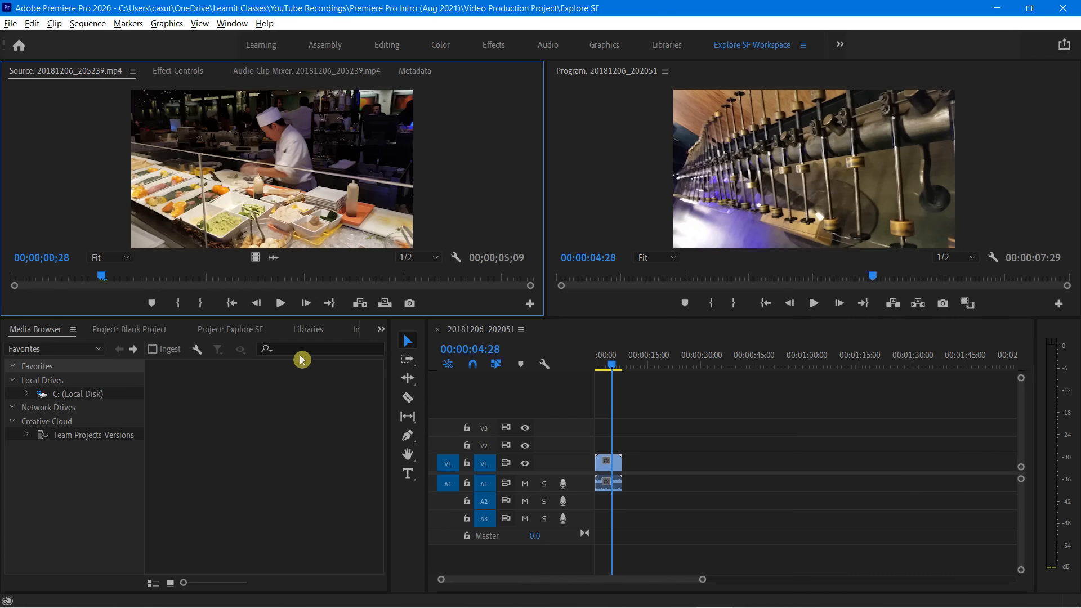
Move the Libraries and Metadata panels into the Program Monitor's panel group
{"action": "left_click", "coordinate": [305, 330]}
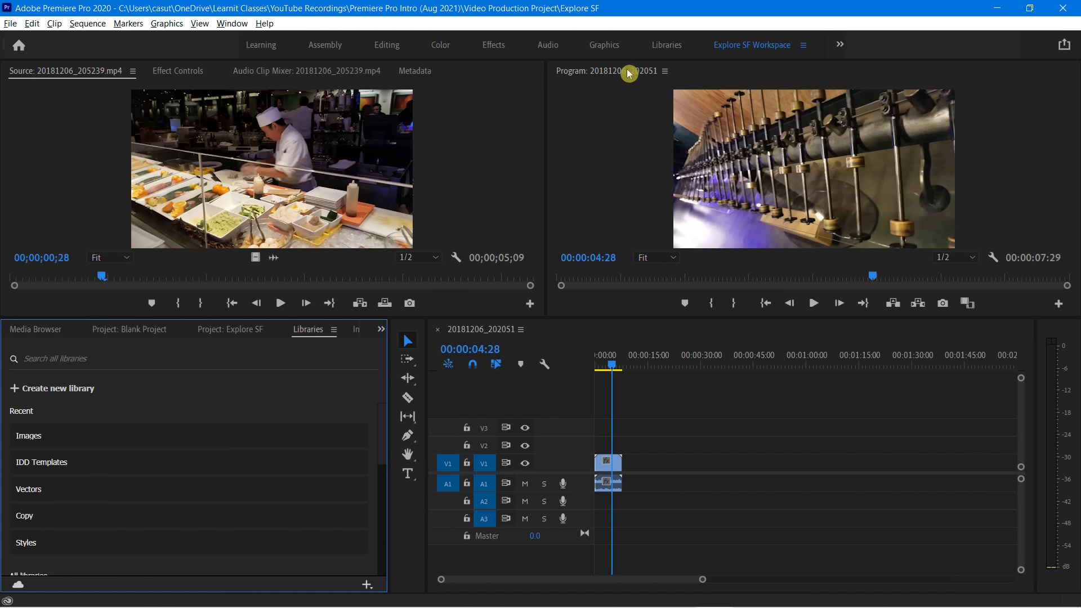
{"action": "left_click_drag", "start_coordinate": [306, 335], "coordinate": [676, 75]}
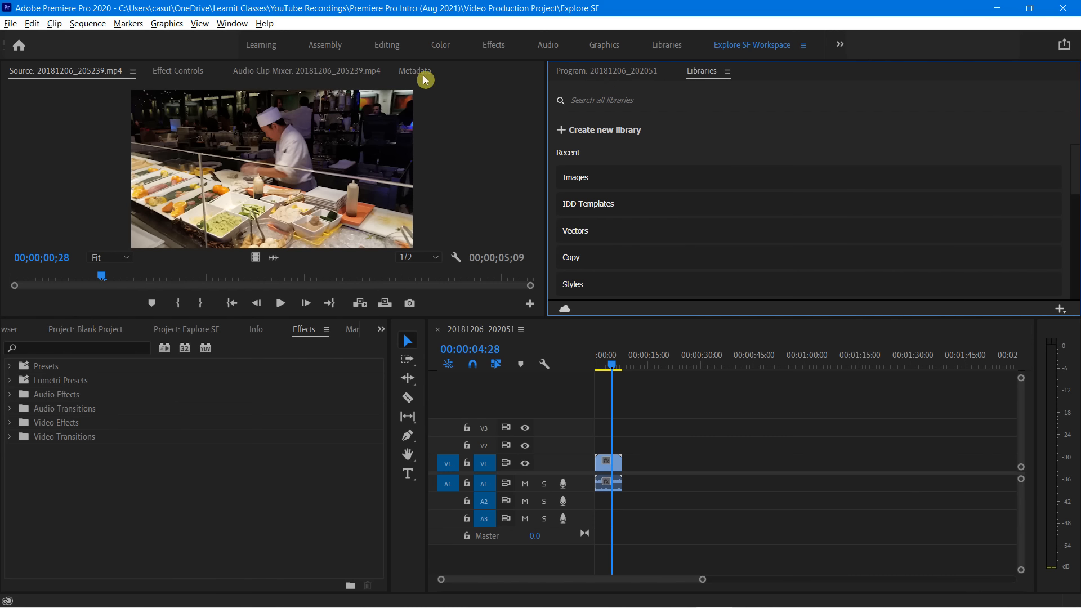
{"action": "left_click_drag", "start_coordinate": [415, 71], "coordinate": [690, 79]}
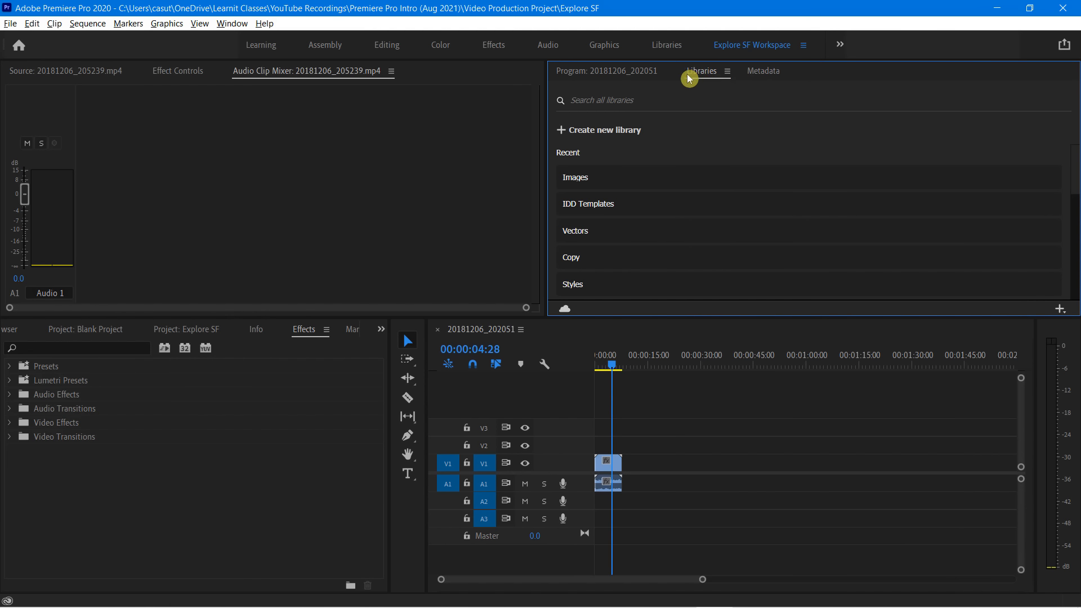
Bring the Source Monitor for 20181206_205239.mp4 to the front of its panel group, keeping Libraries in the Program Monitor's group
{"action": "left_click_drag", "start_coordinate": [689, 79], "coordinate": [691, 79]}
{"action": "left_click", "coordinate": [56, 75]}
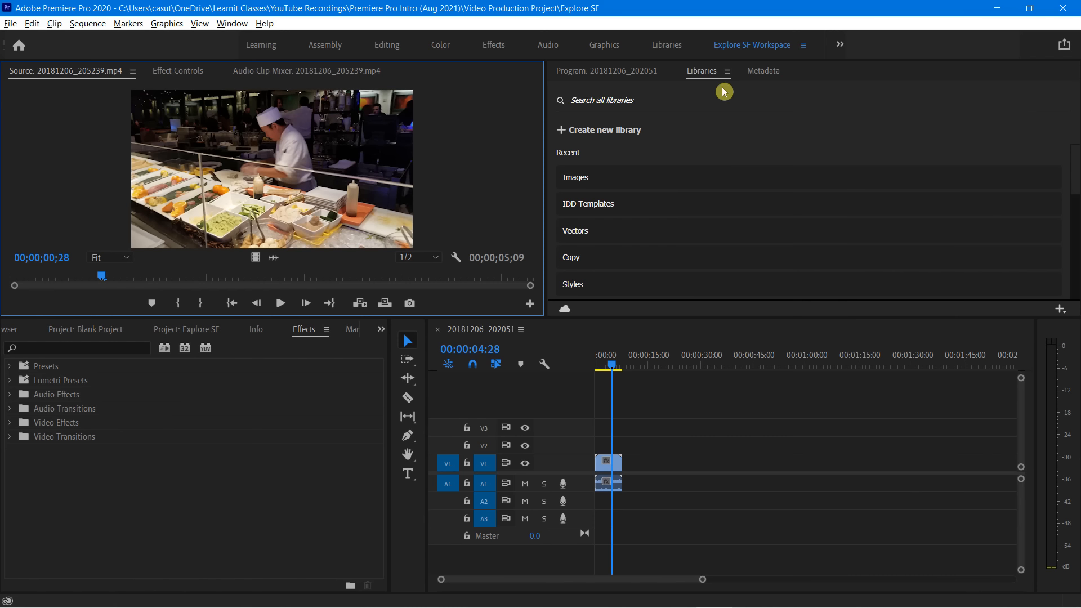
{"action": "left_click_drag", "start_coordinate": [705, 75], "coordinate": [641, 85]}
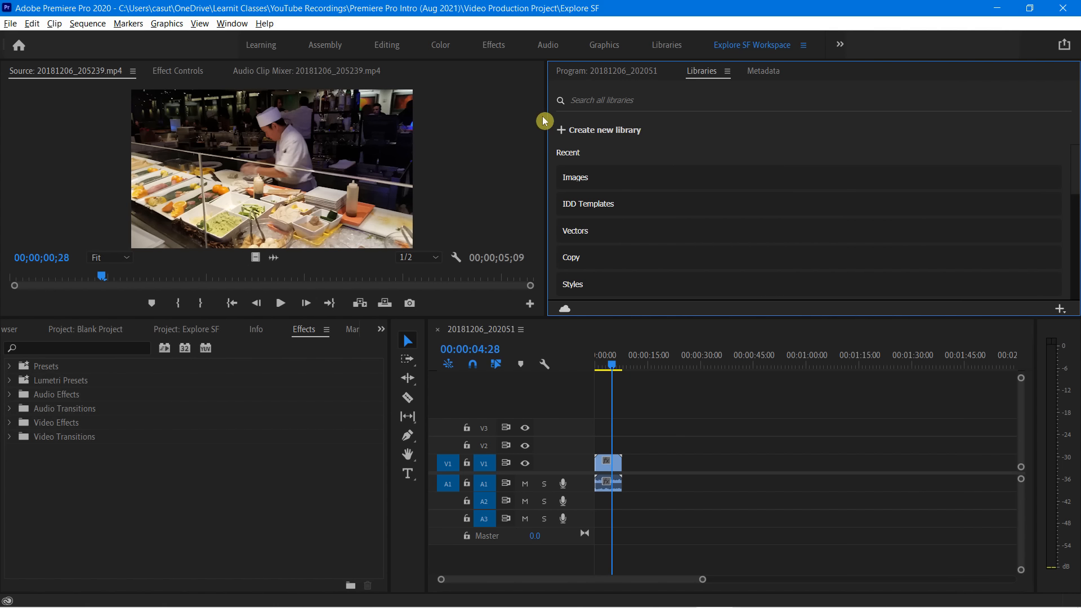
Undock the Libraries panel into a floating window and dock it back between the Program Monitor and Metadata panels
{"action": "left_click", "coordinate": [730, 75]}
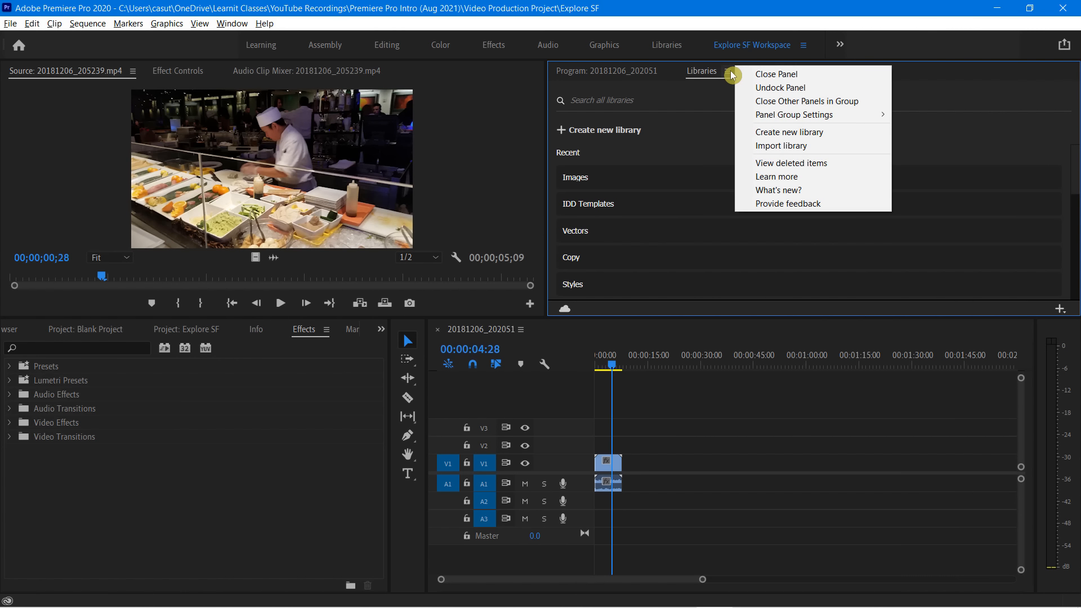
{"action": "left_click", "coordinate": [792, 88]}
{"action": "left_click_drag", "start_coordinate": [789, 161], "coordinate": [568, 144]}
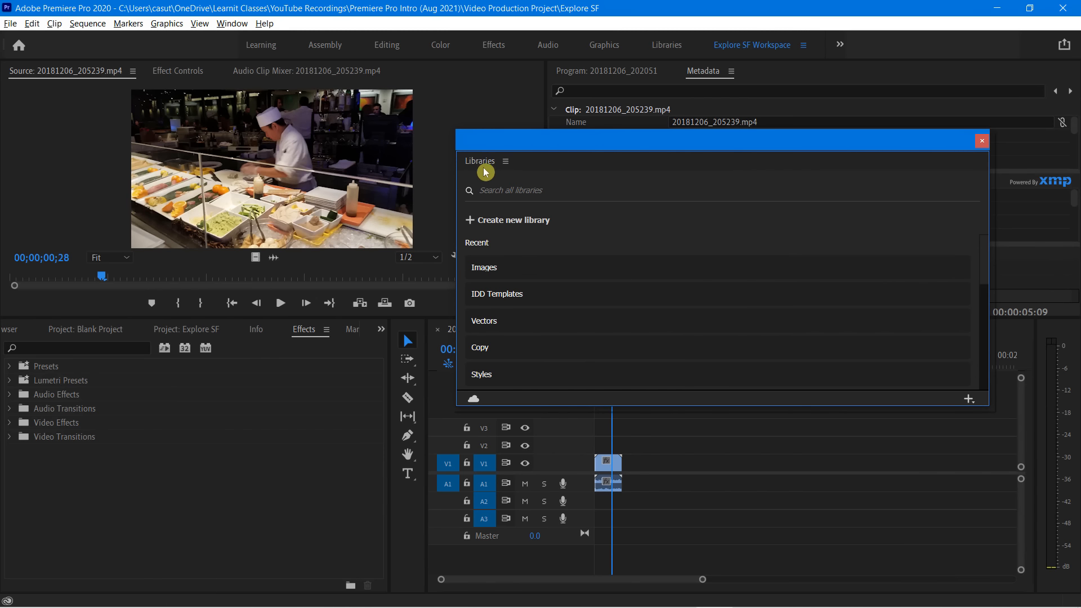
{"action": "left_click_drag", "start_coordinate": [479, 165], "coordinate": [688, 77]}
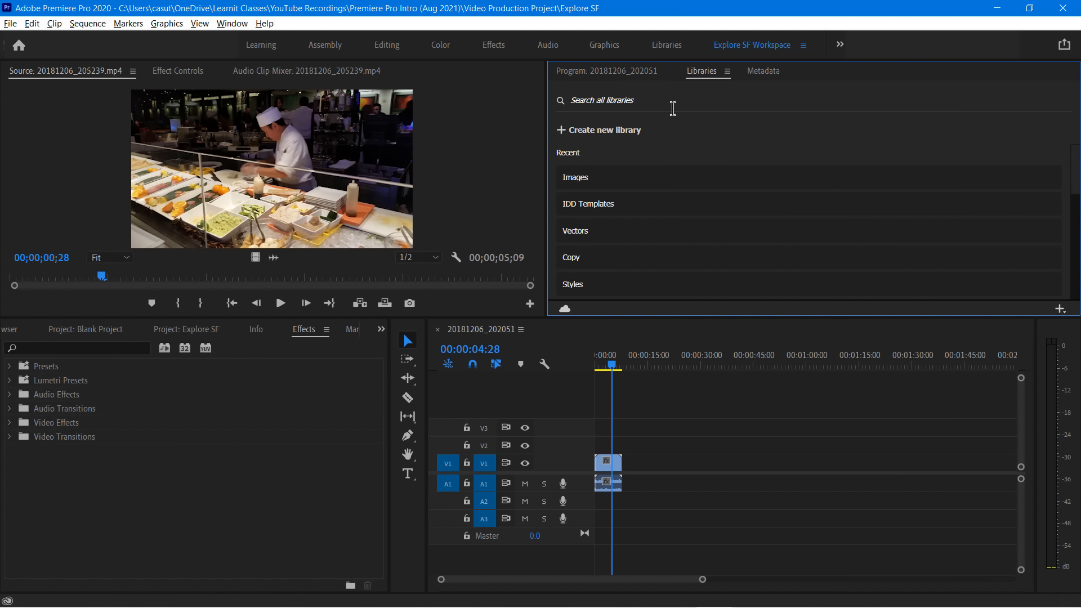
Switch to the Editing workspace, widen the Timeline panel toward the Project panel, and slightly widen the Source Monitor
{"action": "left_click", "coordinate": [387, 48]}
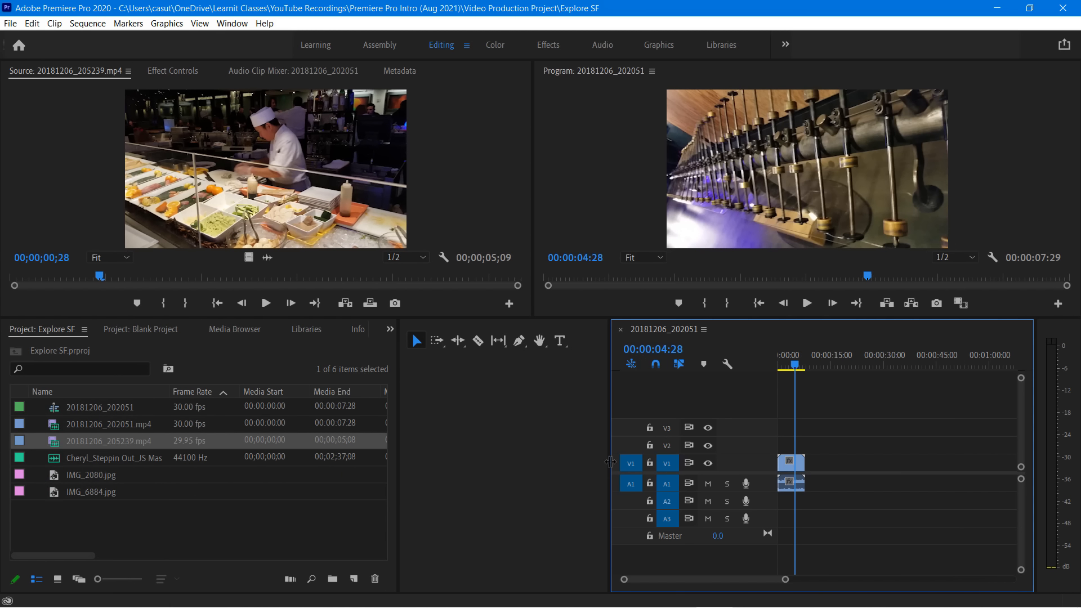
{"action": "left_click_drag", "start_coordinate": [610, 461], "coordinate": [429, 462]}
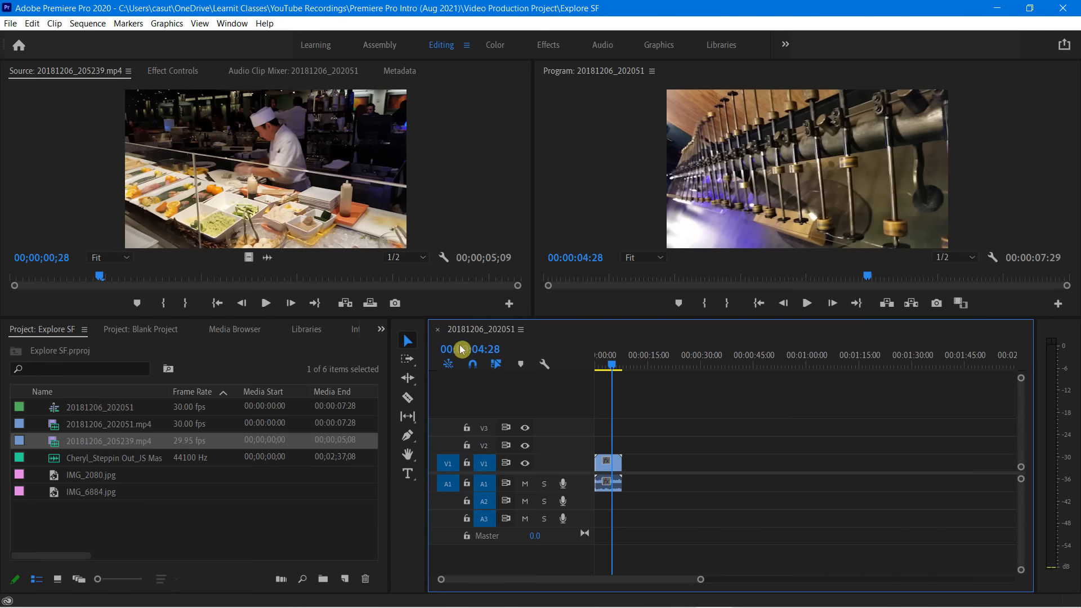
{"action": "left_click_drag", "start_coordinate": [535, 169], "coordinate": [548, 169]}
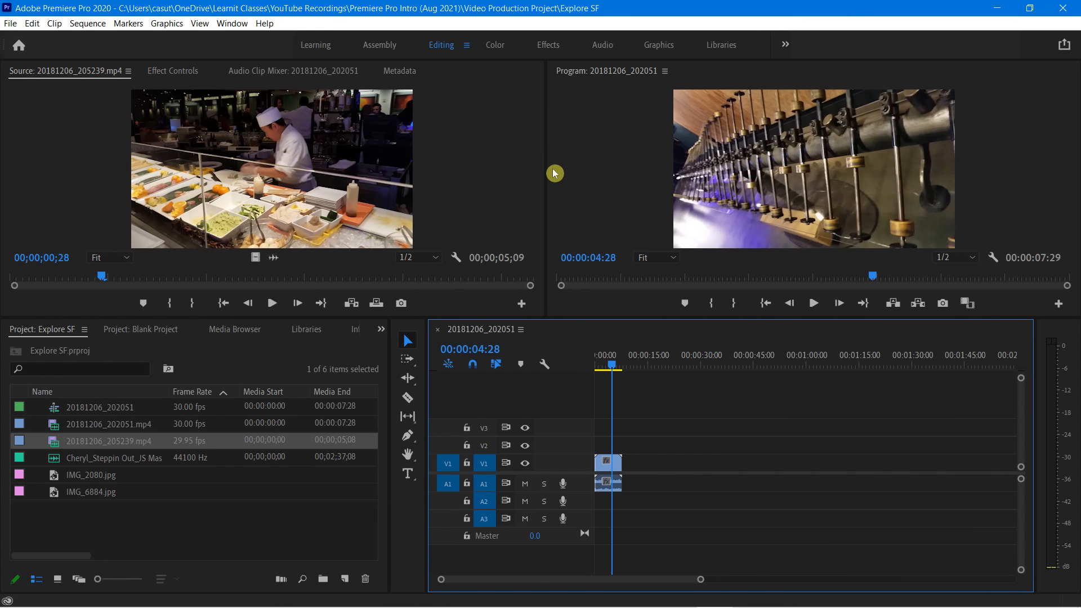
Save the current panel layout as a new workspace named Explore SF Workspace
{"action": "left_click", "coordinate": [233, 23]}
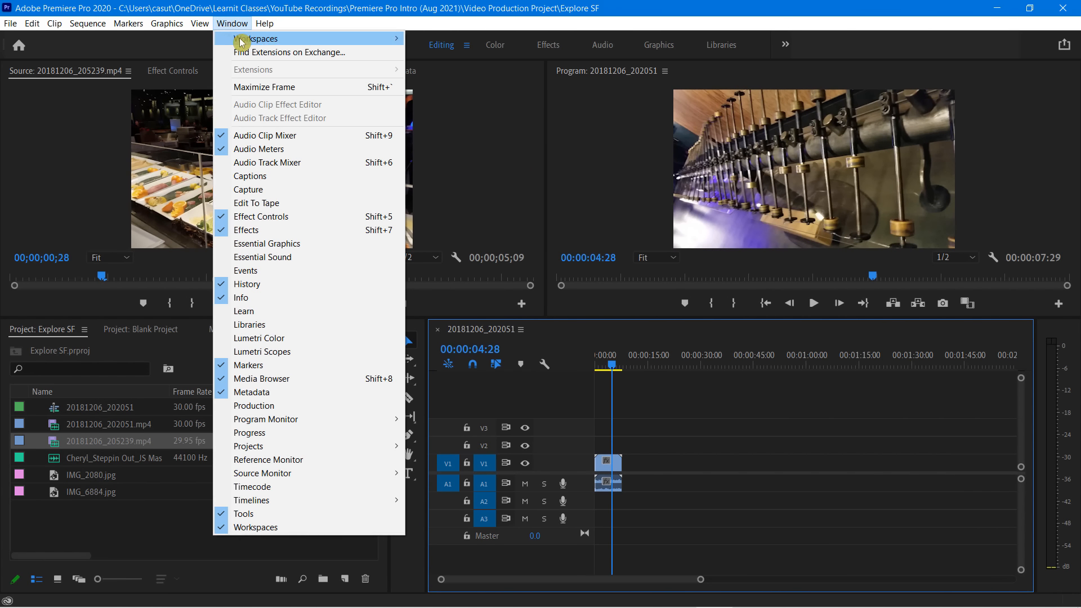
{"action": "mouse_move", "coordinate": [240, 40]}
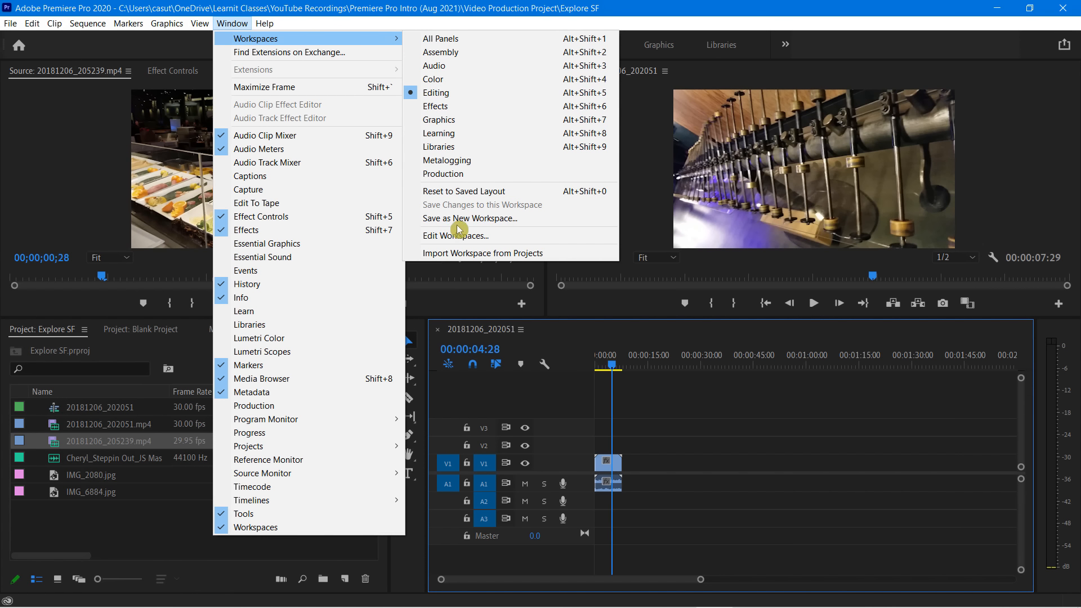
{"action": "left_click", "coordinate": [442, 219]}
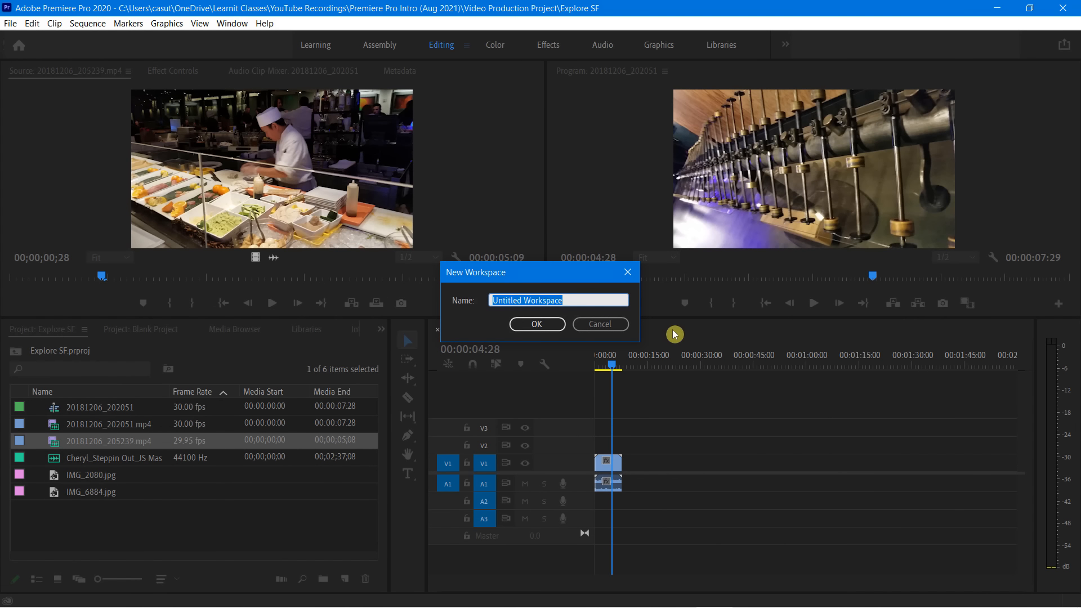
{"action": "type", "text": "Explore"}
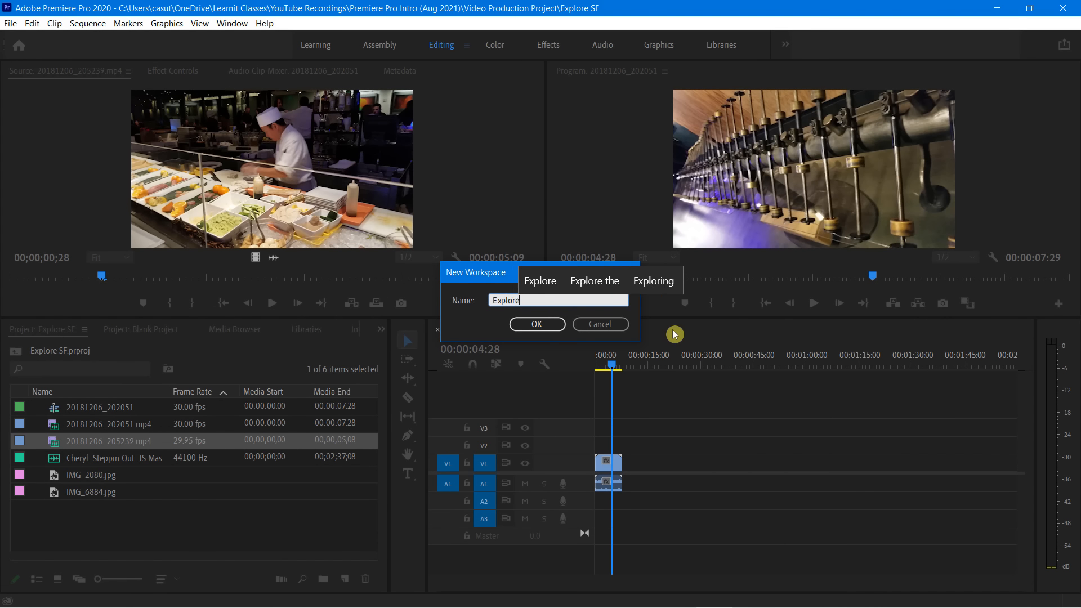
{"action": "type", "text": " SF "}
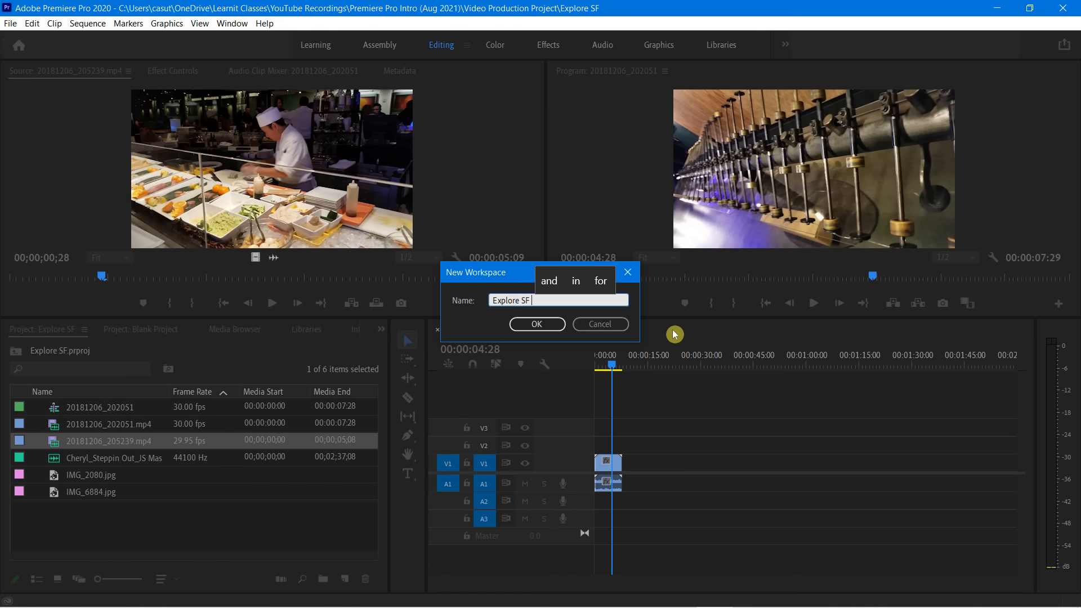
{"action": "type", "text": "Workspace"}
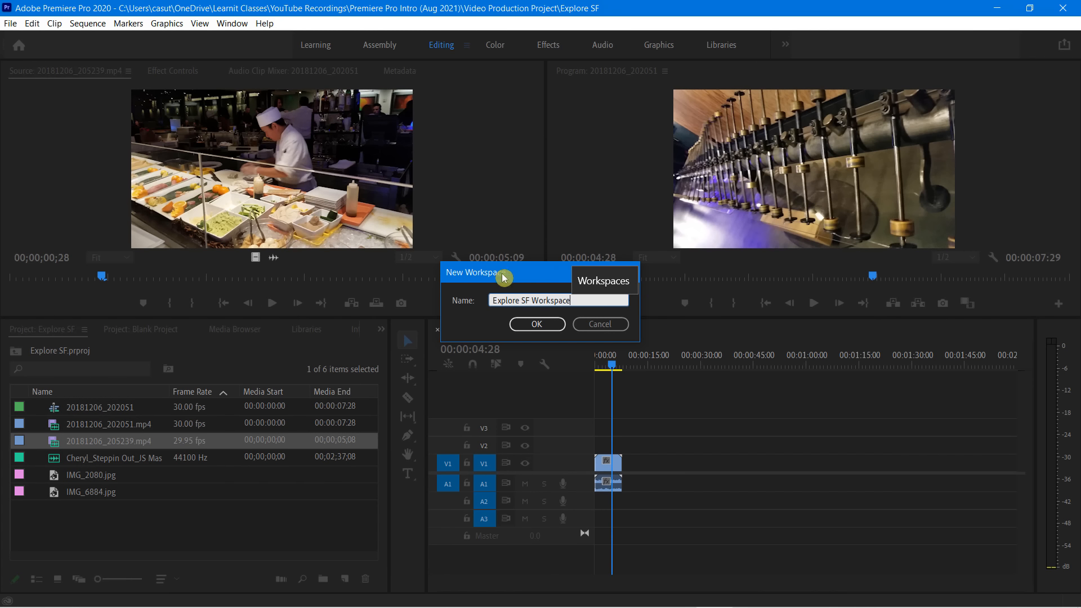
{"action": "left_click_drag", "start_coordinate": [502, 274], "coordinate": [505, 158]}
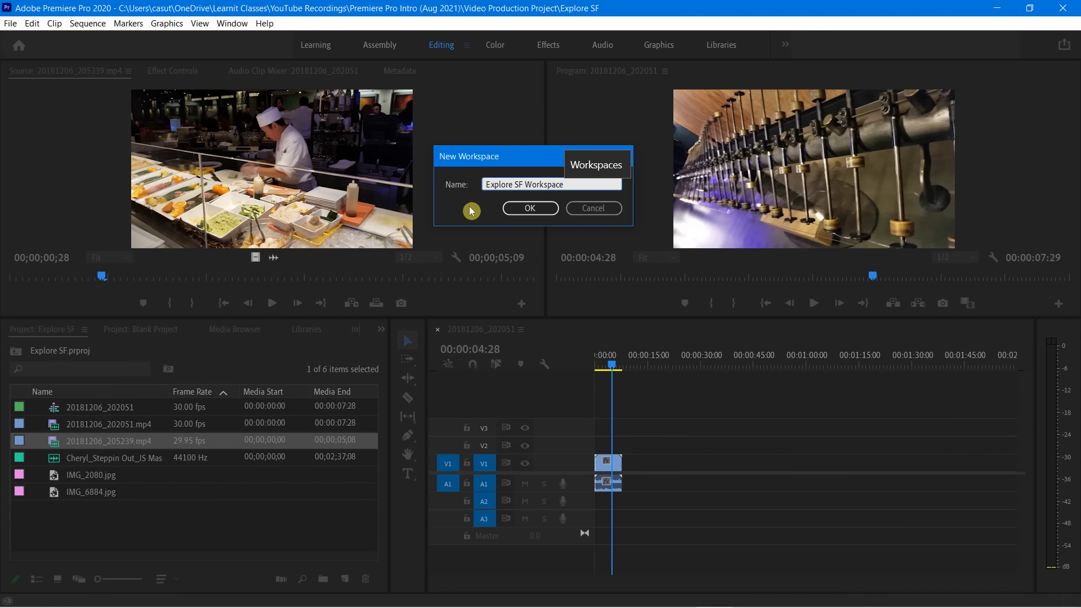
{"action": "left_click", "coordinate": [527, 206]}
Choose Explore SF Workspace from the list of available workspaces
{"action": "left_click", "coordinate": [243, 24]}
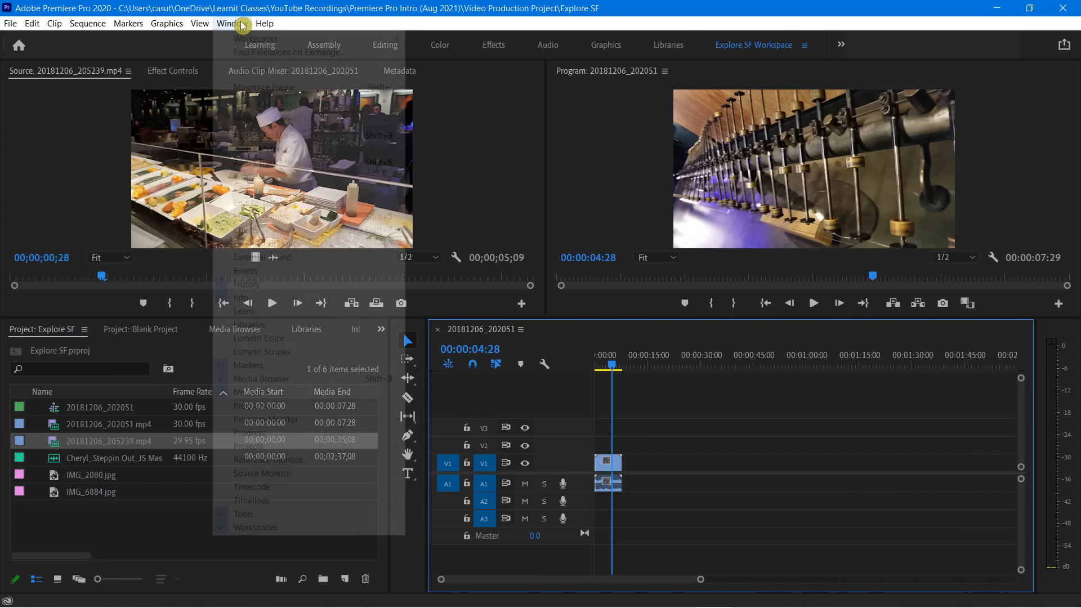
{"action": "mouse_move", "coordinate": [260, 39]}
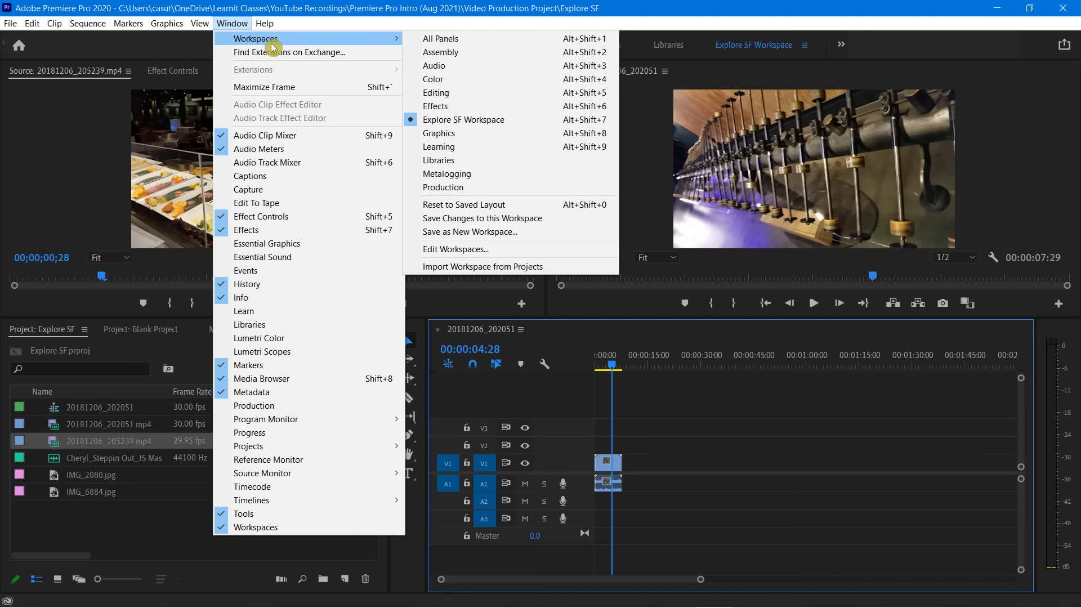
{"action": "left_click", "coordinate": [476, 119]}
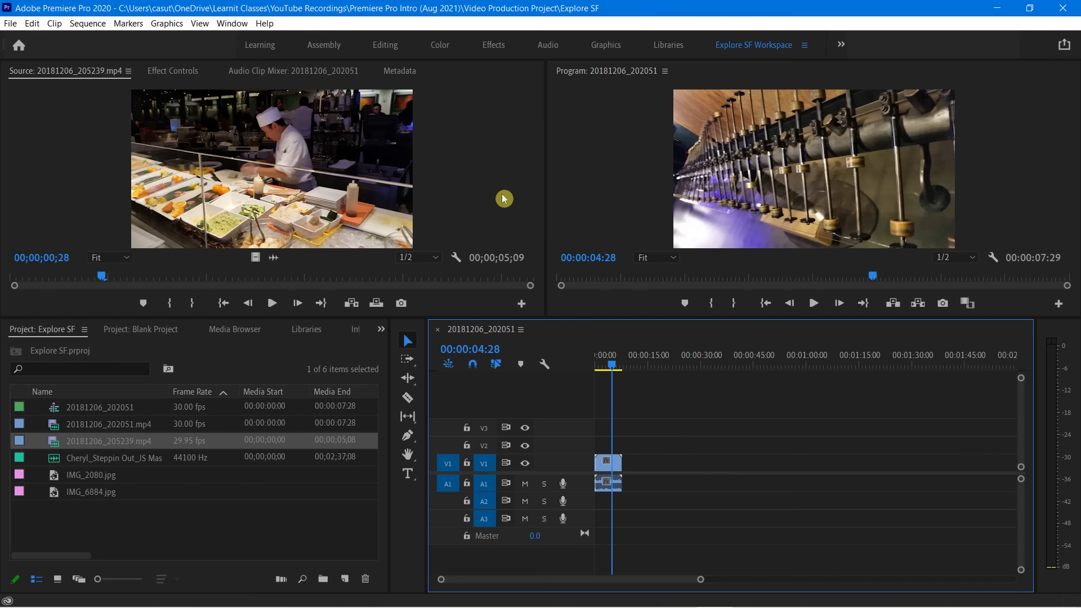
Close the Program Monitor panel and bring it back by resetting the workspace to its saved layout
{"action": "right_click", "coordinate": [590, 73]}
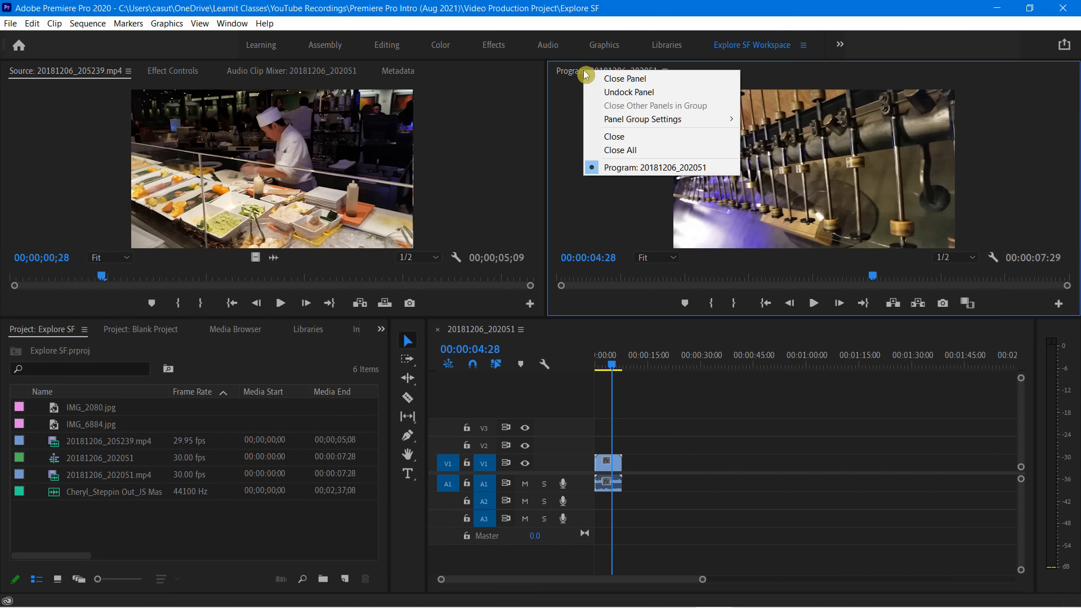
{"action": "left_click", "coordinate": [613, 81]}
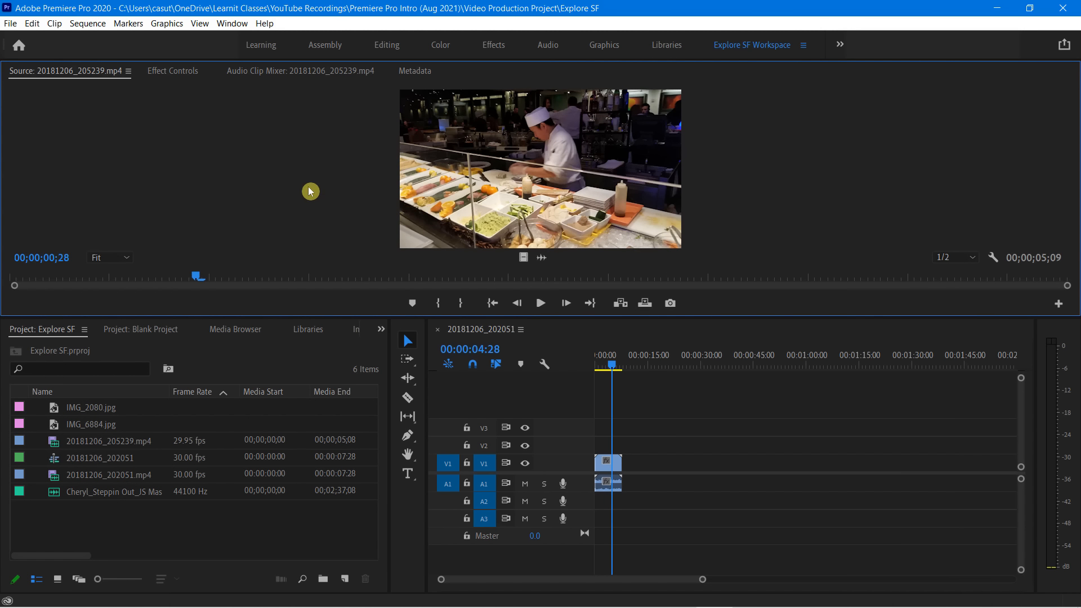
{"action": "left_click", "coordinate": [232, 23]}
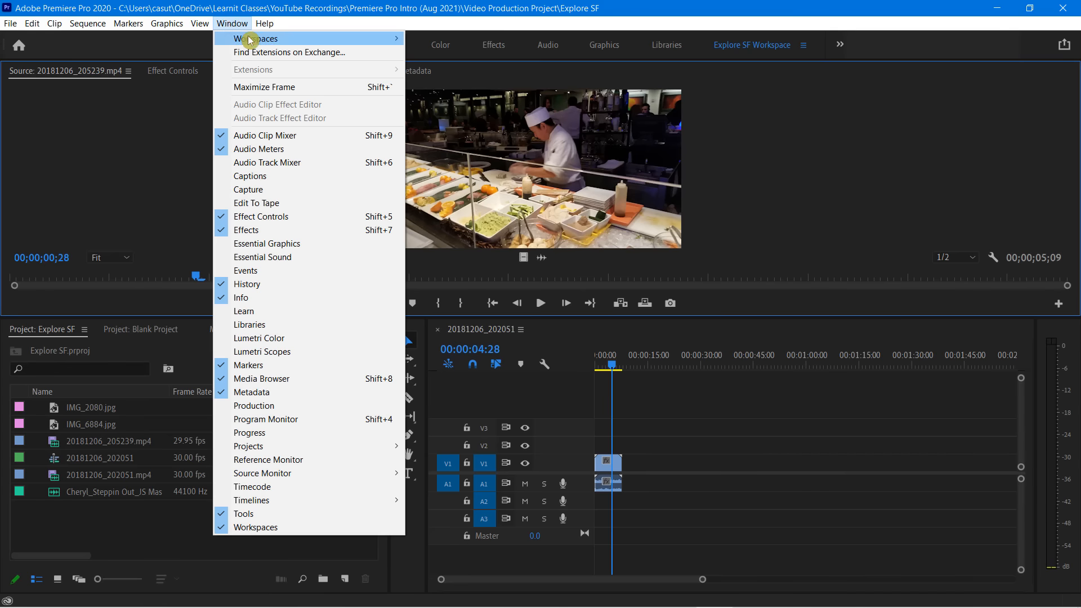
{"action": "mouse_move", "coordinate": [263, 44]}
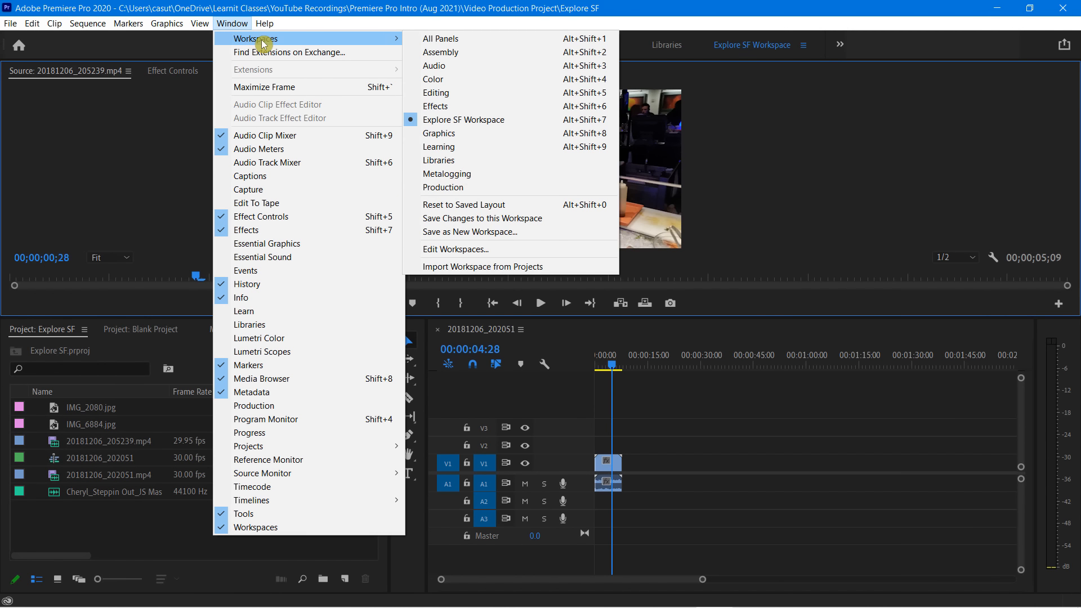
{"action": "left_click", "coordinate": [467, 207]}
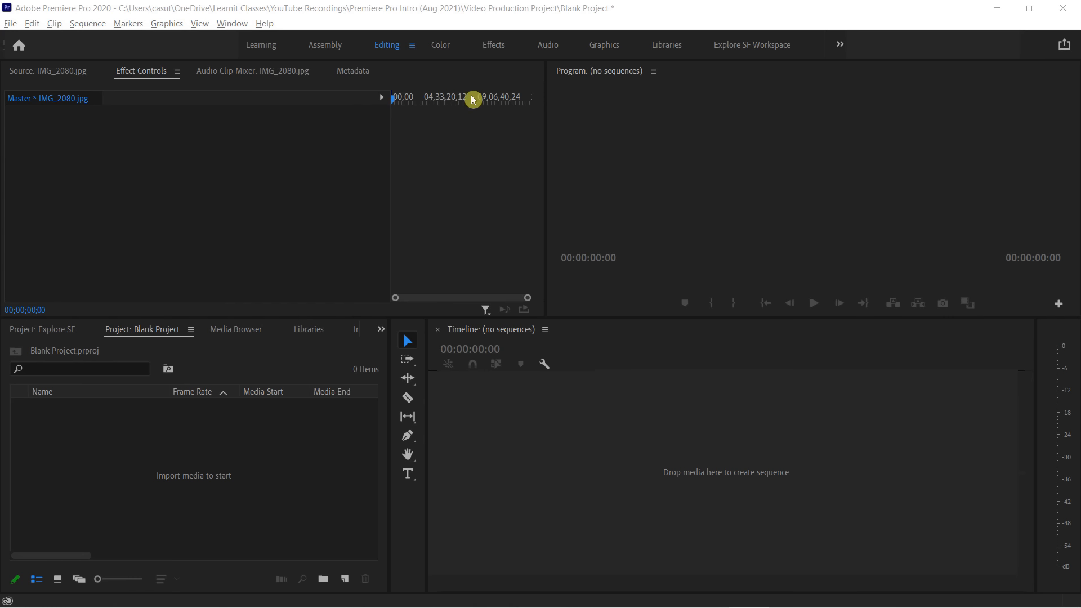
{"action": "left_click", "coordinate": [140, 335]}
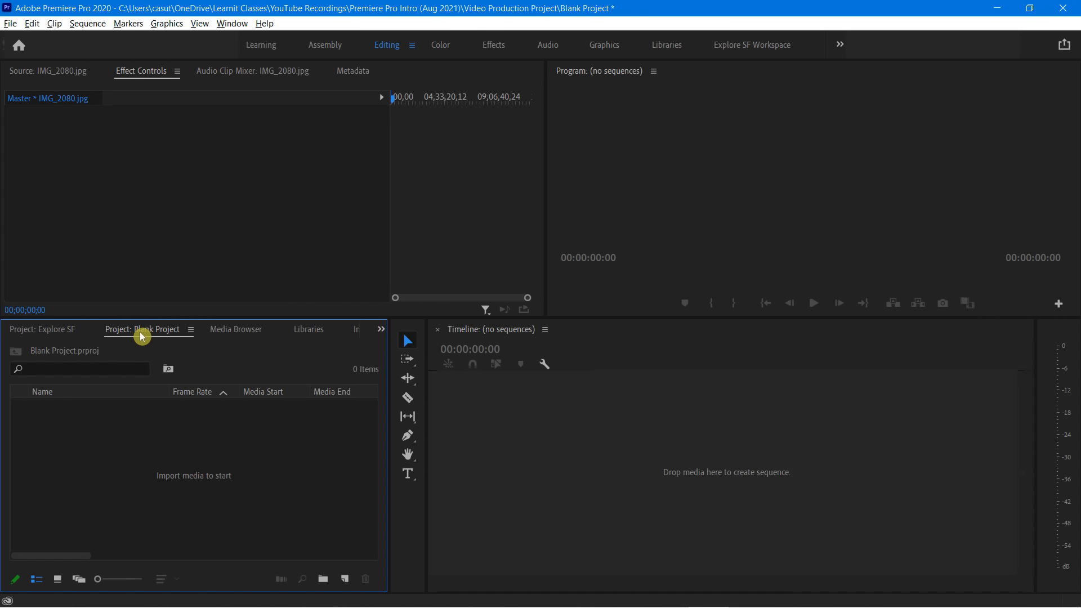
{"action": "left_click_drag", "start_coordinate": [94, 322], "coordinate": [200, 339]}
{"action": "double_click", "coordinate": [176, 492]}
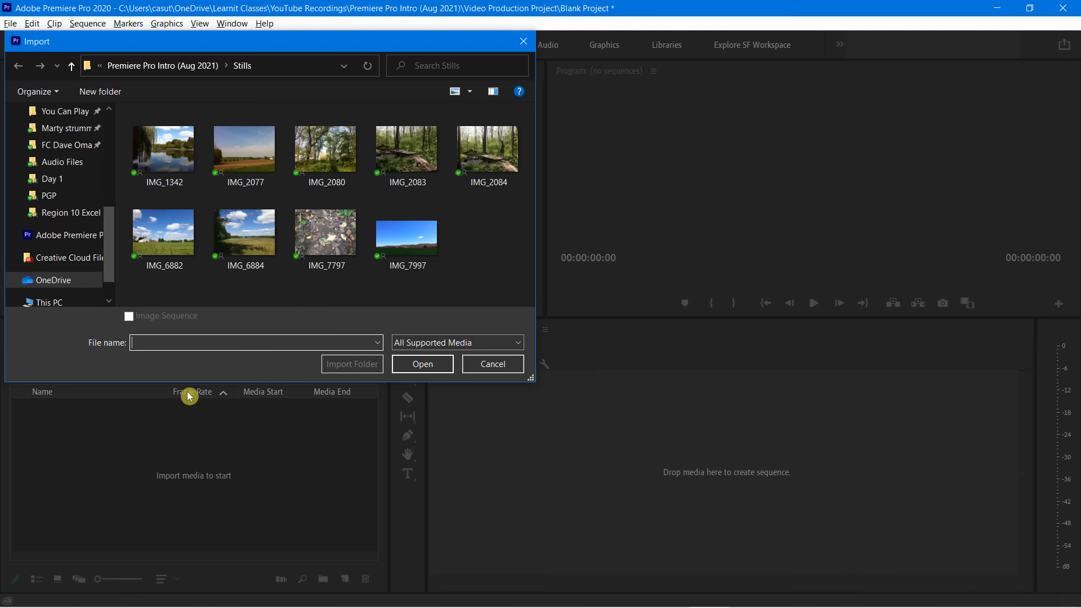
{"action": "left_click", "coordinate": [492, 364]}
{"action": "right_click", "coordinate": [157, 454]}
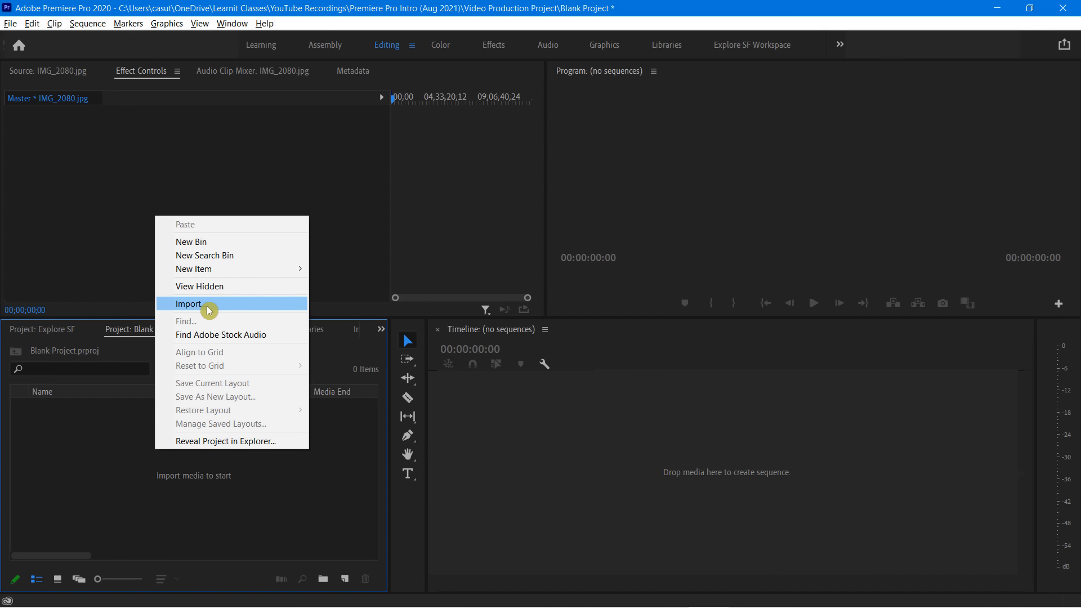
{"action": "left_click", "coordinate": [160, 540]}
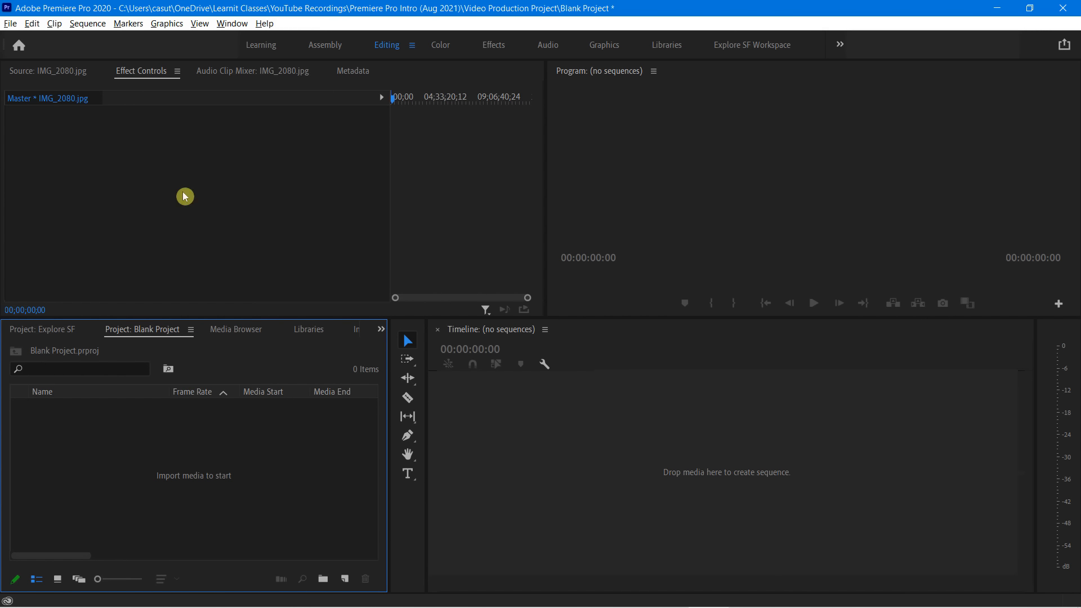
Import all nine images from the Stills folder into Blank Project and select IMG_2083.jpg
{"action": "left_click", "coordinate": [13, 25]}
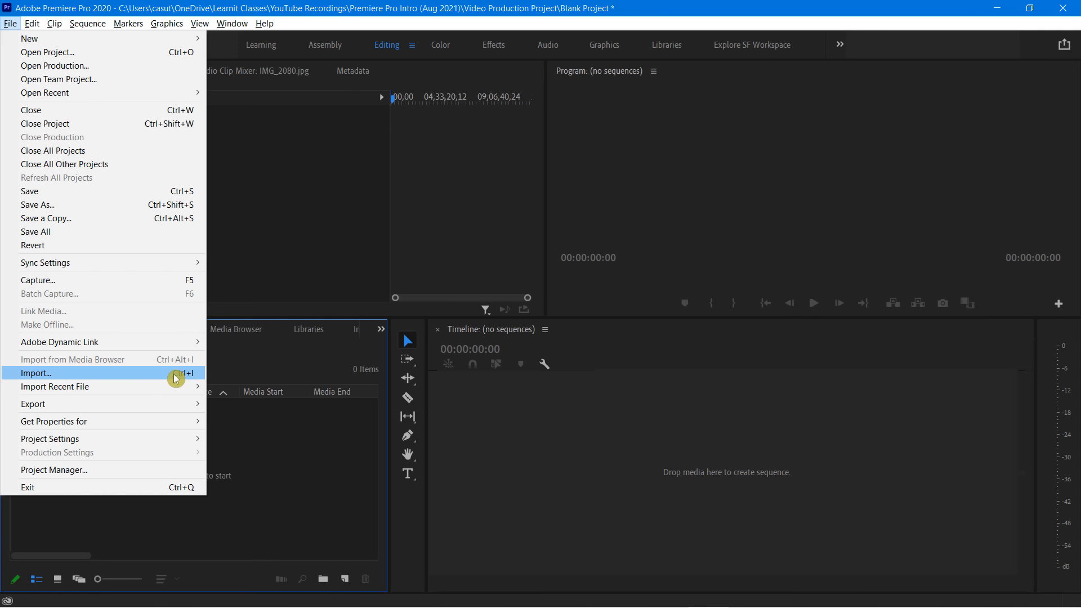
{"action": "left_click", "coordinate": [176, 378]}
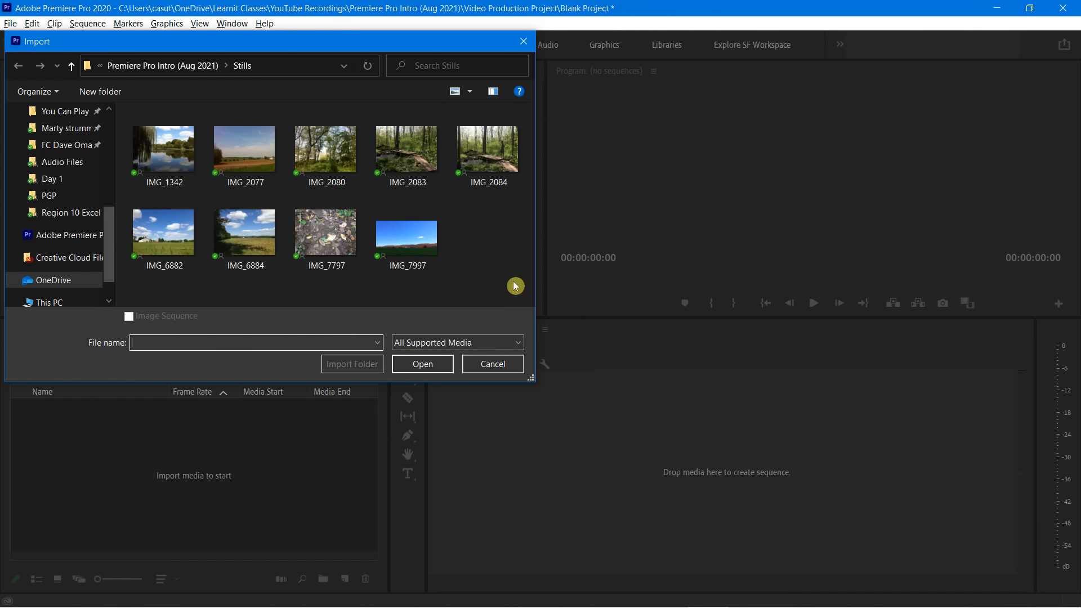
{"action": "left_click_drag", "start_coordinate": [512, 281], "coordinate": [128, 108]}
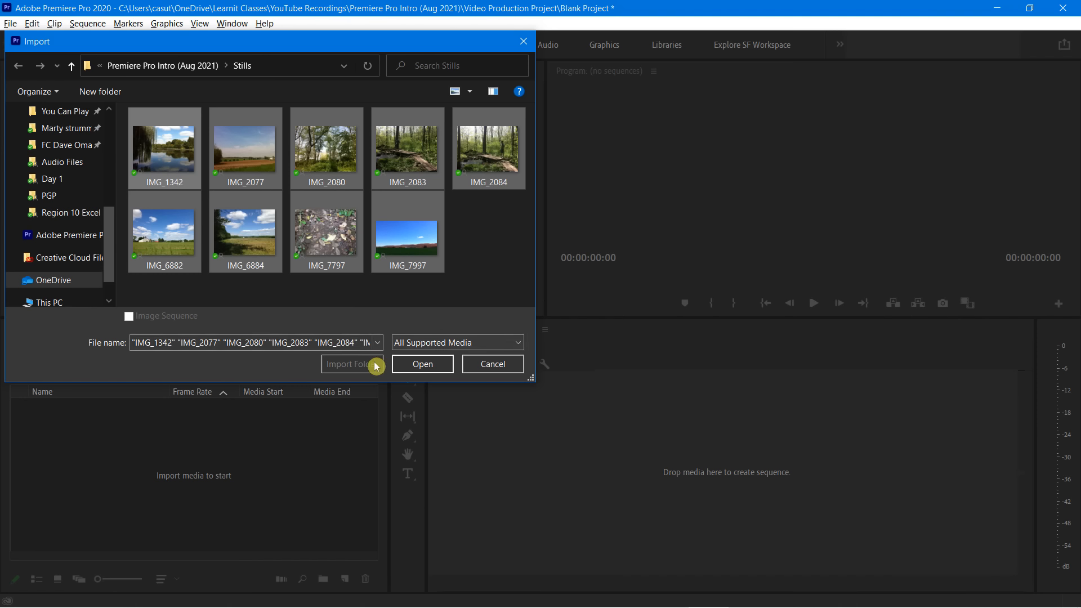
{"action": "left_click", "coordinate": [423, 363]}
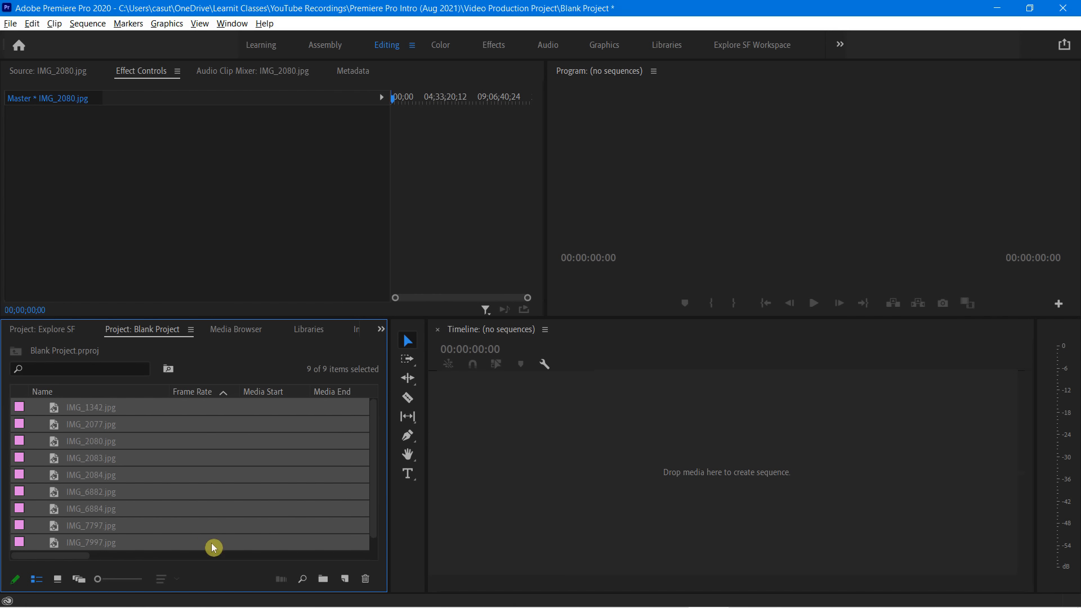
{"action": "left_click", "coordinate": [221, 556]}
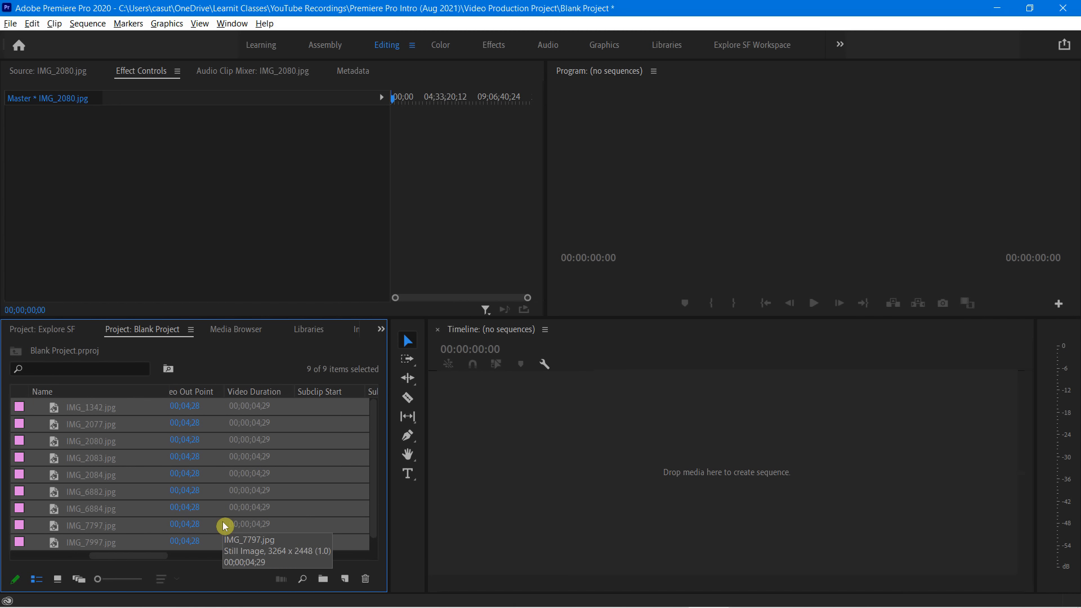
{"action": "left_click", "coordinate": [302, 464]}
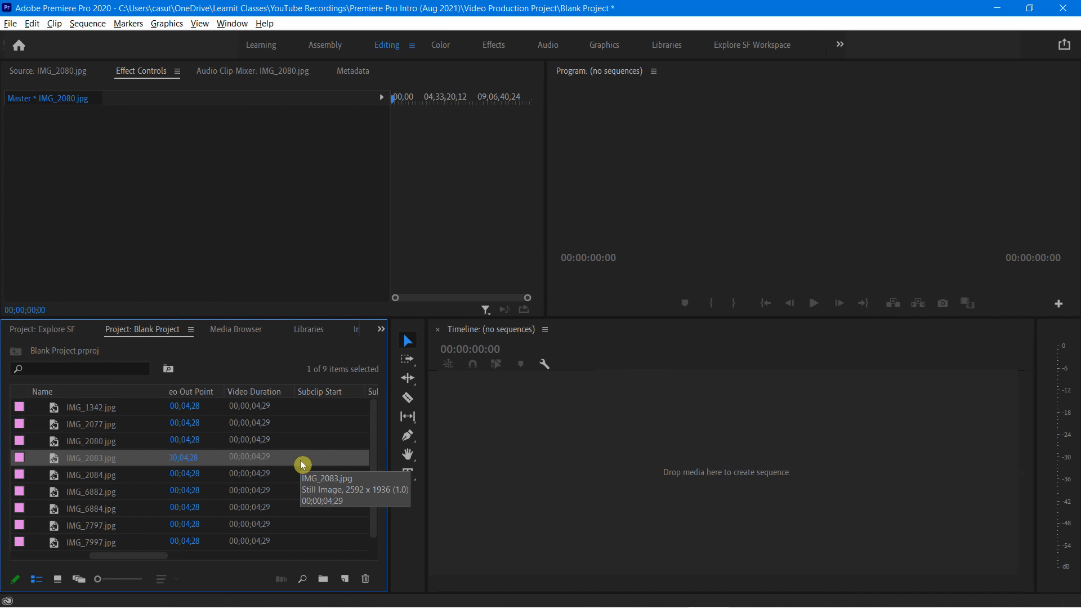
Import the video clip 20181206_202815 from the Exploratorium Clips folder into Blank Project
{"action": "key", "text": "ctrl+i"}
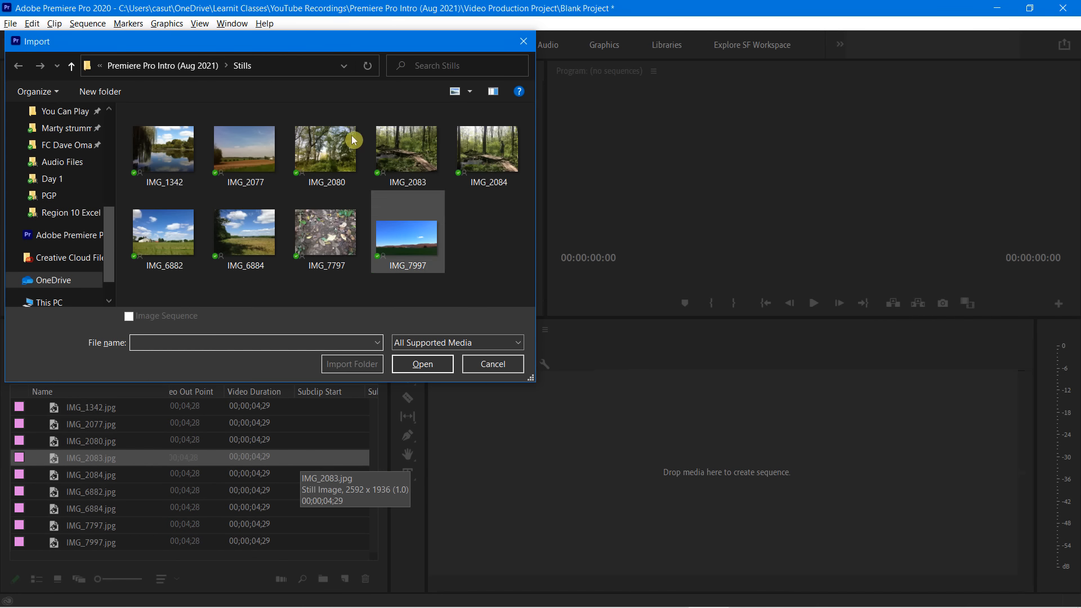
{"action": "left_click", "coordinate": [160, 65]}
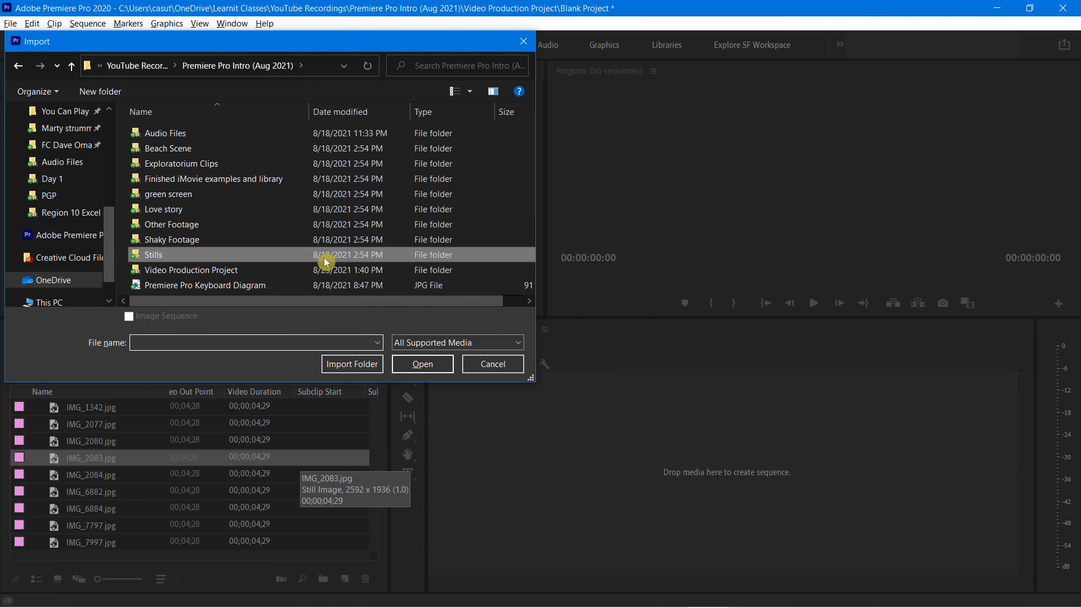
{"action": "double_click", "coordinate": [169, 165]}
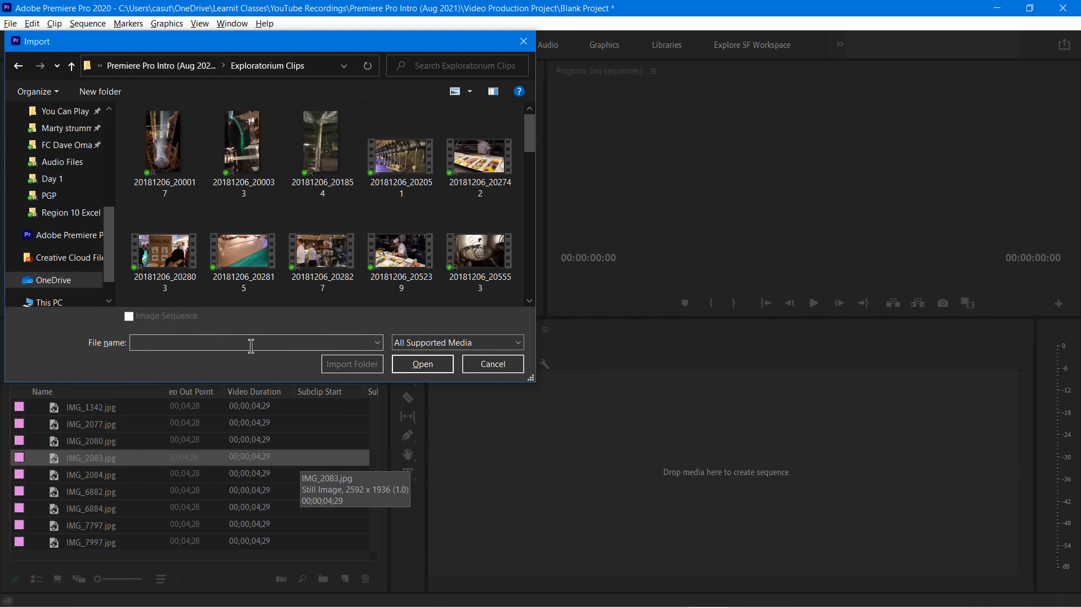
{"action": "left_click", "coordinate": [246, 257]}
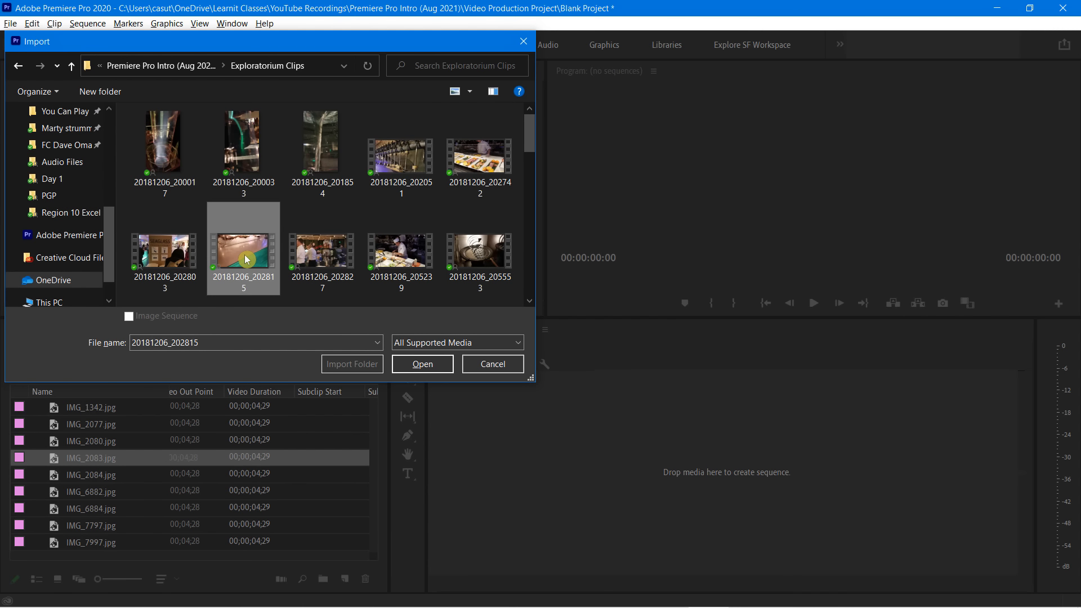
{"action": "left_click", "coordinate": [418, 364]}
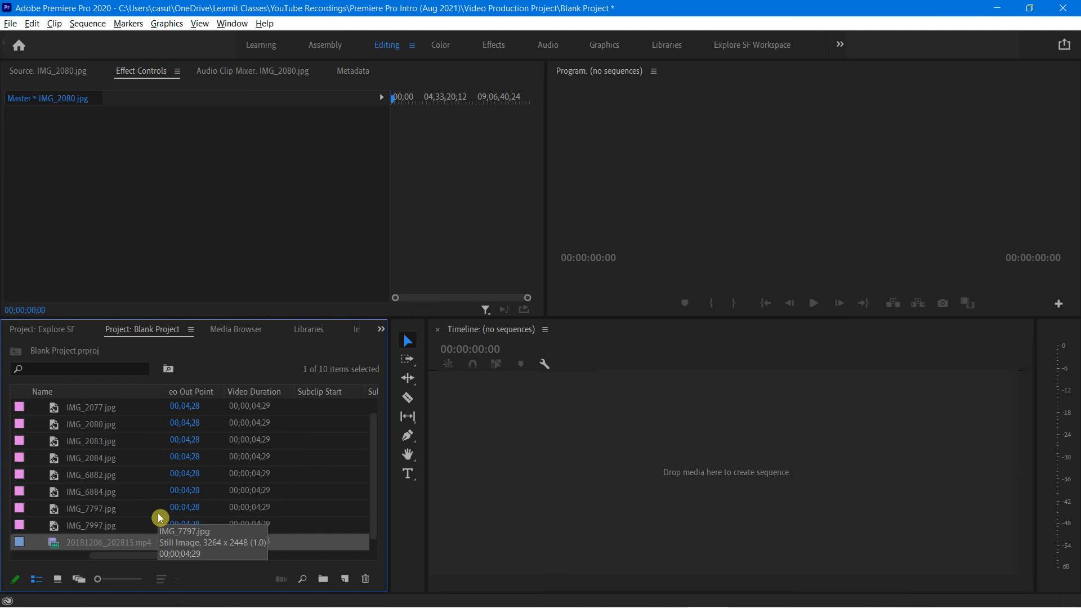
Maximize the Blank Project panel and restore it, and widen the area occupied by the Tools panel
{"action": "key", "text": "grave"}
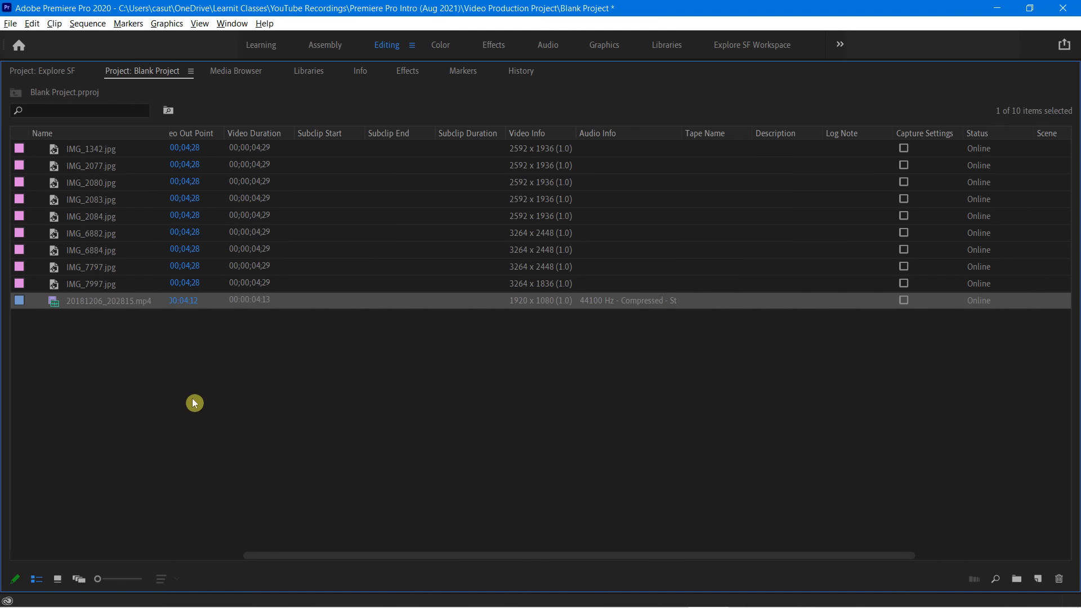
{"action": "key", "text": "grave"}
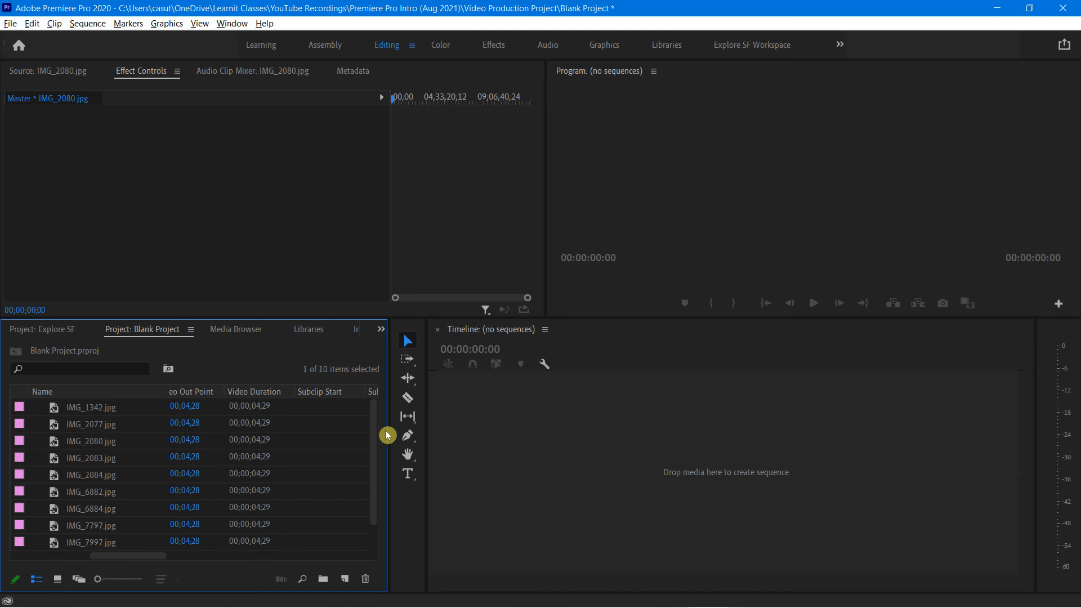
{"action": "left_click_drag", "start_coordinate": [444, 431], "coordinate": [408, 458]}
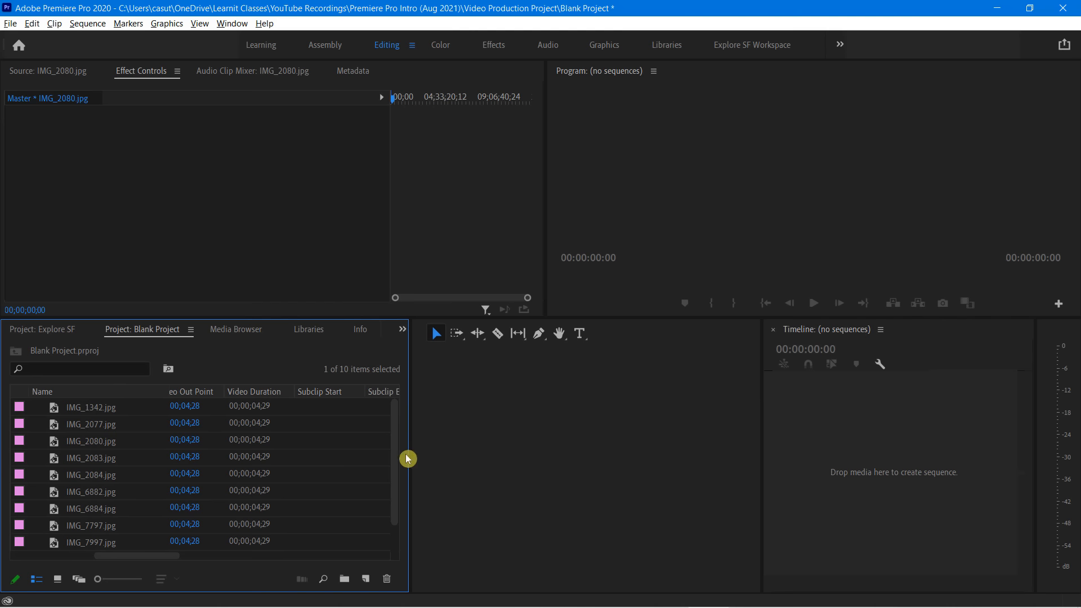
Maximize the Blank Project panel and open the Metadata Display settings for its columns
{"action": "left_click", "coordinate": [186, 265]}
{"action": "key", "text": "grave"}
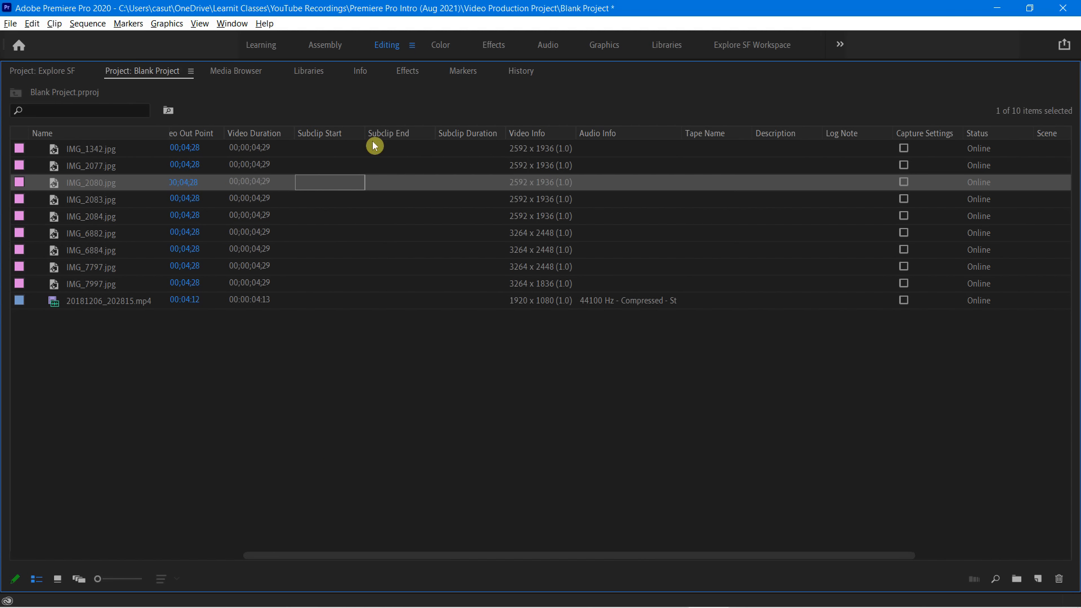
{"action": "right_click", "coordinate": [318, 131]}
{"action": "left_click", "coordinate": [313, 137]}
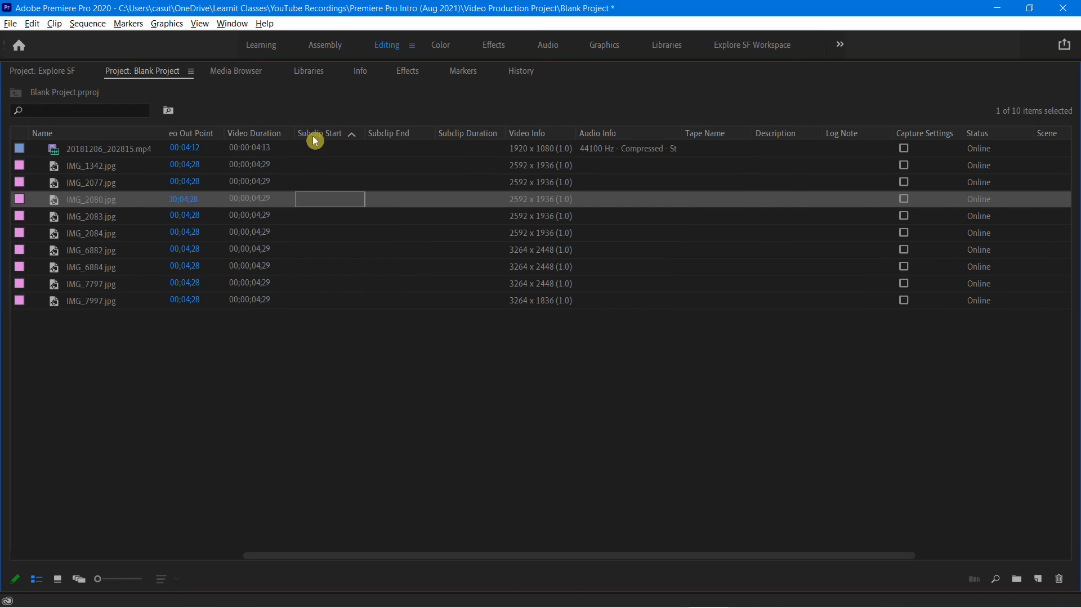
{"action": "right_click", "coordinate": [314, 138]}
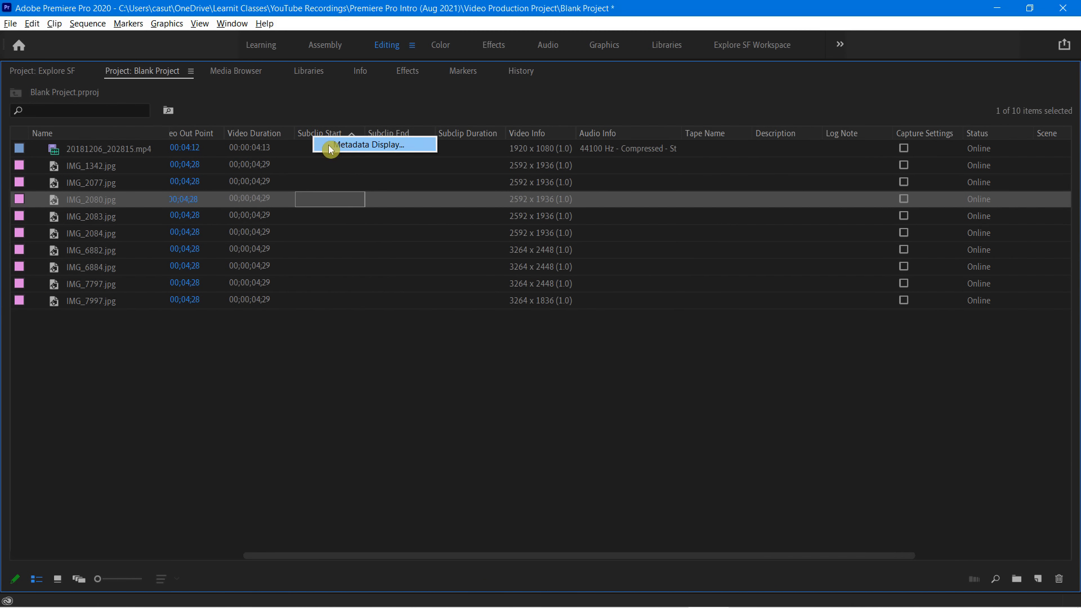
{"action": "left_click", "coordinate": [330, 146]}
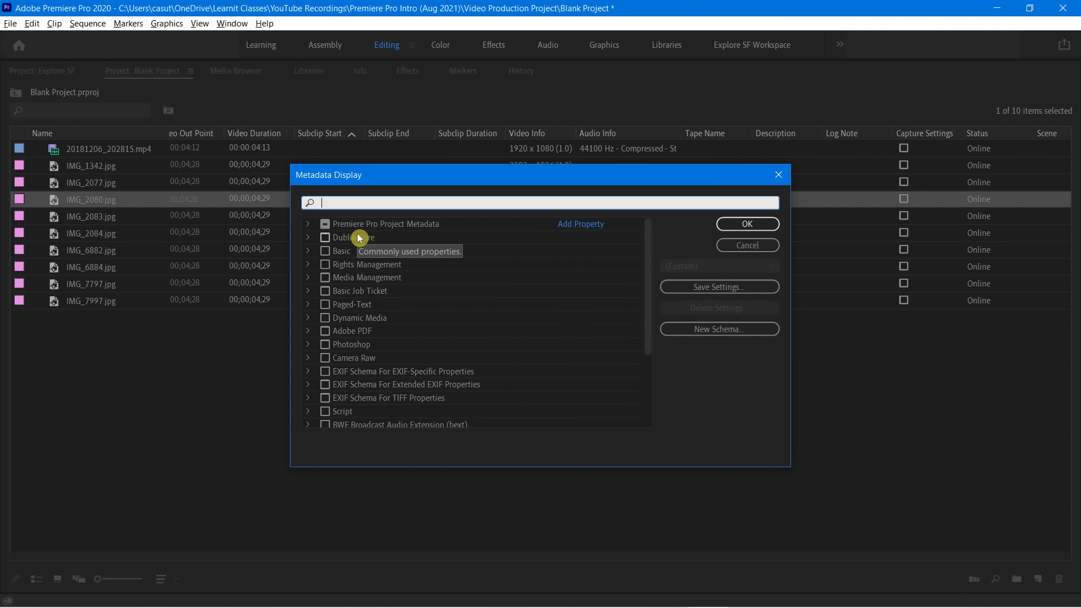
Under Premiere Pro Project Metadata, disable Frame Rate, Media Start, Media End, Video In Point, Video Out Point, Video Duration and the three Subclip properties
{"action": "left_click", "coordinate": [309, 226]}
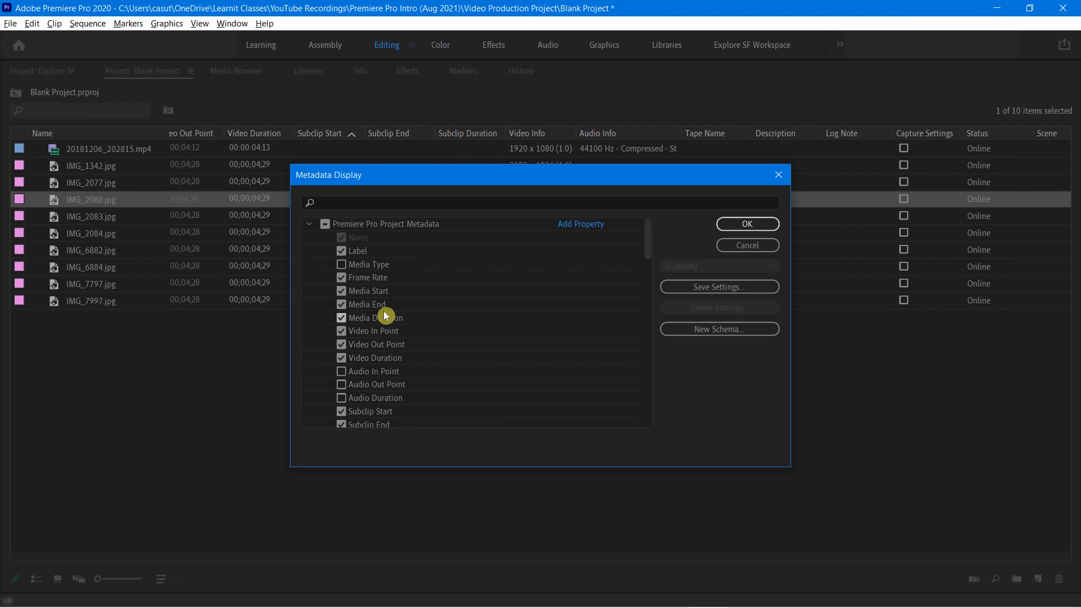
{"action": "left_click", "coordinate": [342, 279]}
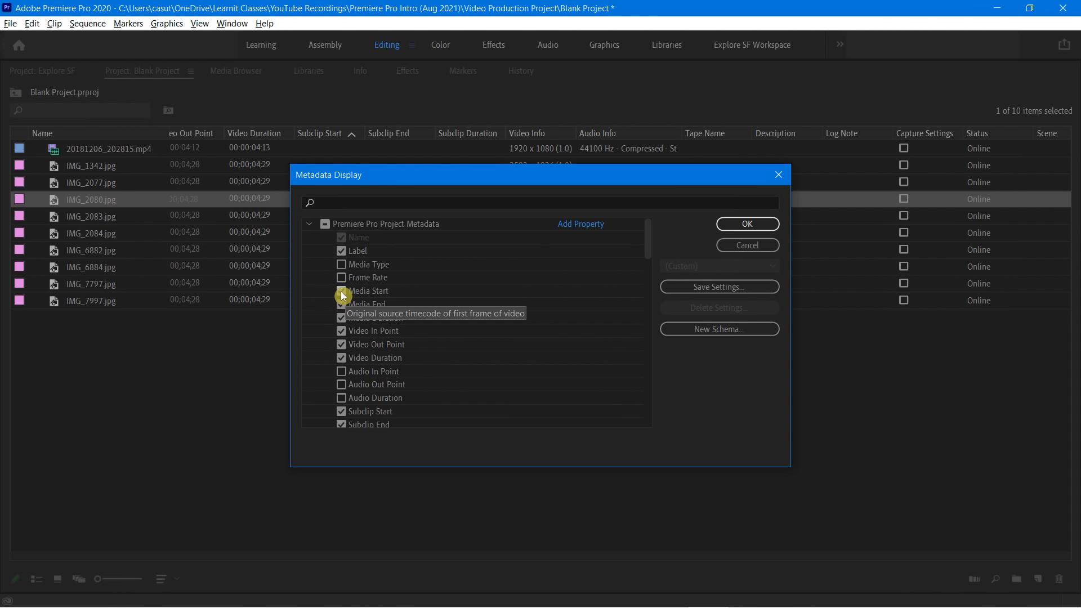
{"action": "left_click", "coordinate": [341, 291]}
{"action": "left_click", "coordinate": [341, 304]}
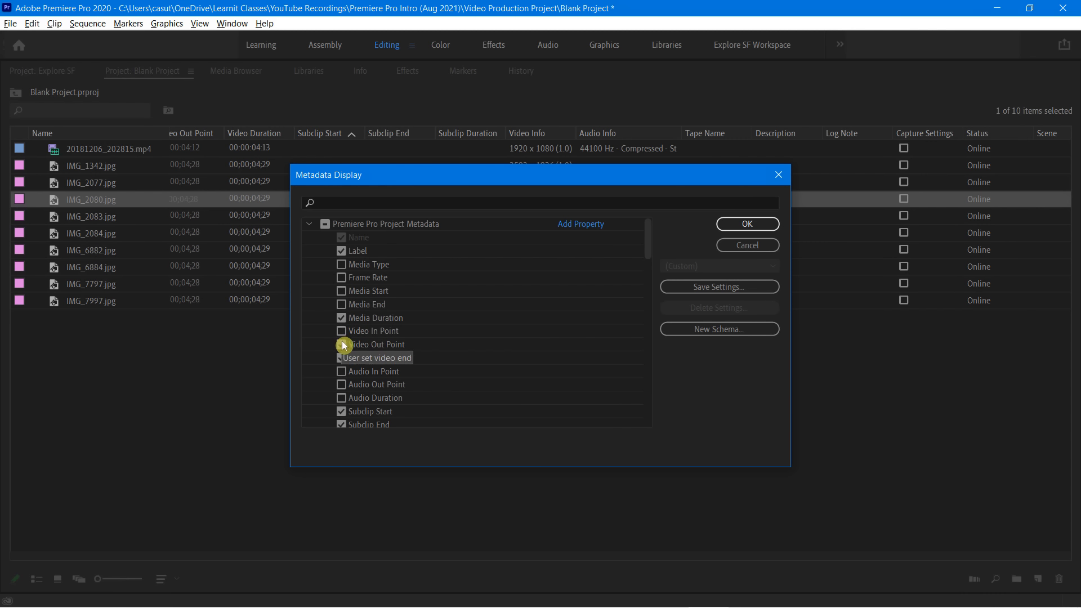
{"action": "left_click", "coordinate": [342, 358]}
{"action": "scroll", "coordinate": [344, 371], "scroll_direction": "down", "scroll_amount": 3}
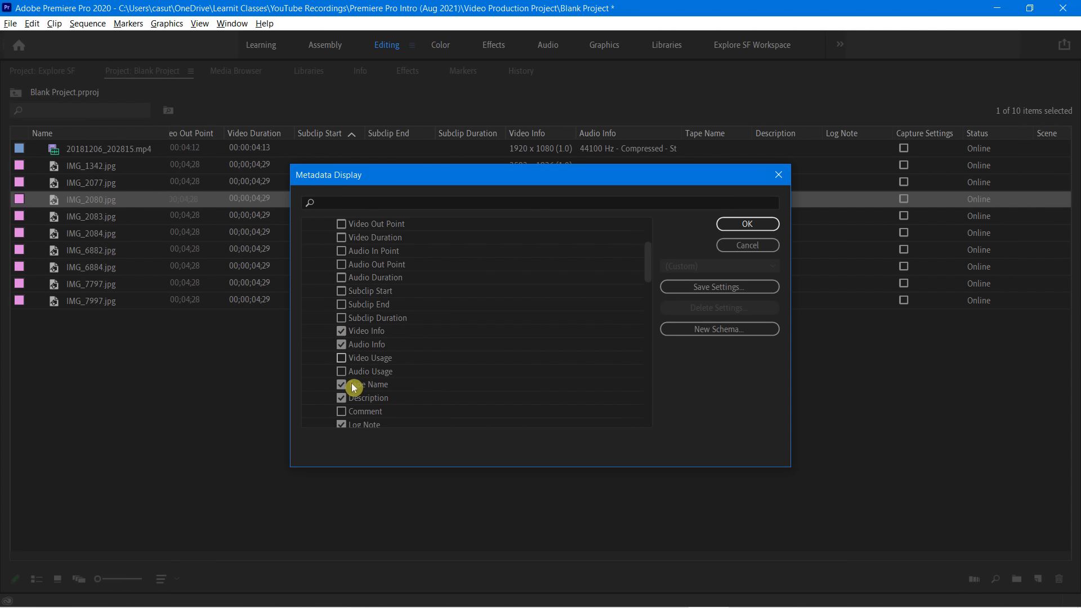
Disable the Tape Name, Log Note, Scene, Shot and Label properties and apply the metadata display settings
{"action": "scroll", "coordinate": [355, 380], "scroll_direction": "down", "scroll_amount": 1}
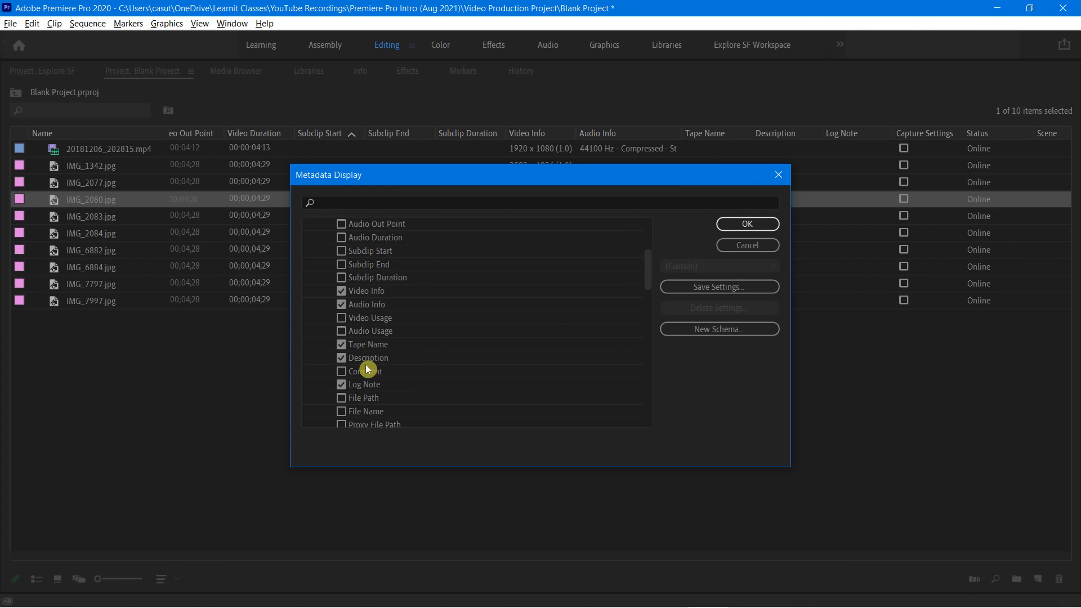
{"action": "scroll", "coordinate": [366, 383], "scroll_direction": "down", "scroll_amount": 1}
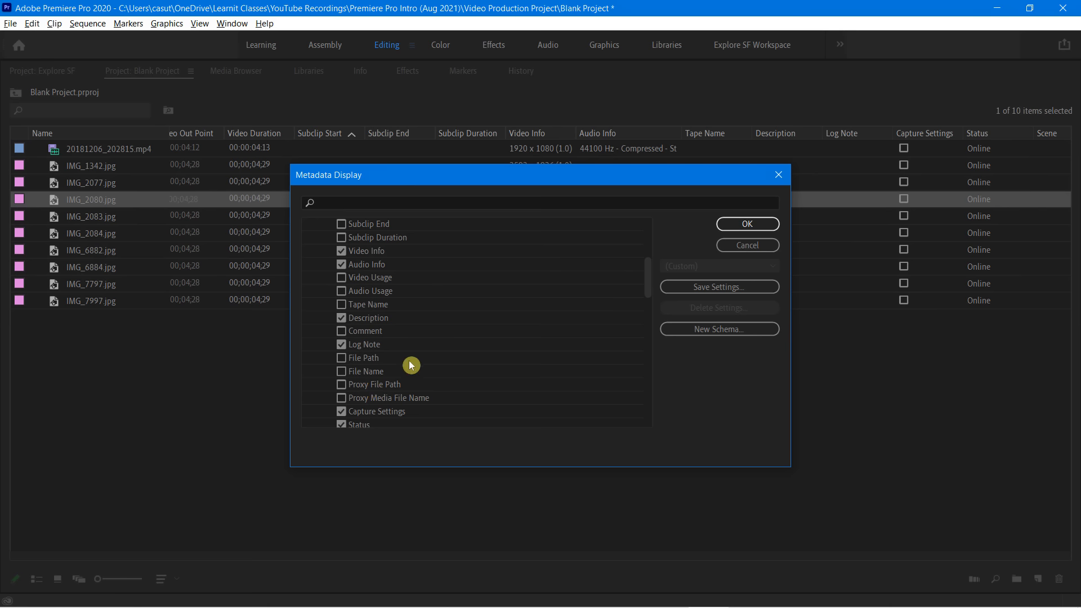
{"action": "left_click", "coordinate": [341, 347]}
{"action": "scroll", "coordinate": [363, 369], "scroll_direction": "down", "scroll_amount": 2}
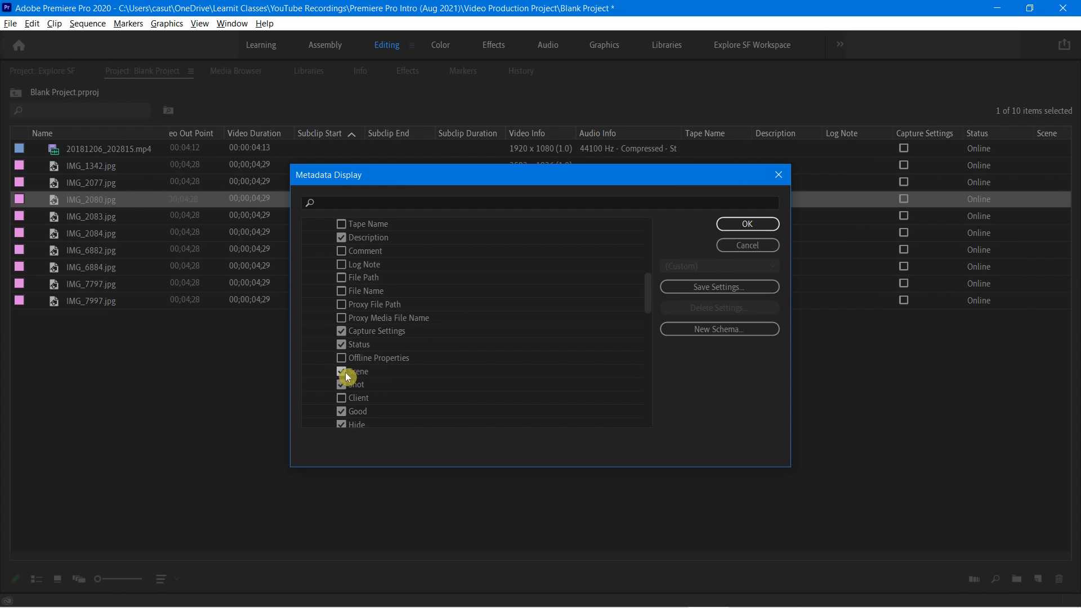
{"action": "left_click", "coordinate": [340, 372]}
{"action": "left_click", "coordinate": [341, 385]}
{"action": "scroll", "coordinate": [361, 394], "scroll_direction": "down", "scroll_amount": 2}
{"action": "scroll", "coordinate": [372, 374], "scroll_direction": "down", "scroll_amount": 3}
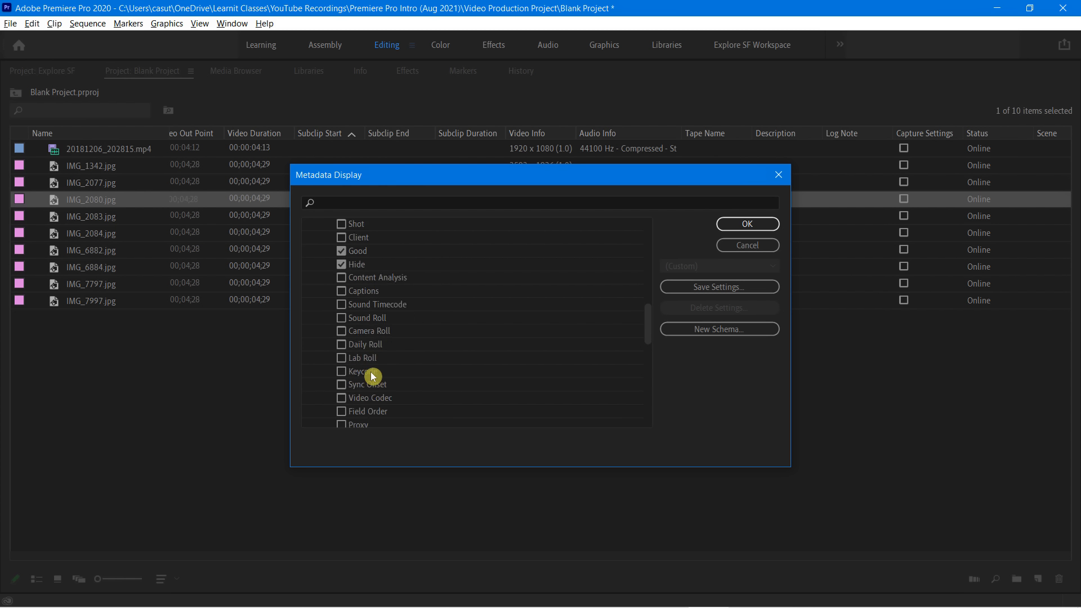
{"action": "scroll", "coordinate": [370, 375], "scroll_direction": "up", "scroll_amount": 2}
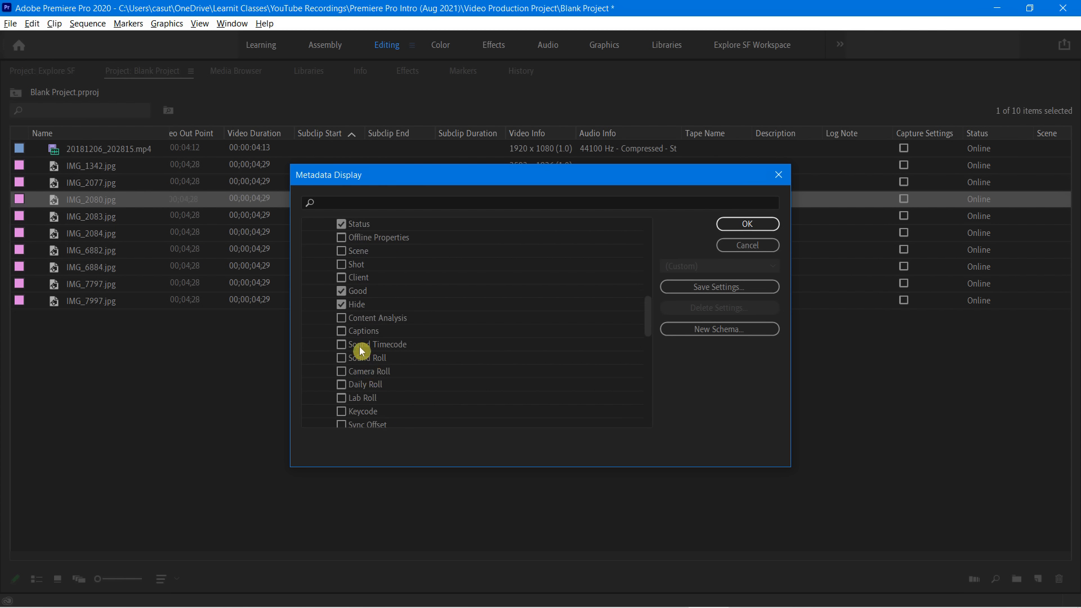
{"action": "scroll", "coordinate": [448, 401], "scroll_direction": "up", "scroll_amount": 10}
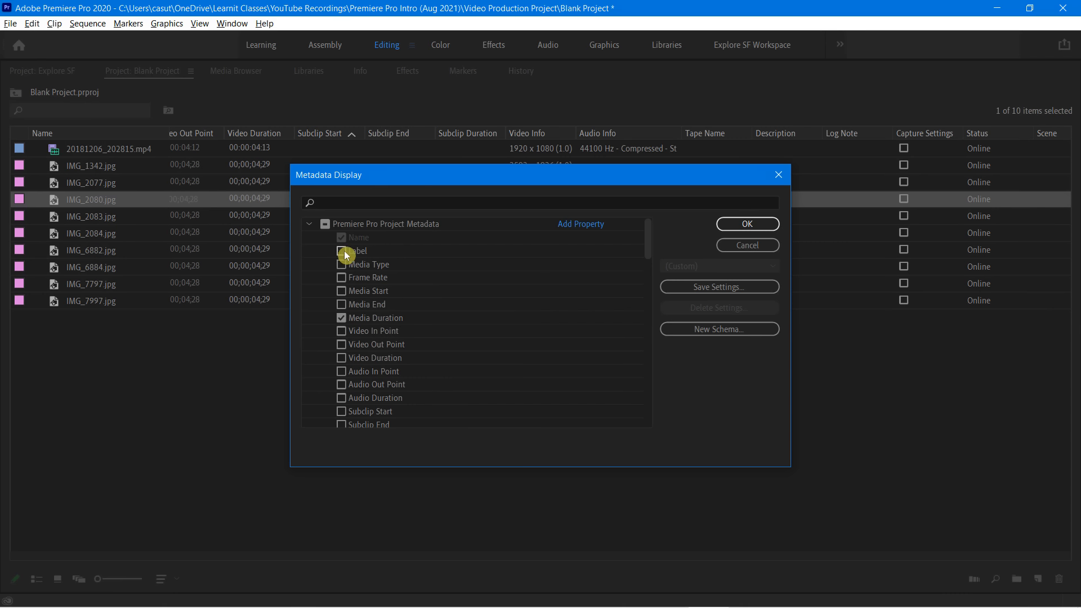
{"action": "left_click", "coordinate": [745, 226]}
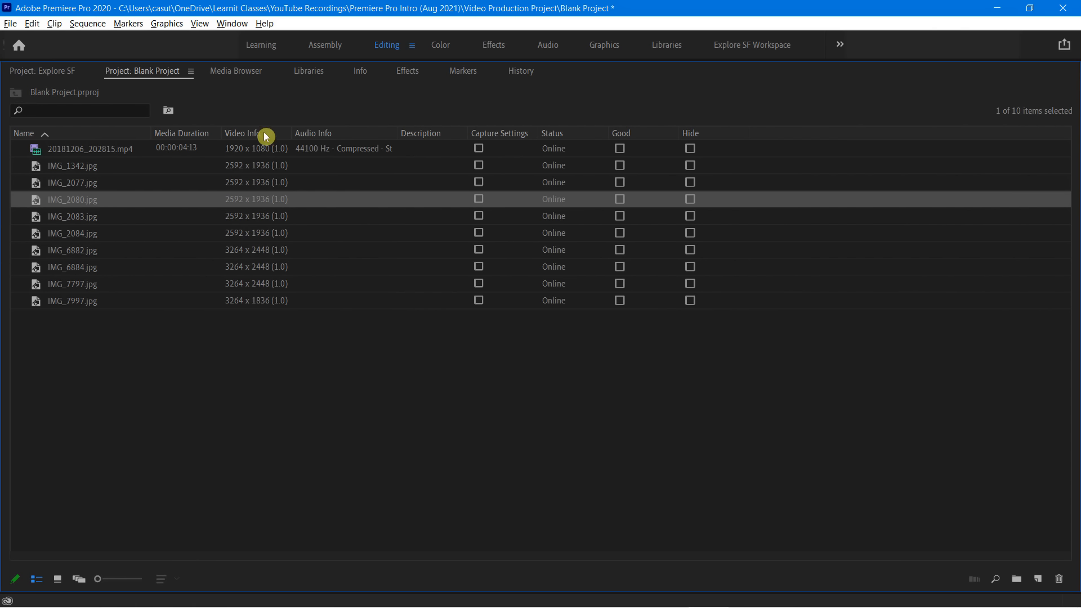
Move the Video Info column directly after the Name column and restore the Project panel to its normal size
{"action": "left_click_drag", "start_coordinate": [265, 136], "coordinate": [179, 133]}
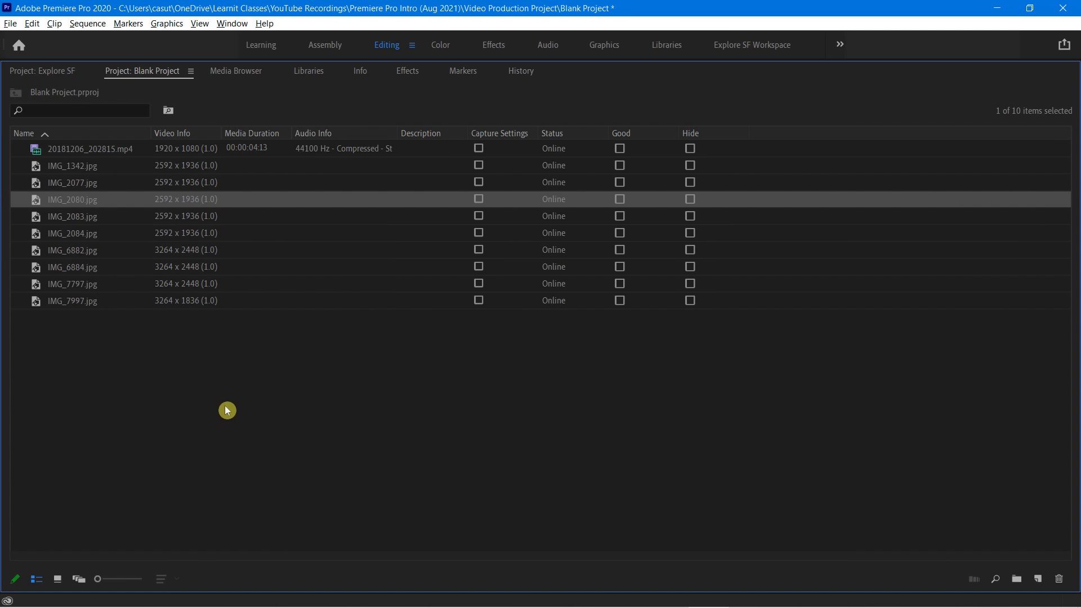
{"action": "key", "text": "grave"}
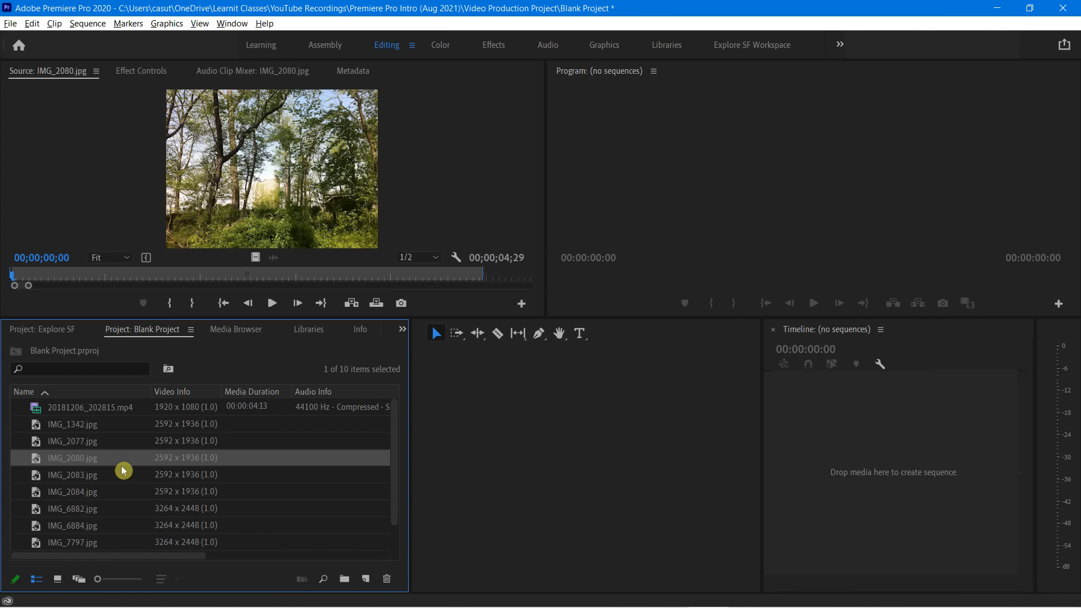
{"action": "mouse_move", "coordinate": [14, 397]}
{"action": "left_mouse_down"}
{"action": "mouse_move", "coordinate": [68, 415]}
{"action": "mouse_move", "coordinate": [97, 510]}
{"action": "mouse_move", "coordinate": [123, 550]}
{"action": "left_mouse_up"}
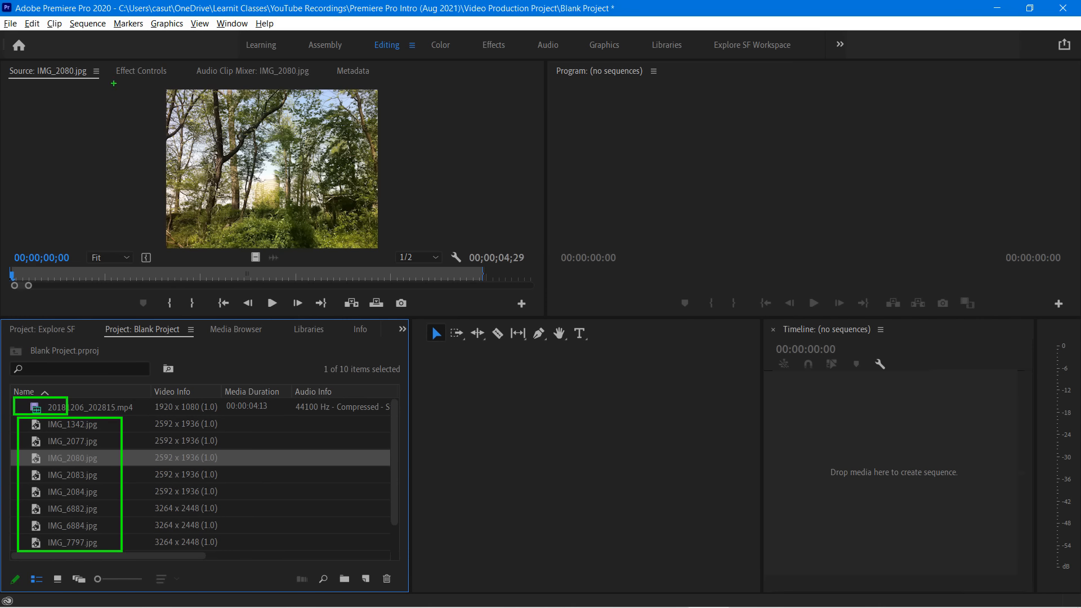
Open the Explore SF project from the recently used projects
{"action": "left_click", "coordinate": [13, 23]}
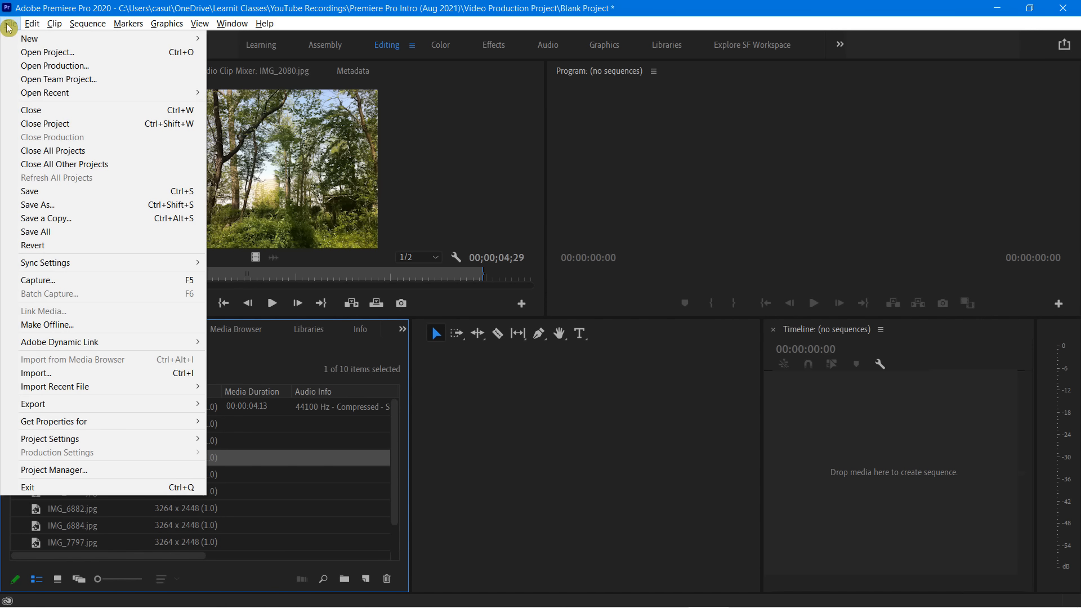
{"action": "mouse_move", "coordinate": [85, 91]}
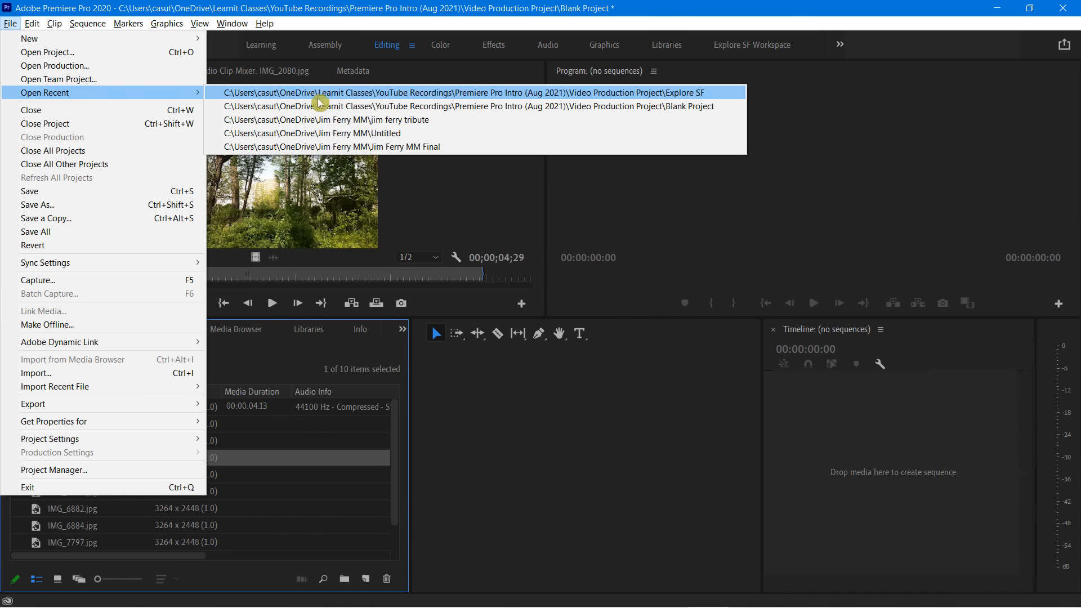
{"action": "left_click", "coordinate": [318, 97]}
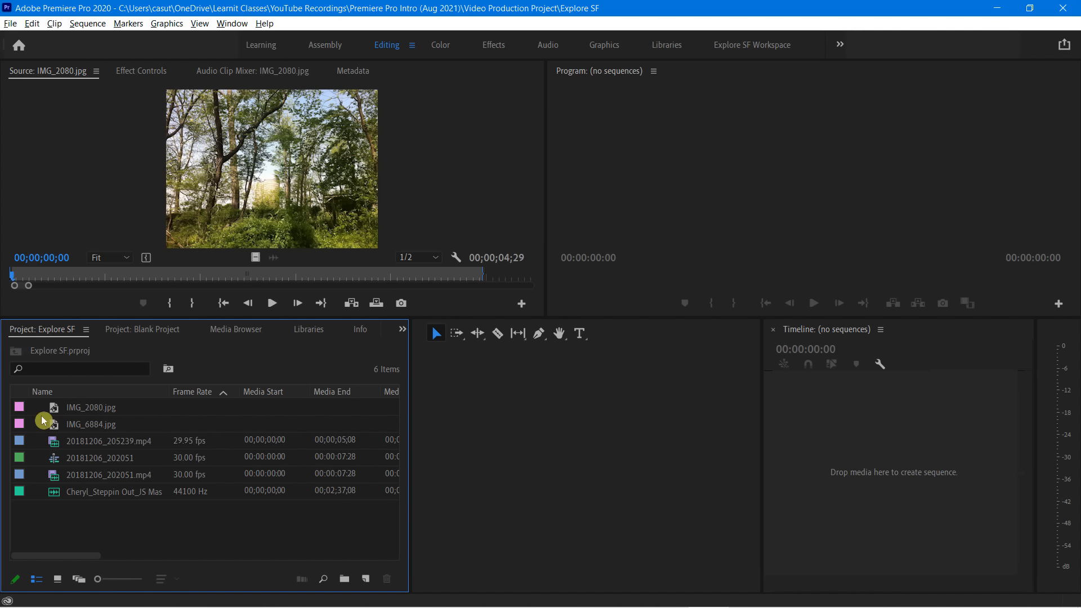
Import the clips 20181216_094403, 20181216_094552 and 20181216_094704 from the Beach Scene folder into the Explore SF project
{"action": "double_click", "coordinate": [144, 531]}
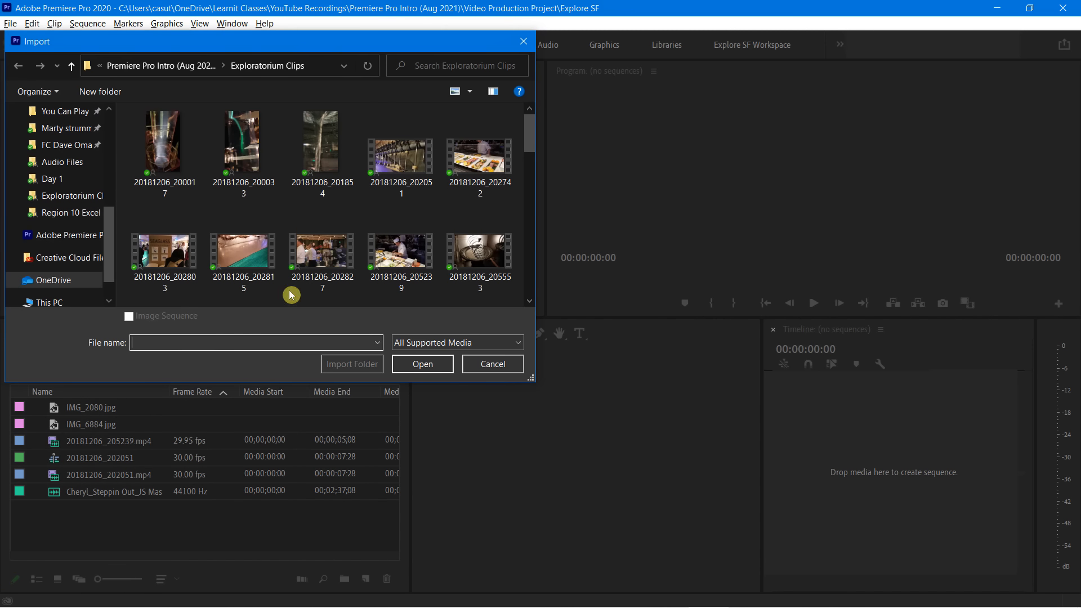
{"action": "left_click", "coordinate": [162, 69]}
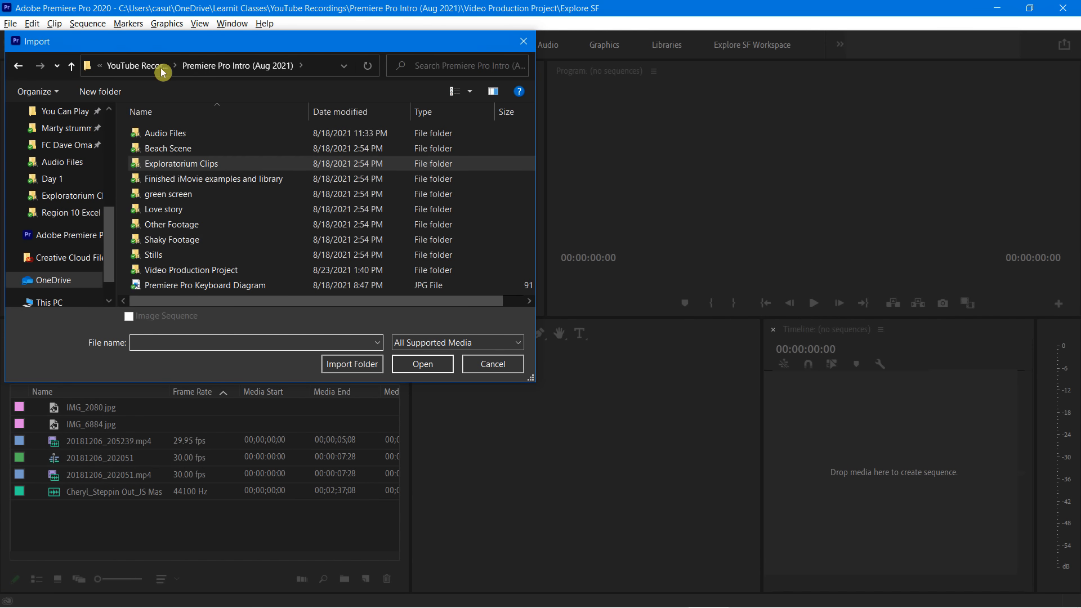
{"action": "double_click", "coordinate": [174, 151]}
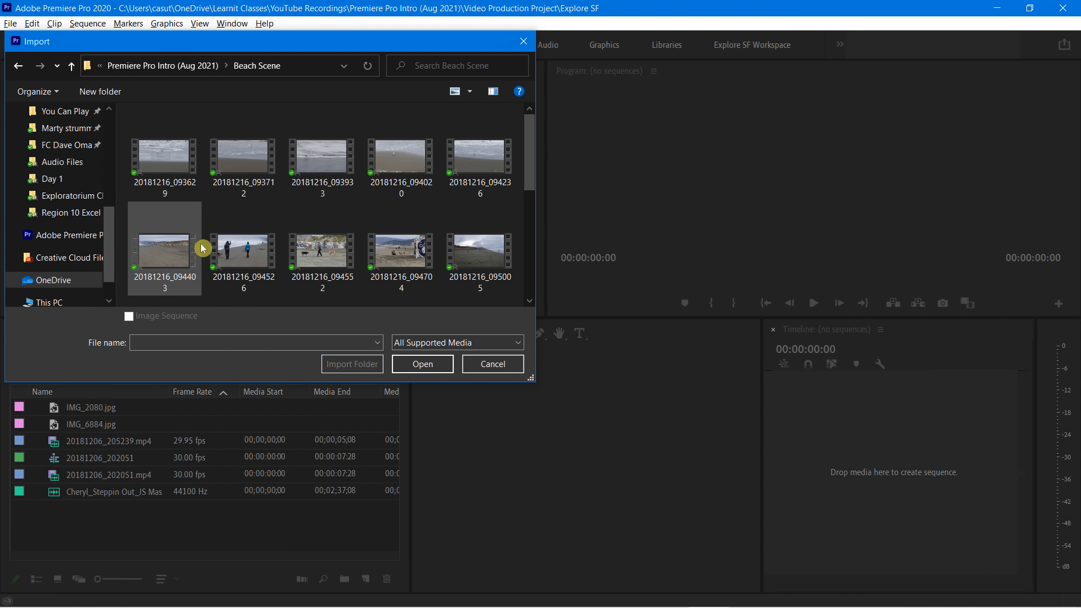
{"action": "left_click", "coordinate": [164, 263]}
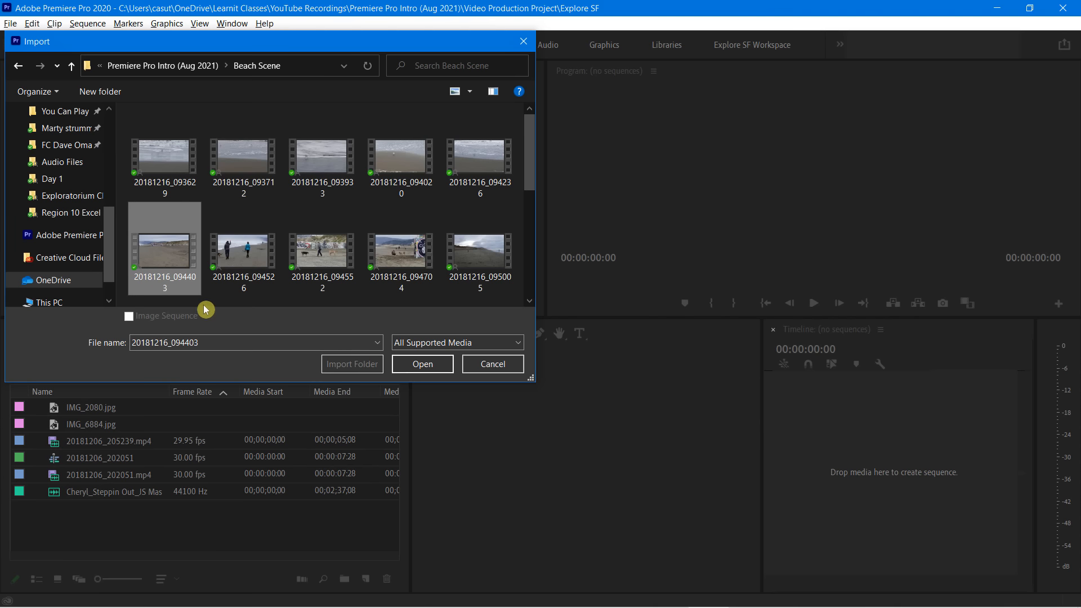
{"action": "left_click", "coordinate": [312, 256], "text": "ctrl"}
{"action": "left_click", "coordinate": [428, 253], "text": "ctrl"}
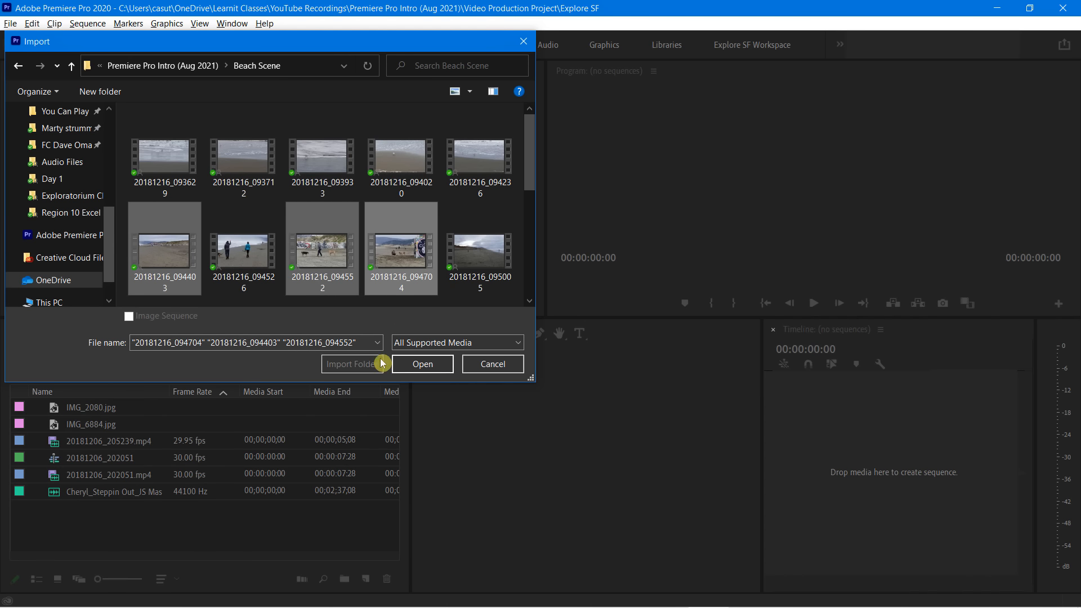
{"action": "left_click_drag", "start_coordinate": [528, 146], "coordinate": [538, 168]}
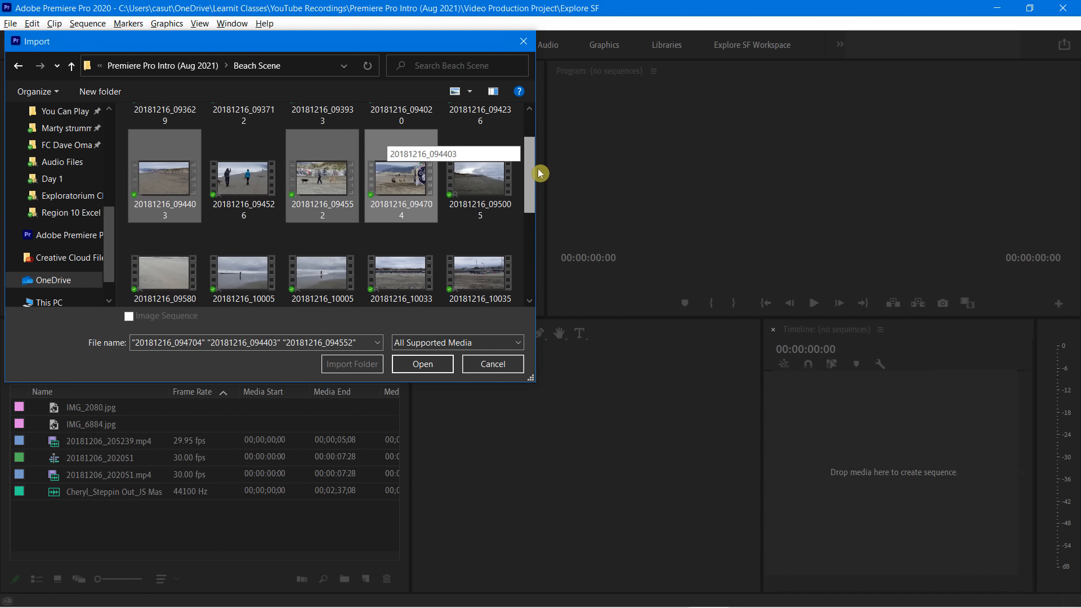
{"action": "left_click", "coordinate": [427, 363]}
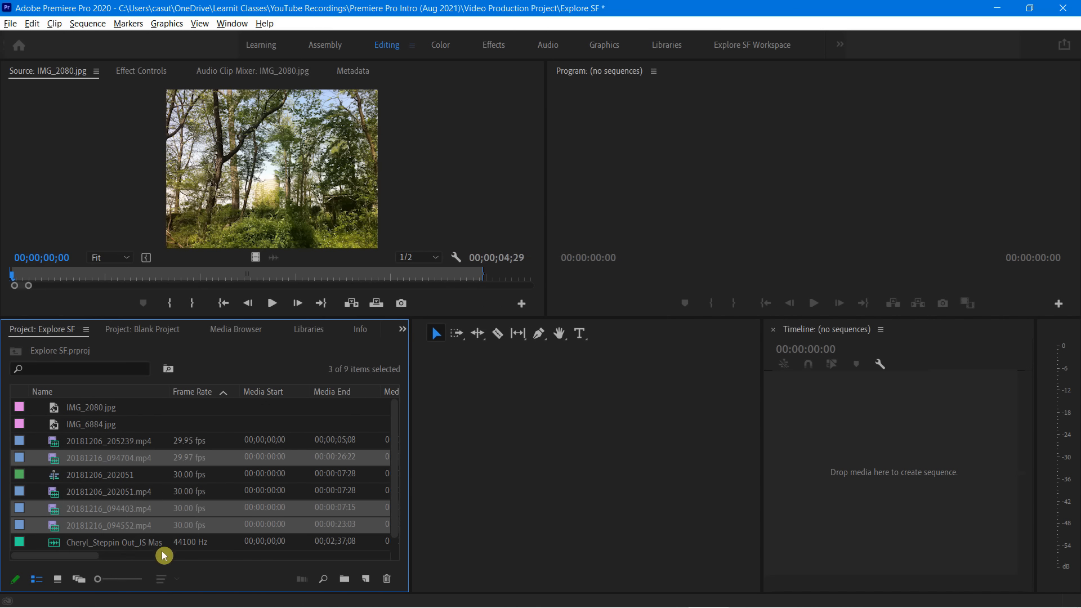
{"action": "left_click", "coordinate": [126, 461]}
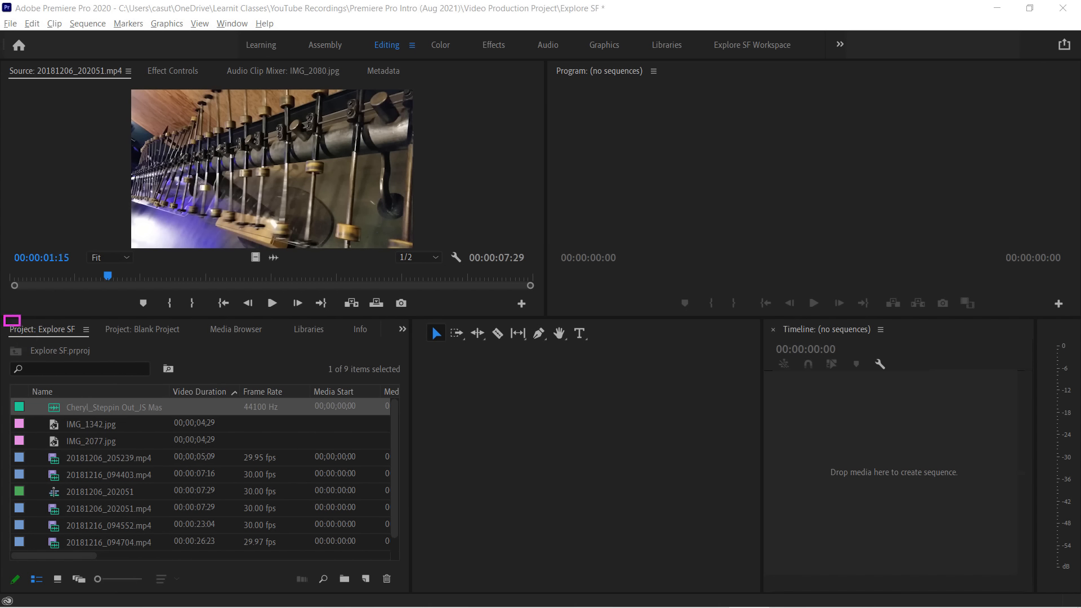
Compare the contents of the two open projects, Explore SF and Blank Project, ending on Explore SF
{"action": "left_click_drag", "start_coordinate": [102, 316], "coordinate": [188, 343]}
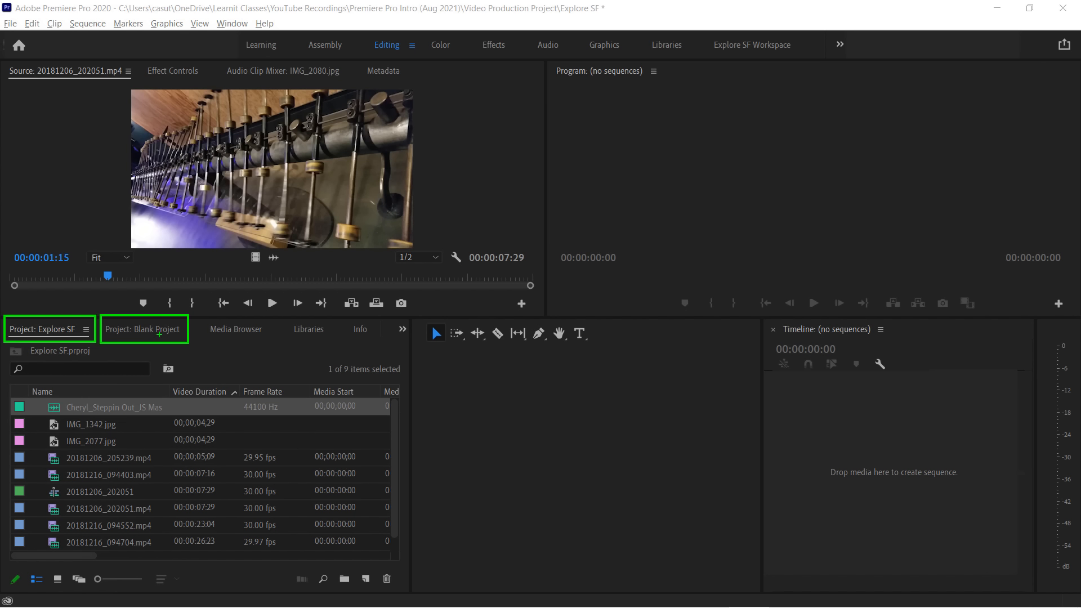
{"action": "key", "text": "Escape"}
{"action": "left_click", "coordinate": [147, 331]}
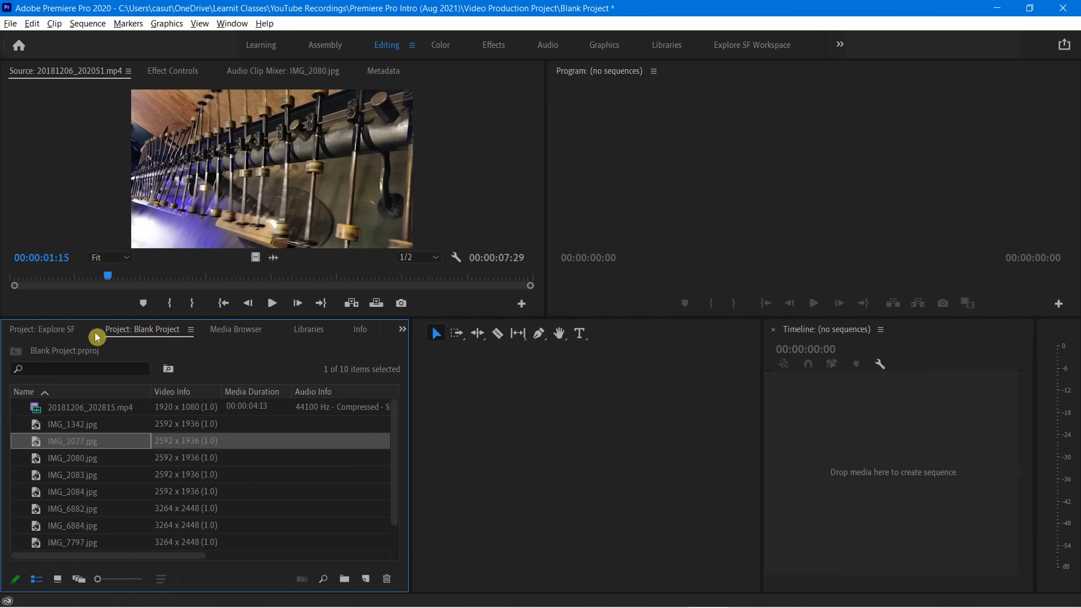
{"action": "left_click", "coordinate": [44, 332]}
{"action": "left_click", "coordinate": [143, 334]}
{"action": "left_click", "coordinate": [41, 330]}
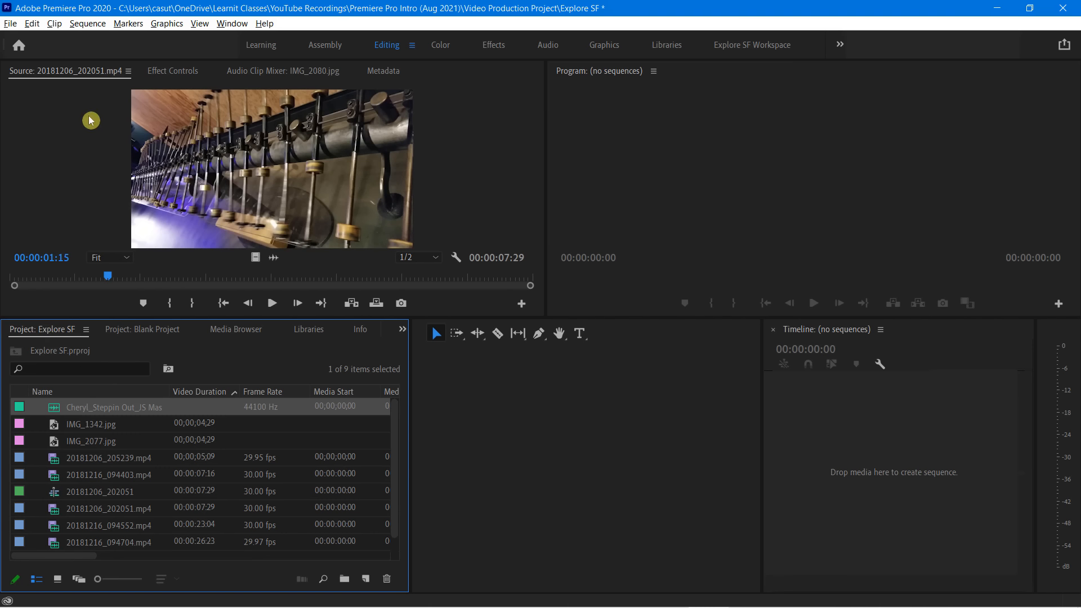
{"action": "left_click", "coordinate": [10, 24]}
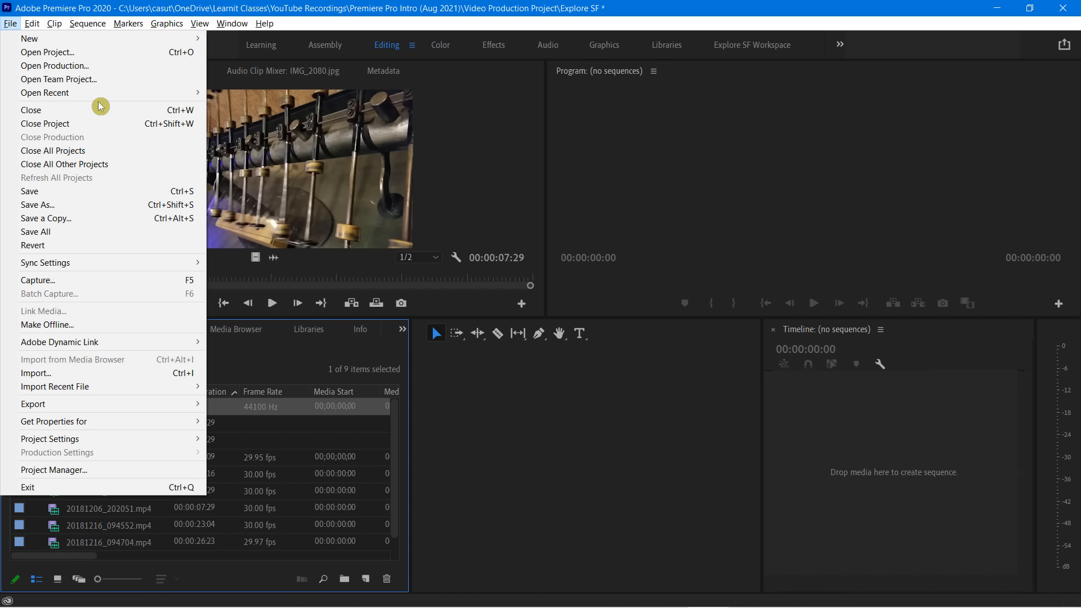
{"action": "left_click", "coordinate": [499, 24]}
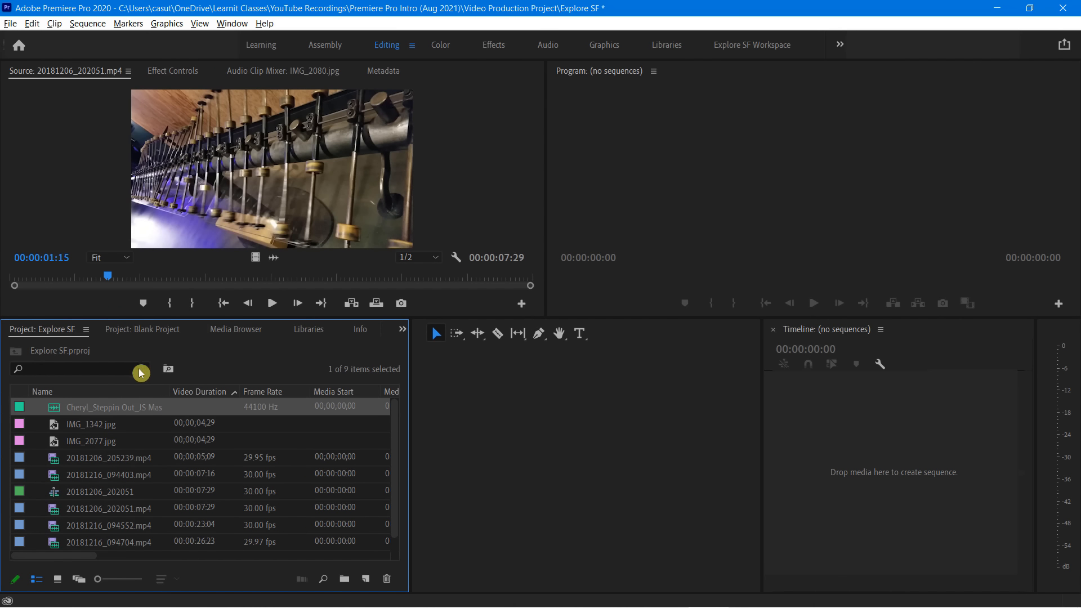
{"action": "left_click", "coordinate": [152, 331]}
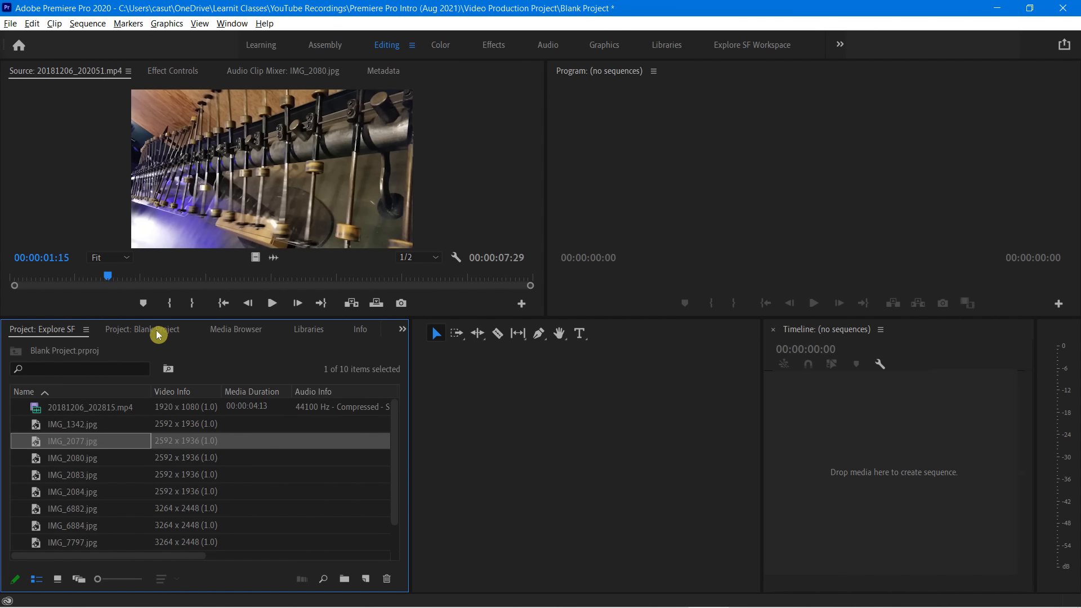
{"action": "left_click", "coordinate": [45, 331]}
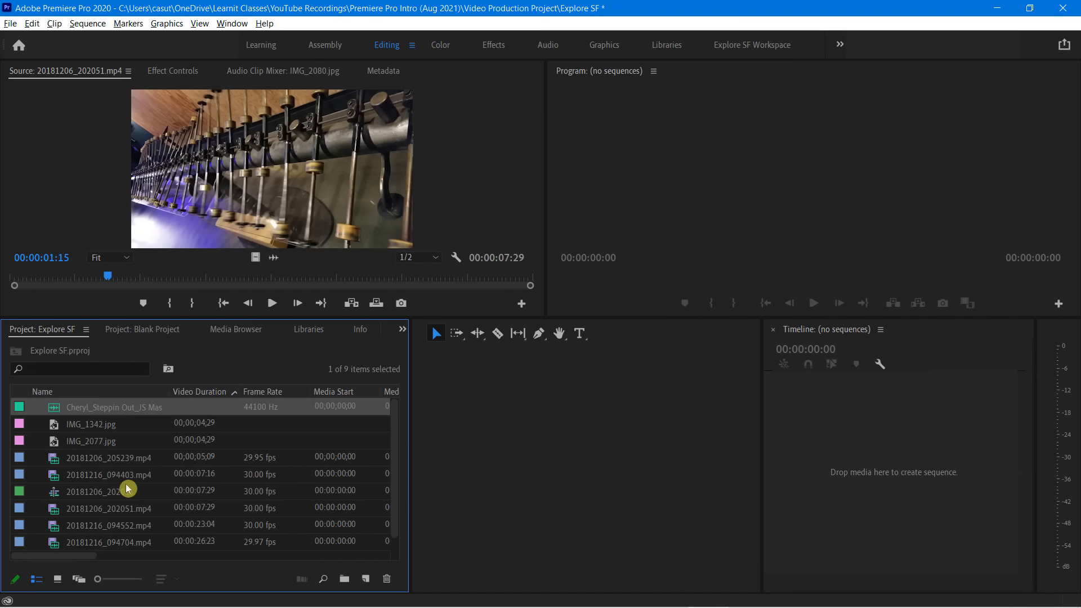
Import all nine images, IMG_1342 through IMG_7997, from the Stills folder into the Explore SF project
{"action": "left_click", "coordinate": [212, 463]}
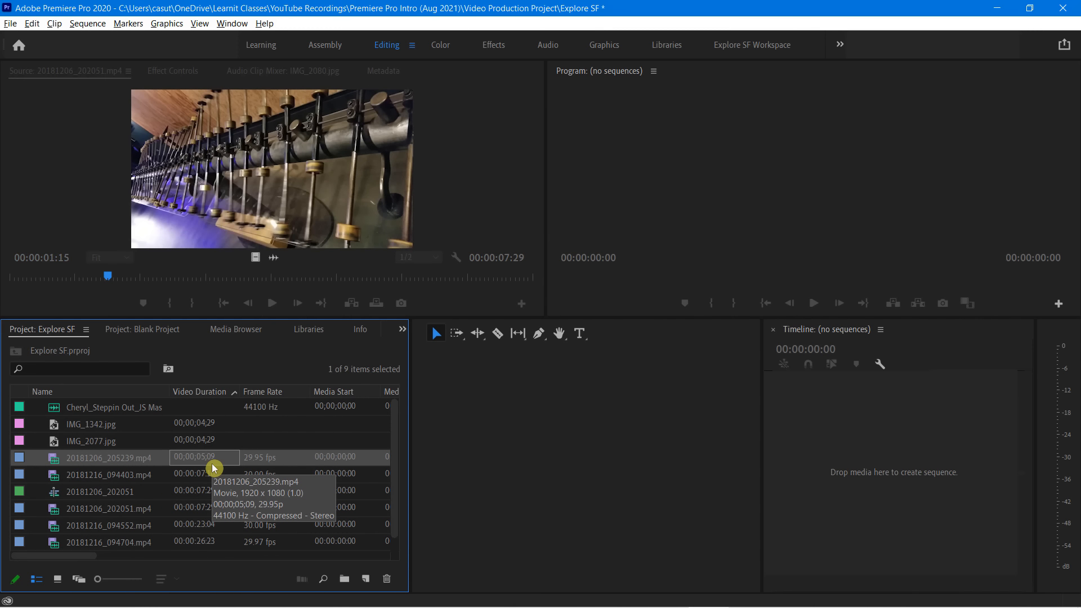
{"action": "key", "text": "ctrl+i"}
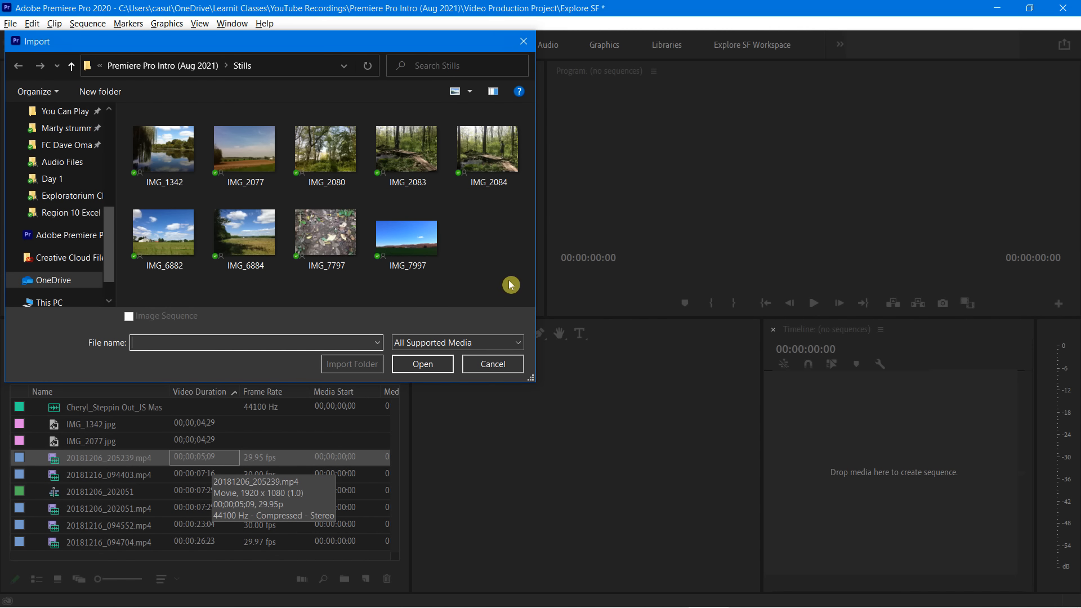
{"action": "left_click_drag", "start_coordinate": [509, 279], "coordinate": [134, 146]}
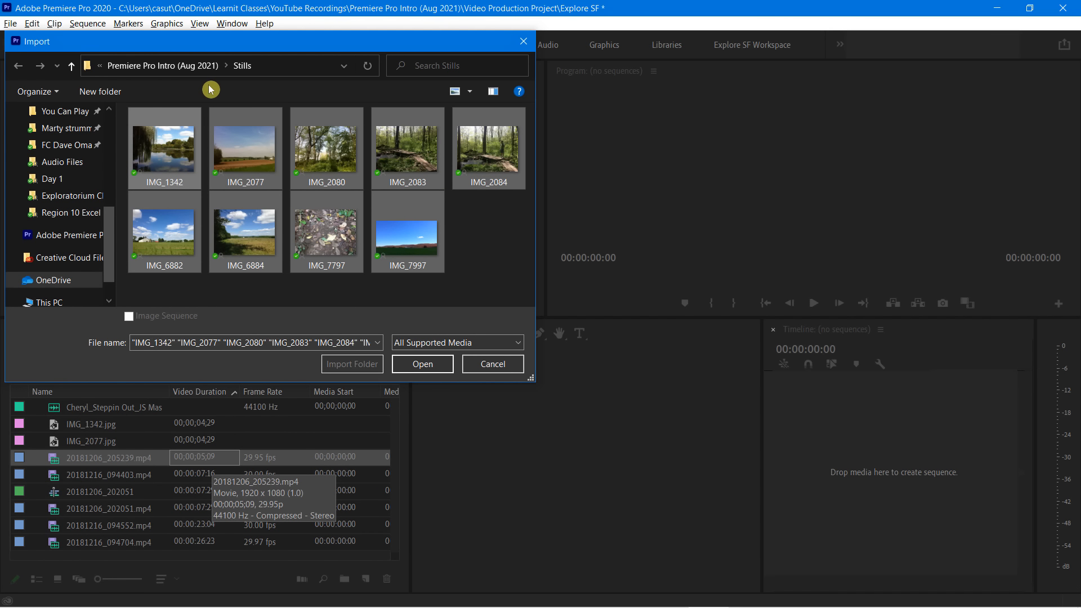
{"action": "left_click", "coordinate": [422, 364]}
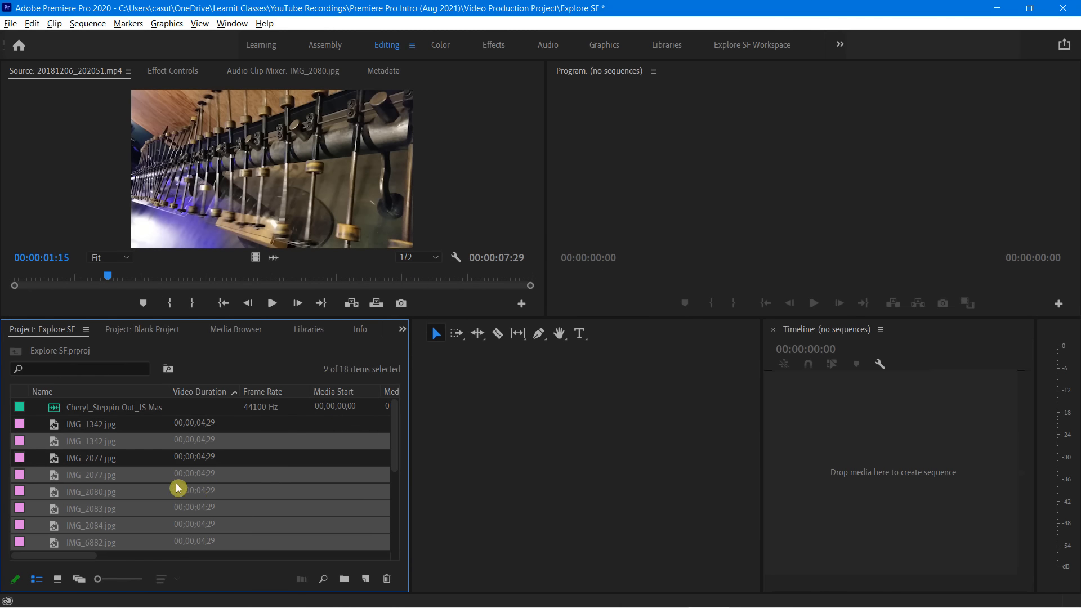
{"action": "left_click", "coordinate": [151, 497]}
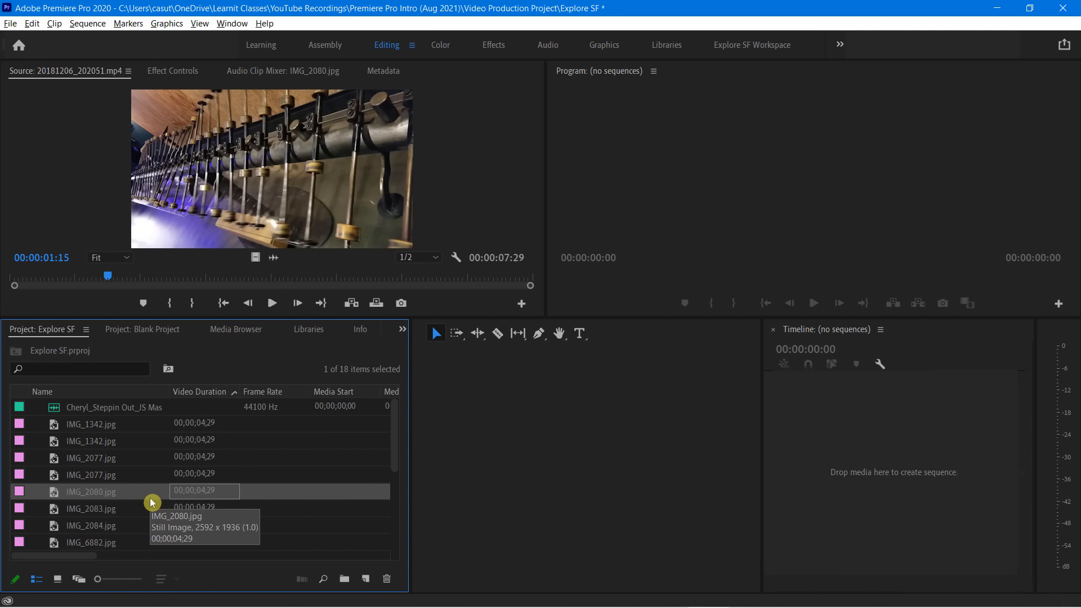
{"action": "scroll", "coordinate": [151, 503], "scroll_direction": "down", "scroll_amount": 3}
{"action": "scroll", "coordinate": [151, 503], "scroll_direction": "up", "scroll_amount": 3}
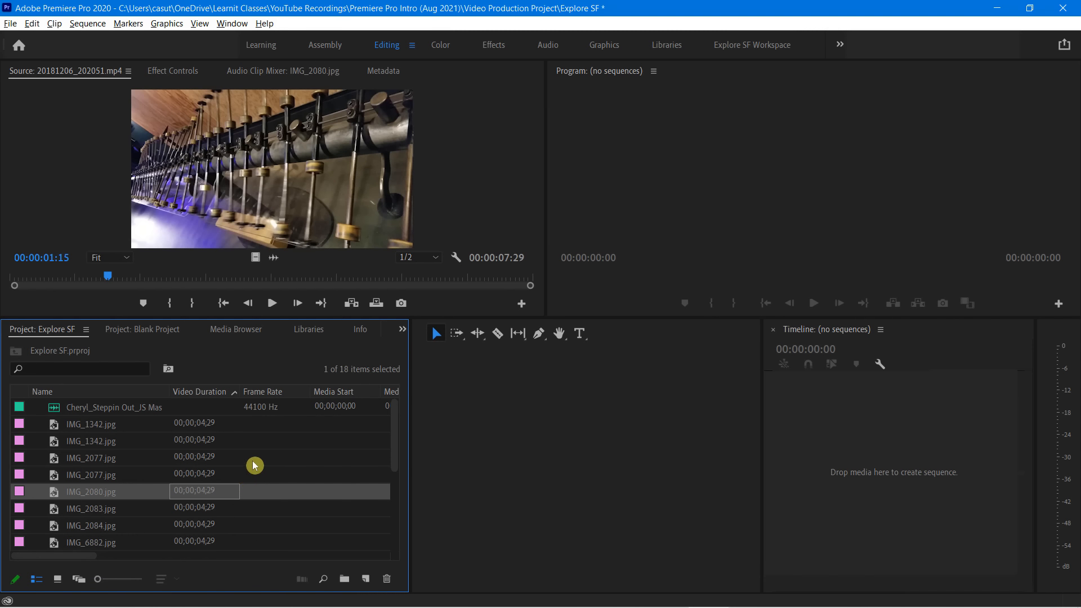
Maximize the Project panel, enable the Media Type property under Premiere Pro Project Metadata, and restore the panel to its normal size
{"action": "key", "text": "grave"}
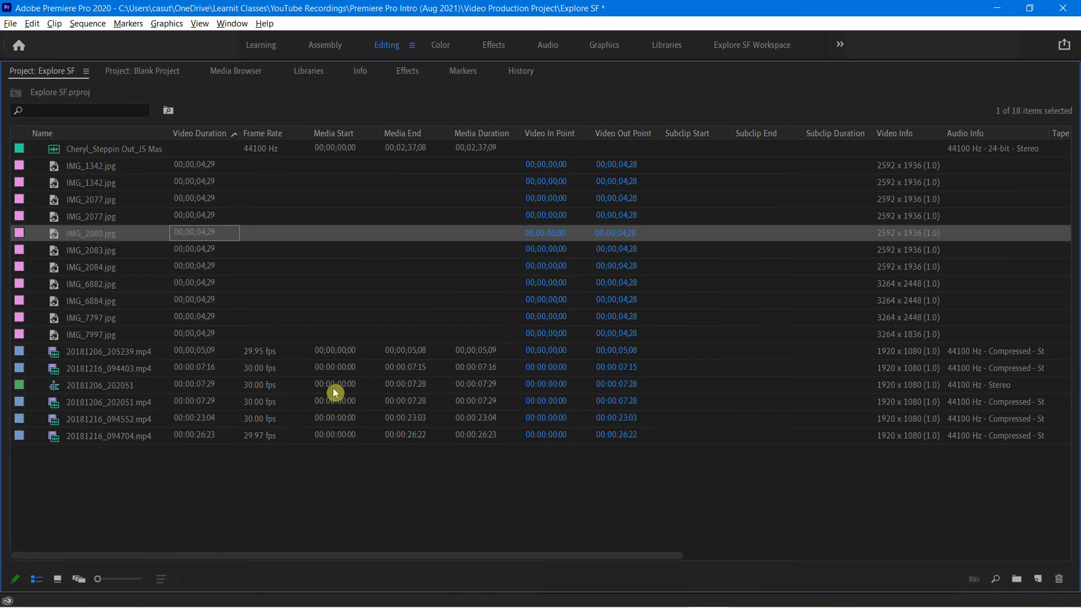
{"action": "key", "text": "ctrl+2"}
{"action": "mouse_move", "coordinate": [153, 123]}
{"action": "left_mouse_down"}
{"action": "mouse_move", "coordinate": [545, 147]}
{"action": "mouse_move", "coordinate": [944, 153]}
{"action": "mouse_move", "coordinate": [1044, 152]}
{"action": "mouse_move", "coordinate": [1048, 142]}
{"action": "left_mouse_up"}
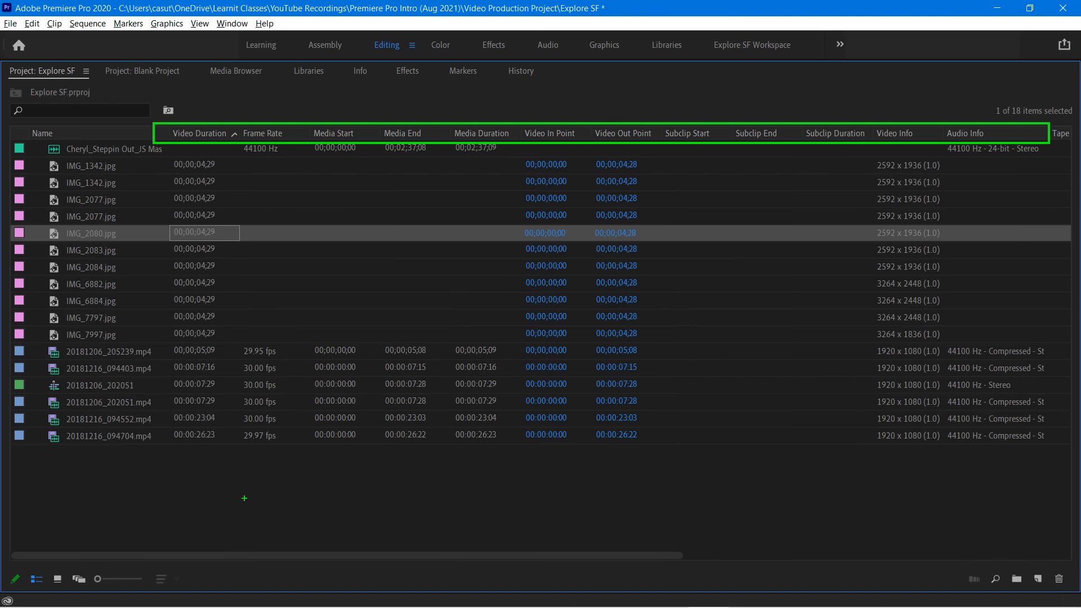
{"action": "key", "text": "Escape"}
{"action": "right_click", "coordinate": [188, 134]}
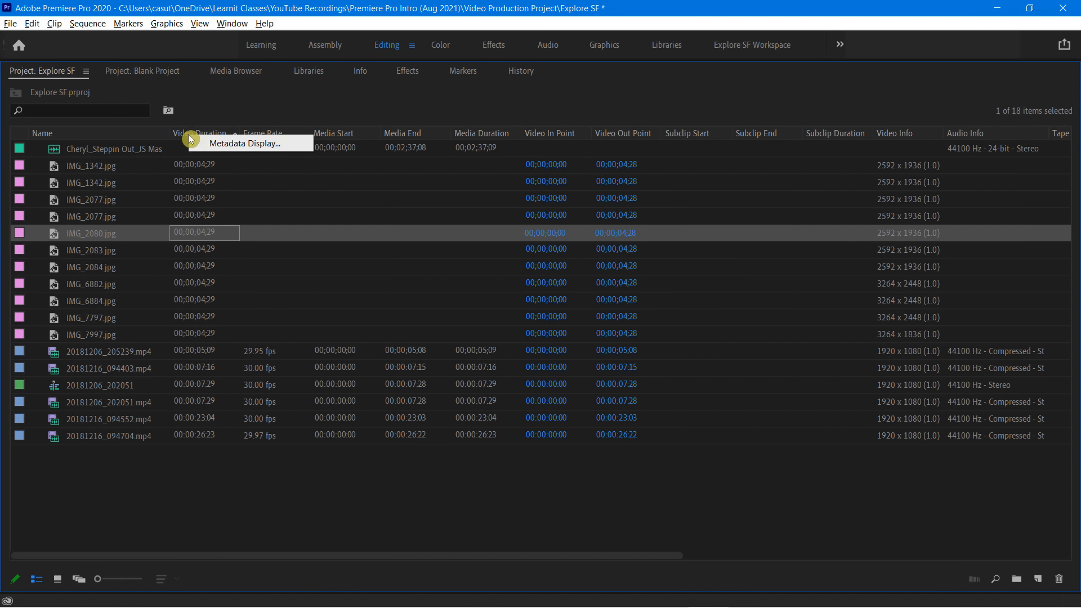
{"action": "left_click", "coordinate": [223, 147]}
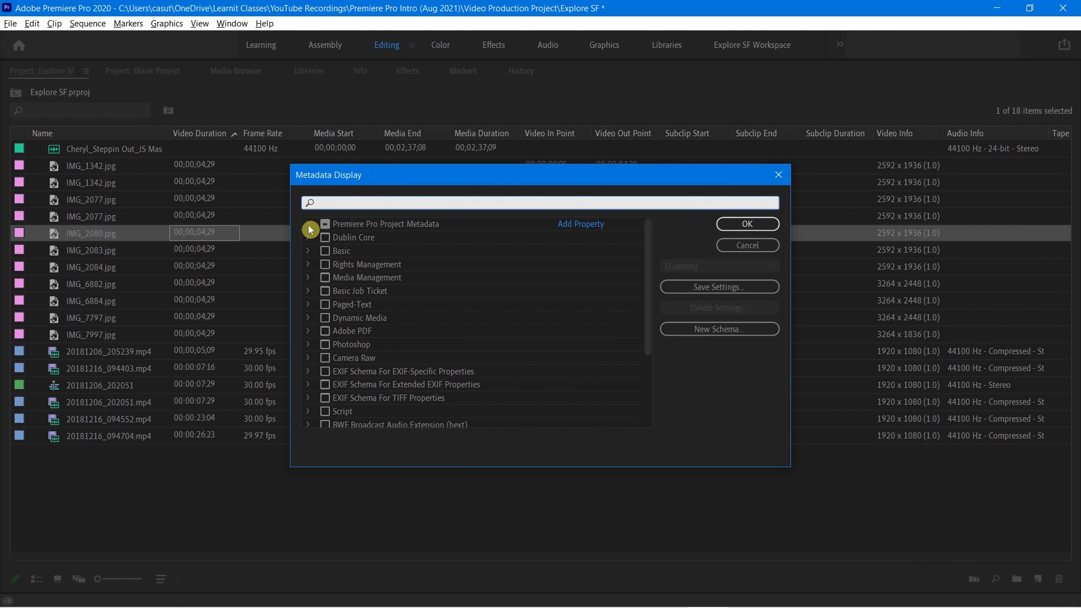
{"action": "left_click", "coordinate": [308, 225]}
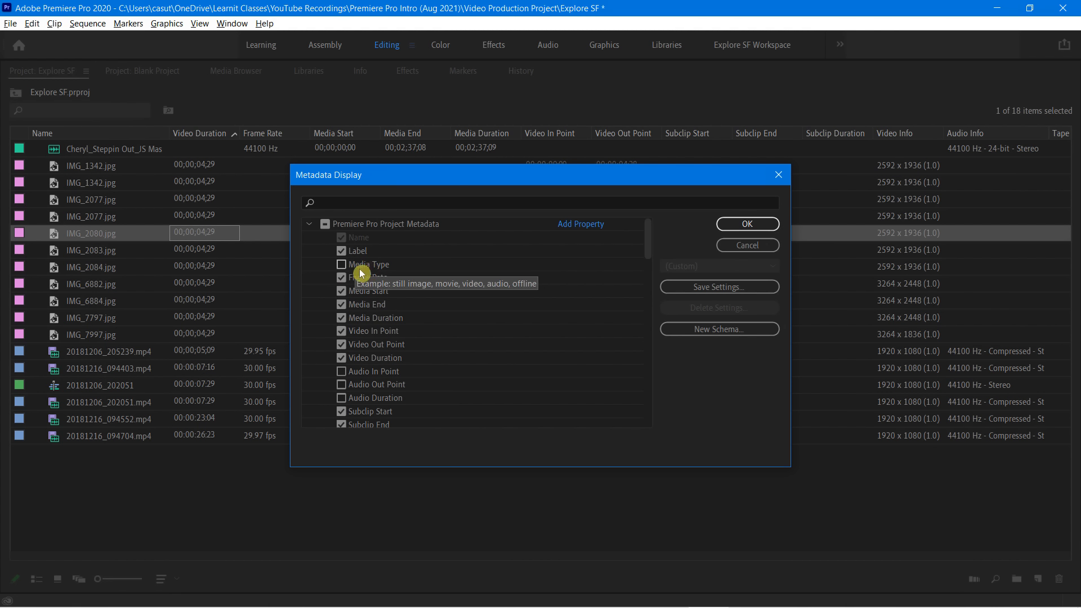
{"action": "left_click", "coordinate": [341, 264]}
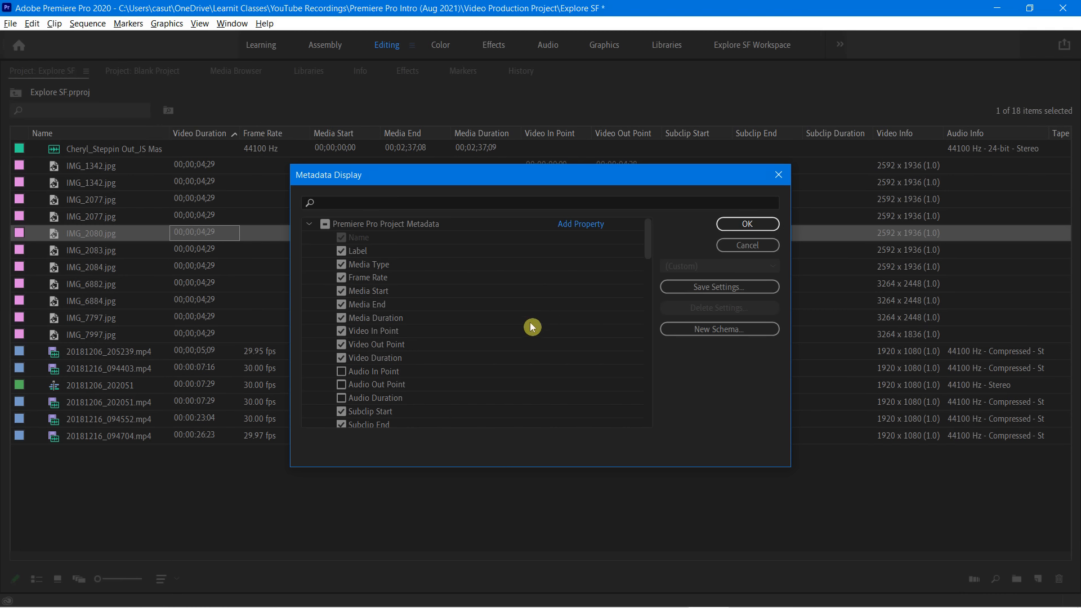
{"action": "left_click", "coordinate": [738, 224]}
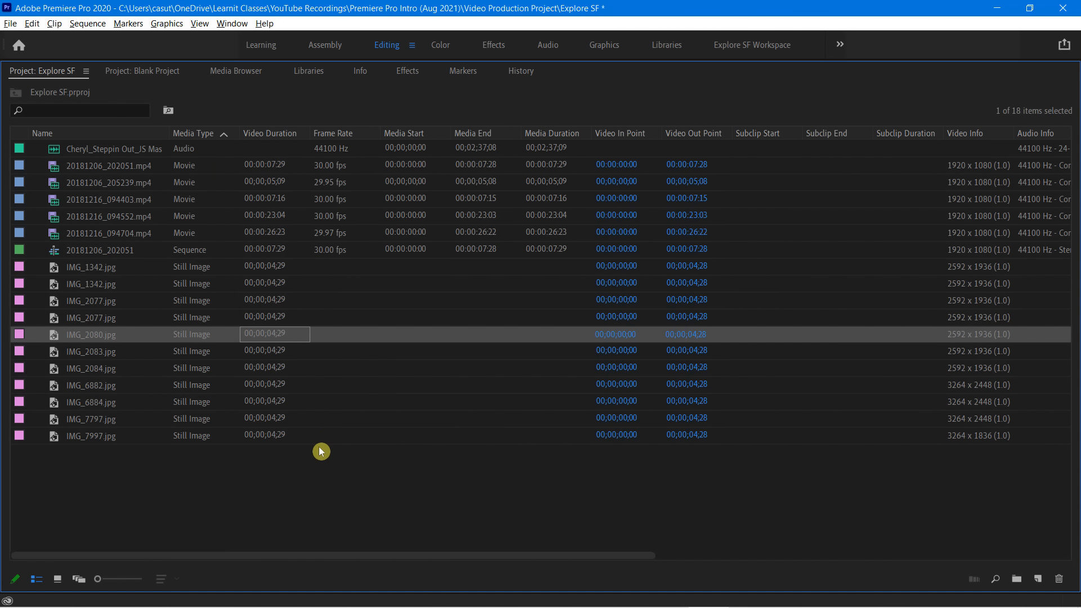
{"action": "key", "text": "grave"}
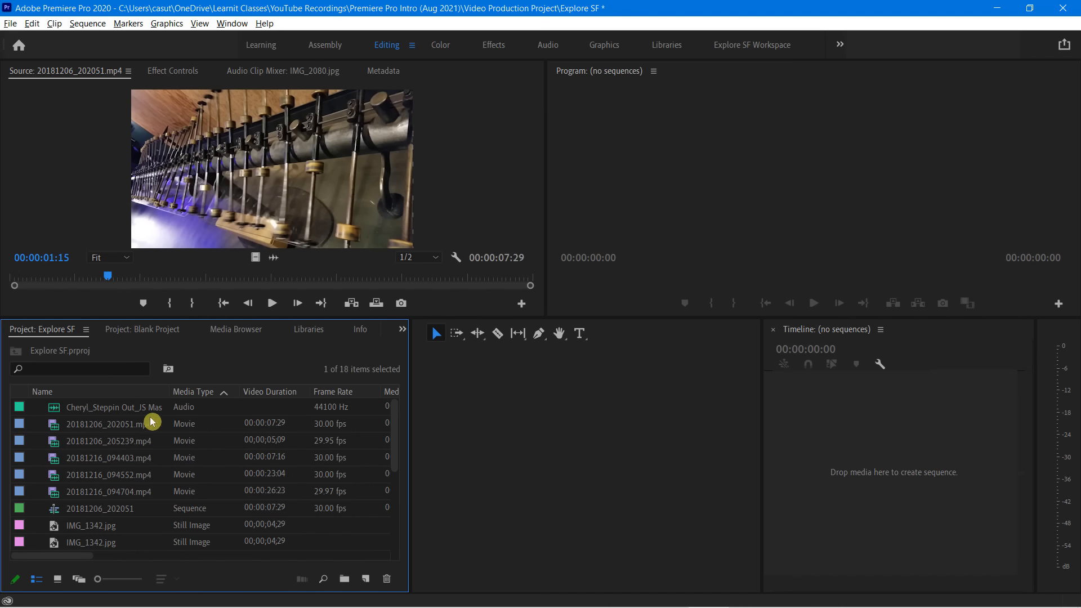
Examine how the movies, sequence and still images are listed by media type in the Explore SF project
{"action": "left_click", "coordinate": [97, 524]}
{"action": "scroll", "coordinate": [143, 514], "scroll_direction": "down", "scroll_amount": 1}
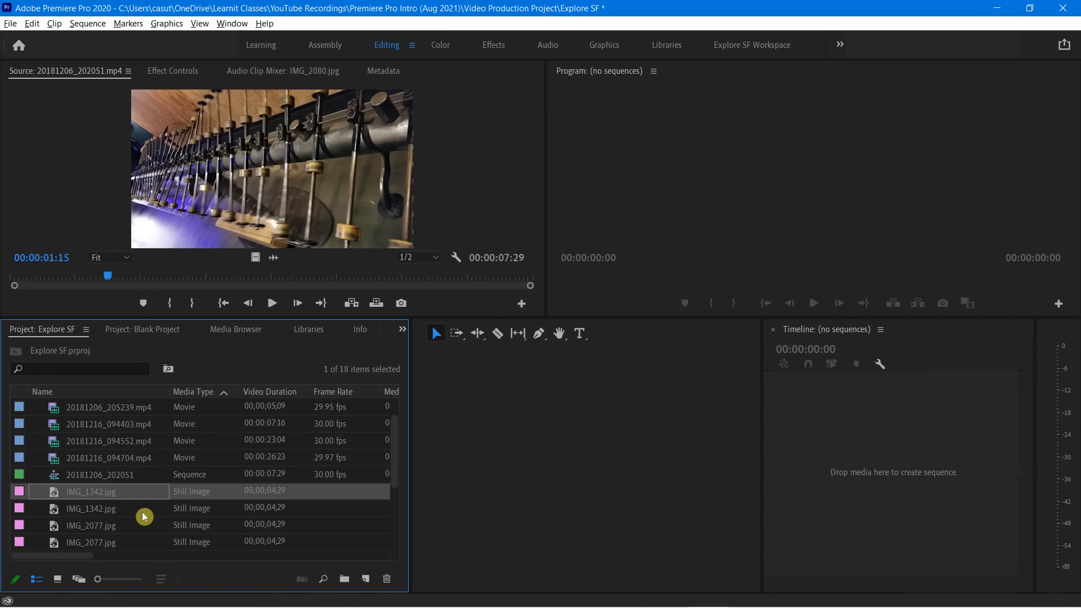
{"action": "scroll", "coordinate": [141, 505], "scroll_direction": "down", "scroll_amount": 1}
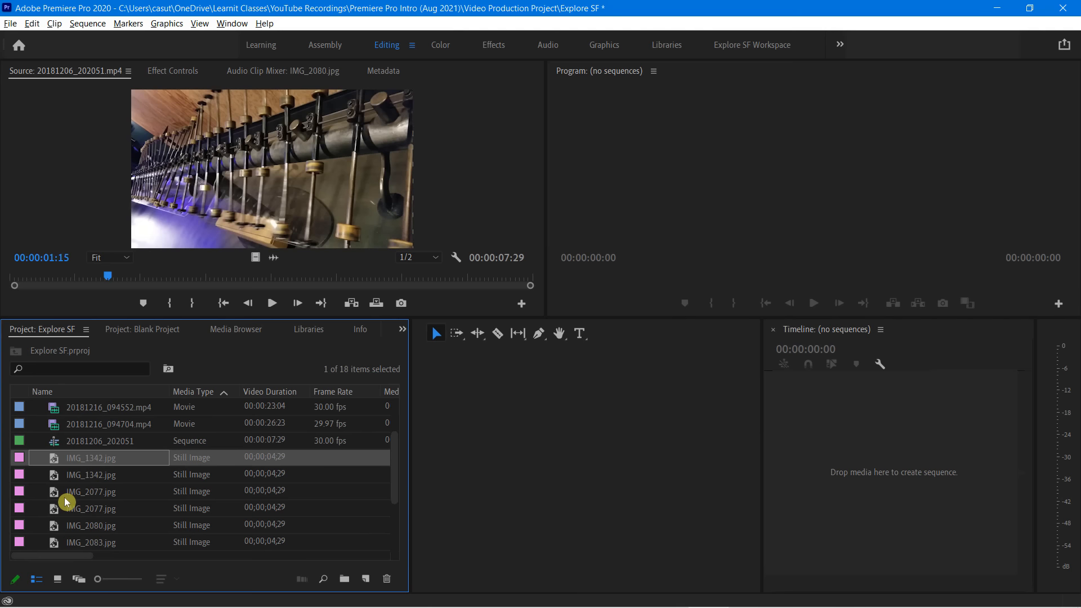
{"action": "scroll", "coordinate": [68, 495], "scroll_direction": "down", "scroll_amount": 1}
{"action": "scroll", "coordinate": [76, 493], "scroll_direction": "up", "scroll_amount": 2}
{"action": "scroll", "coordinate": [79, 493], "scroll_direction": "down", "scroll_amount": 3}
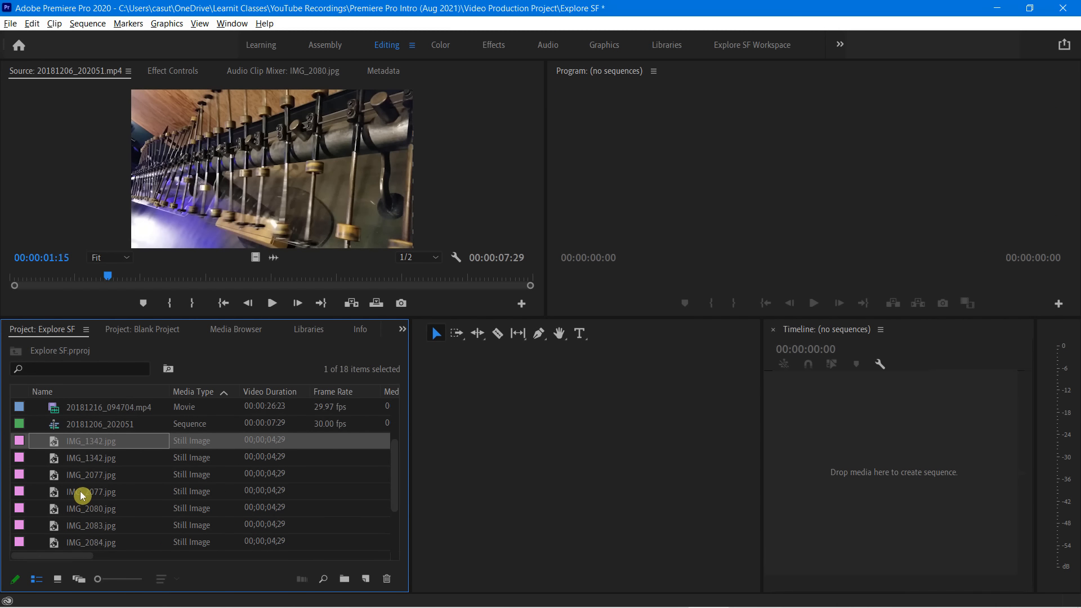
{"action": "scroll", "coordinate": [80, 492], "scroll_direction": "up", "scroll_amount": 3}
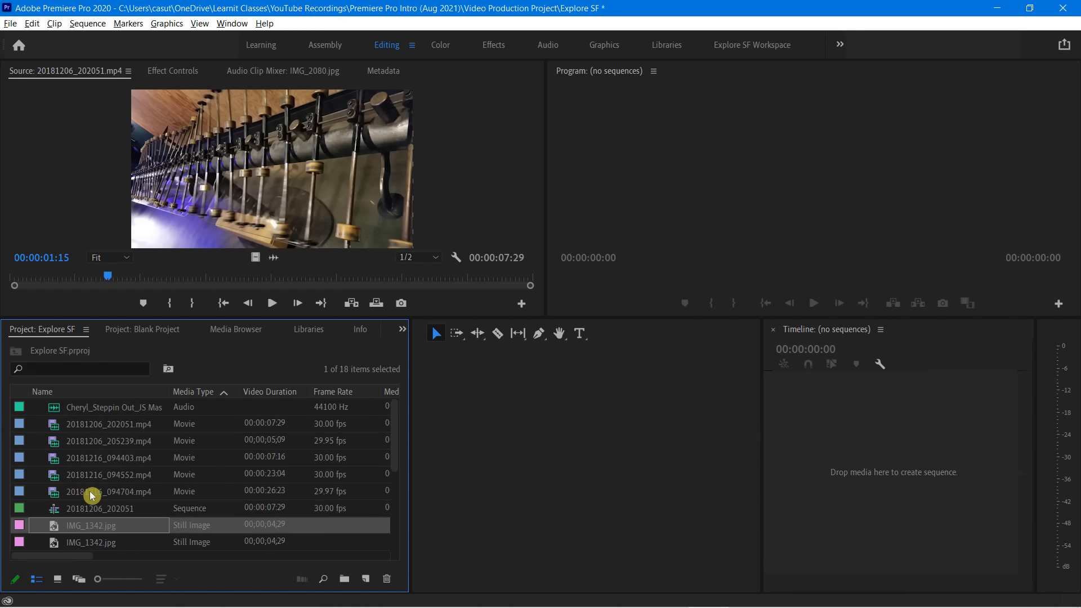
{"action": "left_click", "coordinate": [100, 449]}
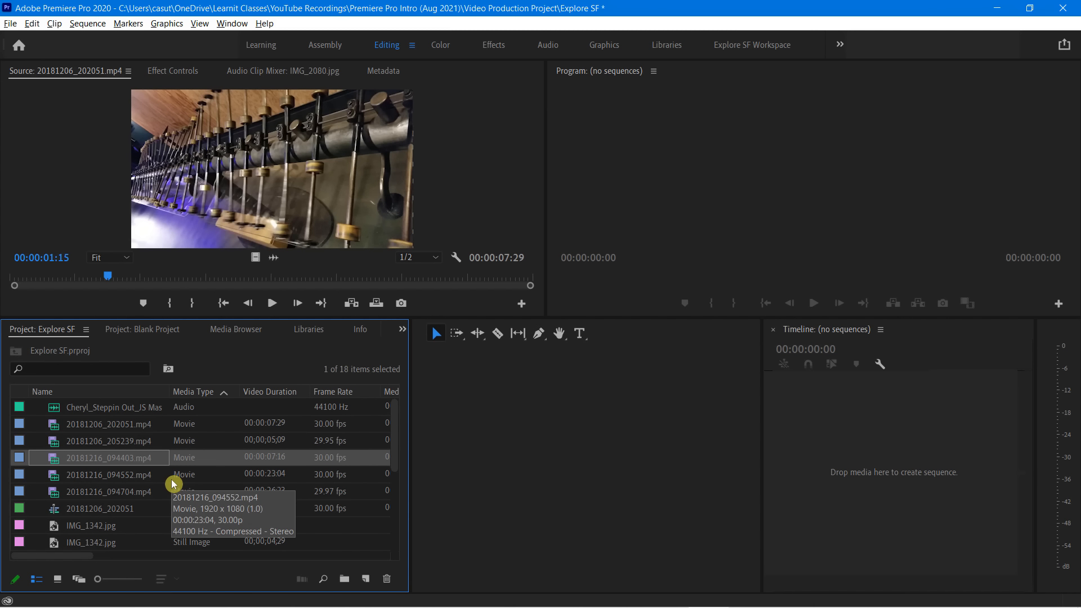
{"action": "scroll", "coordinate": [171, 479], "scroll_direction": "down", "scroll_amount": 1}
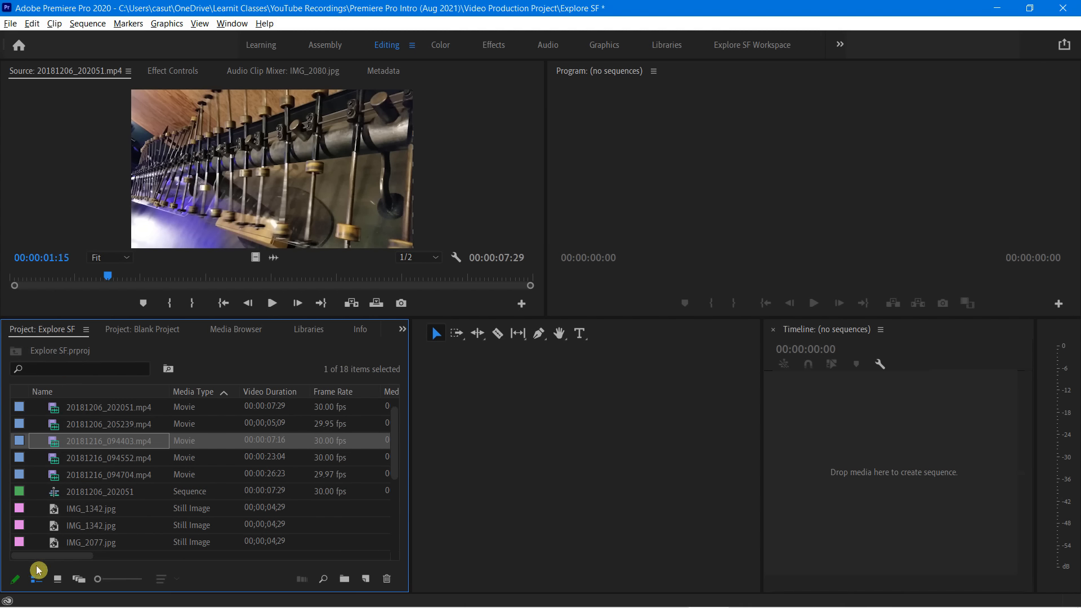
Switch the Explore SF project to Icon view and preview the thumbnails of 20181206_205239.mp4, 20181206_202051.mp4 and the Cheryl_Steppin Out audio file
{"action": "mouse_move", "coordinate": [27, 567]}
{"action": "left_mouse_down"}
{"action": "mouse_move", "coordinate": [69, 590]}
{"action": "mouse_move", "coordinate": [184, 588]}
{"action": "left_mouse_up"}
{"action": "key", "text": "Escape"}
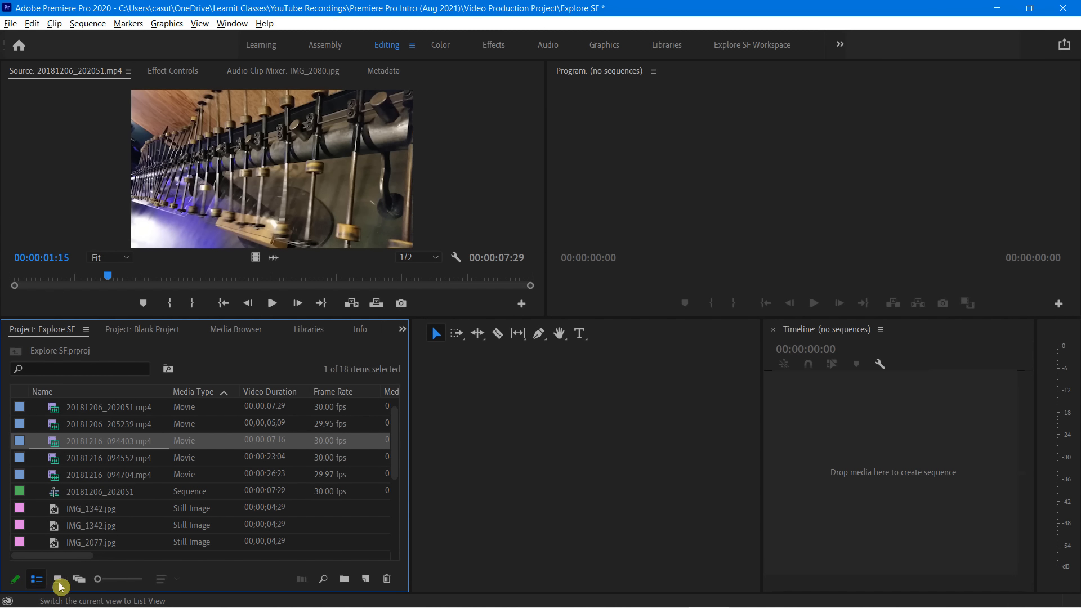
{"action": "left_click", "coordinate": [58, 580]}
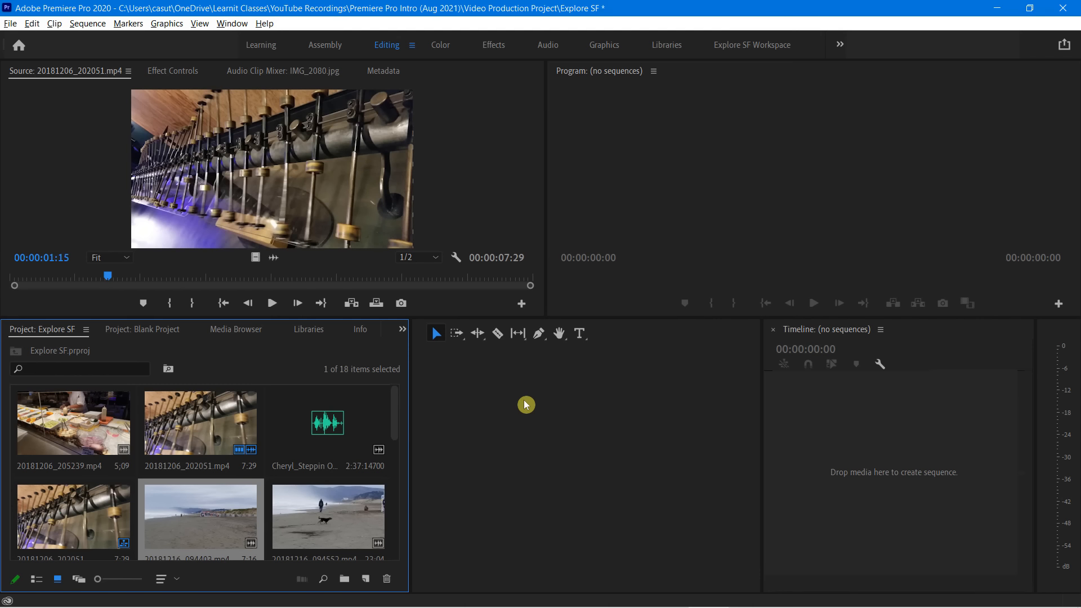
{"action": "left_click", "coordinate": [59, 423]}
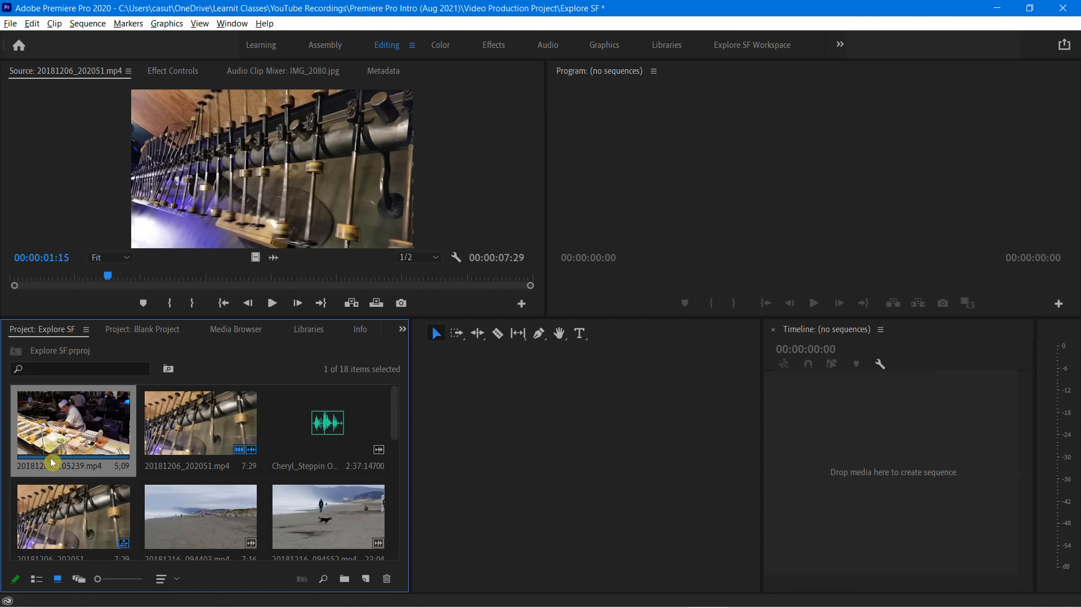
{"action": "left_click", "coordinate": [191, 421]}
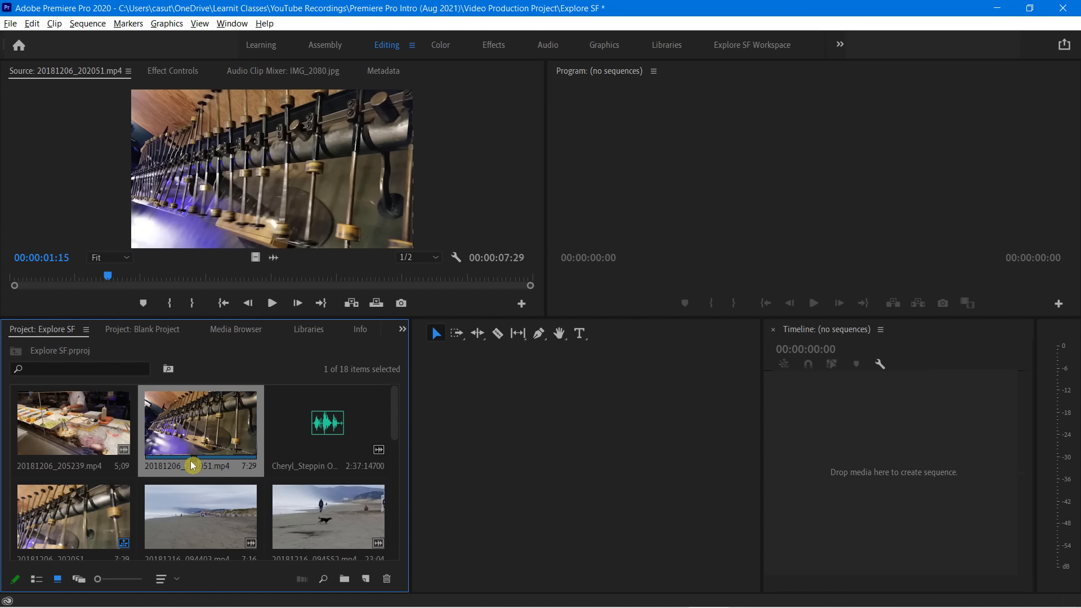
{"action": "left_click", "coordinate": [327, 429]}
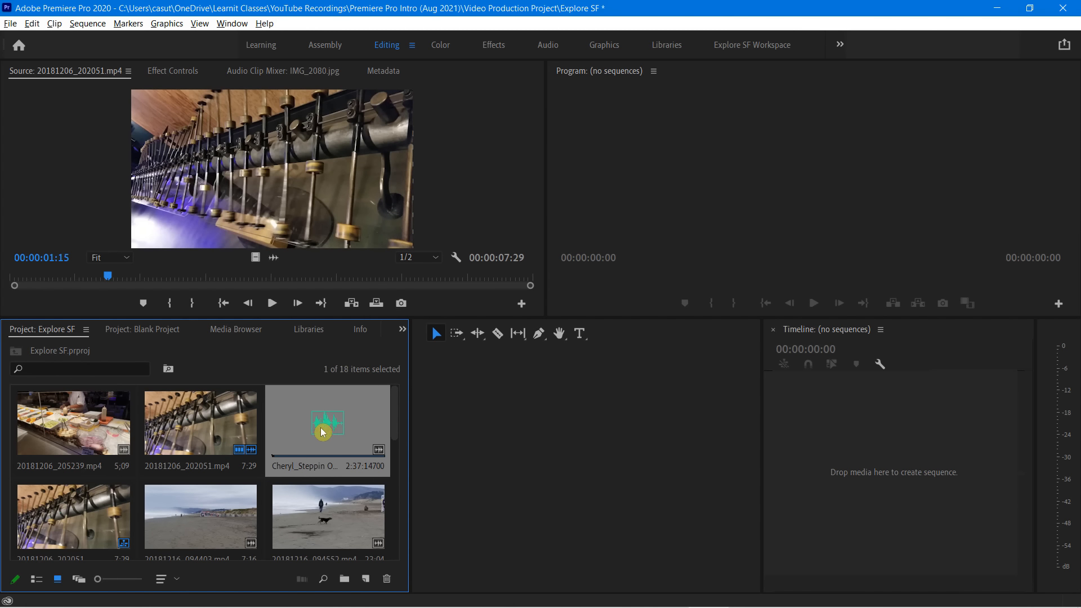
Look through the remaining beach clips and still images as thumbnails, including 20181216_094403.mp4, IMG_7797.jpg and IMG_7997.jpg, and return to the first items
{"action": "scroll", "coordinate": [229, 533], "scroll_direction": "down", "scroll_amount": 2}
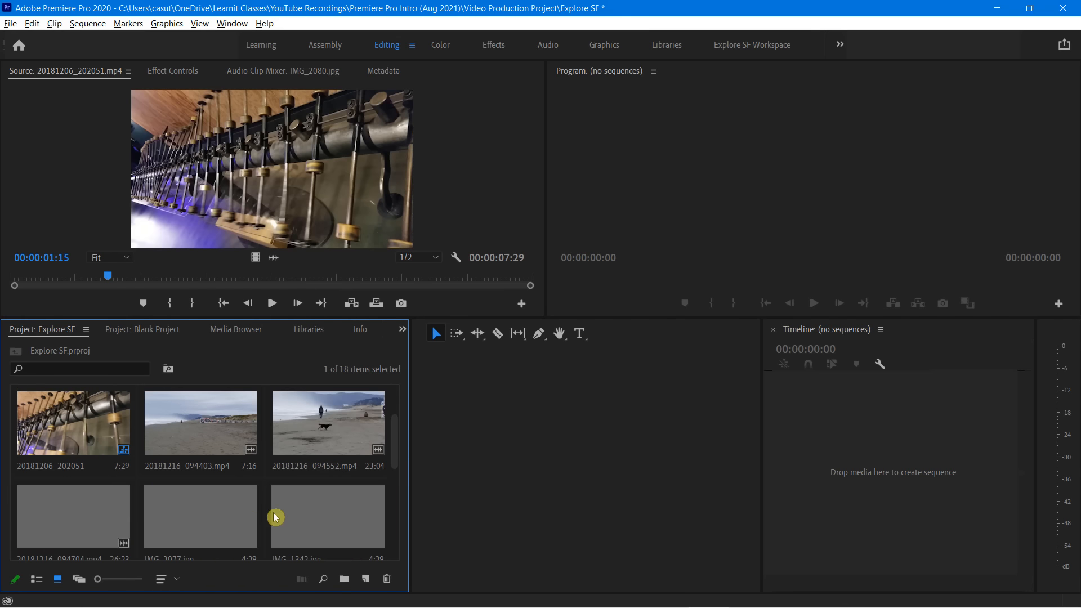
{"action": "left_click", "coordinate": [231, 426]}
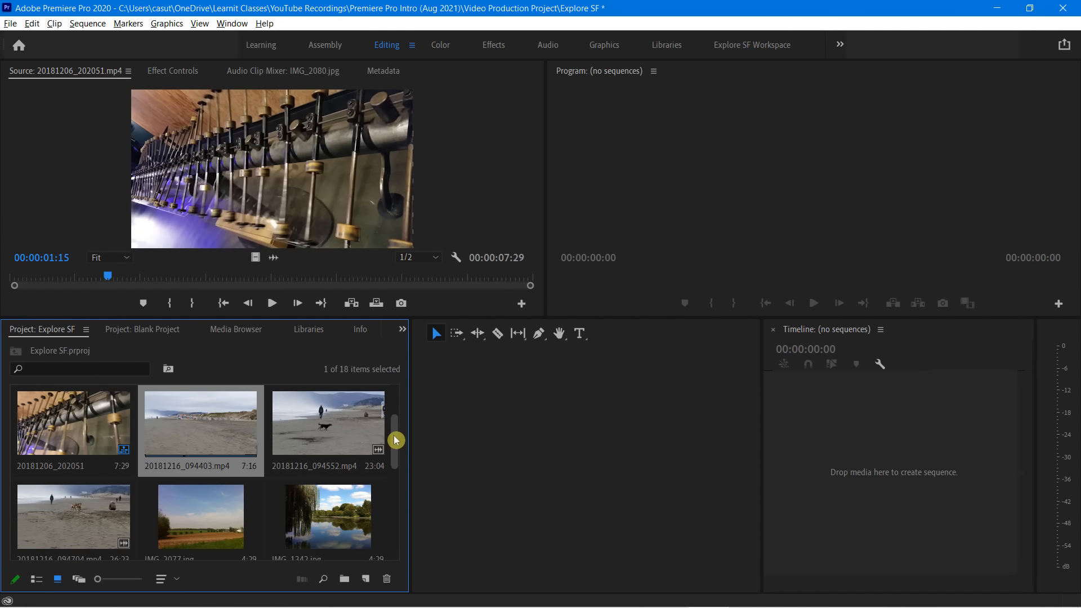
{"action": "left_click_drag", "start_coordinate": [393, 441], "coordinate": [401, 490]}
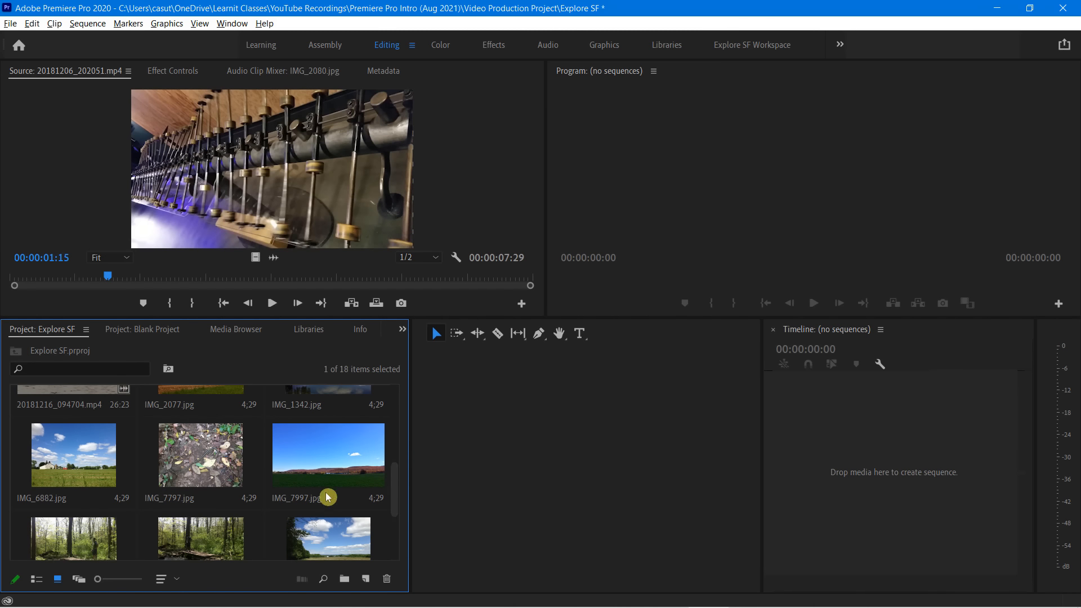
{"action": "left_click", "coordinate": [201, 463]}
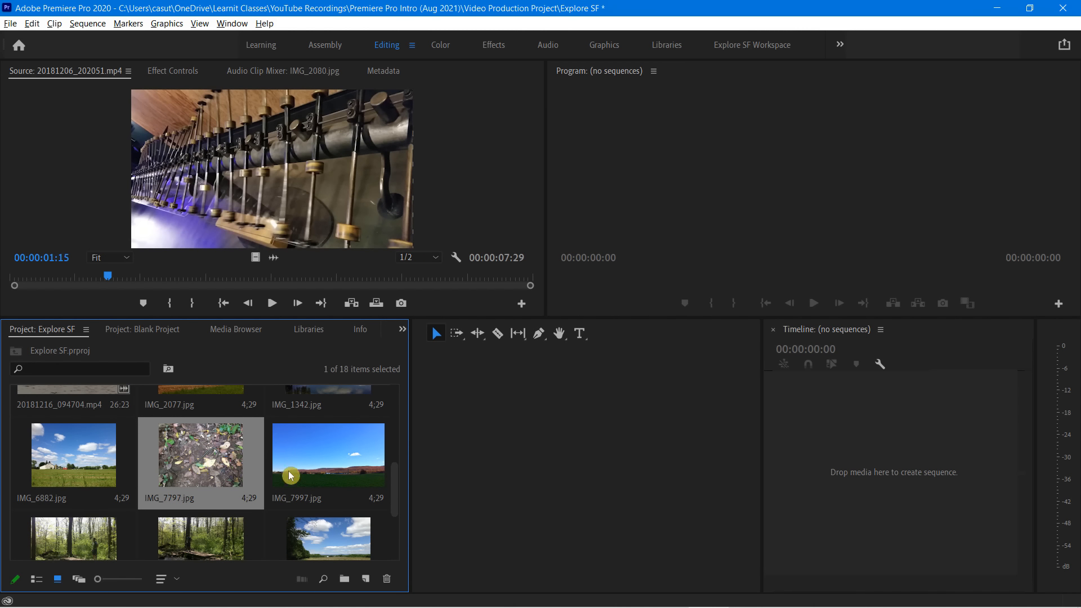
{"action": "left_click", "coordinate": [326, 461]}
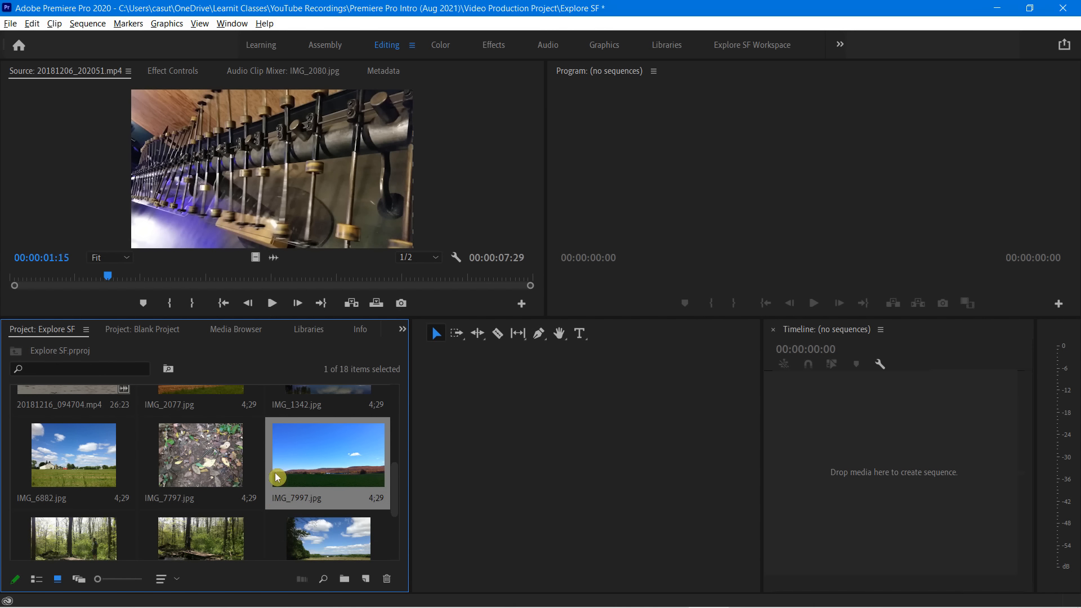
{"action": "scroll", "coordinate": [396, 510], "scroll_direction": "down", "scroll_amount": 3}
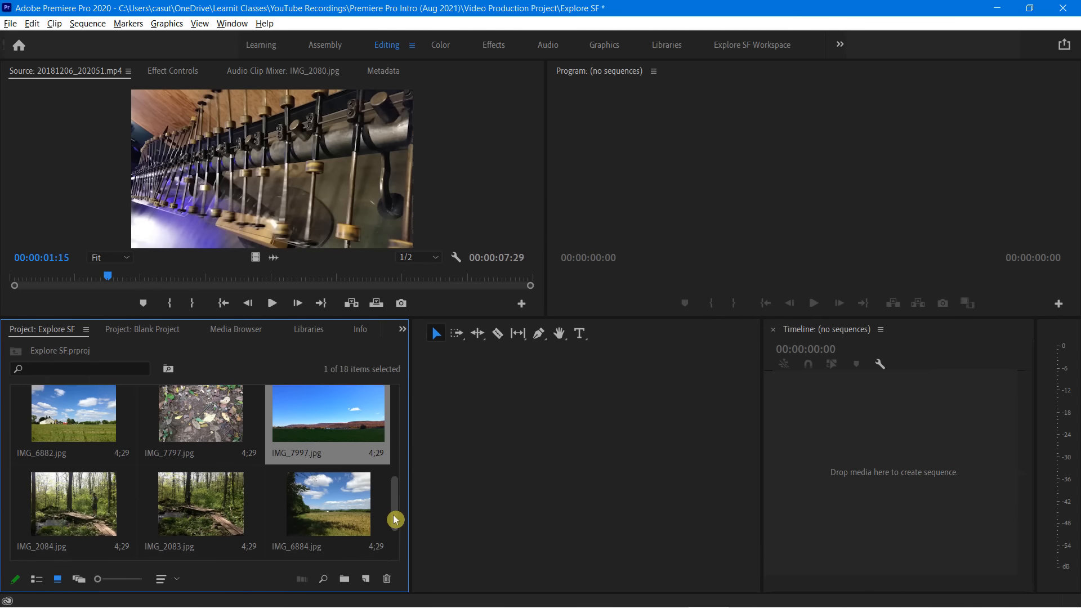
{"action": "left_click_drag", "start_coordinate": [394, 519], "coordinate": [393, 411]}
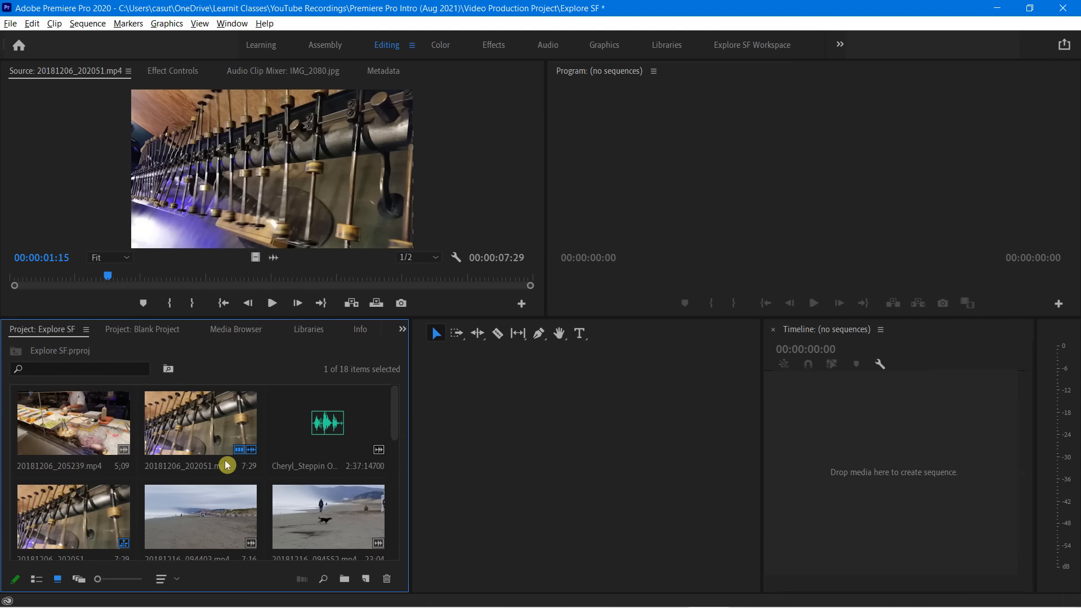
Enlarge the Project panel thumbnails to the maximum size and maximize the panel
{"action": "left_click_drag", "start_coordinate": [101, 584], "coordinate": [134, 586]}
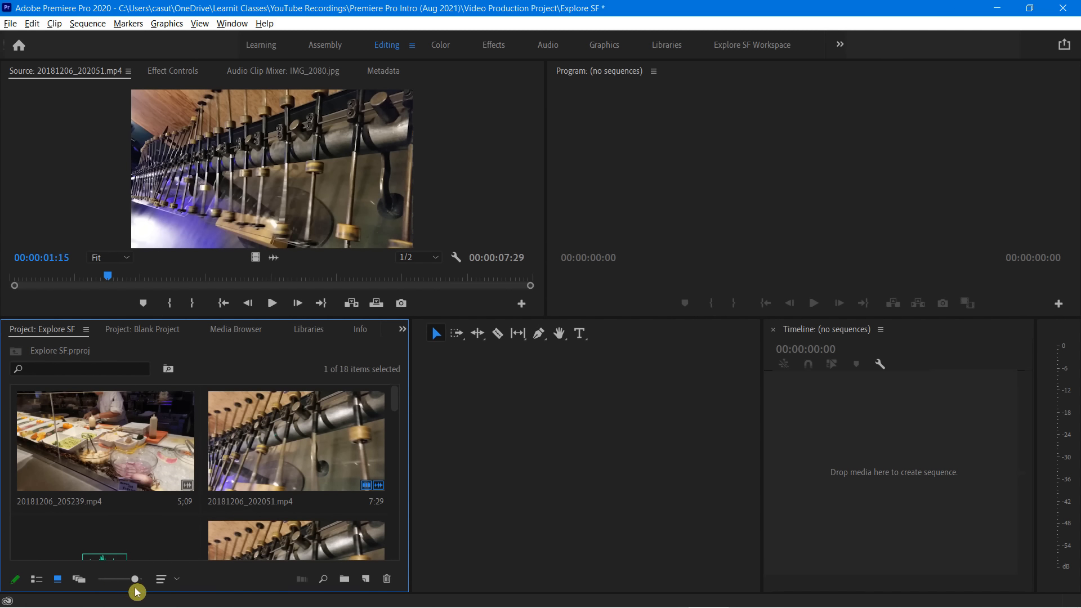
{"action": "mouse_move", "coordinate": [400, 407]}
{"action": "left_mouse_down"}
{"action": "mouse_move", "coordinate": [398, 446]}
{"action": "mouse_move", "coordinate": [403, 391]}
{"action": "left_mouse_up"}
{"action": "key", "text": "grave"}
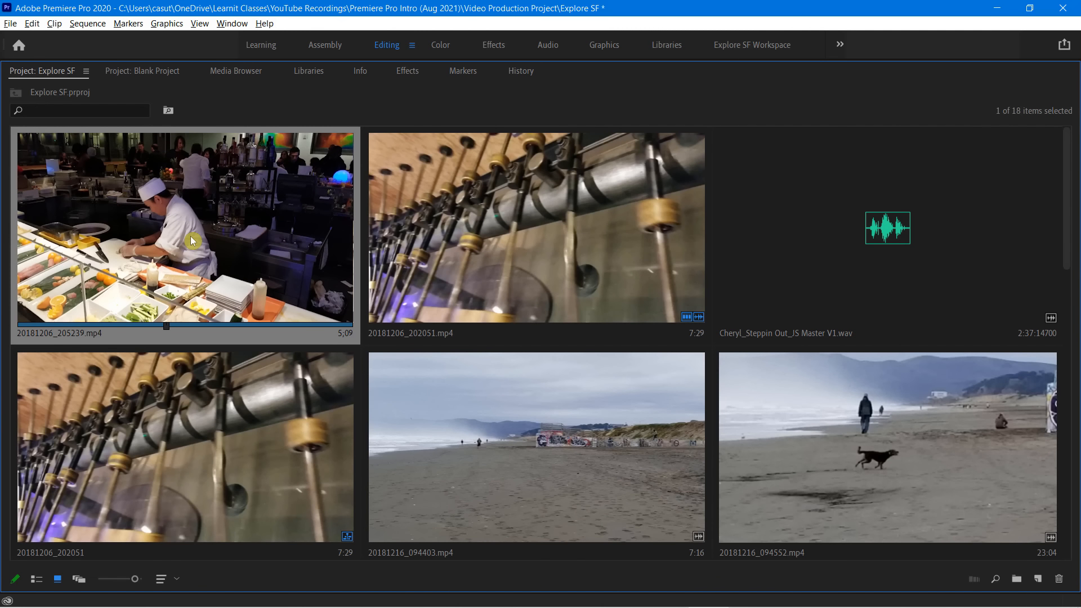
{"action": "left_click", "coordinate": [340, 112]}
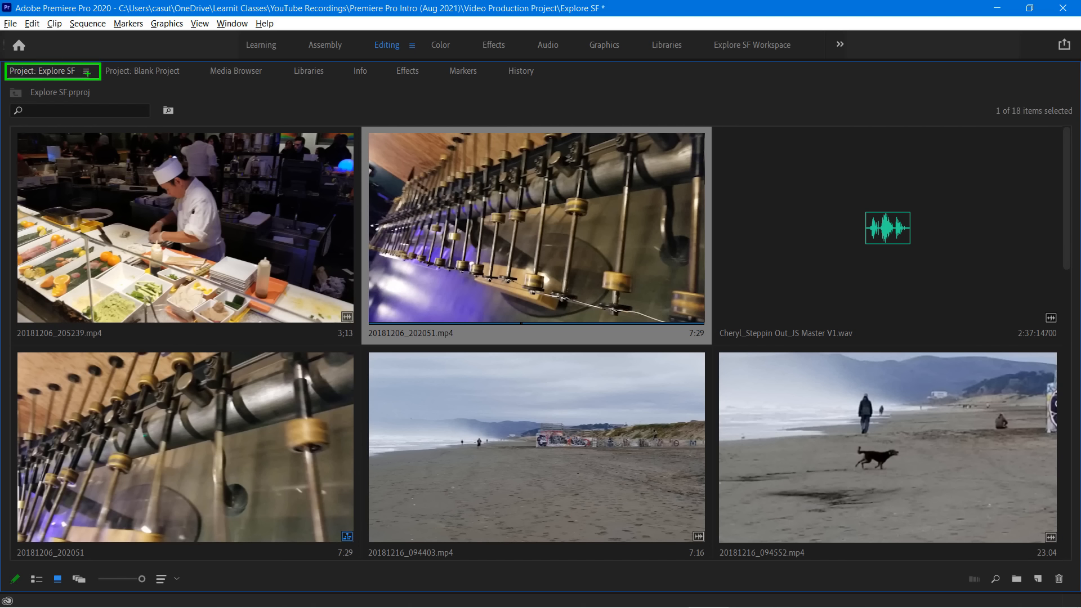
Try thumbnail controls for all pointing devices by playing and stopping the 20181206_205239.mp4 thumbnail, and switch the option off again
{"action": "right_click", "coordinate": [53, 71]}
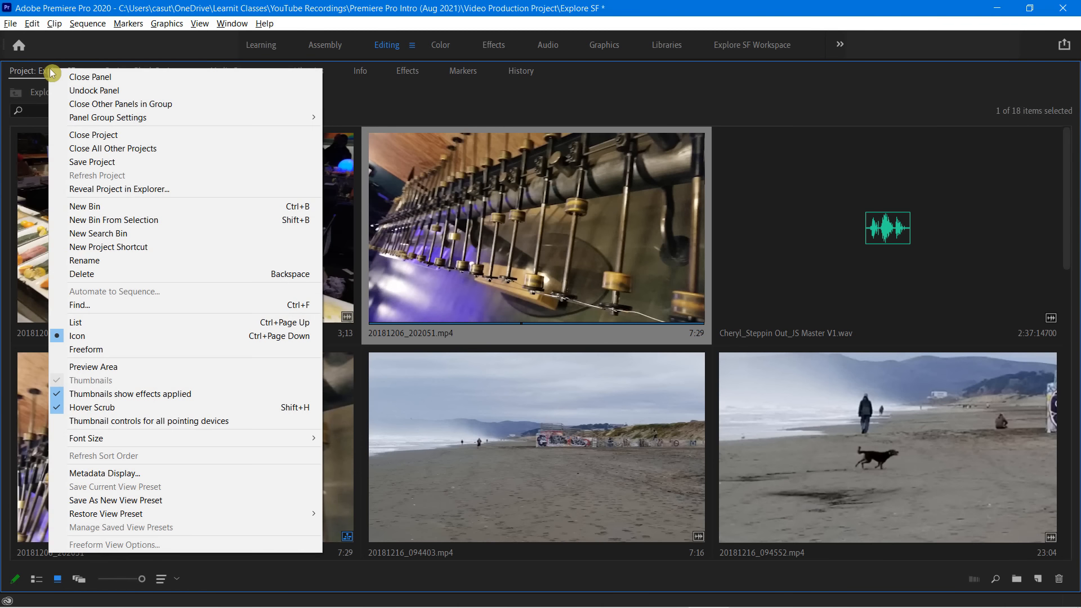
{"action": "left_click", "coordinate": [124, 424]}
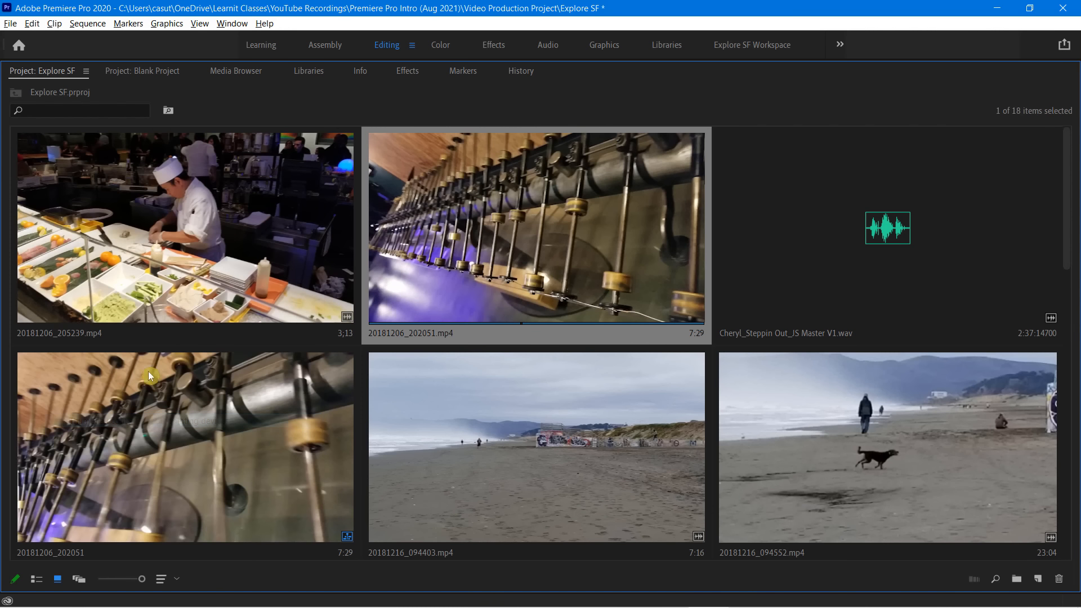
{"action": "left_click", "coordinate": [184, 235]}
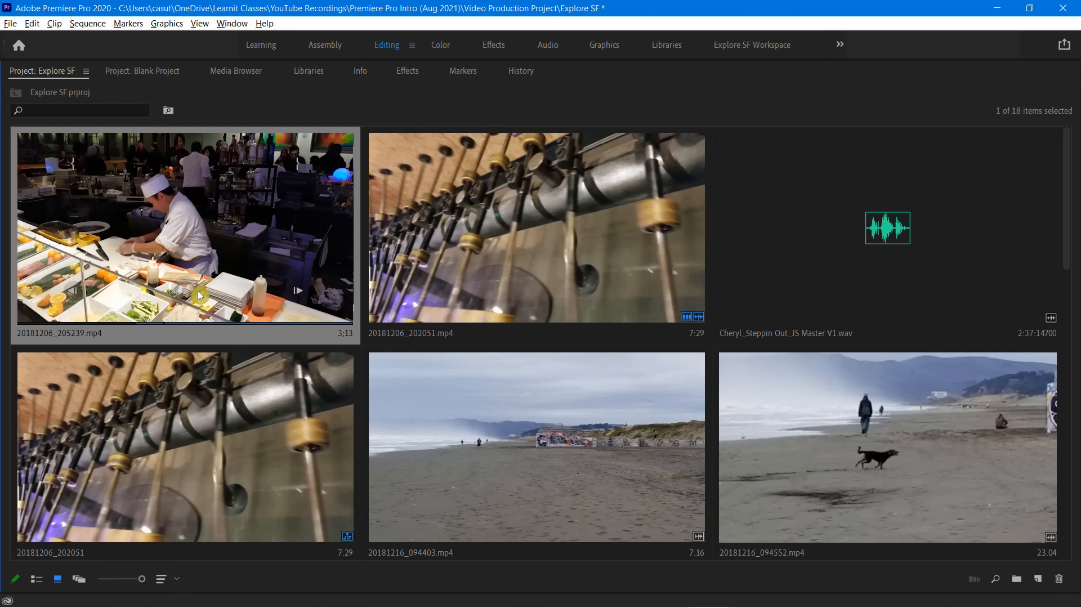
{"action": "left_click", "coordinate": [191, 291]}
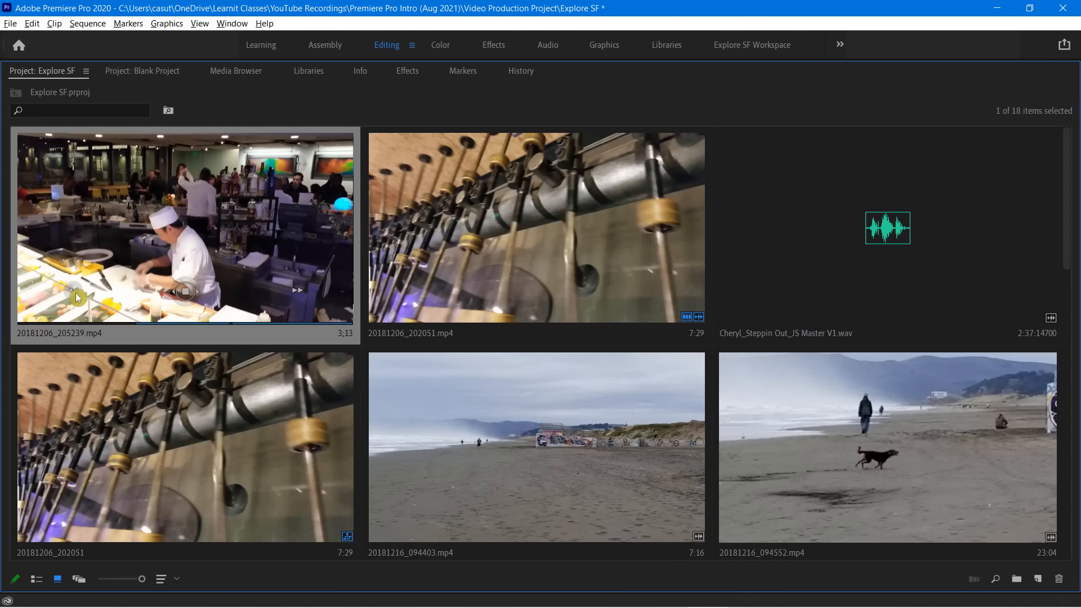
{"action": "left_click", "coordinate": [186, 292]}
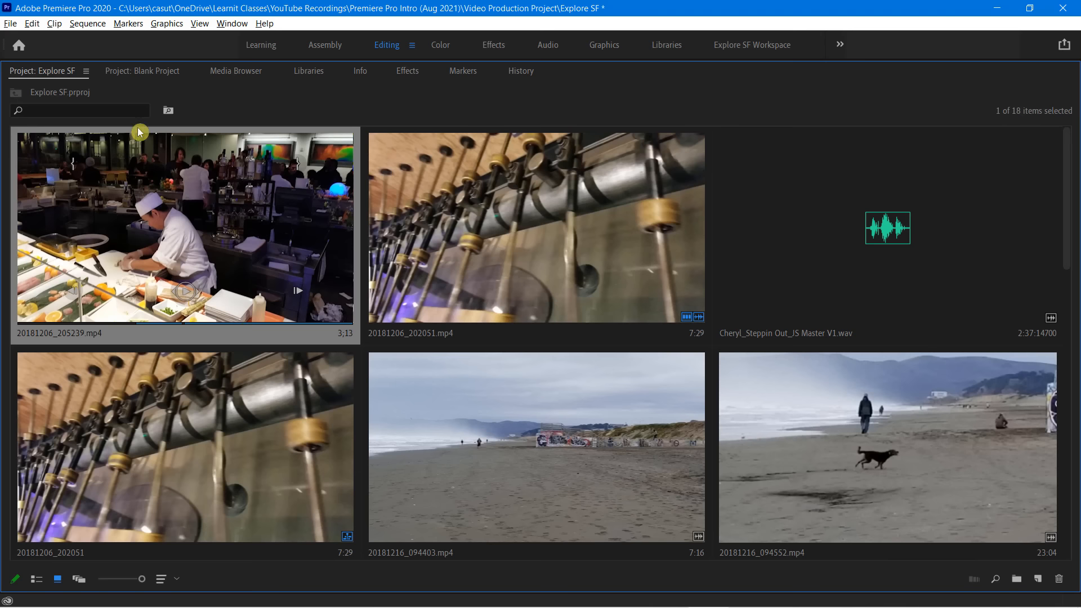
{"action": "left_click", "coordinate": [85, 71]}
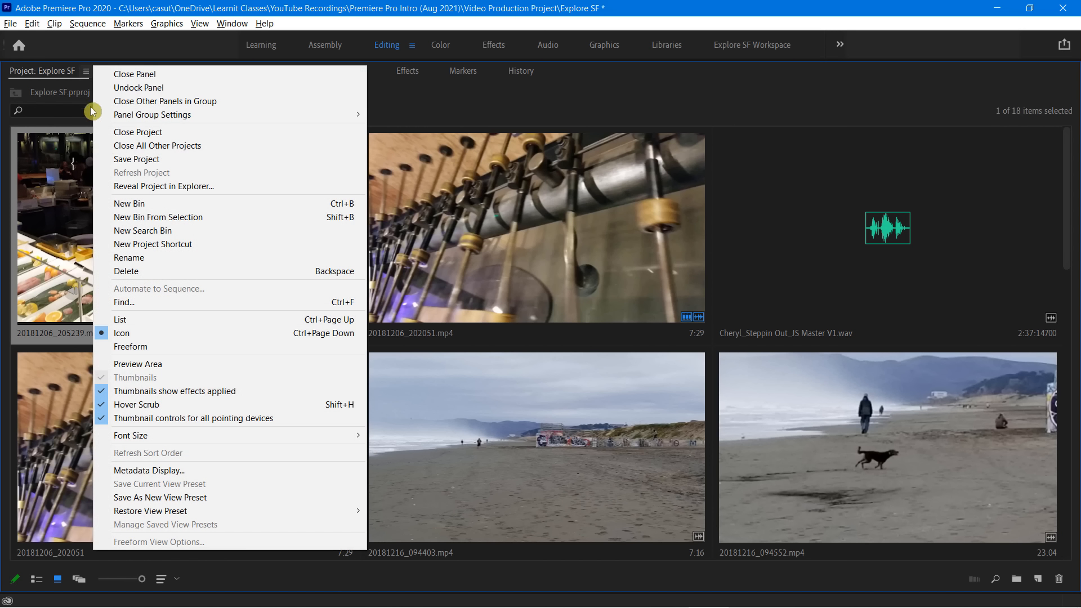
{"action": "left_click", "coordinate": [158, 421]}
Compare the scrubbable 20181216_094704.mp4 thumbnail with the still images IMG_2077.jpg and IMG_1342.jpg in the maximized panel
{"action": "scroll", "coordinate": [447, 307], "scroll_direction": "down", "scroll_amount": 3}
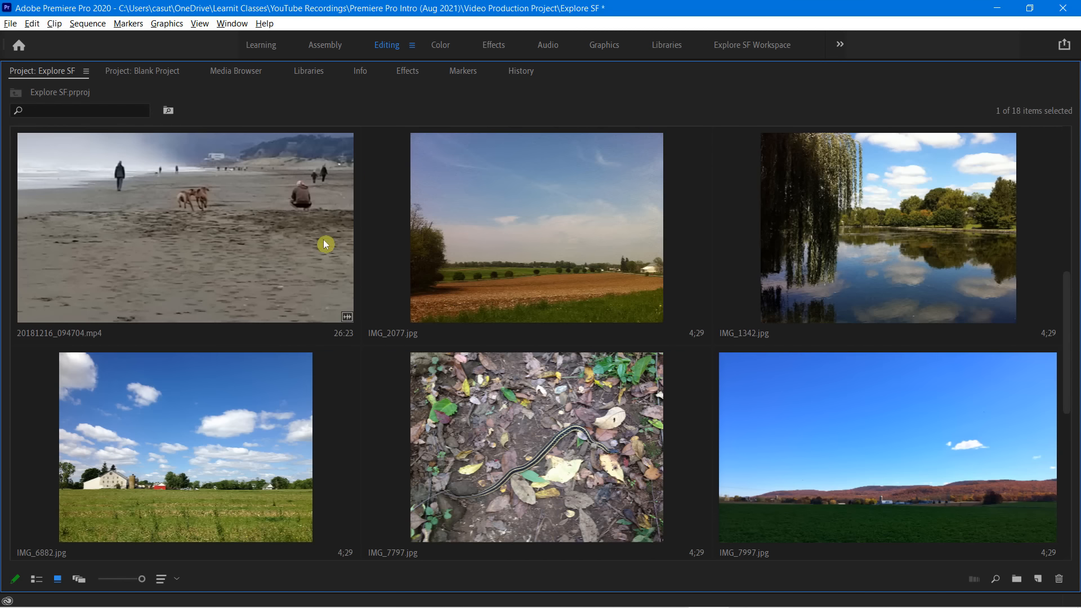
{"action": "left_click", "coordinate": [226, 228]}
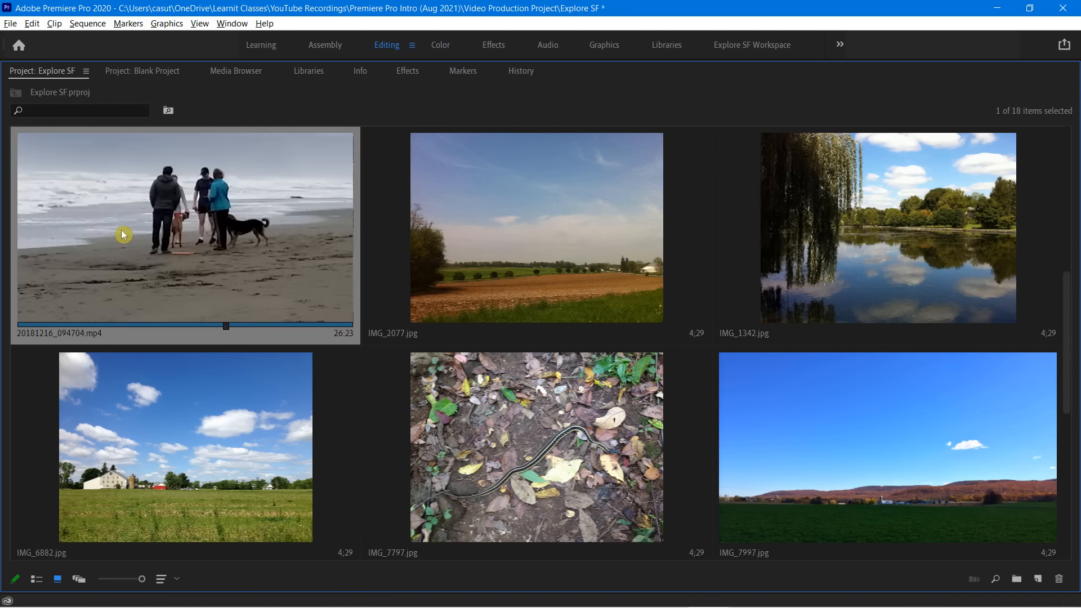
{"action": "left_click", "coordinate": [460, 226]}
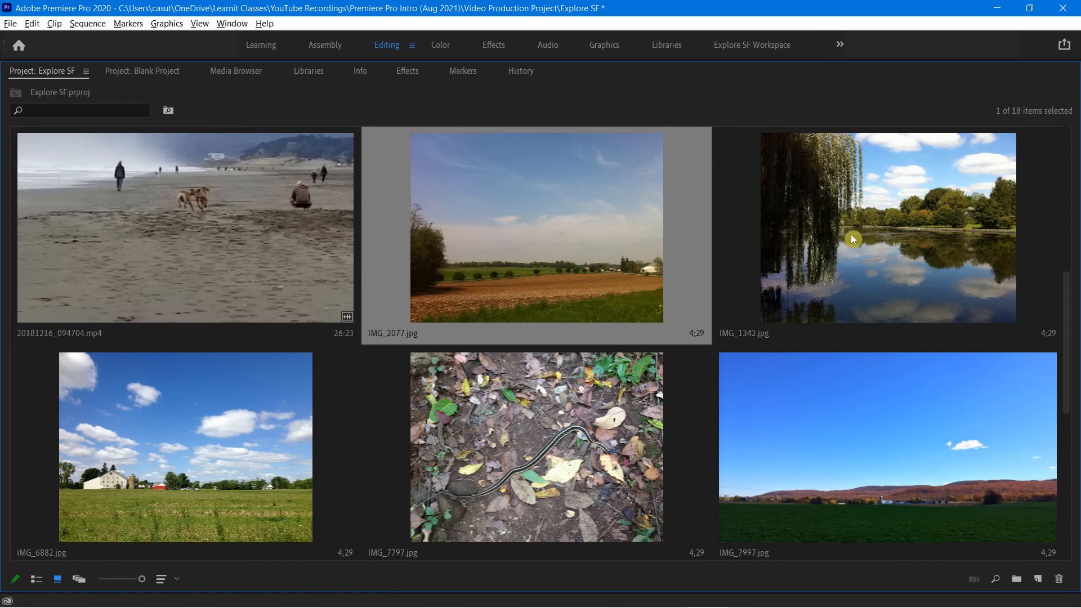
{"action": "left_click", "coordinate": [807, 235]}
{"action": "left_click", "coordinate": [433, 231]}
{"action": "scroll", "coordinate": [475, 245], "scroll_direction": "up", "scroll_amount": 5}
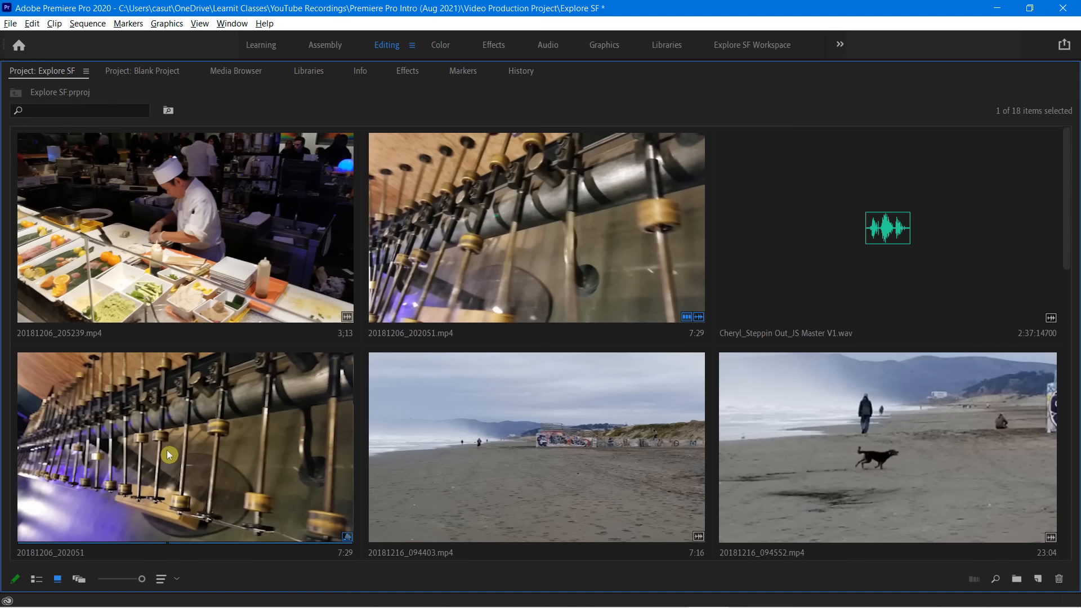
Restore the Project panel to its normal size and toggle the view to List and back to Icon
{"action": "double_click", "coordinate": [167, 455]}
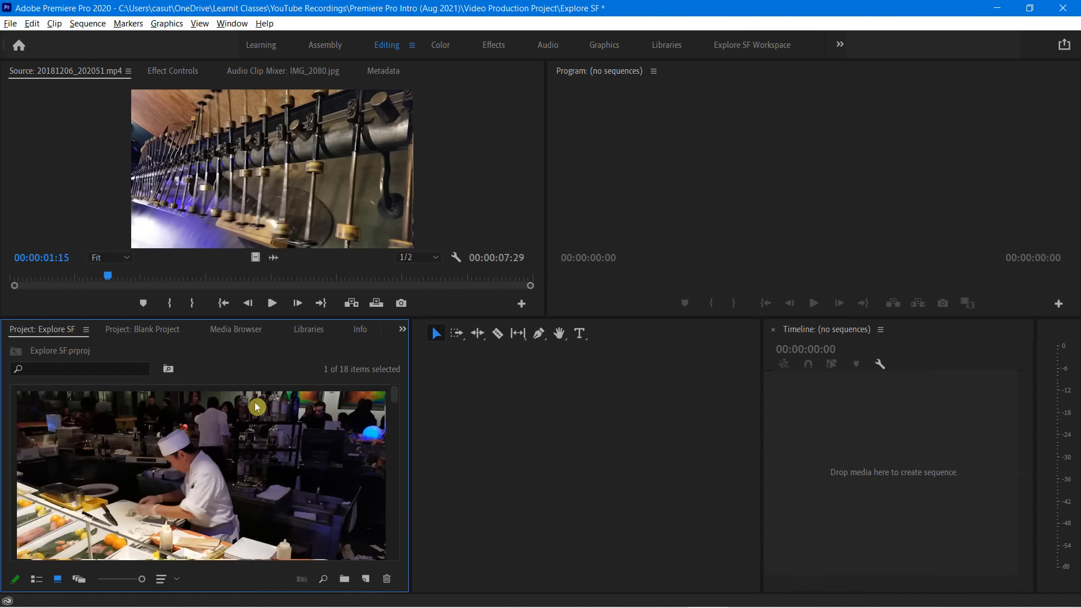
{"action": "left_click", "coordinate": [36, 579]}
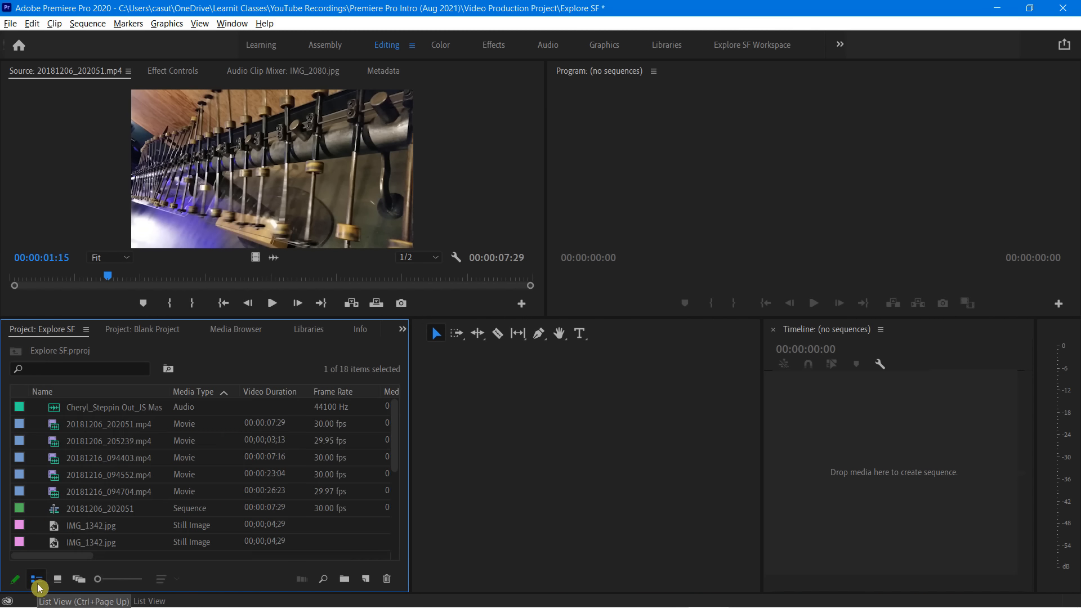
{"action": "left_click", "coordinate": [62, 579]}
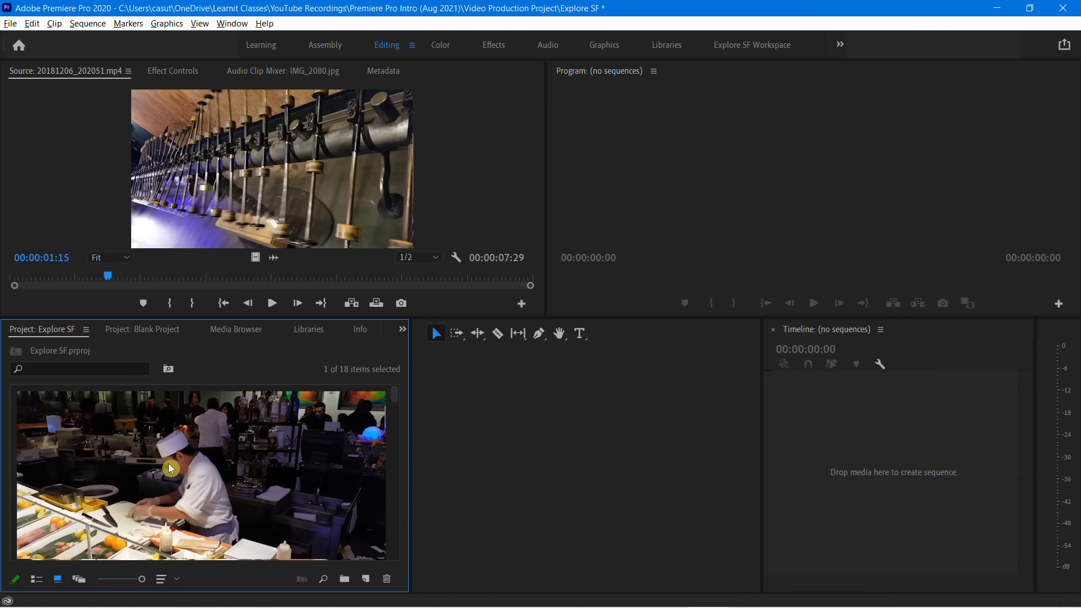
Zoom the Icon view thumbnails in and out repeatedly, ending at a small size with three thumbnails per row
{"action": "scroll", "coordinate": [168, 465], "scroll_direction": "down", "scroll_amount": 5}
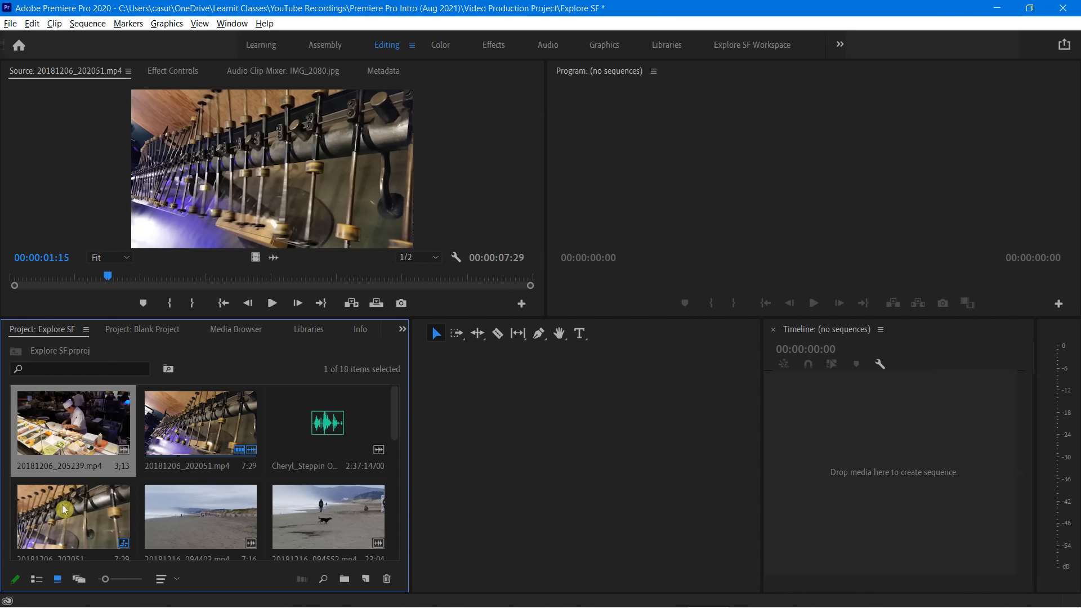
{"action": "mouse_move", "coordinate": [106, 579]}
{"action": "left_mouse_down"}
{"action": "mouse_move", "coordinate": [131, 583]}
{"action": "mouse_move", "coordinate": [98, 580]}
{"action": "left_mouse_up"}
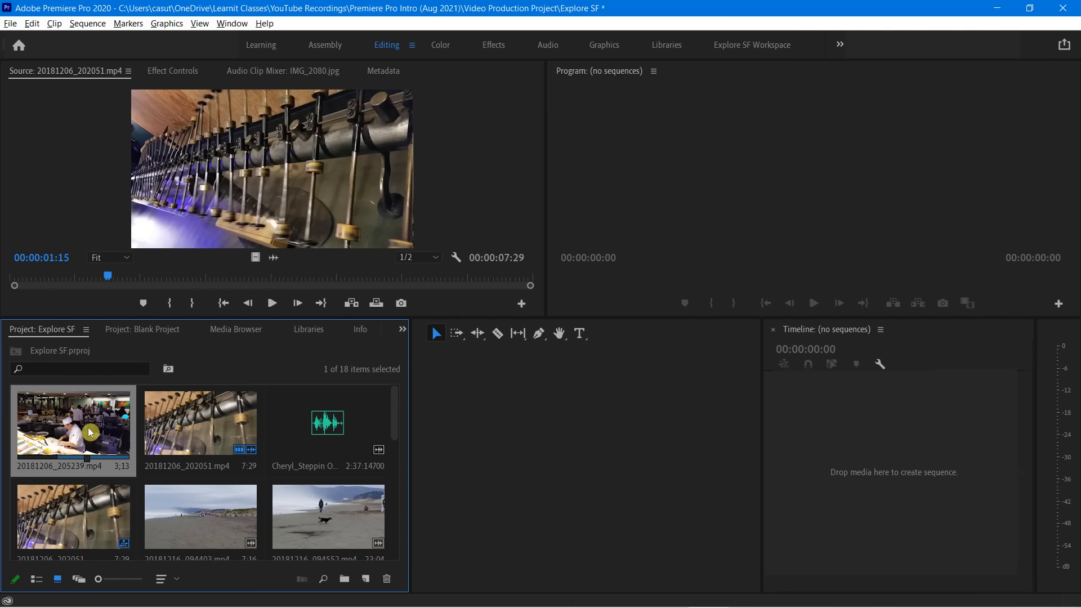
{"action": "scroll", "coordinate": [88, 432], "scroll_direction": "up", "scroll_amount": 6}
{"action": "scroll", "coordinate": [88, 432], "scroll_direction": "down", "scroll_amount": 5}
{"action": "scroll", "coordinate": [89, 431], "scroll_direction": "up", "scroll_amount": 4}
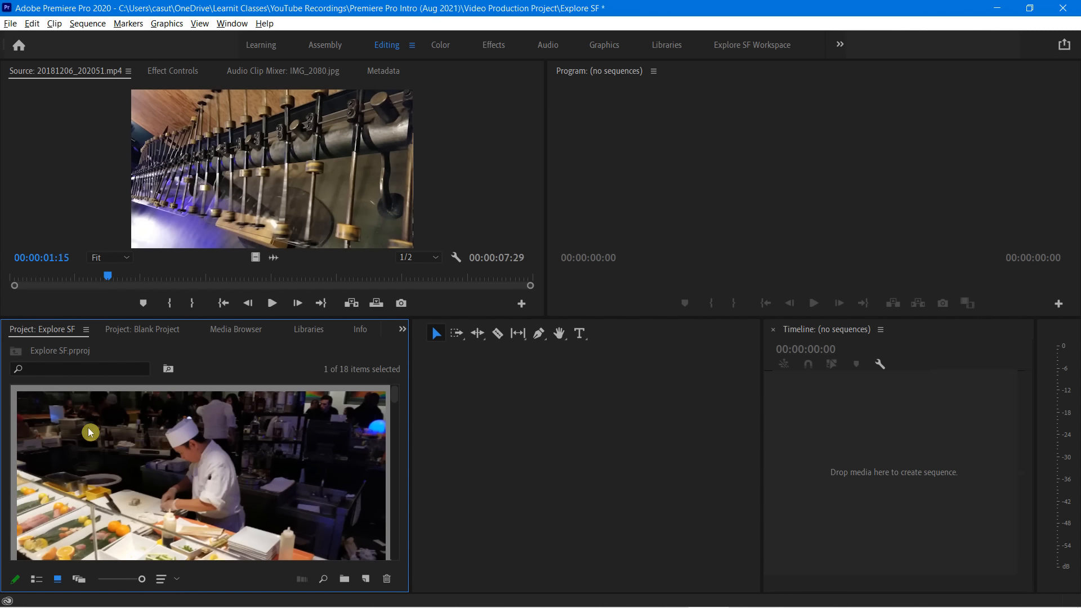
{"action": "scroll", "coordinate": [88, 431], "scroll_direction": "down", "scroll_amount": 4}
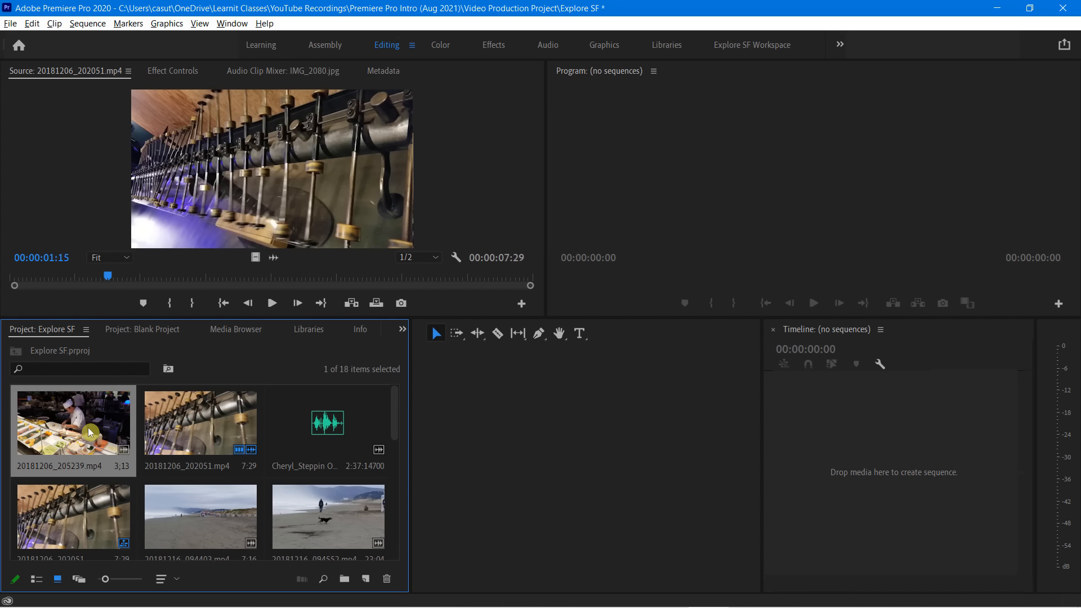
Review the Project panel's view options without changing any, and switch the Explore SF project to List view
{"action": "left_click", "coordinate": [88, 333]}
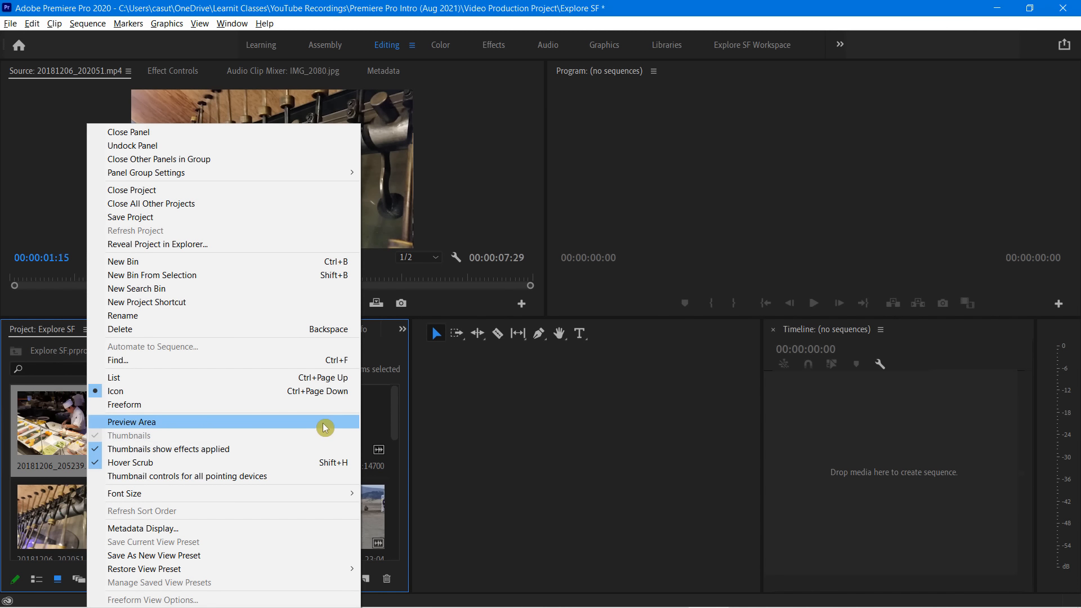
{"action": "left_click", "coordinate": [545, 430]}
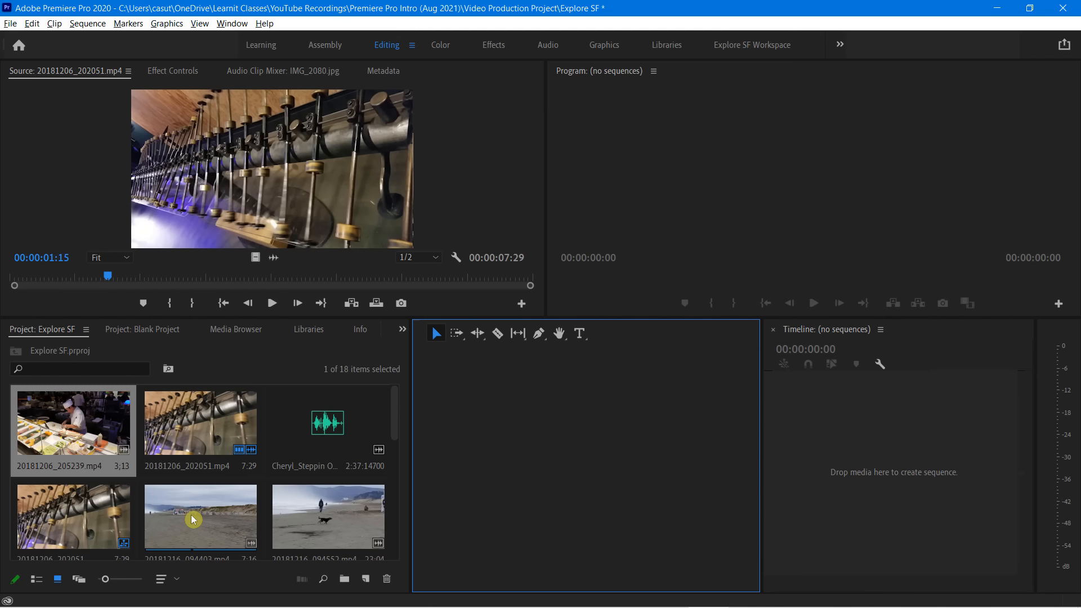
{"action": "left_click", "coordinate": [36, 579]}
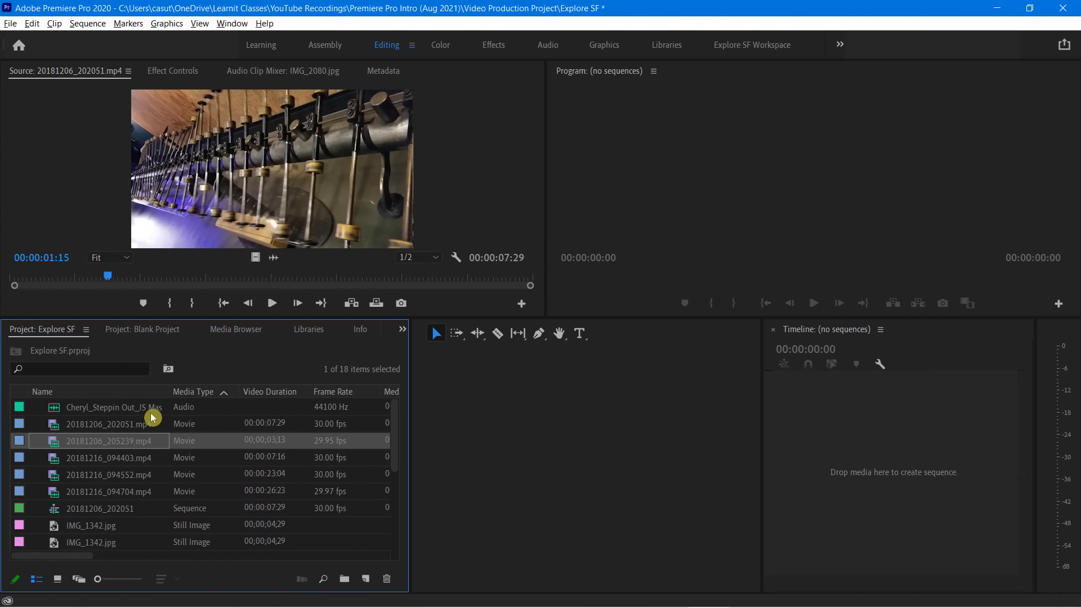
Start a Find in the Explore SF project for items whose Name column contains the first word of the audio file's name
{"action": "mouse_move", "coordinate": [100, 412]}
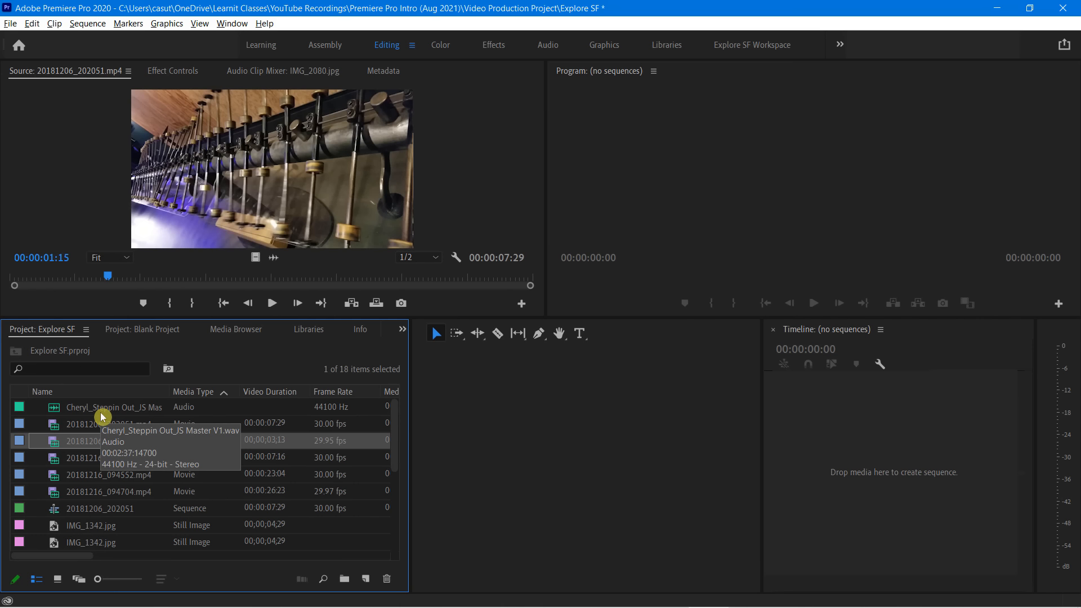
{"action": "left_click", "coordinate": [324, 583]}
{"action": "left_click_drag", "start_coordinate": [598, 293], "coordinate": [566, 295]}
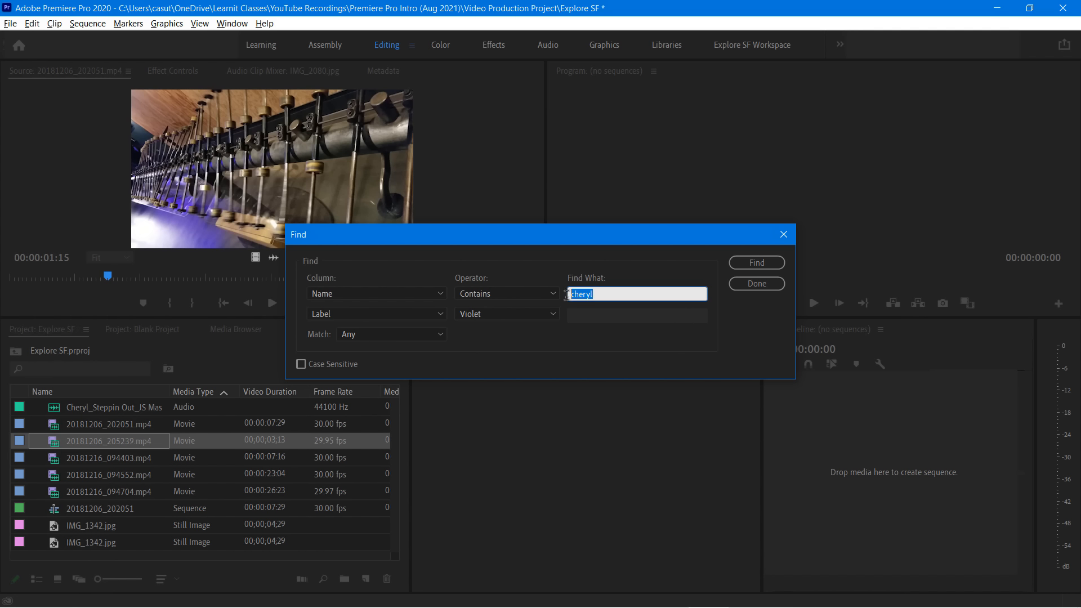
{"action": "type", "text": "cheryle"}
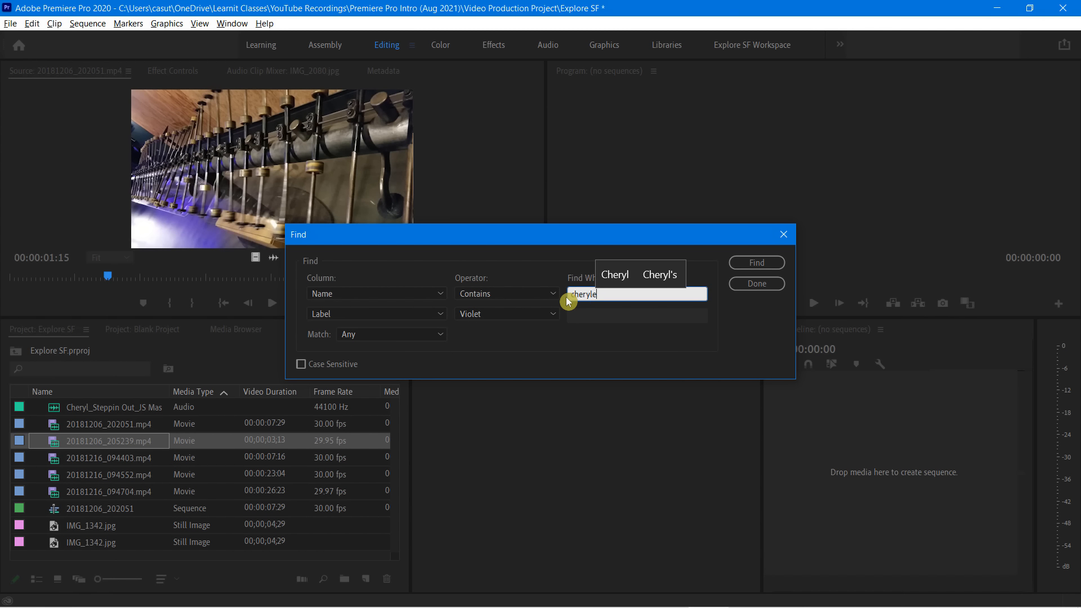
{"action": "key", "text": "BackSpace"}
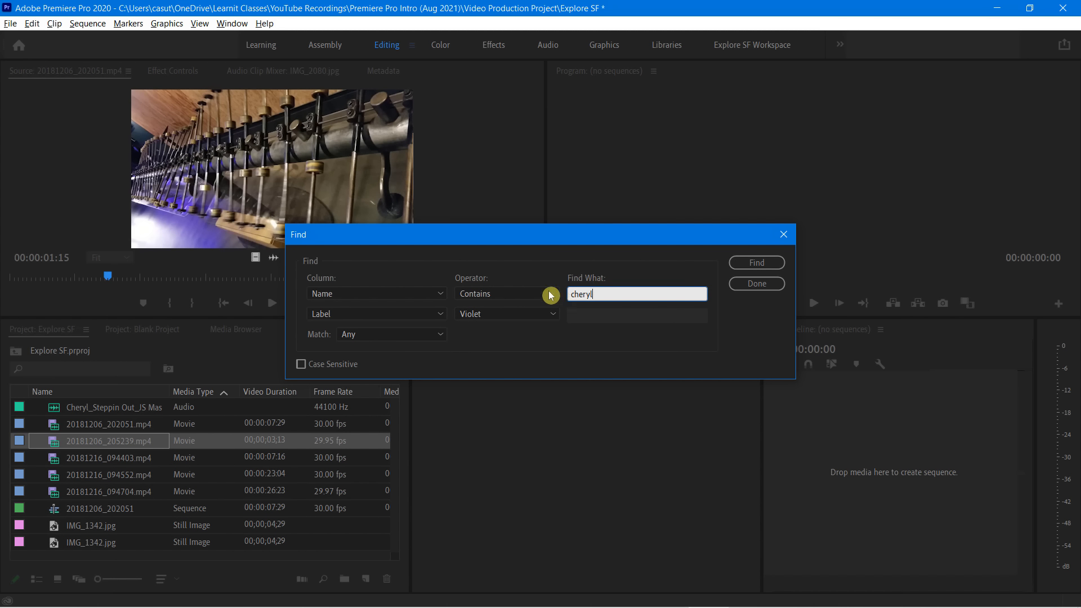
{"action": "left_click", "coordinate": [341, 293]}
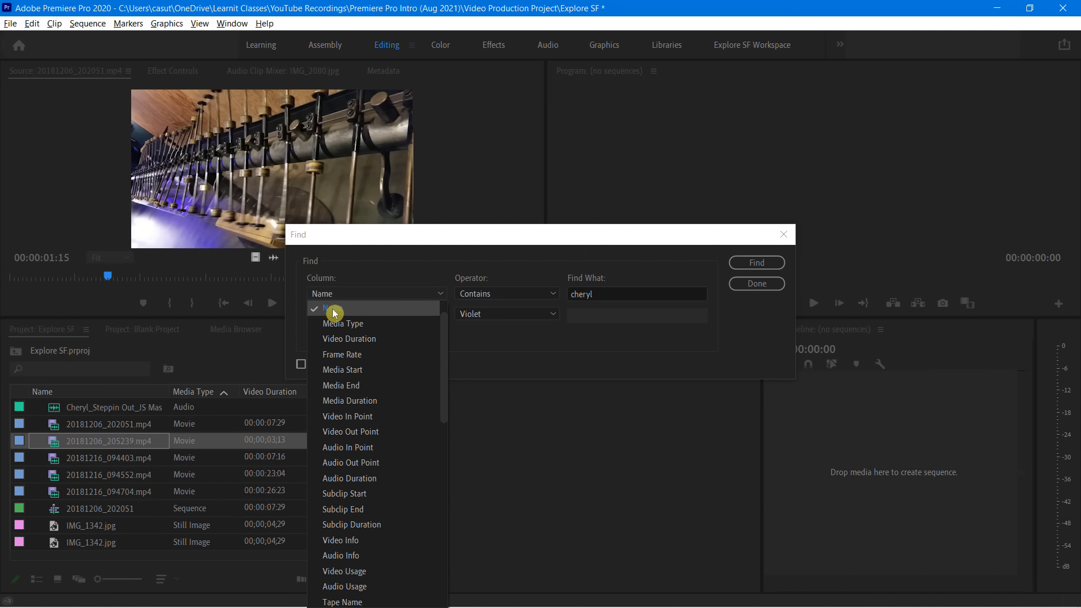
{"action": "left_click", "coordinate": [334, 313]}
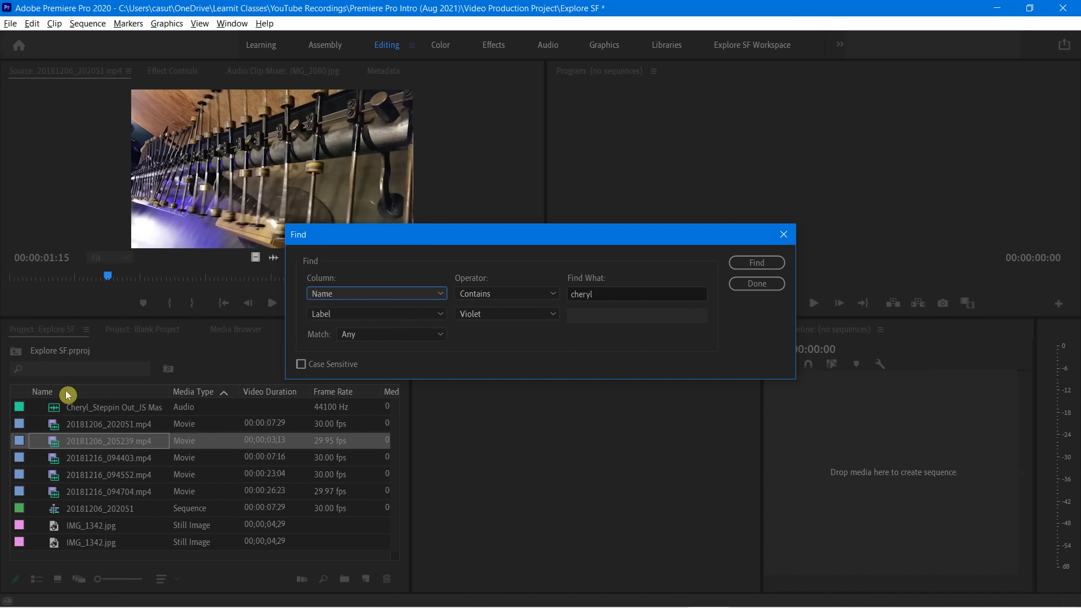
Review the operator and match choices, keep Contains and Any, run the search, and close Find
{"action": "left_click", "coordinate": [495, 290]}
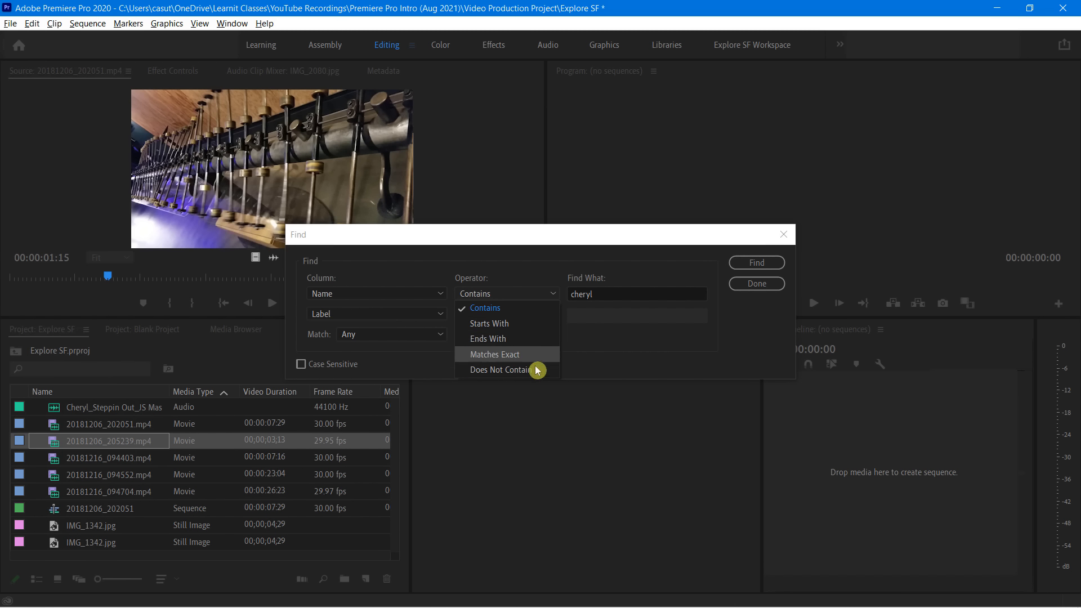
{"action": "left_click", "coordinate": [597, 293]}
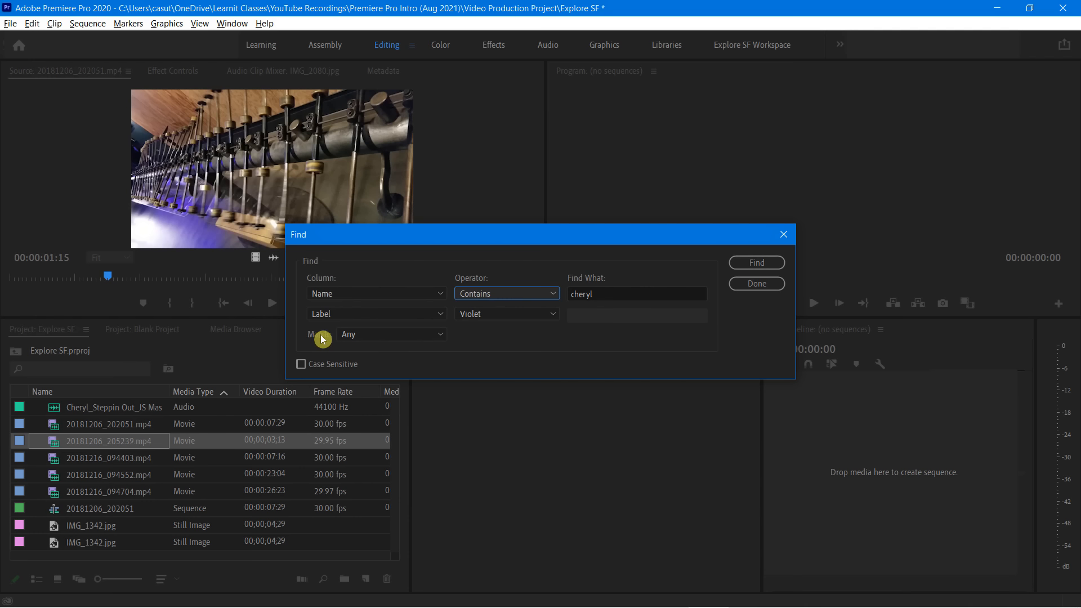
{"action": "left_click", "coordinate": [369, 336]}
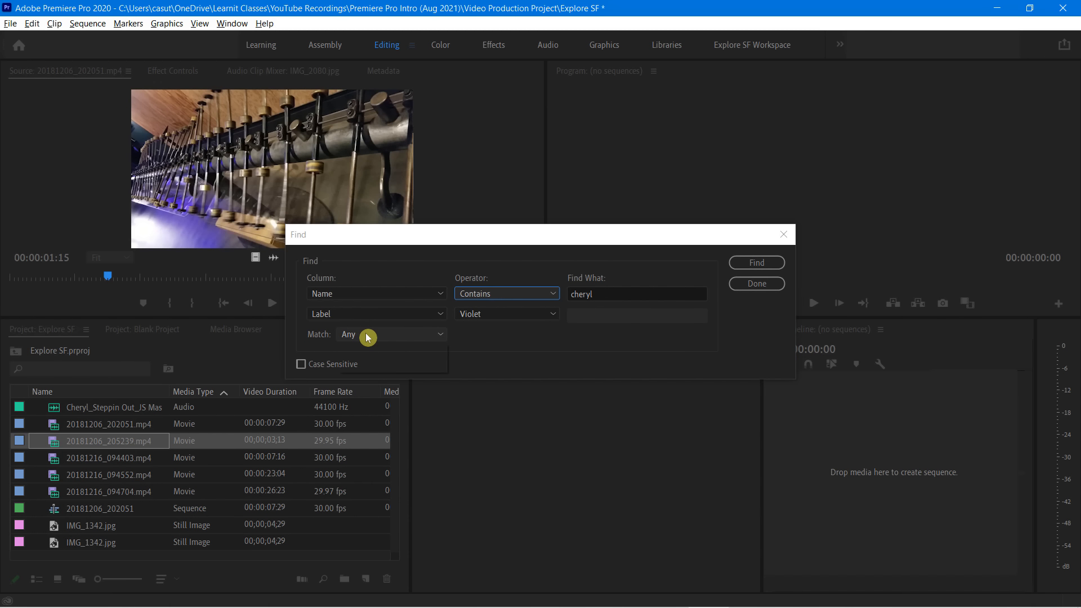
{"action": "left_click", "coordinate": [377, 351]}
{"action": "left_click", "coordinate": [366, 336]}
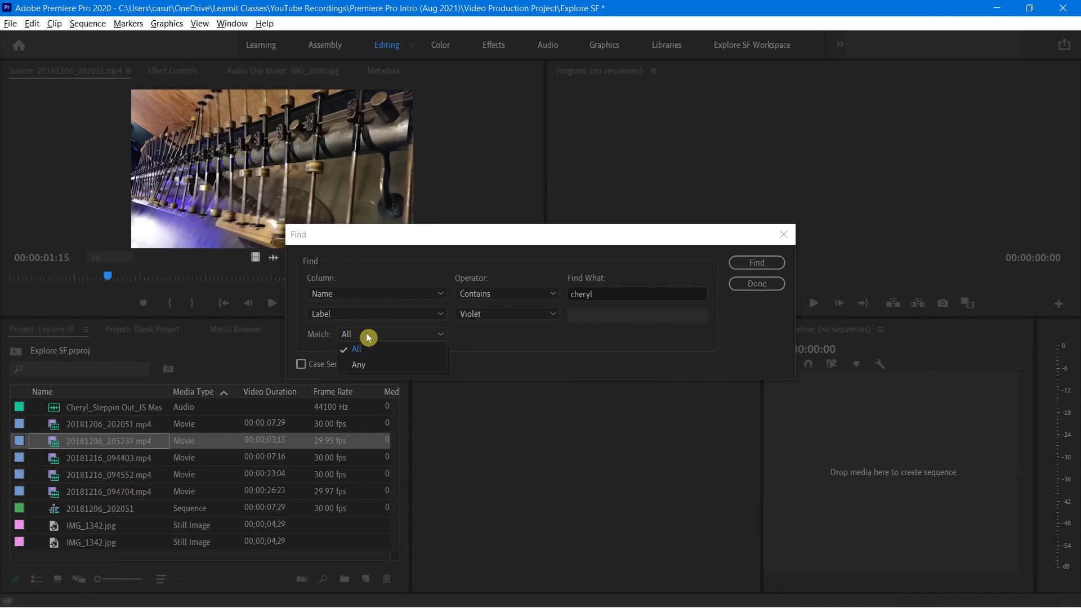
{"action": "left_click", "coordinate": [360, 365]}
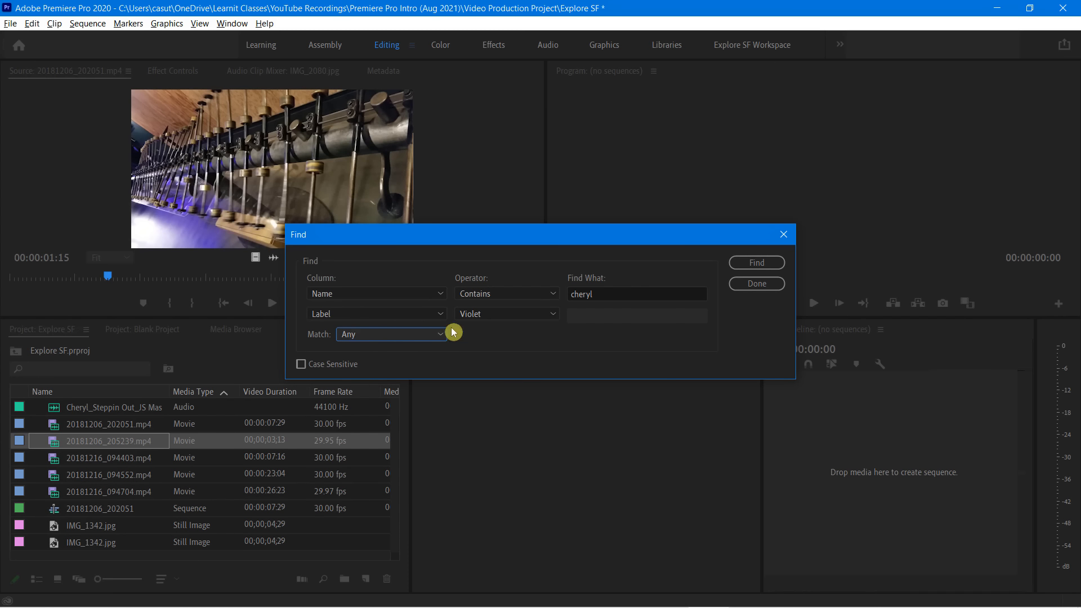
{"action": "left_click", "coordinate": [753, 267]}
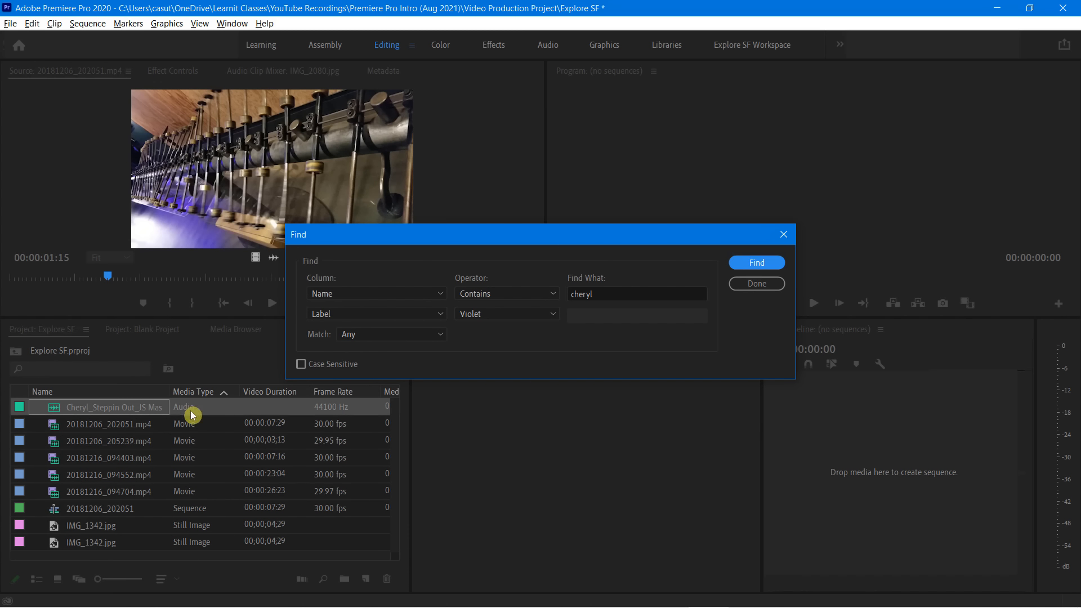
{"action": "left_click", "coordinate": [752, 283]}
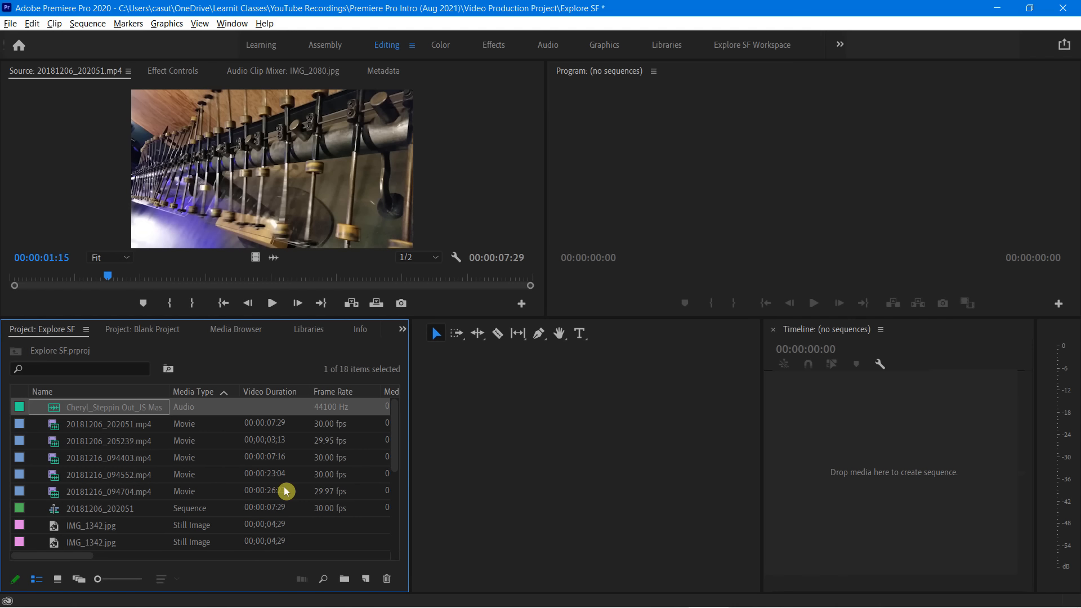
Maximize the Explore SF Project panel and deselect the audio clip
{"action": "key", "text": "grave"}
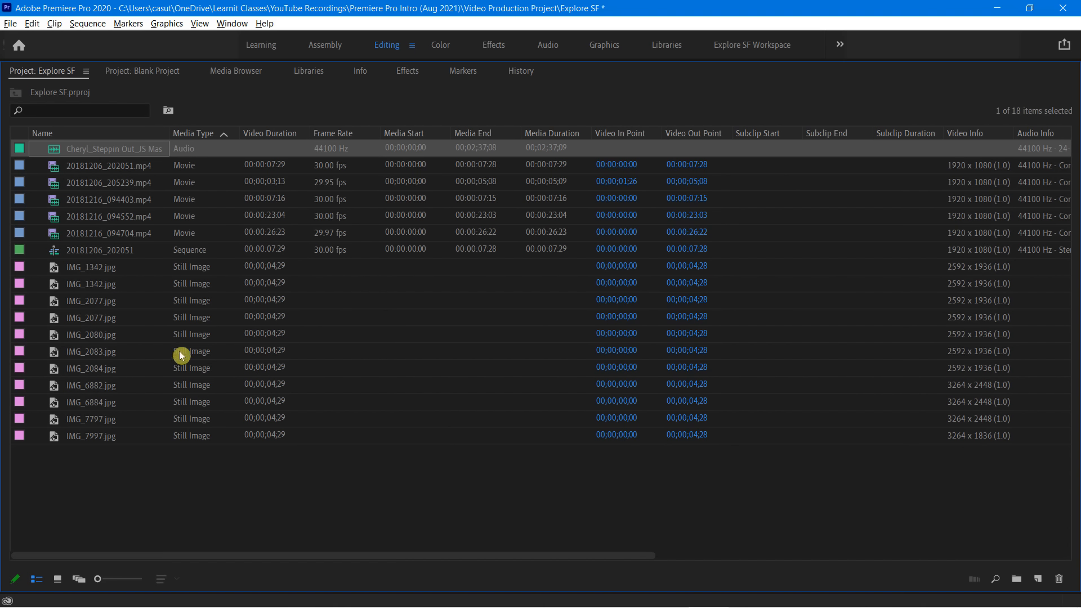
{"action": "left_click", "coordinate": [136, 510]}
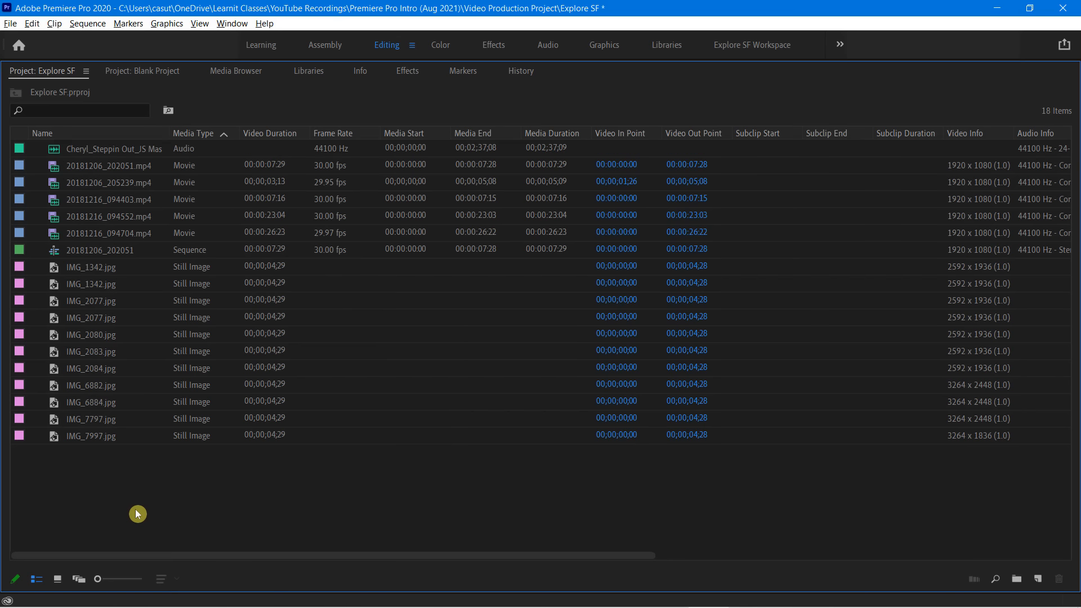
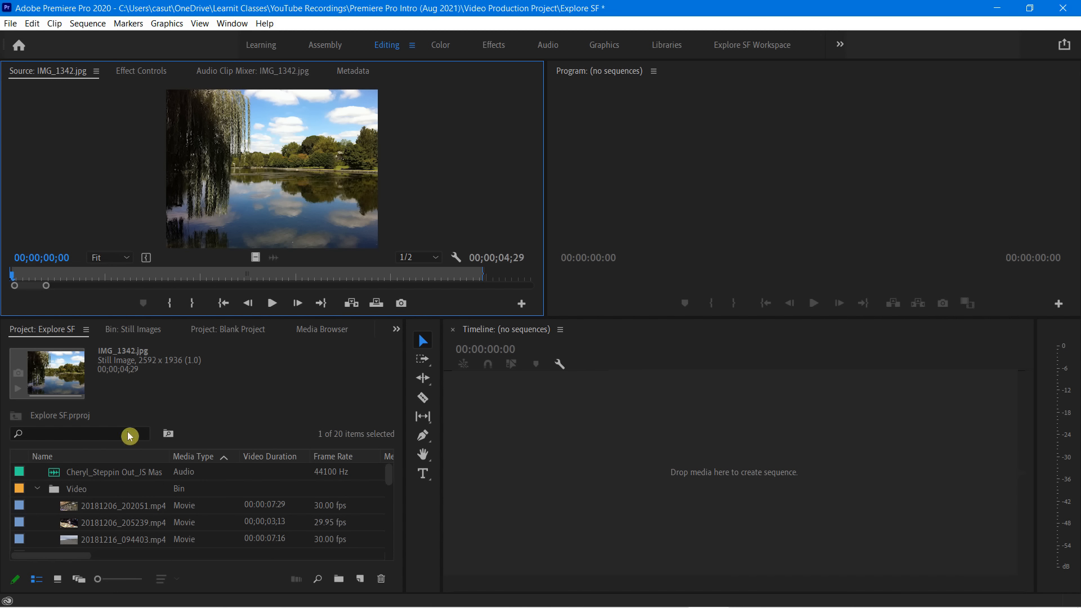
Open 20181206_205239.mp4 in the Source monitor and move the playhead back near the clip's start
{"action": "double_click", "coordinate": [102, 517]}
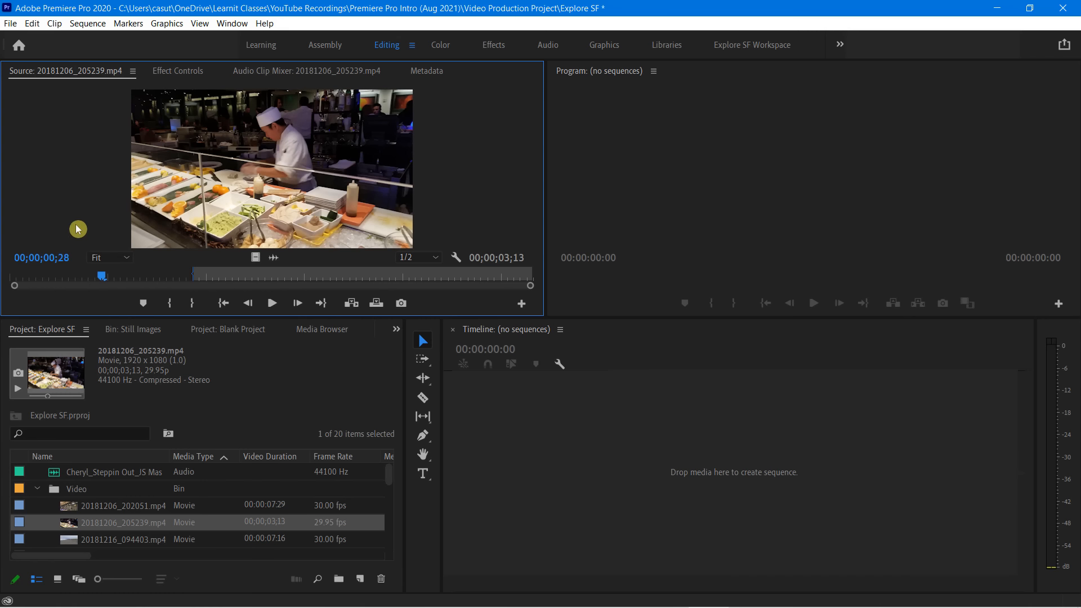
{"action": "left_click", "coordinate": [48, 277]}
{"action": "left_click_drag", "start_coordinate": [48, 276], "coordinate": [12, 281]}
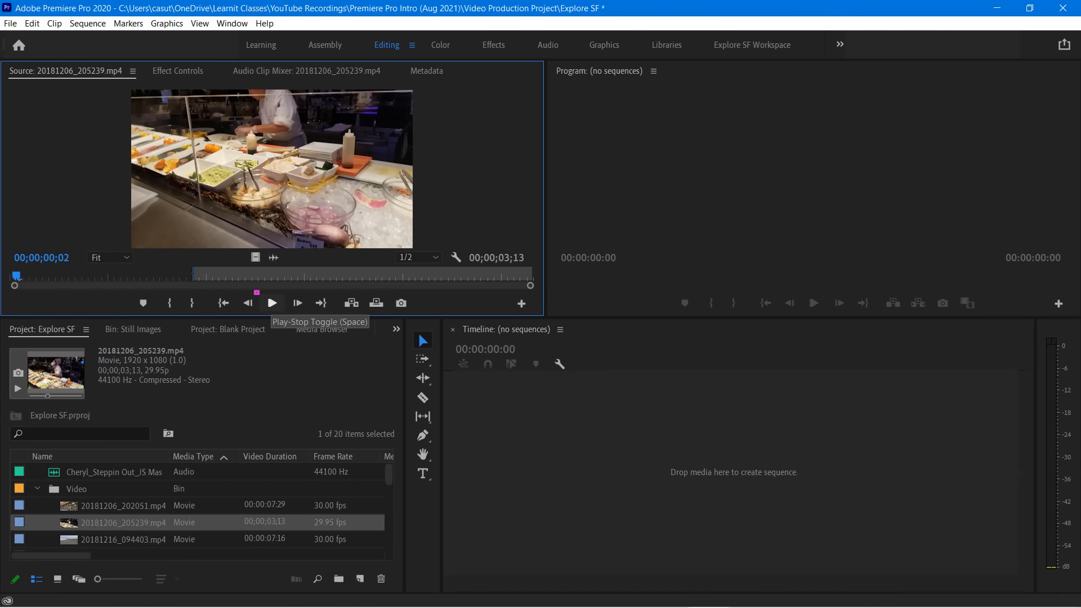
Preview the clip in the Source monitor by repeatedly starting and stopping playback
{"action": "left_click", "coordinate": [271, 304]}
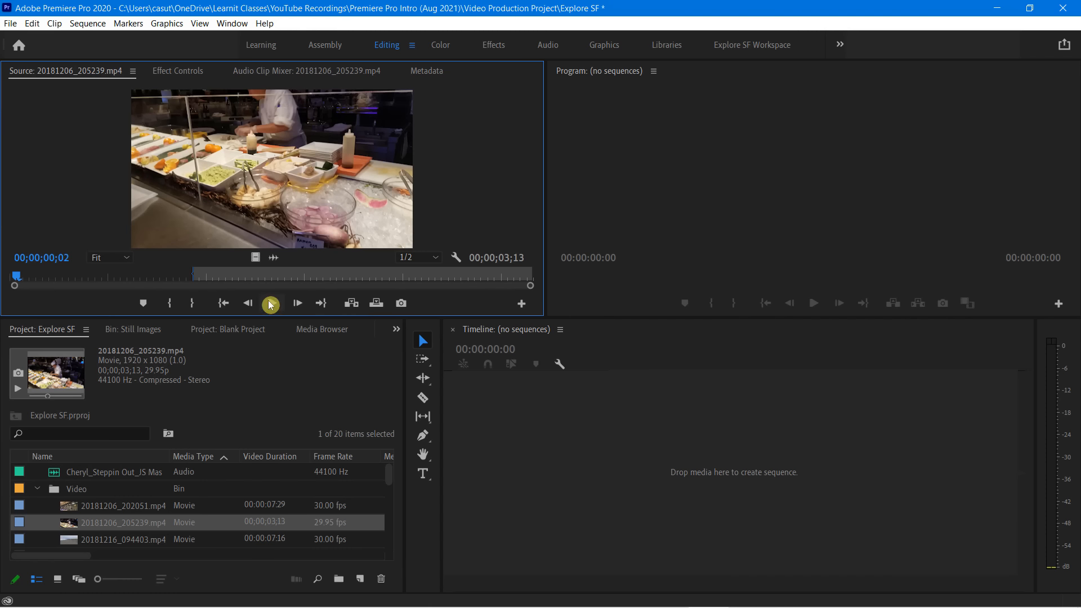
{"action": "left_click", "coordinate": [272, 306]}
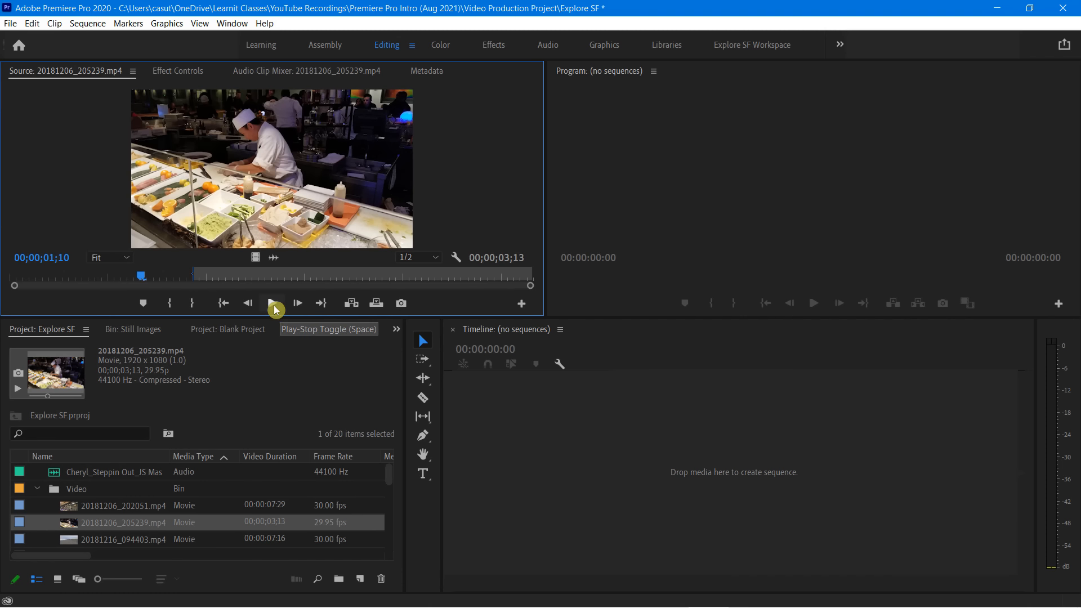
{"action": "left_click", "coordinate": [273, 305]}
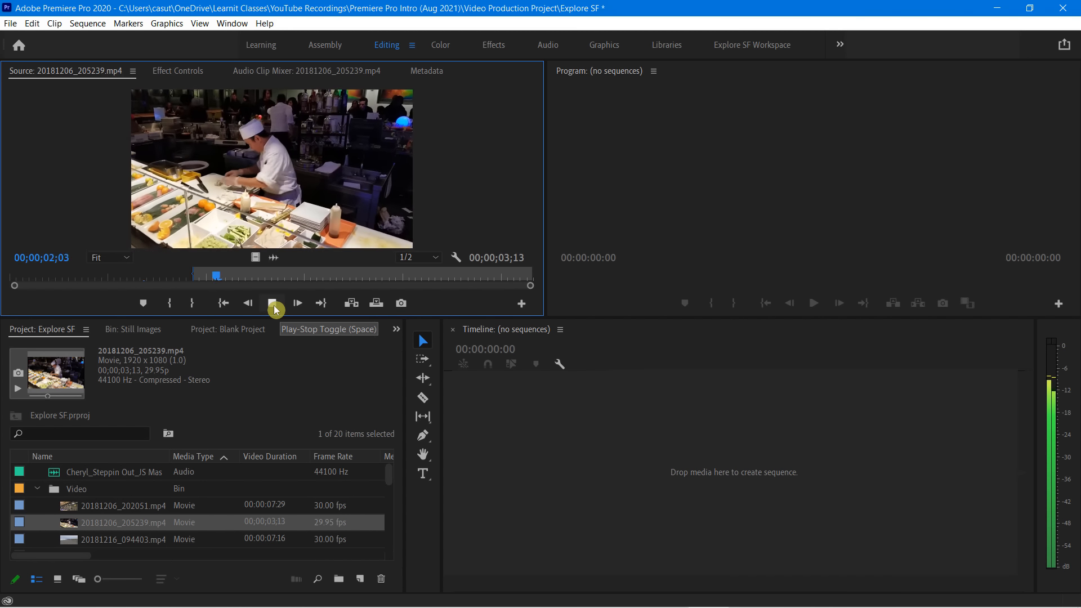
{"action": "left_click", "coordinate": [273, 305]}
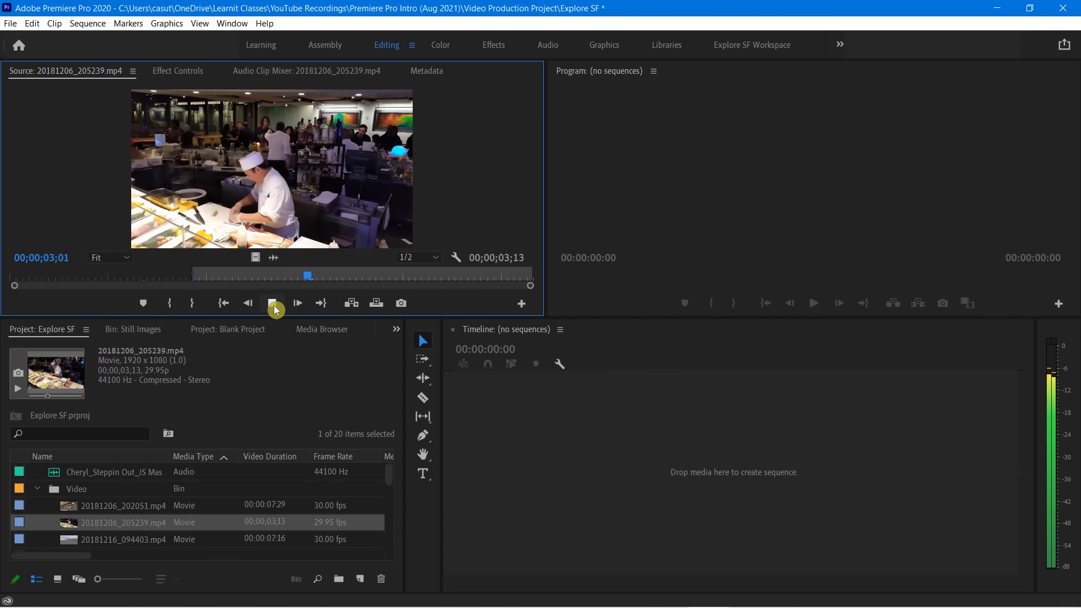
{"action": "left_click", "coordinate": [274, 305]}
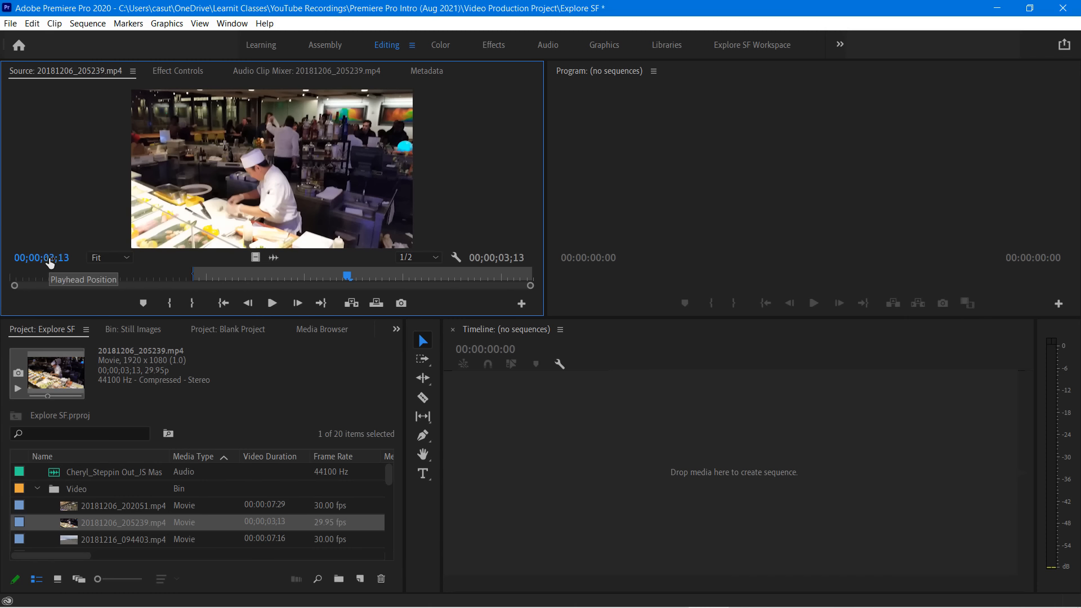
Scrub the Source monitor's timecode forward, and set the playhead position to 00;00;03;01
{"action": "left_click_drag", "start_coordinate": [50, 262], "coordinate": [58, 262]}
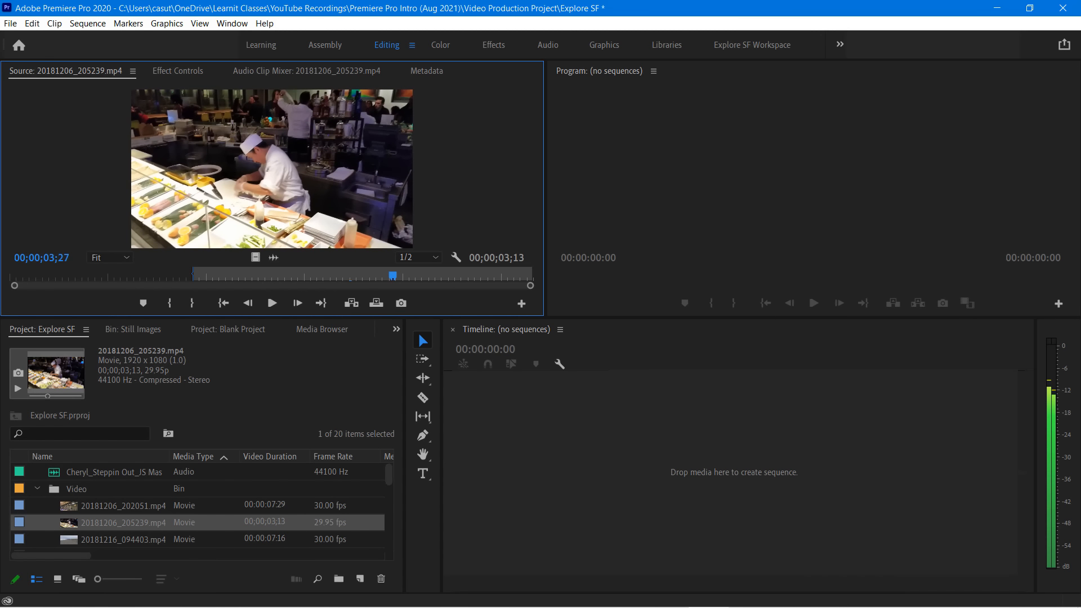
{"action": "left_click_drag", "start_coordinate": [59, 263], "coordinate": [60, 263]}
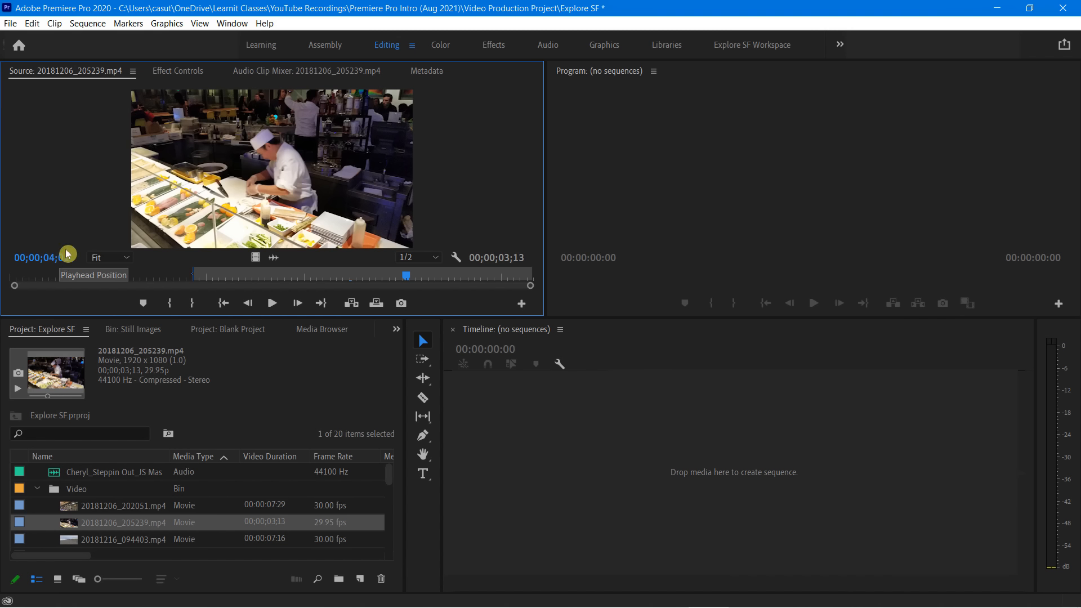
{"action": "left_click", "coordinate": [50, 260]}
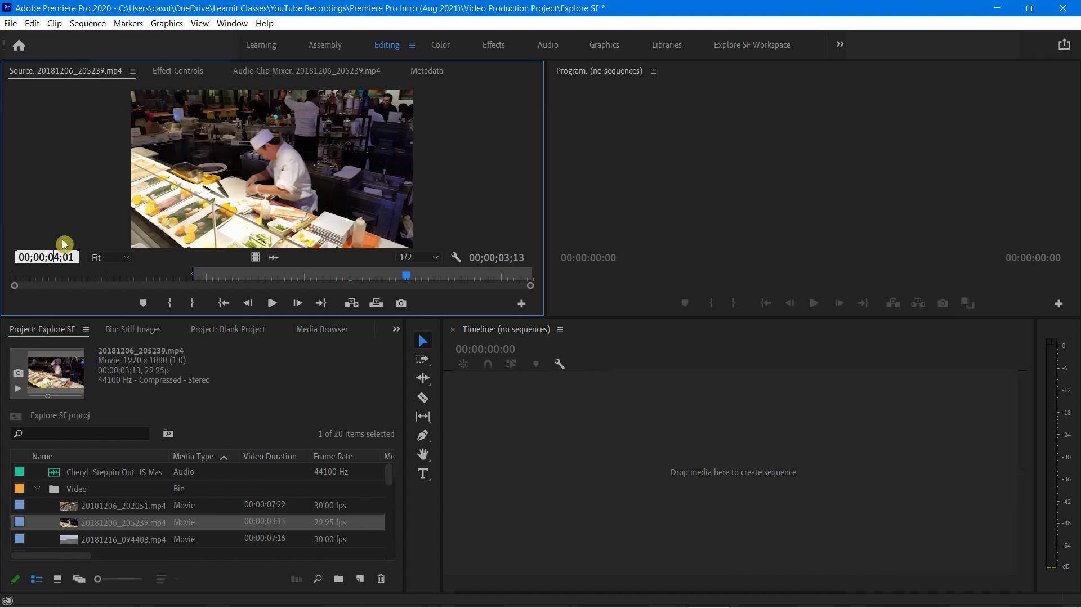
{"action": "key", "text": "Return"}
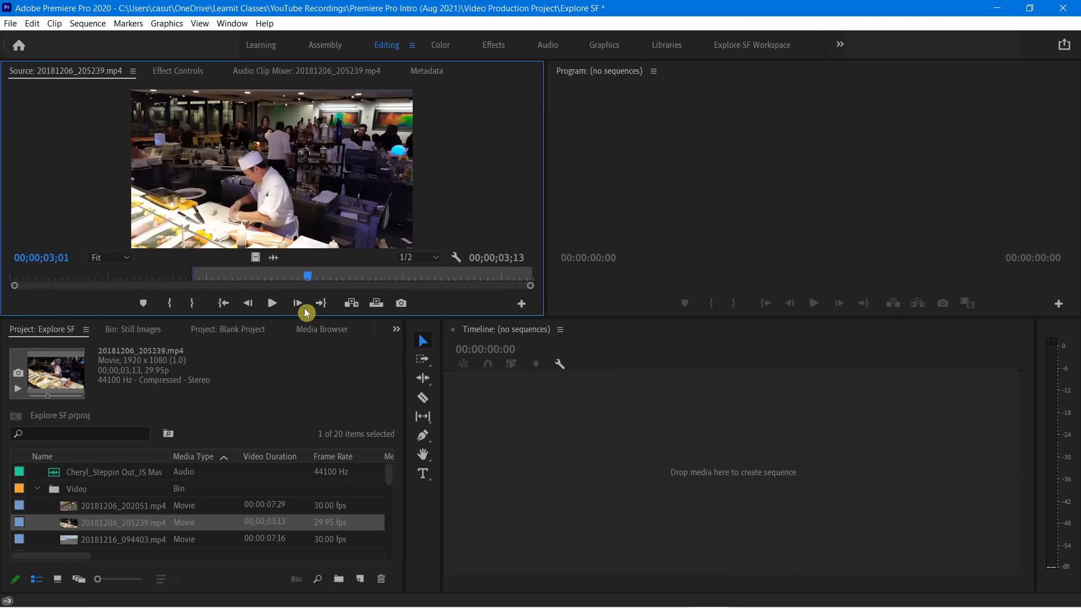
Move the playhead back to about one second, start playback, and shuttle the clip alternately backward and forward
{"action": "left_click_drag", "start_coordinate": [307, 279], "coordinate": [109, 277]}
{"action": "key", "text": "space"}
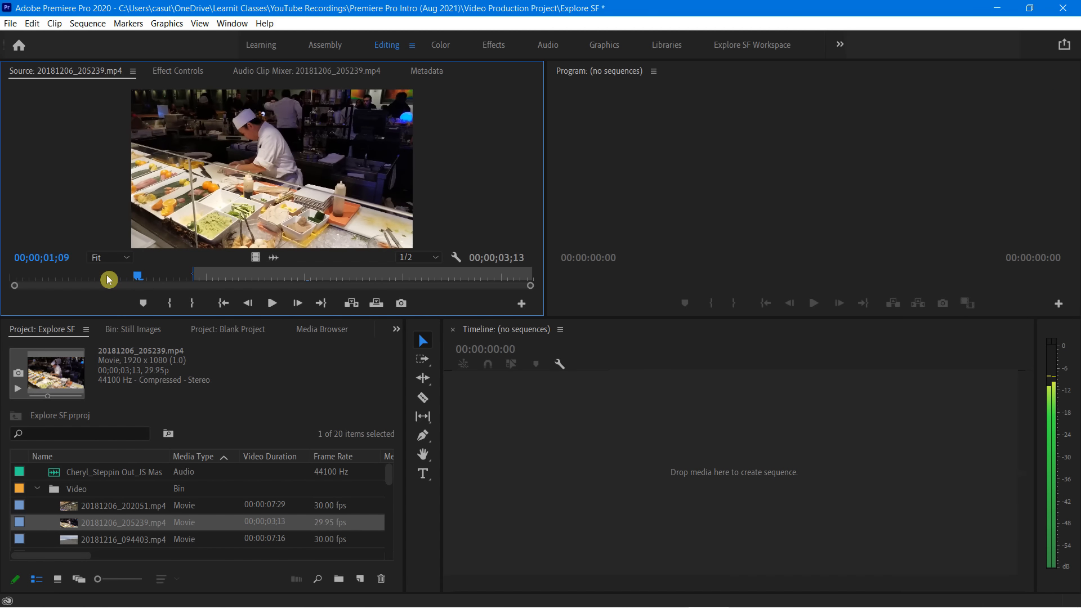
{"action": "key", "text": "j"}
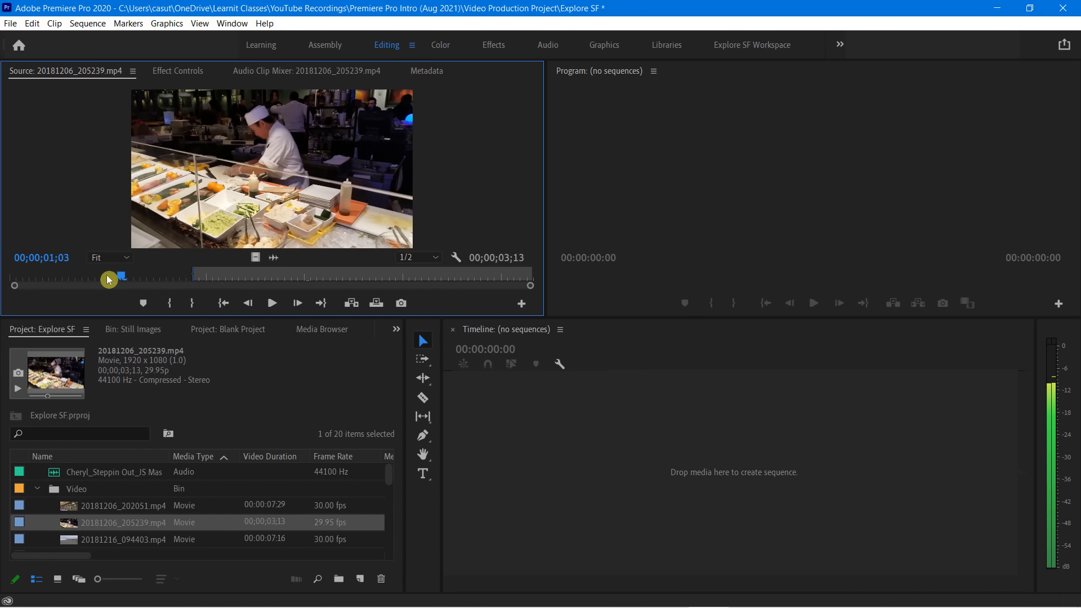
{"action": "key", "text": "l"}
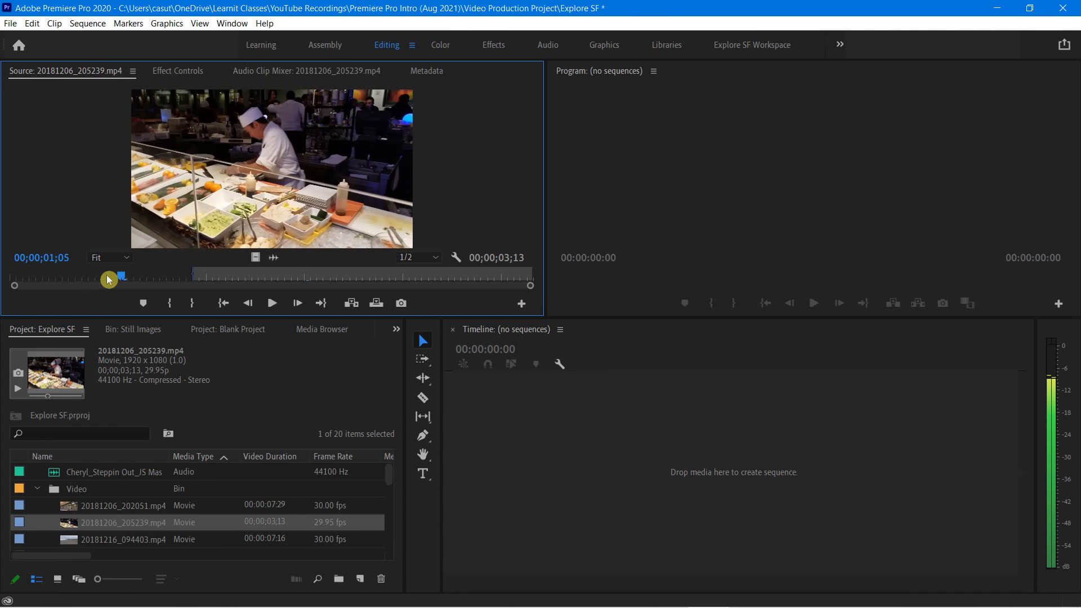
{"action": "key", "text": "j"}
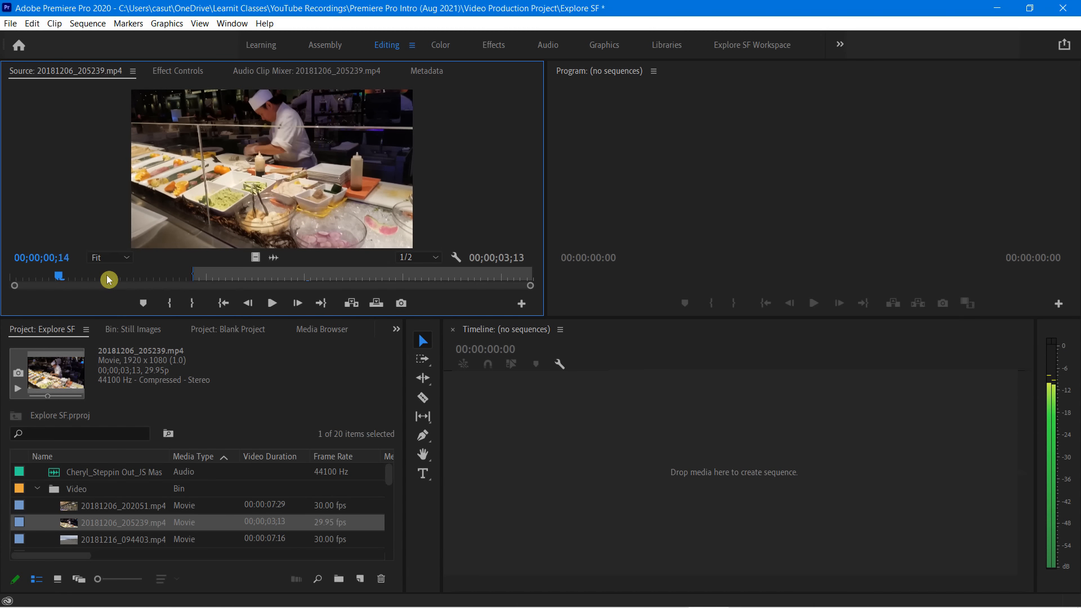
{"action": "key", "text": "l"}
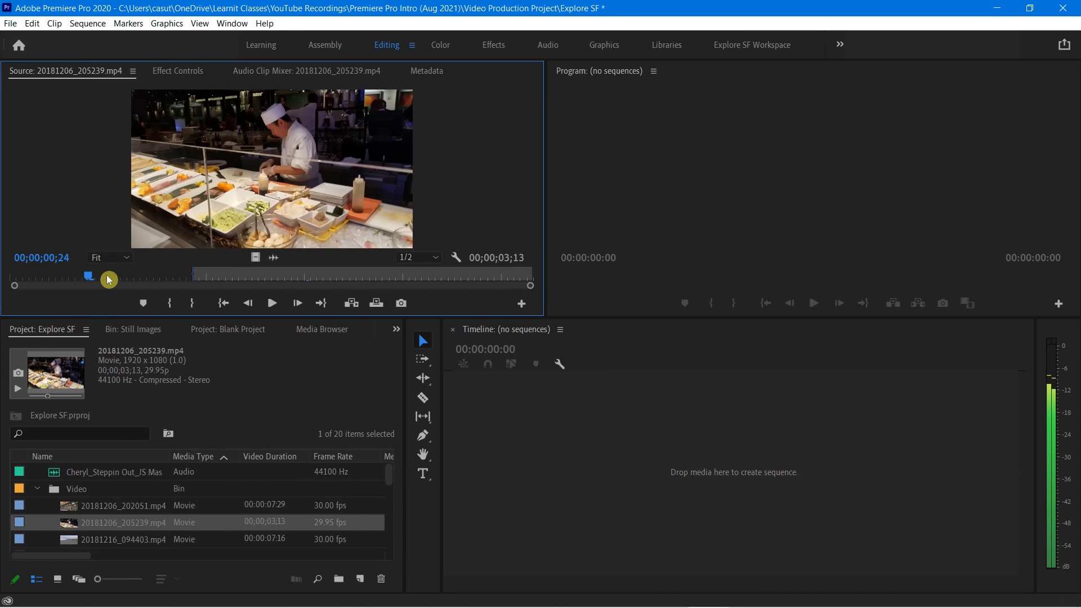
Jump the playhead between the clip's start, its In point and its end
{"action": "key", "text": "Home"}
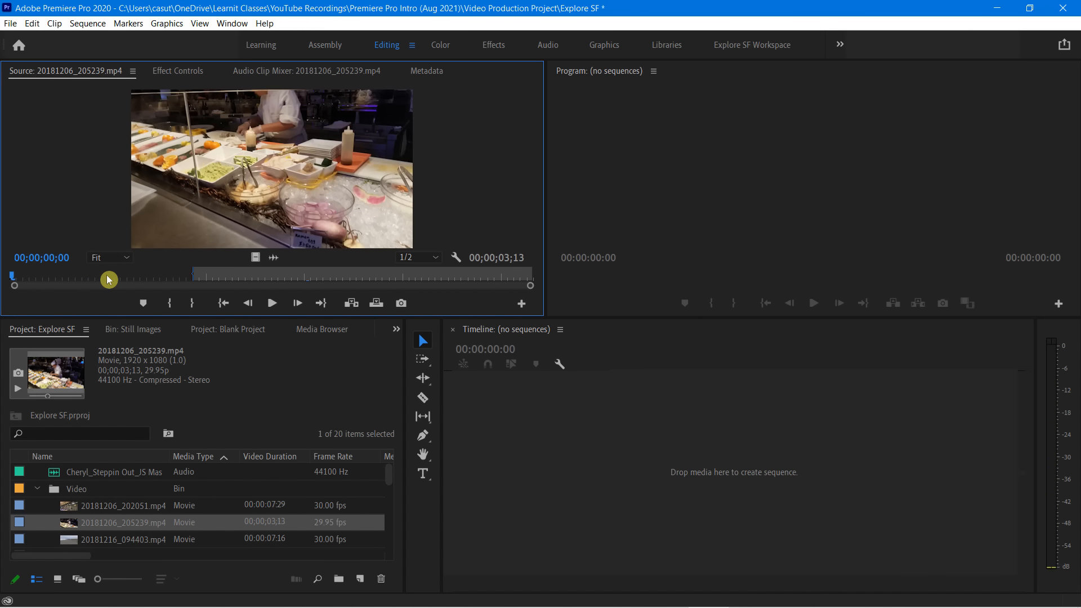
{"action": "key", "text": "shift+i"}
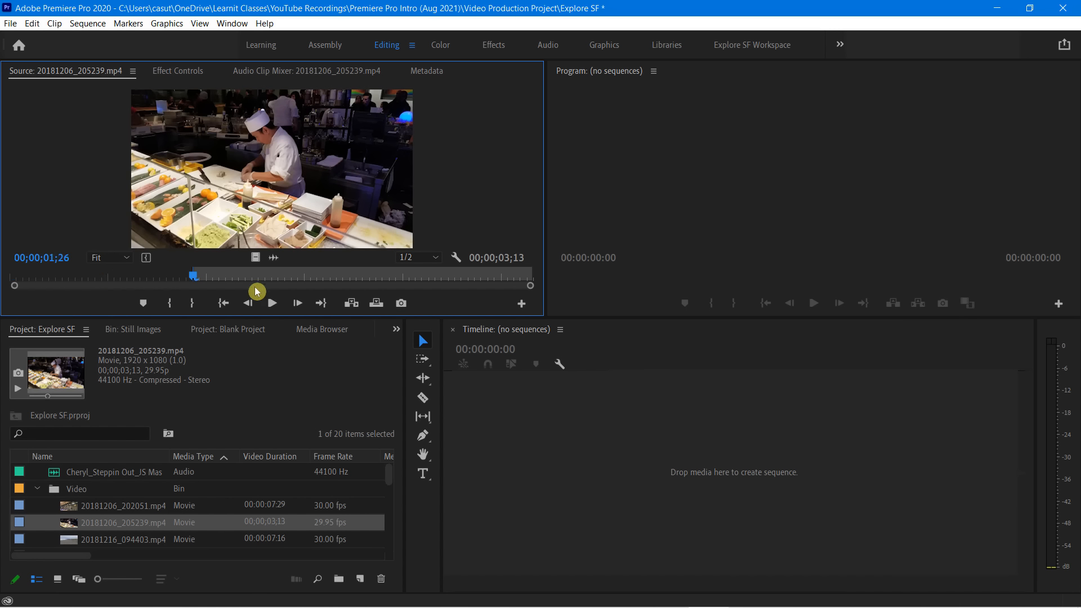
{"action": "key", "text": "space"}
{"action": "key", "text": "Down"}
{"action": "key", "text": "Down"}
{"action": "key", "text": "Up"}
{"action": "key", "text": "Up"}
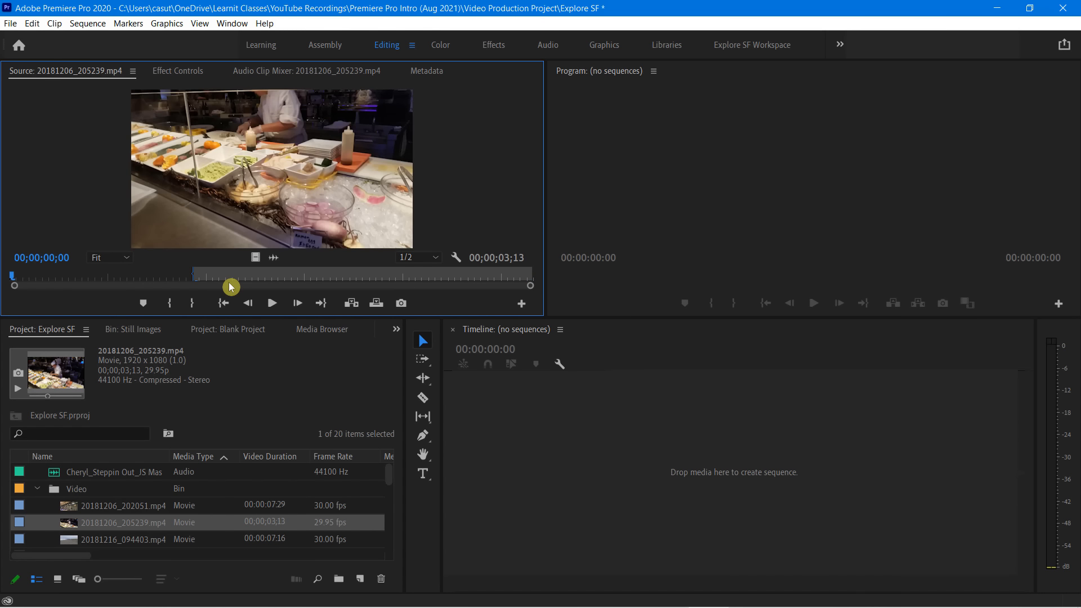
{"action": "key", "text": "Down"}
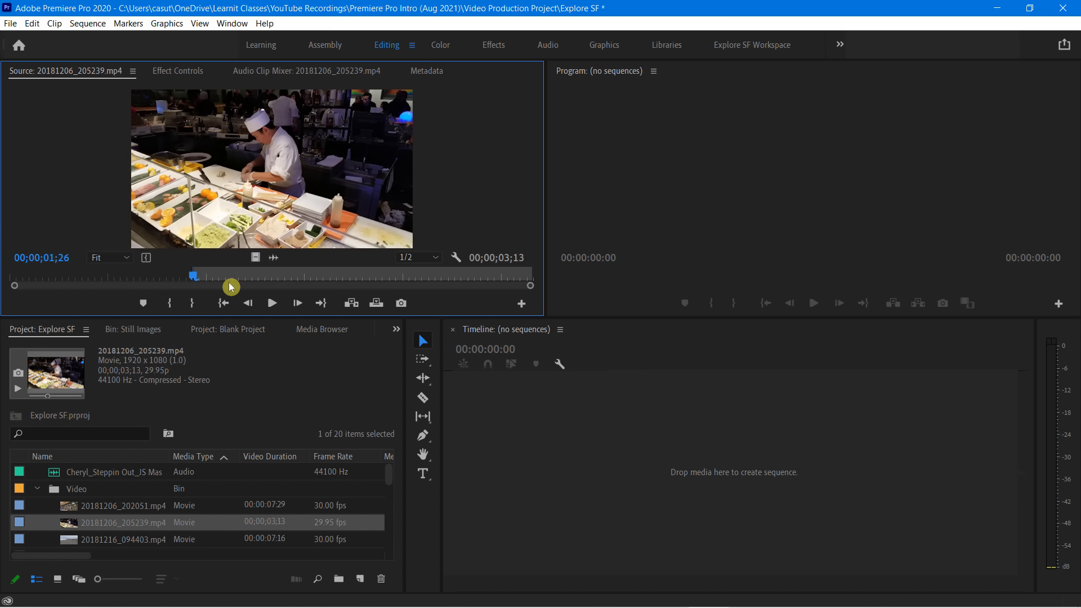
{"action": "key", "text": "Down"}
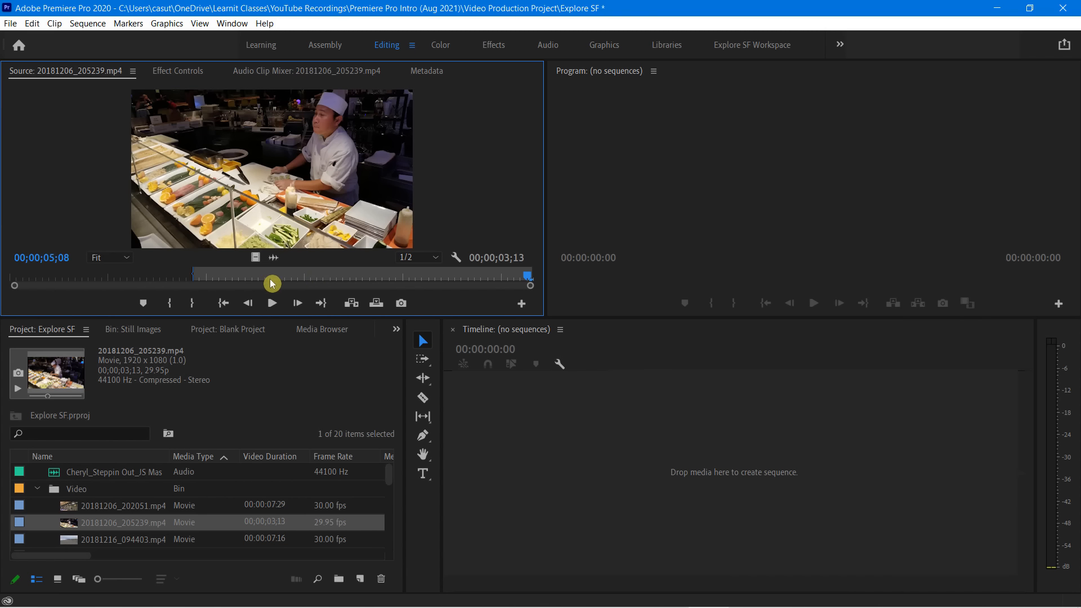
Clear the clip's In point in the Source monitor, and jump between the clip's start and end, finishing at the start
{"action": "right_click", "coordinate": [225, 276]}
{"action": "left_click", "coordinate": [272, 356]}
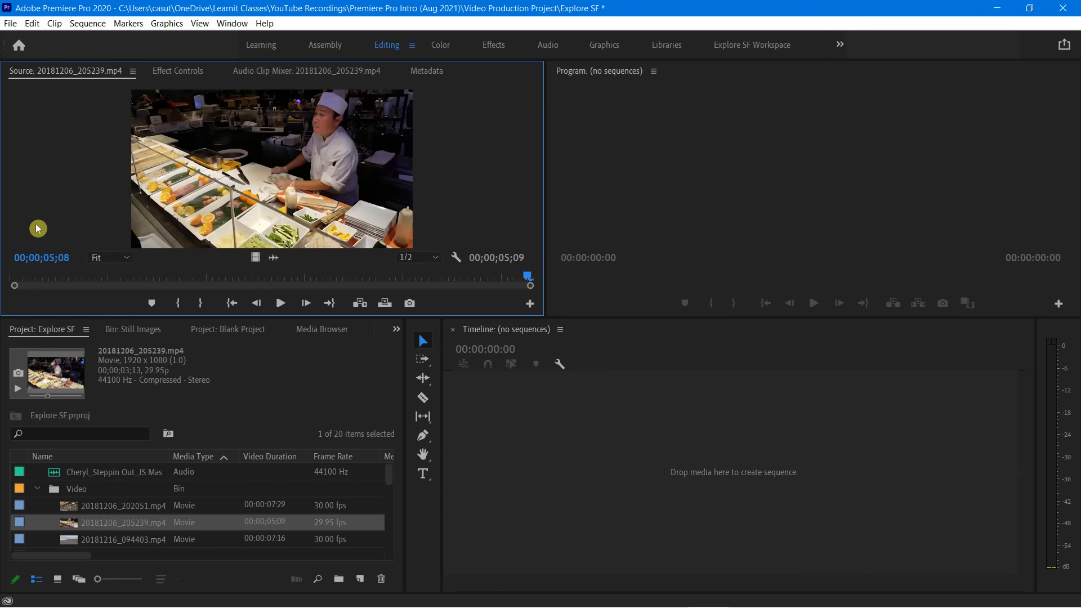
{"action": "key", "text": "Home"}
{"action": "key", "text": "End"}
{"action": "key", "text": "Home"}
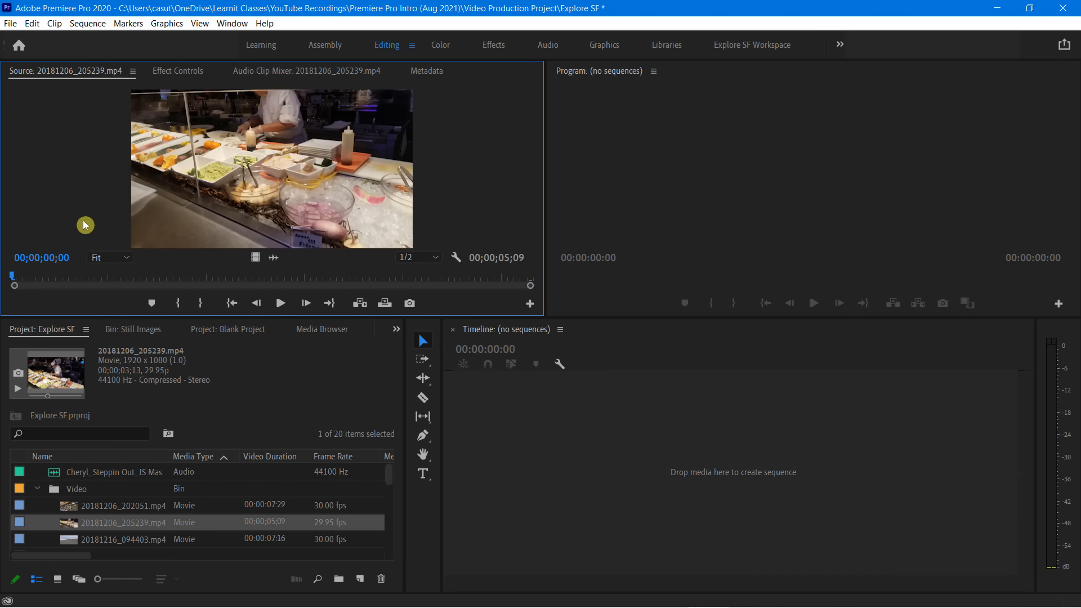
Try the Source monitor zoom levels 100% and 25%, and return the zoom to Fit
{"action": "left_click", "coordinate": [127, 260]}
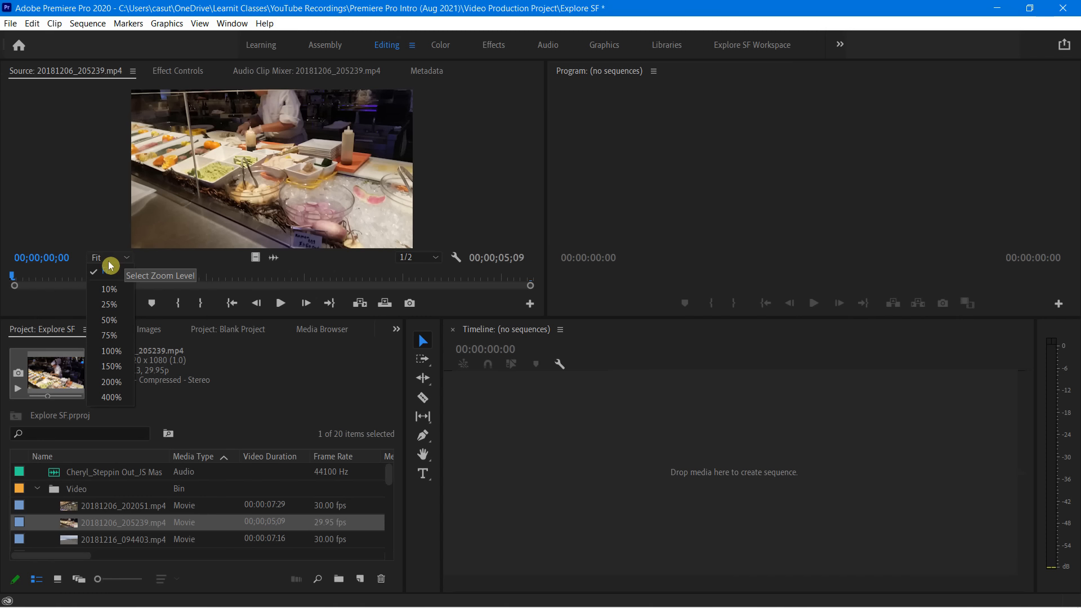
{"action": "left_click", "coordinate": [120, 345]}
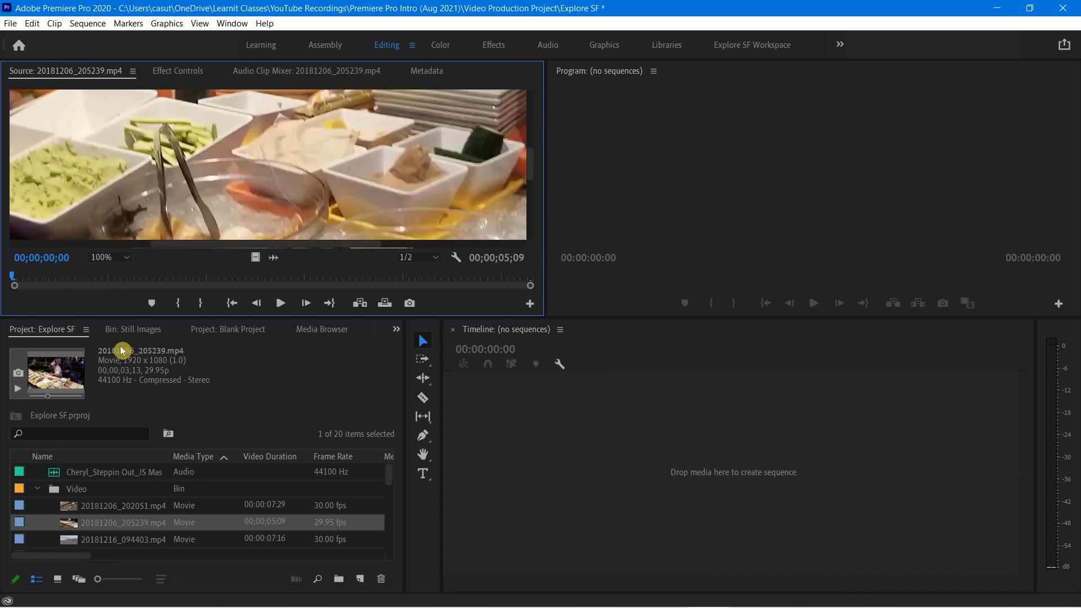
{"action": "left_click", "coordinate": [125, 257]}
{"action": "left_click", "coordinate": [112, 305]}
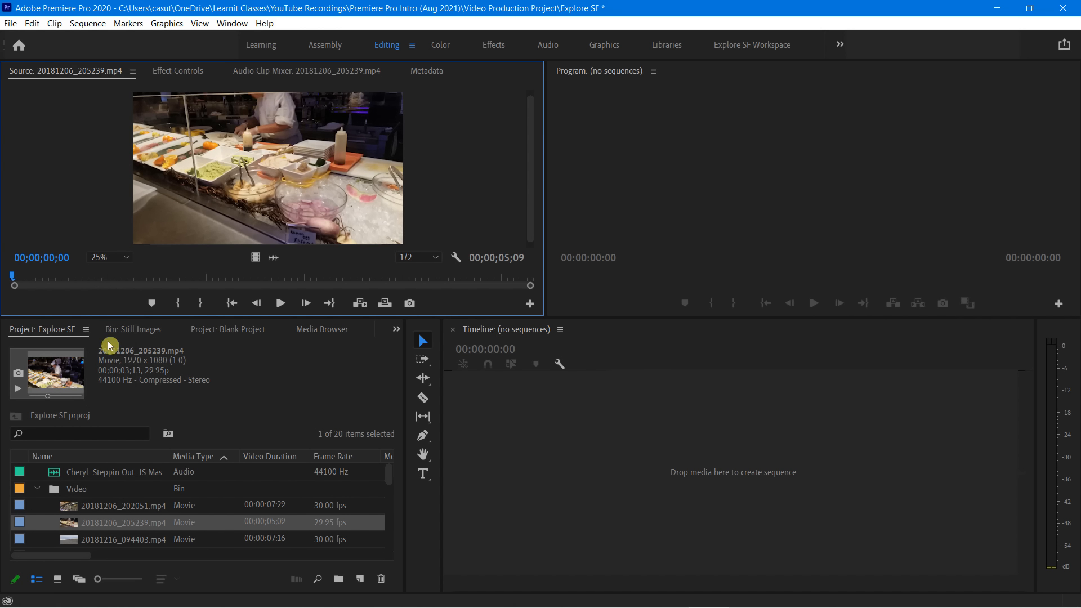
{"action": "left_click", "coordinate": [123, 257]}
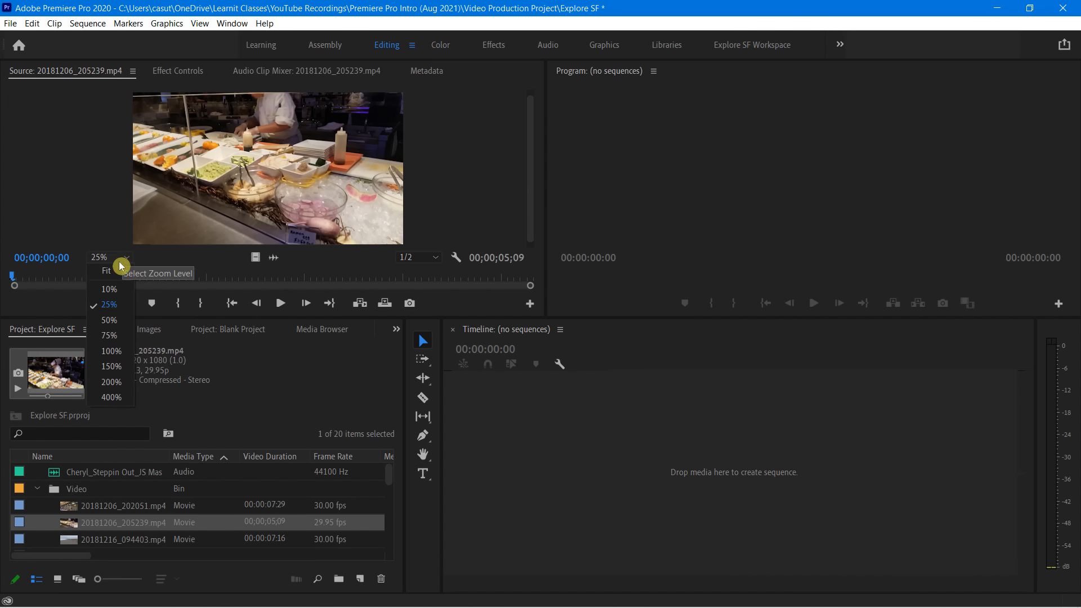
{"action": "left_click", "coordinate": [113, 271]}
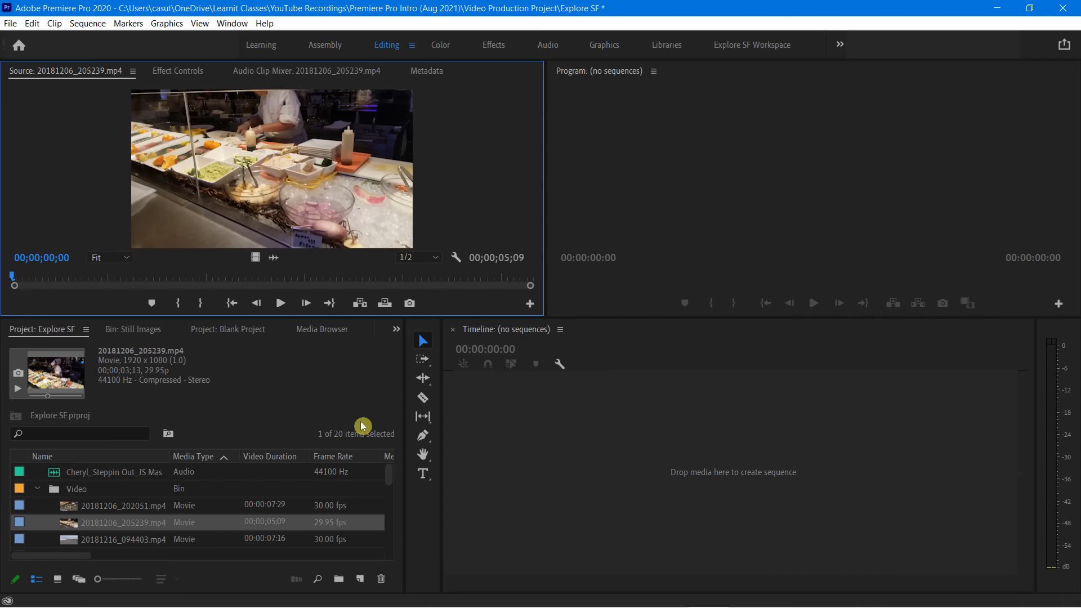
Make the Source monitor area taller, and undock the Source panel as a floating window before docking it back in its group
{"action": "left_click_drag", "start_coordinate": [286, 318], "coordinate": [288, 394]}
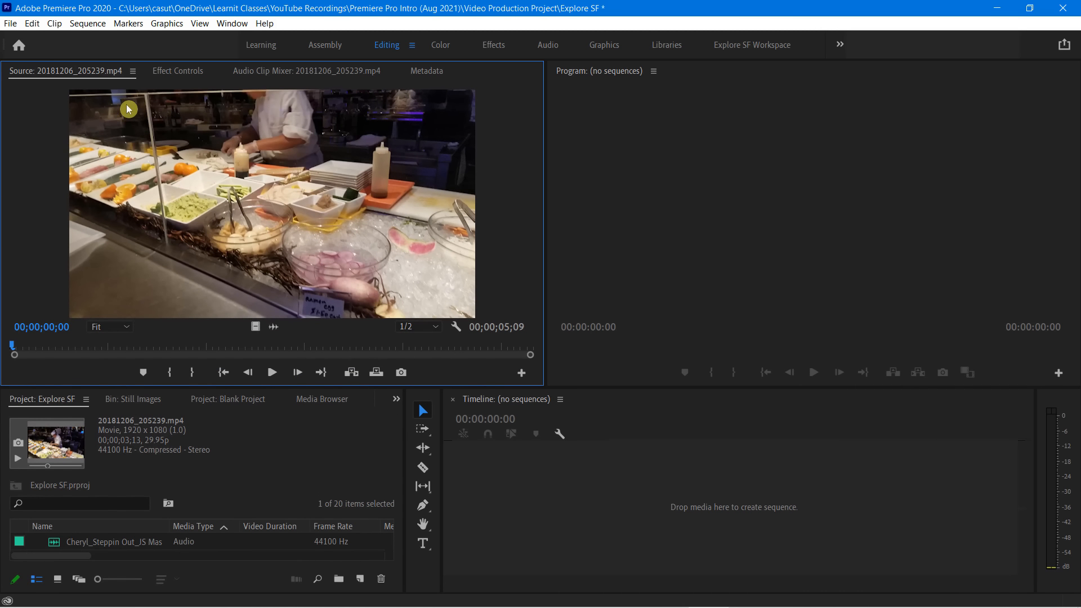
{"action": "left_click", "coordinate": [134, 72]}
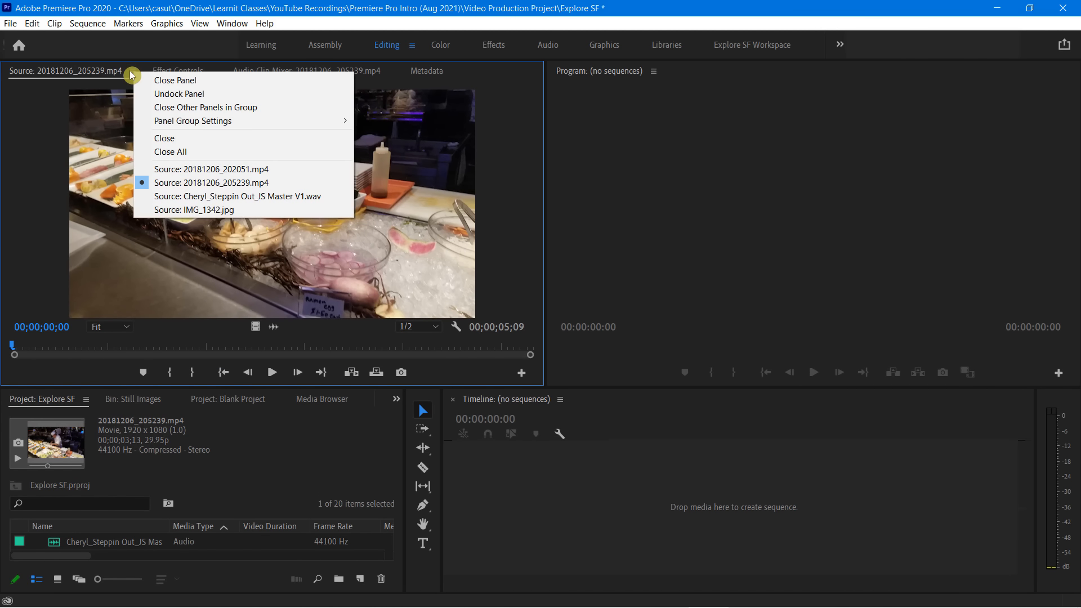
{"action": "left_click", "coordinate": [172, 95]}
{"action": "left_click_drag", "start_coordinate": [233, 63], "coordinate": [442, 111]}
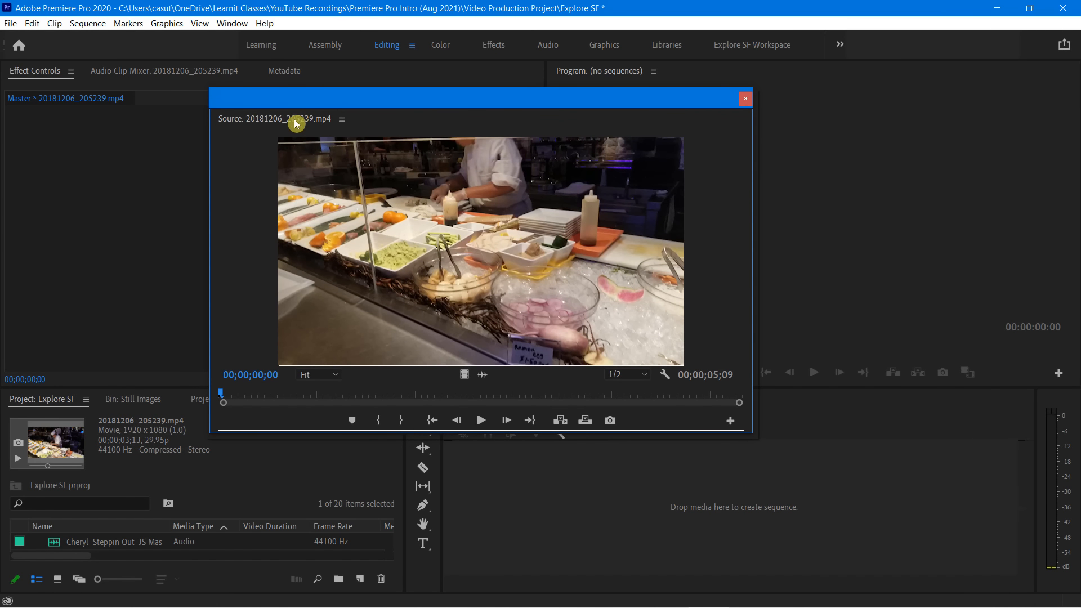
{"action": "left_click_drag", "start_coordinate": [296, 124], "coordinate": [111, 82]}
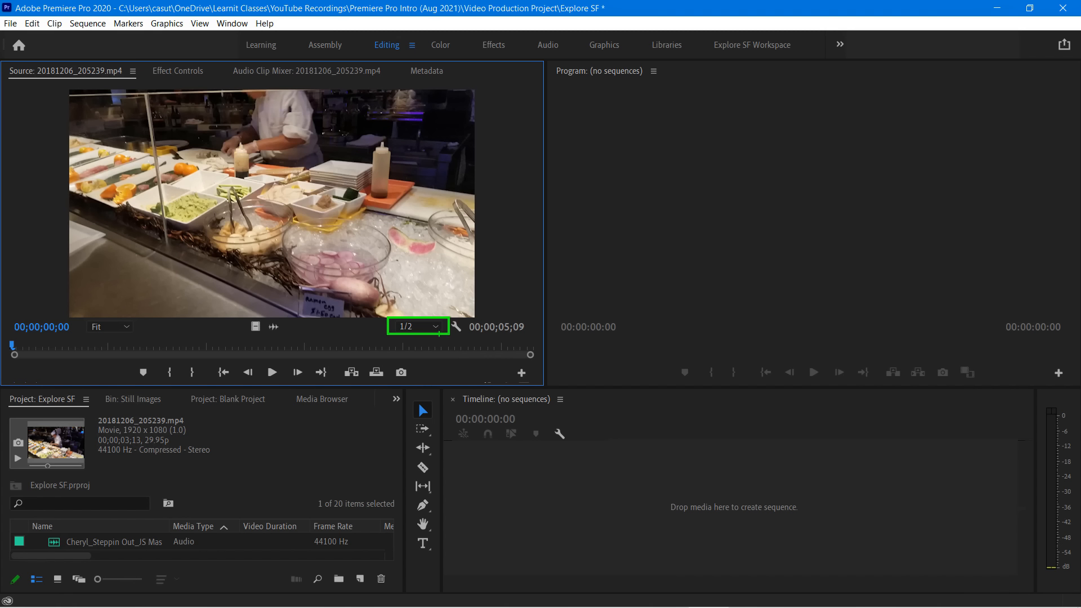
Check the Source monitor's playback resolution options, and switch its display to Audio Waveform before returning it to Composite Video
{"action": "left_click", "coordinate": [413, 331]}
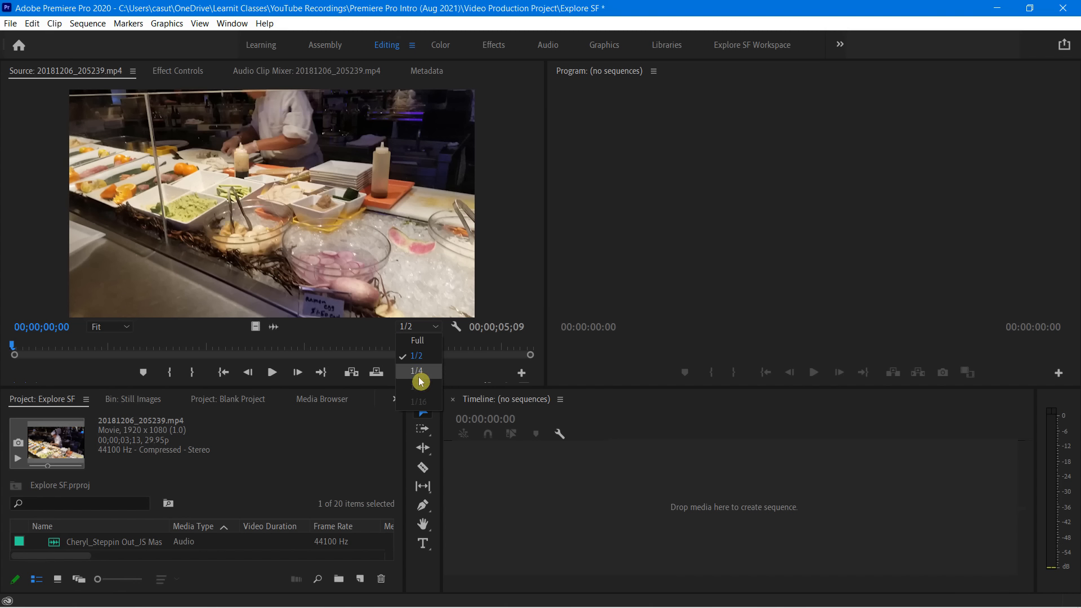
{"action": "left_click", "coordinate": [349, 336]}
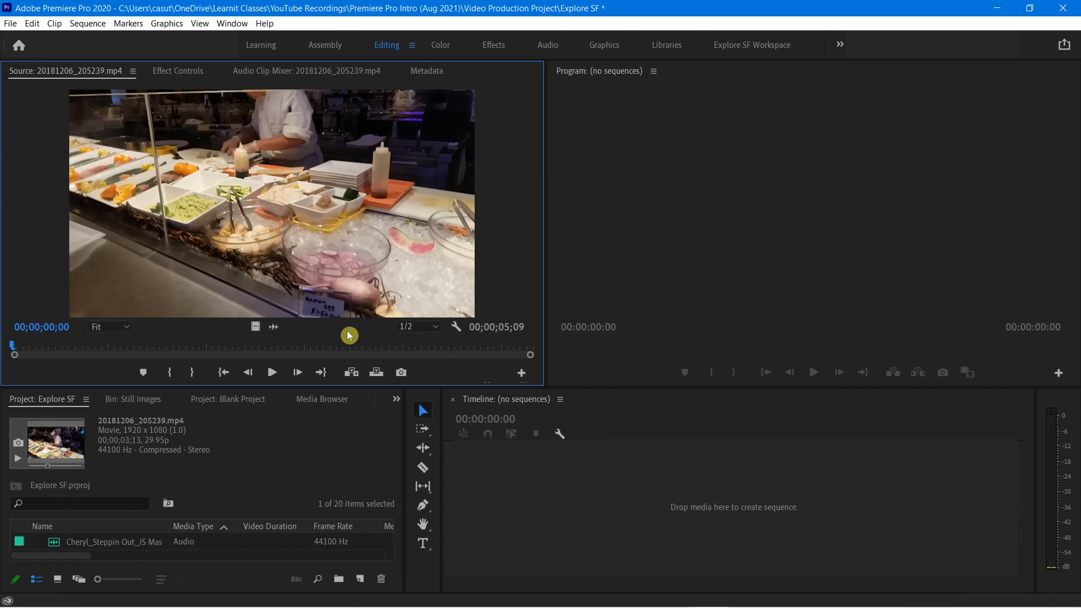
{"action": "left_click", "coordinate": [458, 328]}
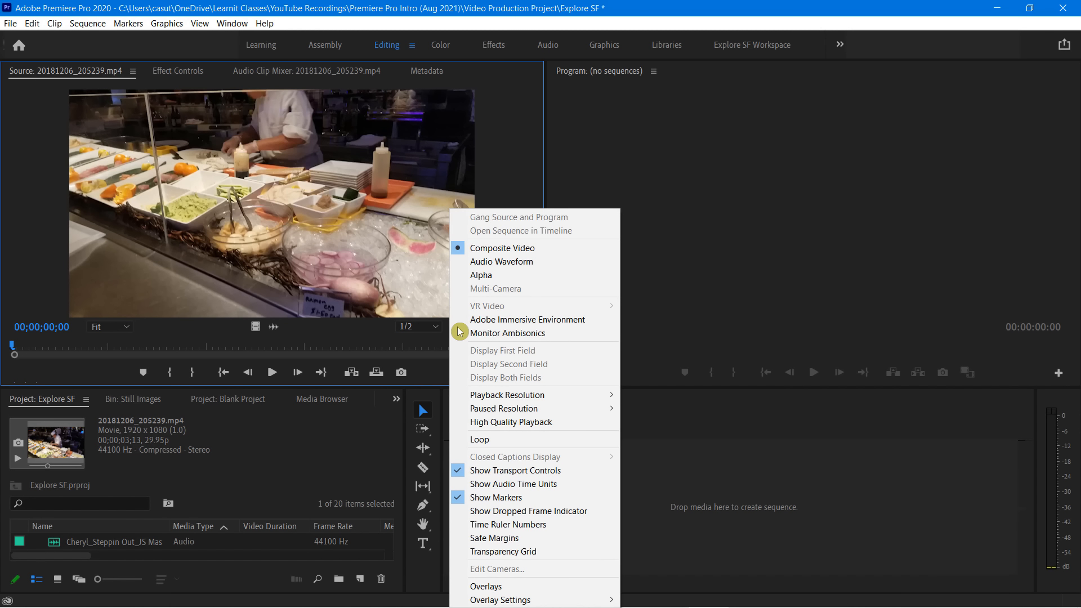
{"action": "left_click", "coordinate": [490, 261]}
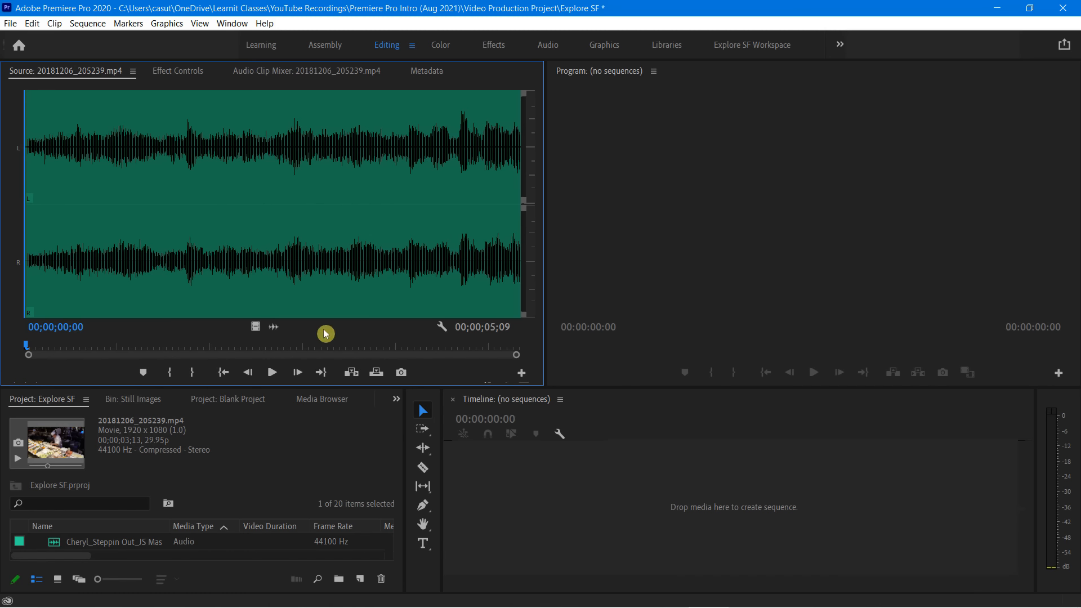
{"action": "left_click", "coordinate": [442, 327]}
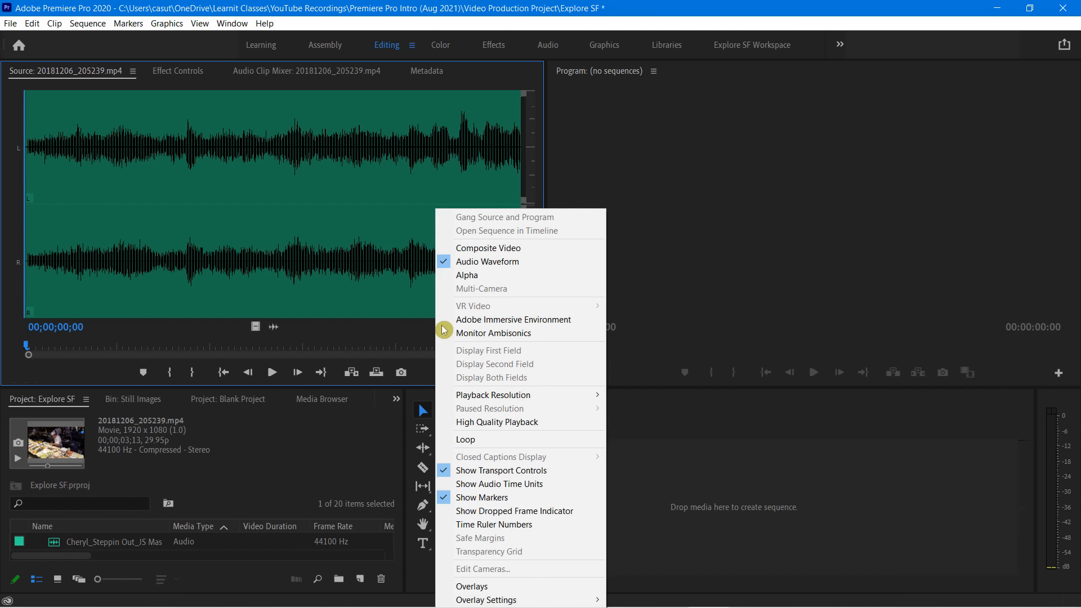
{"action": "left_click", "coordinate": [491, 249]}
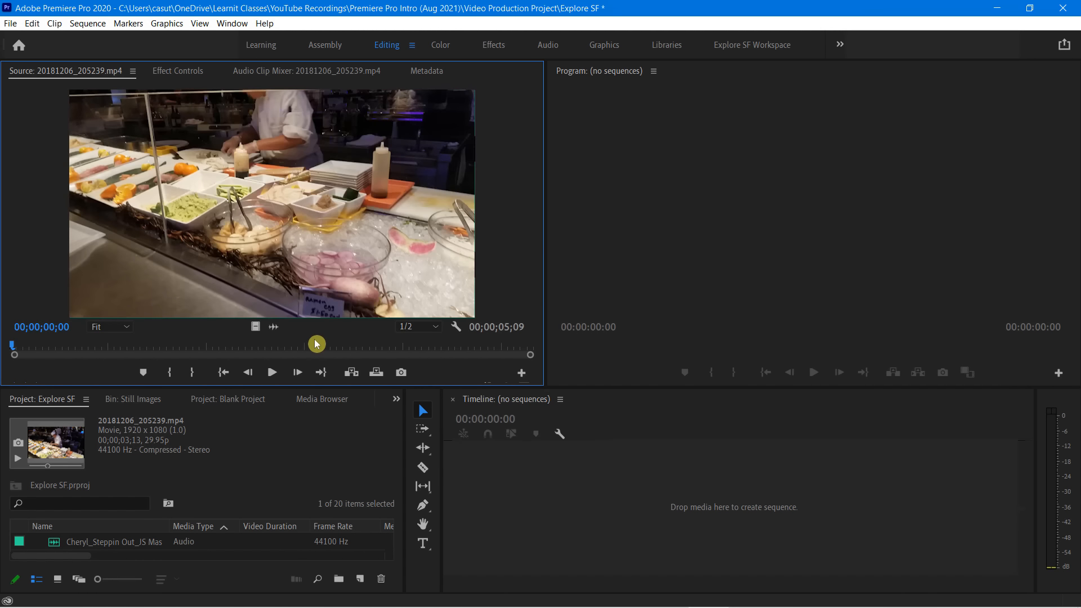
{"action": "left_click", "coordinate": [455, 327]}
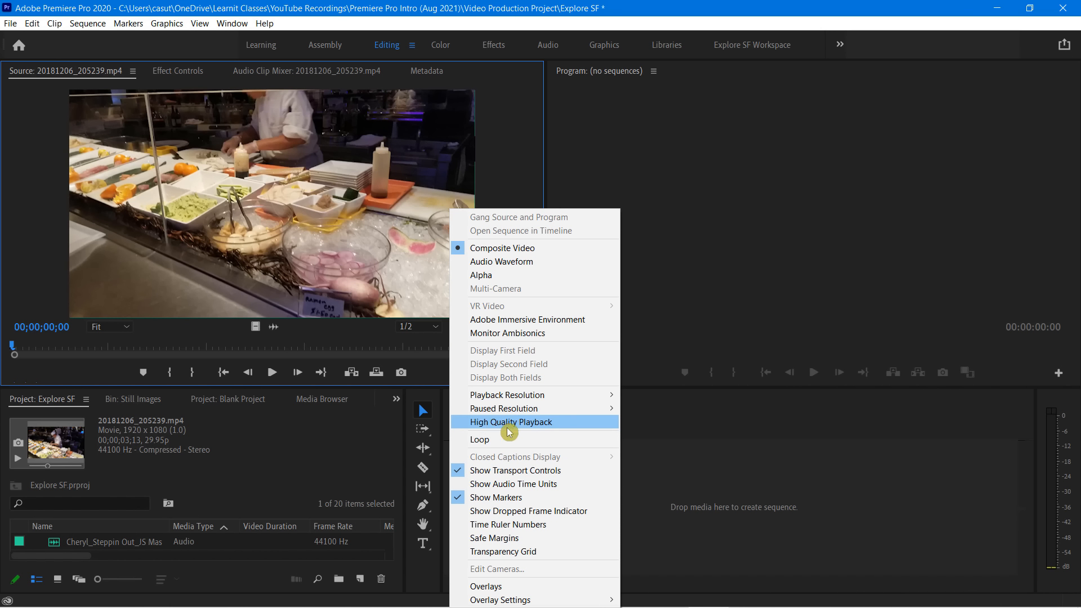
{"action": "left_click", "coordinate": [509, 484]}
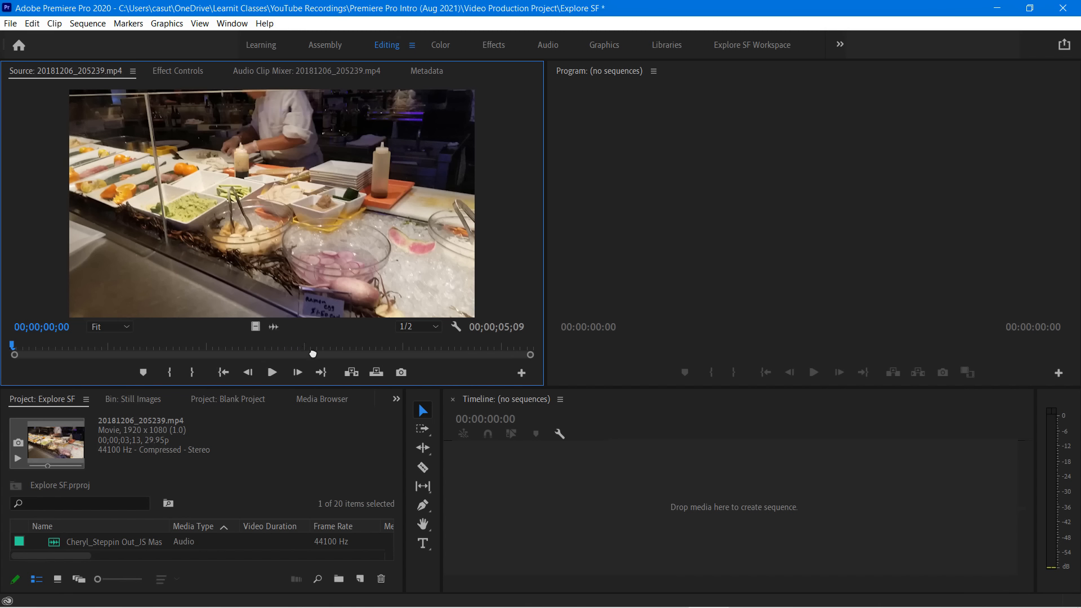
Create a sequence from only the video of 20181206_205239.mp4, and delete the video clip from the timeline
{"action": "left_click_drag", "start_coordinate": [255, 326], "coordinate": [535, 500]}
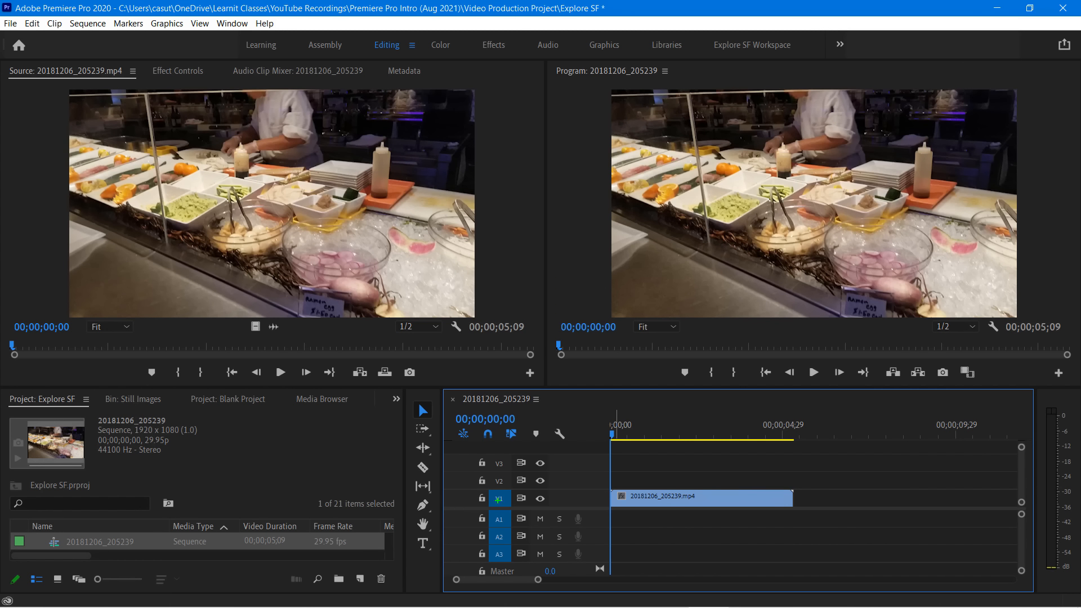
{"action": "mouse_move", "coordinate": [489, 491]}
{"action": "left_mouse_down"}
{"action": "mouse_move", "coordinate": [514, 506]}
{"action": "mouse_move", "coordinate": [493, 518]}
{"action": "mouse_move", "coordinate": [511, 525]}
{"action": "left_mouse_up"}
{"action": "key", "text": "ctrl+z"}
{"action": "key", "text": "ctrl+z"}
{"action": "left_click", "coordinate": [702, 500]}
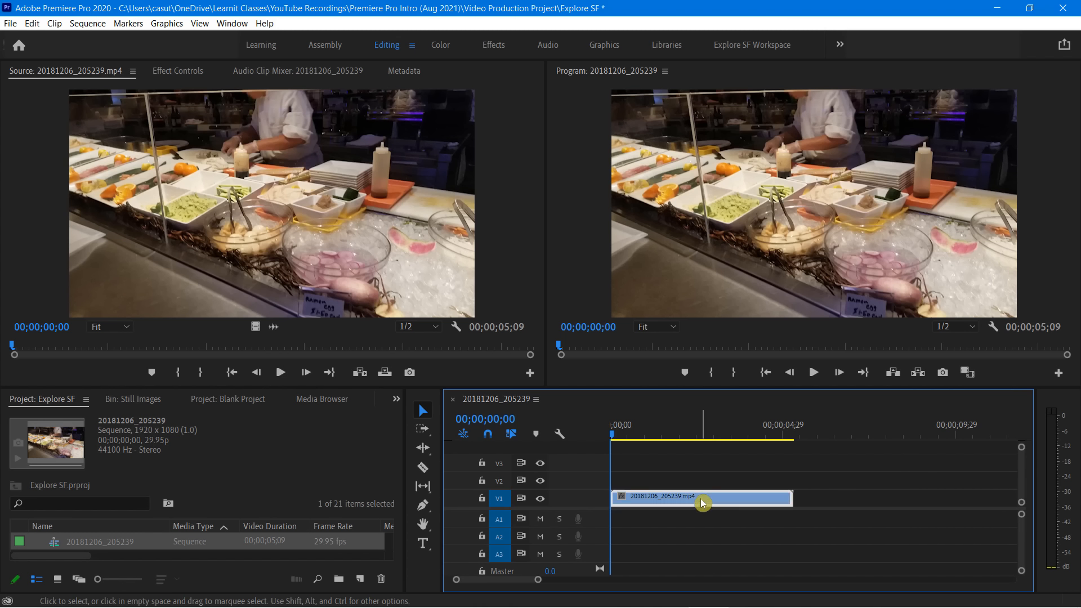
{"action": "key", "text": "Delete"}
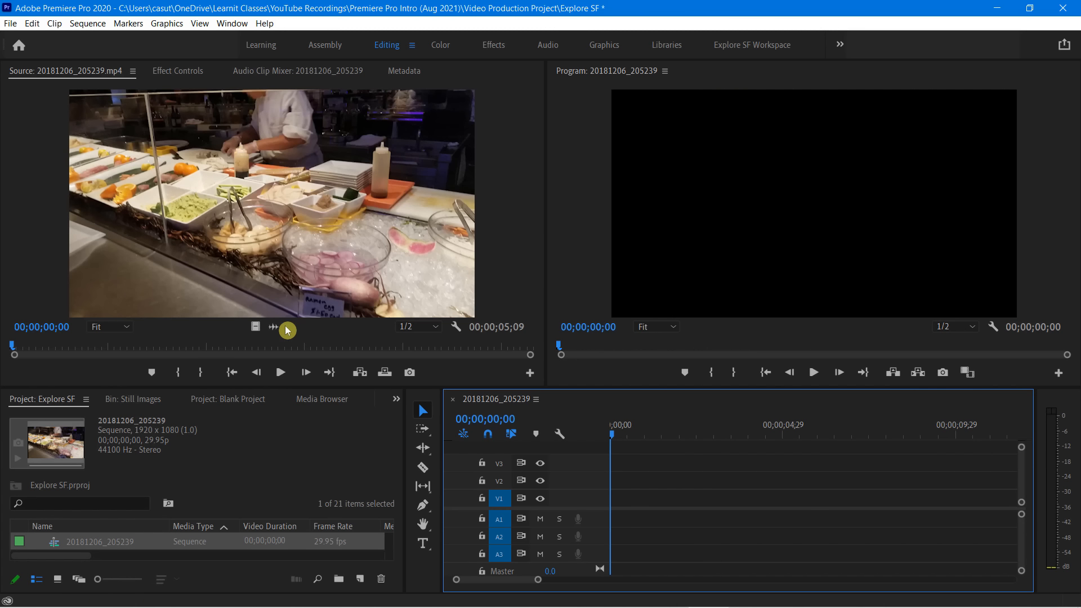
Place only the source clip's audio at the start of track A1, and delete it from the timeline
{"action": "left_click_drag", "start_coordinate": [270, 326], "coordinate": [618, 519]}
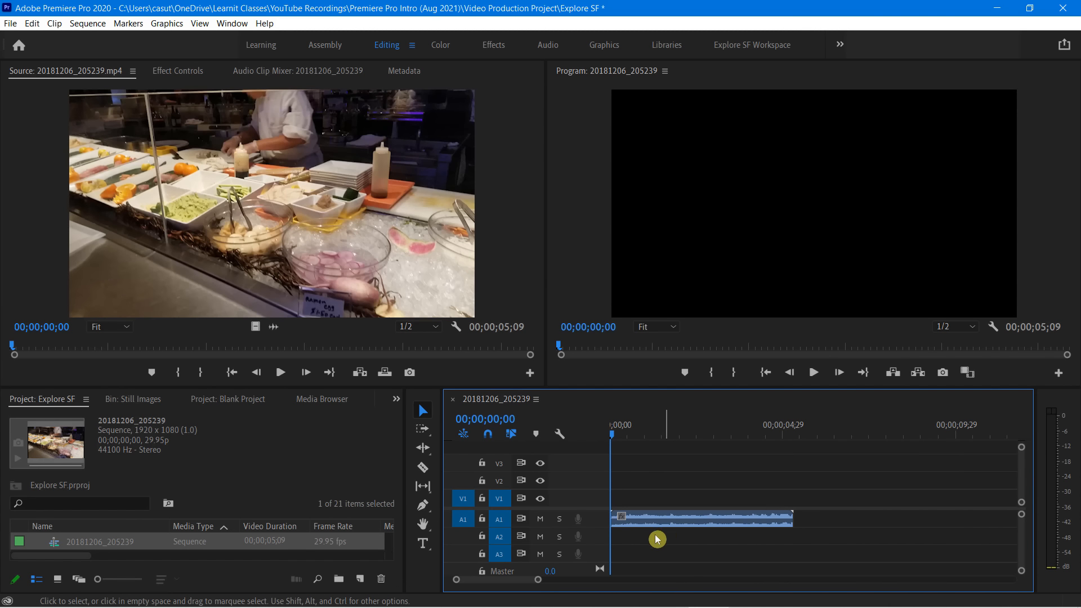
{"action": "left_click", "coordinate": [686, 525]}
{"action": "key", "text": "Delete"}
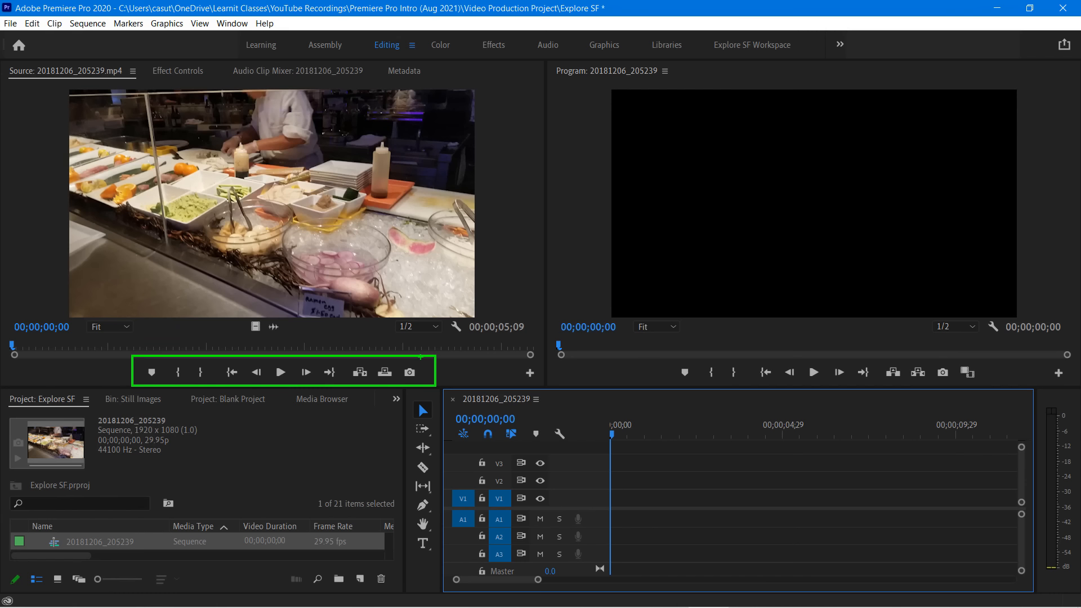
Add markers to the source clip at 00;00;01;13, 00;00;02;15 and 00;00;03;22, and clear all markers
{"action": "left_click", "coordinate": [120, 375]}
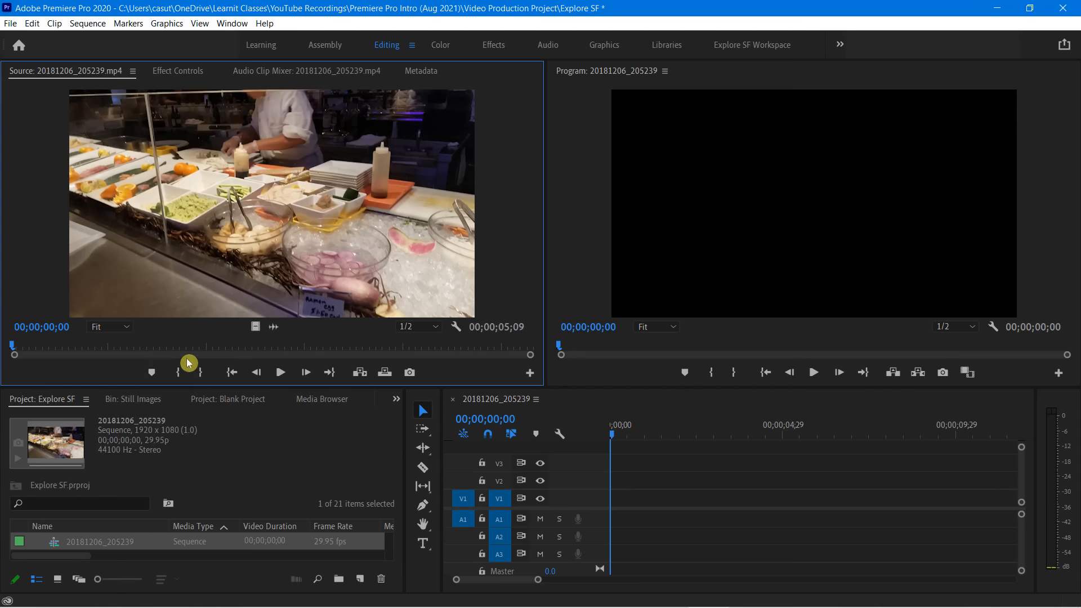
{"action": "mouse_move", "coordinate": [157, 346]}
{"action": "left_mouse_down"}
{"action": "mouse_move", "coordinate": [170, 348]}
{"action": "mouse_move", "coordinate": [154, 349]}
{"action": "left_mouse_up"}
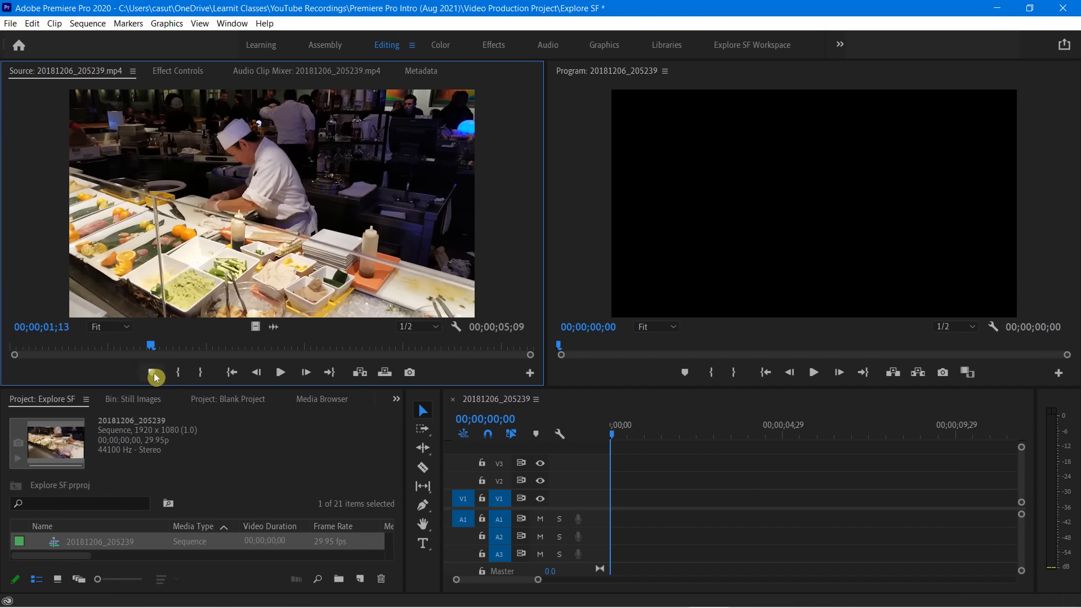
{"action": "left_click", "coordinate": [154, 373]}
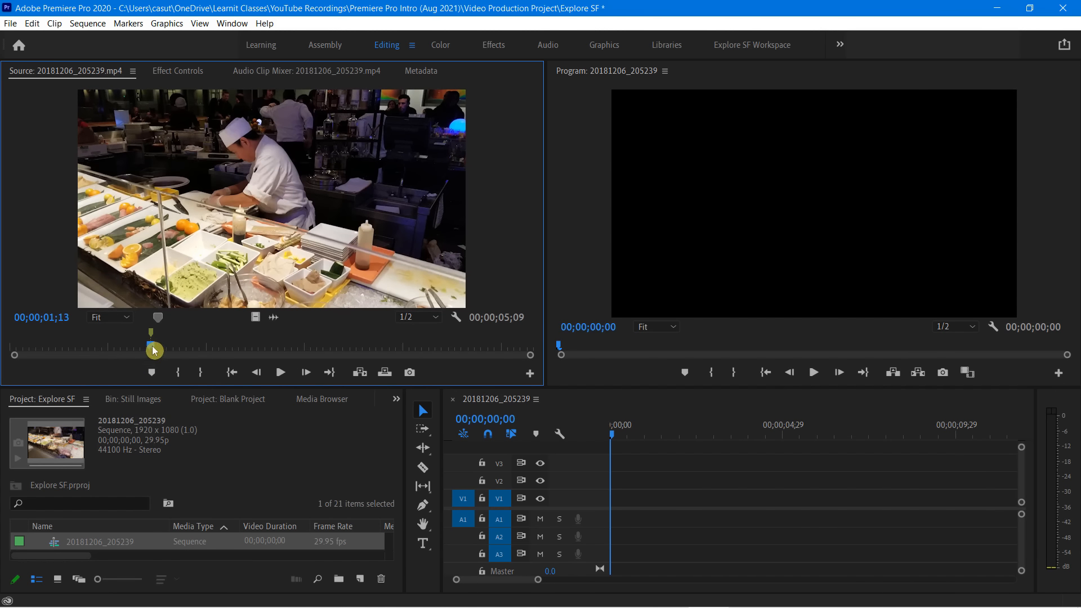
{"action": "left_click_drag", "start_coordinate": [152, 346], "coordinate": [258, 353]}
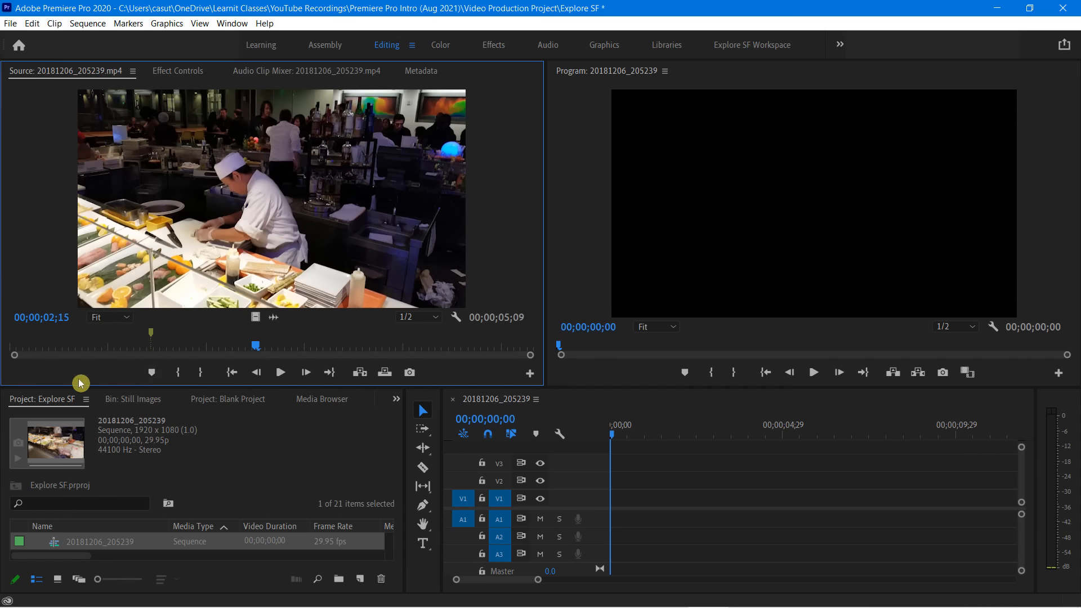
{"action": "key", "text": "m"}
{"action": "left_click", "coordinate": [376, 348]}
{"action": "key", "text": "m"}
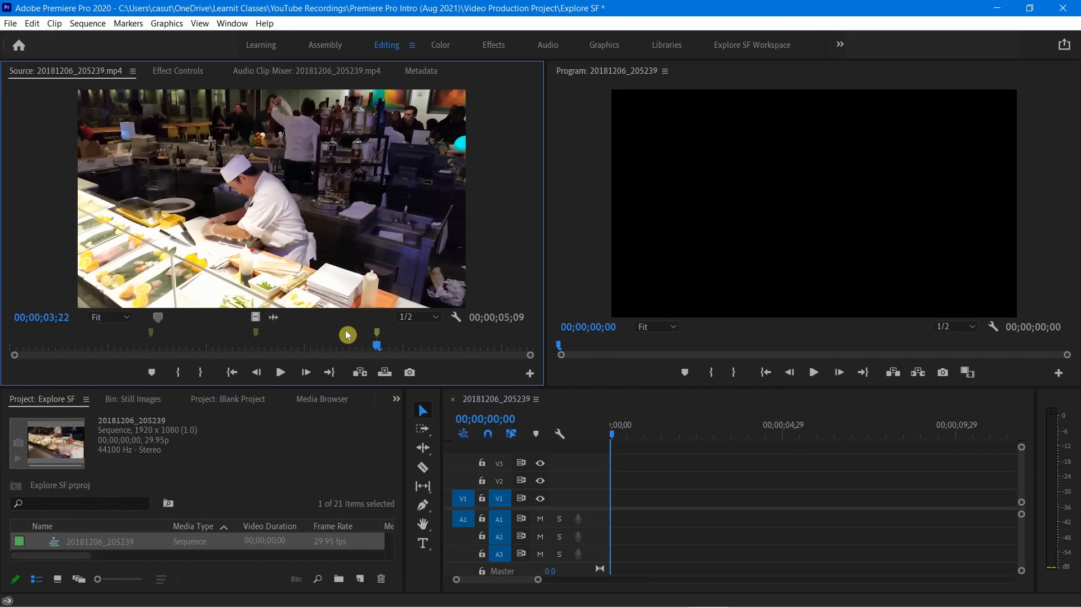
{"action": "right_click", "coordinate": [377, 334]}
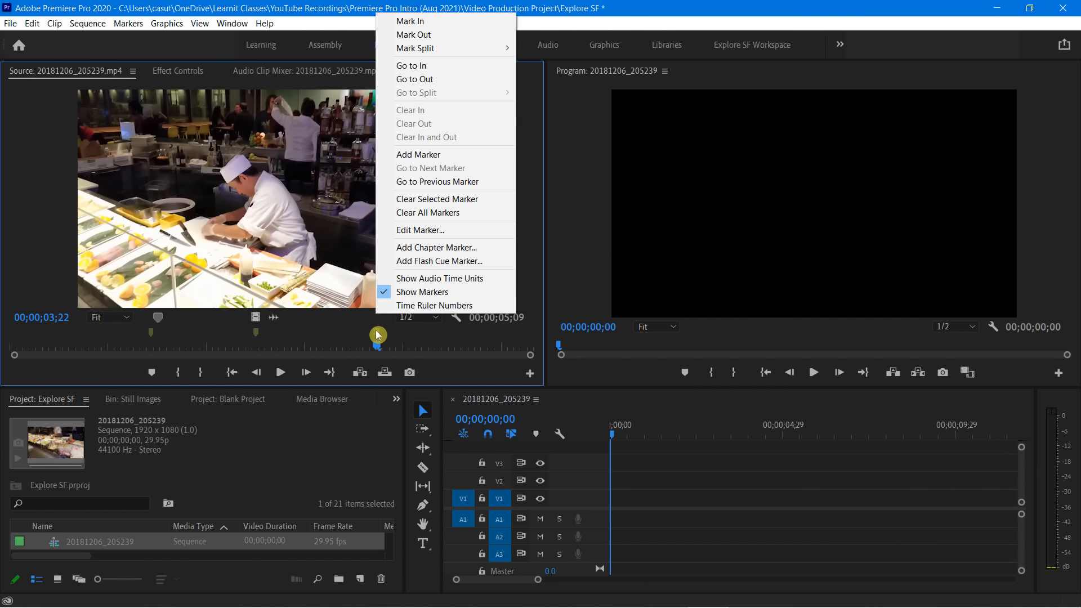
{"action": "left_click", "coordinate": [411, 212]}
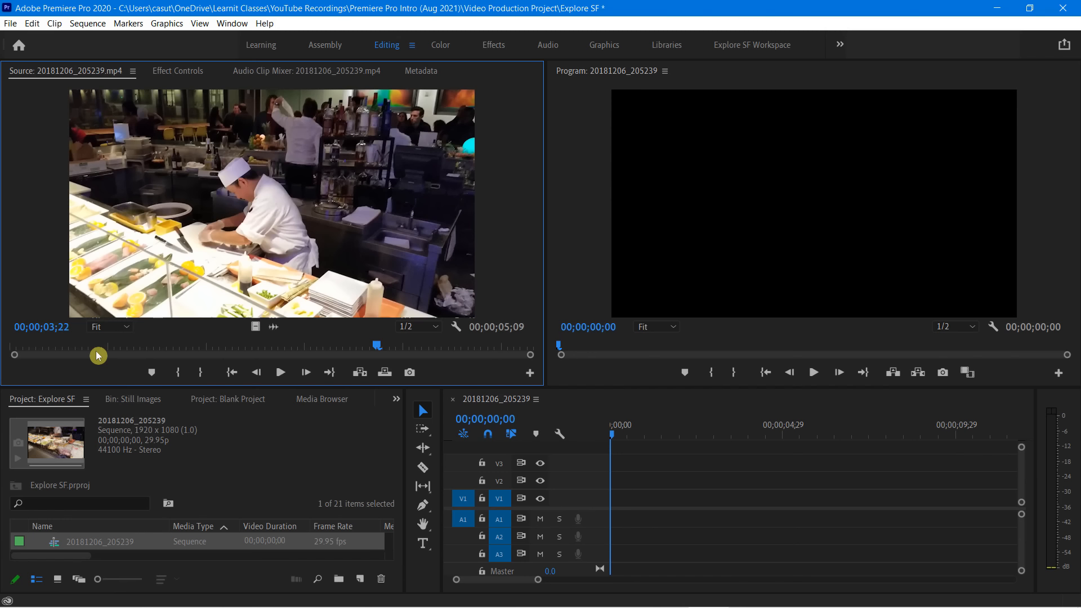
Preview the start of the source clip and mark its In point at 00;00;01;20
{"action": "left_click", "coordinate": [76, 349]}
{"action": "left_click_drag", "start_coordinate": [73, 346], "coordinate": [31, 349]}
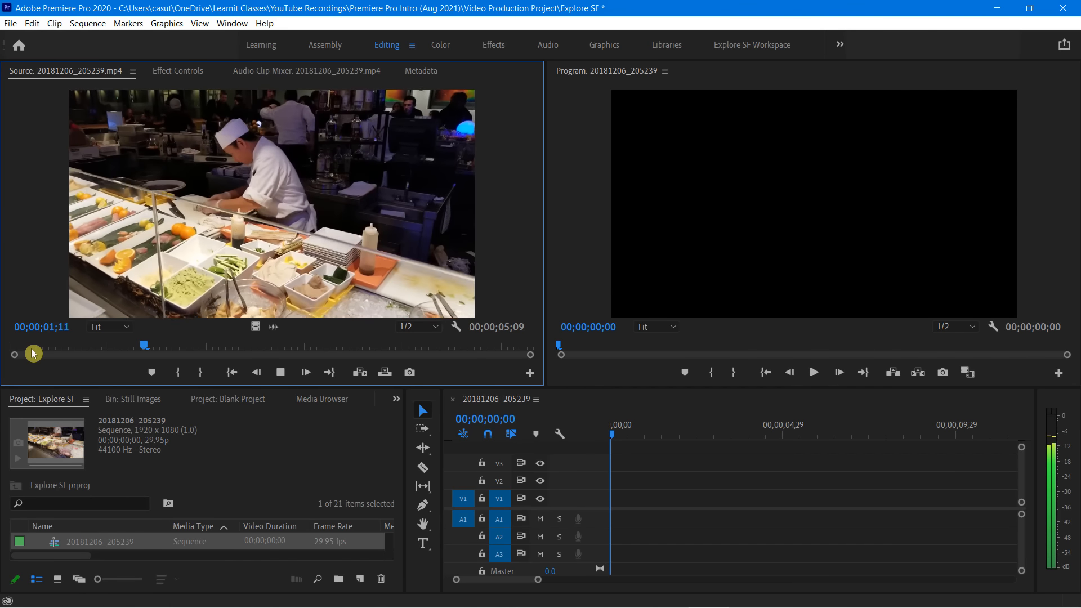
{"action": "key", "text": "space"}
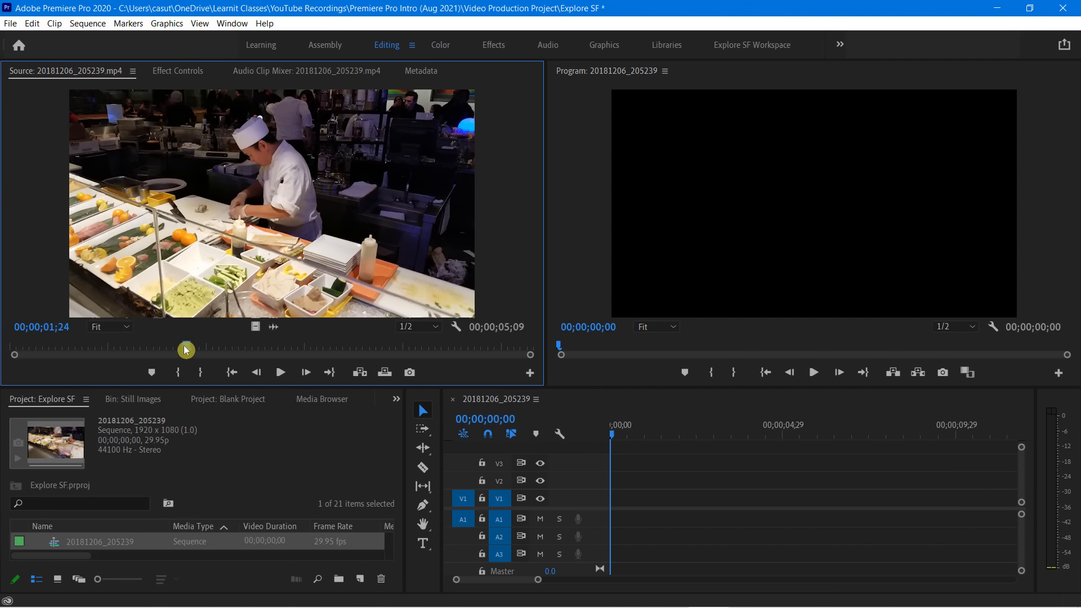
{"action": "left_click_drag", "start_coordinate": [186, 349], "coordinate": [174, 348]}
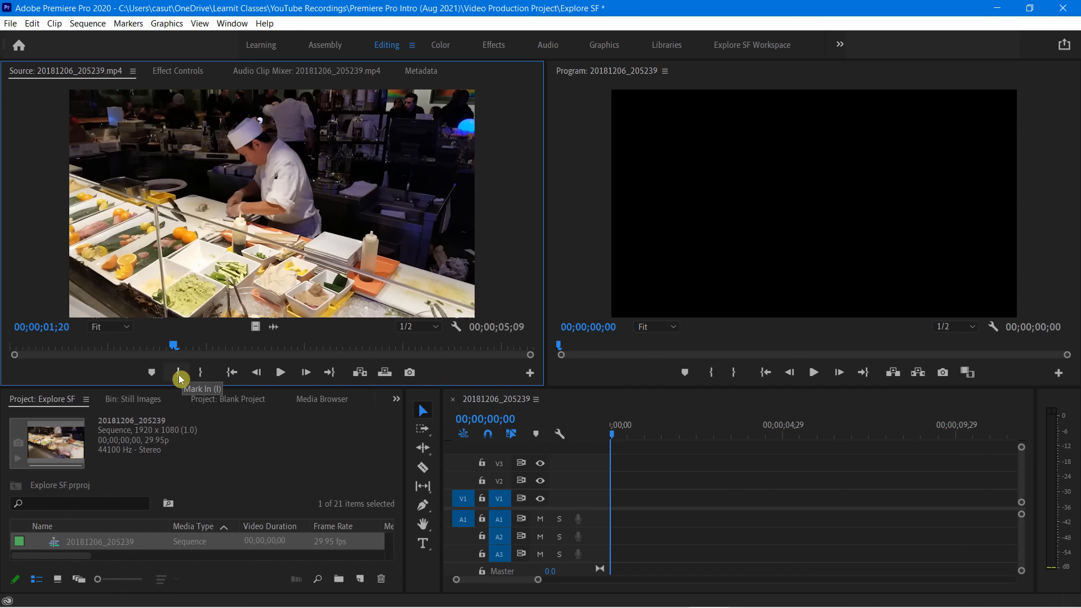
{"action": "key", "text": "i"}
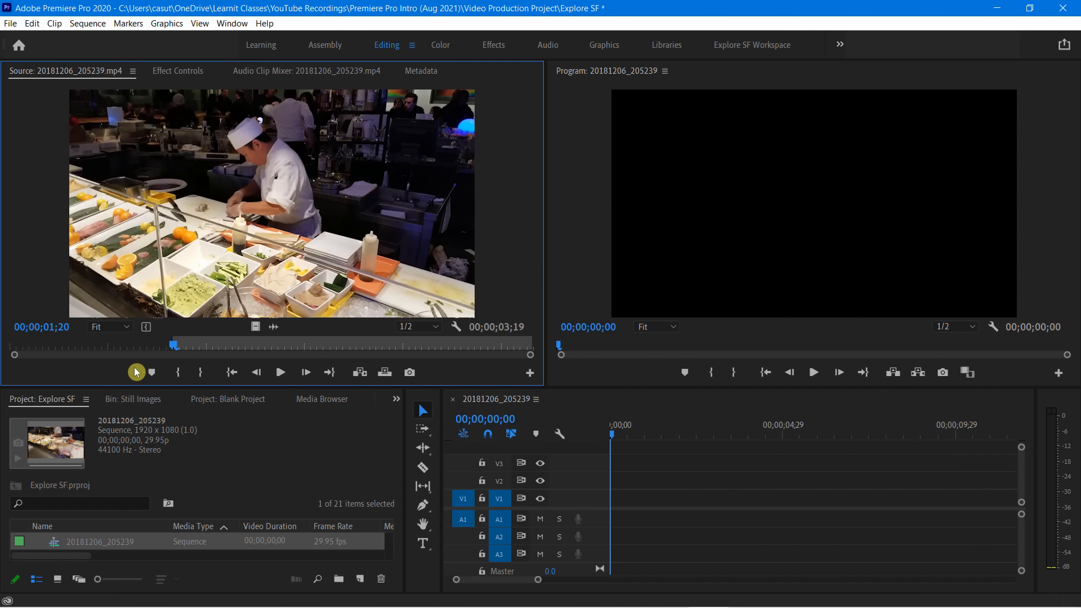
Mark the source clip's Out point at 00;00;03;20, and place the trimmed clip with audio at the start of V1 and A1
{"action": "key", "text": "space"}
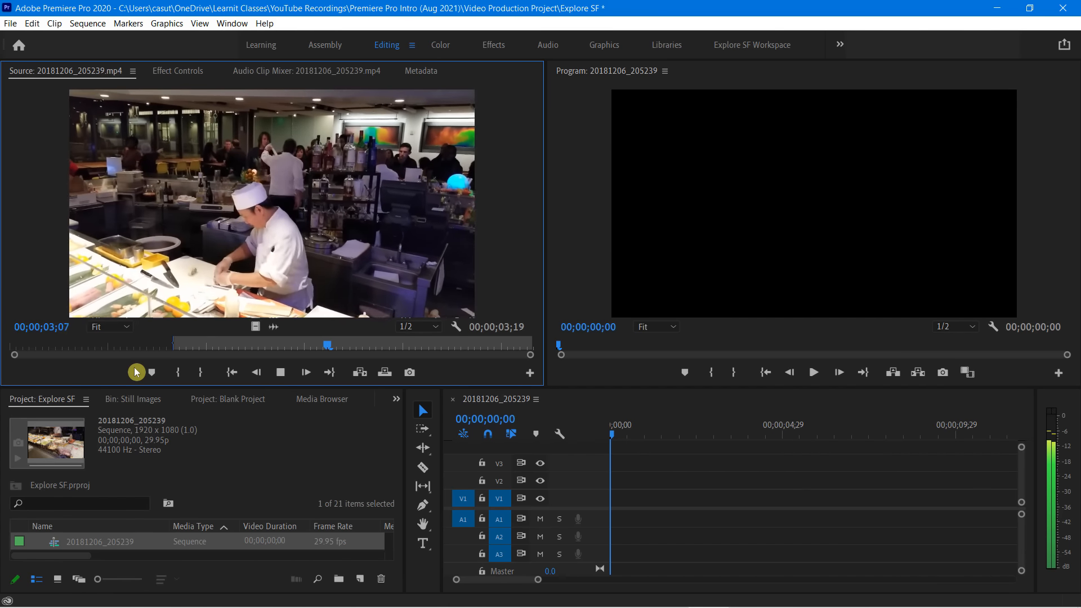
{"action": "key", "text": "space"}
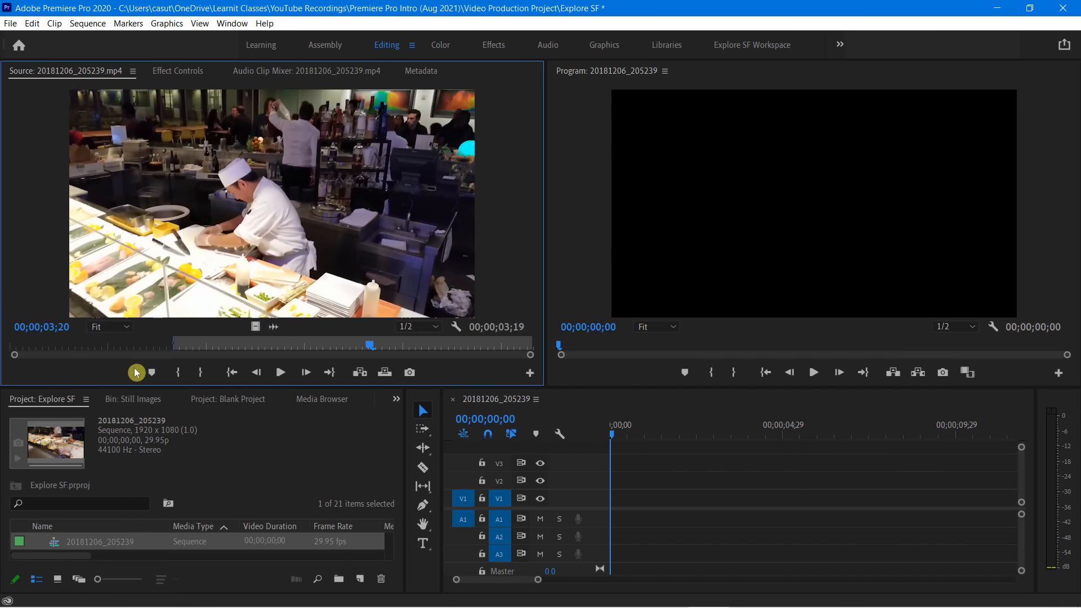
{"action": "key", "text": "Left"}
{"action": "key", "text": "Left"}
{"action": "key", "text": "Left"}
{"action": "key", "text": "Left"}
{"action": "key", "text": "Left"}
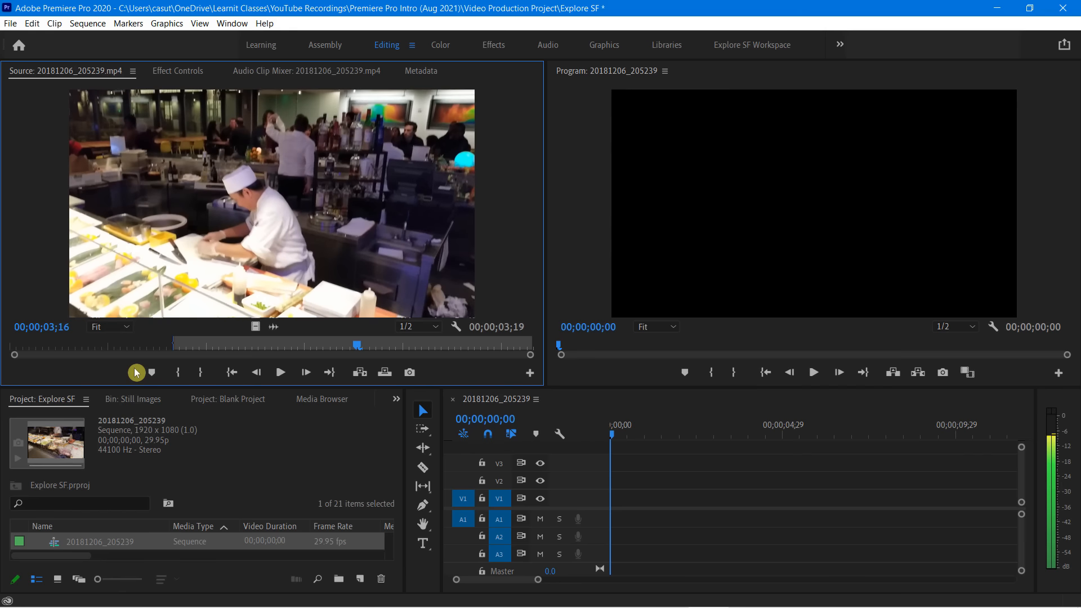
{"action": "key", "text": "Left"}
{"action": "key", "text": "Left"}
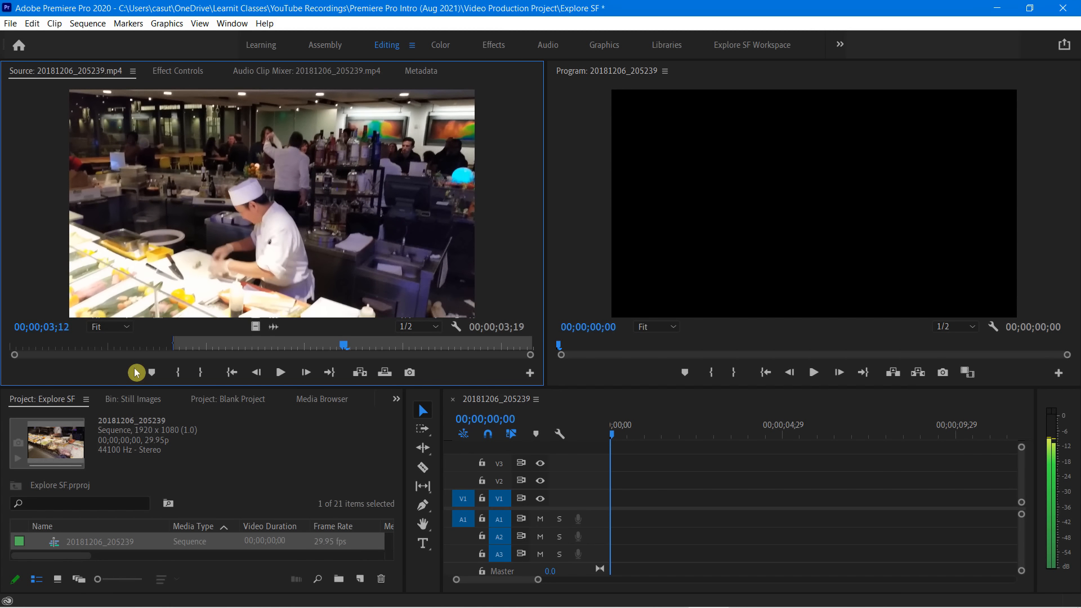
{"action": "key", "text": "Right"}
{"action": "key", "text": "Right"}
{"action": "key", "text": "Right"}
{"action": "key", "text": "Right"}
{"action": "key", "text": "Right"}
{"action": "key", "text": "Right"}
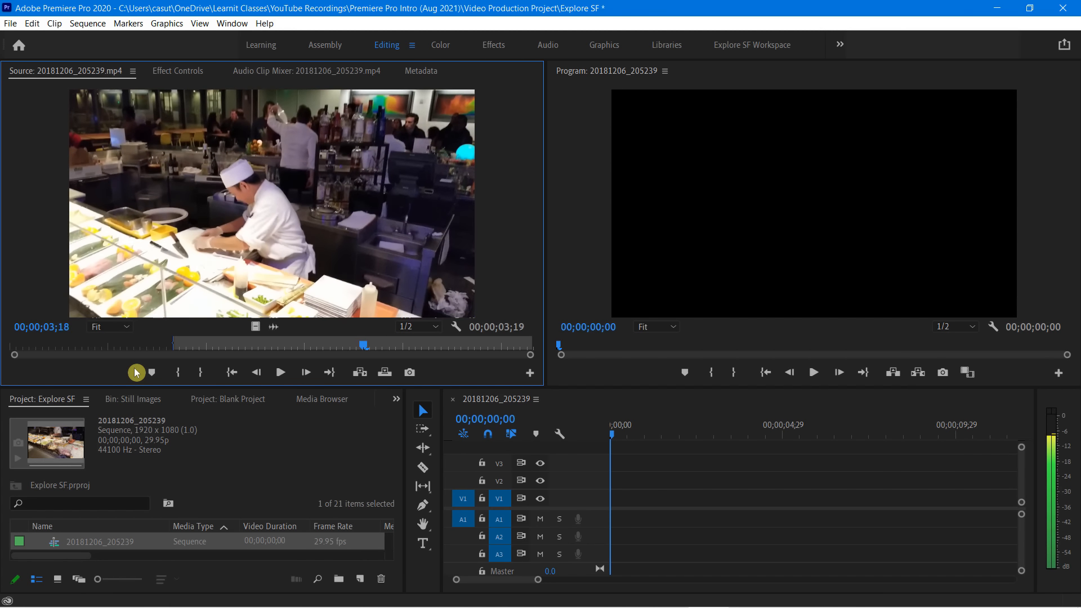
{"action": "key", "text": "Right"}
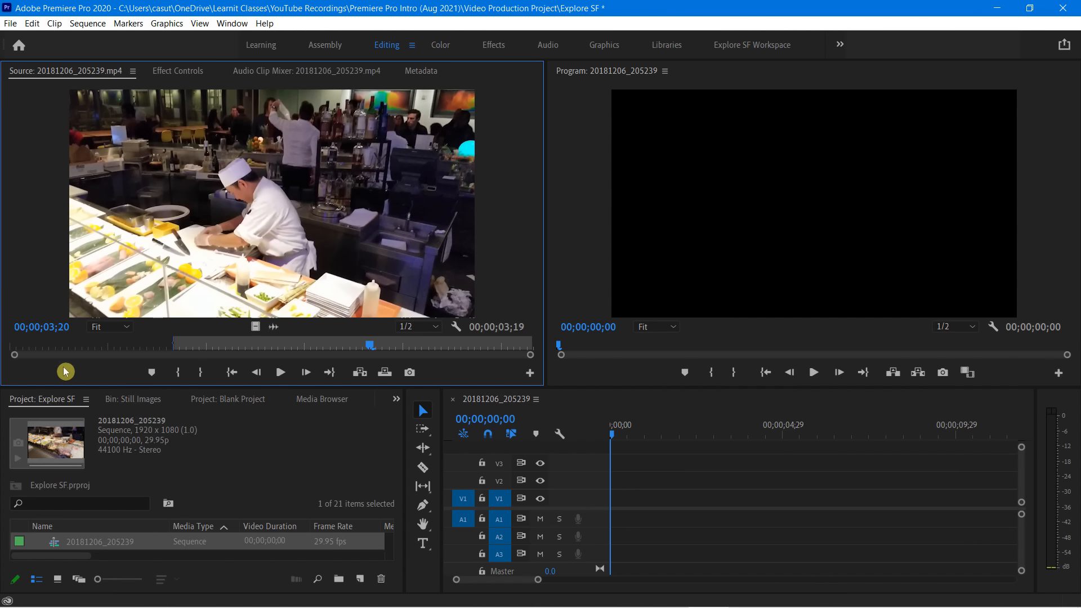
{"action": "key", "text": "o"}
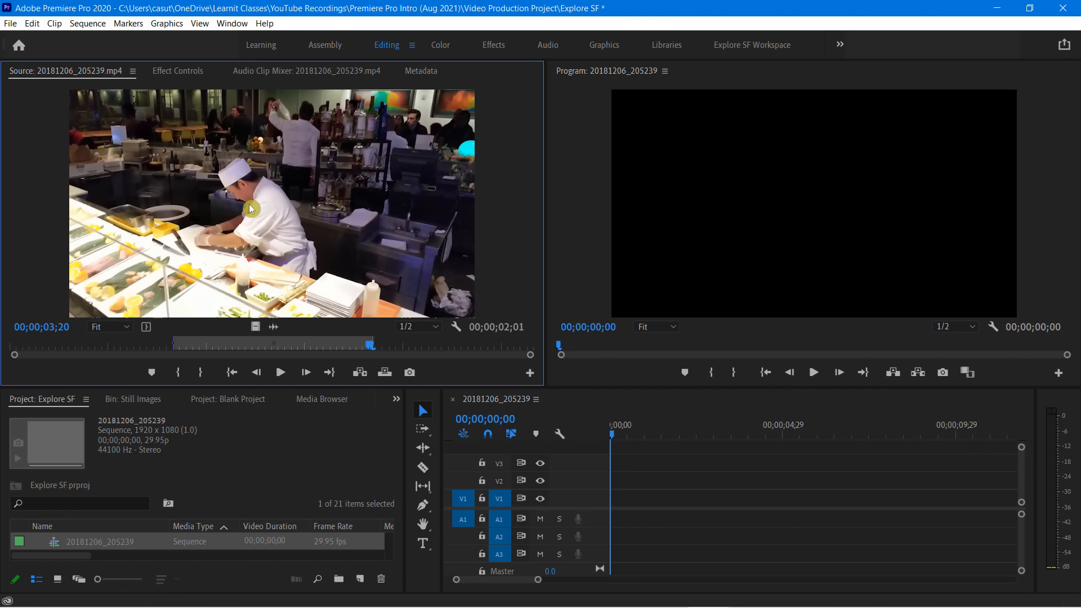
{"action": "left_click_drag", "start_coordinate": [248, 204], "coordinate": [614, 510]}
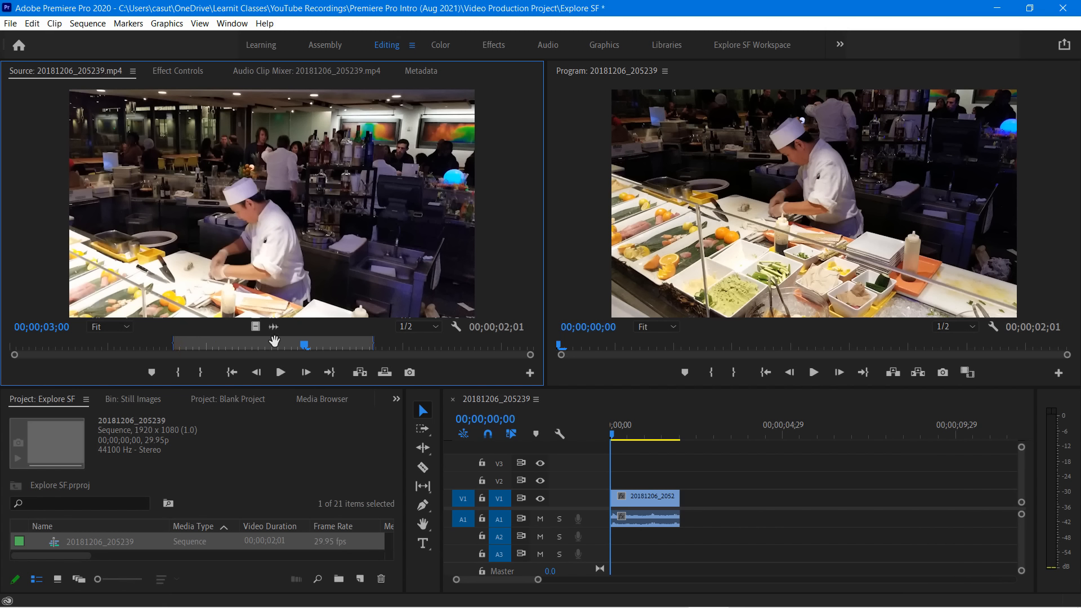
Widen the source clip's marked range, moving the In point near the clip's start and the Out point to 00;00;04;12
{"action": "left_click_drag", "start_coordinate": [275, 341], "coordinate": [262, 343]}
{"action": "left_click_drag", "start_coordinate": [172, 348], "coordinate": [256, 342]}
{"action": "left_click_drag", "start_coordinate": [156, 342], "coordinate": [78, 354]}
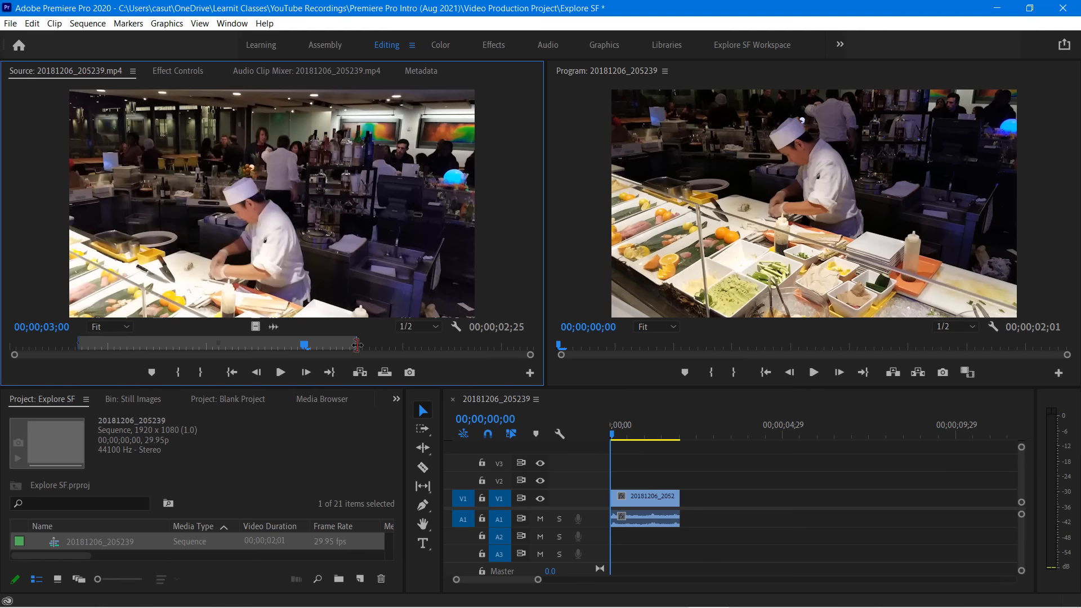
{"action": "left_click_drag", "start_coordinate": [357, 345], "coordinate": [400, 349]}
{"action": "left_click_drag", "start_coordinate": [420, 349], "coordinate": [445, 348]}
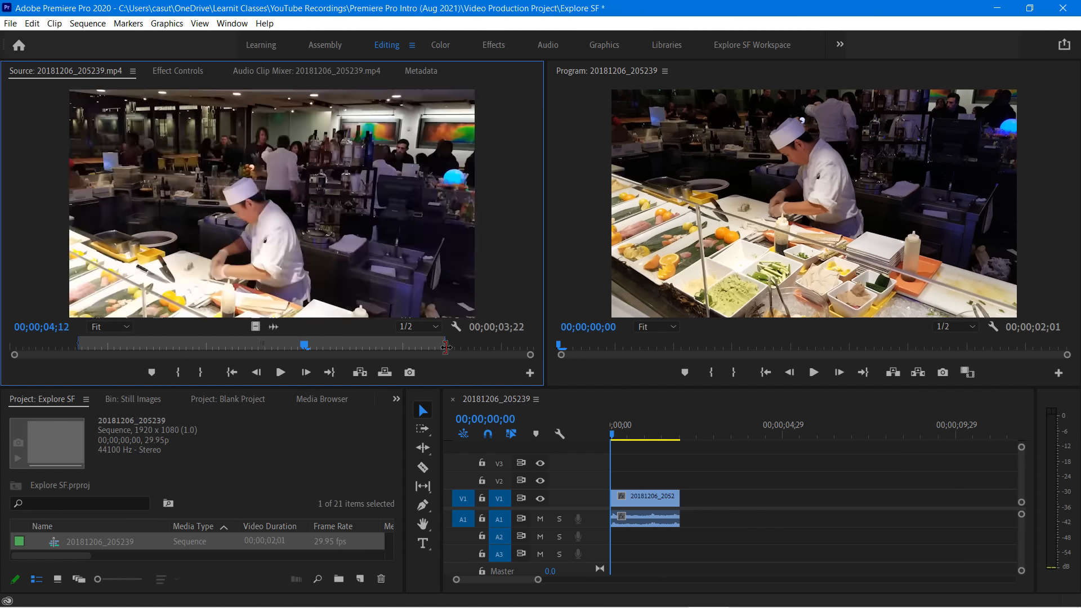
Delete the existing chef clip from the sequence and insert the marked source clip at the sequence's start
{"action": "left_click_drag", "start_coordinate": [683, 542], "coordinate": [636, 462]}
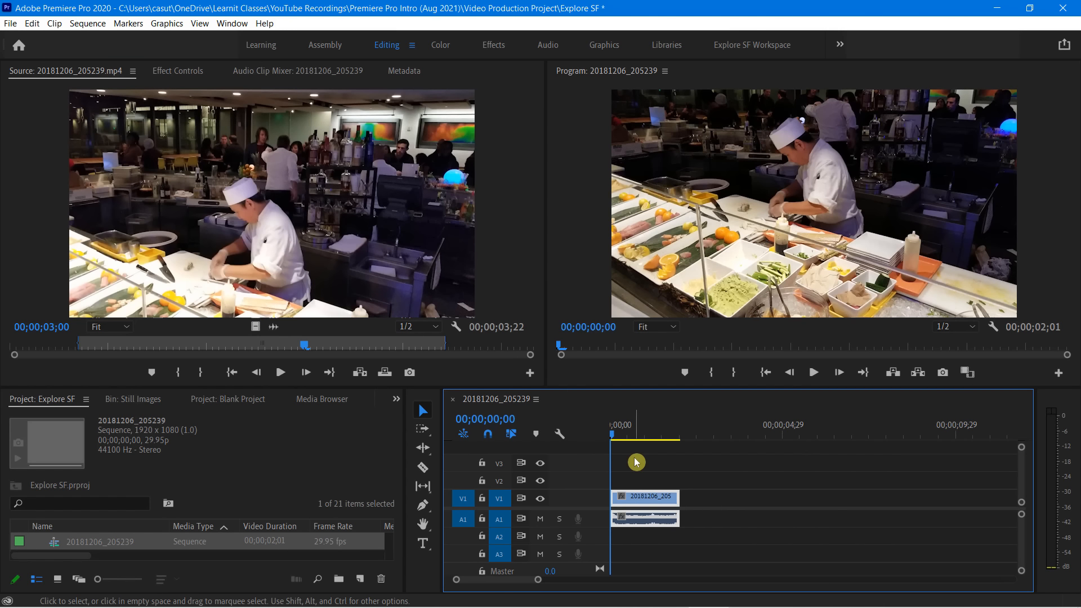
{"action": "key", "text": "Delete"}
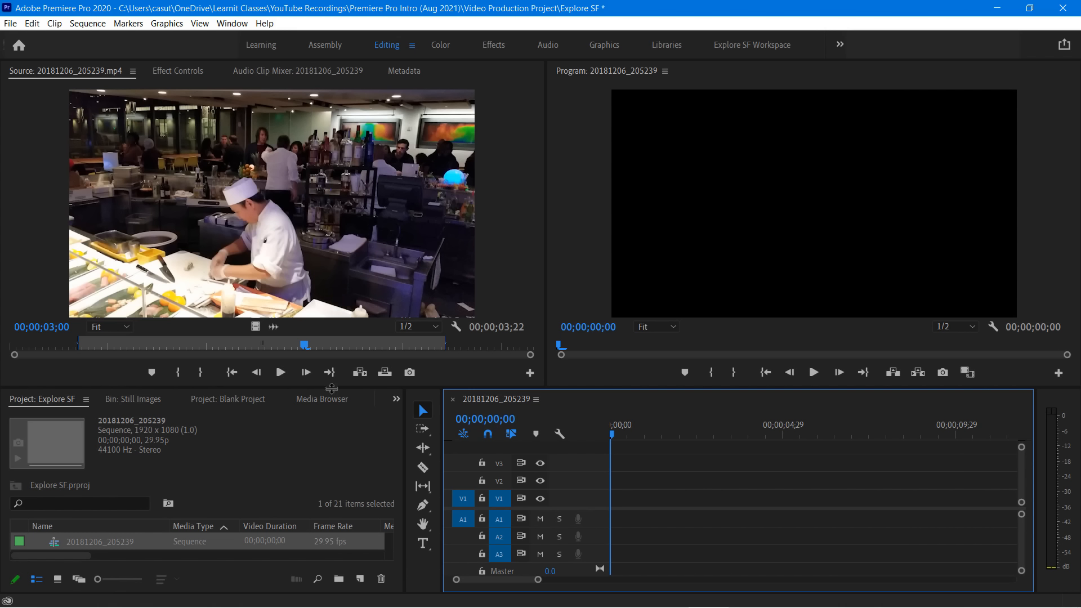
{"action": "left_click", "coordinate": [359, 374]}
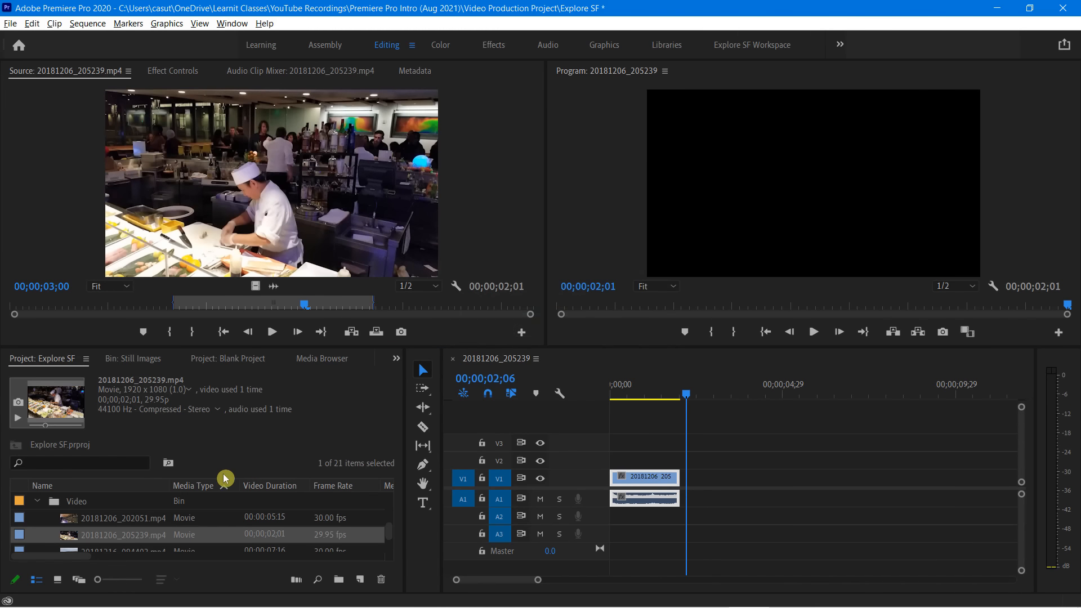
Open 20181206_202051.mp4 in the Source monitor, clear its In point, and mark a new range from 00:00:00:23 to 00:00:02:29
{"action": "double_click", "coordinate": [107, 519]}
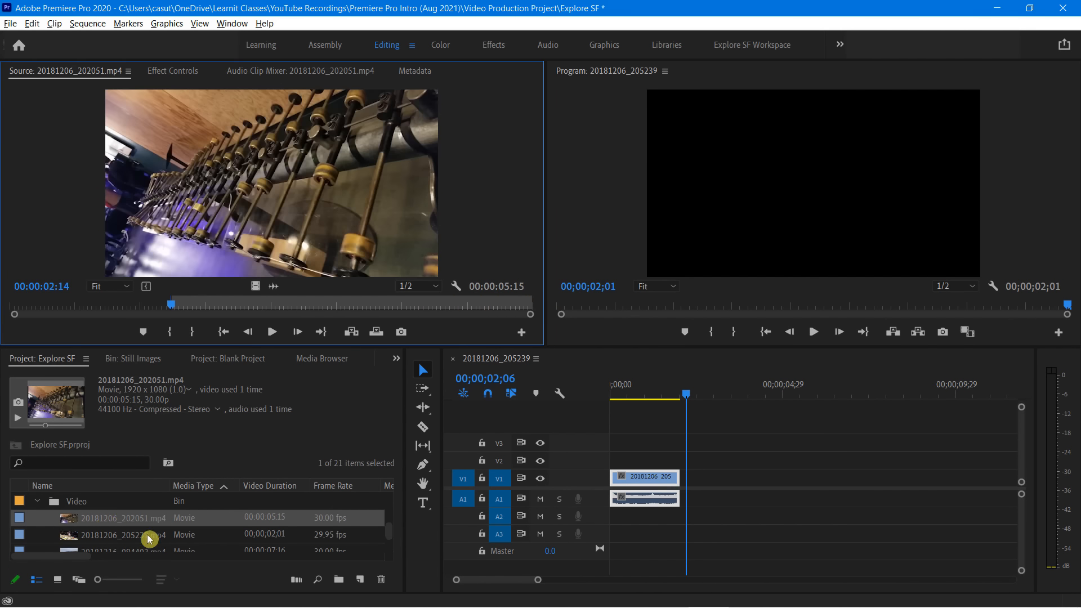
{"action": "right_click", "coordinate": [225, 302]}
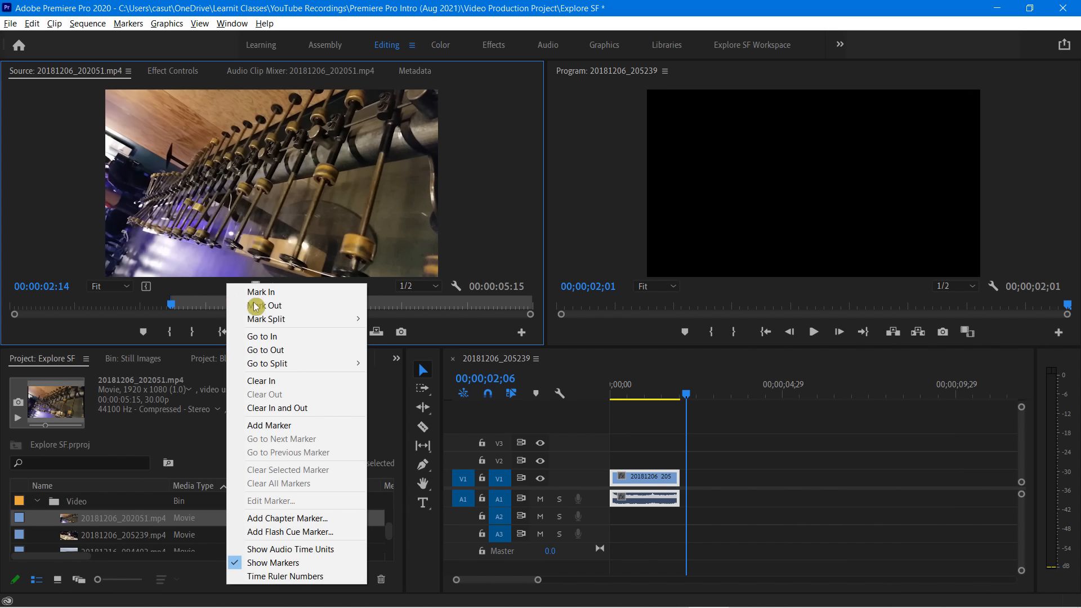
{"action": "left_click", "coordinate": [284, 380]}
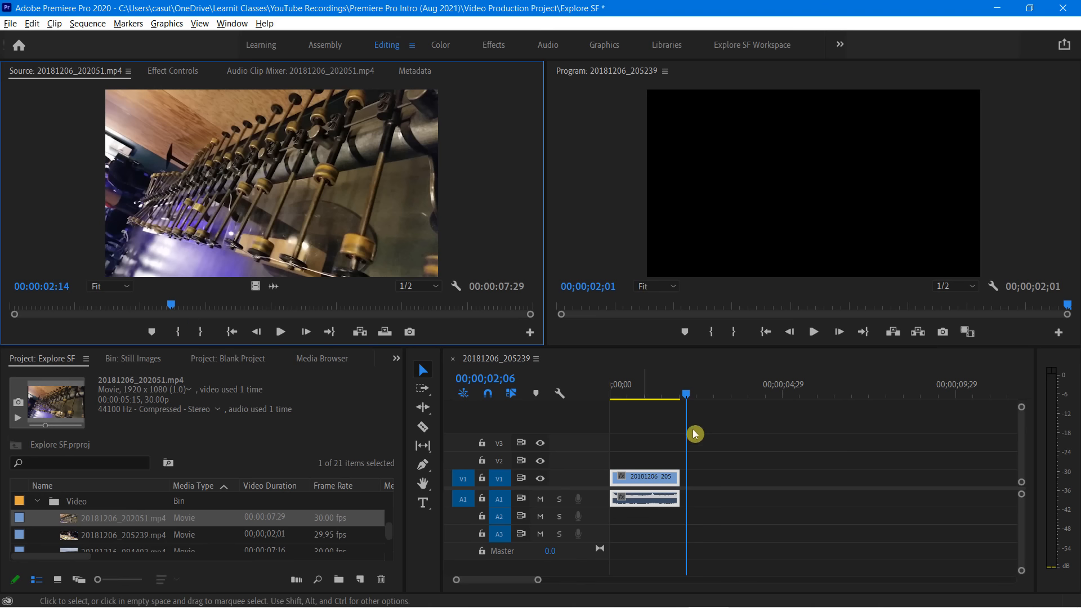
{"action": "left_click_drag", "start_coordinate": [183, 308], "coordinate": [72, 315]}
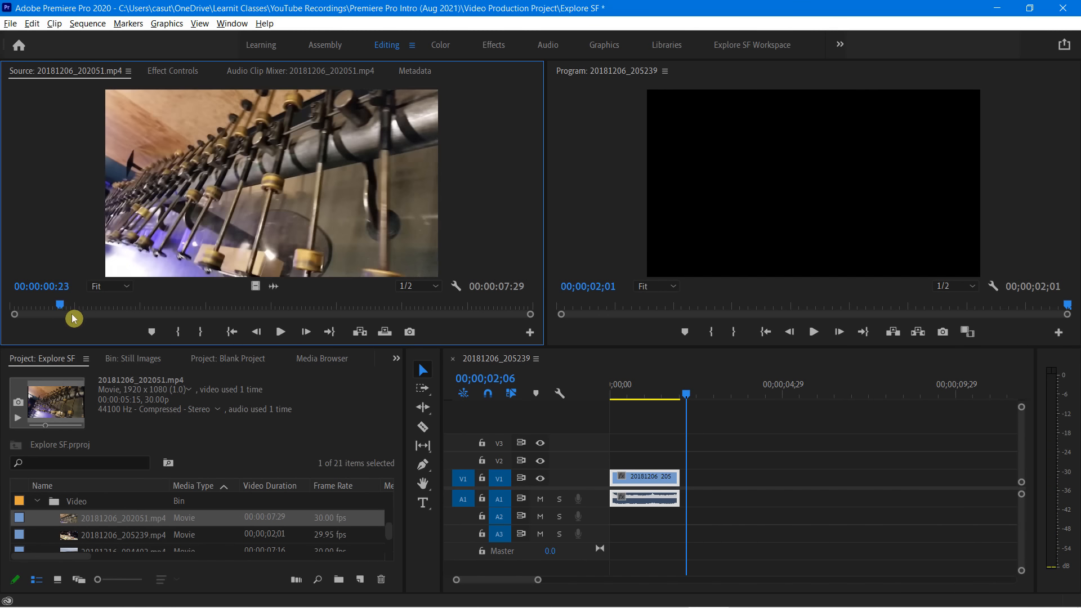
{"action": "key", "text": "i"}
{"action": "left_click_drag", "start_coordinate": [176, 306], "coordinate": [206, 312]}
{"action": "key", "text": "o"}
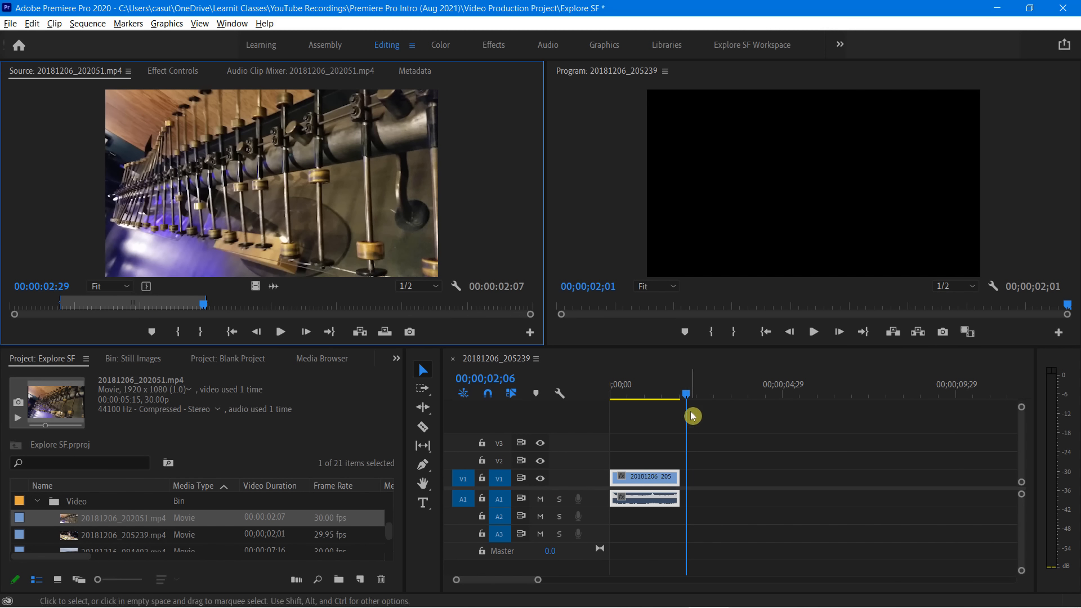
Try inserting the marked clip at 00;00;02;06 and at the first clip's end at 00;00;02;01, undoing each insertion
{"action": "left_click", "coordinate": [360, 333]}
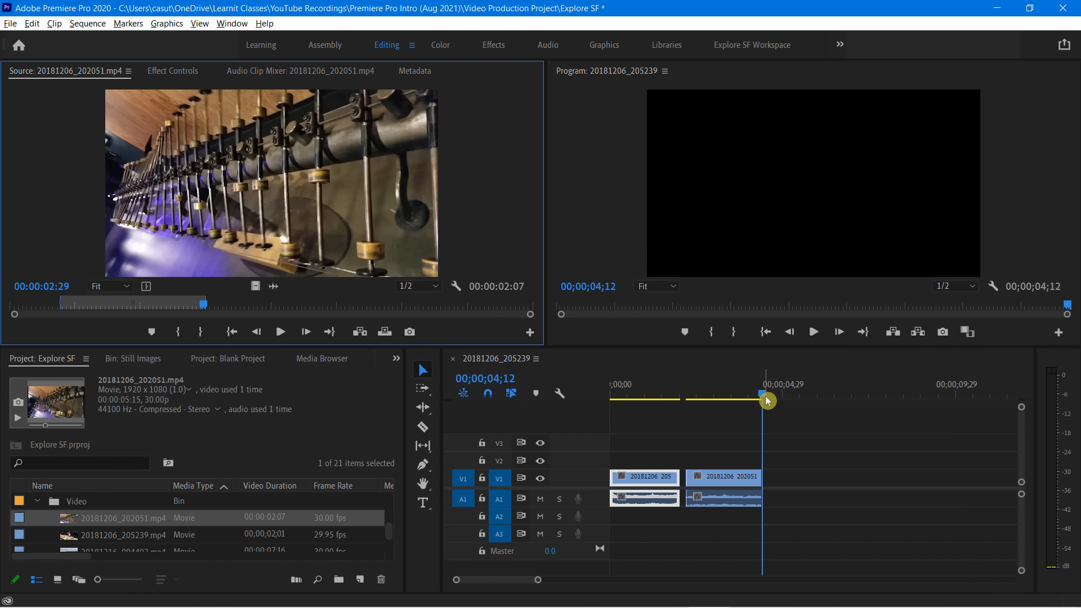
{"action": "key", "text": "ctrl+z"}
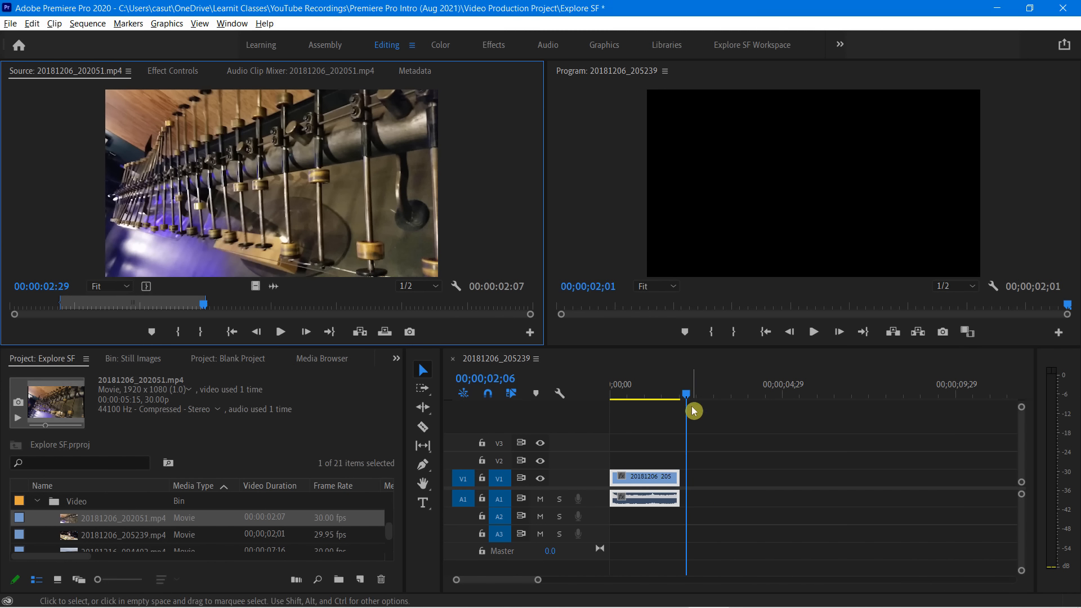
{"action": "left_click_drag", "start_coordinate": [687, 399], "coordinate": [684, 420]}
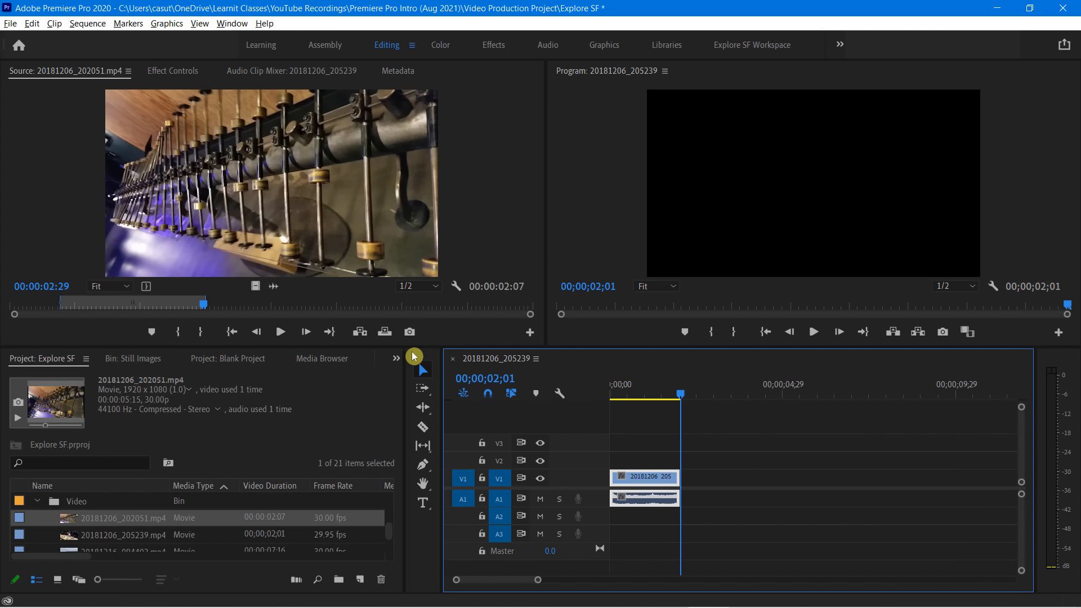
{"action": "left_click", "coordinate": [360, 335]}
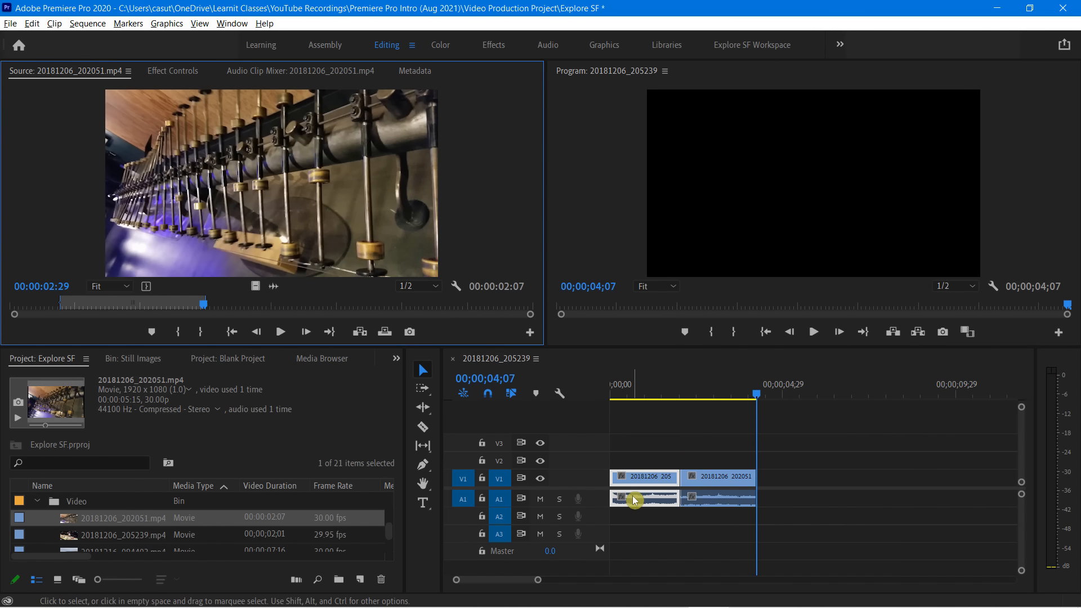
{"action": "key", "text": "ctrl+z"}
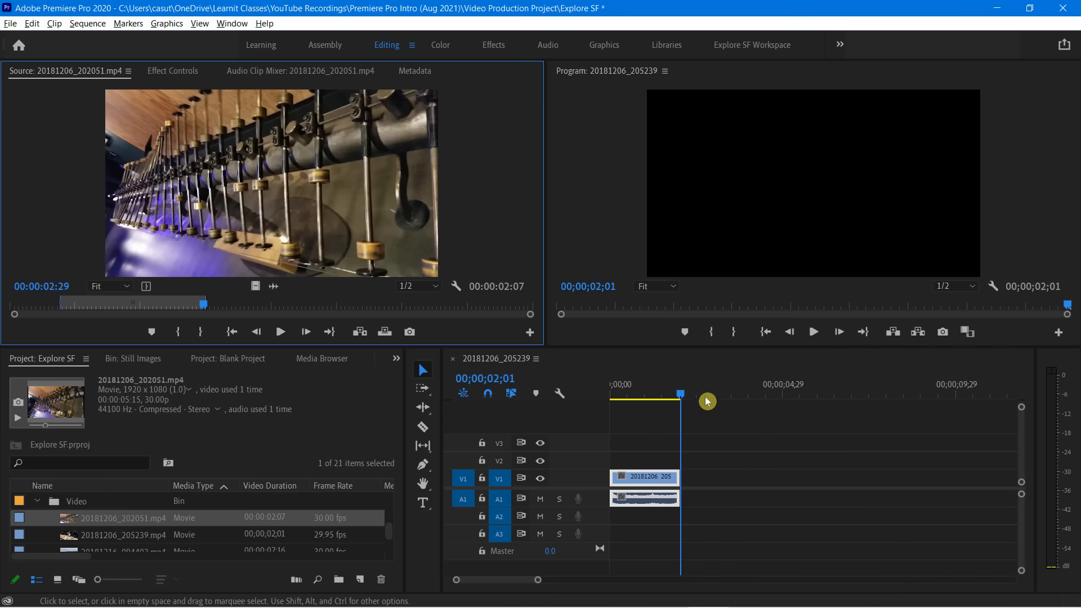
Try inserting the marked clip at the sequence's start, ahead of the chef clip, and undo the insertion
{"action": "left_click_drag", "start_coordinate": [681, 396], "coordinate": [595, 410]}
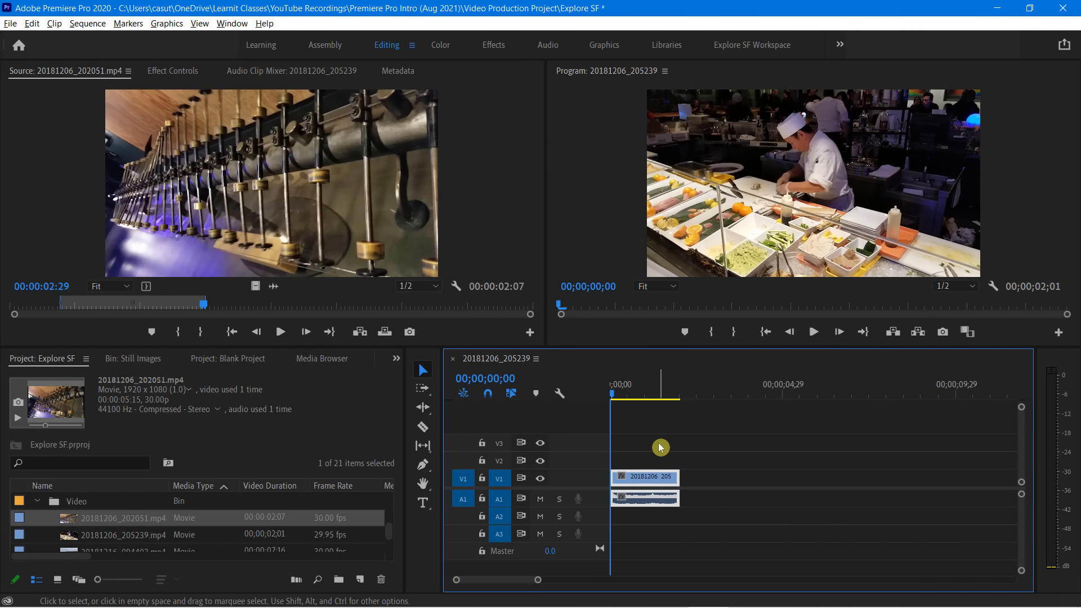
{"action": "left_click", "coordinate": [361, 334]}
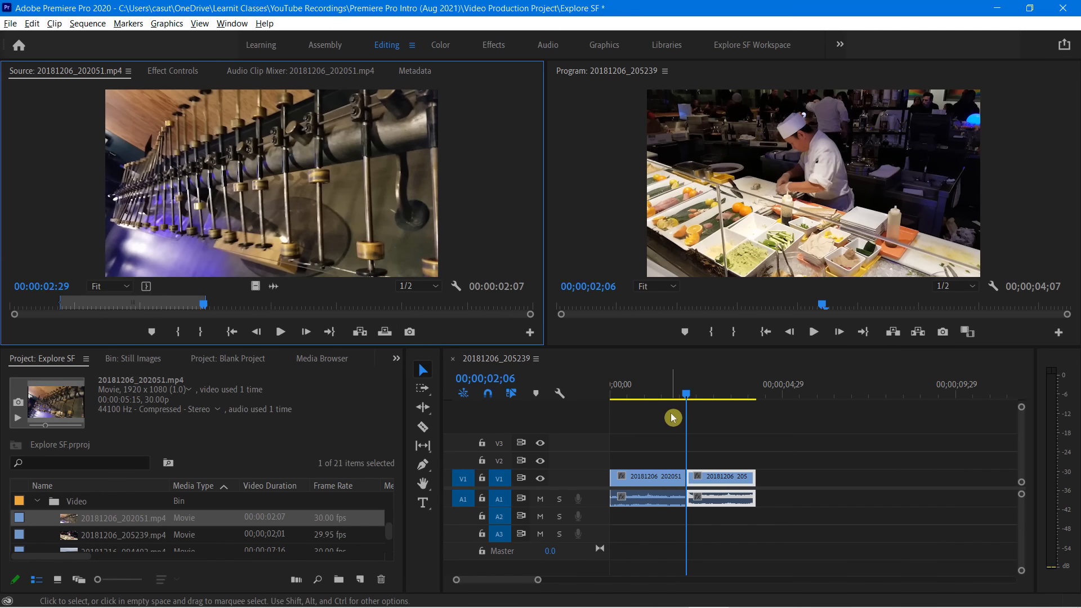
{"action": "key", "text": "ctrl+z"}
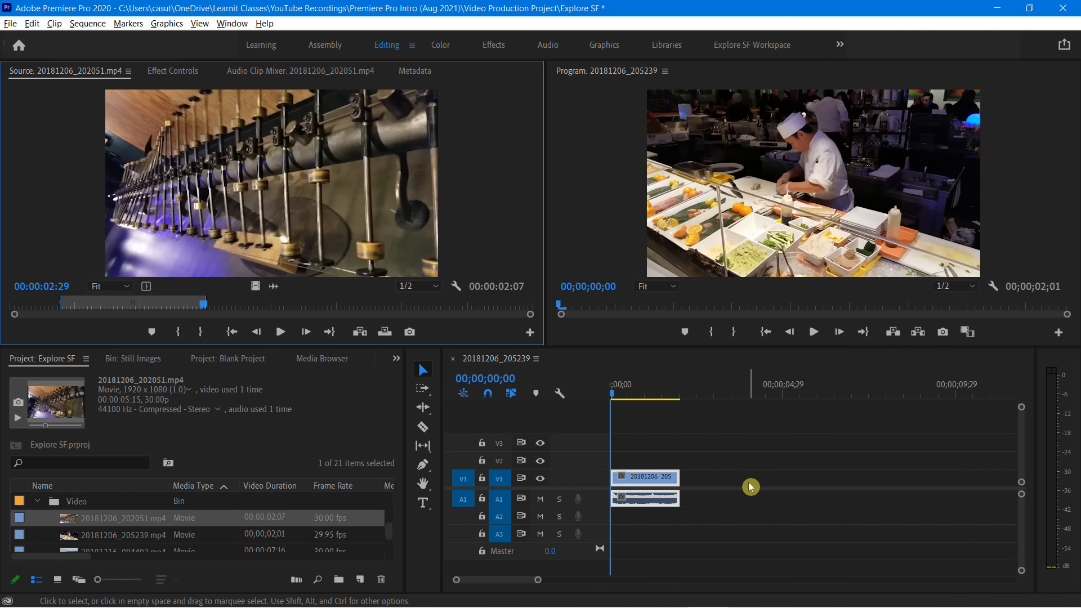
Try overwriting the chef clip from the sequence's start with the marked source clip, and undo the overwrite
{"action": "left_click", "coordinate": [385, 334]}
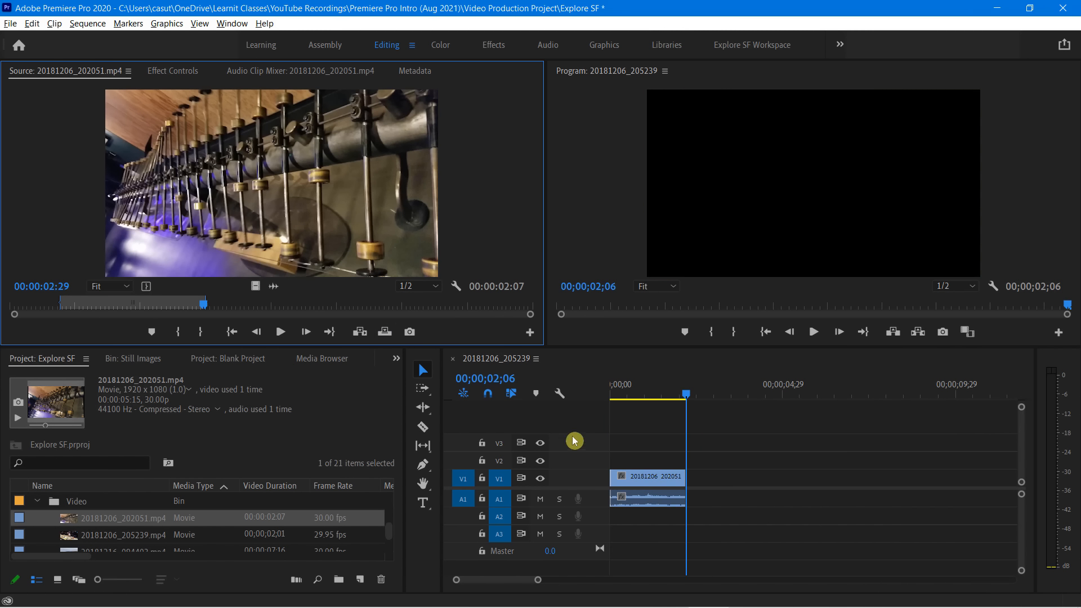
{"action": "left_click_drag", "start_coordinate": [683, 401], "coordinate": [631, 410]}
{"action": "key", "text": "ctrl+z"}
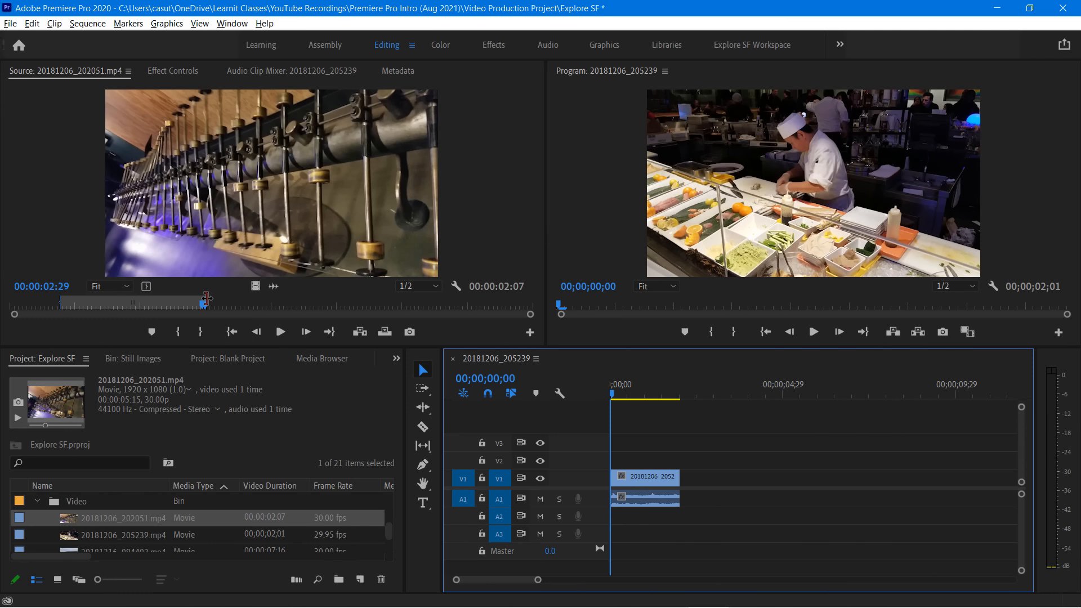
Shorten the marked source range to 12 frames, overwrite the sequence's start with it, and play back the result
{"action": "left_click_drag", "start_coordinate": [206, 298], "coordinate": [86, 307]}
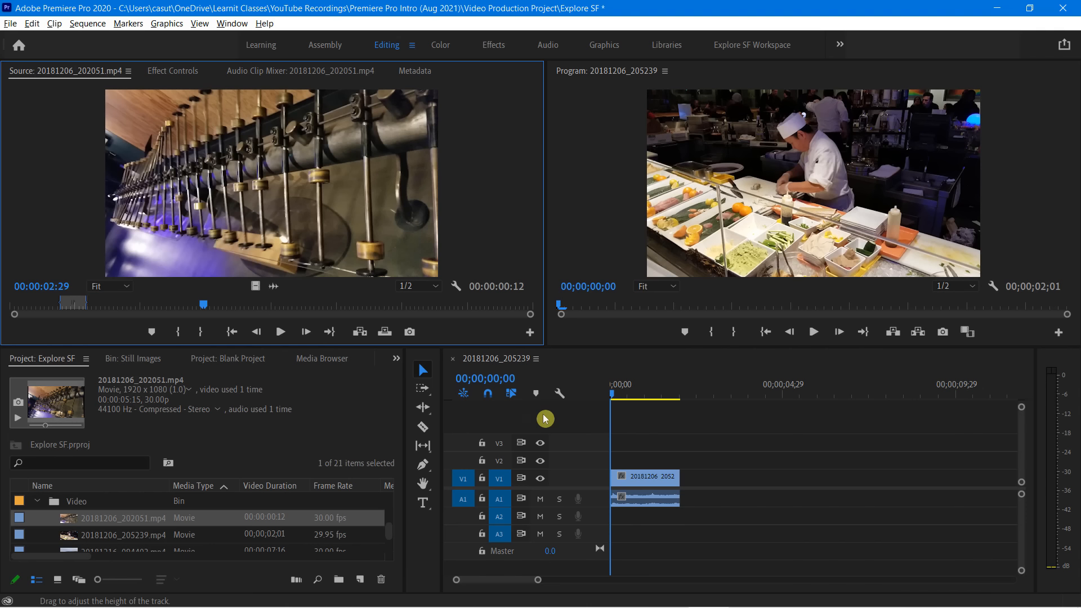
{"action": "left_click", "coordinate": [385, 332]}
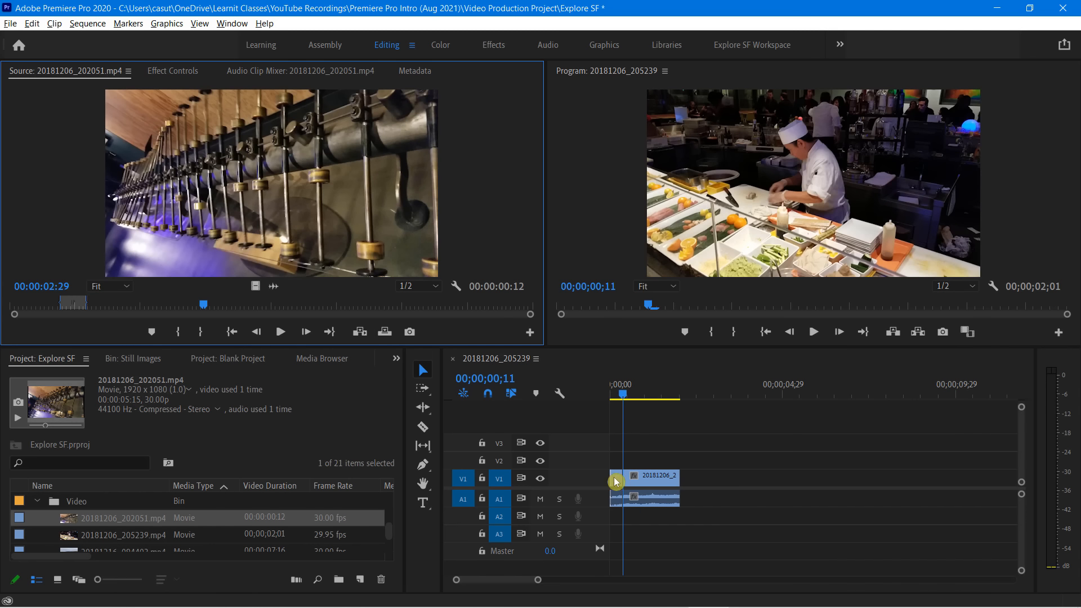
{"action": "left_click_drag", "start_coordinate": [629, 395], "coordinate": [610, 404]}
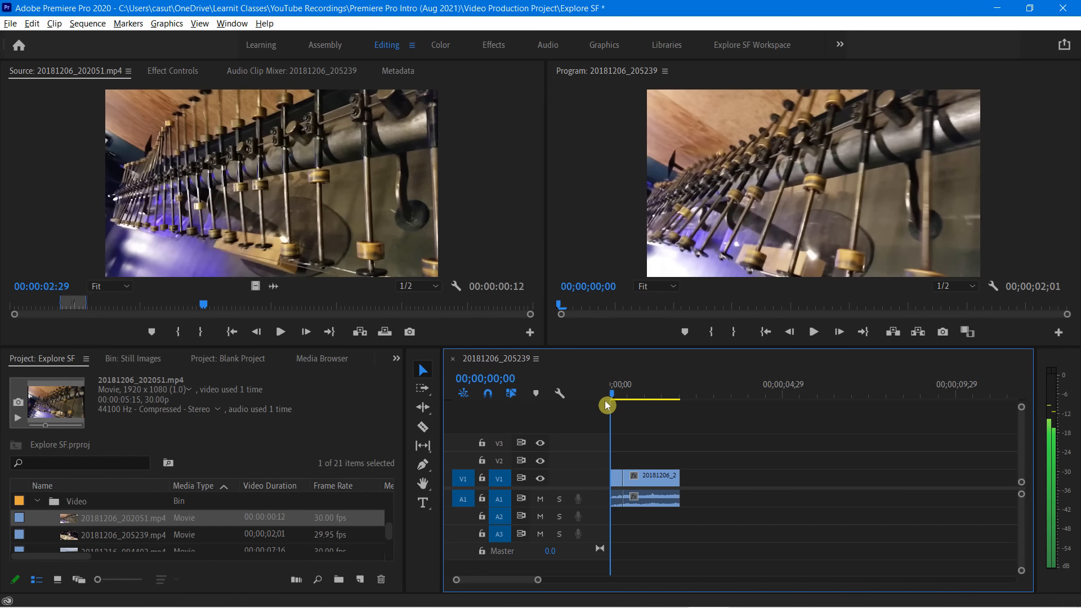
{"action": "key", "text": "space"}
{"action": "key", "text": "space"}
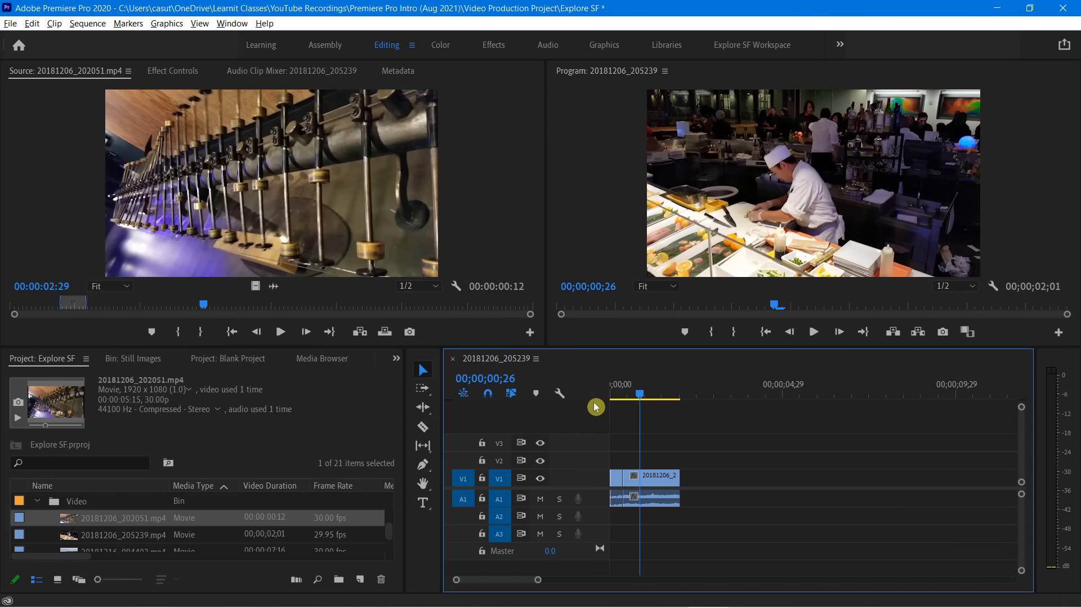
Shift the 12-frame marked range to a later part of the source clip and overwrite the sequence with it at 00;00;01;16
{"action": "left_click_drag", "start_coordinate": [644, 398], "coordinate": [662, 402]}
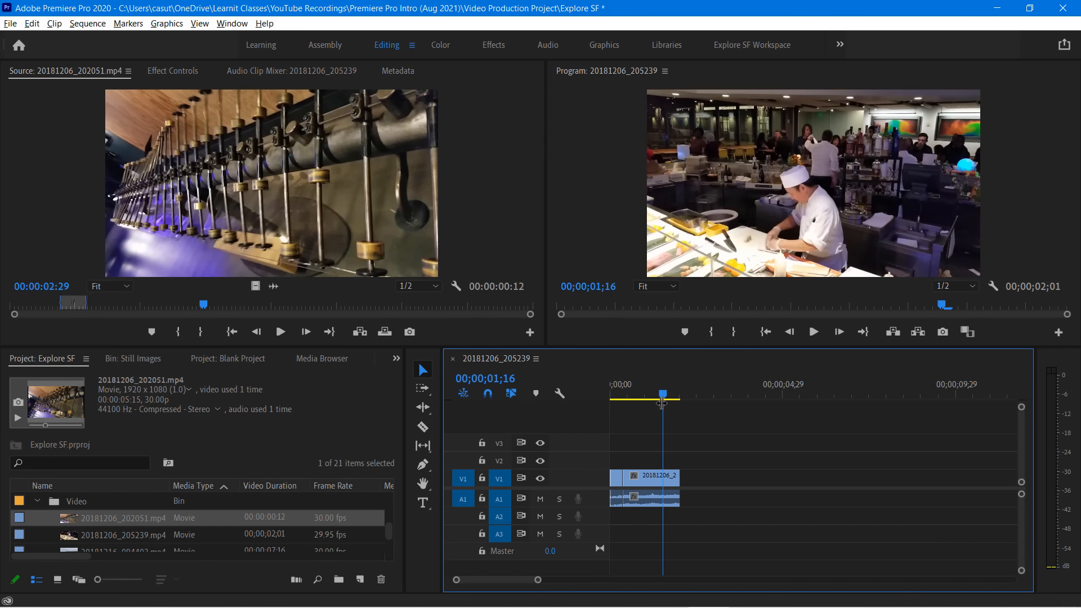
{"action": "left_click", "coordinate": [68, 311]}
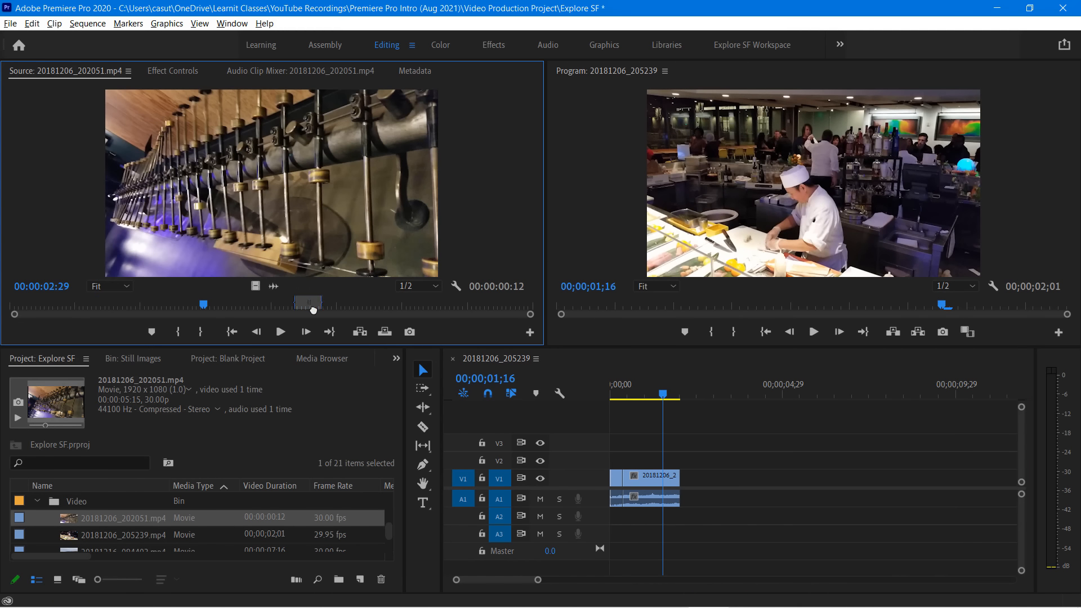
{"action": "left_click_drag", "start_coordinate": [364, 308], "coordinate": [402, 312]}
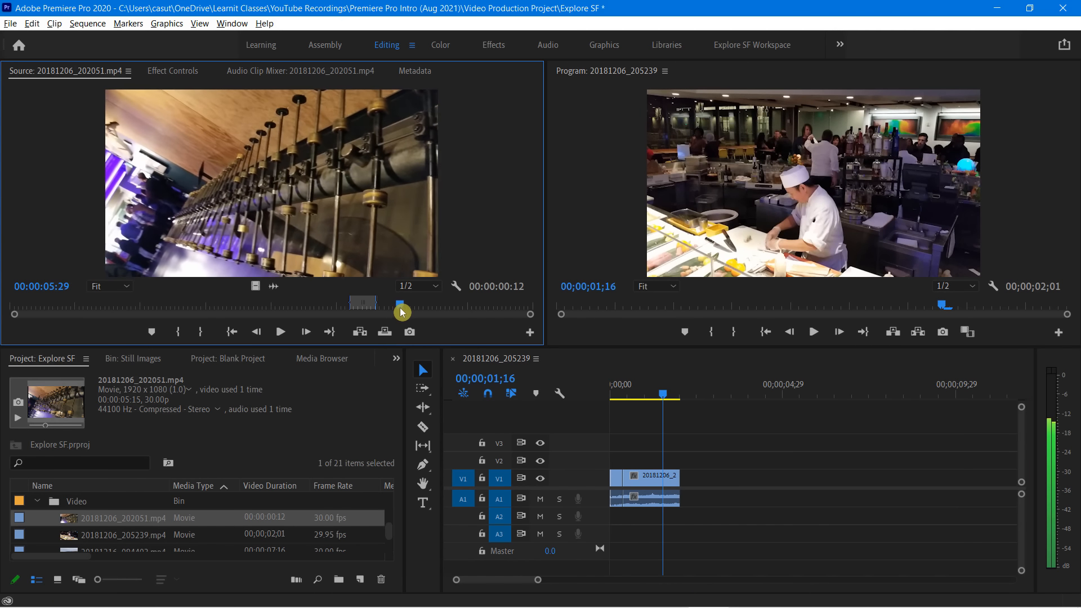
{"action": "left_click", "coordinate": [385, 334]}
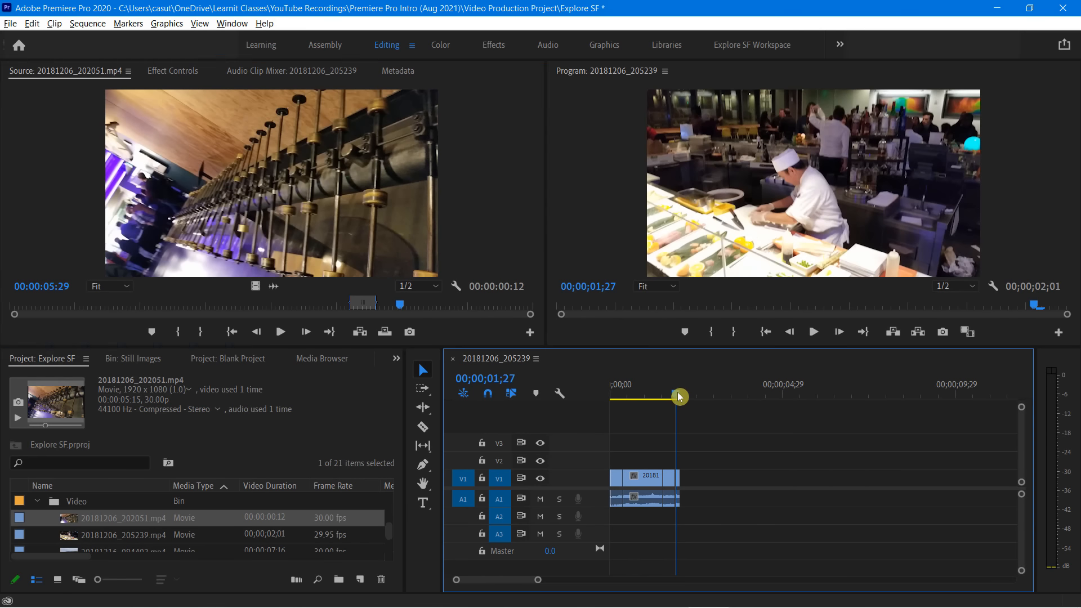
Remove the leftover sliver of the chef clip at the sequence's end and review the sequence from its start
{"action": "left_click_drag", "start_coordinate": [723, 341], "coordinate": [647, 345]}
{"action": "left_click_drag", "start_coordinate": [633, 399], "coordinate": [610, 403]}
{"action": "key", "text": "space"}
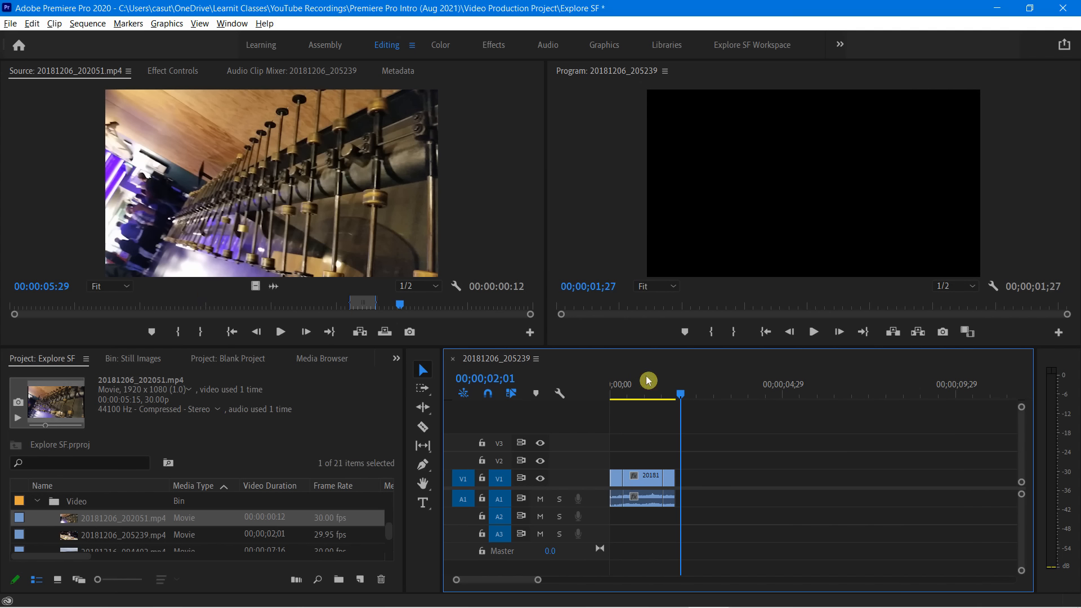
{"action": "left_click_drag", "start_coordinate": [683, 394], "coordinate": [653, 400]}
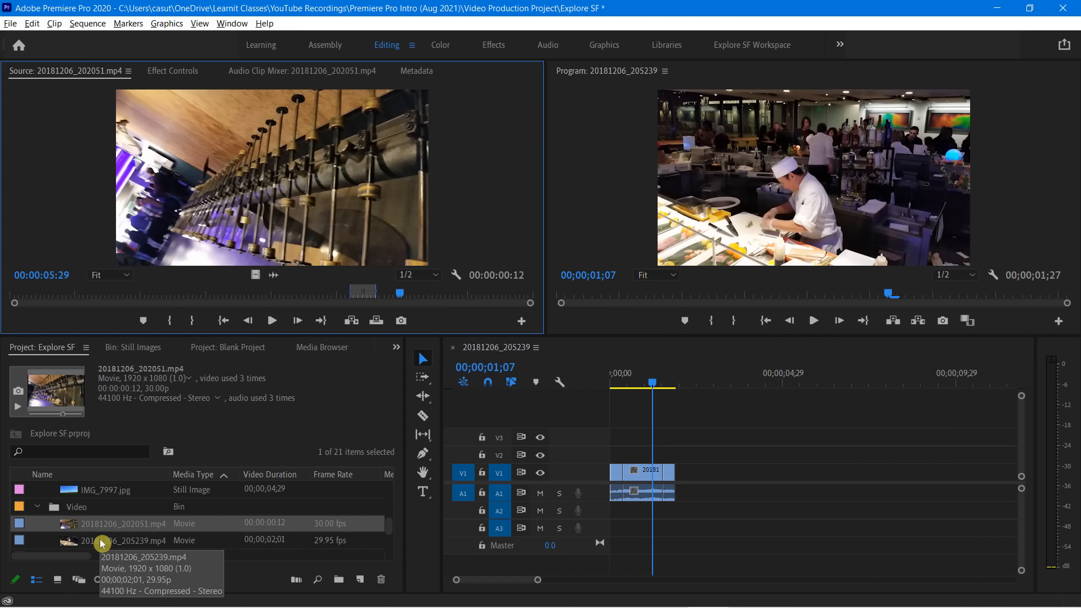
Export the frame at 00;00;04;17 of source clip 20181206_205239.mp4 as a JPEG named Sushi Chef into the Stills folder
{"action": "double_click", "coordinate": [101, 542]}
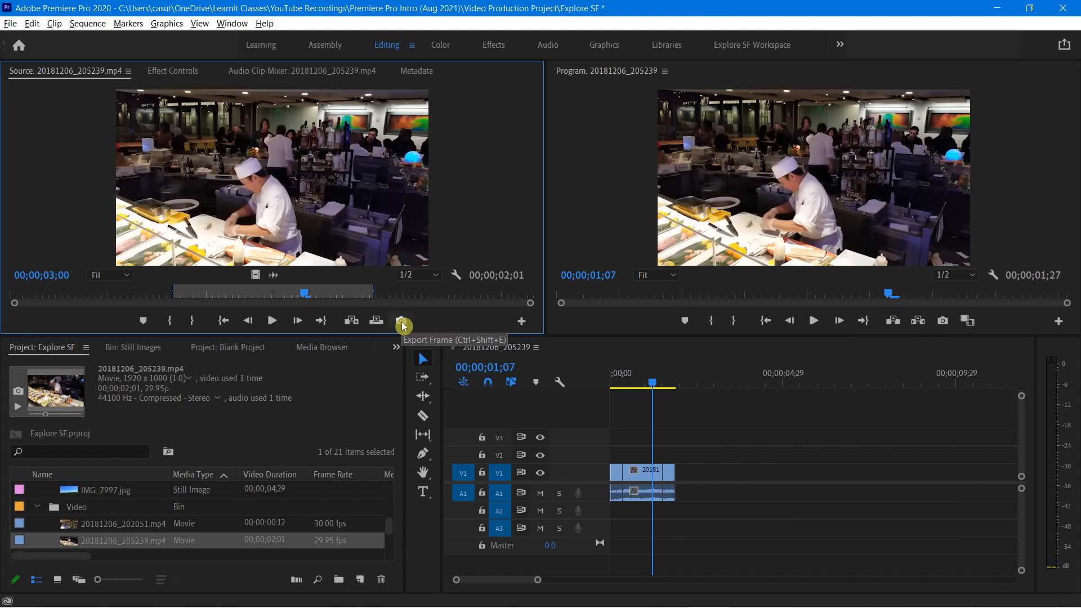
{"action": "left_click_drag", "start_coordinate": [307, 296], "coordinate": [462, 297]}
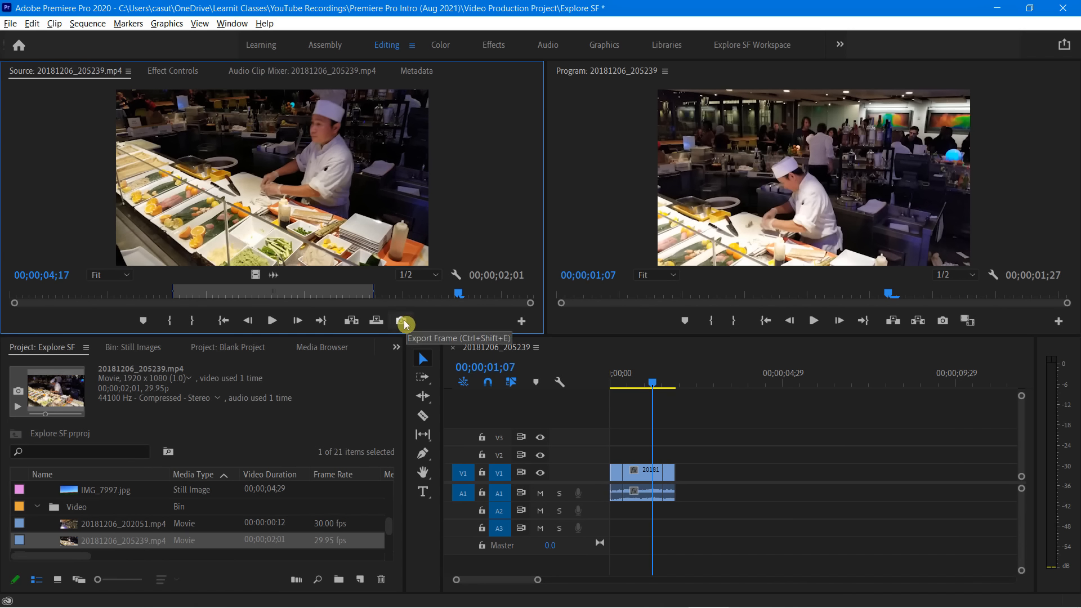
{"action": "left_click", "coordinate": [403, 321]}
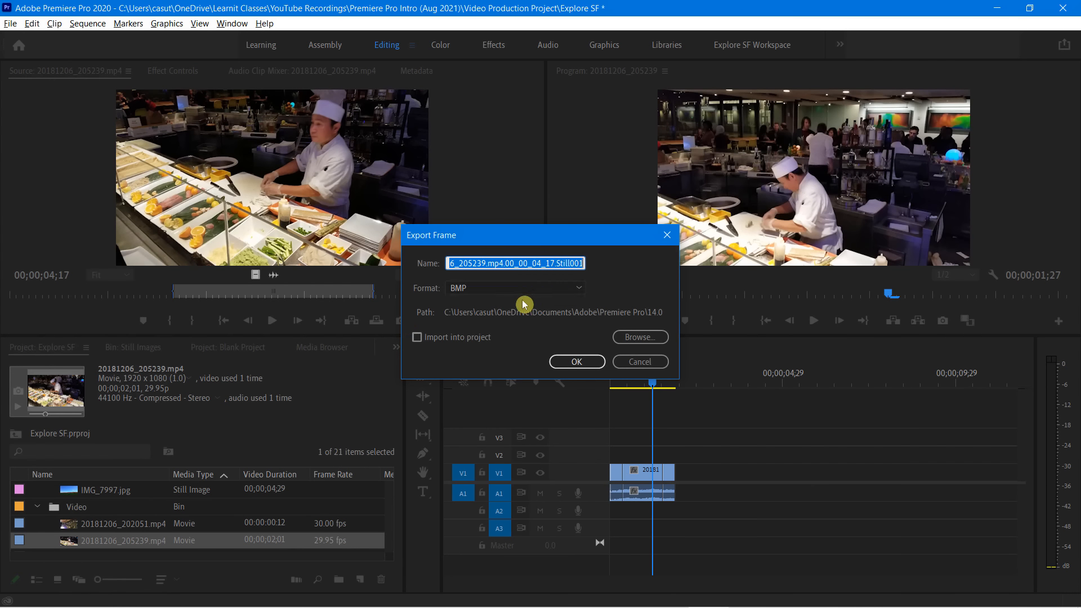
{"action": "type", "text": "Sush"}
{"action": "type", "text": "i Chef"}
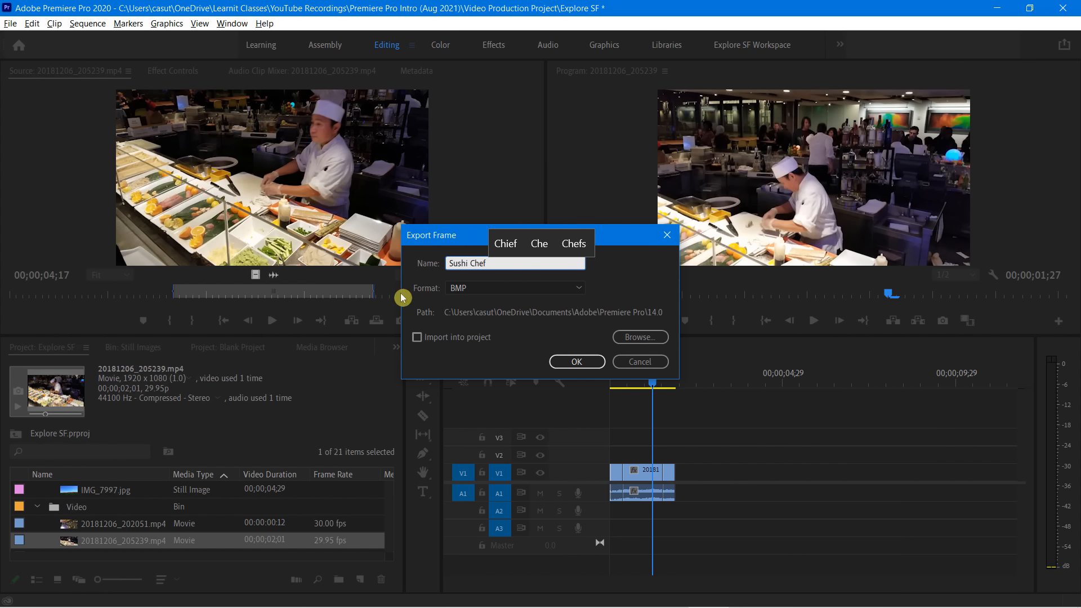
{"action": "left_click", "coordinate": [580, 290]}
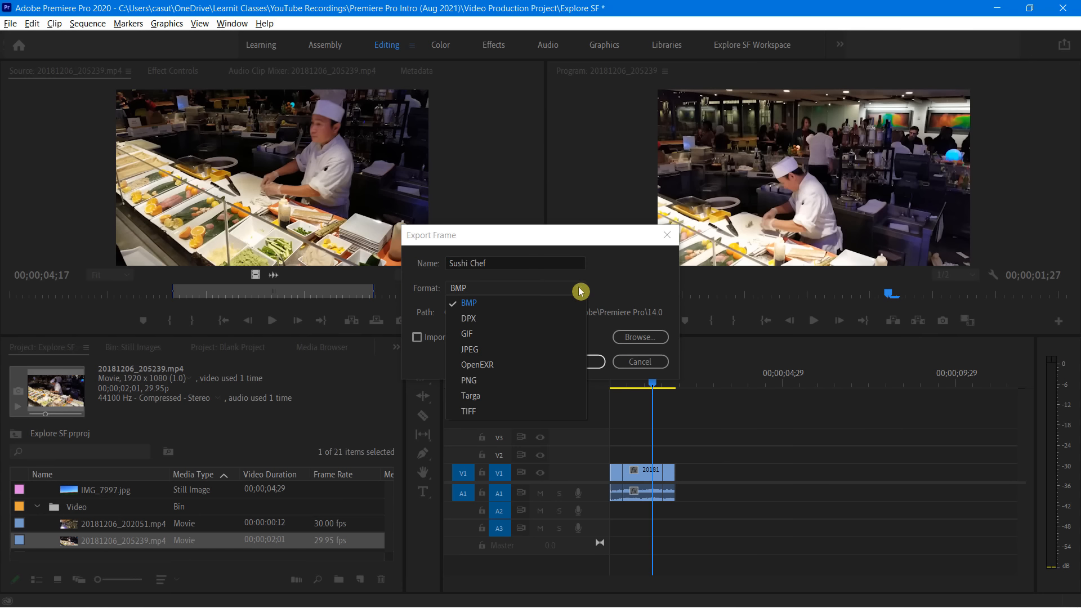
{"action": "left_click", "coordinate": [470, 350]}
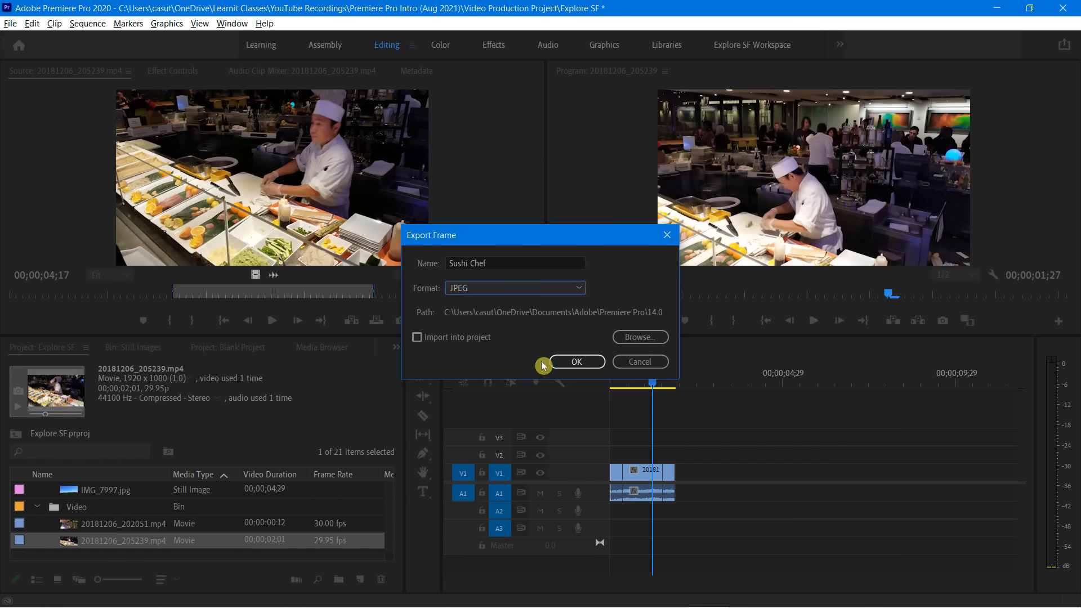
{"action": "left_click", "coordinate": [633, 339]}
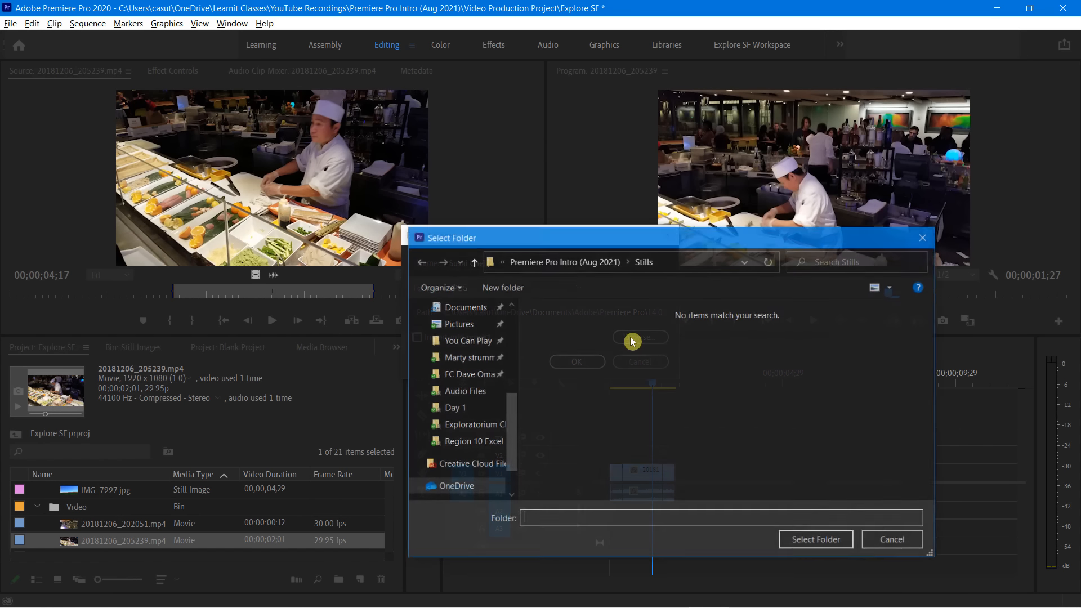
{"action": "left_click", "coordinate": [819, 540]}
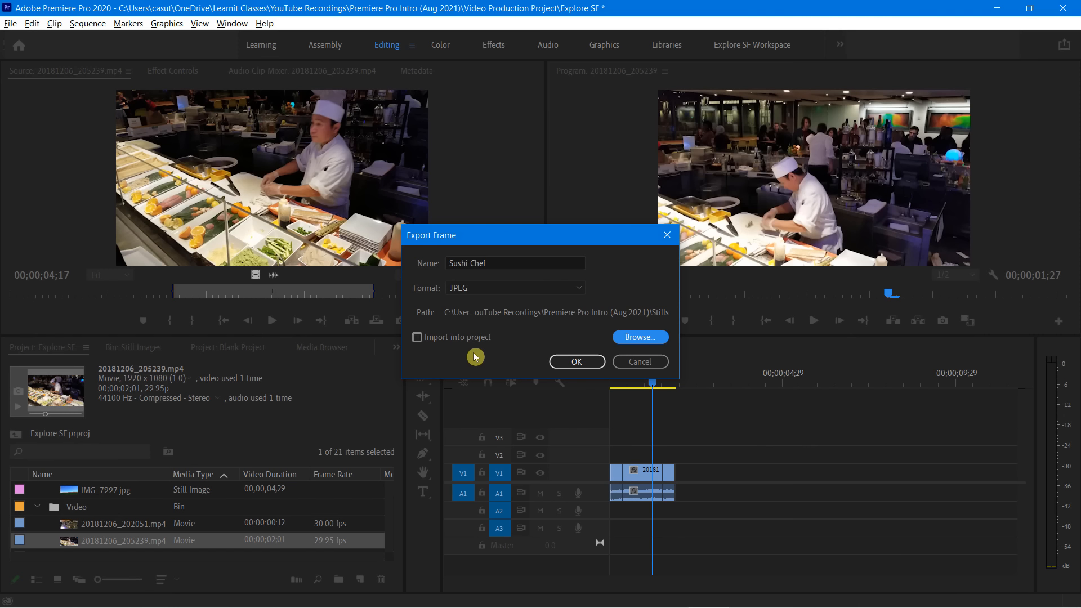
{"action": "left_click", "coordinate": [578, 361]}
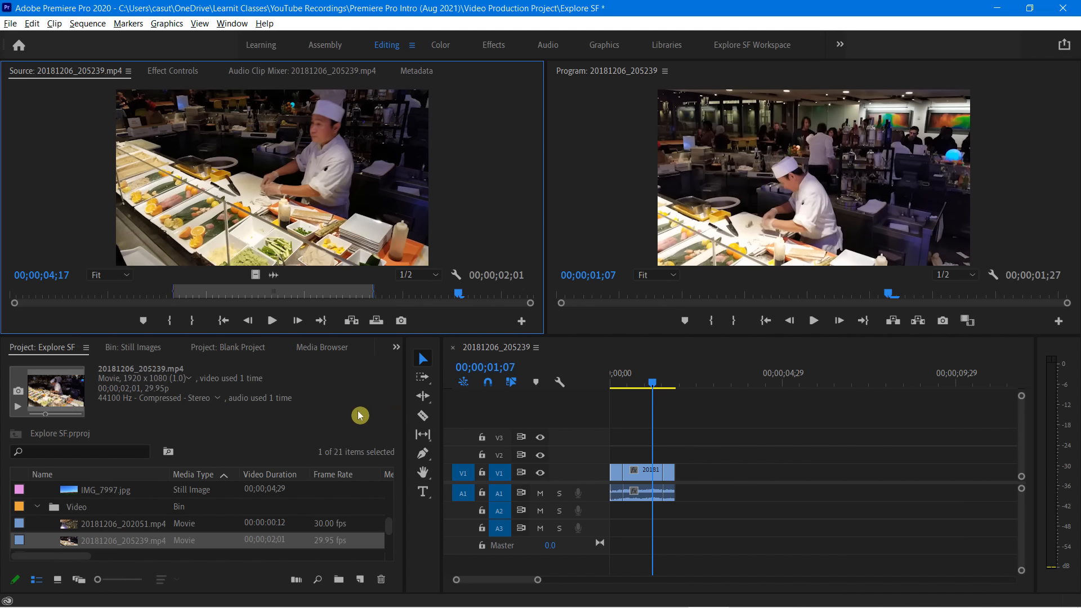
Switch to File Explorer, view the exported Sushi Chef image in the Stills folder, and return to Premiere Pro
{"action": "key", "text": "alt+Tab"}
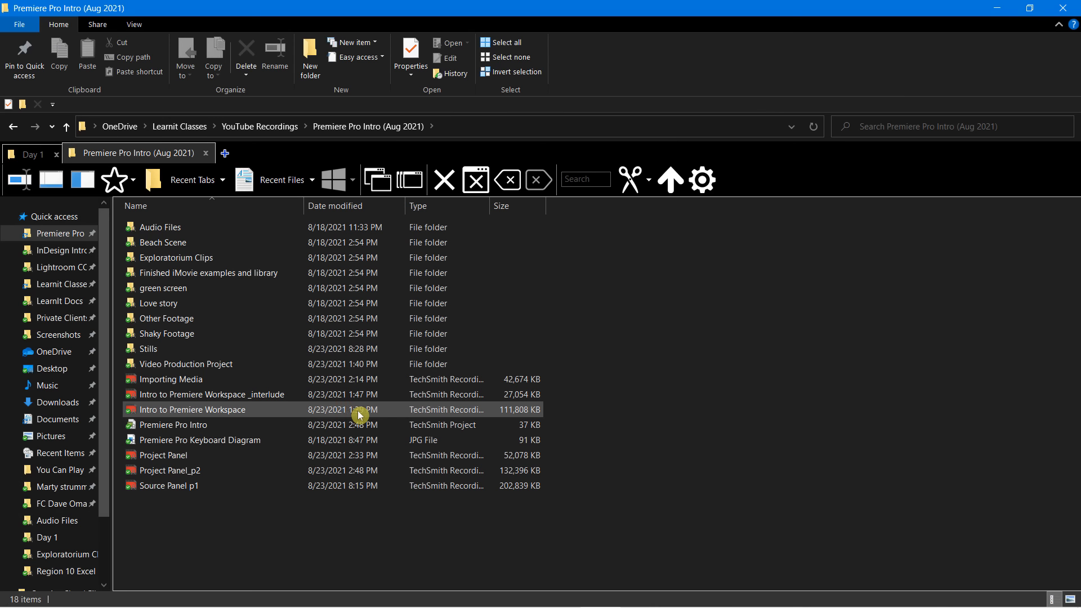
{"action": "double_click", "coordinate": [163, 355]}
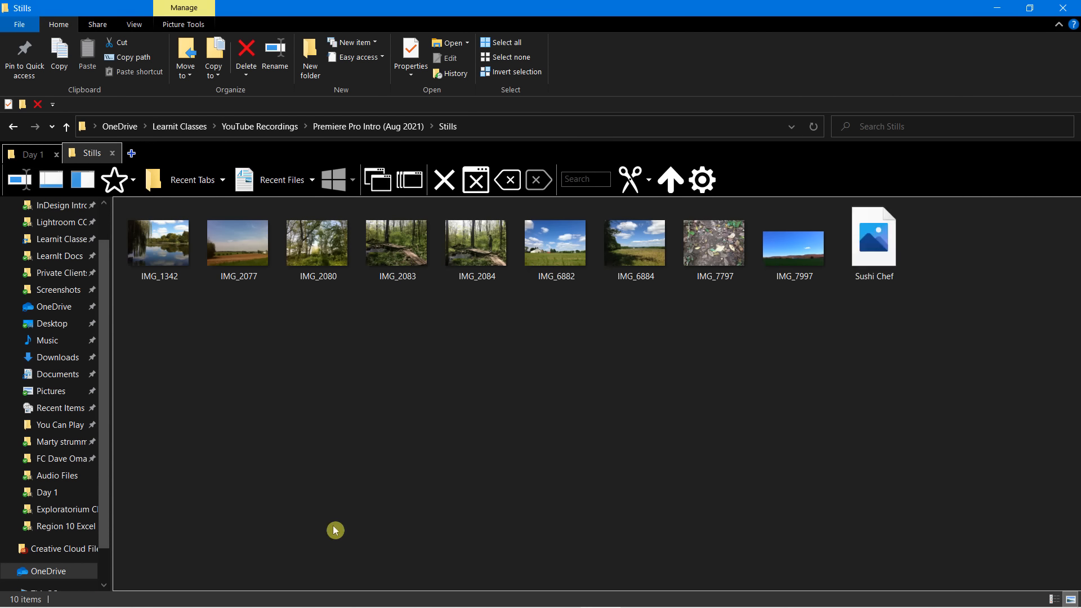
{"action": "double_click", "coordinate": [886, 290]}
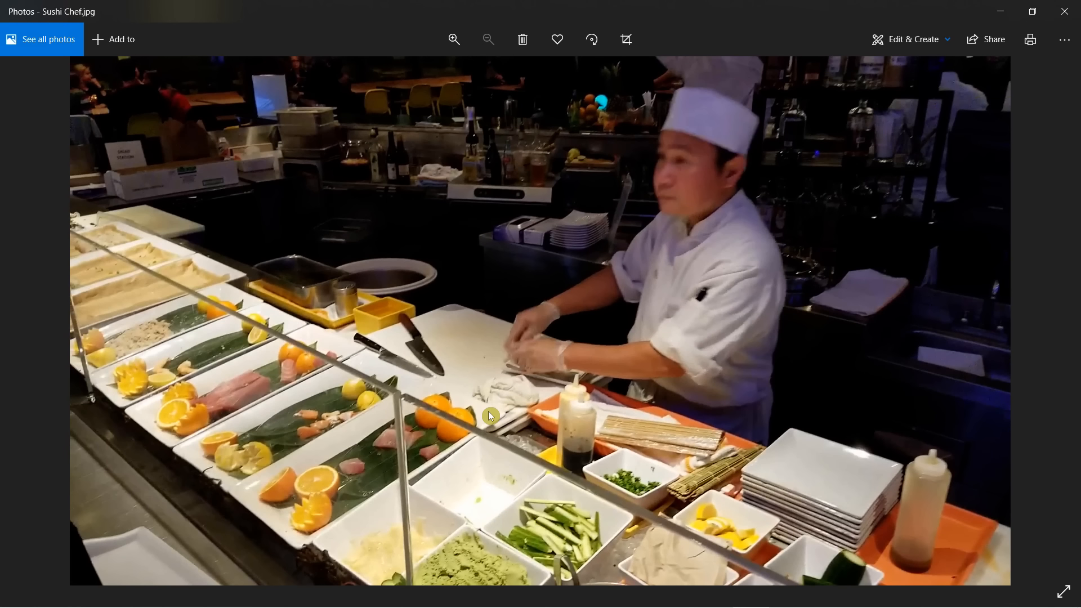
{"action": "left_click", "coordinate": [1069, 17]}
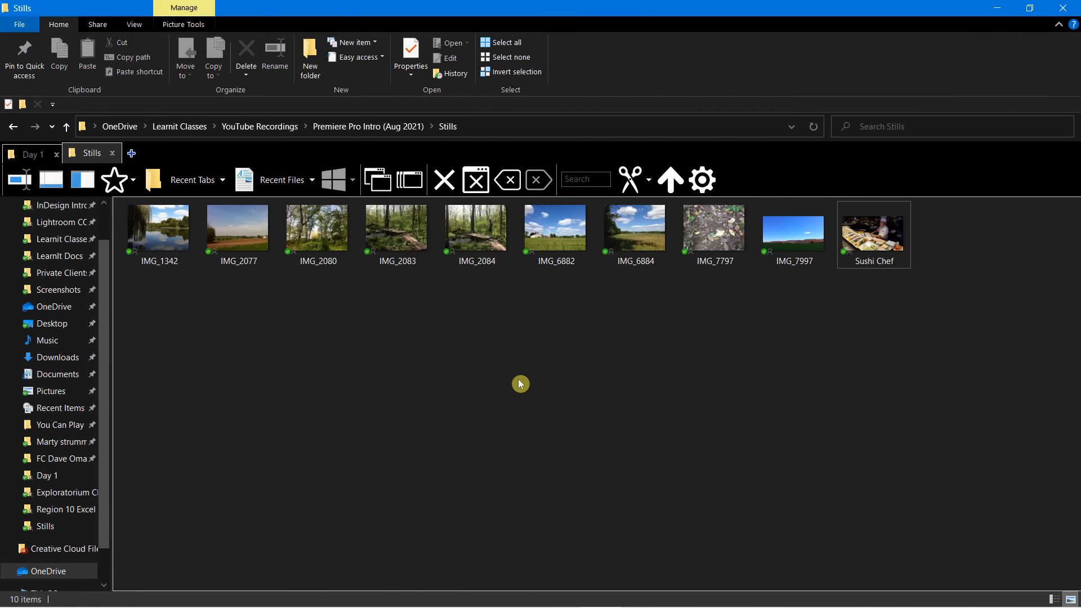
{"action": "key", "text": "alt+Tab"}
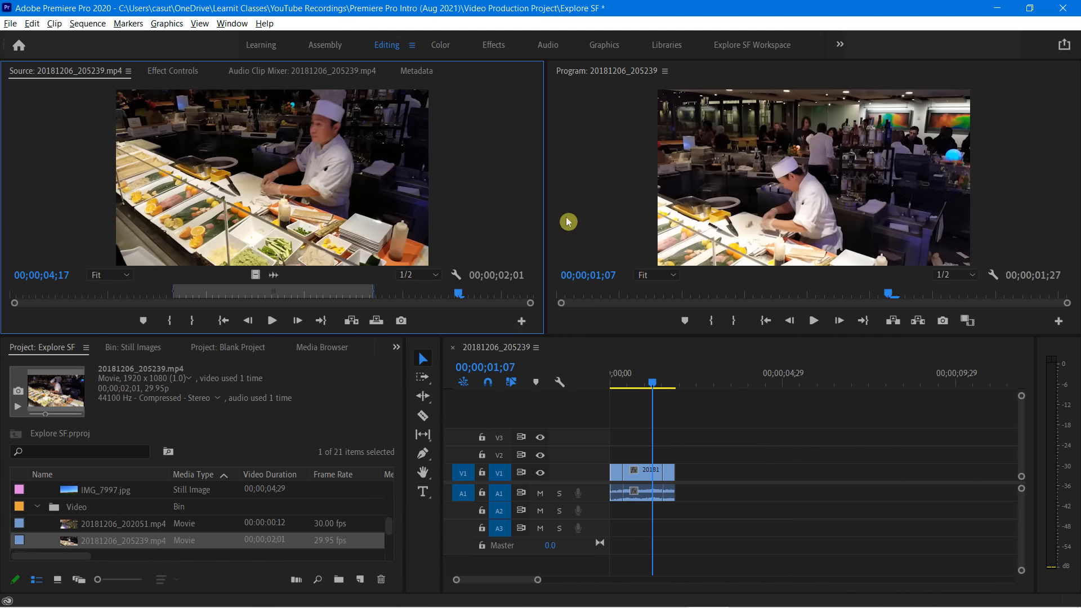
Customize the Source monitor's buttons: remove Step Back 1 Frame, move its spacer after Add Marker, and add a spacer after Step Forward
{"action": "left_click", "coordinate": [522, 320]}
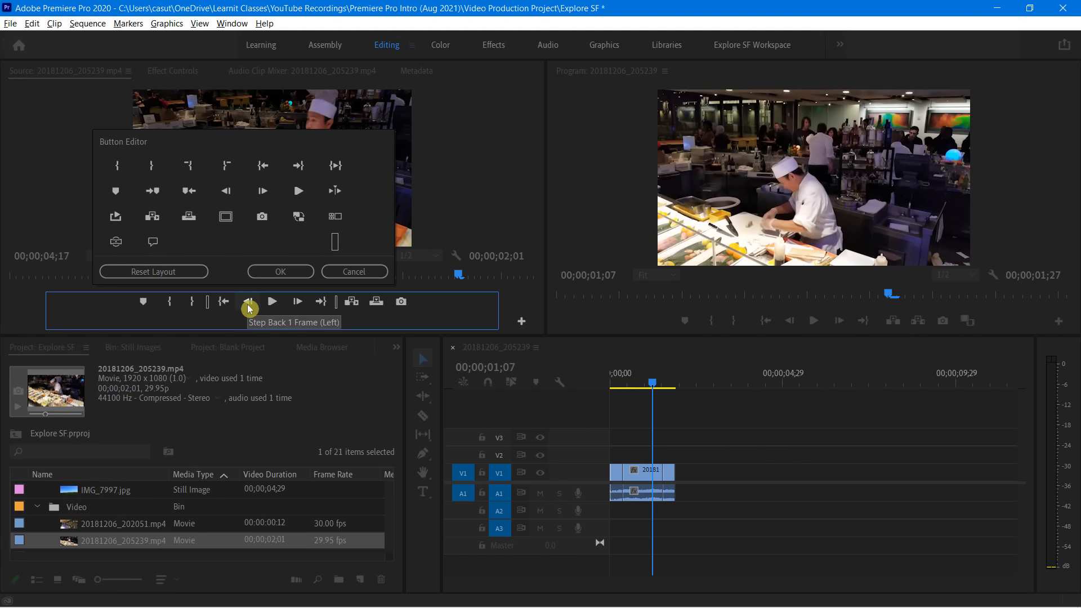
{"action": "left_click_drag", "start_coordinate": [249, 308], "coordinate": [220, 236]}
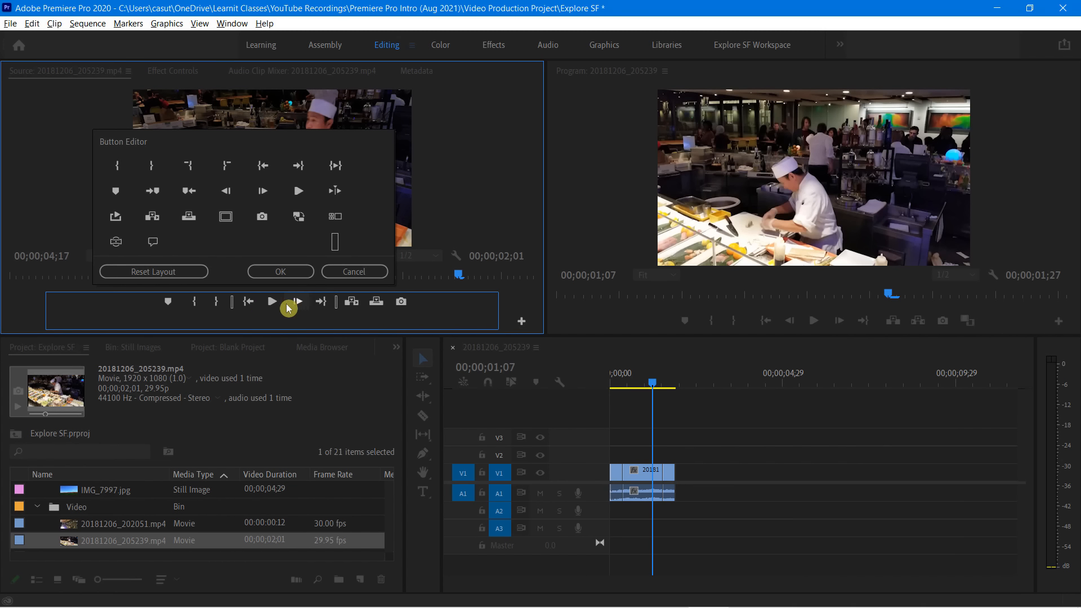
{"action": "left_click_drag", "start_coordinate": [234, 307], "coordinate": [182, 305]}
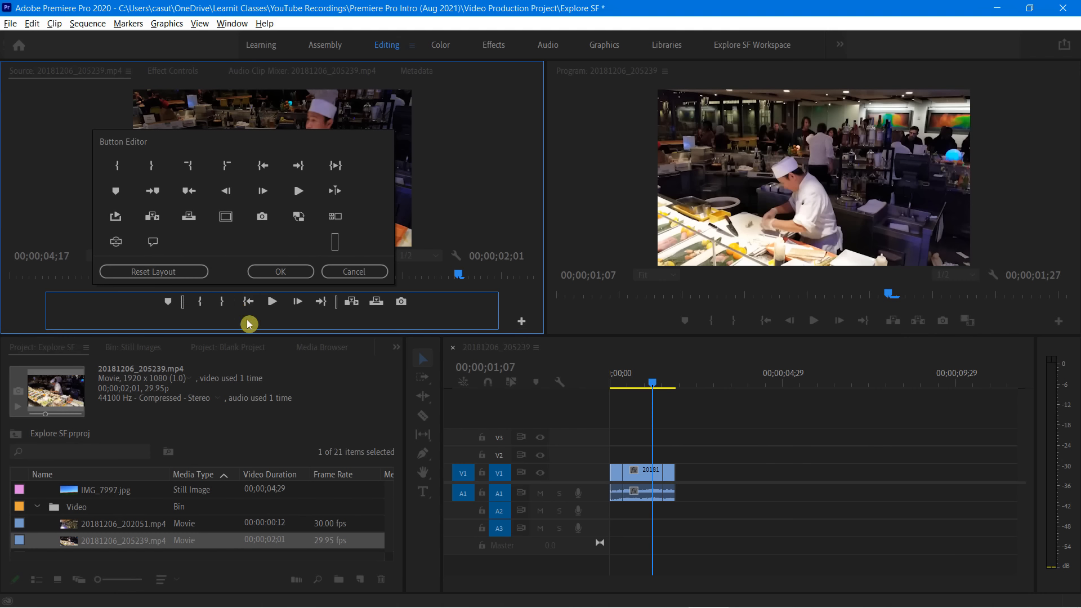
{"action": "left_click_drag", "start_coordinate": [336, 241], "coordinate": [311, 305]}
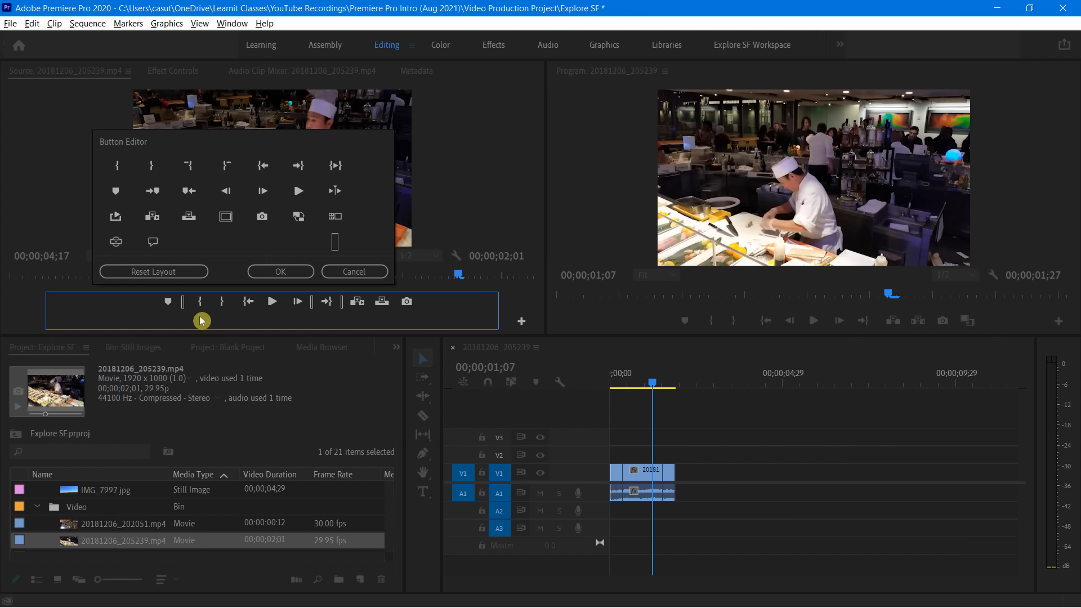
{"action": "left_click", "coordinate": [281, 272]}
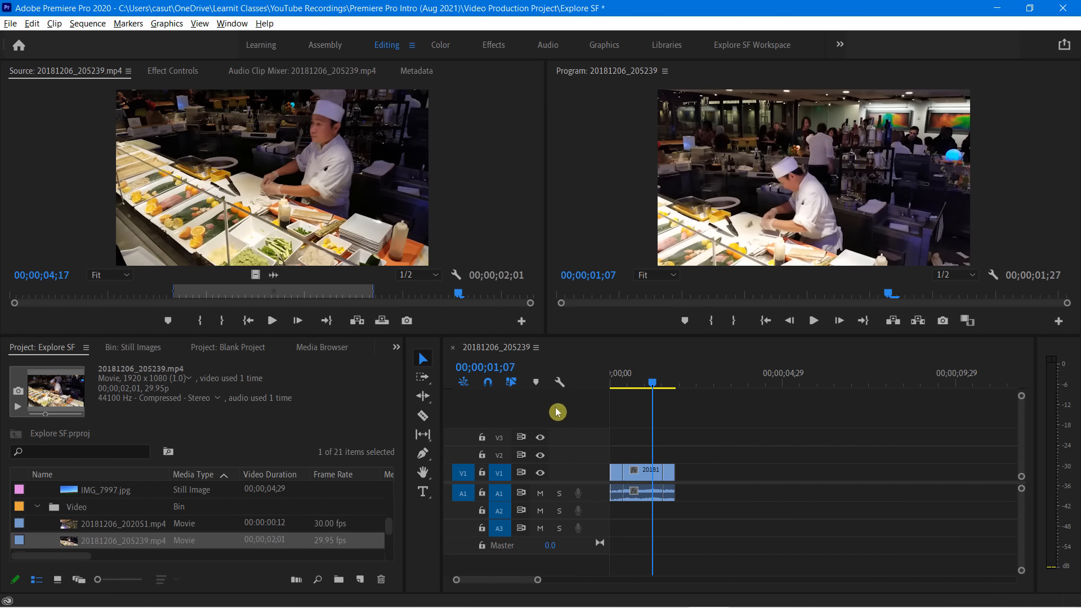
{"action": "left_click", "coordinate": [525, 416]}
{"action": "left_click", "coordinate": [613, 173]}
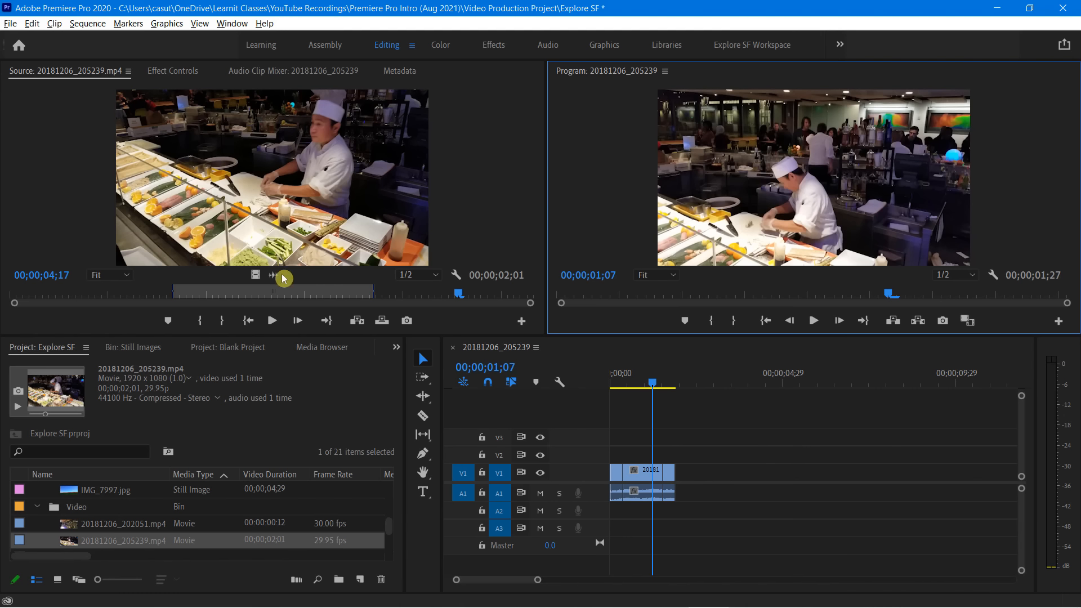
{"action": "left_click", "coordinate": [477, 190]}
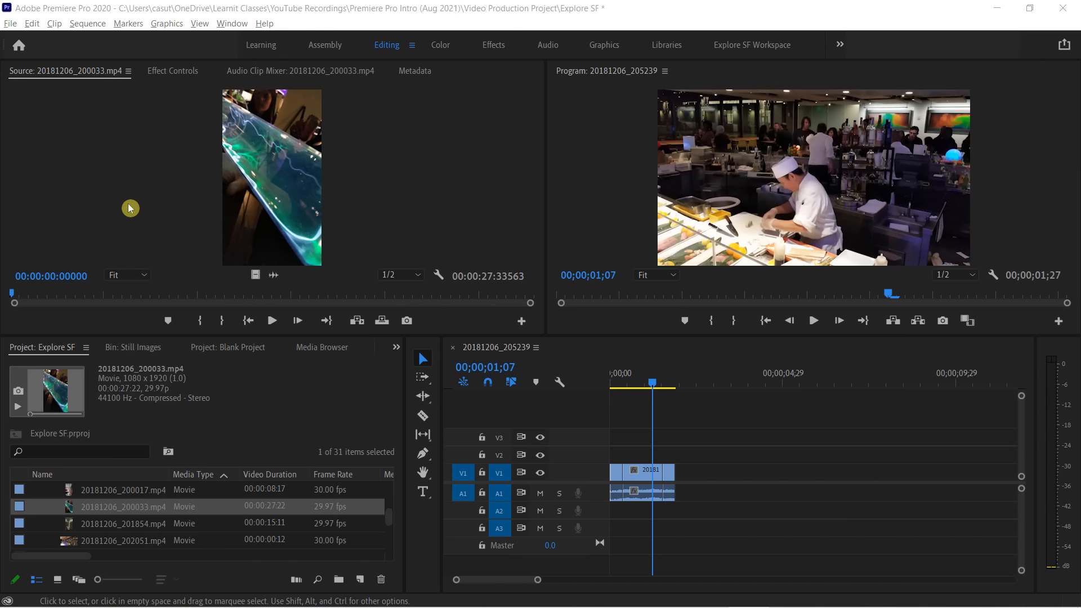
{"action": "right_click", "coordinate": [248, 153]}
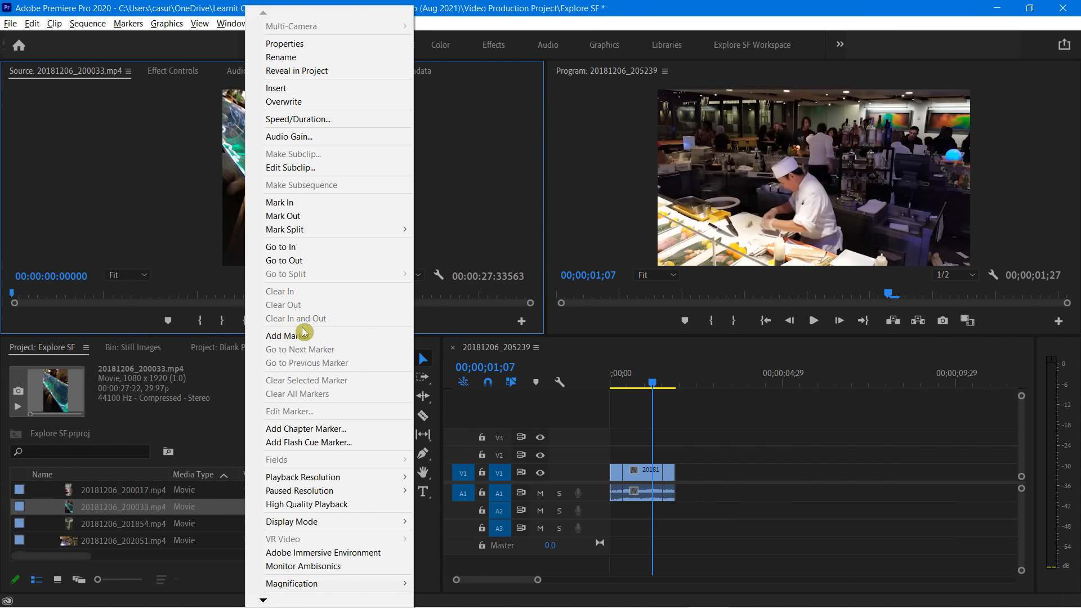
{"action": "left_click", "coordinate": [122, 189]}
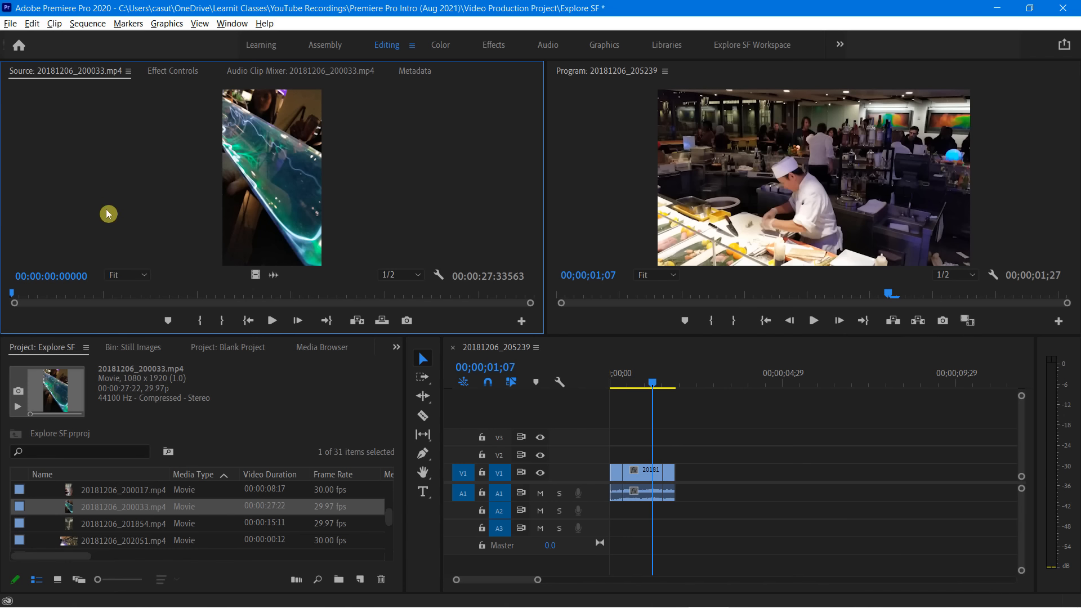
Play the sequence in the Program monitor, and start playback of clip 20181206_200033.mp4 in the Source monitor
{"action": "left_click", "coordinate": [628, 164]}
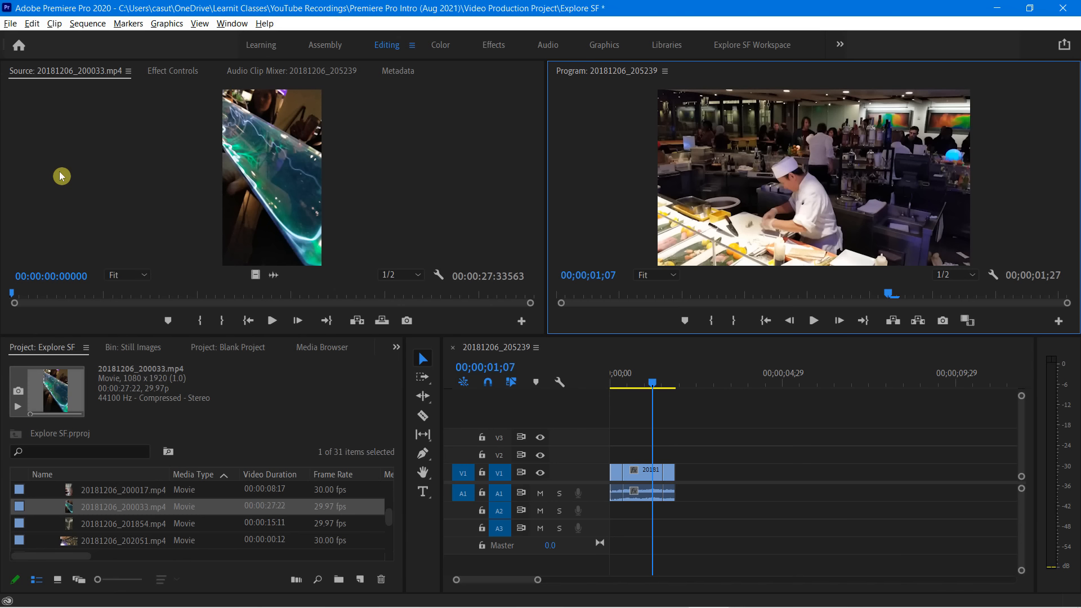
{"action": "key", "text": "space"}
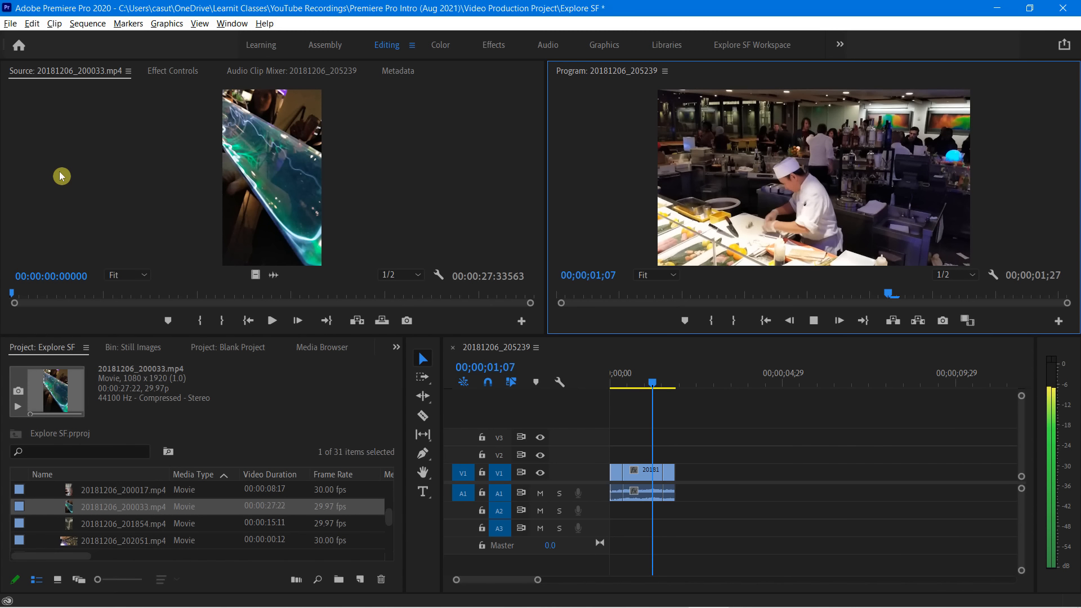
{"action": "left_click", "coordinate": [125, 182]}
{"action": "key", "text": "space"}
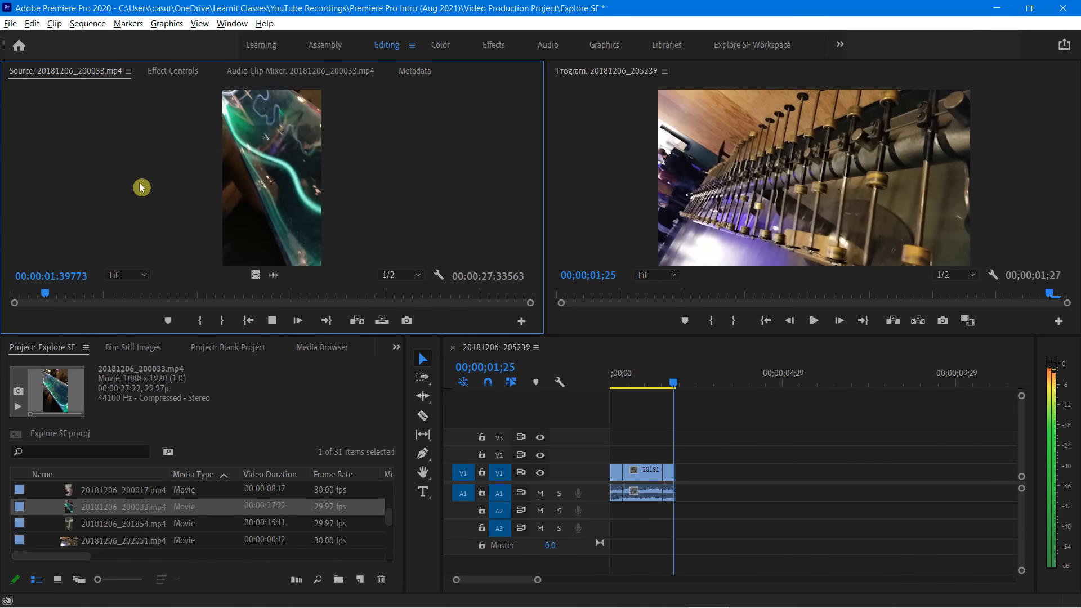
Add eight markers at various moments while the source clip plays, stop playback near its end, and return the playhead to the first marker
{"action": "key", "text": "m"}
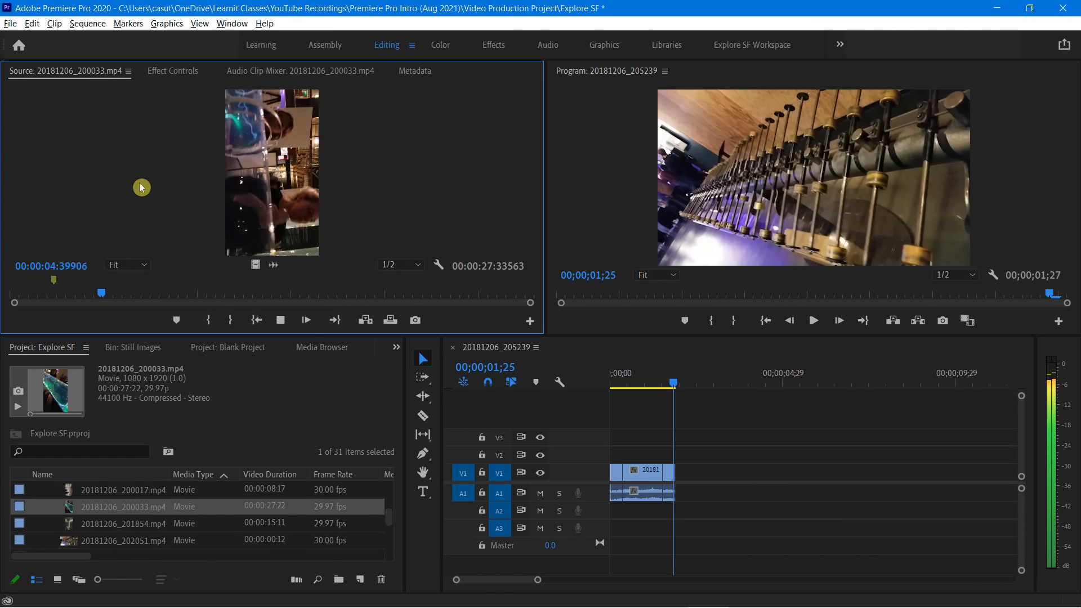
{"action": "key", "text": "m"}
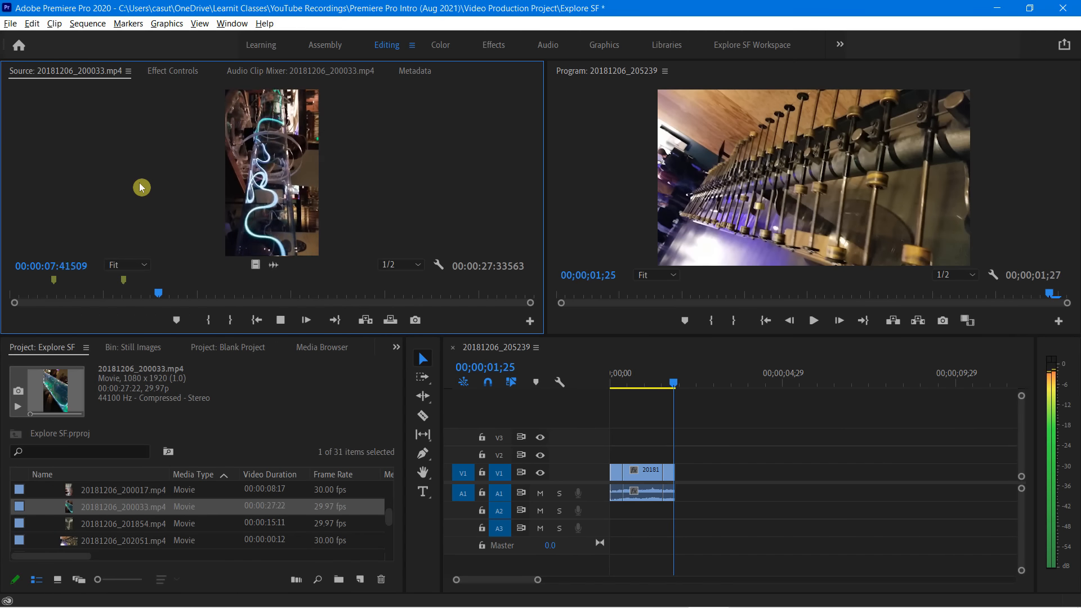
{"action": "key", "text": "m"}
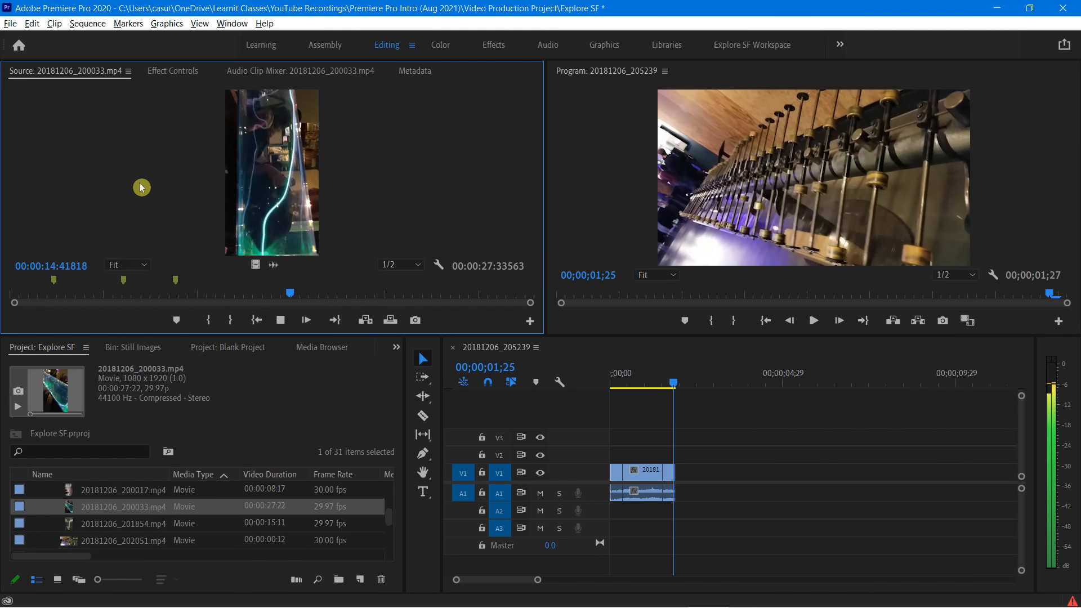
{"action": "key", "text": "m"}
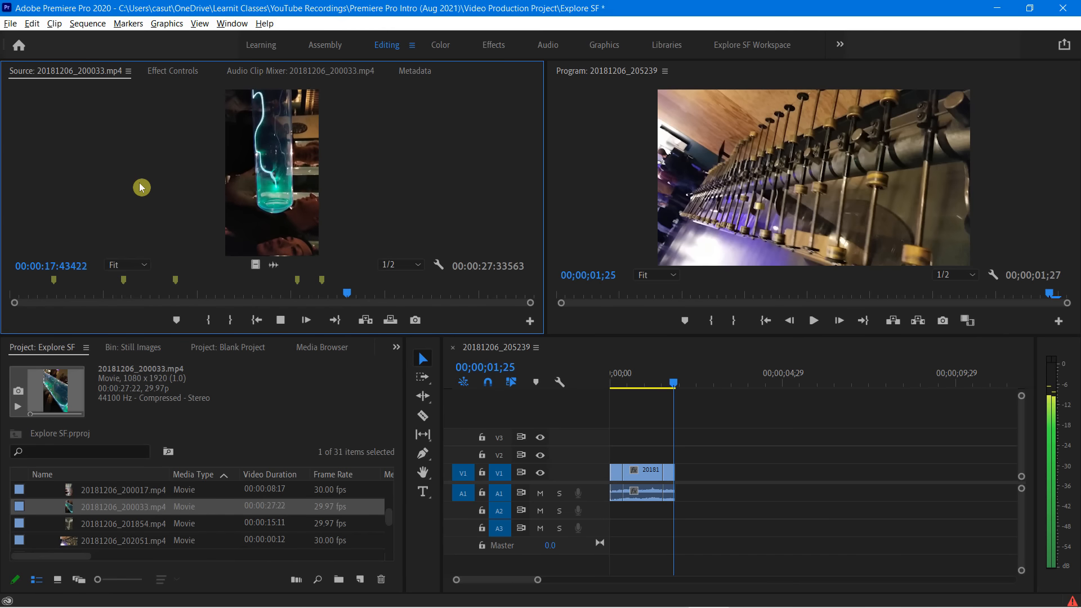
{"action": "key", "text": "m"}
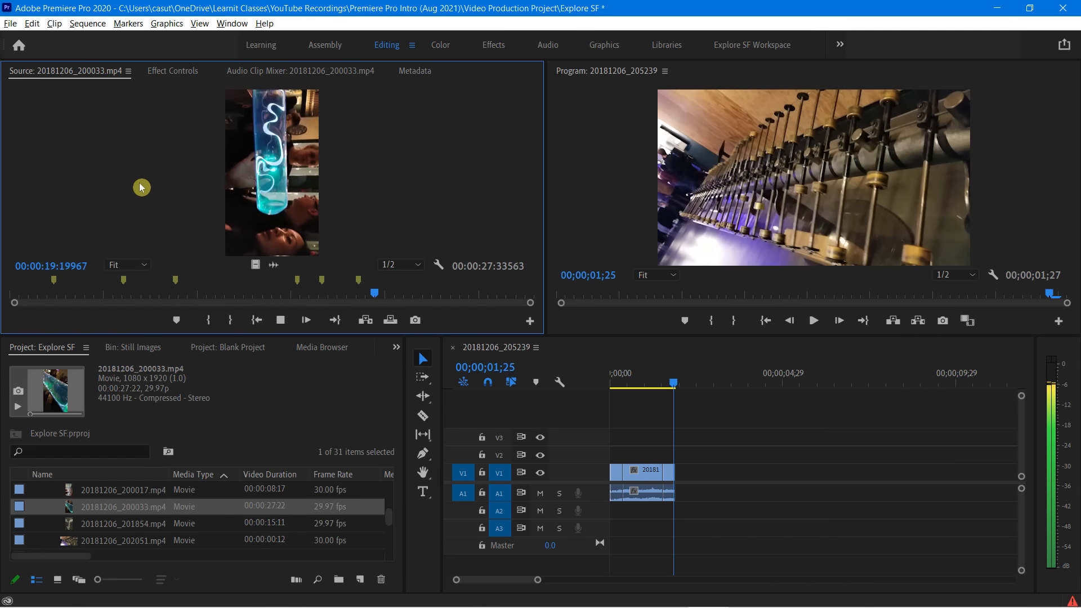
{"action": "key", "text": "m"}
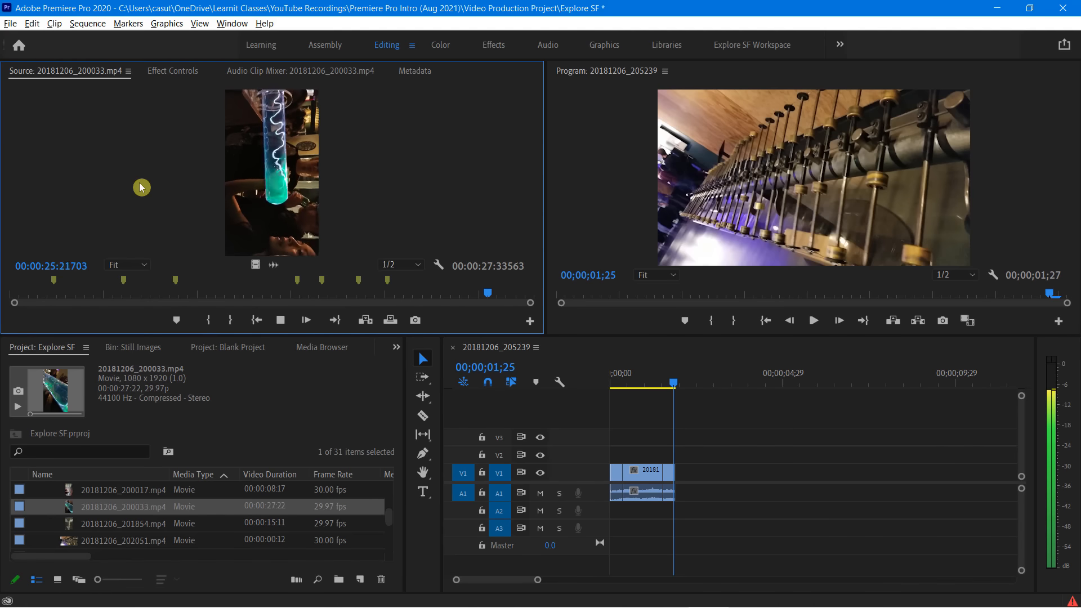
{"action": "key", "text": "m"}
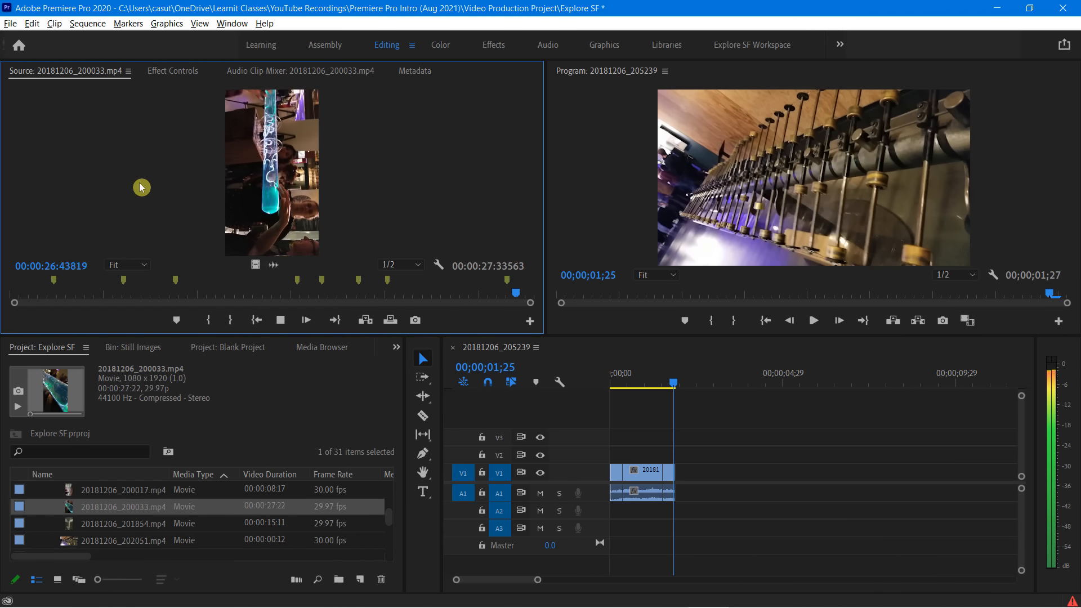
{"action": "key", "text": "space"}
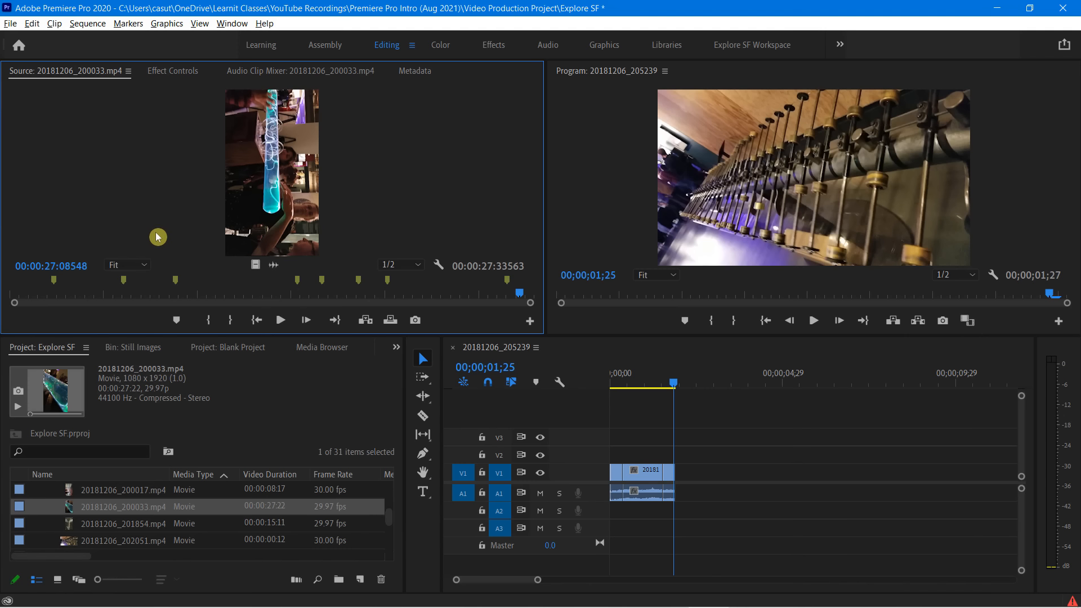
{"action": "left_click", "coordinate": [55, 286]}
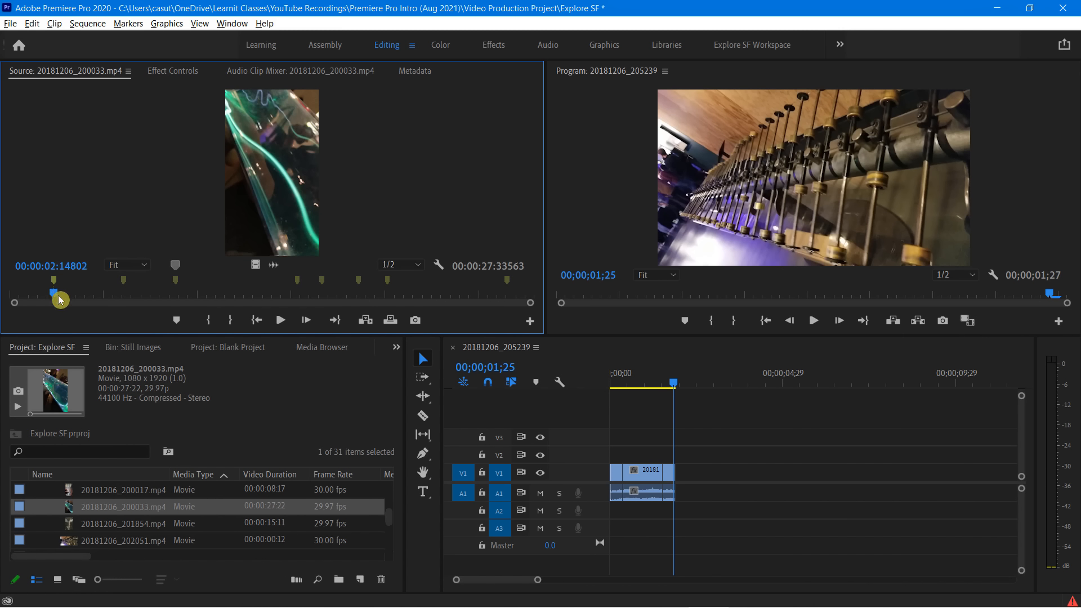
Preview the source clip's frames at the second and third markers, and return the playhead to the first marker
{"action": "left_click", "coordinate": [128, 301]}
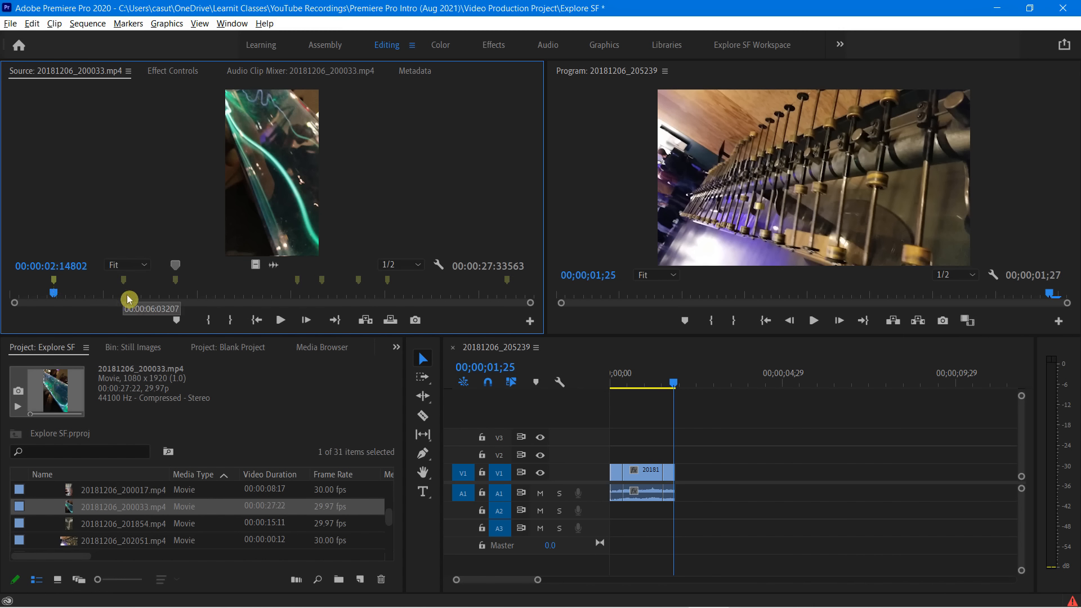
{"action": "left_click", "coordinate": [176, 296]}
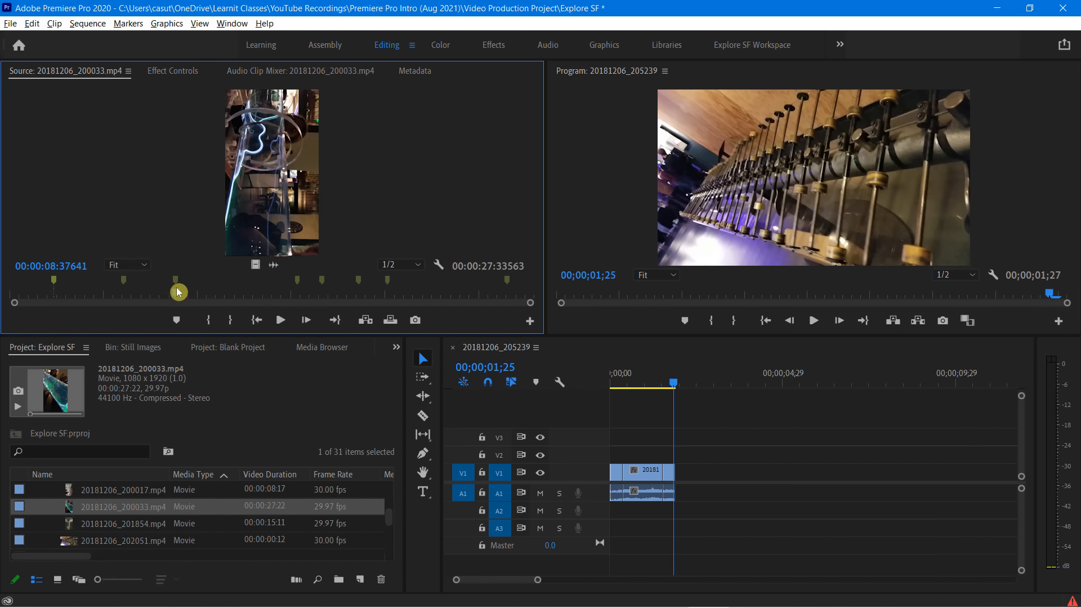
{"action": "left_click", "coordinate": [57, 294]}
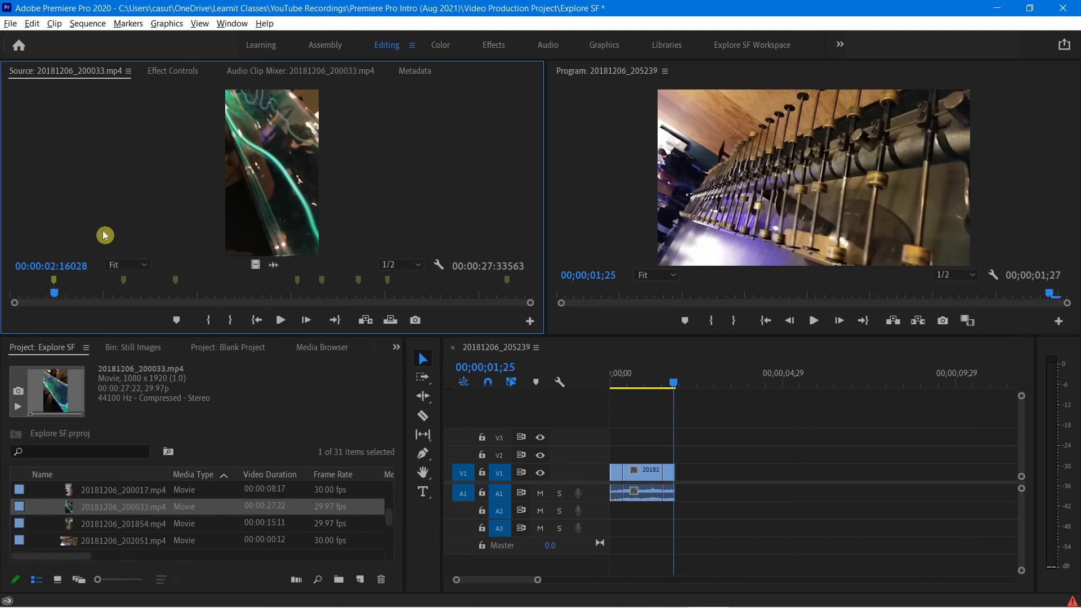
Open the settings of the source clip's first marker and name it "Opening long shot"
{"action": "double_click", "coordinate": [55, 284]}
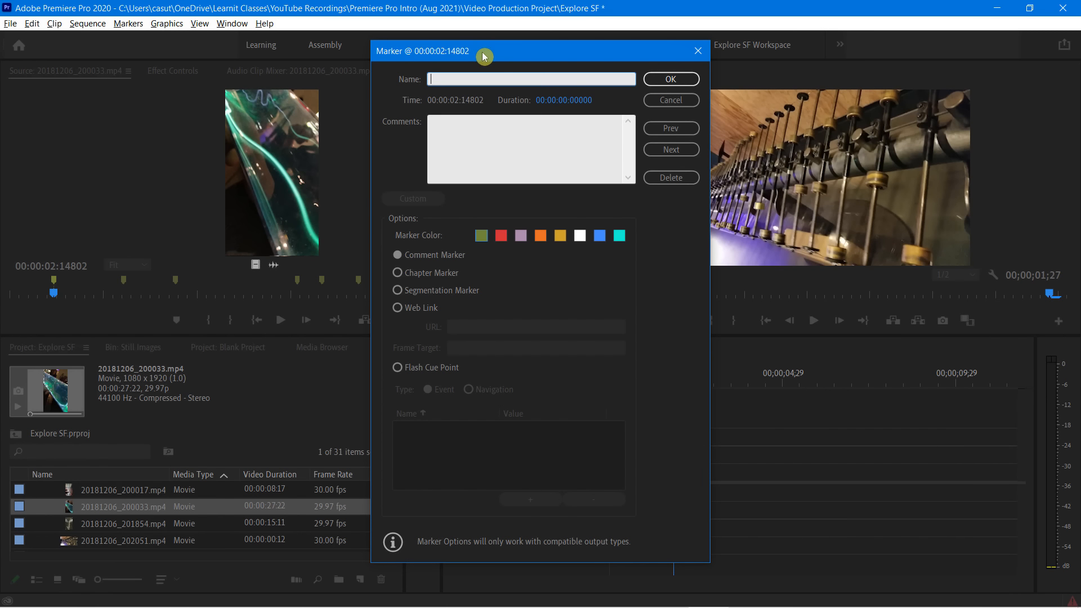
{"action": "left_click_drag", "start_coordinate": [483, 55], "coordinate": [417, 53]}
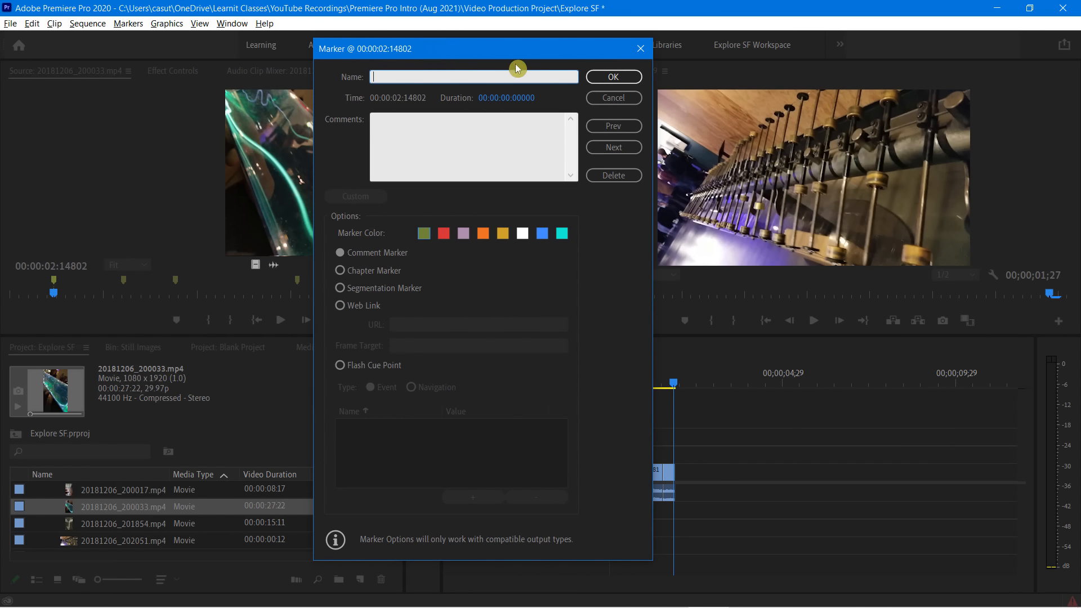
{"action": "left_click_drag", "start_coordinate": [485, 58], "coordinate": [584, 79]}
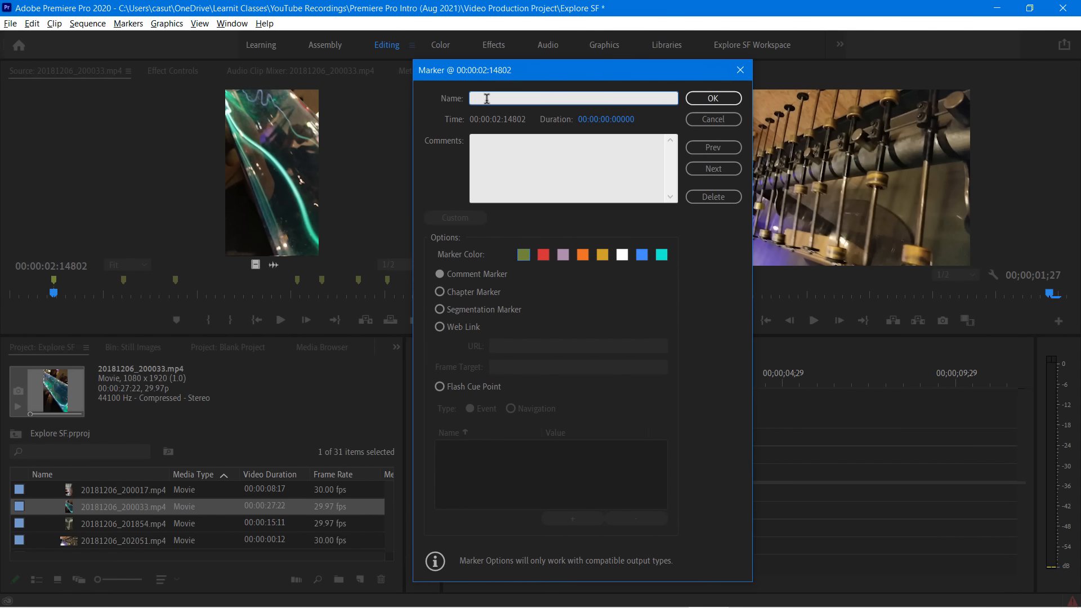
{"action": "type", "text": "Opening long shot"}
Add the comment "This will be intro to the science component" to the Opening long shot marker
{"action": "left_click", "coordinate": [489, 151]}
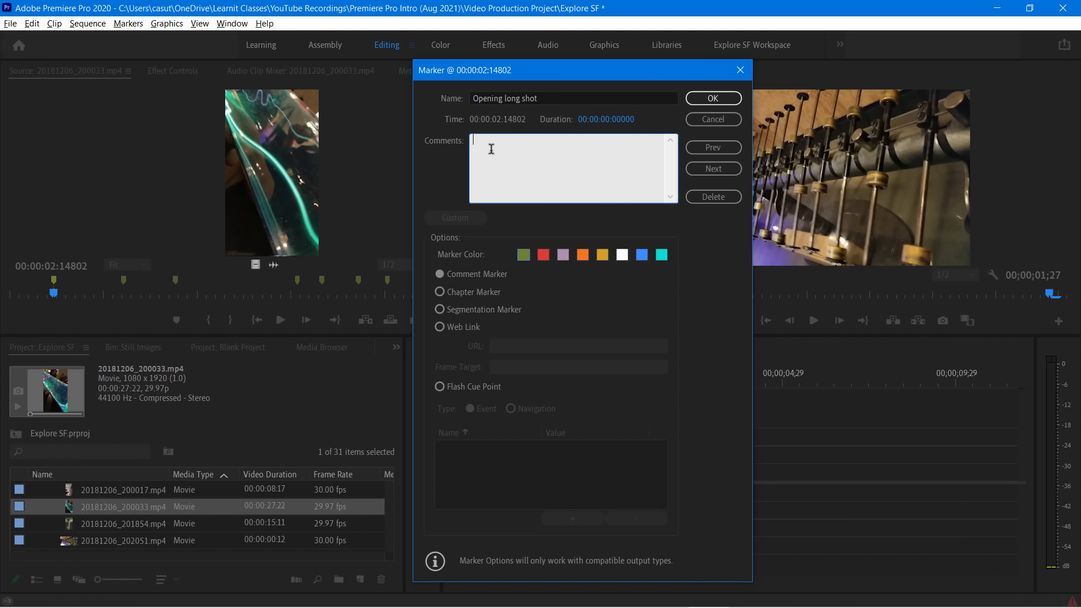
{"action": "type", "text": "This is gon"}
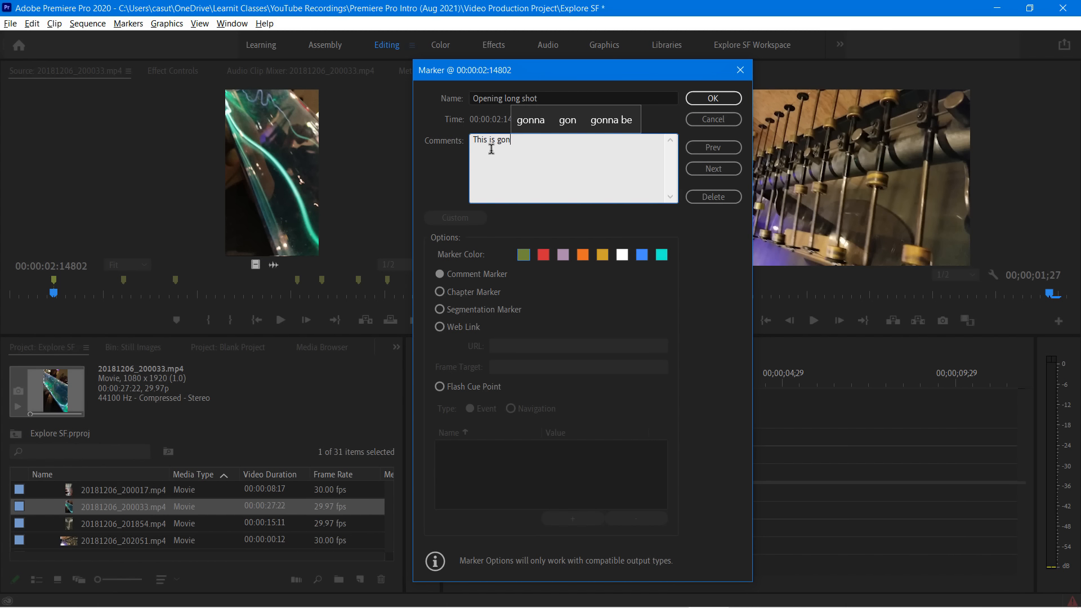
{"action": "key", "text": "BackSpace"}
{"action": "key", "text": "BackSpace"}
{"action": "key", "text": "BackSpace"}
{"action": "key", "text": "BackSpace"}
{"action": "key", "text": "BackSpace"}
{"action": "key", "text": "BackSpace"}
{"action": "type", "text": "will be"}
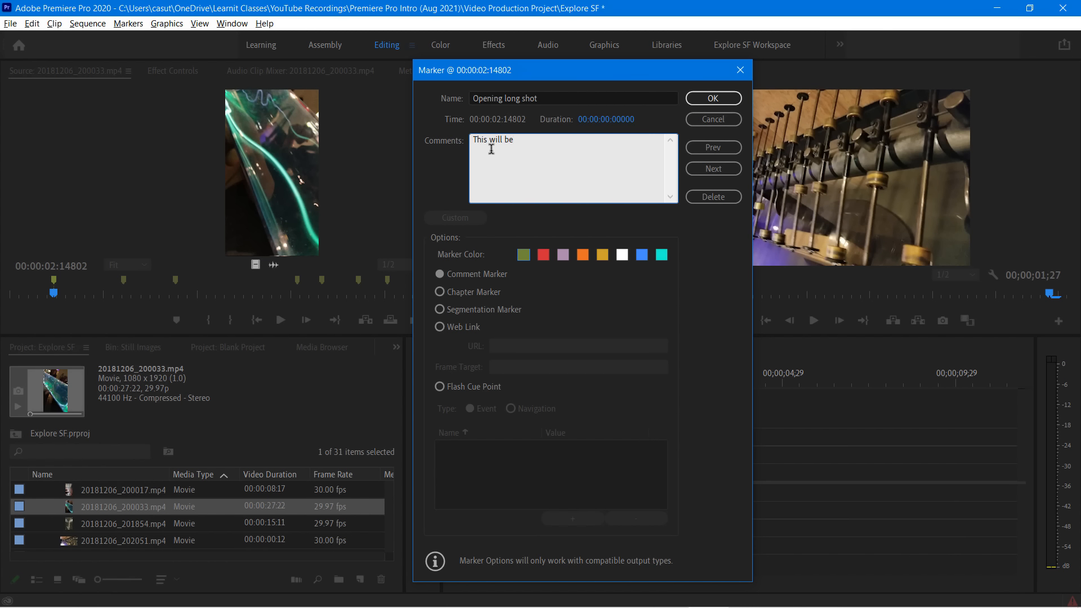
{"action": "type", "text": " intro to the science component"}
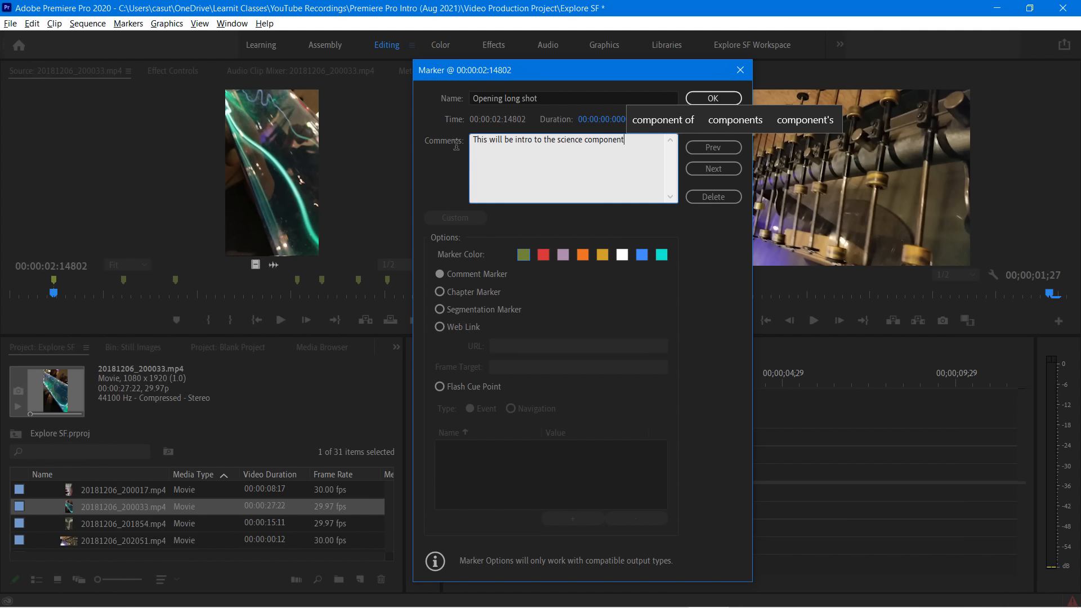
Set the Opening long shot marker's color to red and apply the marker settings
{"action": "left_click", "coordinate": [523, 254]}
{"action": "left_click", "coordinate": [542, 255]}
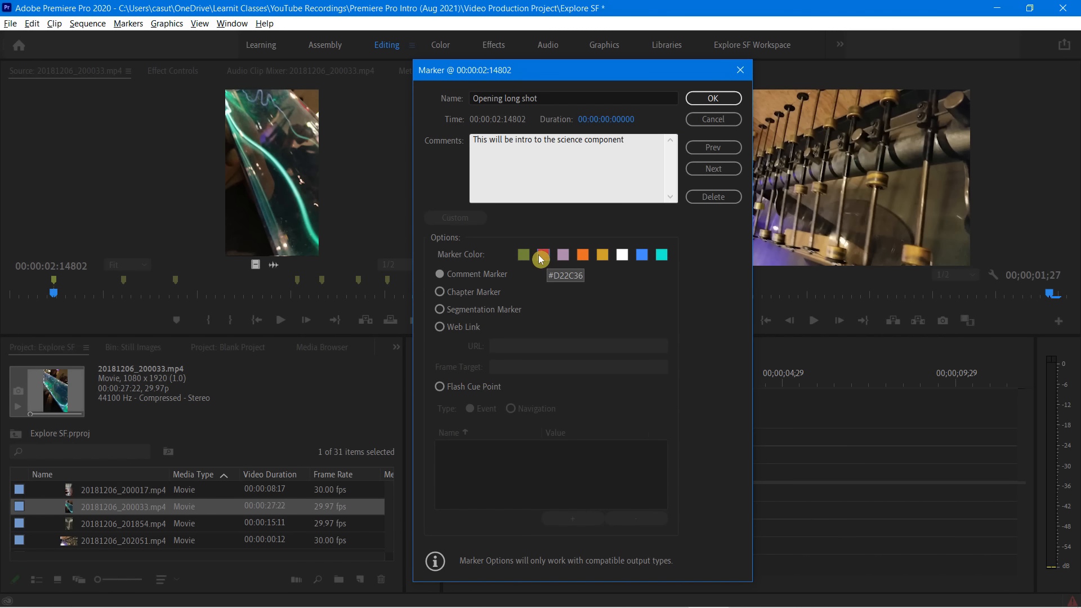
{"action": "left_click", "coordinate": [708, 99]}
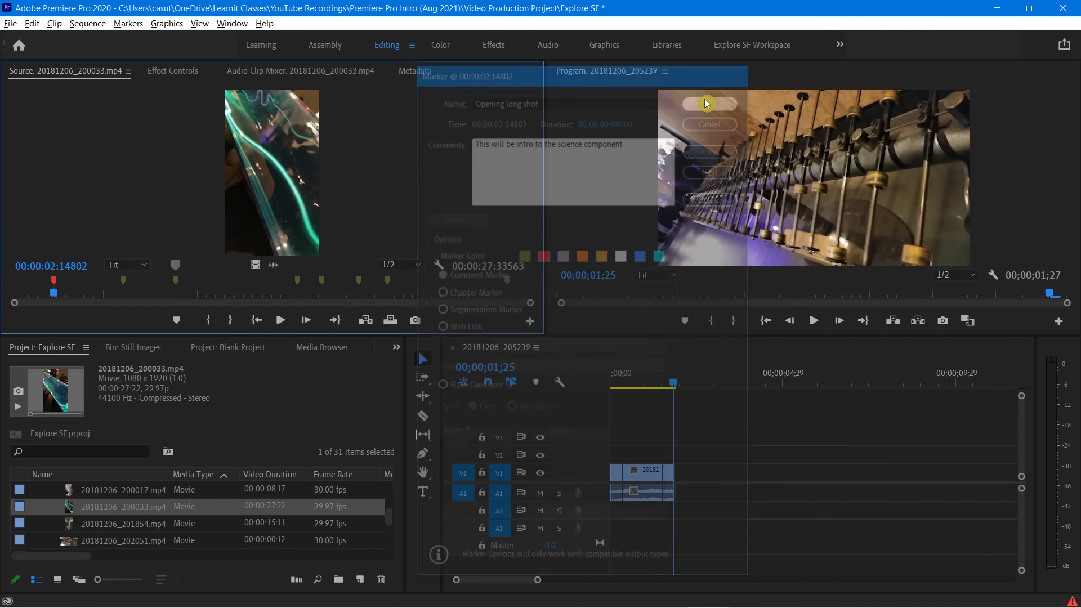
Clear the source clip's second marker, at about 6 seconds
{"action": "mouse_move", "coordinate": [37, 293]}
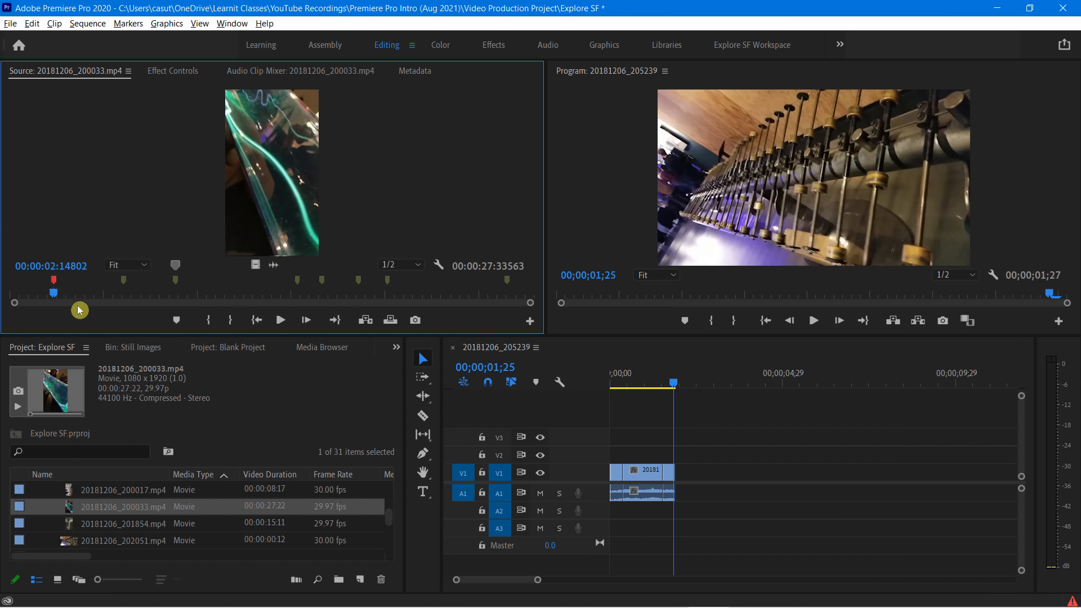
{"action": "left_click", "coordinate": [125, 285]}
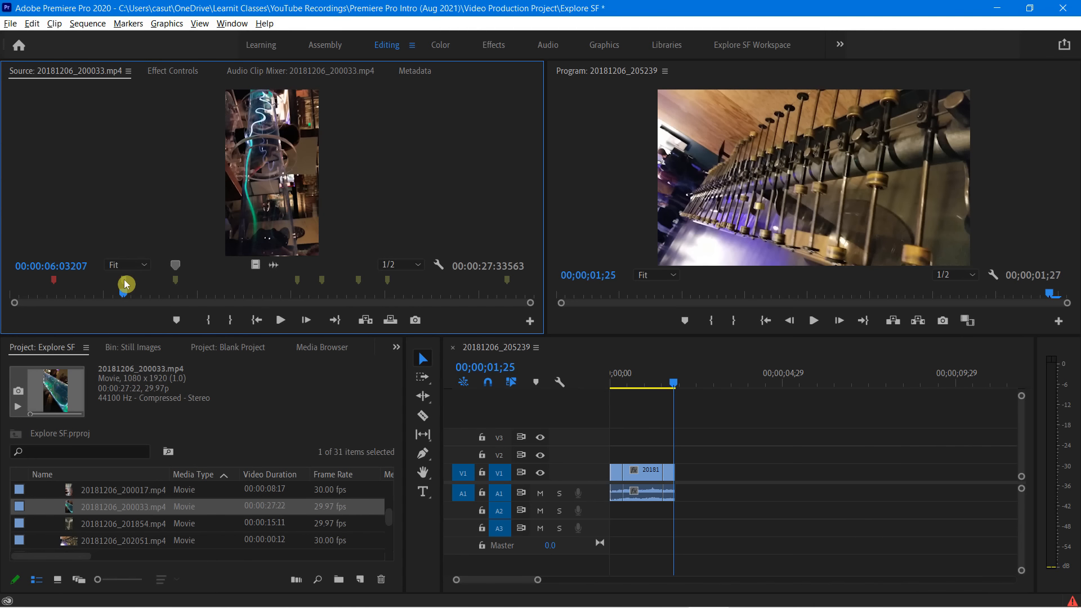
{"action": "right_click", "coordinate": [125, 285]}
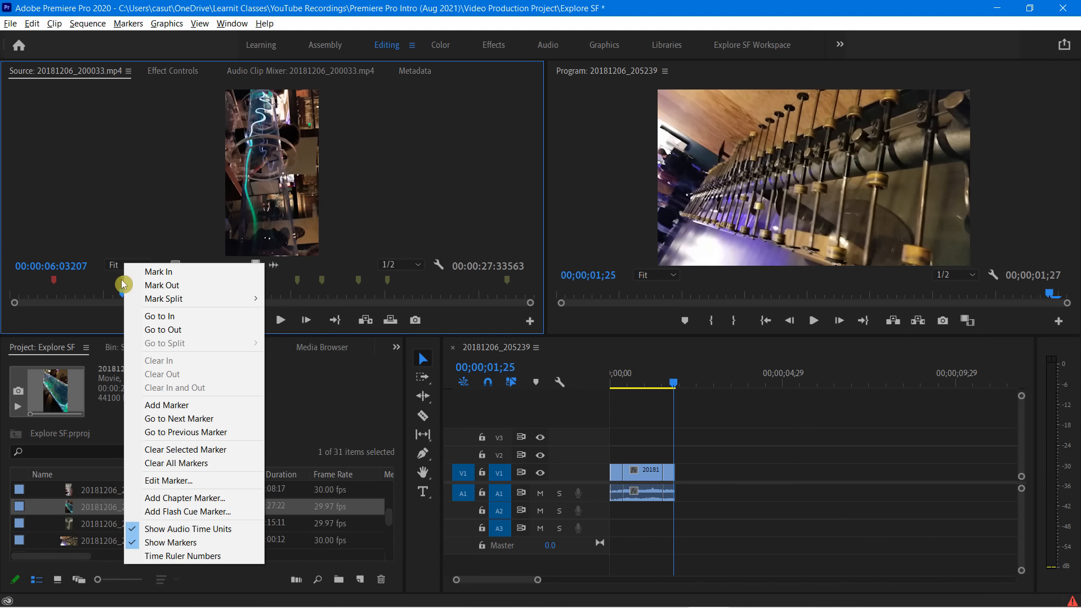
{"action": "left_click", "coordinate": [174, 451]}
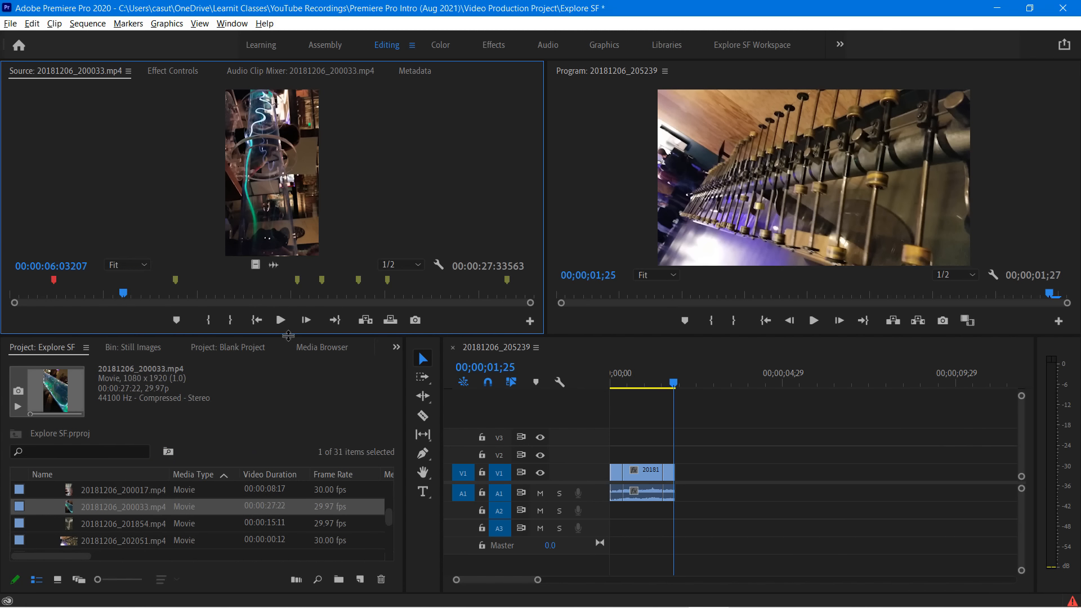
Move the source playhead to the marker at about 8 seconds and clear that marker
{"action": "left_click_drag", "start_coordinate": [137, 296], "coordinate": [178, 306]}
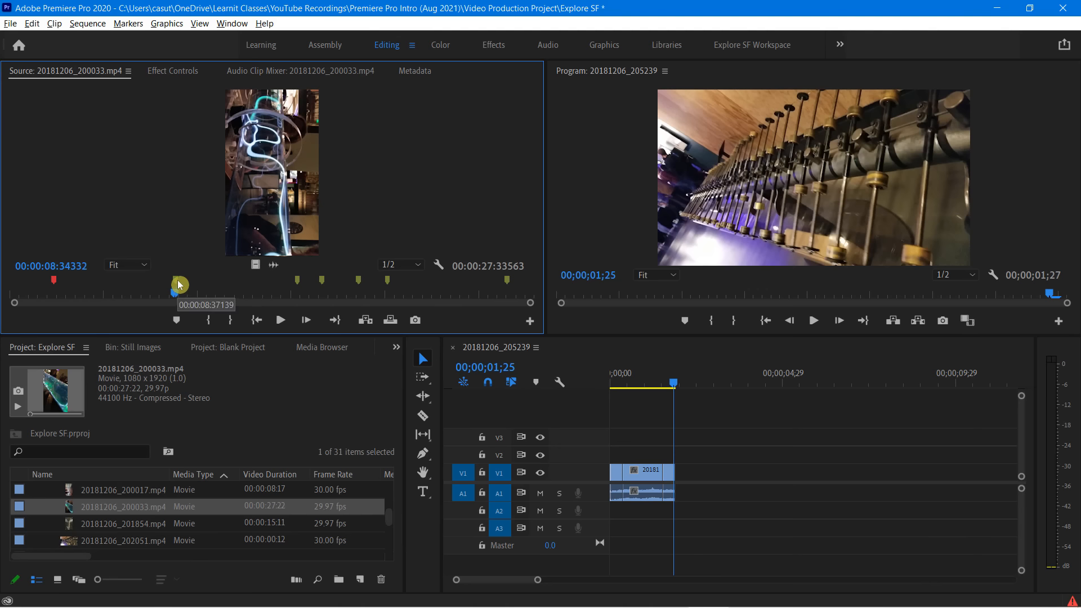
{"action": "left_click", "coordinate": [152, 287]}
{"action": "left_click", "coordinate": [175, 284]}
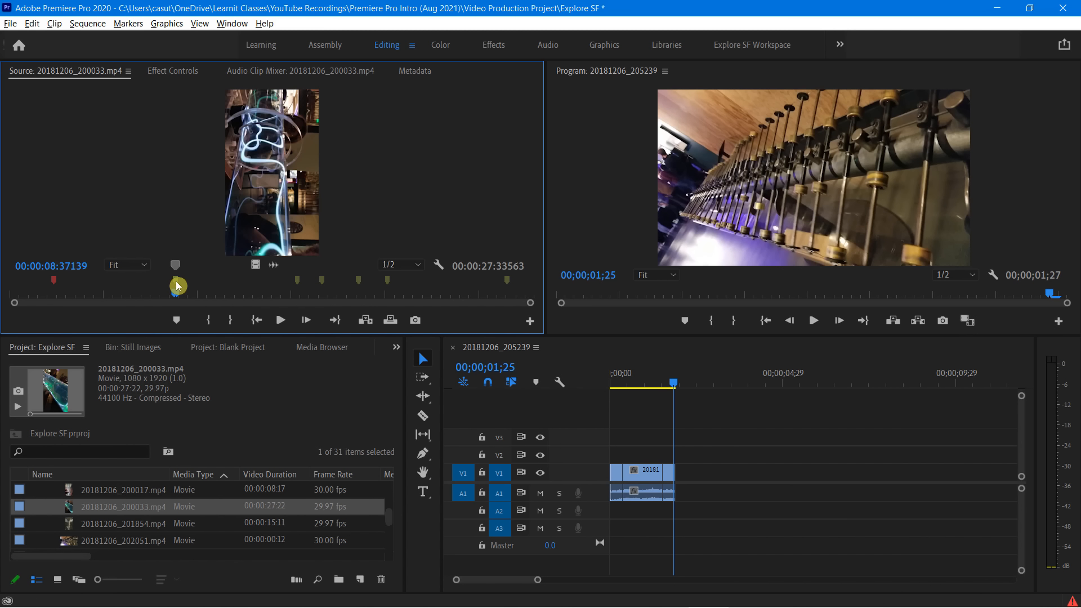
{"action": "right_click", "coordinate": [175, 282]}
{"action": "left_click", "coordinate": [226, 451]}
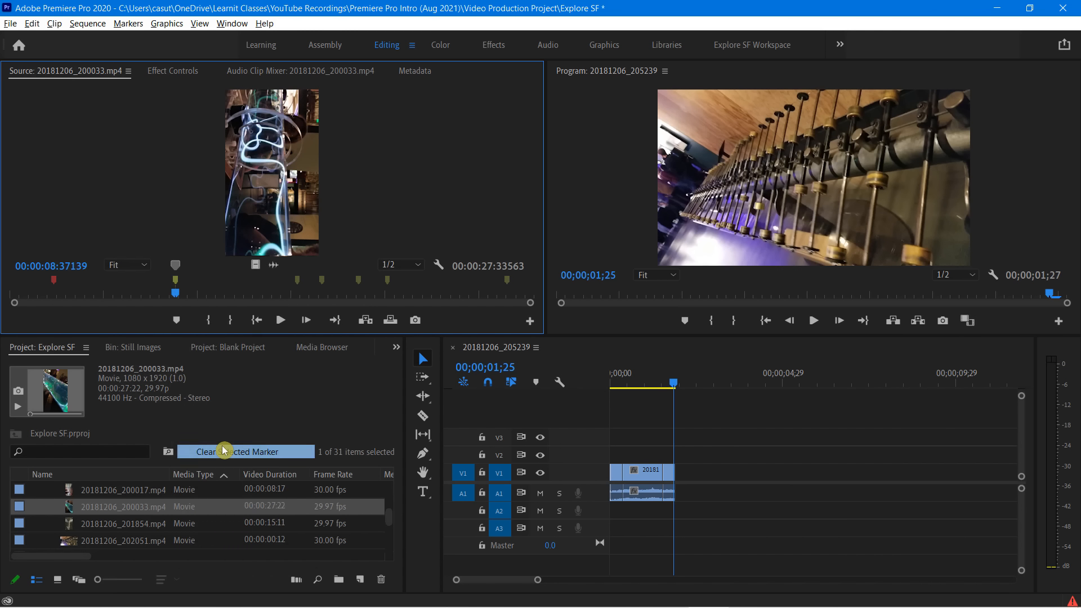
Edit the source clip's marker at about 15 seconds, naming it "Touch the tube segment" and coloring it light purple
{"action": "left_click_drag", "start_coordinate": [180, 297], "coordinate": [302, 314]}
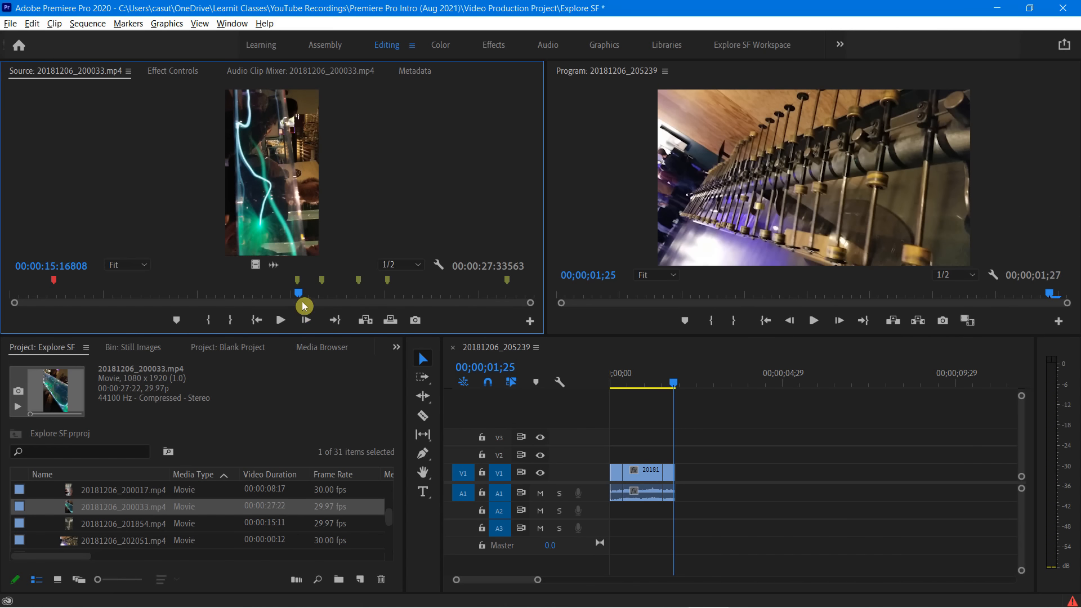
{"action": "right_click", "coordinate": [300, 283]}
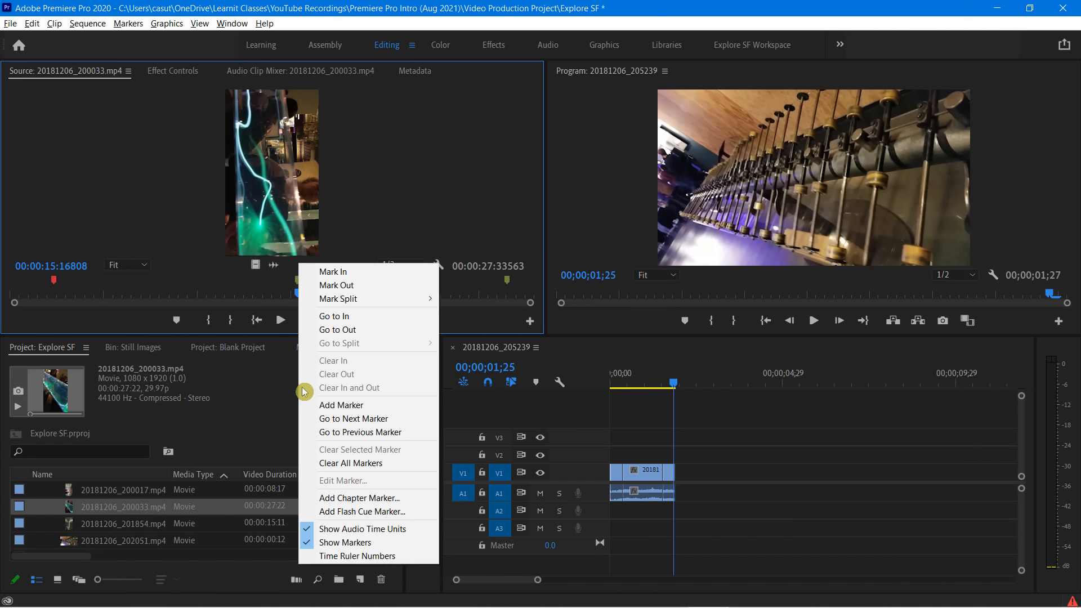
{"action": "left_click", "coordinate": [299, 284]}
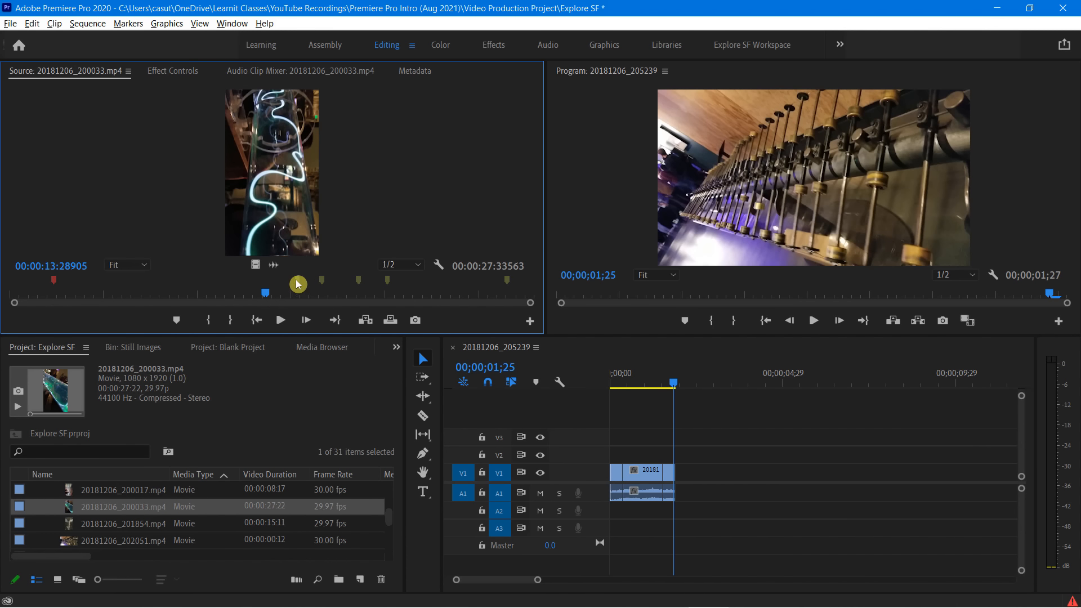
{"action": "right_click", "coordinate": [298, 285]}
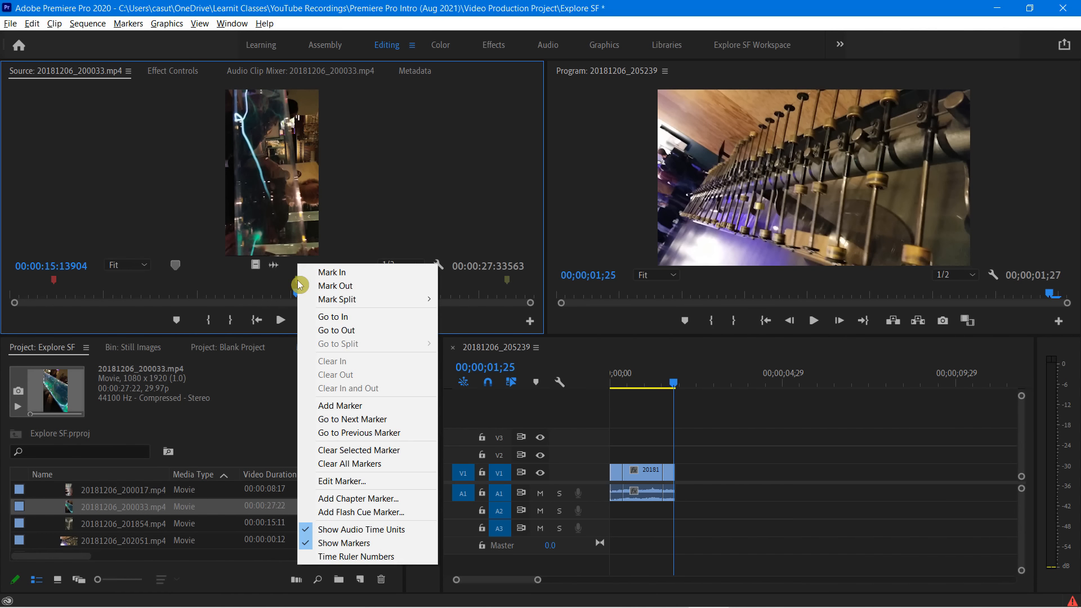
{"action": "left_click", "coordinate": [341, 482]}
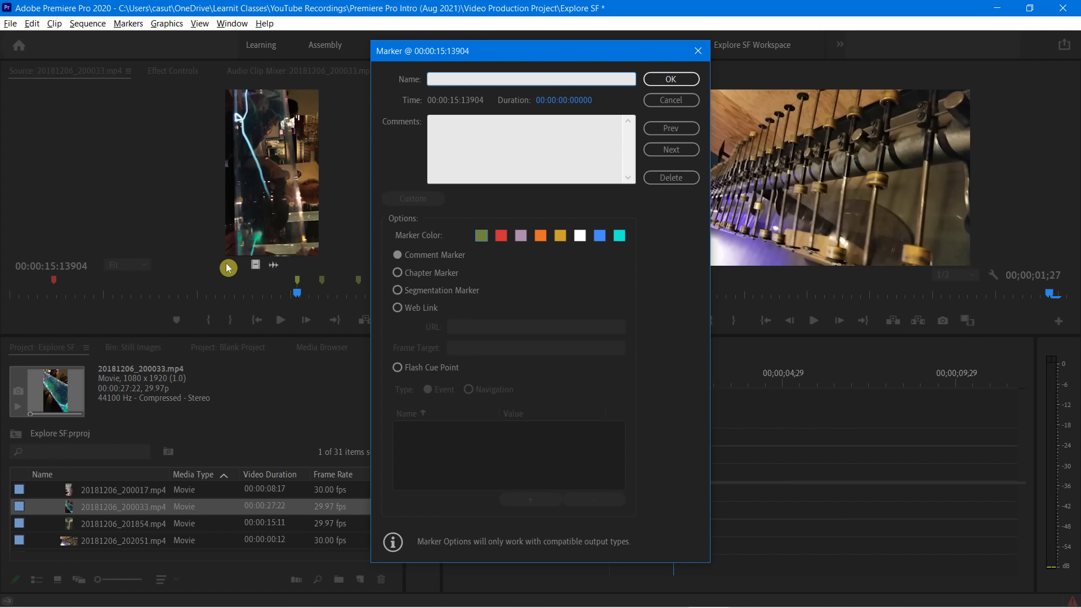
{"action": "type", "text": "To"}
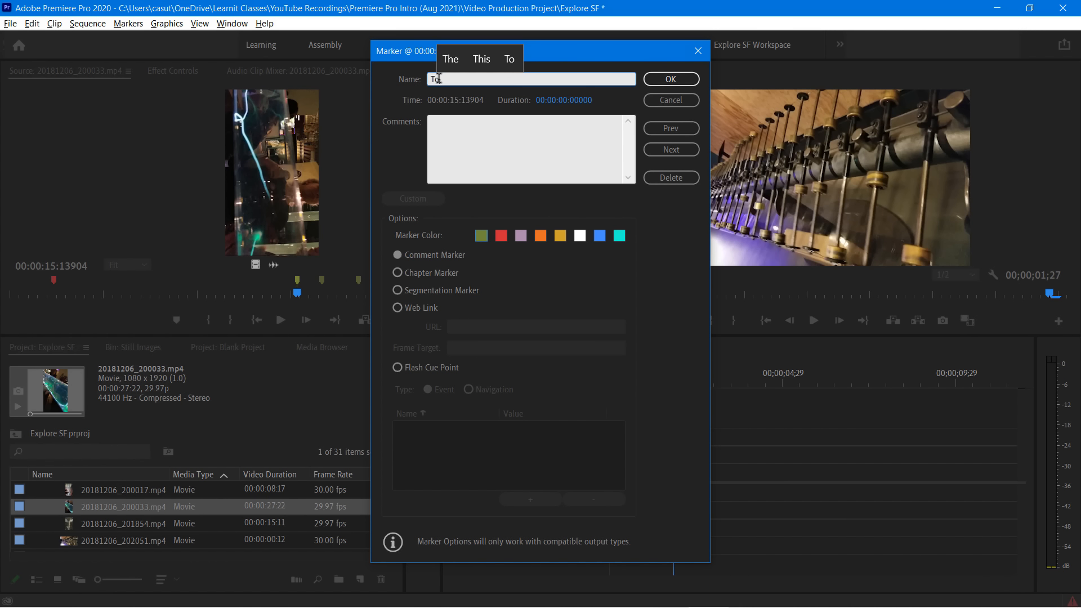
{"action": "type", "text": "uch the t"}
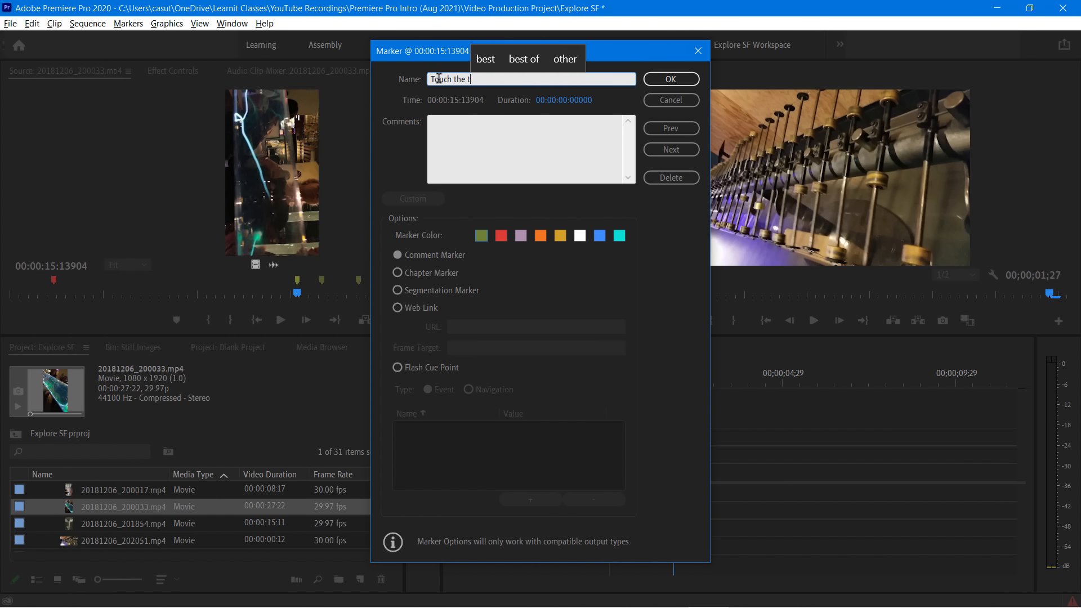
{"action": "type", "text": "ube se"}
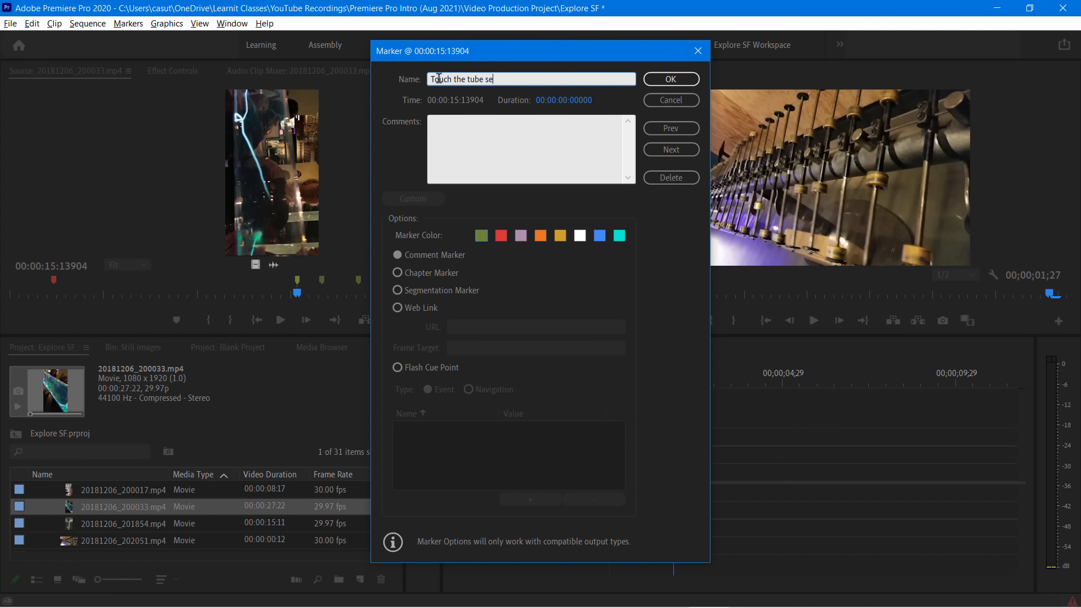
{"action": "type", "text": "gment"}
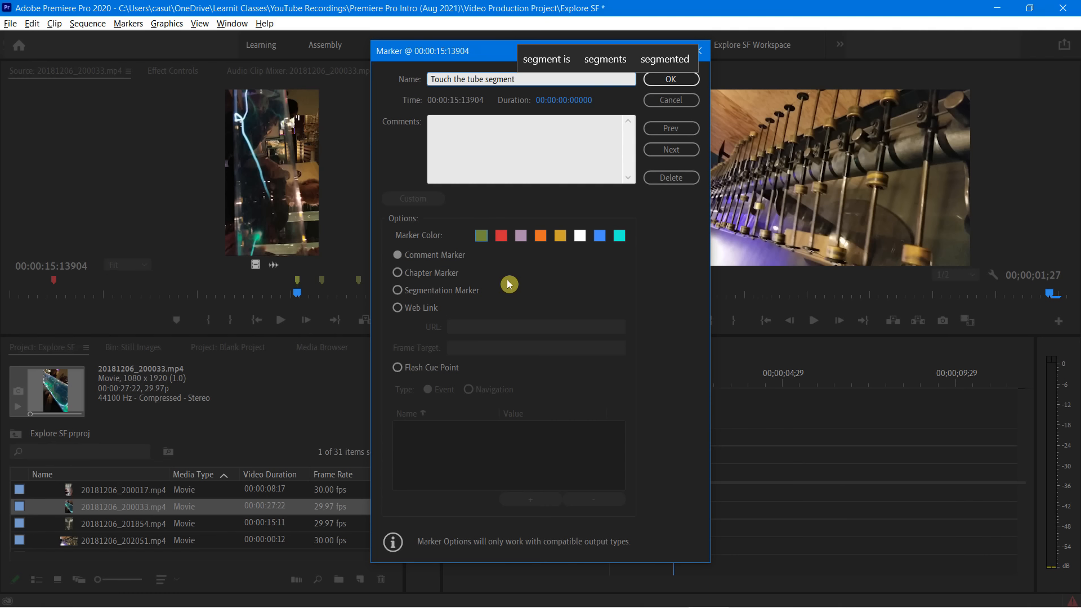
{"action": "left_click", "coordinate": [521, 235]}
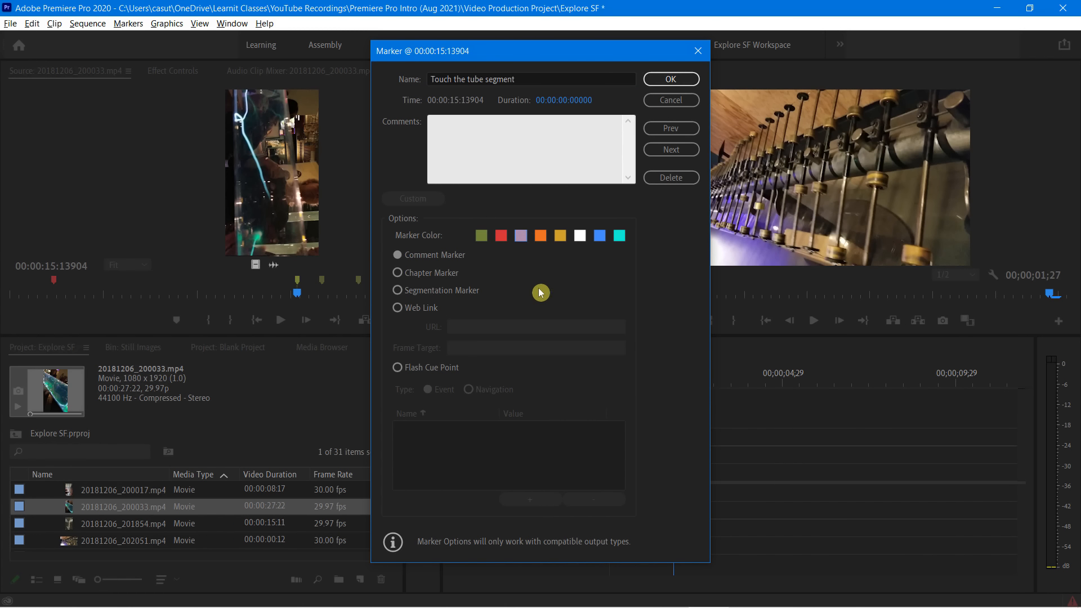
{"action": "left_click", "coordinate": [671, 82]}
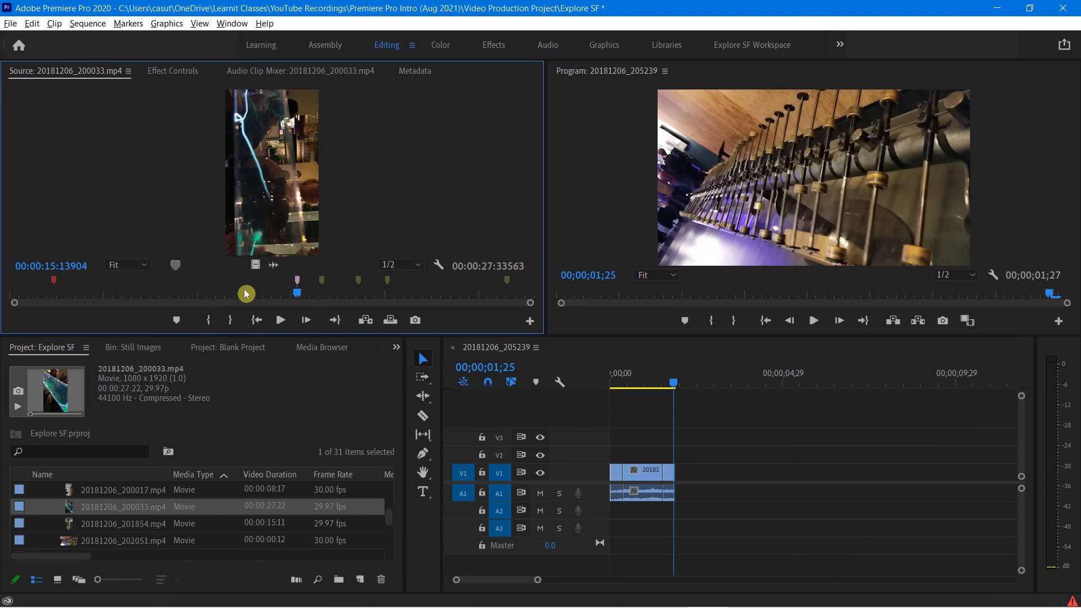
Advance the source playhead through the next three markers to the one at about 20 seconds and clear that marker
{"action": "right_click", "coordinate": [300, 283]}
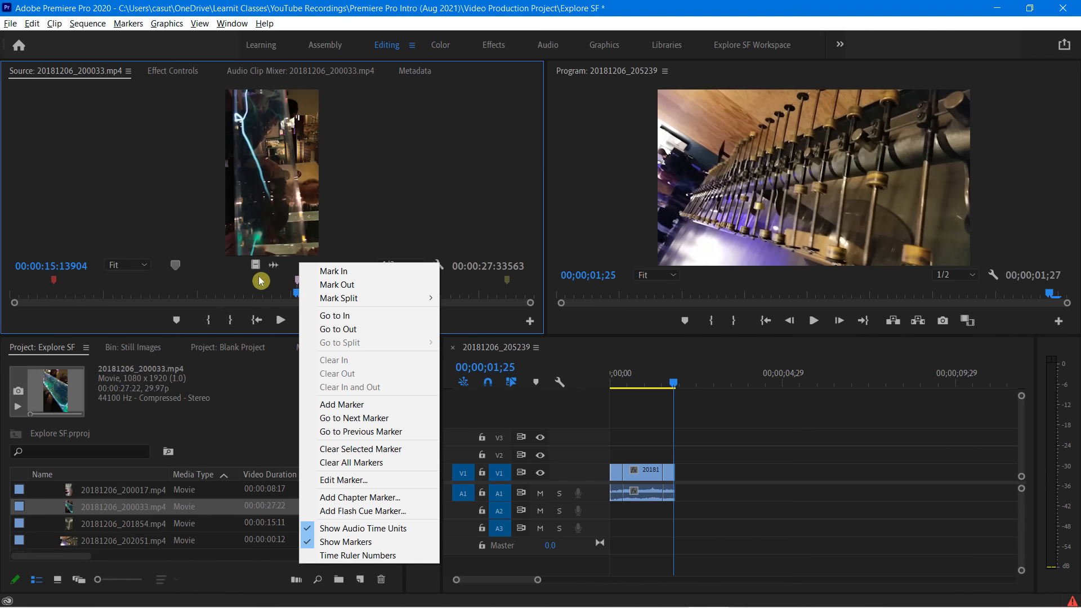
{"action": "left_click", "coordinate": [354, 418]}
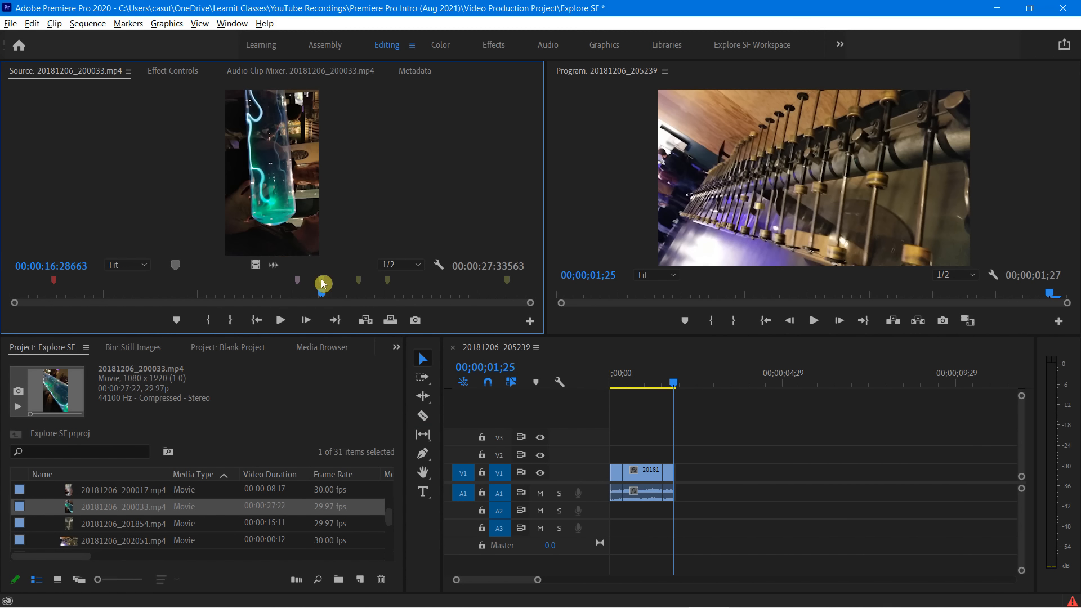
{"action": "right_click", "coordinate": [323, 283]}
{"action": "left_click", "coordinate": [375, 417]}
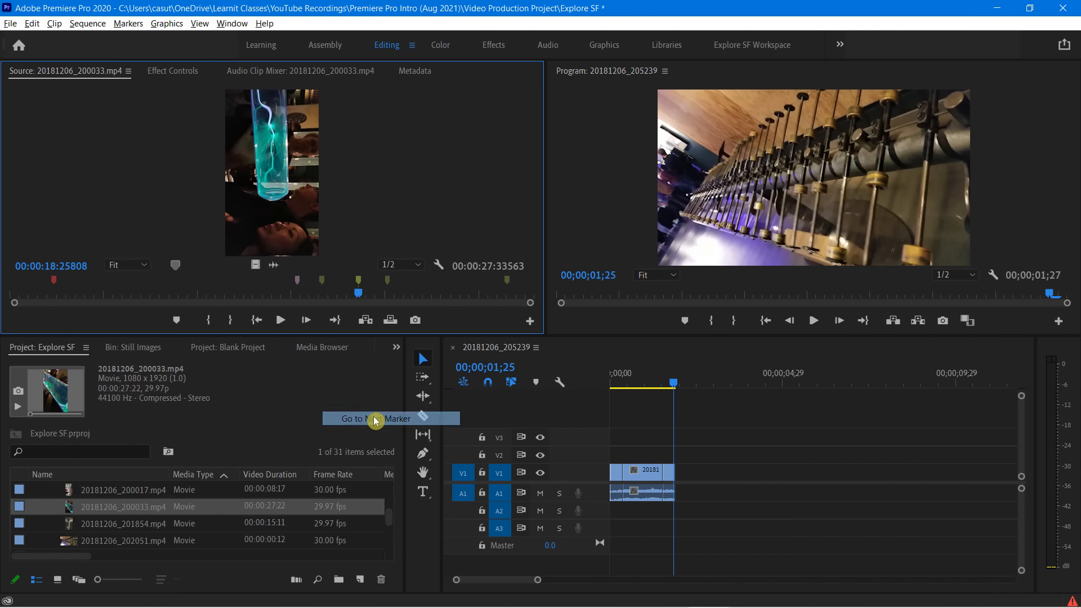
{"action": "right_click", "coordinate": [358, 284]}
{"action": "left_click", "coordinate": [423, 418]}
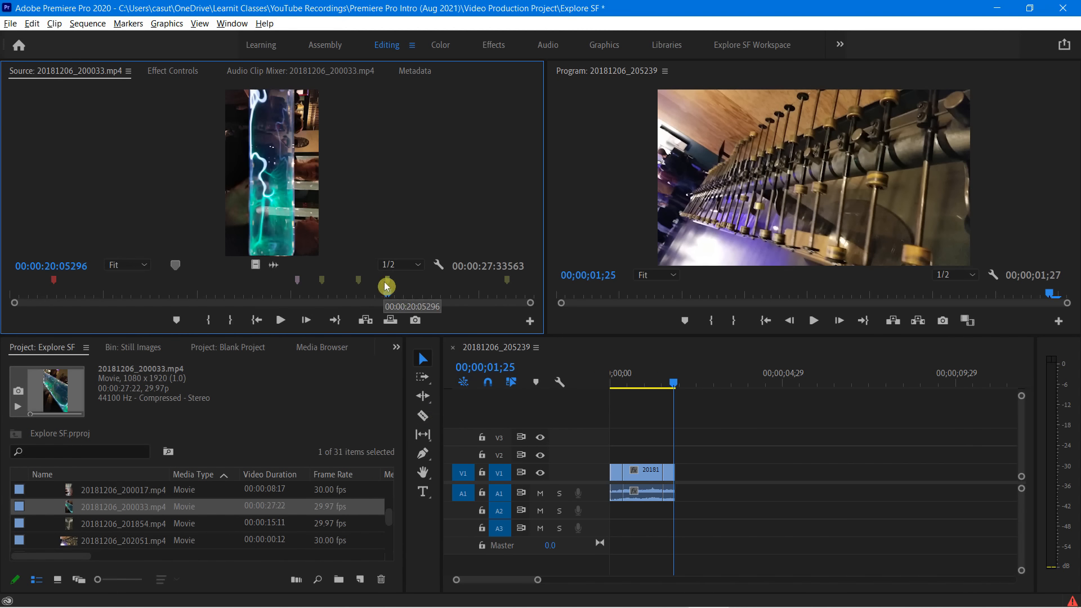
{"action": "right_click", "coordinate": [323, 285]}
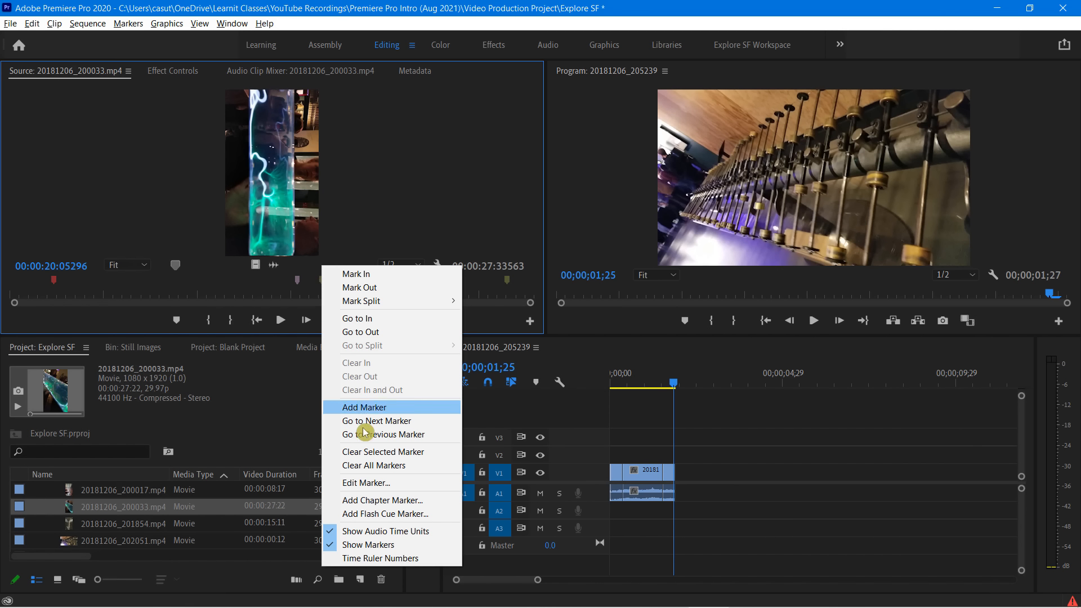
{"action": "left_click", "coordinate": [361, 451]}
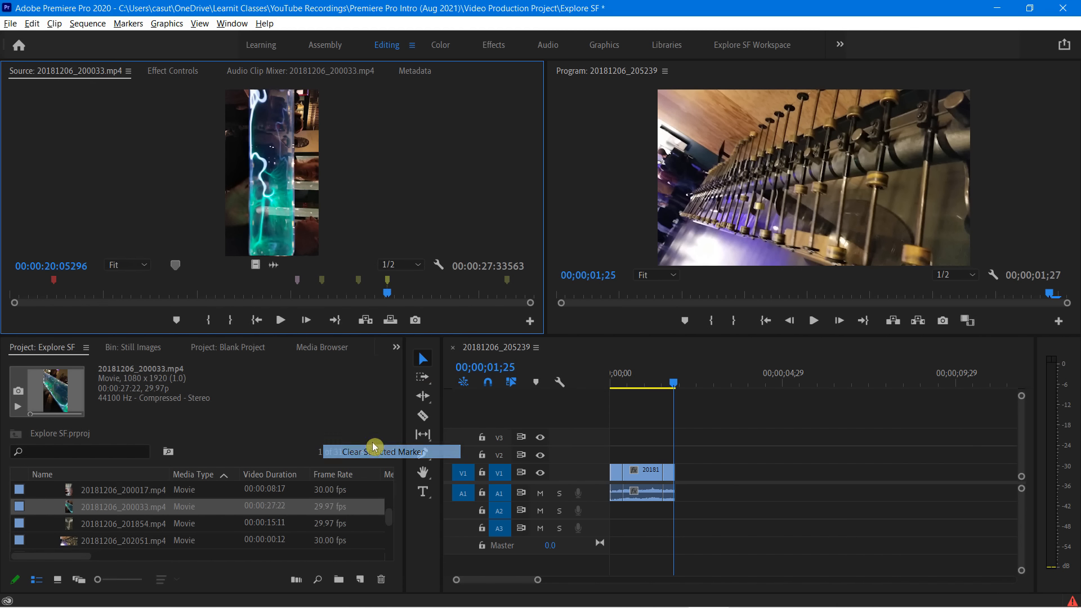
Examine the marker options on the source clip's remaining markers in an enlarged Source monitor, and restore the monitor's size
{"action": "right_click", "coordinate": [361, 283]}
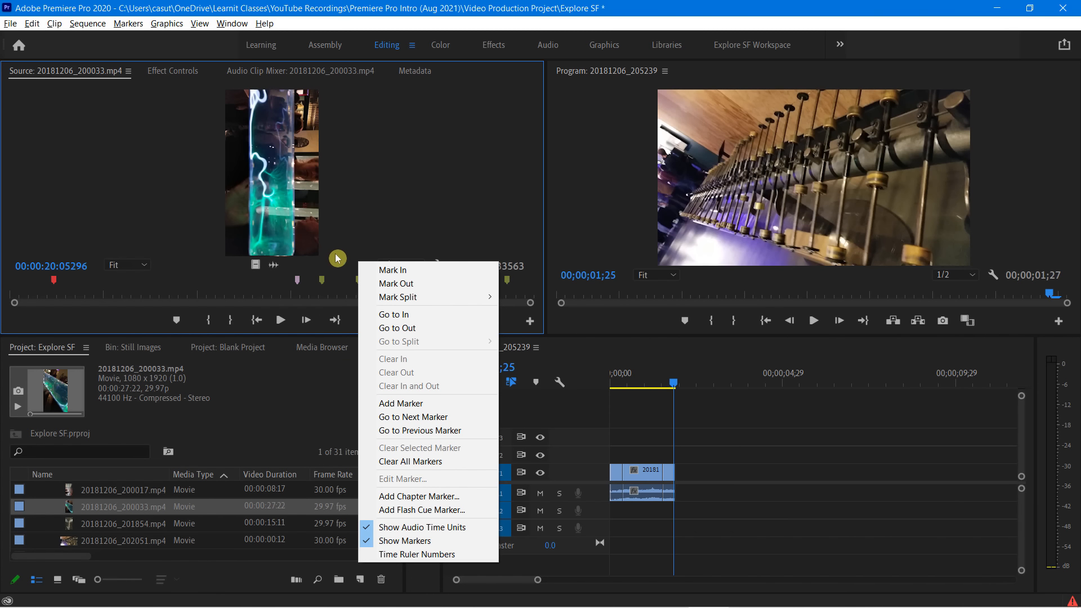
{"action": "left_click", "coordinate": [337, 258]}
{"action": "left_click", "coordinate": [359, 283]}
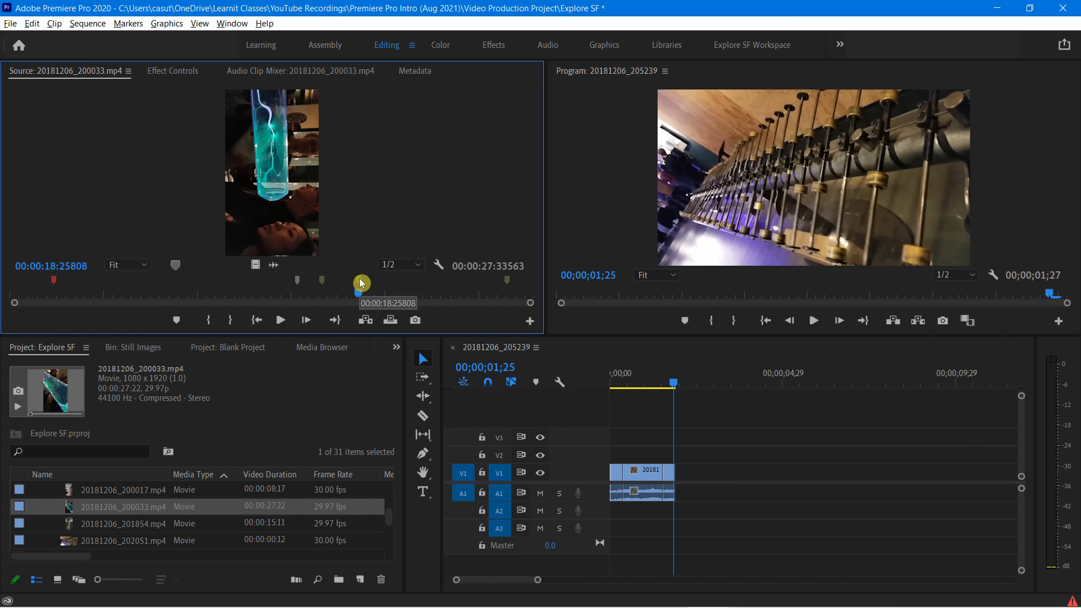
{"action": "key", "text": "grave"}
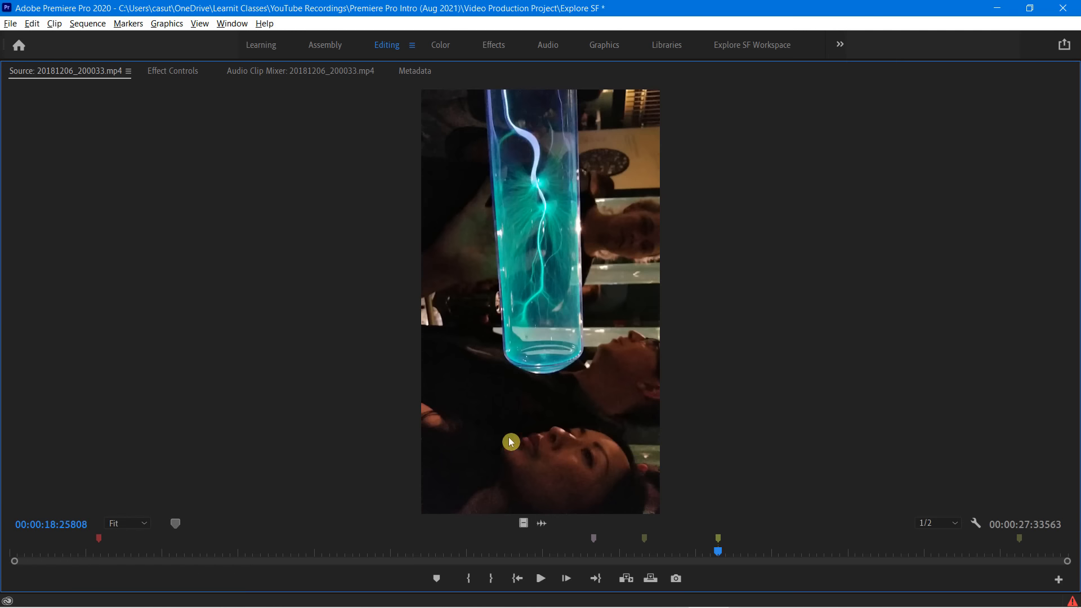
{"action": "right_click", "coordinate": [718, 545]}
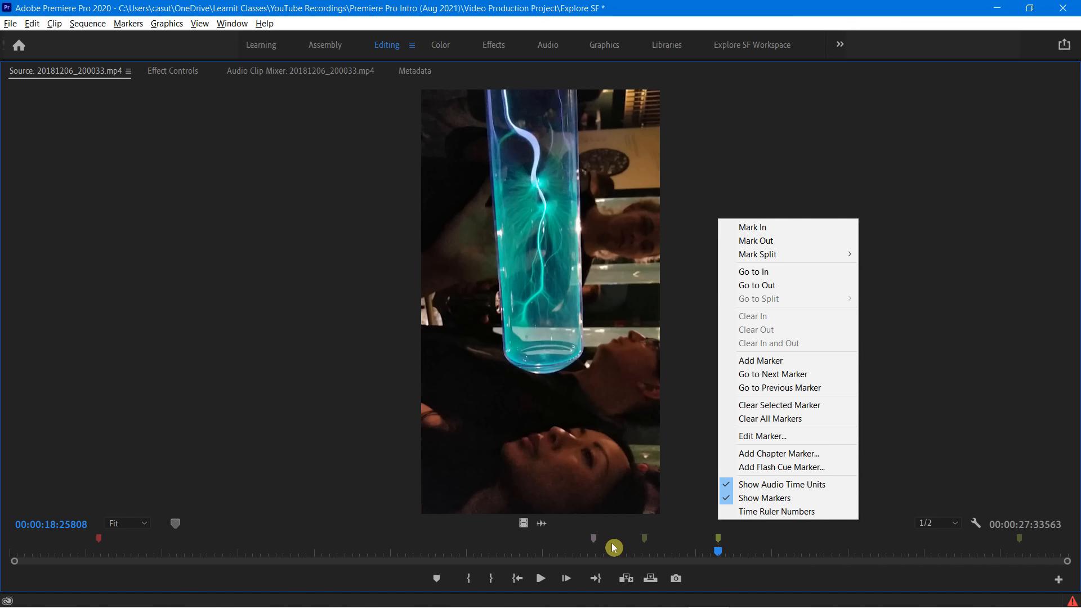
{"action": "left_click", "coordinate": [644, 542]}
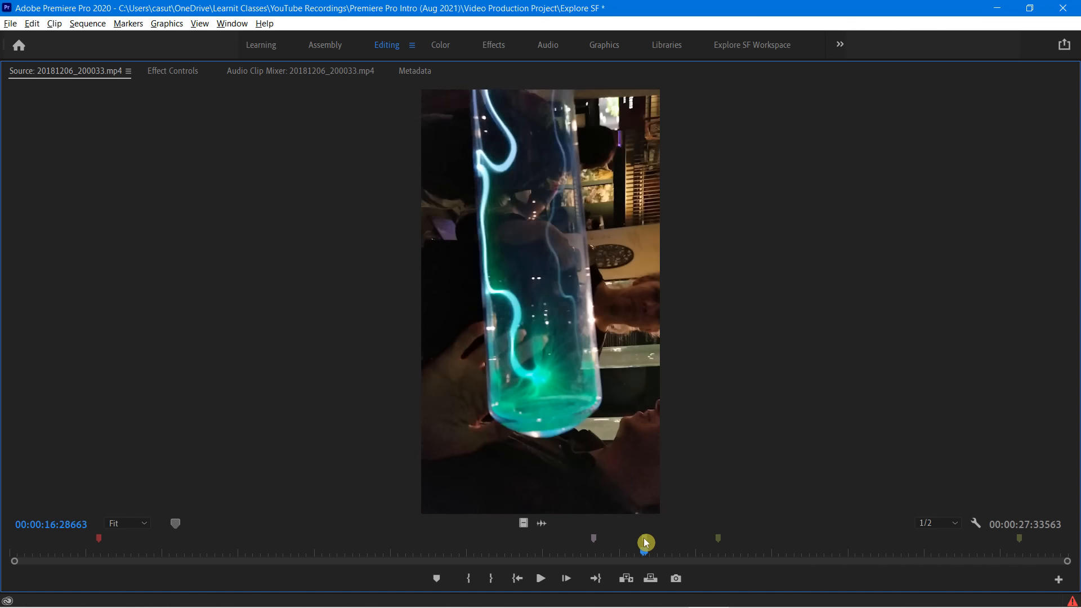
{"action": "left_click", "coordinate": [593, 542]}
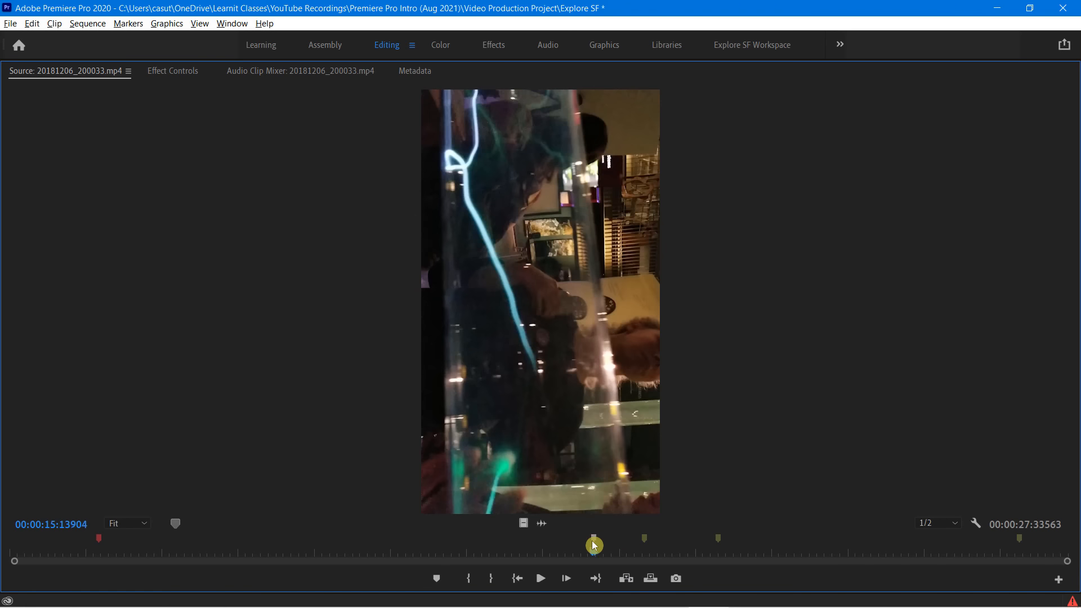
{"action": "right_click", "coordinate": [101, 543]}
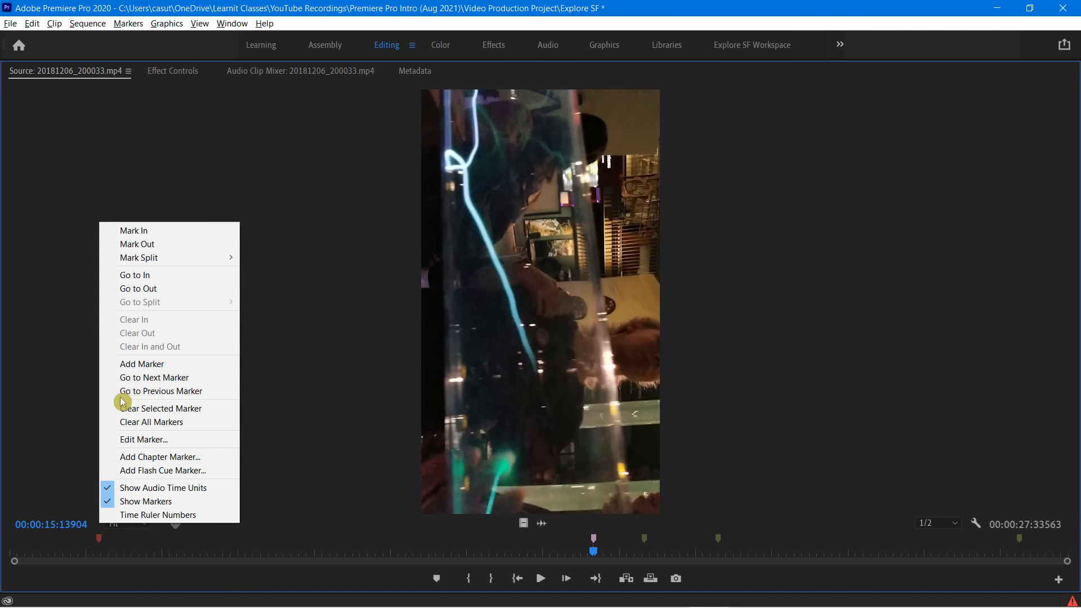
{"action": "left_click", "coordinate": [67, 207]}
{"action": "key", "text": "grave"}
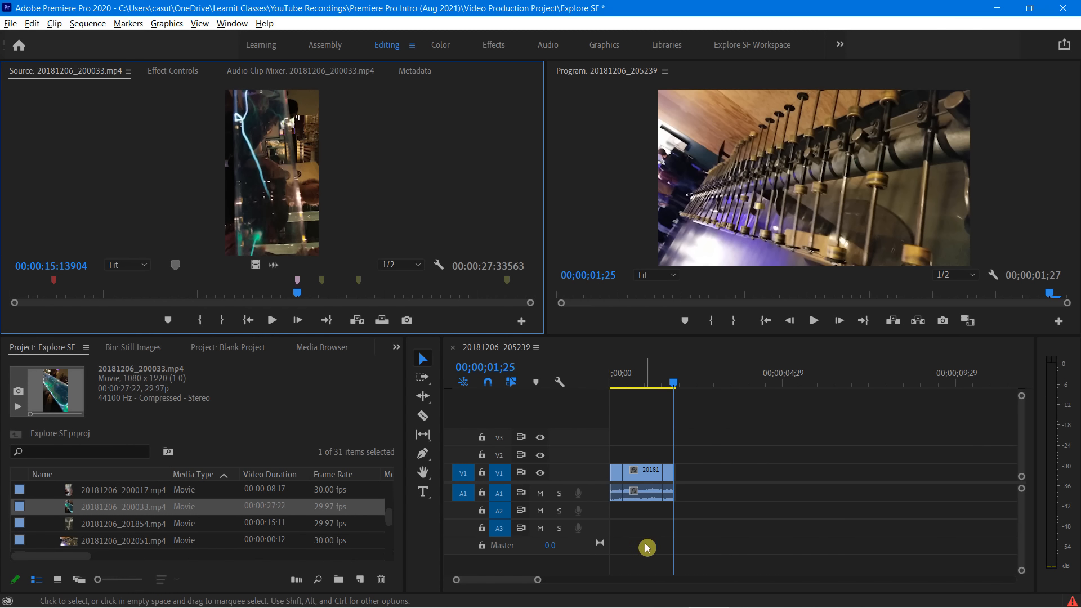
{"action": "left_click", "coordinate": [596, 355]}
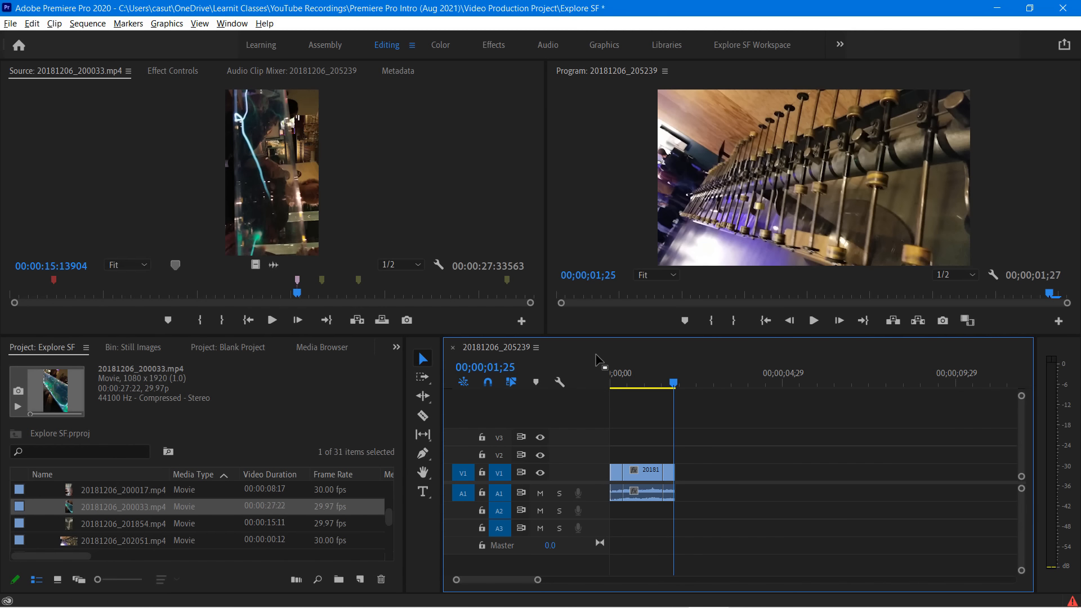
{"action": "left_click", "coordinate": [412, 176]}
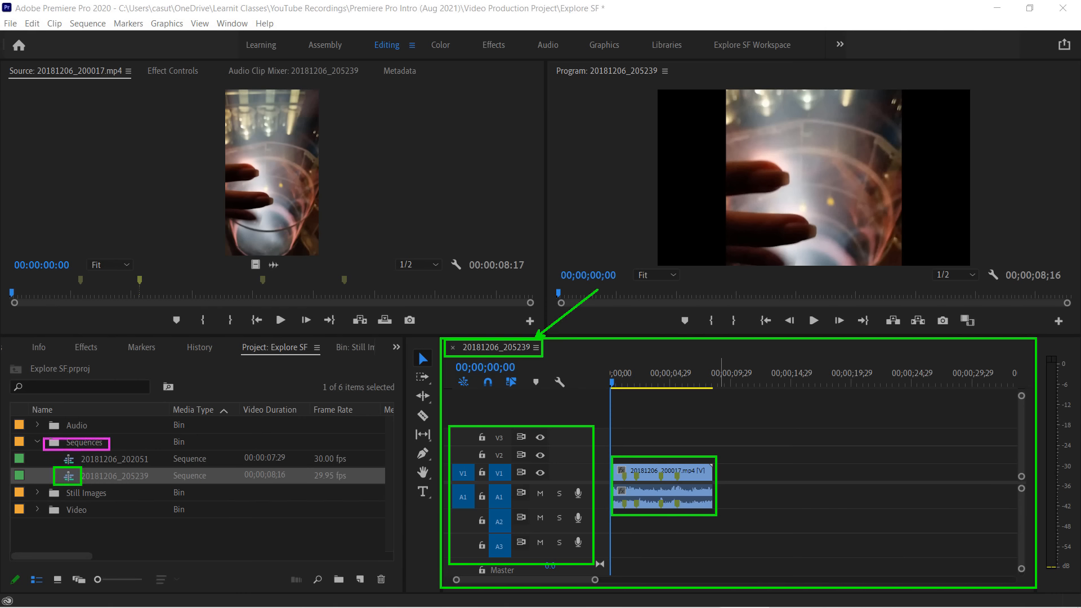
{"action": "key", "text": "Escape"}
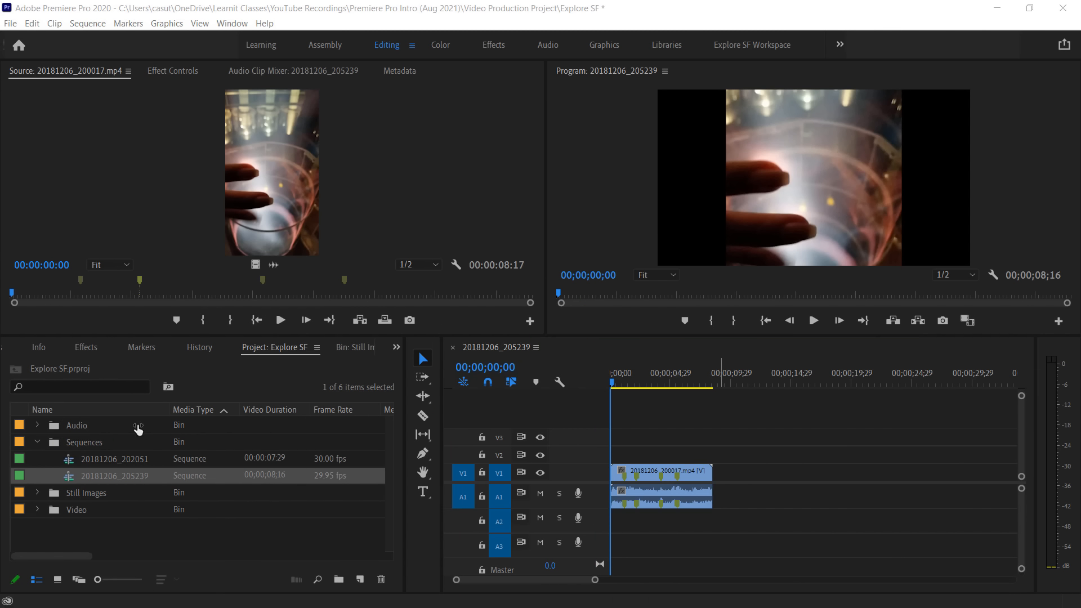
Expand the Video bin in the project and close the open 20181206_205239 sequence
{"action": "left_click", "coordinate": [37, 510]}
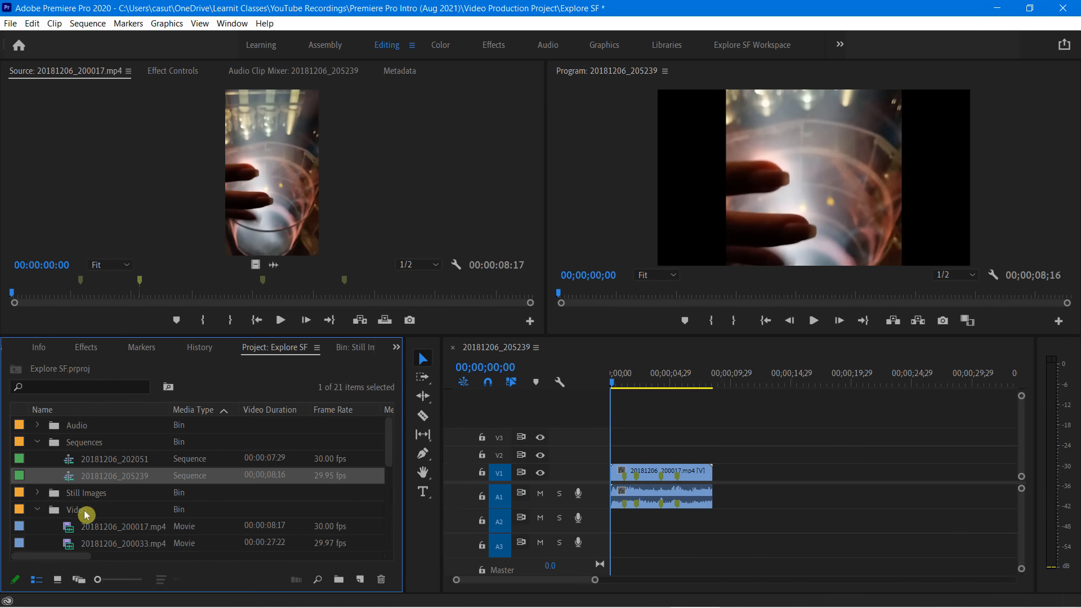
{"action": "scroll", "coordinate": [99, 516], "scroll_direction": "down", "scroll_amount": 1}
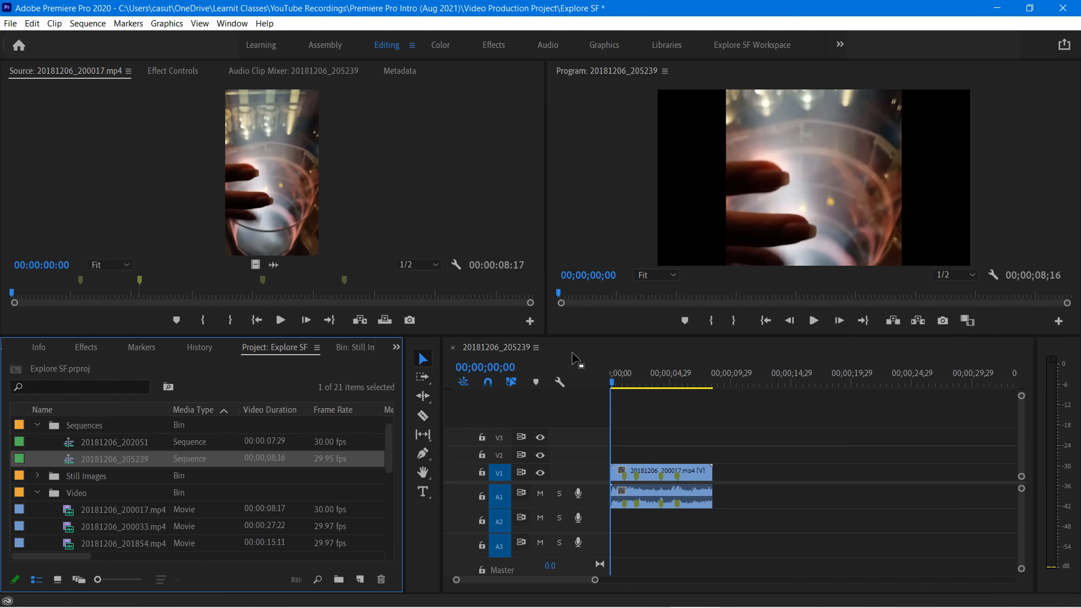
{"action": "left_click", "coordinate": [453, 348]}
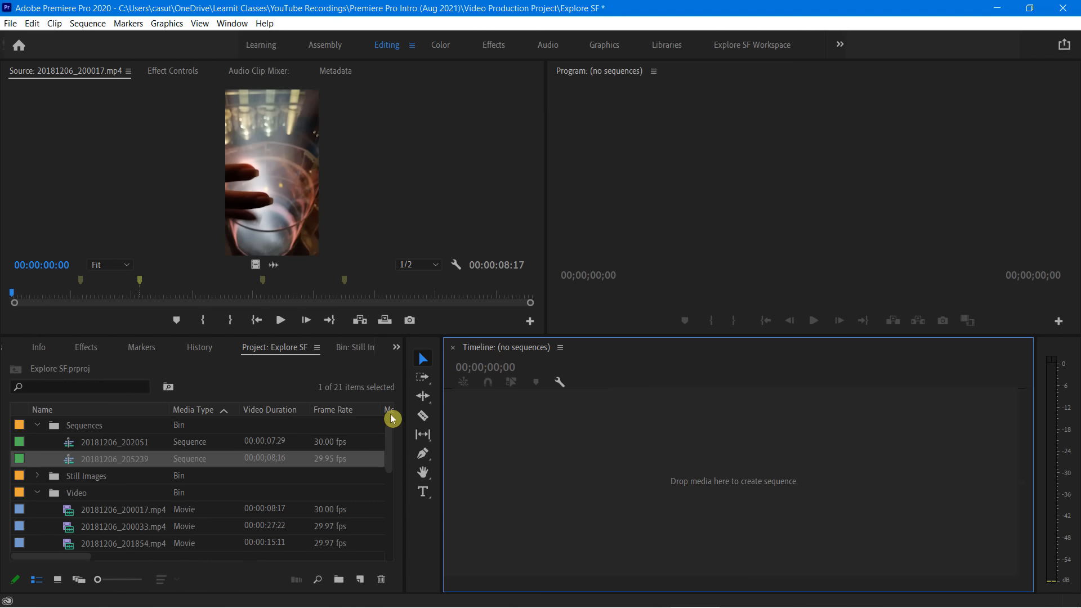
Mark an In point at 00:00:02:26 on source clip 20181206_200017.mp4 and create a new sequence from the trimmed clip
{"action": "left_click", "coordinate": [187, 289]}
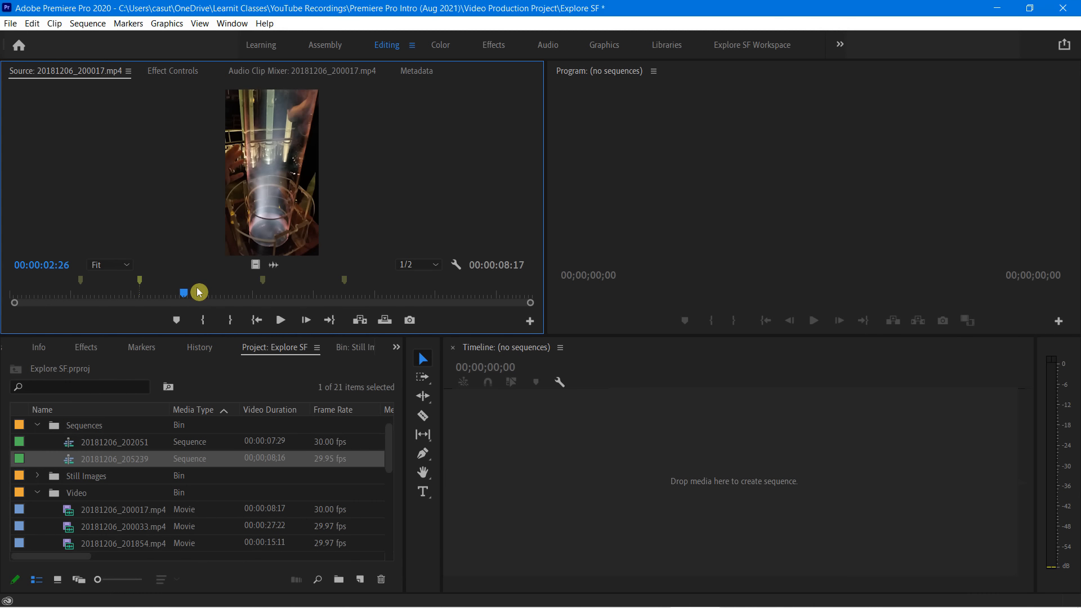
{"action": "key", "text": "i"}
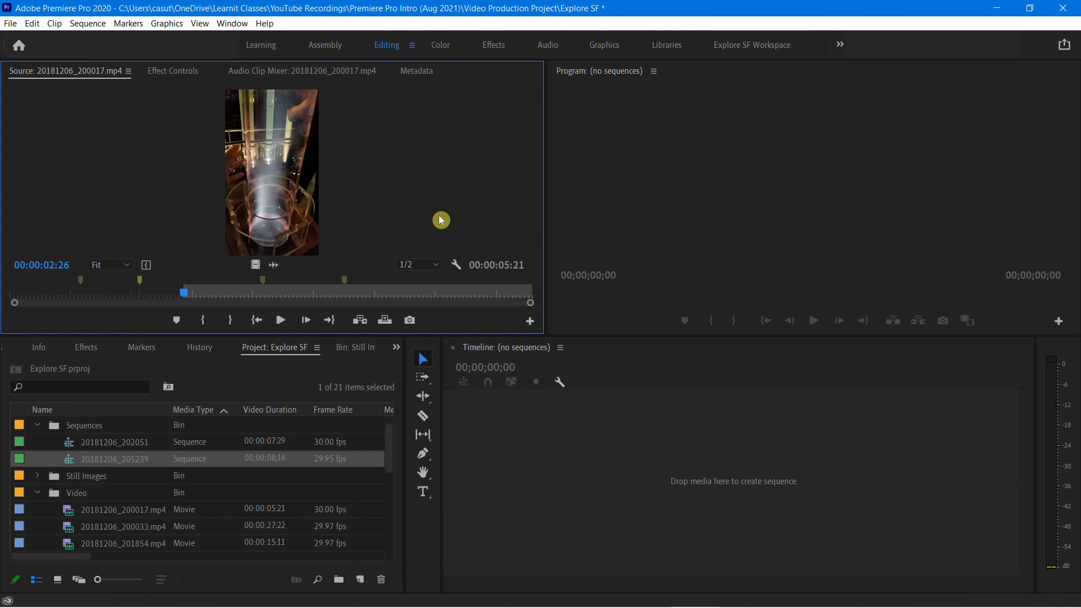
{"action": "left_click_drag", "start_coordinate": [467, 311], "coordinate": [552, 445]}
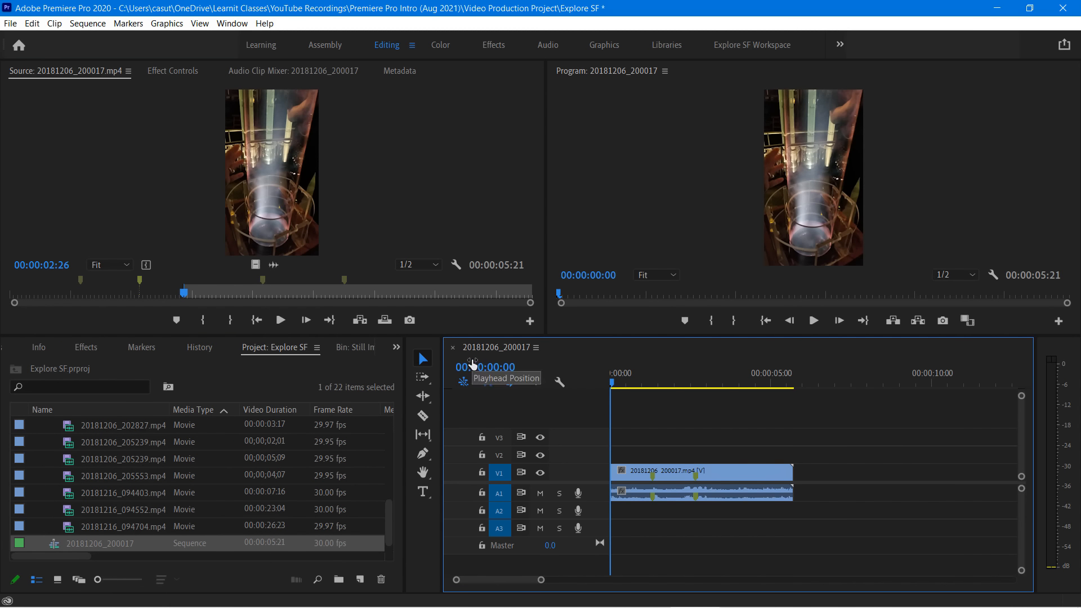
Close the 20181206_200017 sequence in the timeline and collapse the Sequences bin in the project
{"action": "left_click", "coordinate": [488, 353]}
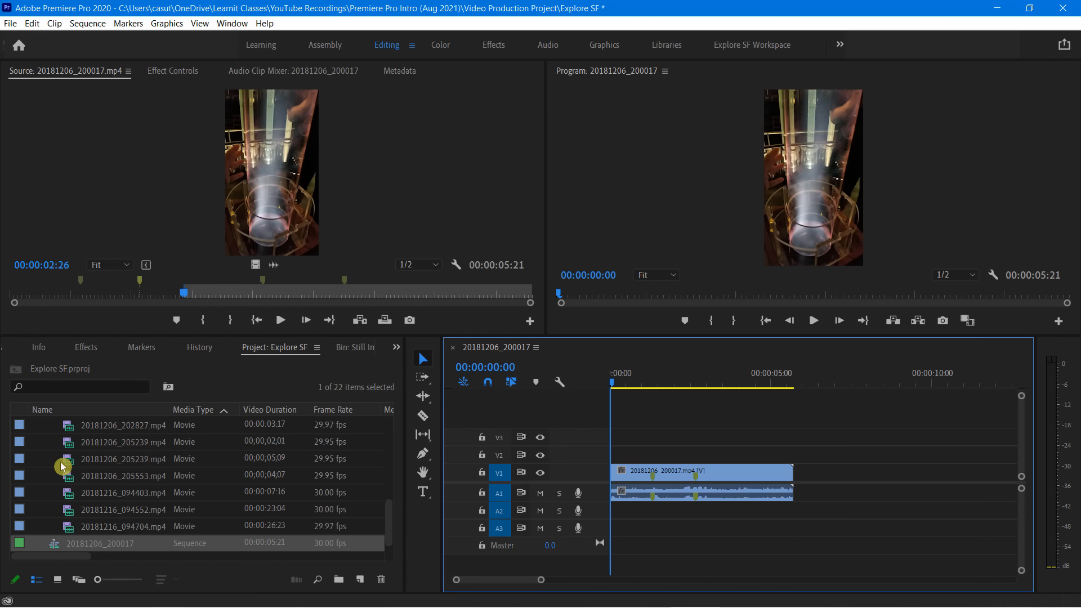
{"action": "left_click", "coordinate": [453, 348]}
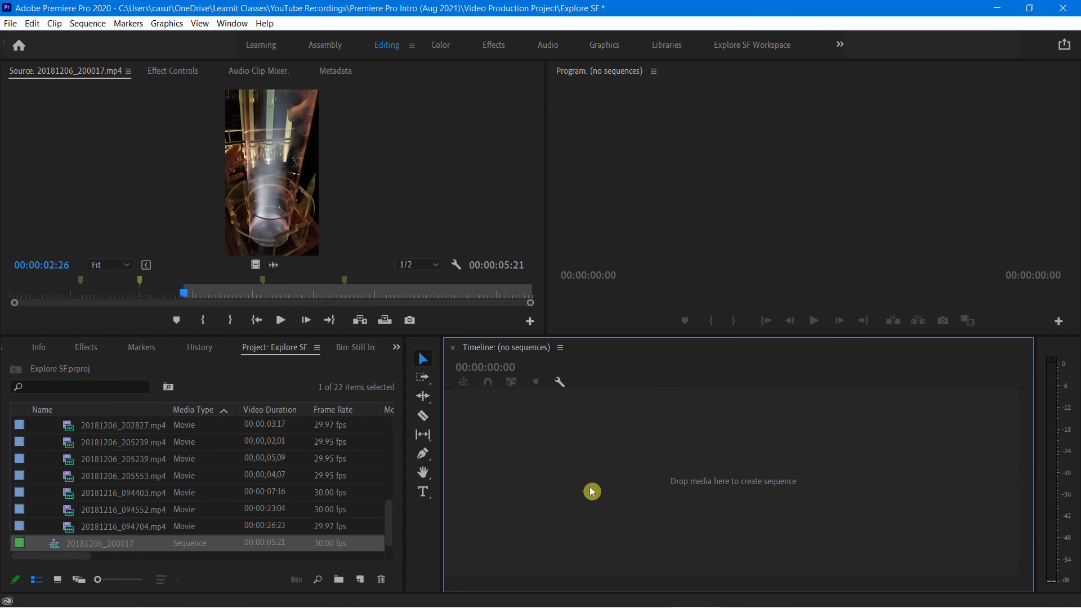
{"action": "scroll", "coordinate": [150, 476], "scroll_direction": "up", "scroll_amount": 2}
{"action": "scroll", "coordinate": [163, 461], "scroll_direction": "up", "scroll_amount": 3}
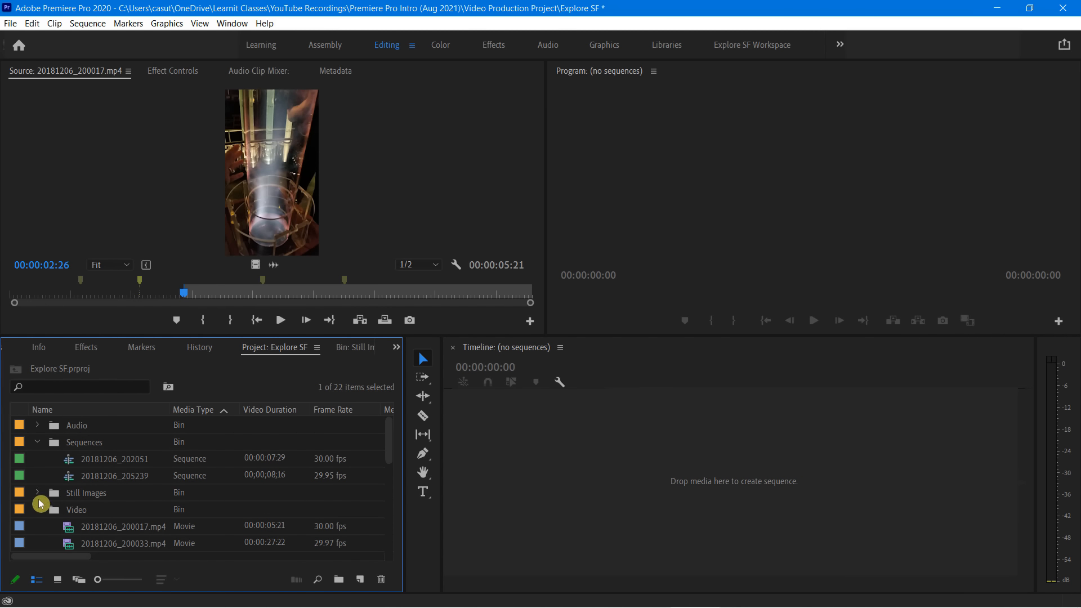
{"action": "left_click", "coordinate": [38, 442]}
Create a new sequence from 20181206_200033.mp4 in the Video bin and locate it in the project list
{"action": "left_click", "coordinate": [91, 498]}
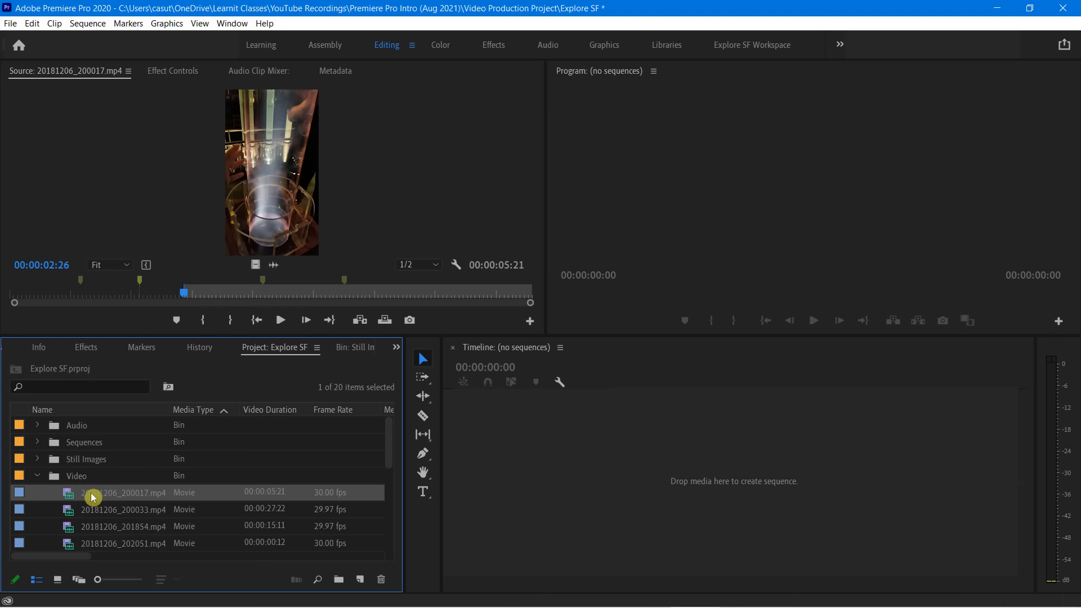
{"action": "left_click_drag", "start_coordinate": [88, 512], "coordinate": [588, 491]}
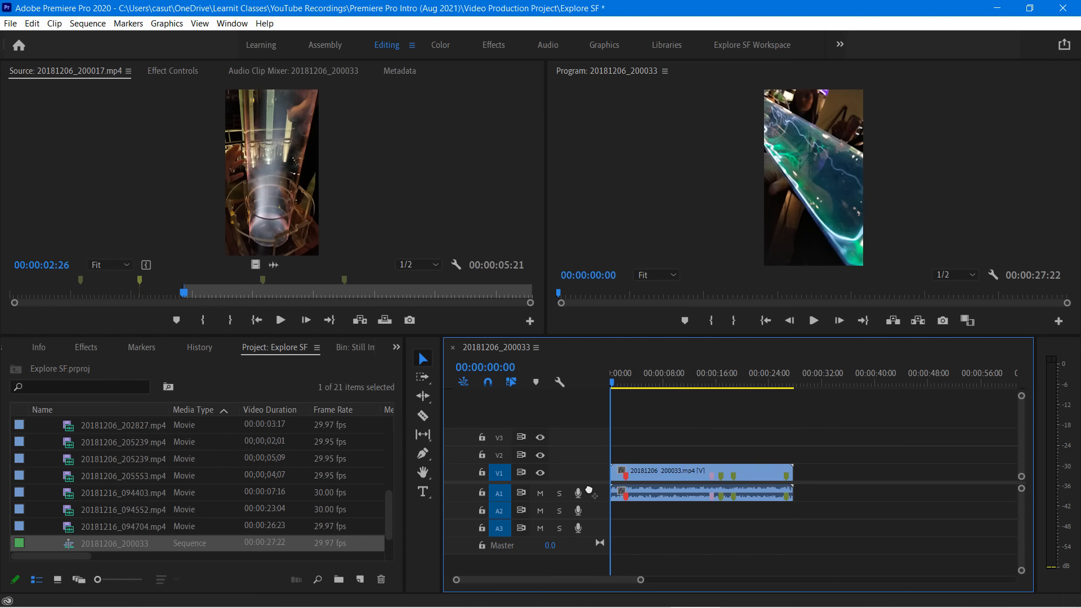
{"action": "left_click", "coordinate": [628, 479]}
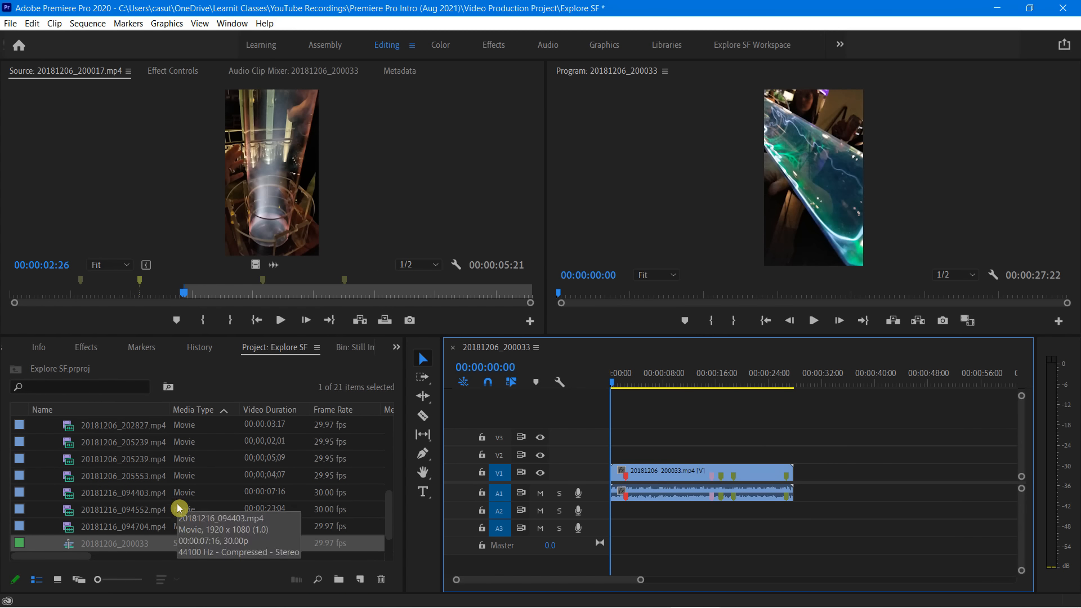
{"action": "scroll", "coordinate": [137, 523], "scroll_direction": "down", "scroll_amount": 1}
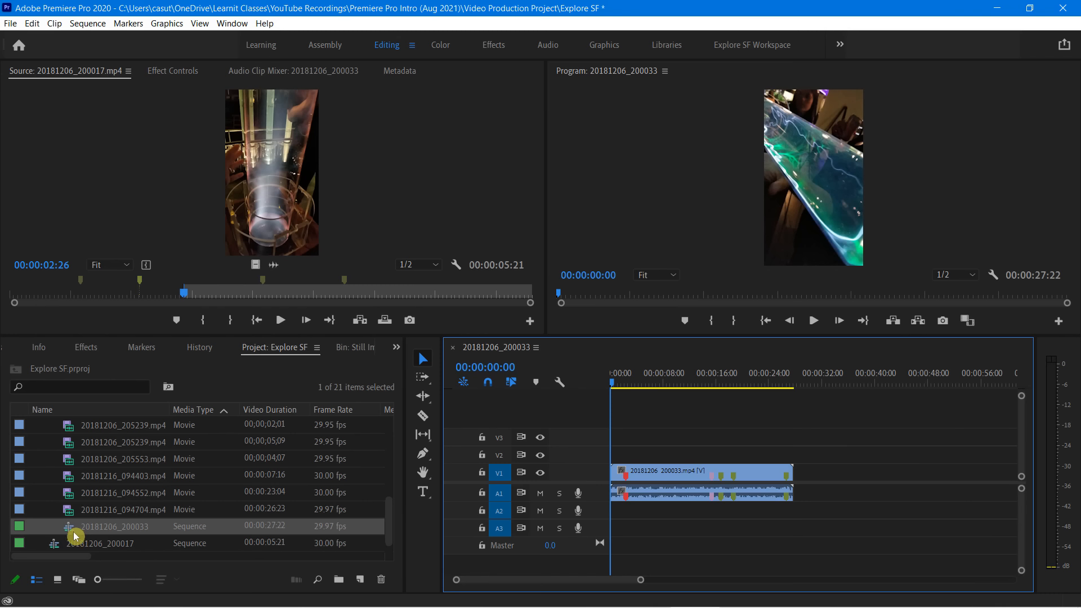
Play the 20181206_200033 sequence from its start and stop at about 4 seconds
{"action": "left_click_drag", "start_coordinate": [57, 519], "coordinate": [163, 533]}
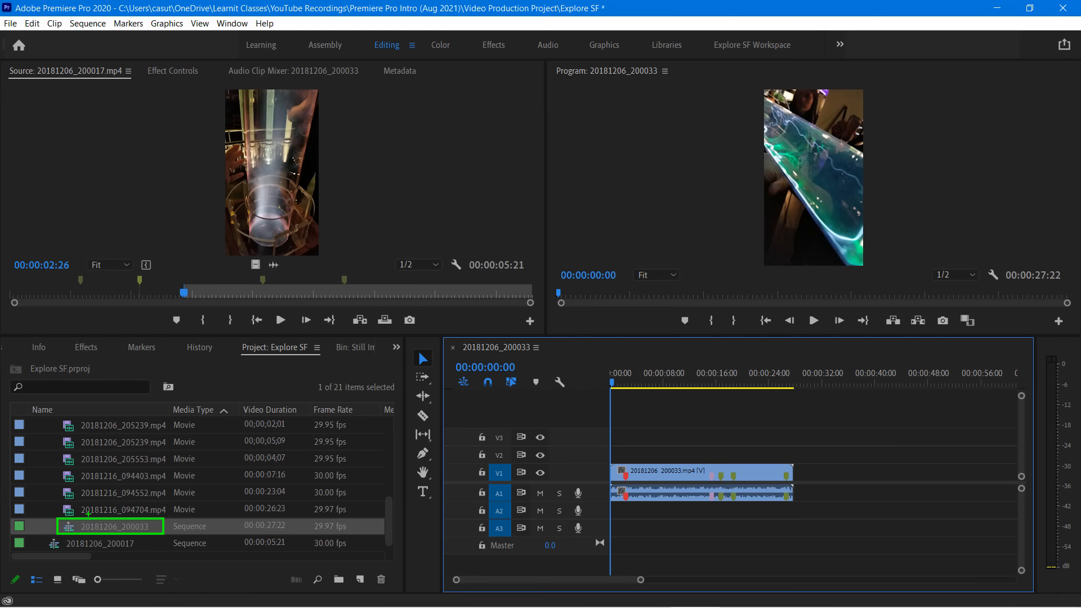
{"action": "left_click", "coordinate": [119, 544]}
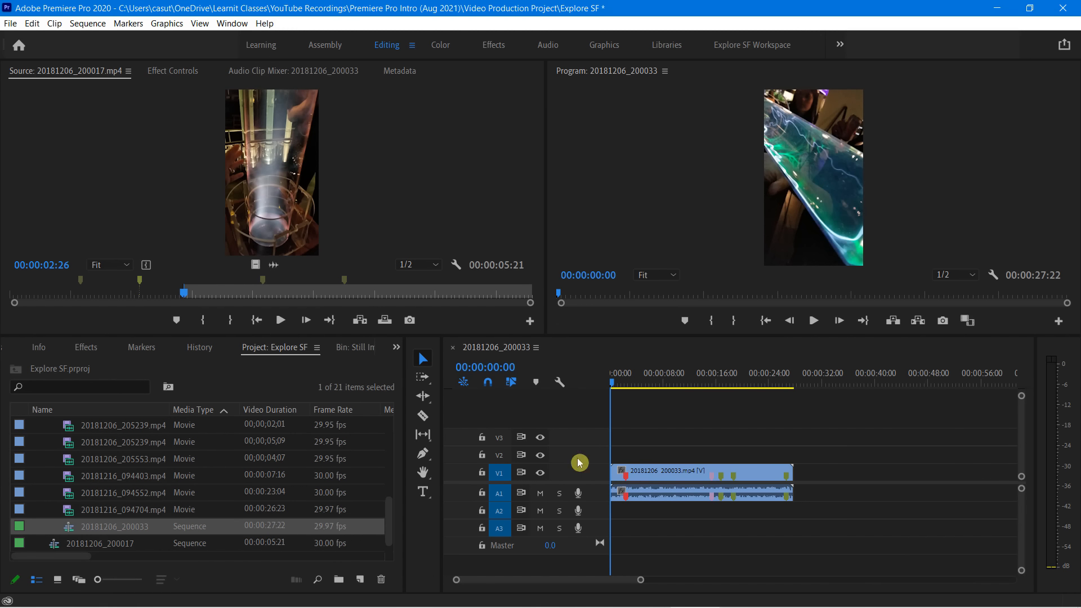
{"action": "key", "text": "space"}
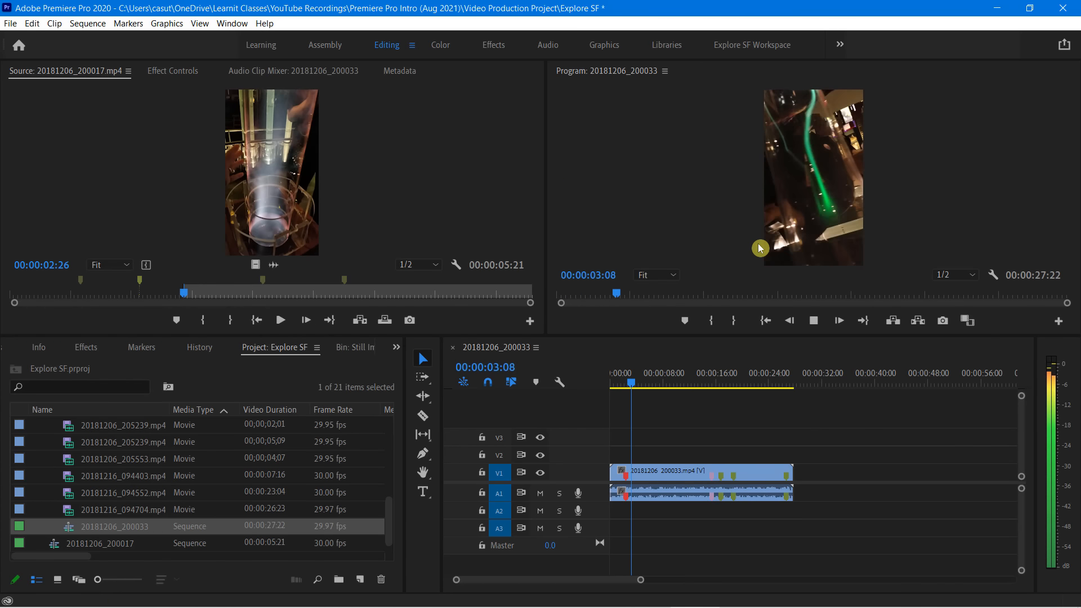
{"action": "key", "text": "space"}
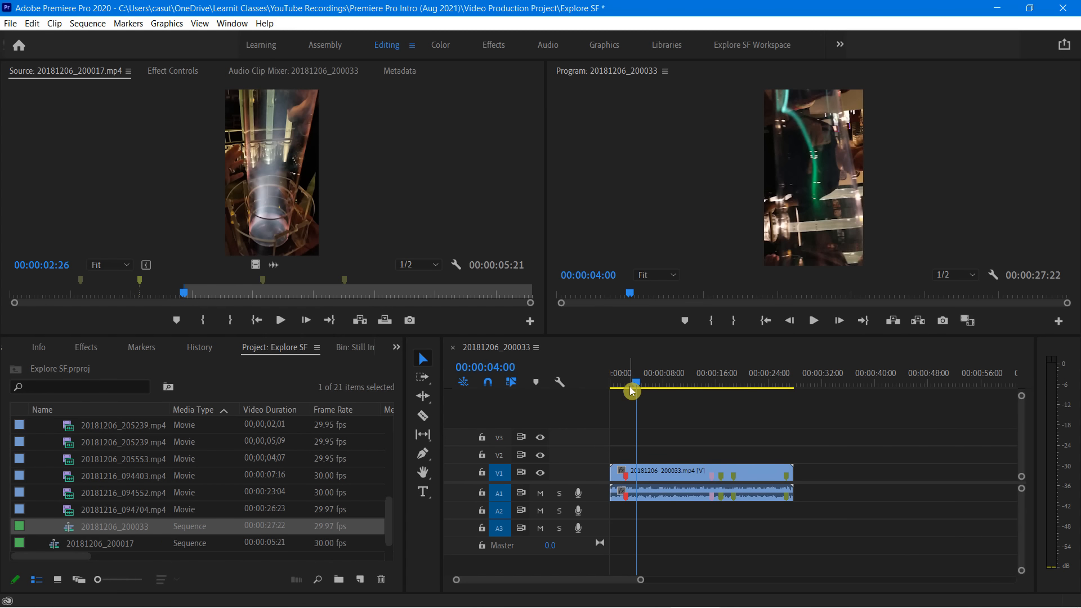
Rename the 20181206_200033 sequence in the project as Tesla Coil
{"action": "left_click", "coordinate": [102, 526]}
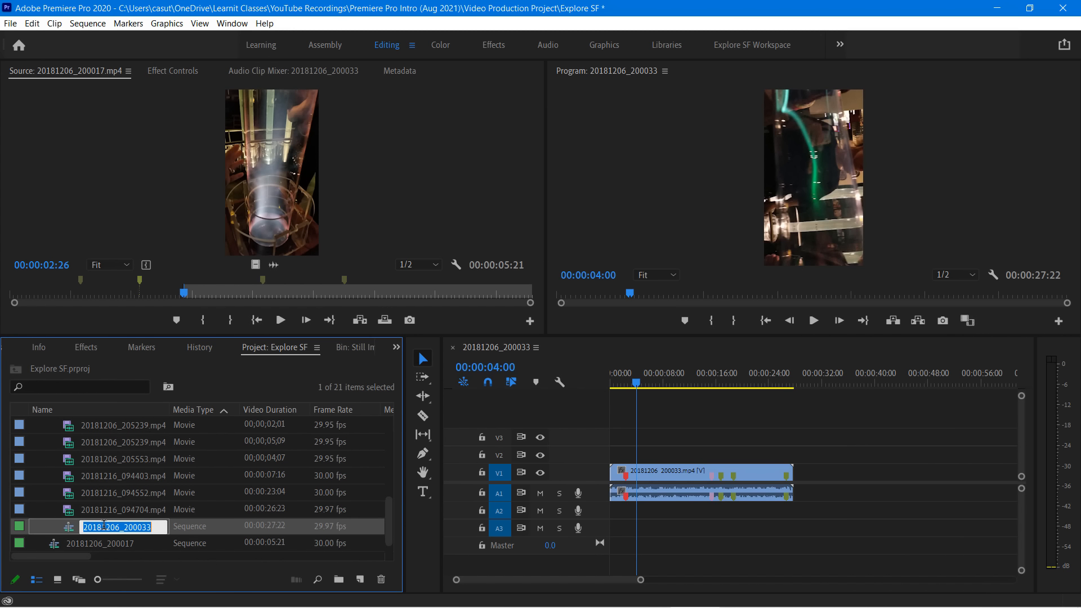
{"action": "type", "text": "Tesla Coil"}
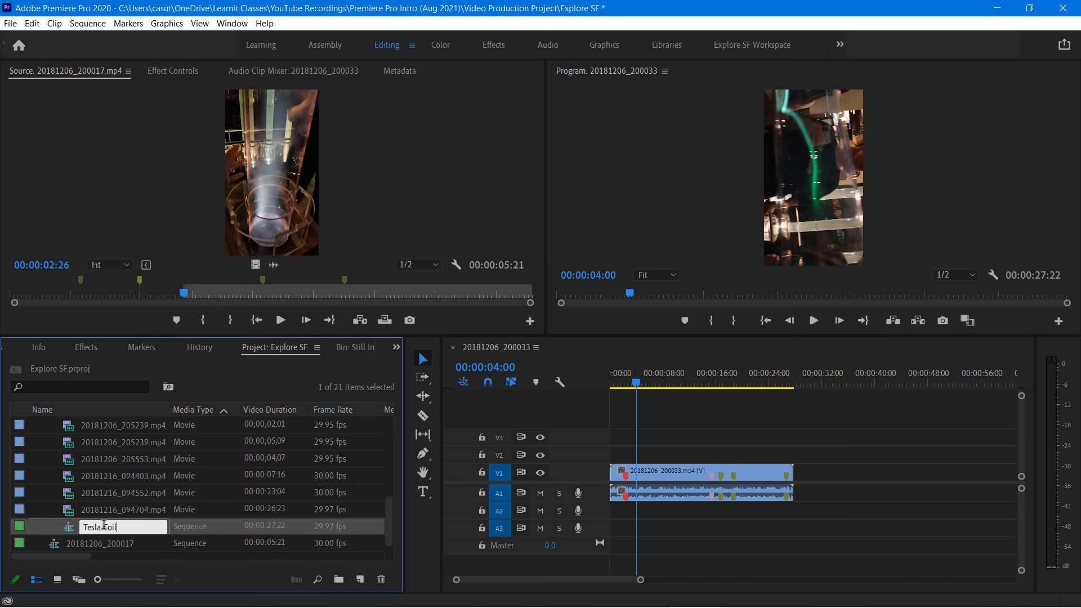
{"action": "key", "text": "Tab"}
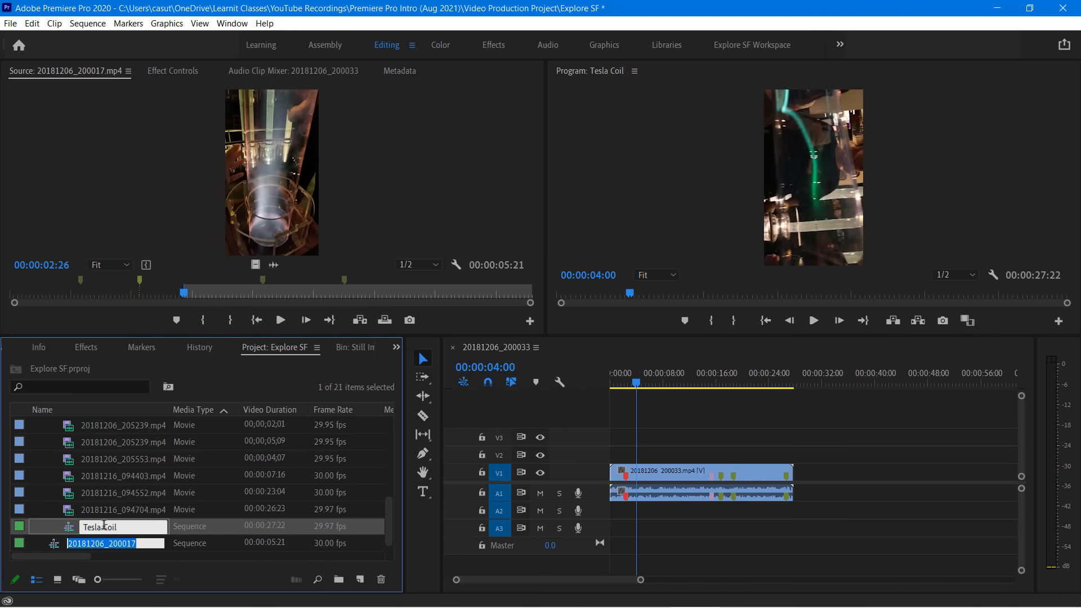
{"action": "left_click", "coordinate": [133, 529]}
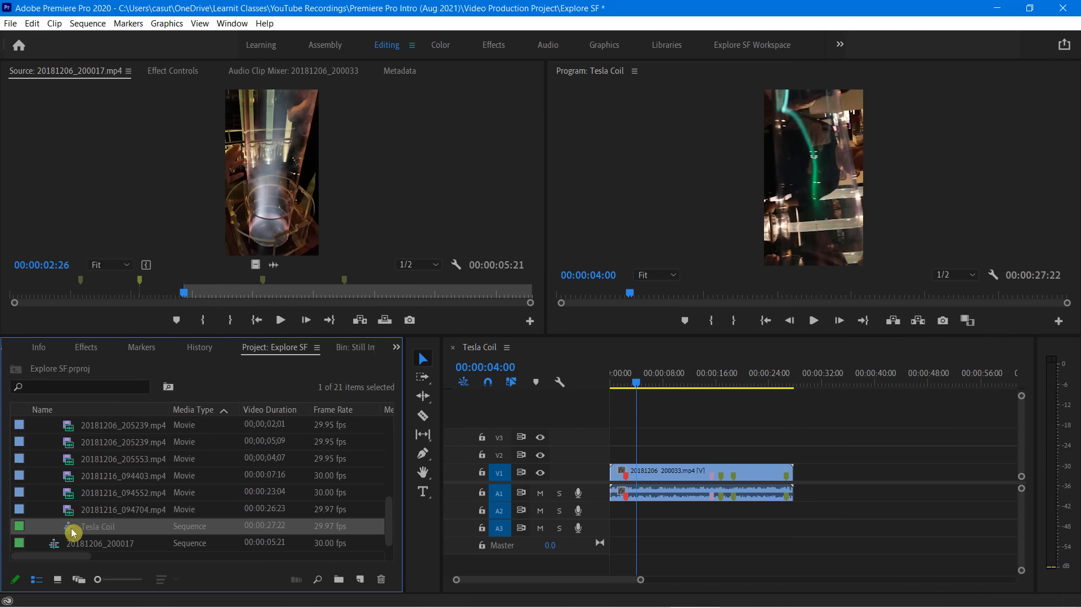
Move the Tesla Coil sequence into the Sequences bin and expand the bin
{"action": "mouse_move", "coordinate": [72, 531]}
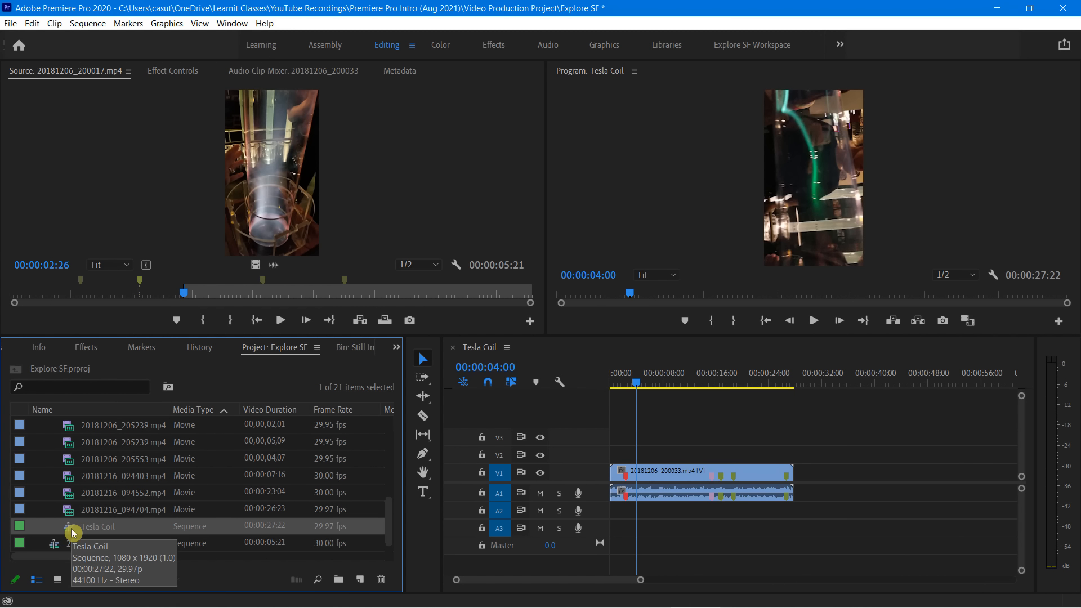
{"action": "scroll", "coordinate": [75, 434], "scroll_direction": "up", "scroll_amount": 5}
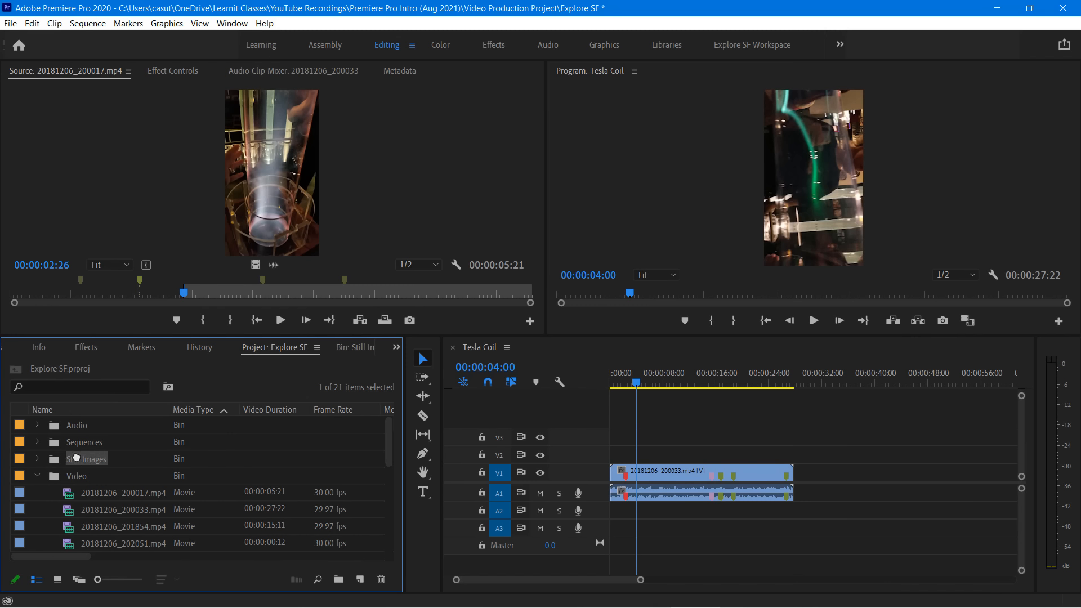
{"action": "left_click", "coordinate": [37, 442]}
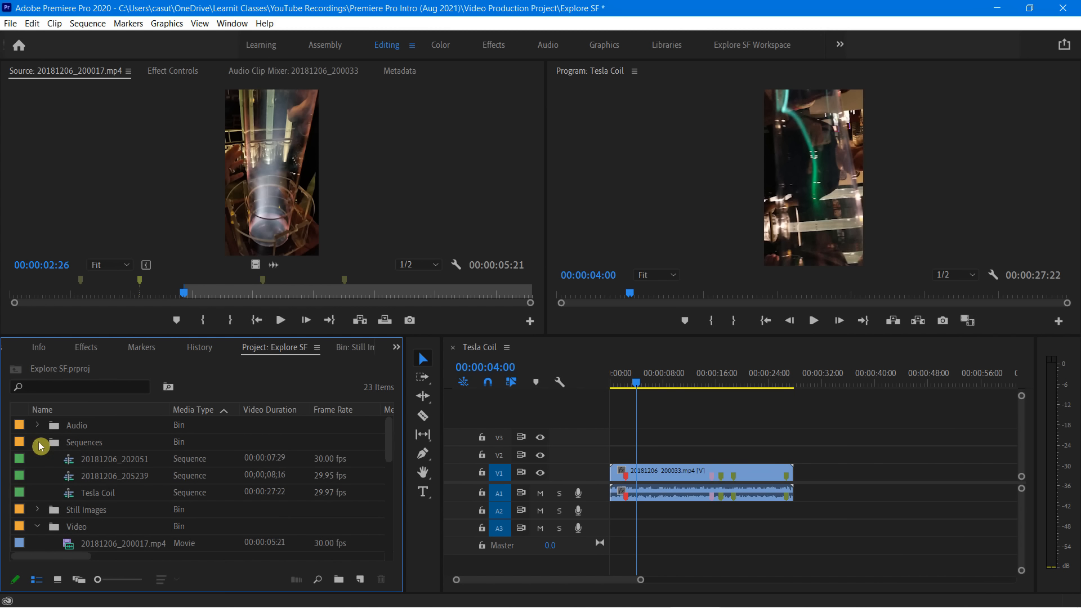
Review the Tesla Coil sequence's settings, including its timebase, frame size and audio sample rate, and close them without changes
{"action": "left_click", "coordinate": [104, 498]}
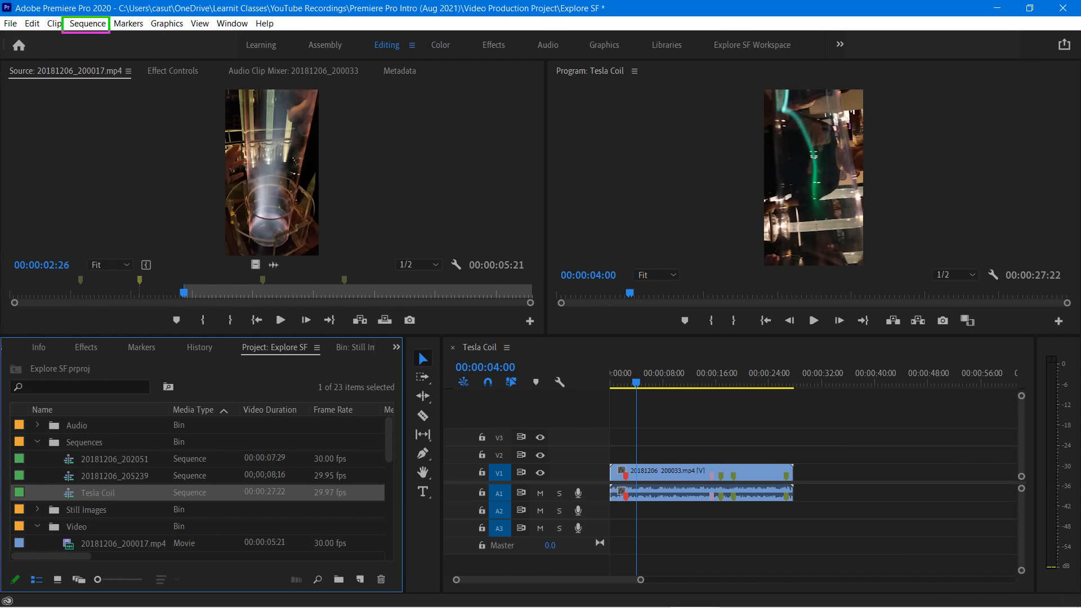
{"action": "key", "text": "Escape"}
{"action": "left_click", "coordinate": [99, 27]}
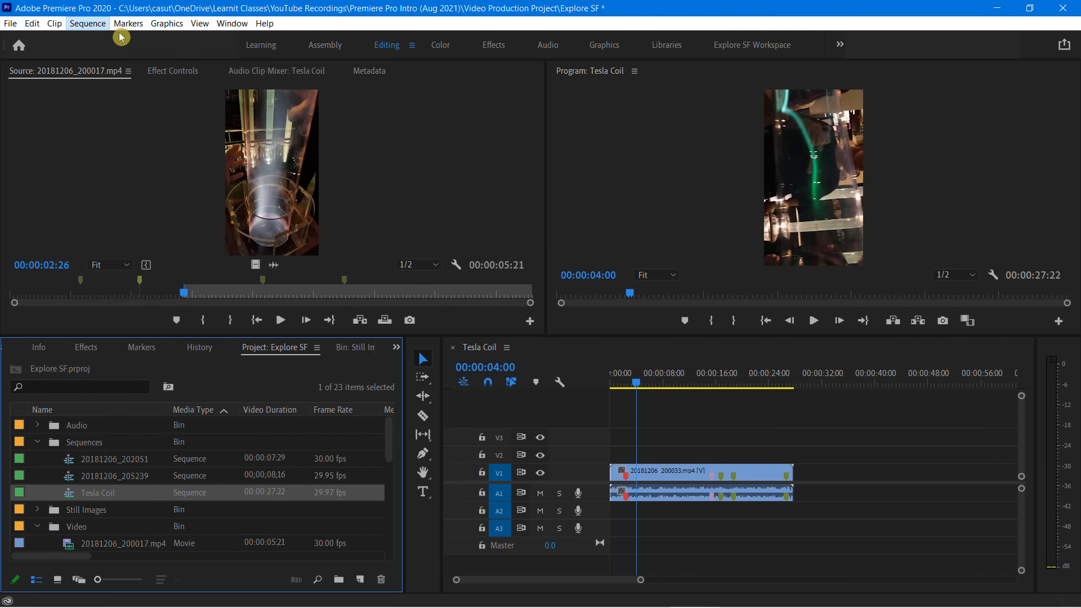
{"action": "left_click", "coordinate": [89, 26]}
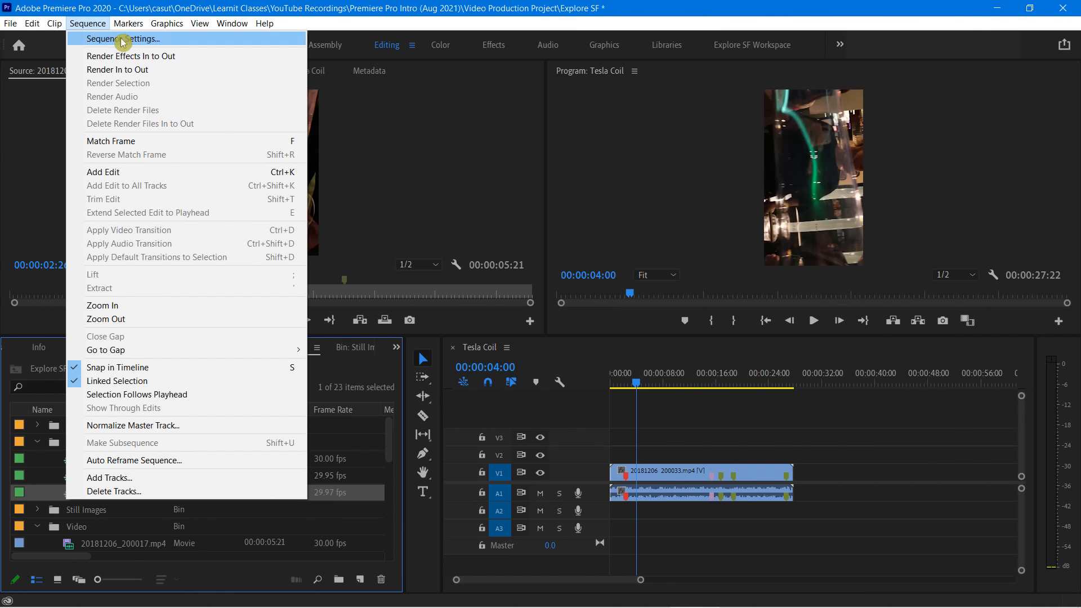
{"action": "left_click", "coordinate": [122, 40]}
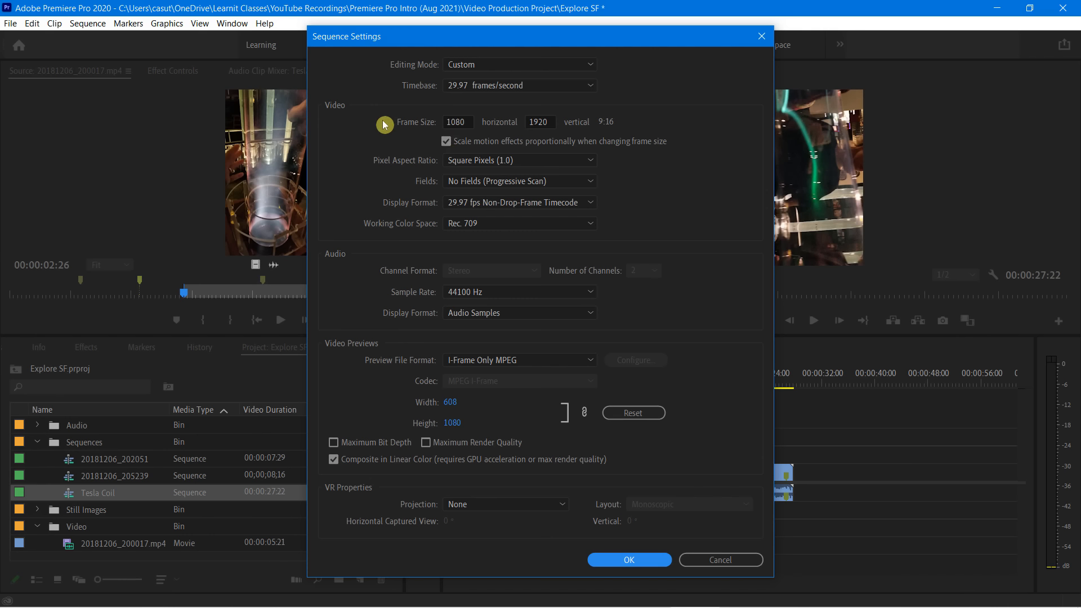
{"action": "left_click", "coordinate": [622, 560]}
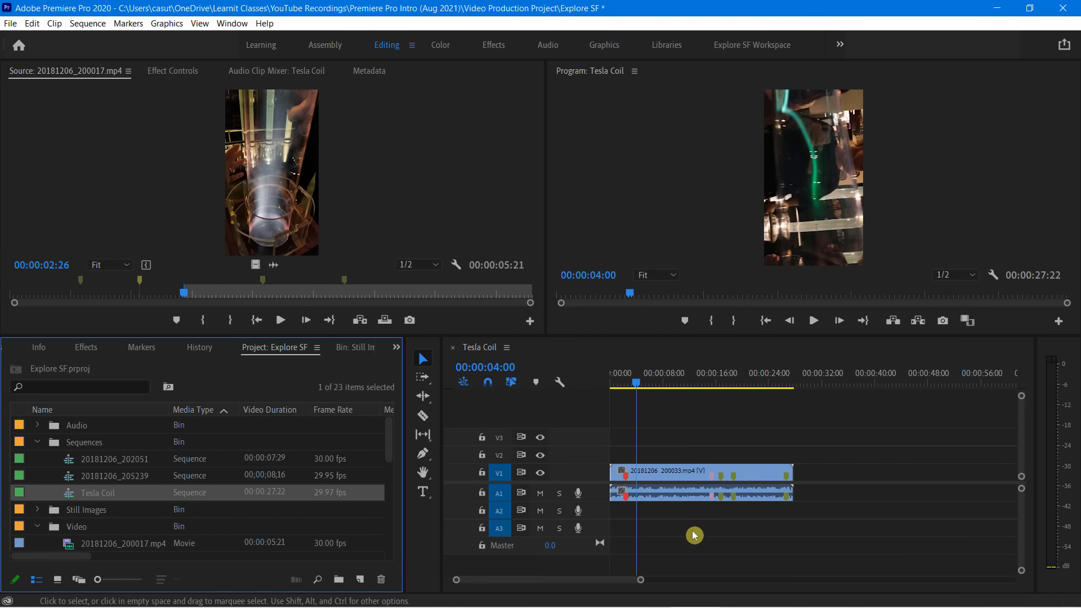
Add the clip 20181206_202742.mp4 from the Video bin to the end of the Tesla Coil sequence, on tracks V1 and A1
{"action": "scroll", "coordinate": [153, 477], "scroll_direction": "down", "scroll_amount": 2}
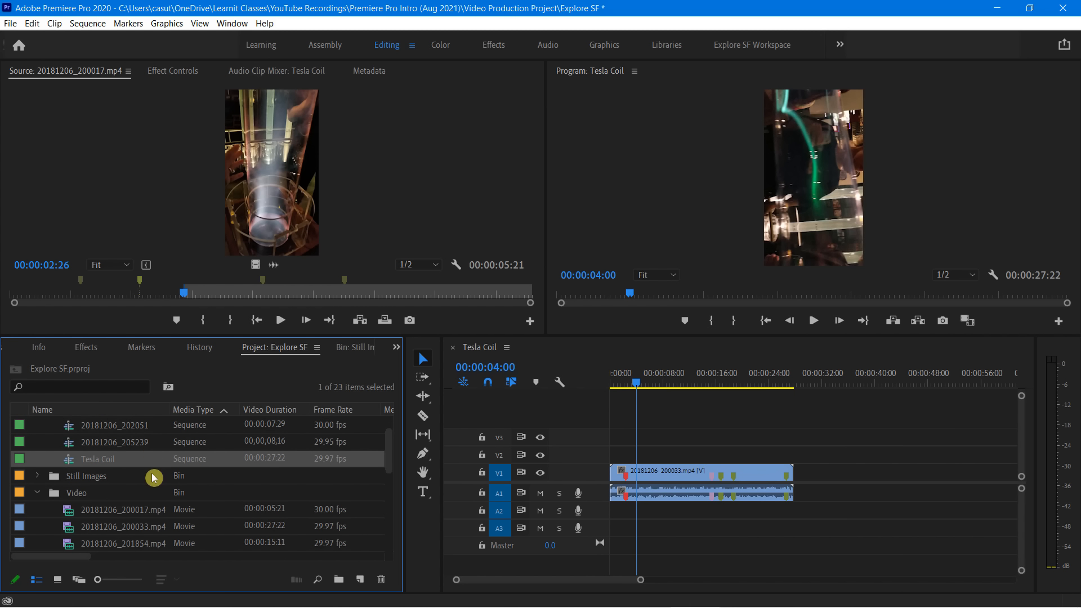
{"action": "scroll", "coordinate": [154, 478], "scroll_direction": "down", "scroll_amount": 4}
{"action": "left_click", "coordinate": [87, 532]}
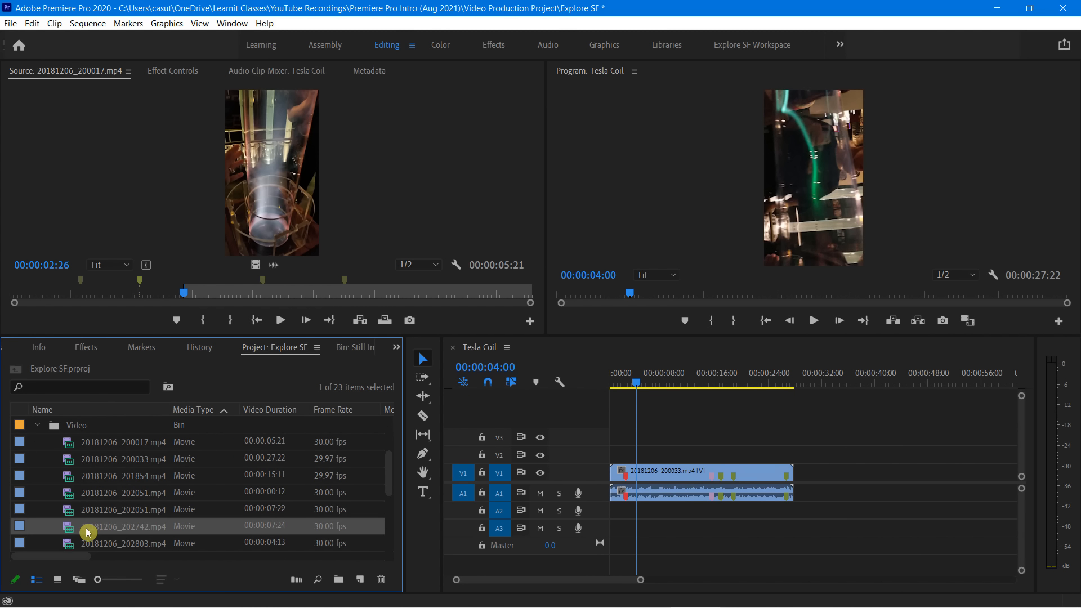
{"action": "left_click_drag", "start_coordinate": [87, 532], "coordinate": [794, 498]}
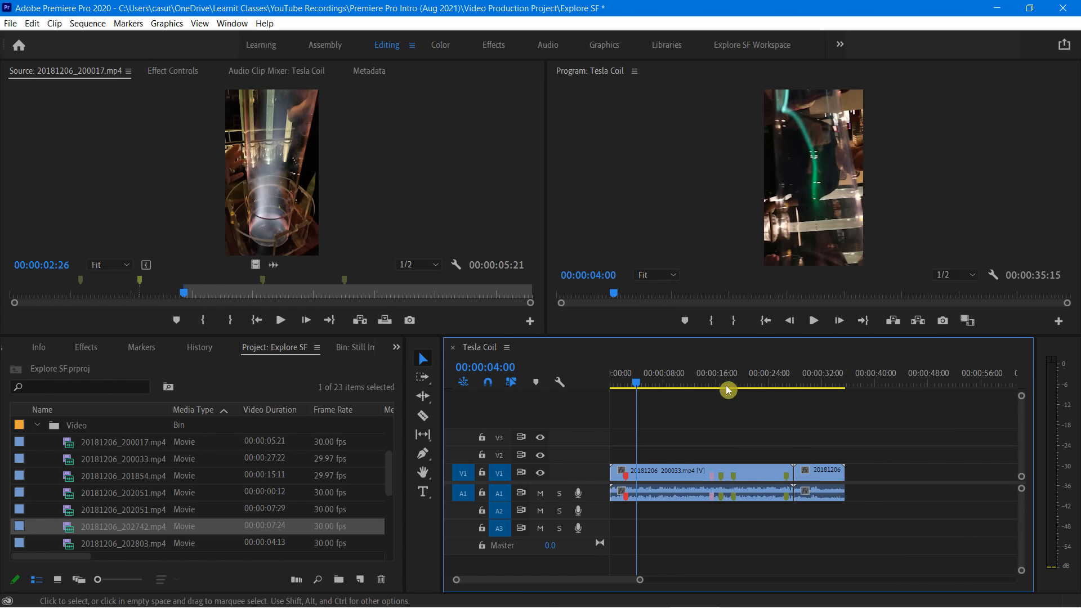
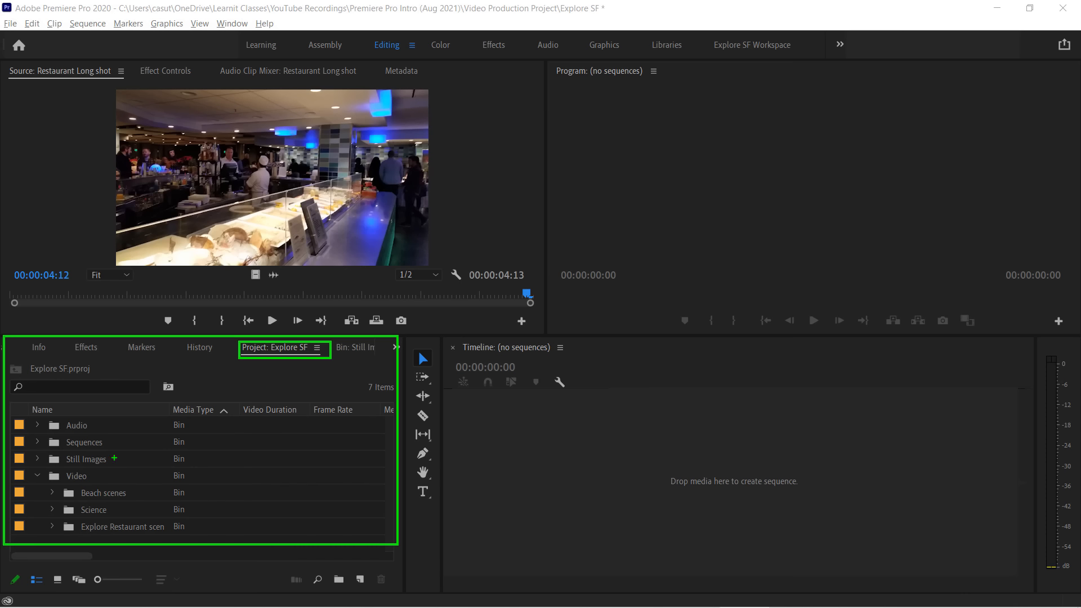
Expand the Explore Restaurant scenes bin and check the names of its clips, leaving them unchanged
{"action": "key", "text": "Escape"}
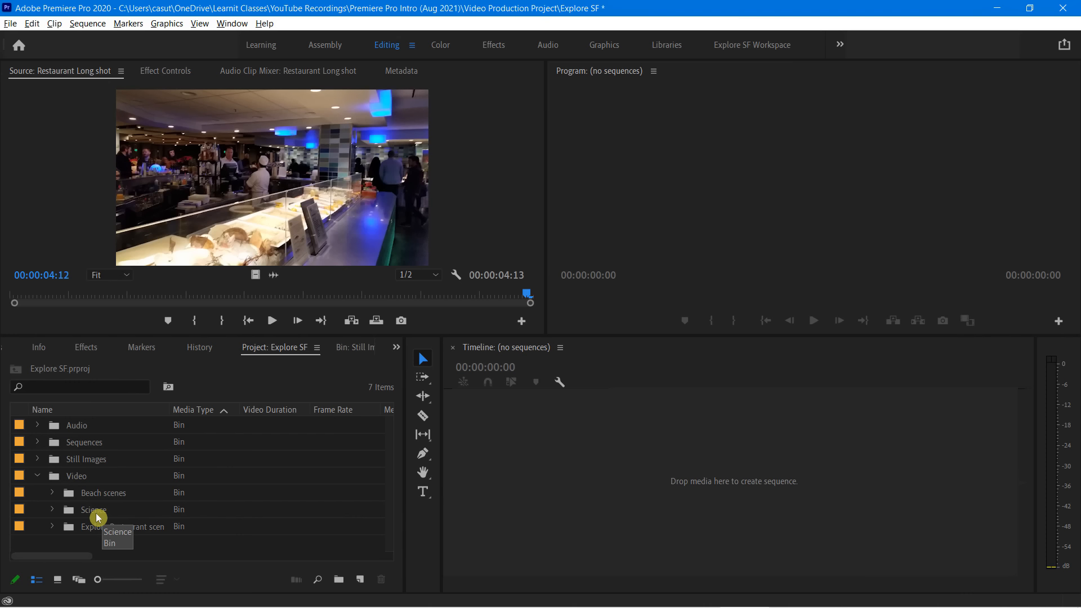
{"action": "left_click", "coordinate": [52, 526]}
{"action": "scroll", "coordinate": [187, 479], "scroll_direction": "down", "scroll_amount": 3}
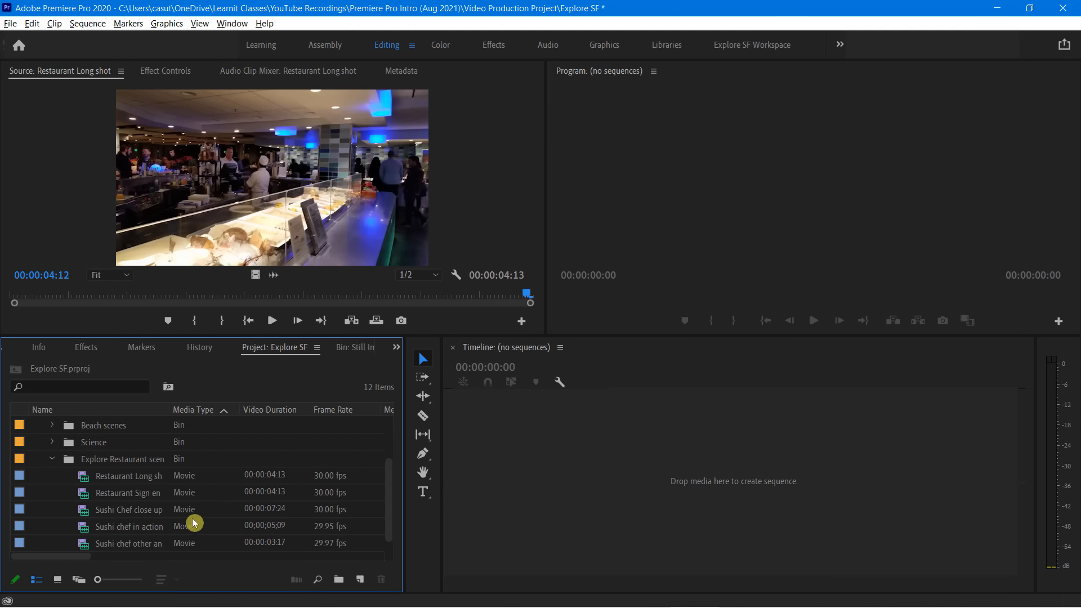
{"action": "left_click", "coordinate": [114, 479]}
{"action": "left_click", "coordinate": [120, 481]}
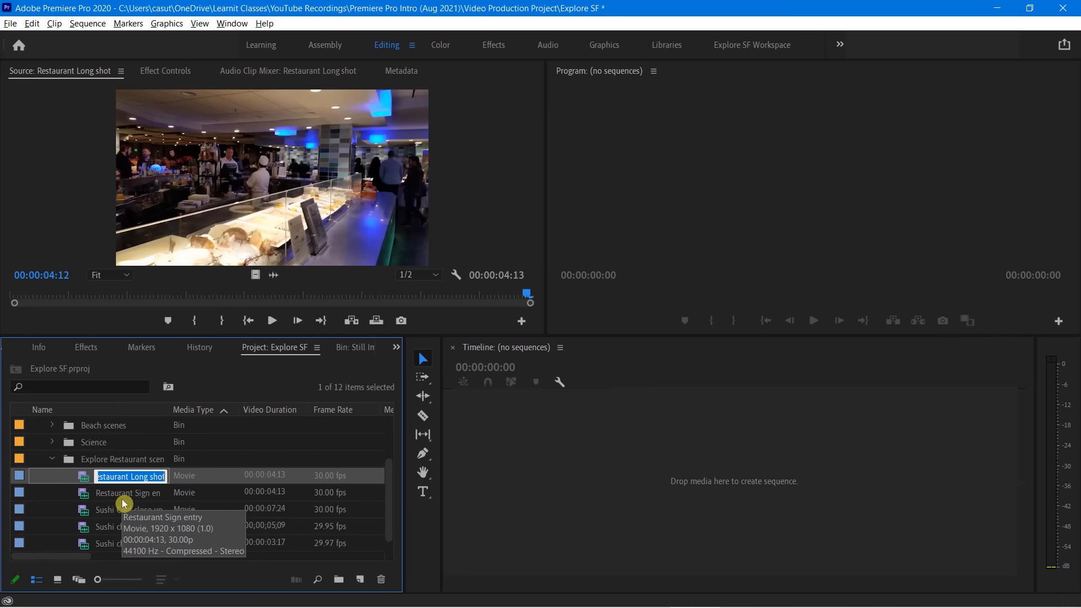
{"action": "left_click", "coordinate": [127, 495]}
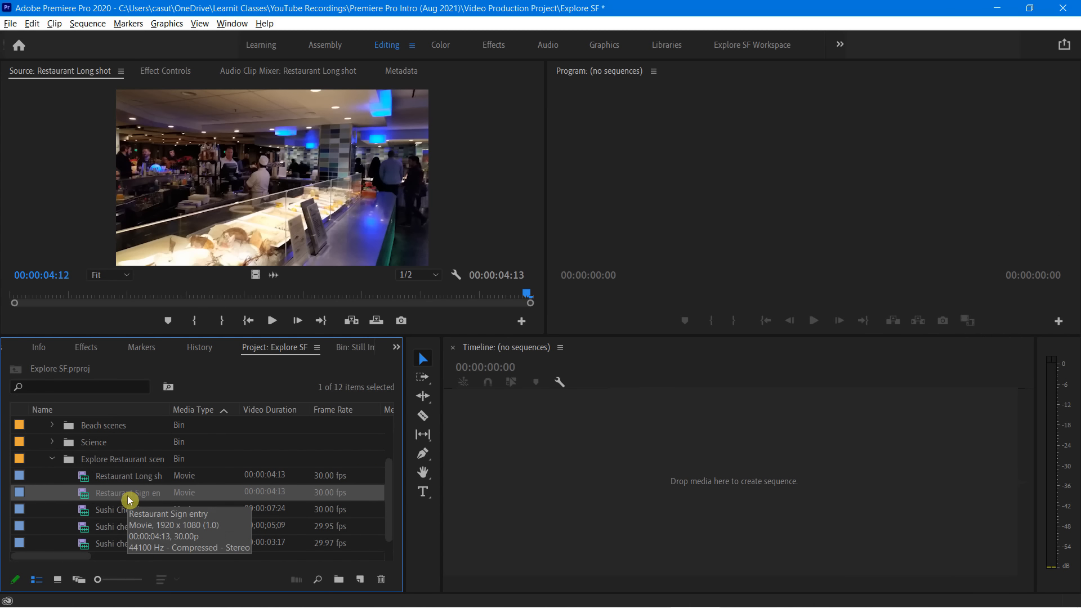
{"action": "left_click", "coordinate": [127, 495]}
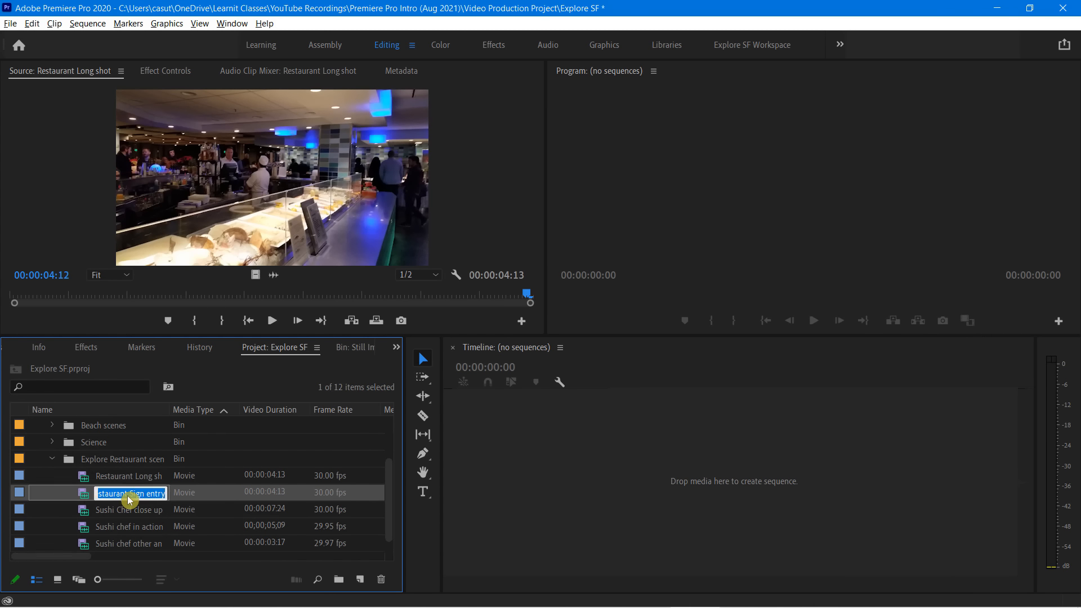
{"action": "left_click", "coordinate": [130, 510]}
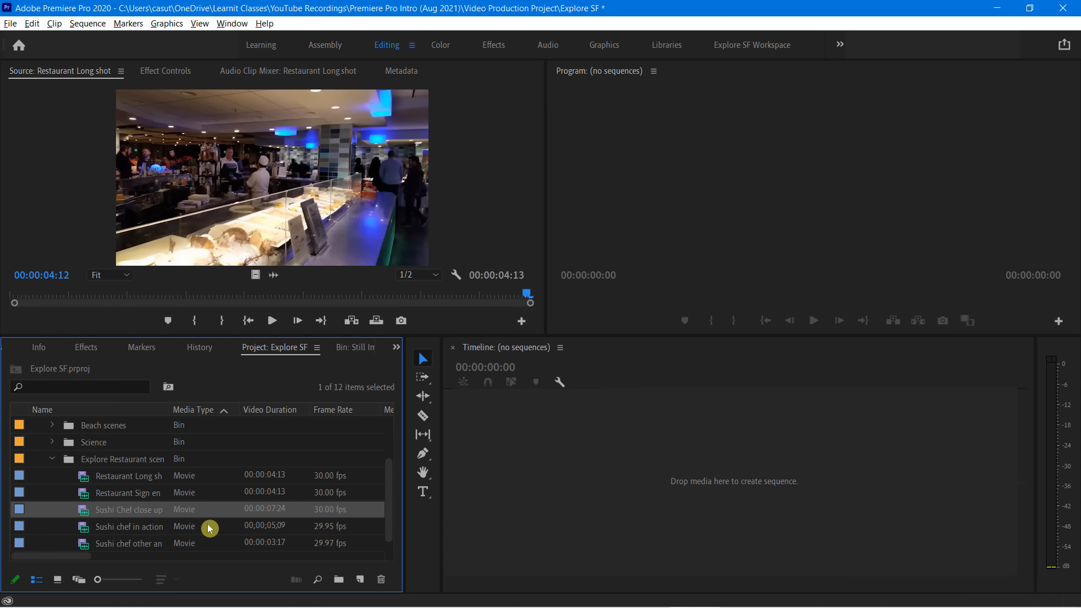
Review which Premiere Pro Project Metadata properties are available as project columns and close the list without changes
{"action": "right_click", "coordinate": [194, 407]}
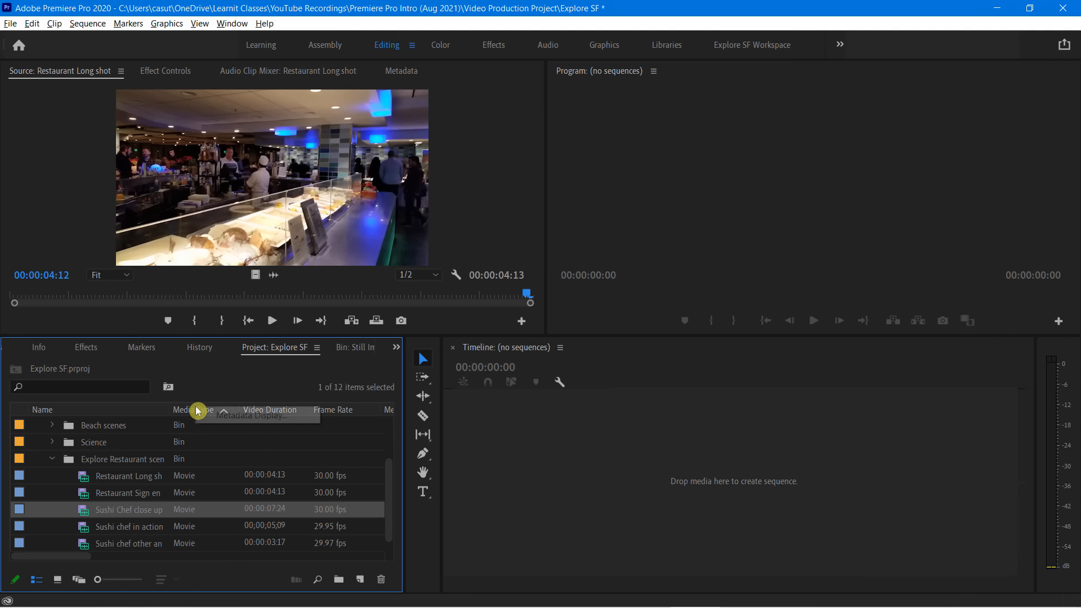
{"action": "left_click", "coordinate": [232, 414]}
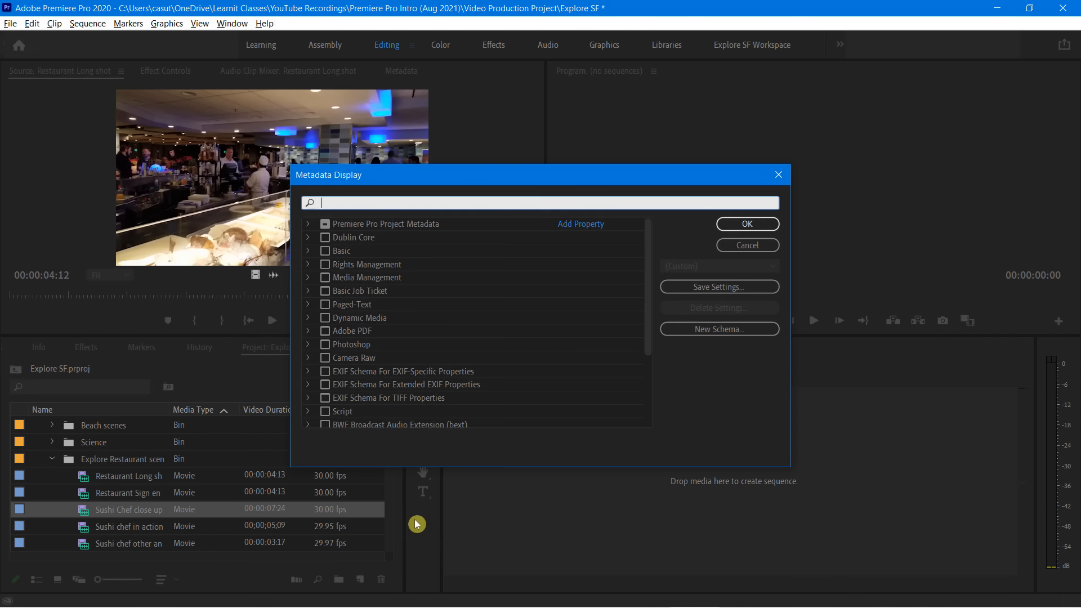
{"action": "left_click", "coordinate": [311, 225]}
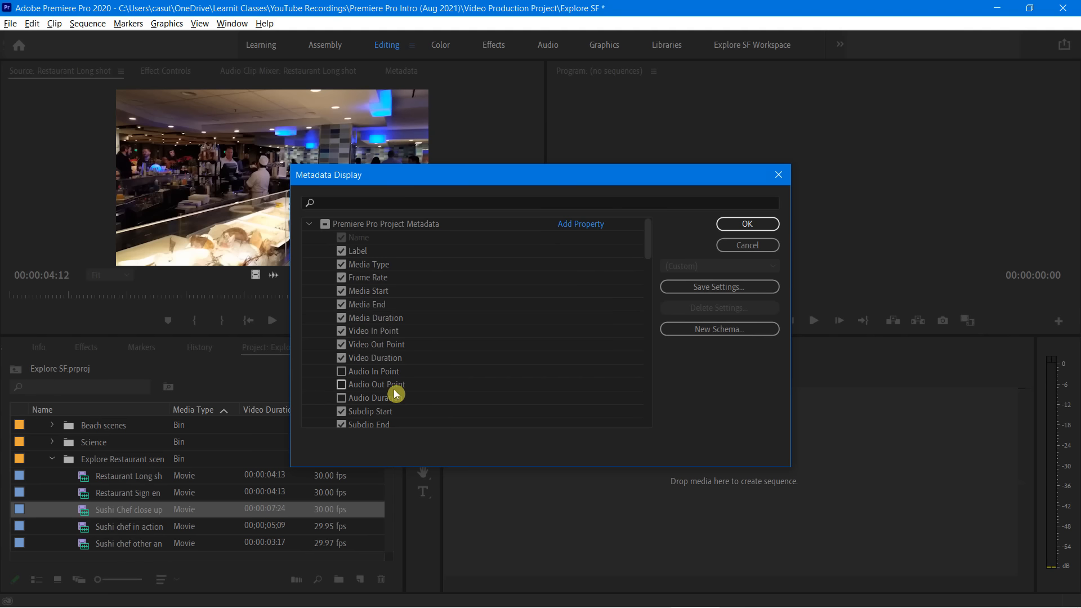
{"action": "scroll", "coordinate": [394, 389], "scroll_direction": "down", "scroll_amount": 8}
{"action": "scroll", "coordinate": [393, 360], "scroll_direction": "up", "scroll_amount": 8}
{"action": "left_click", "coordinate": [744, 245]}
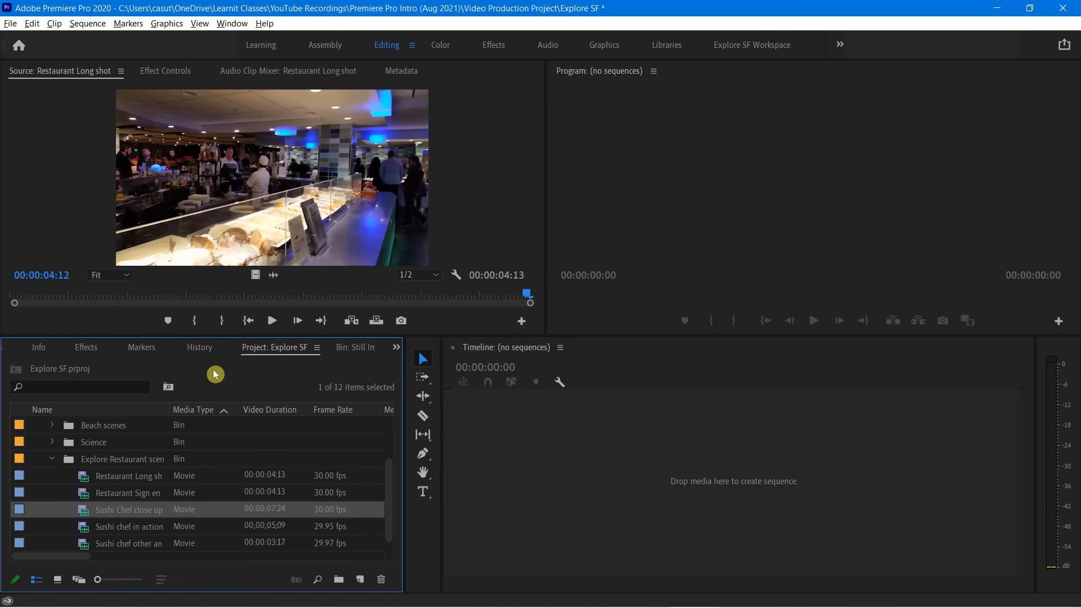
Move the Video Info column directly after Video Duration and widen the Name column to fit the full clip names
{"action": "scroll", "coordinate": [212, 414], "scroll_direction": "up", "scroll_amount": 2}
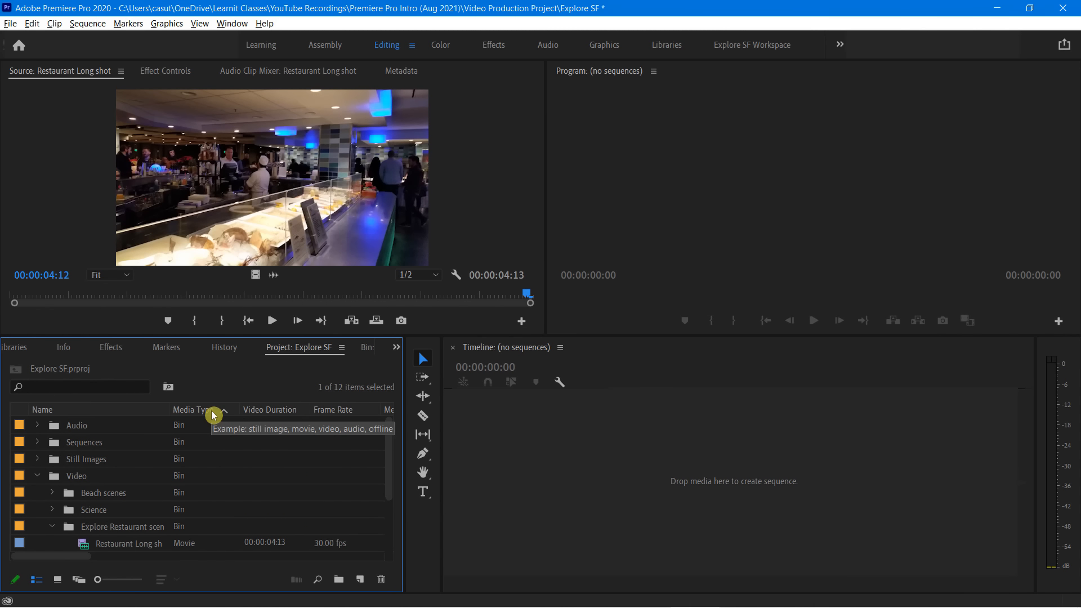
{"action": "key", "text": "grave"}
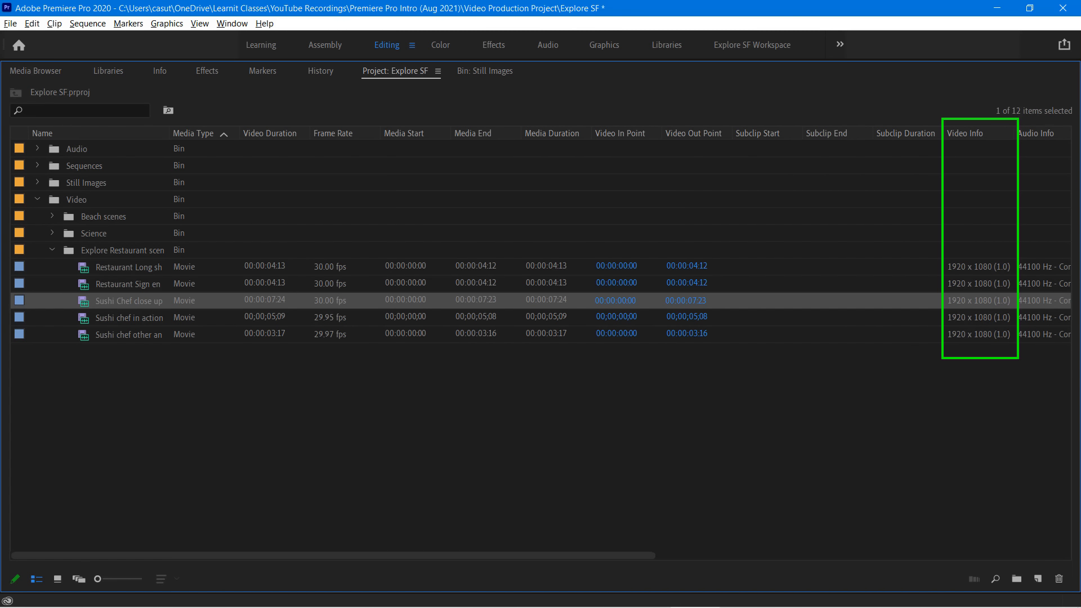
{"action": "left_click_drag", "start_coordinate": [976, 140], "coordinate": [309, 169]}
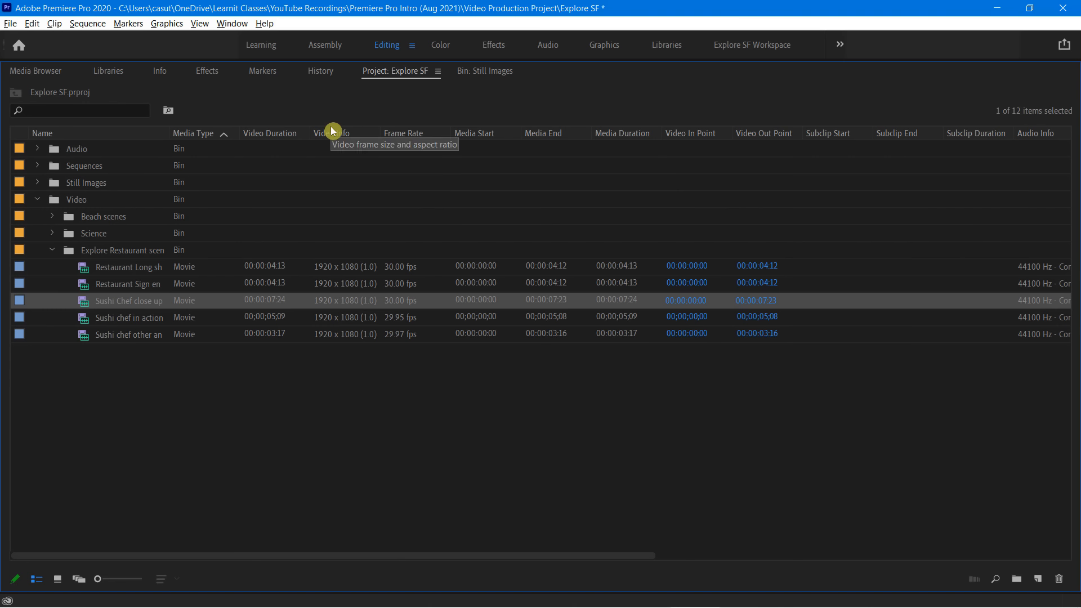
{"action": "key", "text": "grave"}
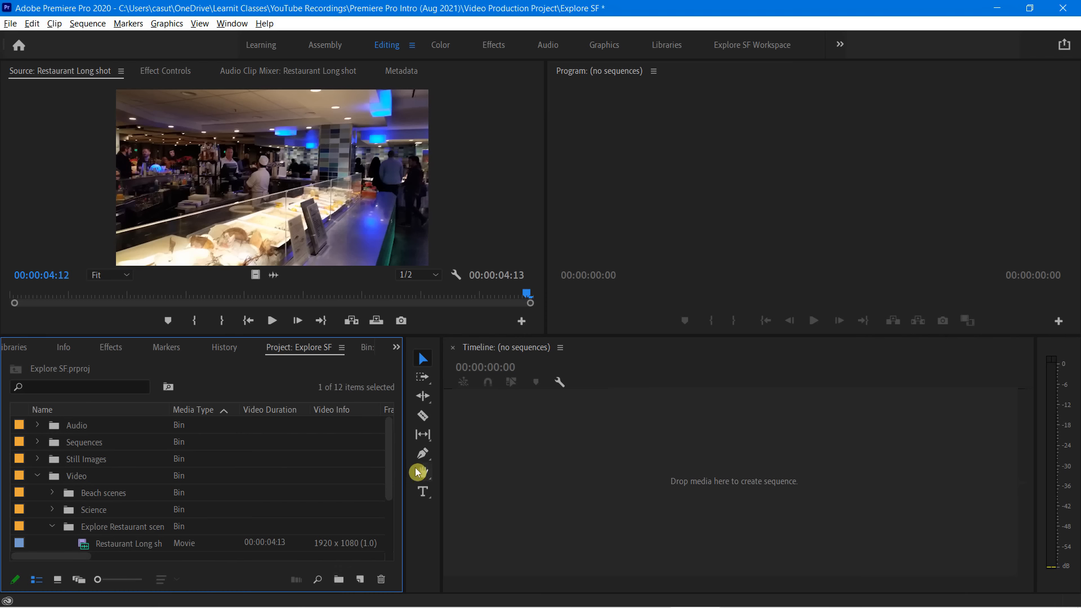
{"action": "left_click_drag", "start_coordinate": [394, 471], "coordinate": [393, 530]}
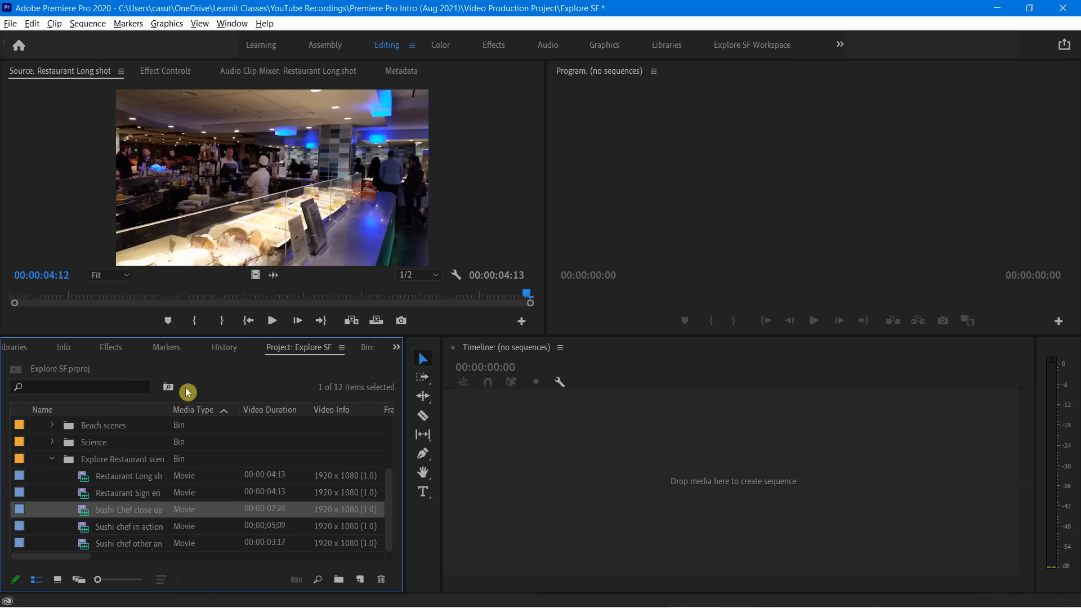
{"action": "left_click_drag", "start_coordinate": [174, 404], "coordinate": [201, 405]}
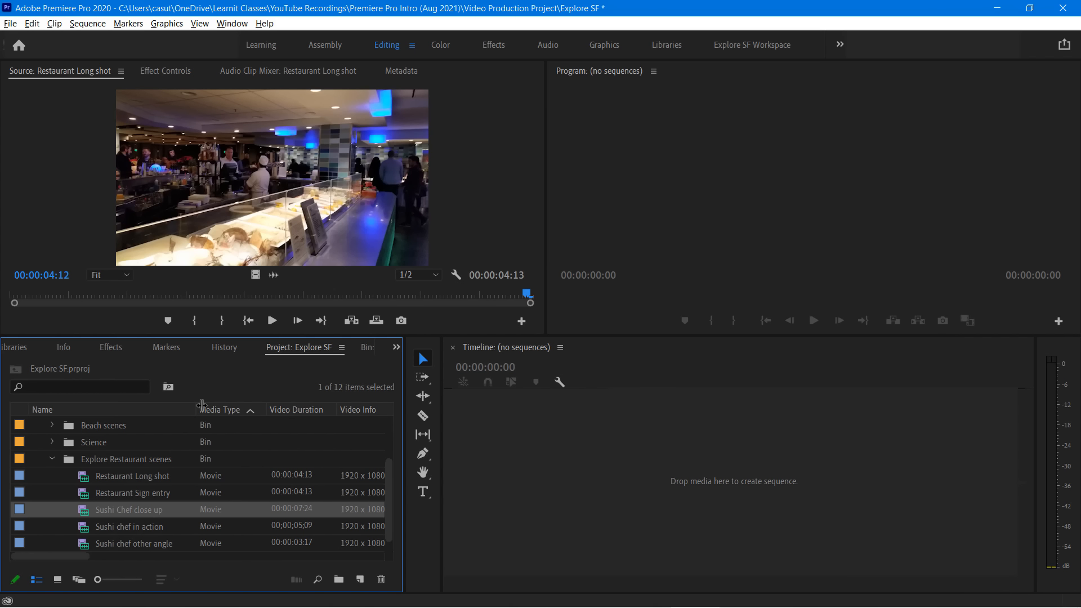
Create a sequence from the Sushi Chef close up clip and rename the sequence Exploratorium Doc
{"action": "left_click", "coordinate": [161, 516]}
{"action": "left_click_drag", "start_coordinate": [84, 516], "coordinate": [521, 459]}
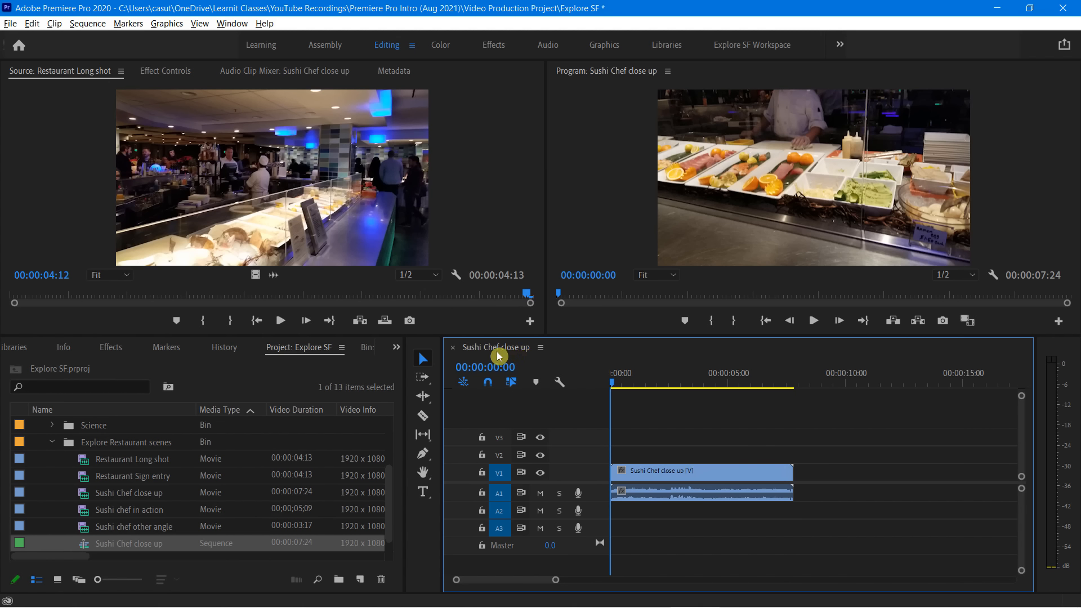
{"action": "left_click", "coordinate": [122, 544]}
{"action": "type", "text": "E"}
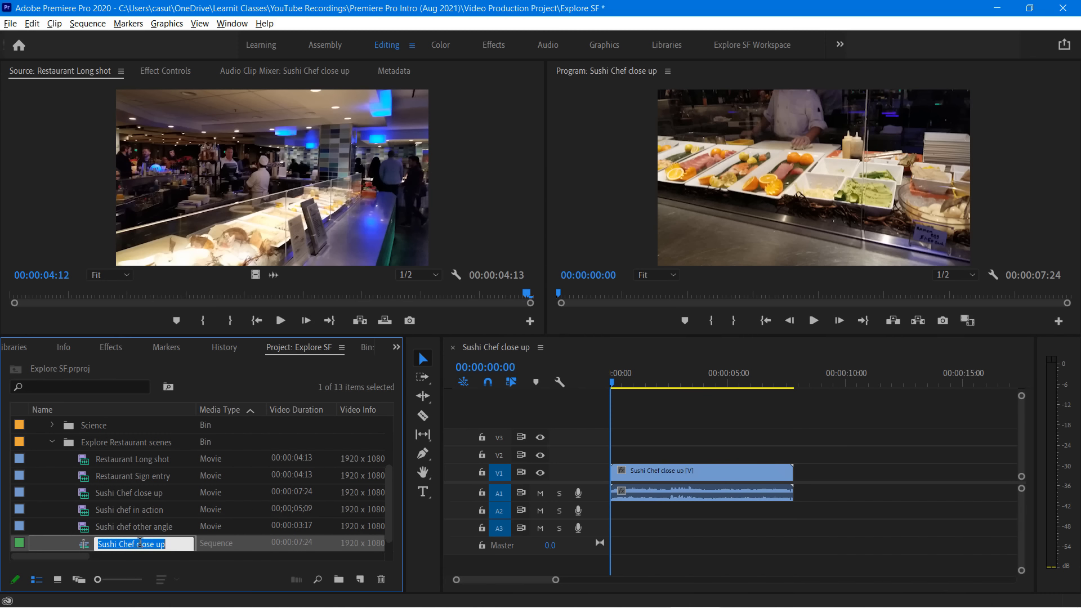
{"action": "type", "text": "xplor"}
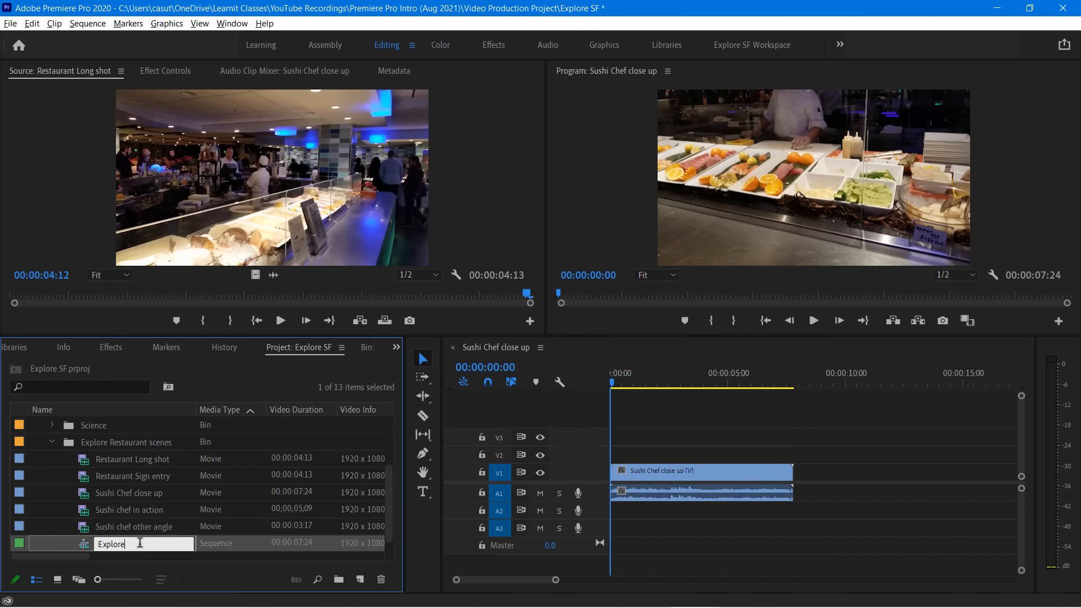
{"action": "type", "text": "atorium Doc"}
{"action": "key", "text": "Return"}
Move the Exploratorium Doc sequence from the Explore Restaurant scenes bin into the Sequences bin
{"action": "scroll", "coordinate": [140, 526], "scroll_direction": "down", "scroll_amount": 3}
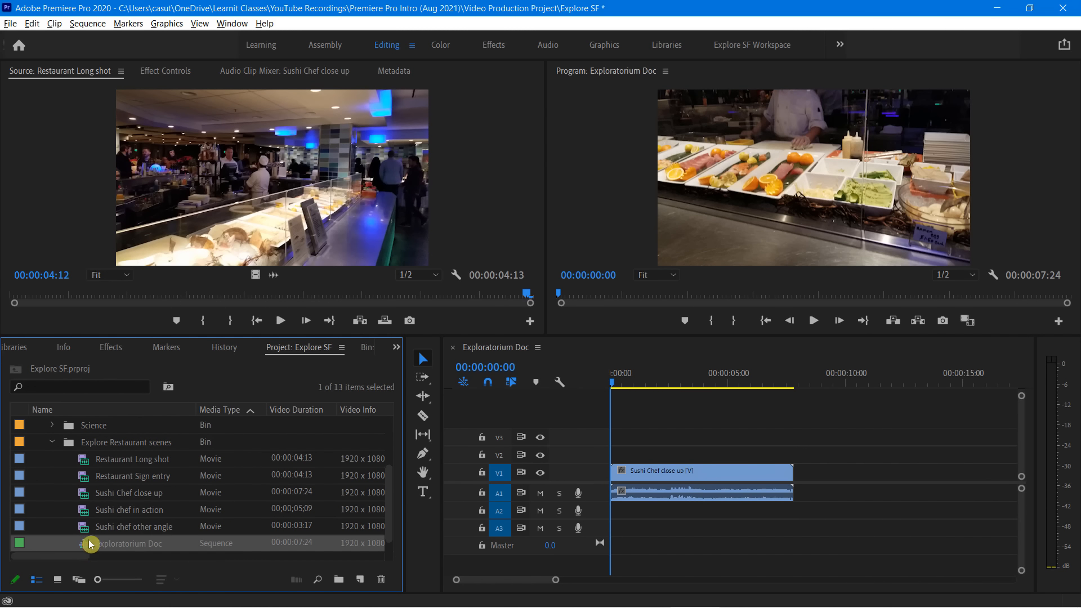
{"action": "scroll", "coordinate": [88, 428], "scroll_direction": "up", "scroll_amount": 3}
{"action": "left_click_drag", "start_coordinate": [88, 418], "coordinate": [83, 445]}
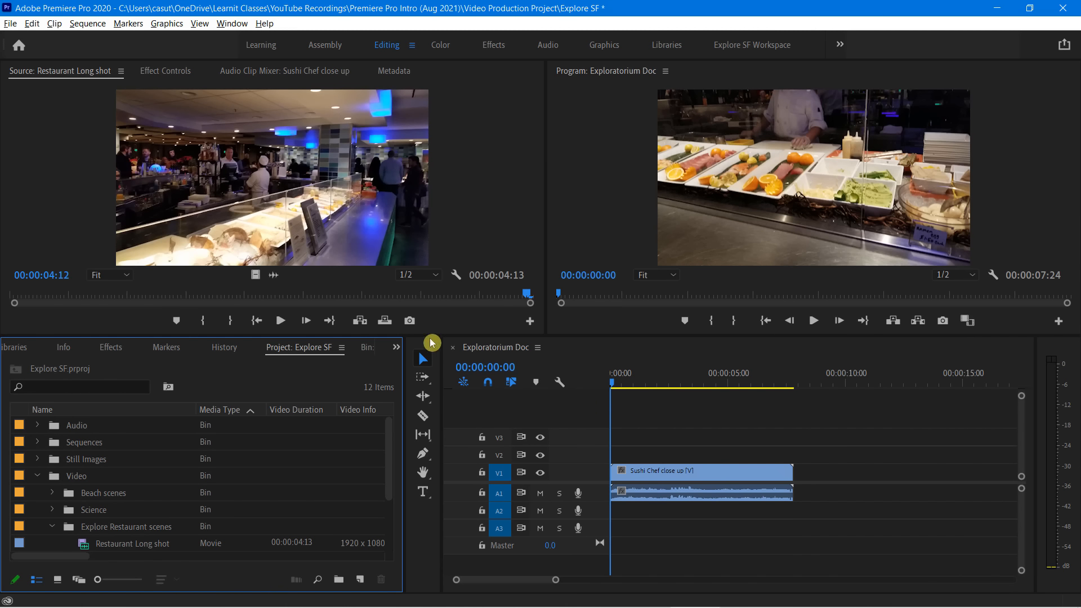
Play the Exploratorium Doc sequence through and delete the Sushi Chef close up clip from its timeline
{"action": "left_click", "coordinate": [613, 352]}
{"action": "key", "text": "space"}
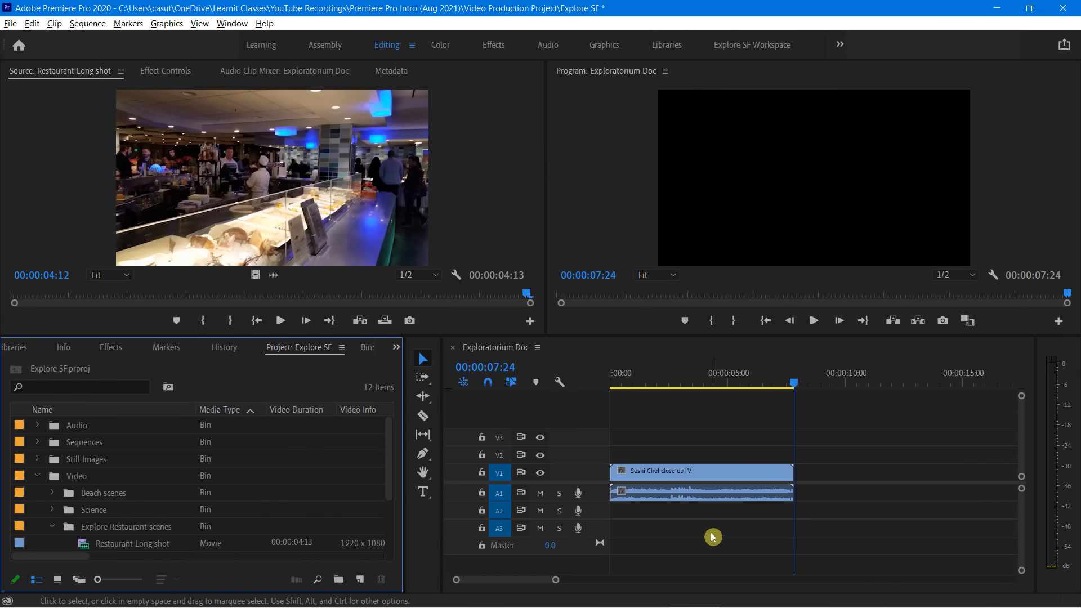
{"action": "left_click", "coordinate": [725, 482]}
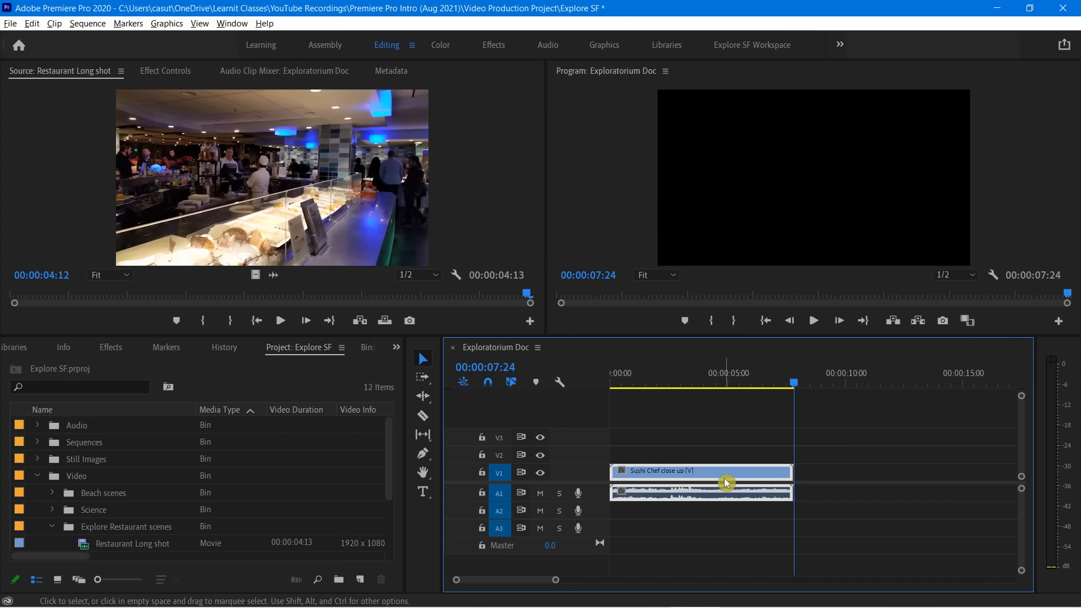
{"action": "key", "text": "Delete"}
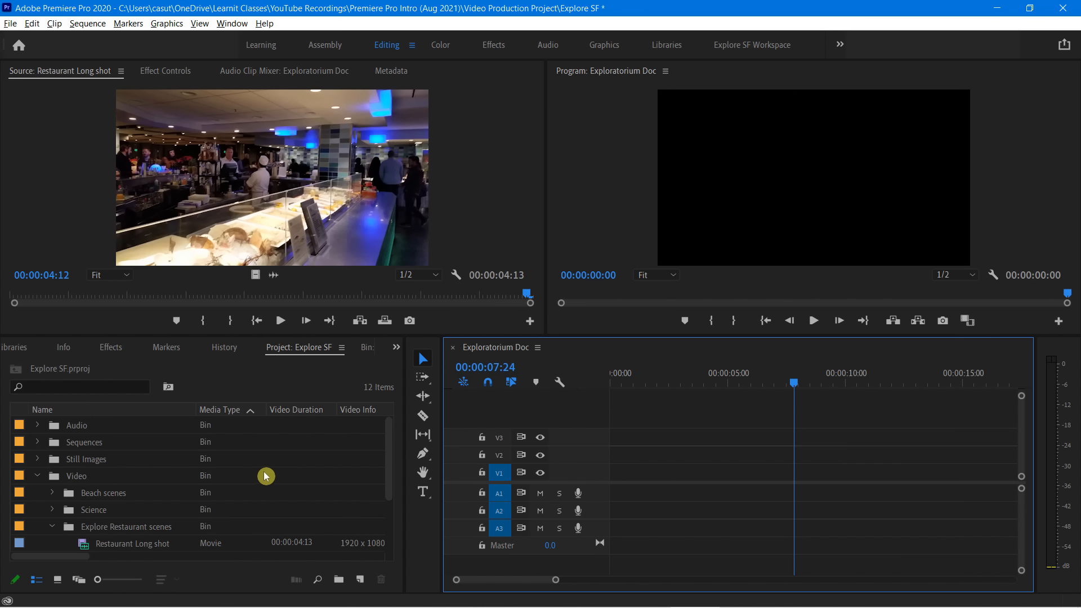
Place the Restaurant Sign entry clip at the start of the sequence on tracks V1 and A1 and play it back
{"action": "scroll", "coordinate": [266, 476], "scroll_direction": "down", "scroll_amount": 4}
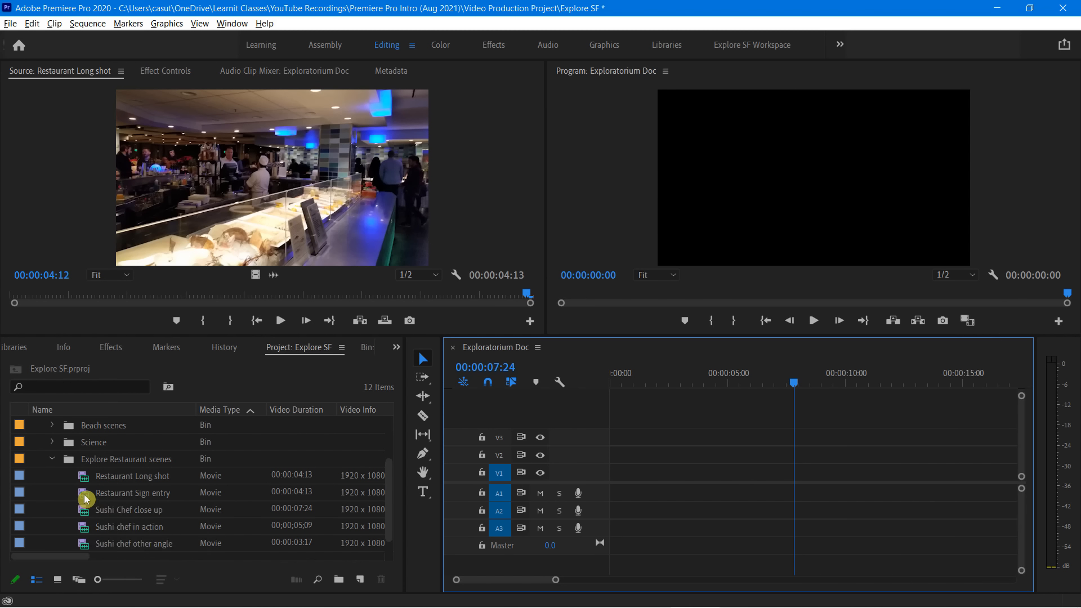
{"action": "left_click_drag", "start_coordinate": [86, 499], "coordinate": [608, 496]}
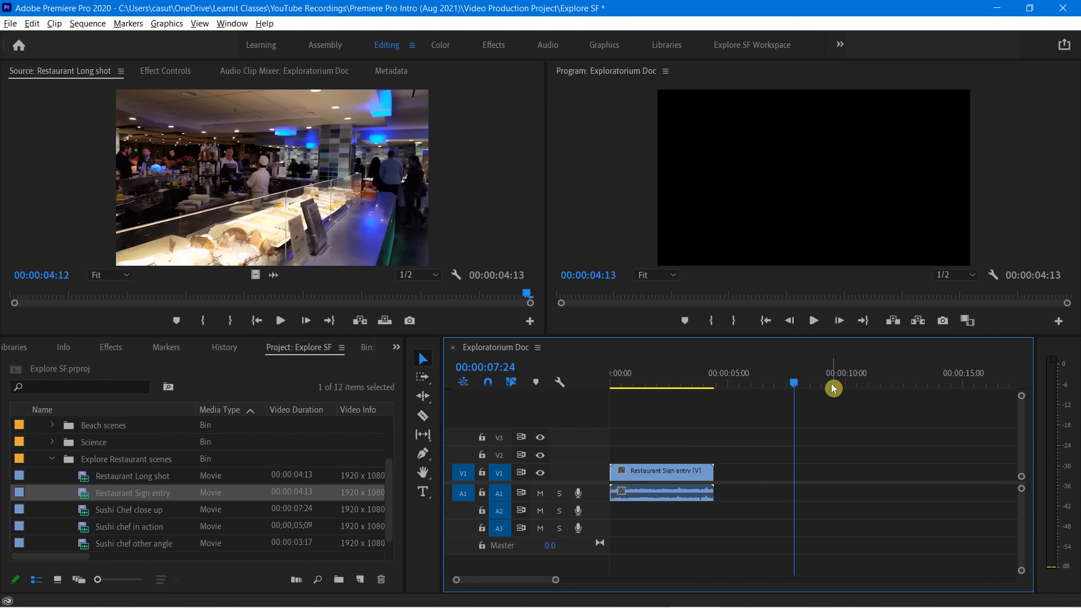
{"action": "key", "text": "Up"}
{"action": "key", "text": "Up"}
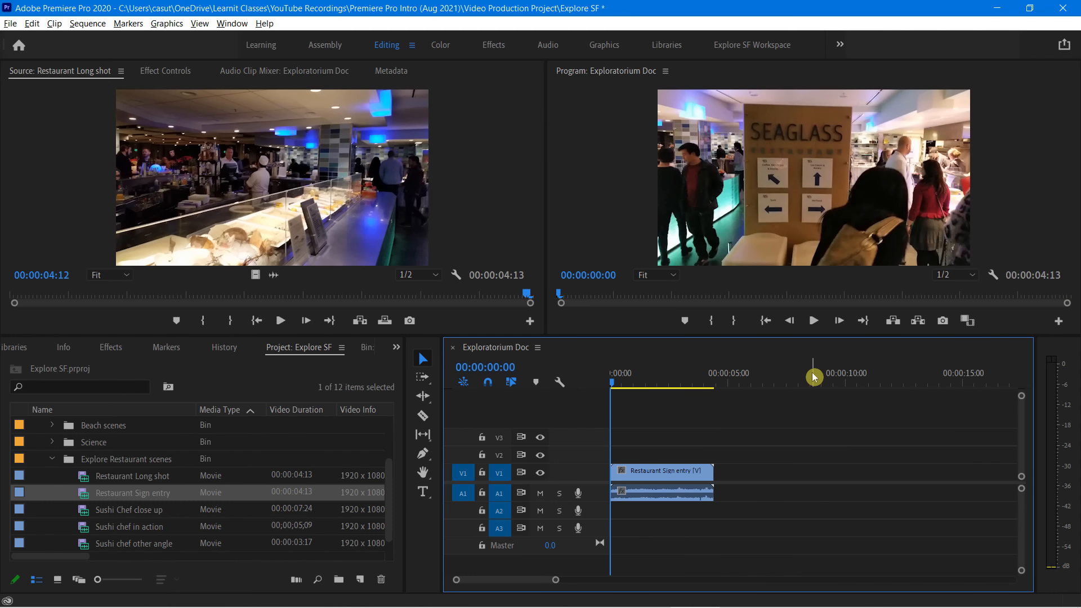
{"action": "key", "text": "space"}
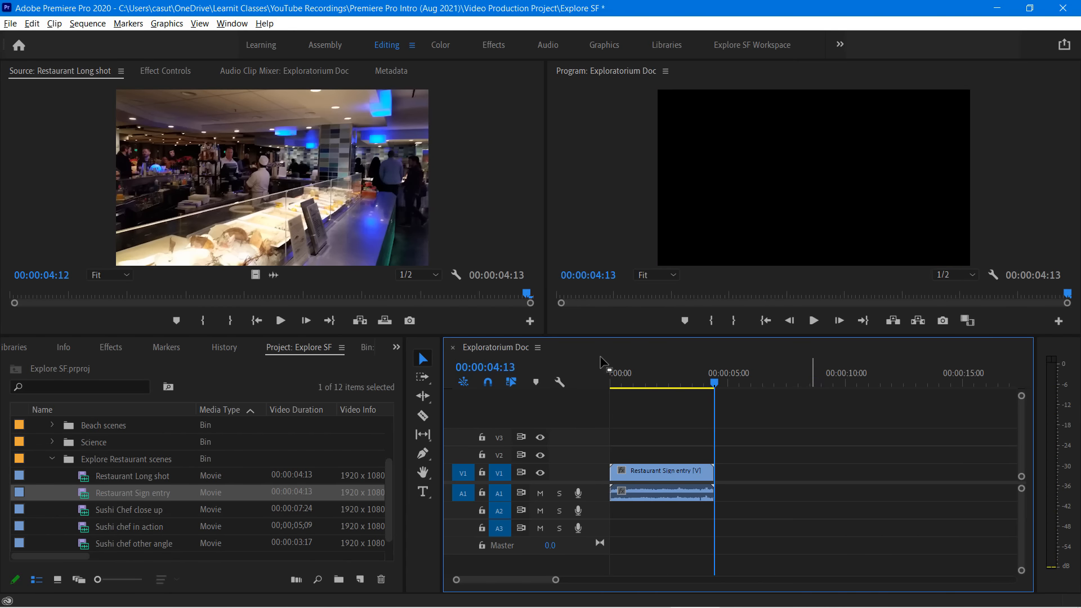
Add the Restaurant Long shot clip directly after Restaurant Sign entry and play back across the cut
{"action": "left_click", "coordinate": [102, 476]}
{"action": "left_click", "coordinate": [90, 478]}
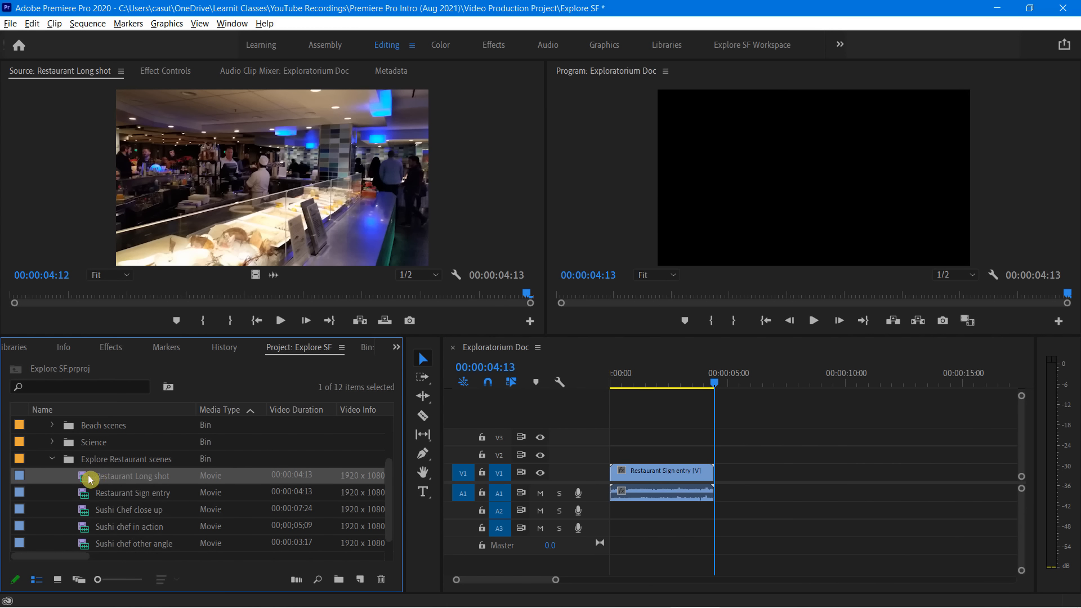
{"action": "left_click_drag", "start_coordinate": [88, 478], "coordinate": [720, 482]}
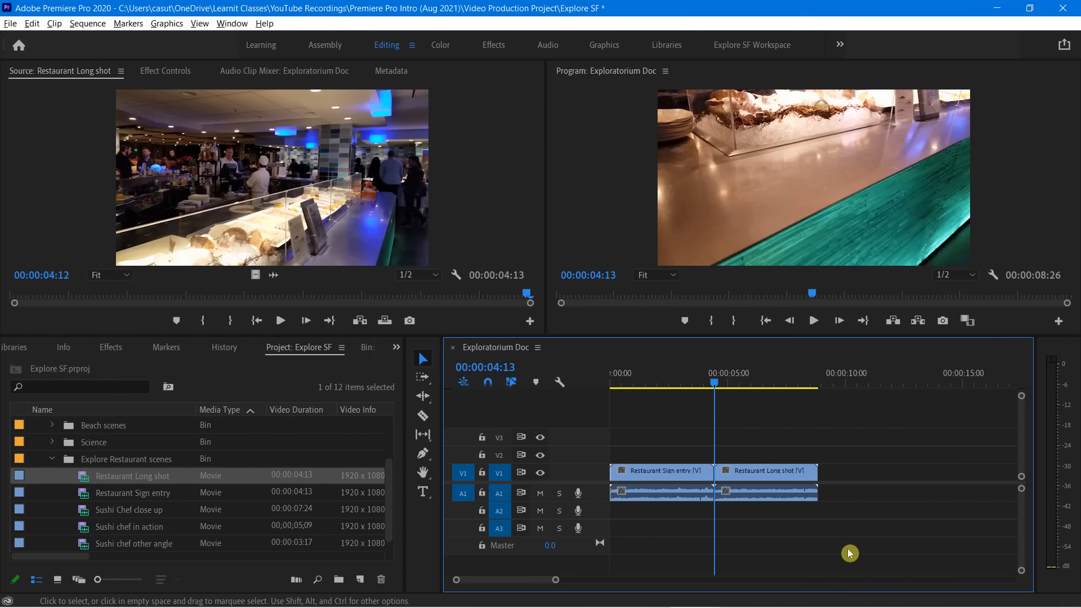
{"action": "left_click_drag", "start_coordinate": [713, 384], "coordinate": [681, 394]}
{"action": "key", "text": "space"}
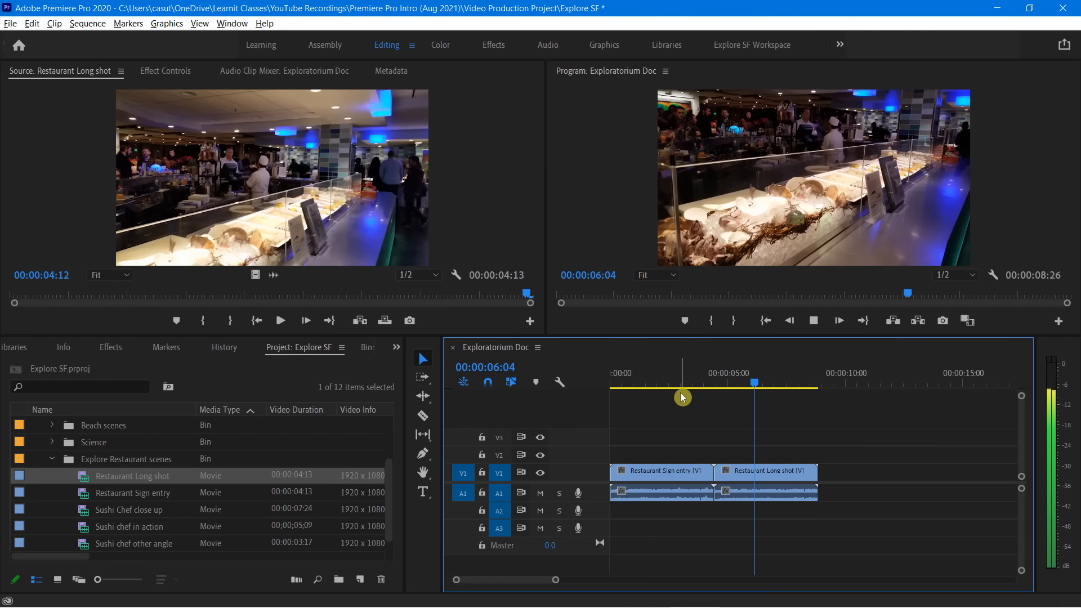
{"action": "key", "text": "space"}
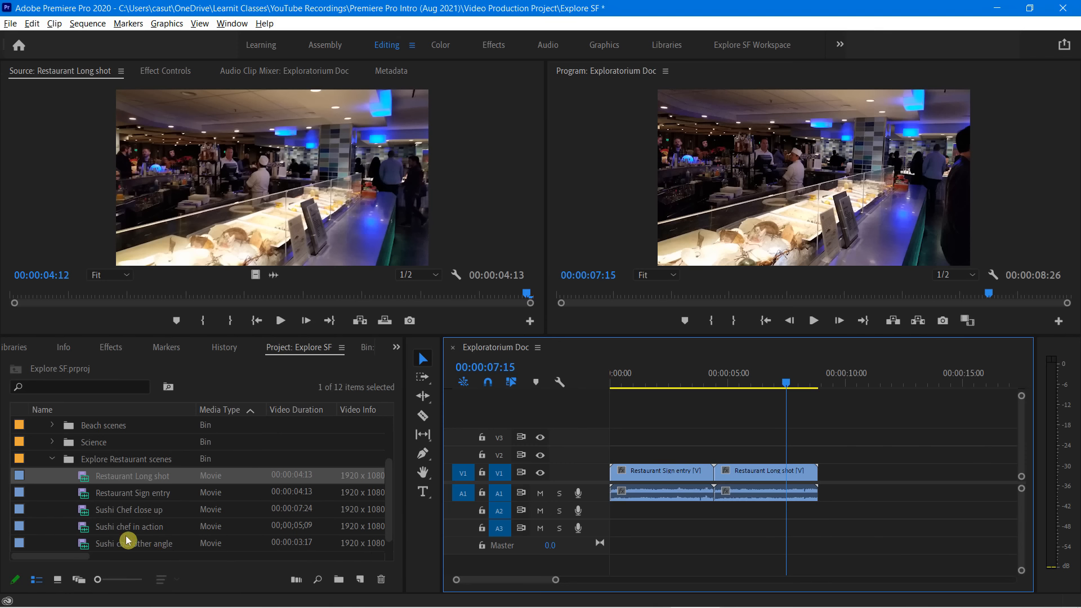
Add the Sushi chef other angle clip to the end of the sequence and play the transition from Restaurant Long shot
{"action": "left_click_drag", "start_coordinate": [86, 552], "coordinate": [822, 493]}
{"action": "left_click", "coordinate": [786, 386]}
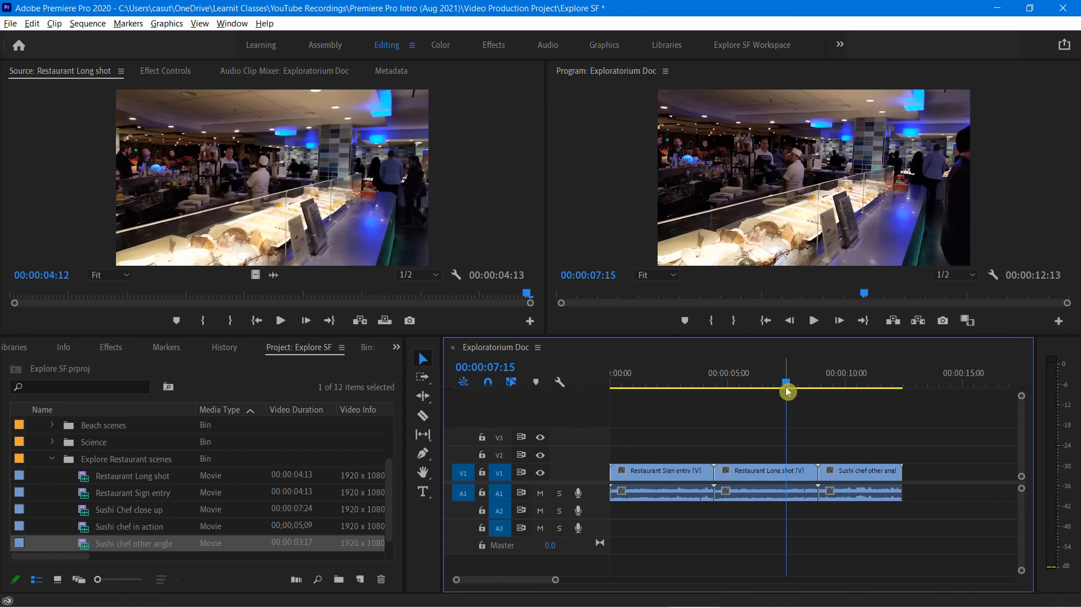
{"action": "key", "text": "space"}
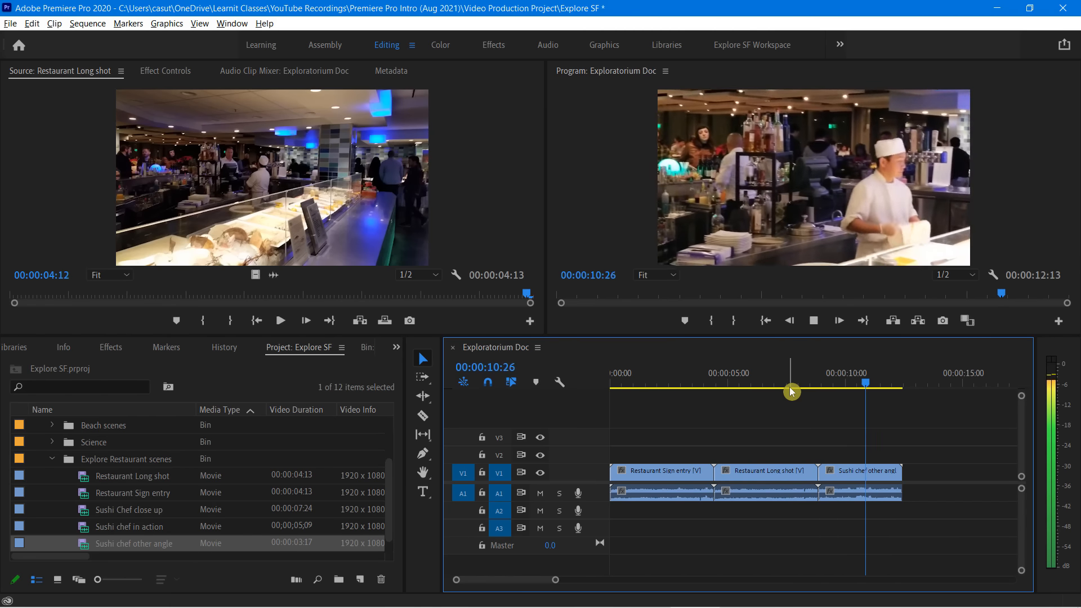
{"action": "key", "text": "space"}
Add the Sushi Chef close up clip to the end of the sequence, directly after Sushi chef other angle
{"action": "left_click", "coordinate": [89, 526]}
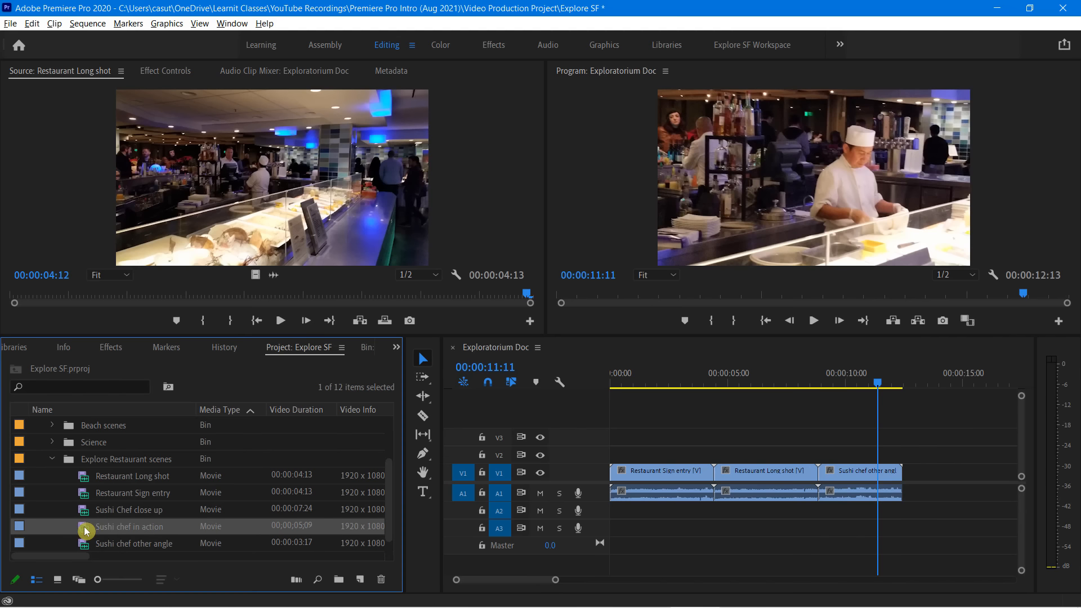
{"action": "left_click_drag", "start_coordinate": [85, 508], "coordinate": [908, 482]}
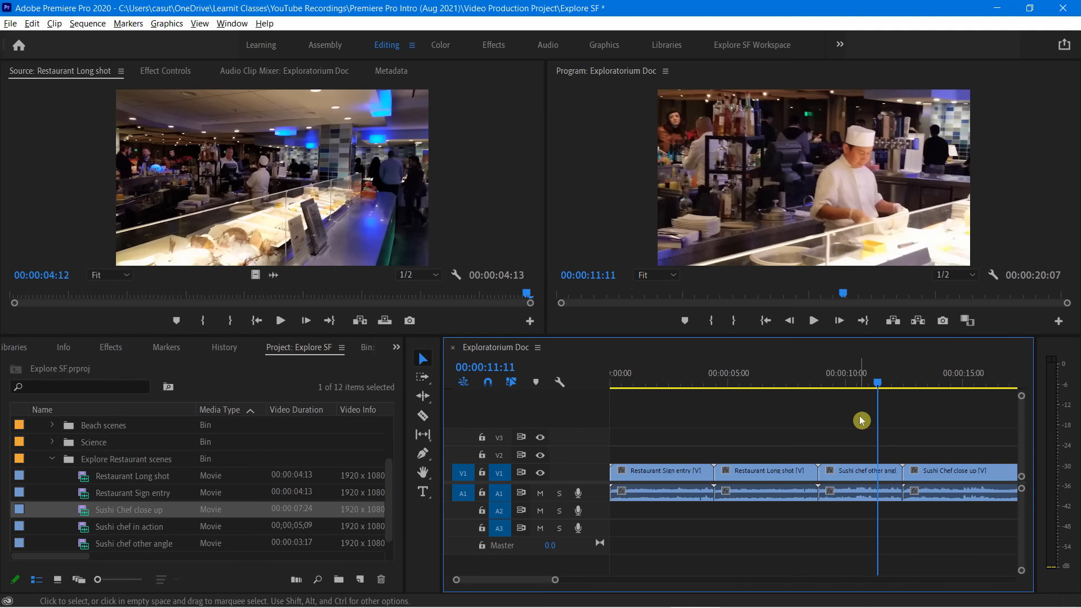
{"action": "key", "text": "minus"}
{"action": "key", "text": "minus"}
{"action": "key", "text": "minus"}
{"action": "key", "text": "minus"}
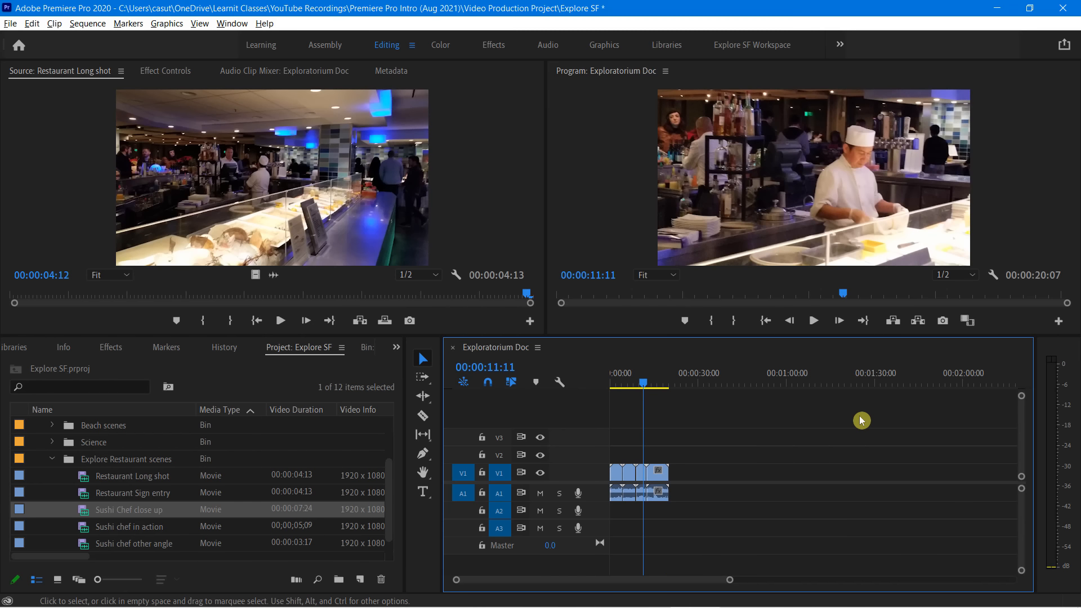
{"action": "key", "text": "equal"}
Increase the height of the video tracks so the clips on Video 1 display thumbnails
{"action": "key", "text": "equal"}
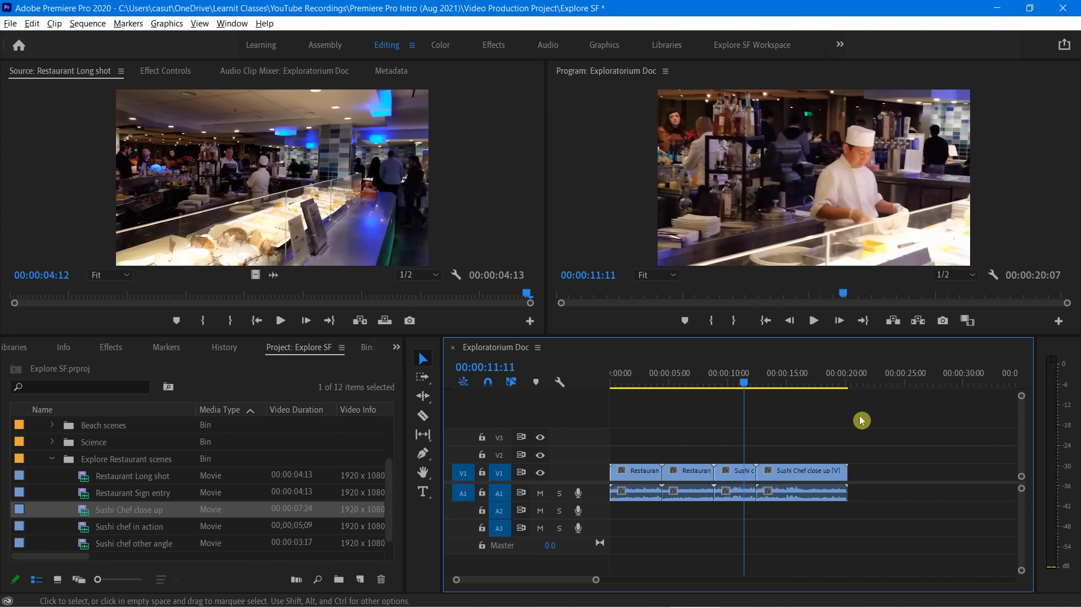
{"action": "key", "text": "equal"}
{"action": "key", "text": "minus"}
{"action": "key", "text": "minus"}
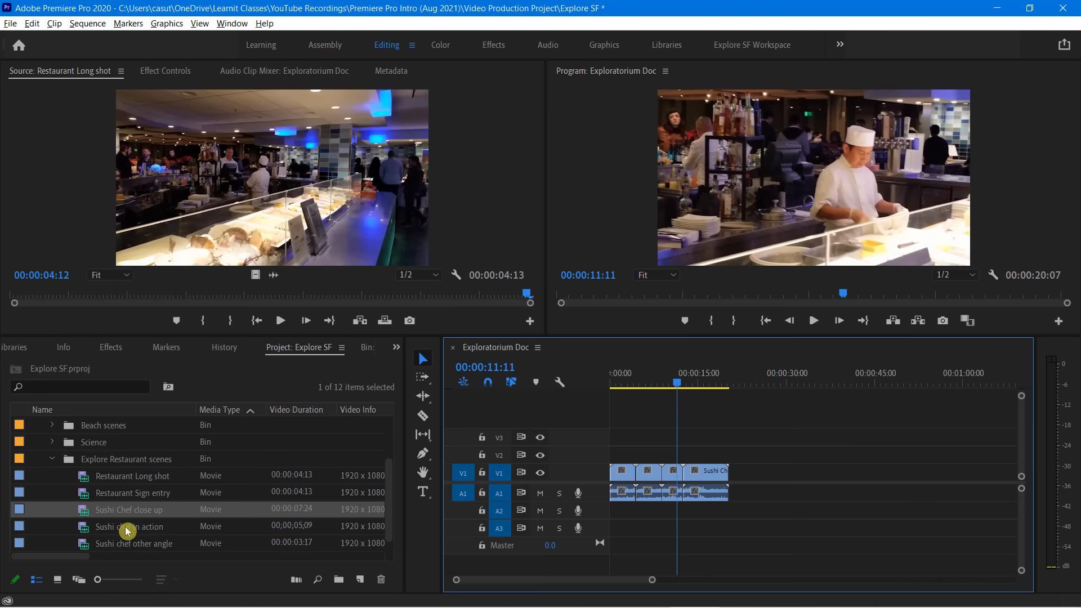
{"action": "mouse_move", "coordinate": [128, 530]}
{"action": "left_click_drag", "start_coordinate": [1022, 398], "coordinate": [1022, 400]}
{"action": "key", "text": "equal"}
{"action": "key", "text": "equal"}
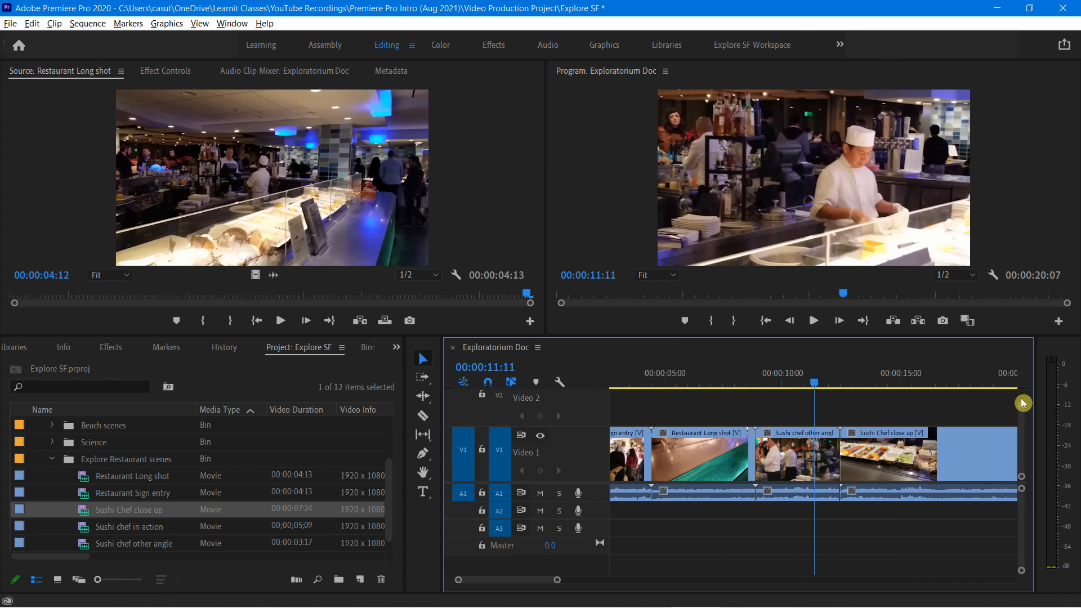
{"action": "key", "text": "minus"}
{"action": "key", "text": "minus"}
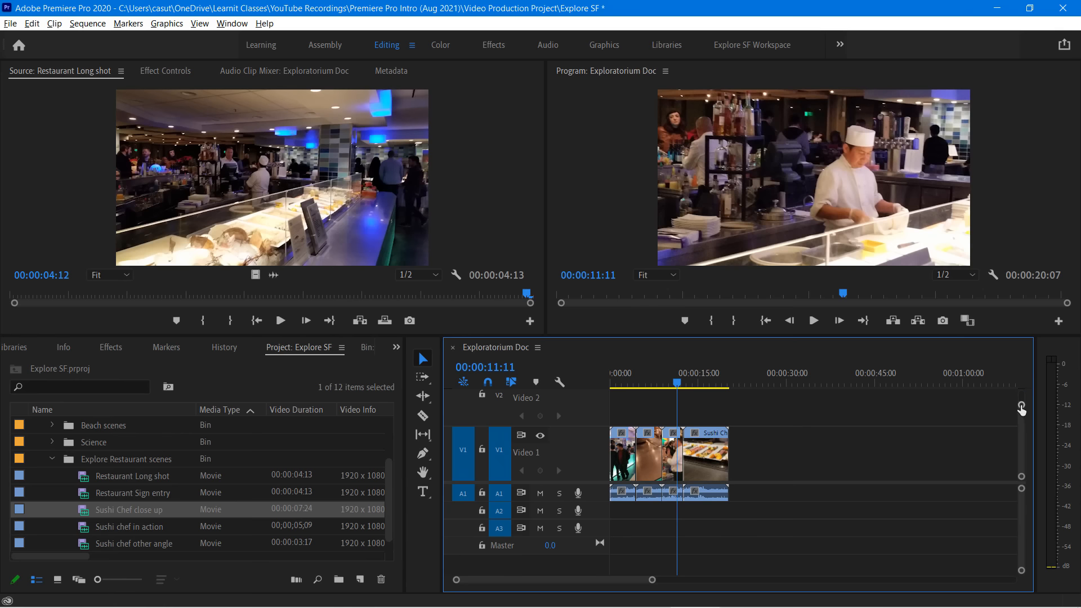
{"action": "left_click_drag", "start_coordinate": [1021, 405], "coordinate": [1021, 400]}
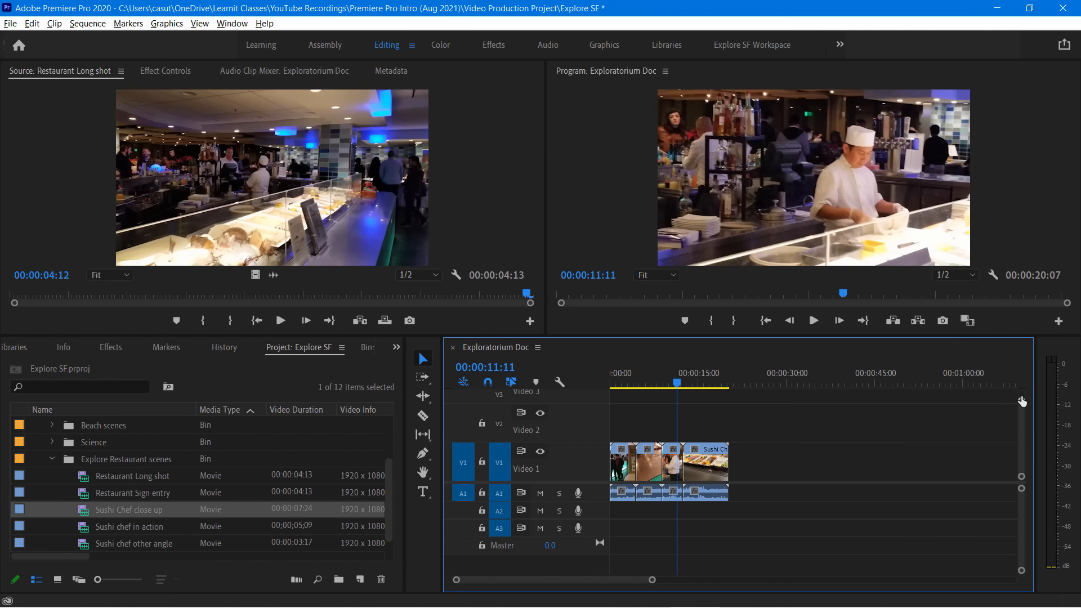
Expand all timeline tracks and enlarge the audio tracks further to display the left and right channel waveforms
{"action": "key", "text": "shift+equal"}
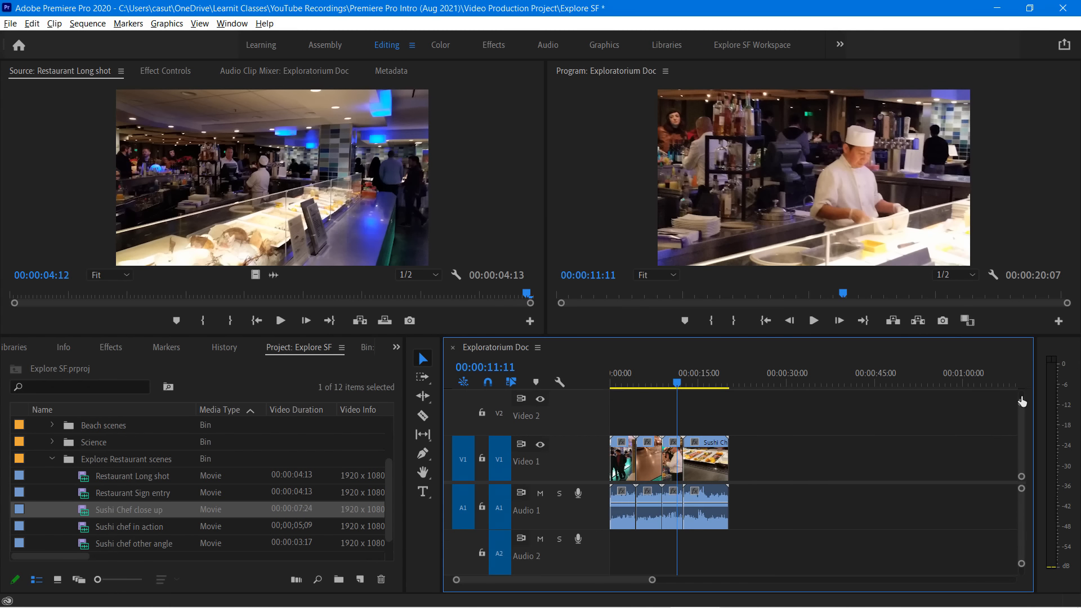
{"action": "left_click_drag", "start_coordinate": [1022, 401], "coordinate": [1022, 401]}
{"action": "key", "text": "alt+equal"}
{"action": "key", "text": "alt+equal"}
{"action": "key", "text": "alt+equal"}
{"action": "key", "text": "alt+equal"}
{"action": "key", "text": "alt+equal"}
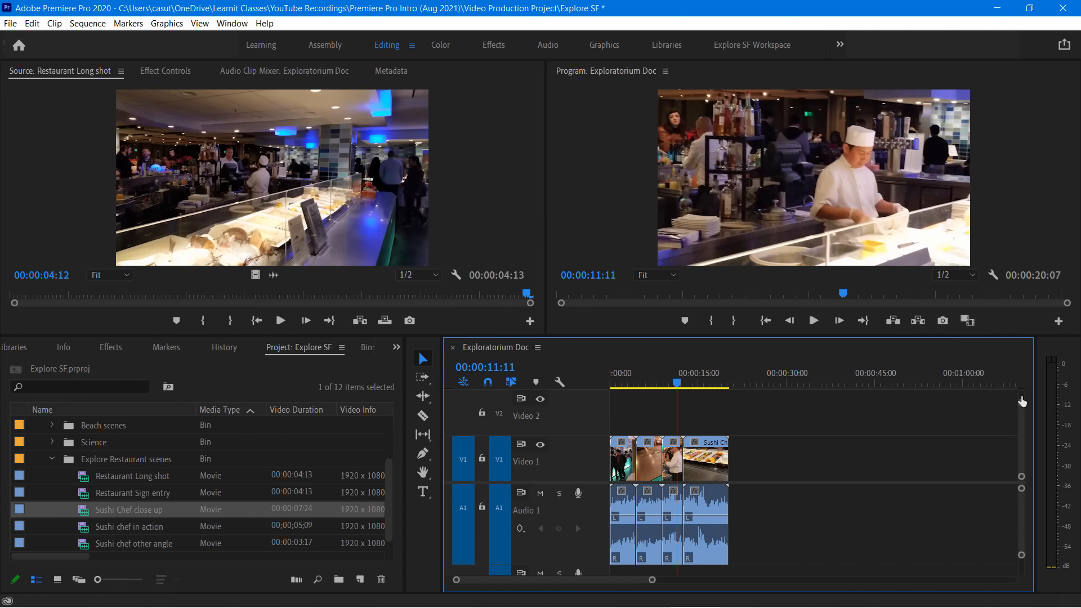
Select the four timeline clips one after another, forwards and backwards, ending on Restaurant Sign entry
{"action": "key", "text": "equal"}
{"action": "key", "text": "equal"}
{"action": "key", "text": "equal"}
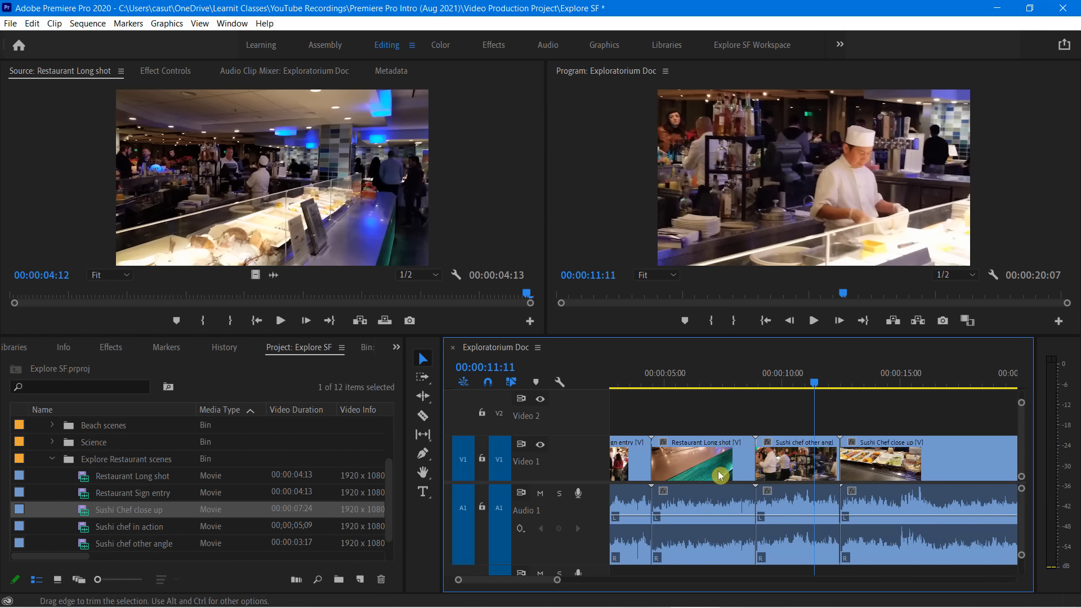
{"action": "left_click", "coordinate": [634, 469]}
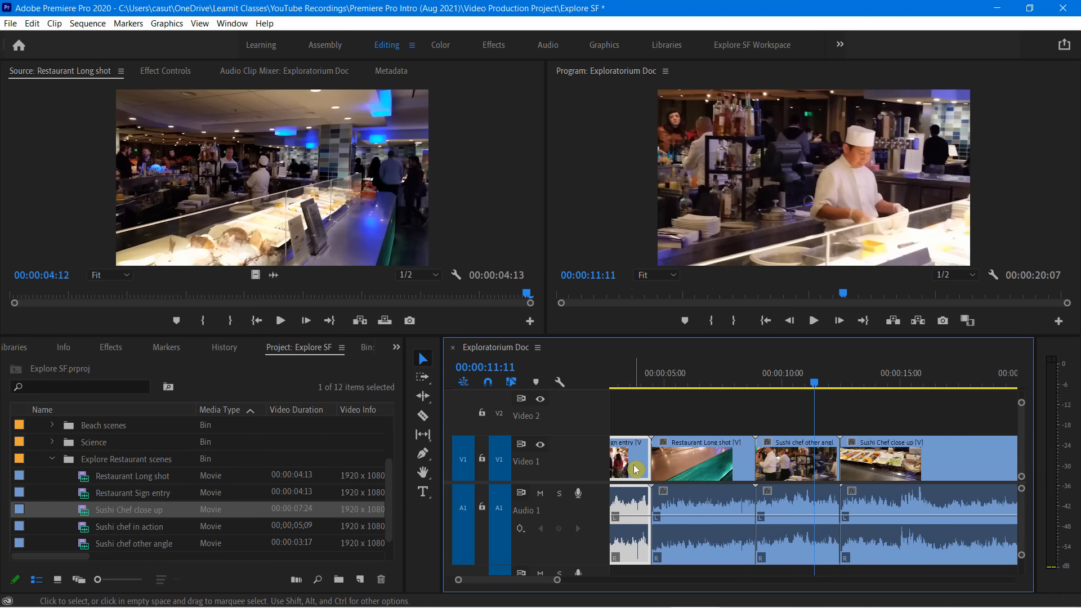
{"action": "left_click", "coordinate": [716, 467]}
{"action": "left_click", "coordinate": [789, 465]}
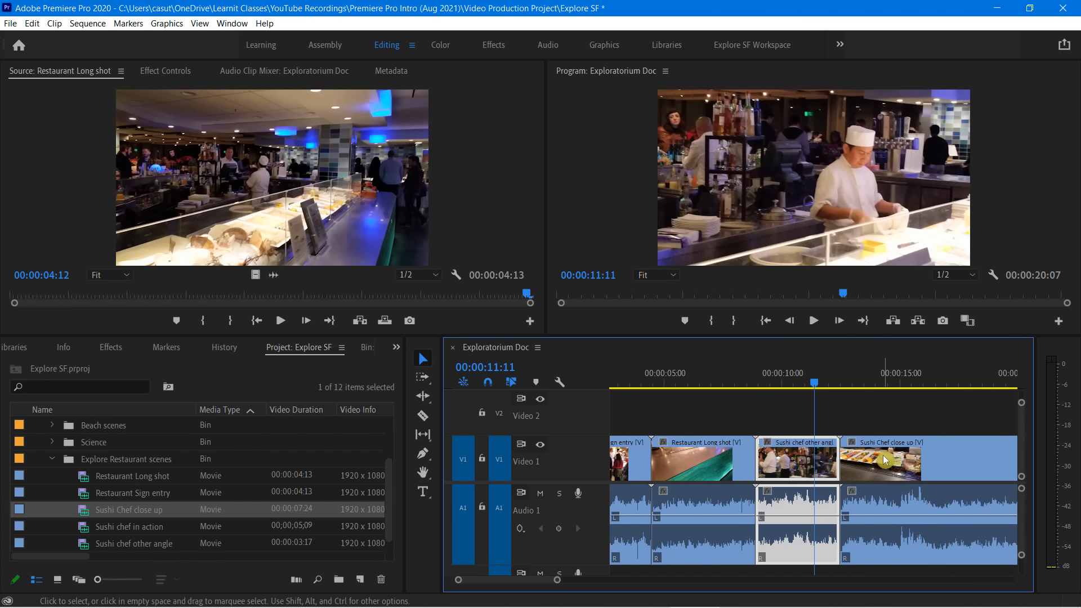
{"action": "left_click", "coordinate": [900, 460]}
{"action": "left_click", "coordinate": [802, 468]}
{"action": "left_click", "coordinate": [698, 465]}
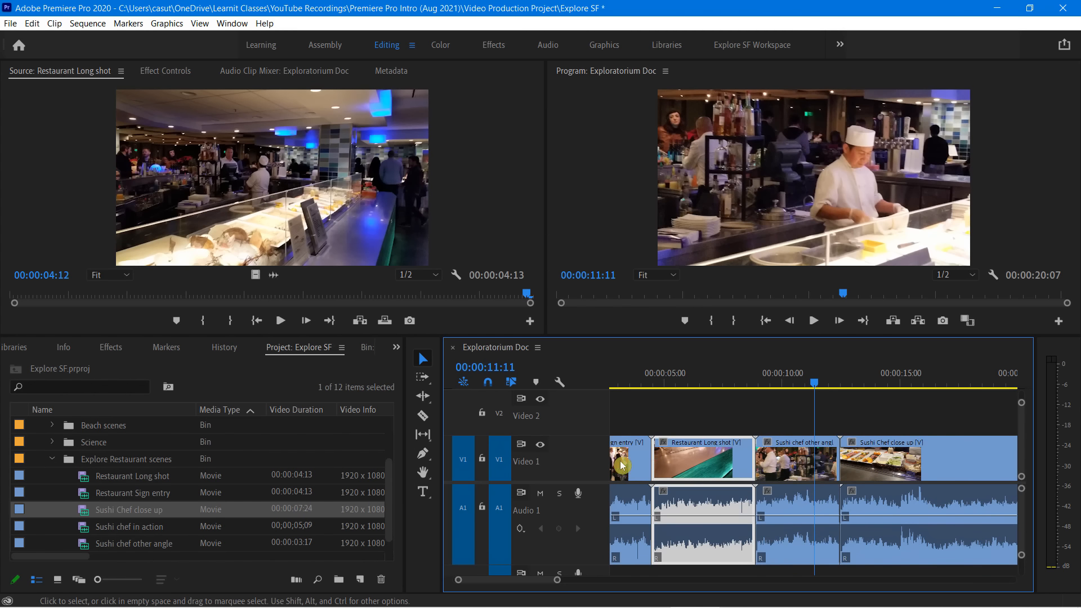
{"action": "left_click", "coordinate": [617, 466]}
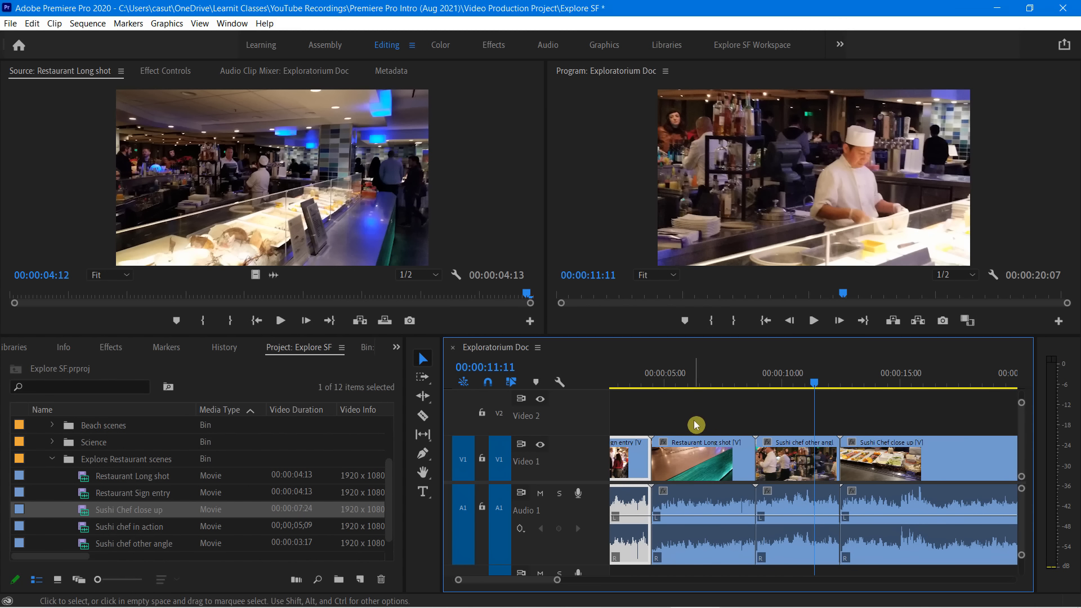
Jump the playhead back and forth between the cuts of the sequence, finishing at its start
{"action": "key", "text": "Up"}
{"action": "key", "text": "Up"}
{"action": "key", "text": "Up"}
{"action": "key", "text": "Down"}
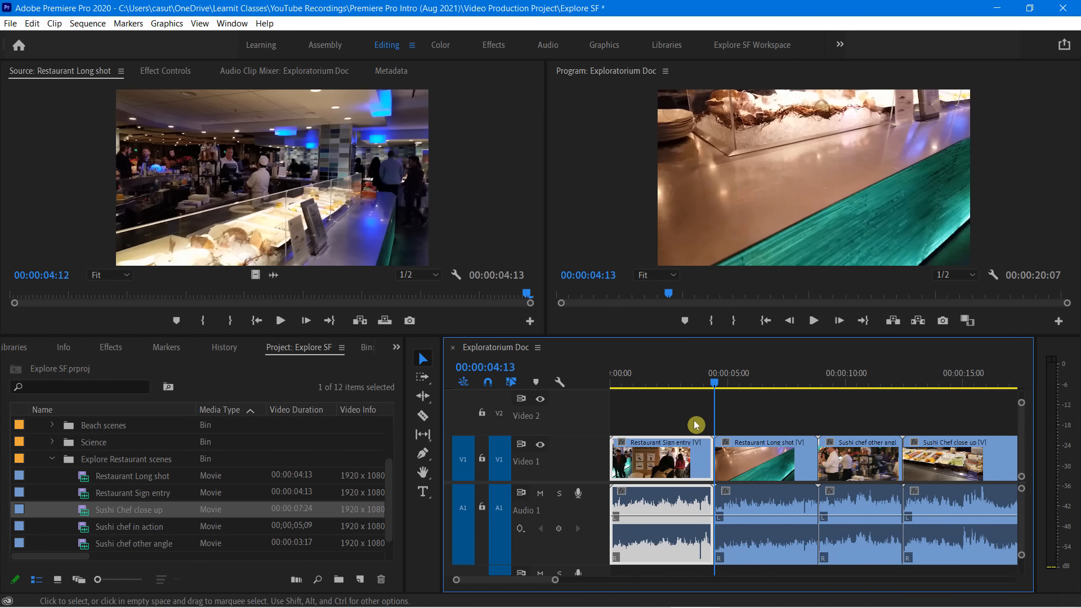
{"action": "key", "text": "Down"}
{"action": "key", "text": "Down"}
{"action": "key", "text": "Down"}
{"action": "key", "text": "Up"}
{"action": "key", "text": "Up"}
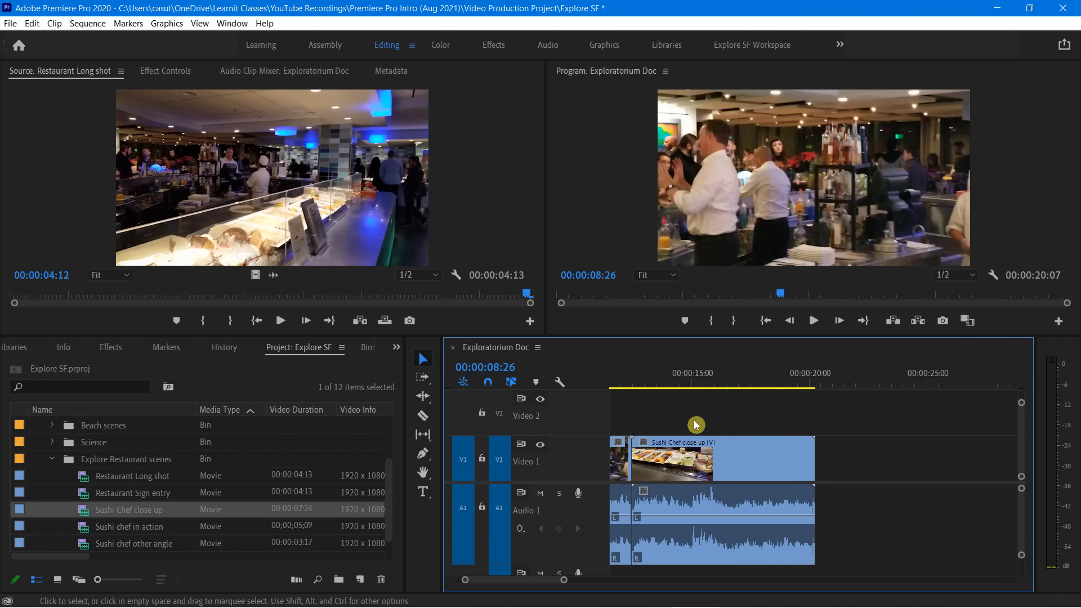
{"action": "key", "text": "Up"}
{"action": "key", "text": "Up"}
{"action": "key", "text": "Down"}
{"action": "key", "text": "Down"}
{"action": "key", "text": "Down"}
{"action": "key", "text": "Down"}
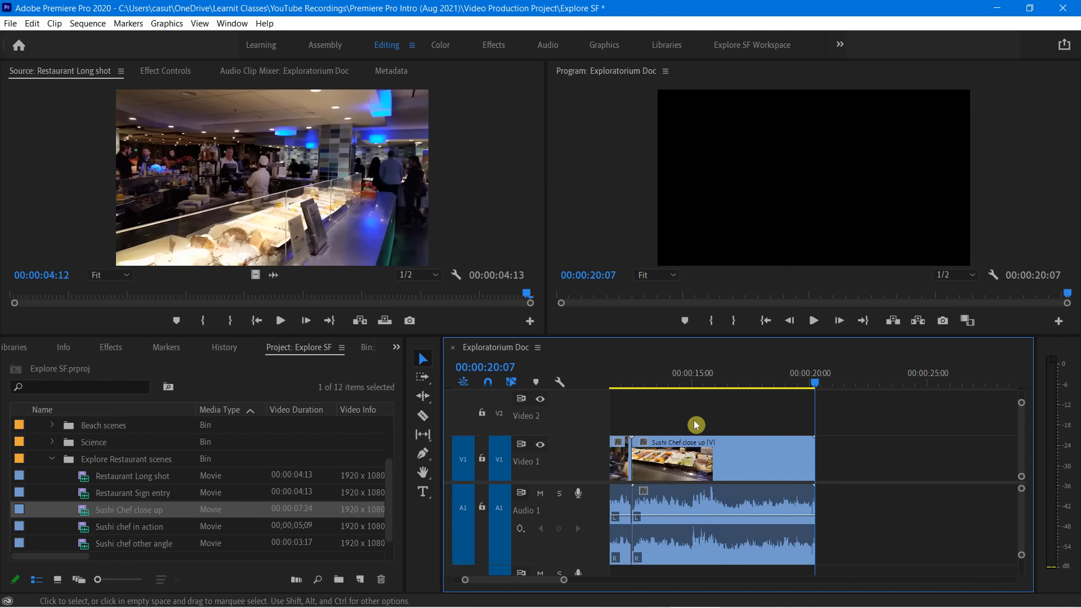
{"action": "key", "text": "Up"}
{"action": "key", "text": "Up"}
{"action": "key", "text": "Up"}
{"action": "key", "text": "Up"}
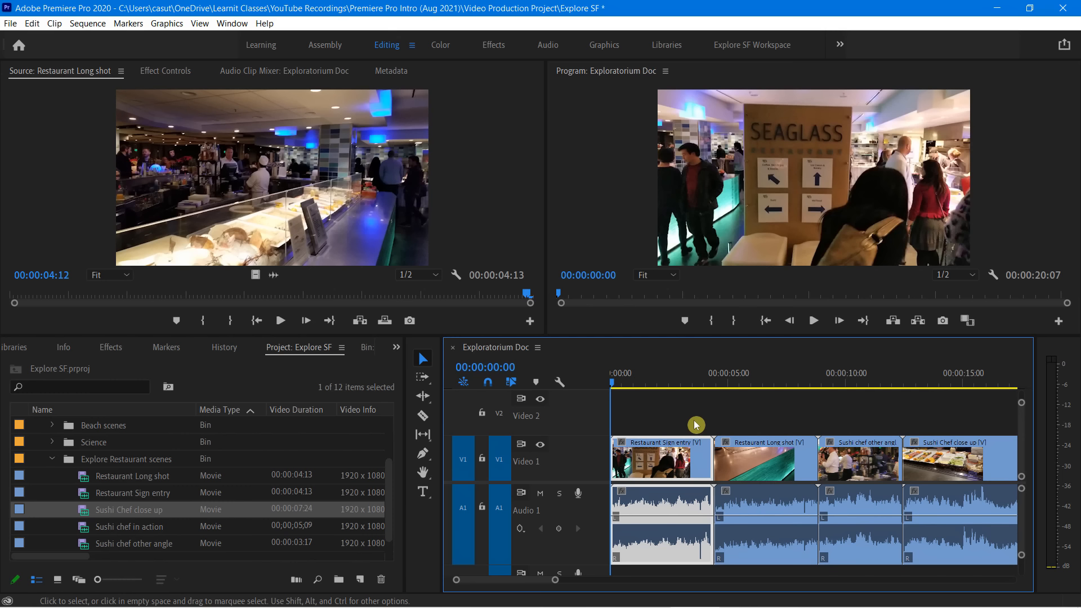
Zoom the timeline out and in around the start, finishing with the whole sequence in view
{"action": "key", "text": "minus"}
{"action": "key", "text": "minus"}
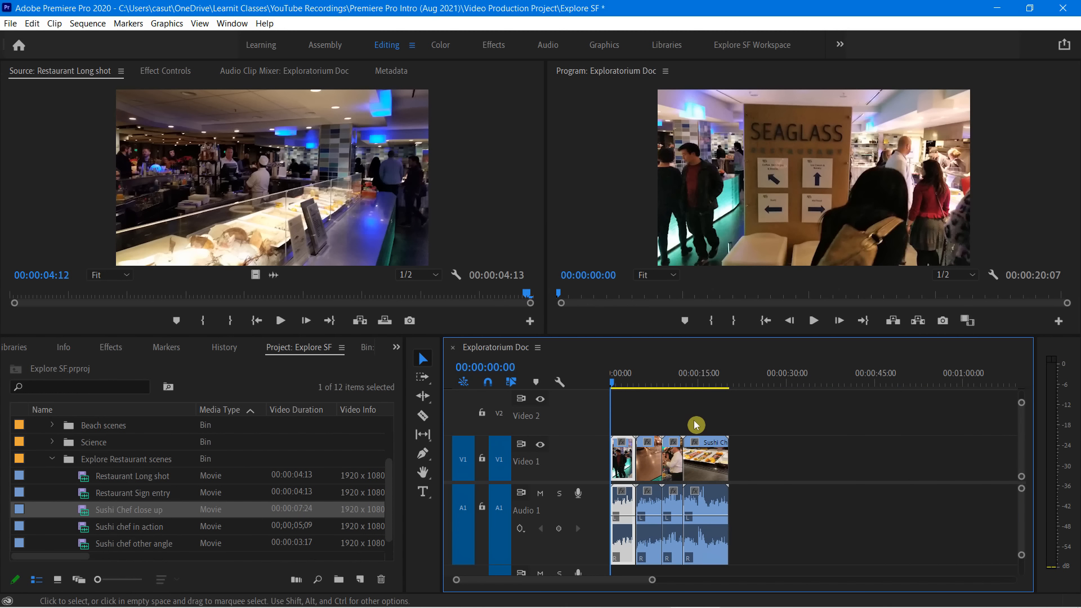
{"action": "key", "text": "equal"}
{"action": "key", "text": "equal"}
{"action": "key", "text": "equal"}
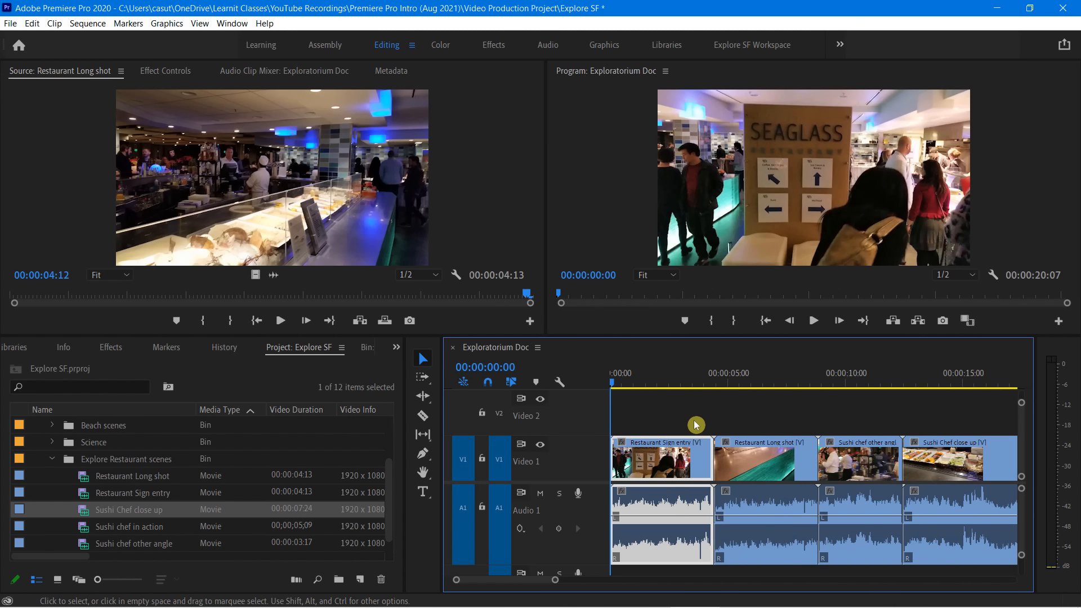
{"action": "key", "text": "minus"}
{"action": "key", "text": "minus"}
{"action": "key", "text": "minus"}
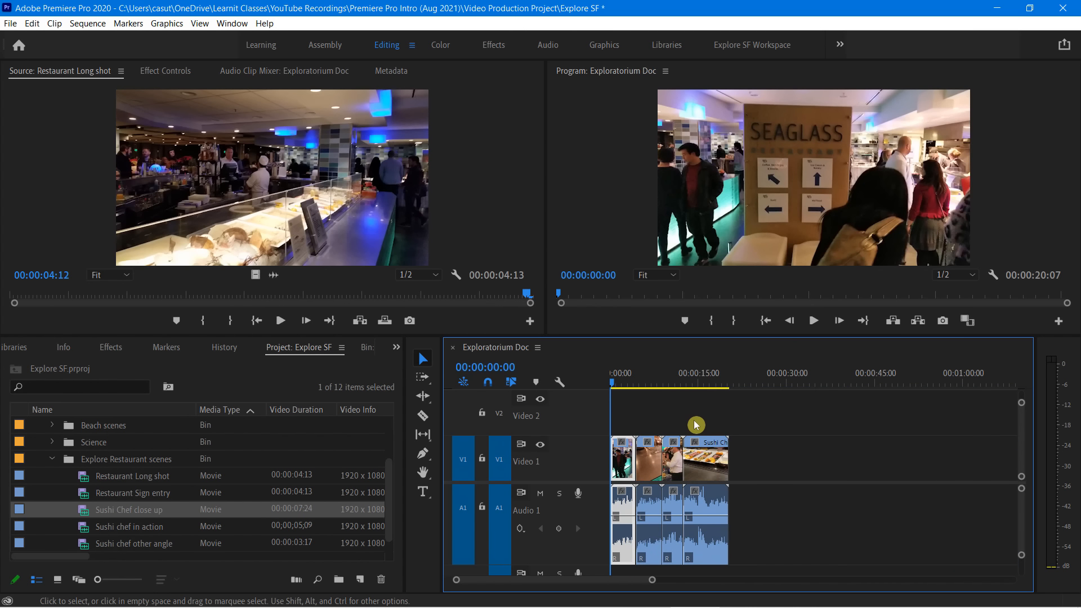
Enlarge the video tracks and shrink them again to a lower height that still displays thumbnails
{"action": "key", "text": "ctrl+equal"}
{"action": "key", "text": "ctrl+equal"}
{"action": "key", "text": "ctrl+equal"}
{"action": "key", "text": "ctrl+equal"}
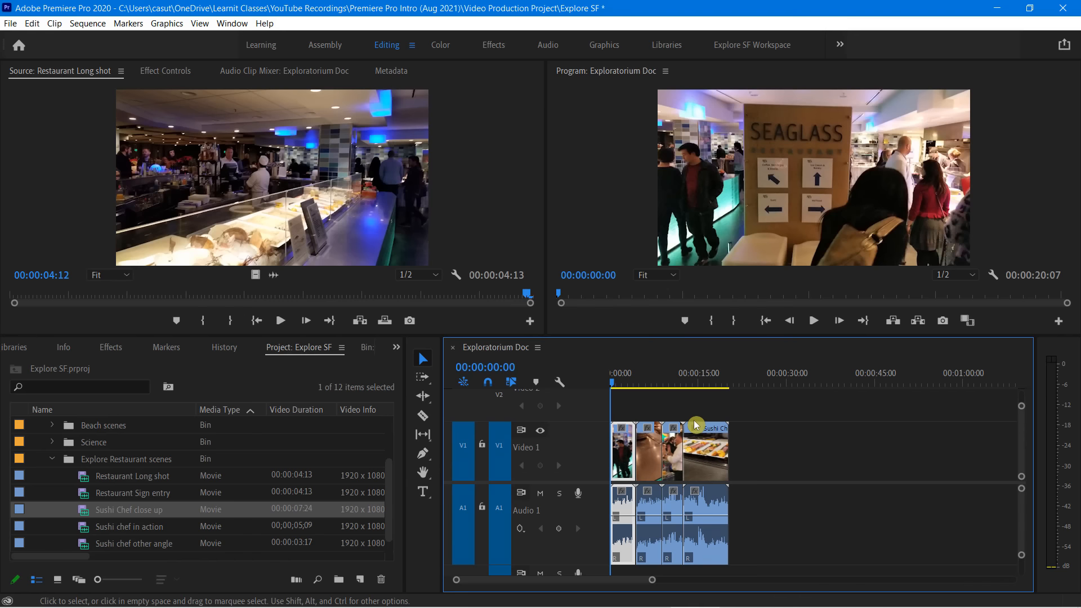
{"action": "key", "text": "ctrl+minus"}
{"action": "key", "text": "ctrl+minus"}
{"action": "key", "text": "ctrl+minus"}
{"action": "key", "text": "ctrl+minus"}
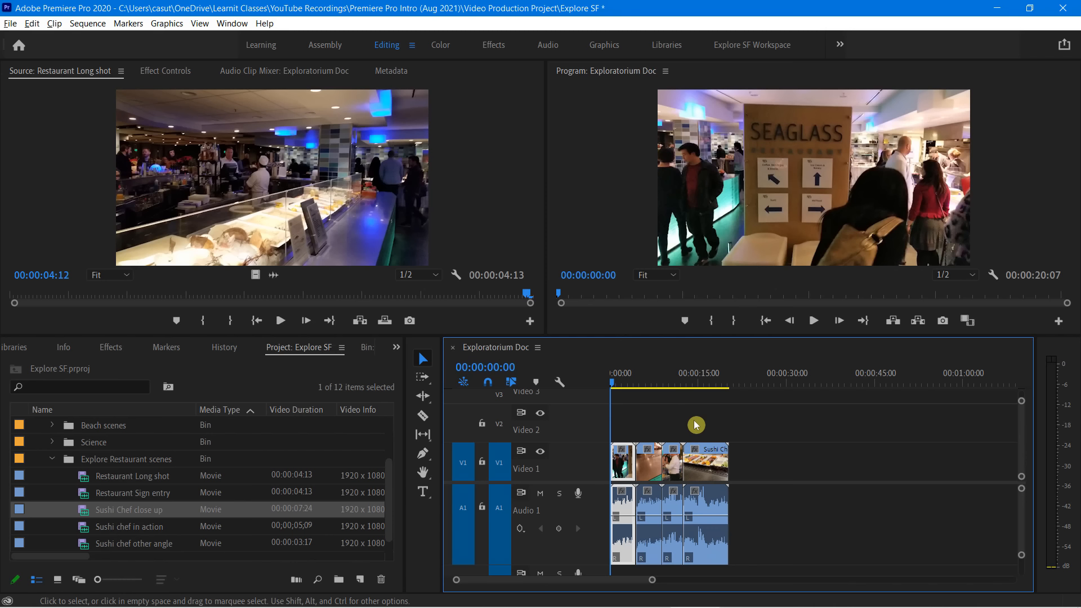
Shrink the audio tracks, and readjust their height so both channels of Audio 1 are displayed
{"action": "key", "text": "alt+minus"}
{"action": "key", "text": "alt+minus"}
{"action": "key", "text": "alt+minus"}
{"action": "key", "text": "alt+minus"}
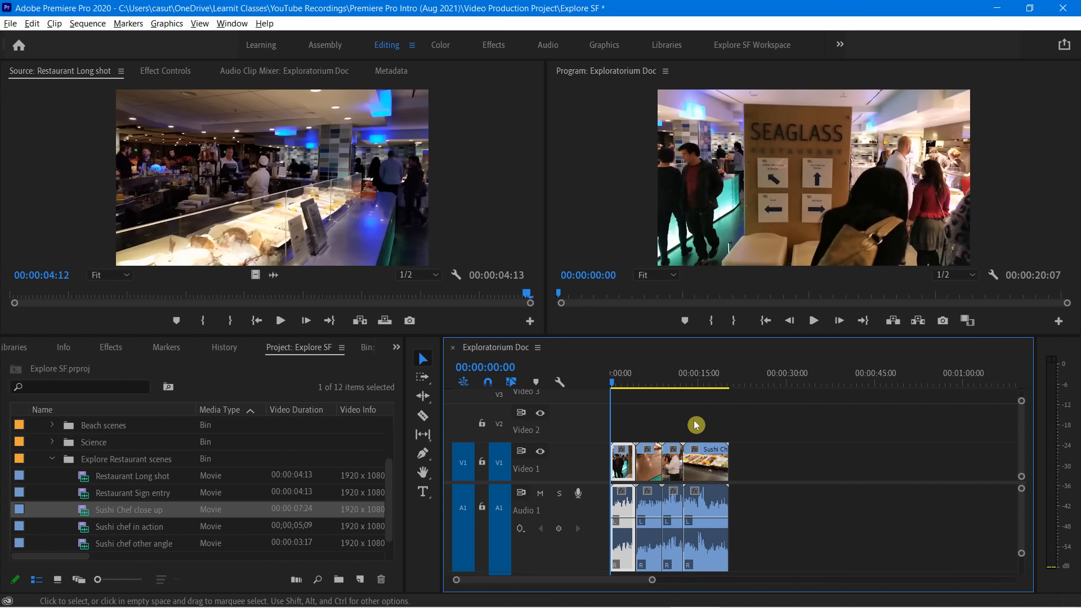
{"action": "key", "text": "alt+minus"}
{"action": "key", "text": "alt+minus"}
{"action": "key", "text": "alt+minus"}
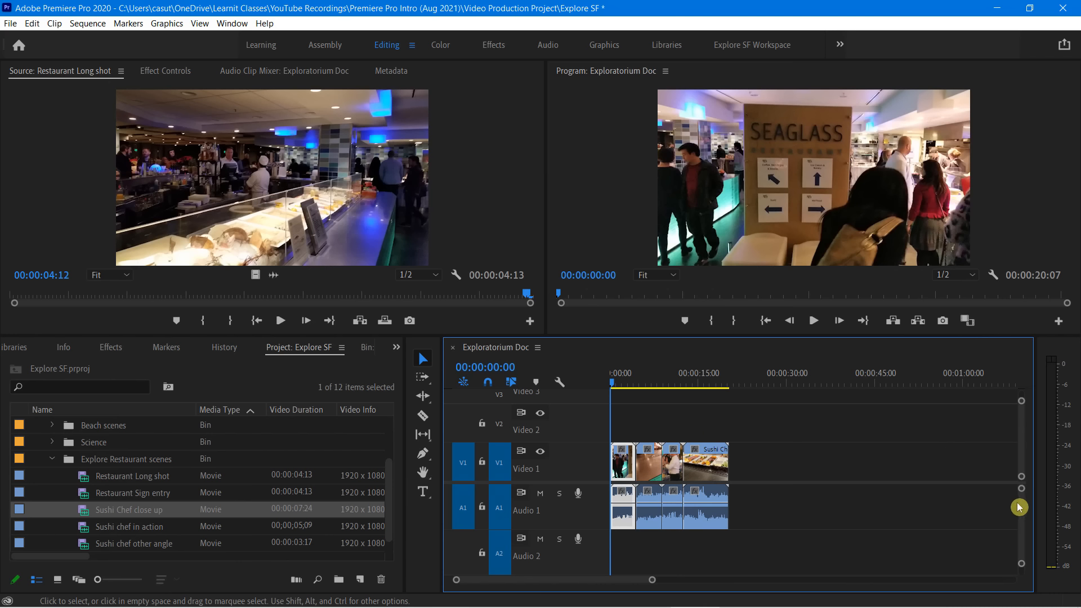
{"action": "left_click_drag", "start_coordinate": [1022, 490], "coordinate": [1020, 474]}
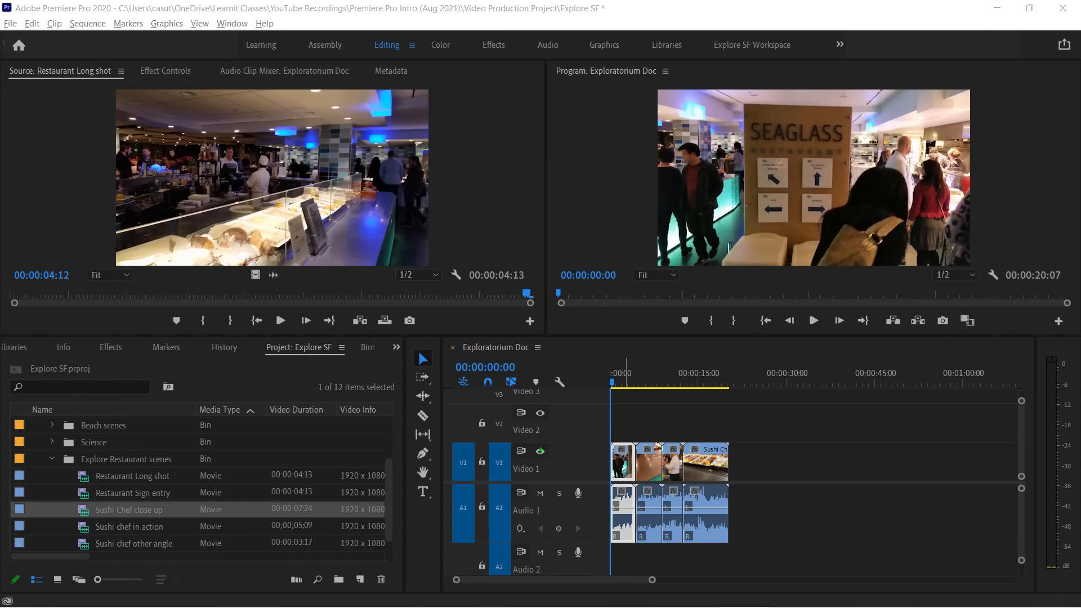
Toggle the output of the Video 1 track off and on, leaving it visible
{"action": "left_click_drag", "start_coordinate": [541, 452], "coordinate": [549, 456]}
{"action": "left_click", "coordinate": [540, 451]}
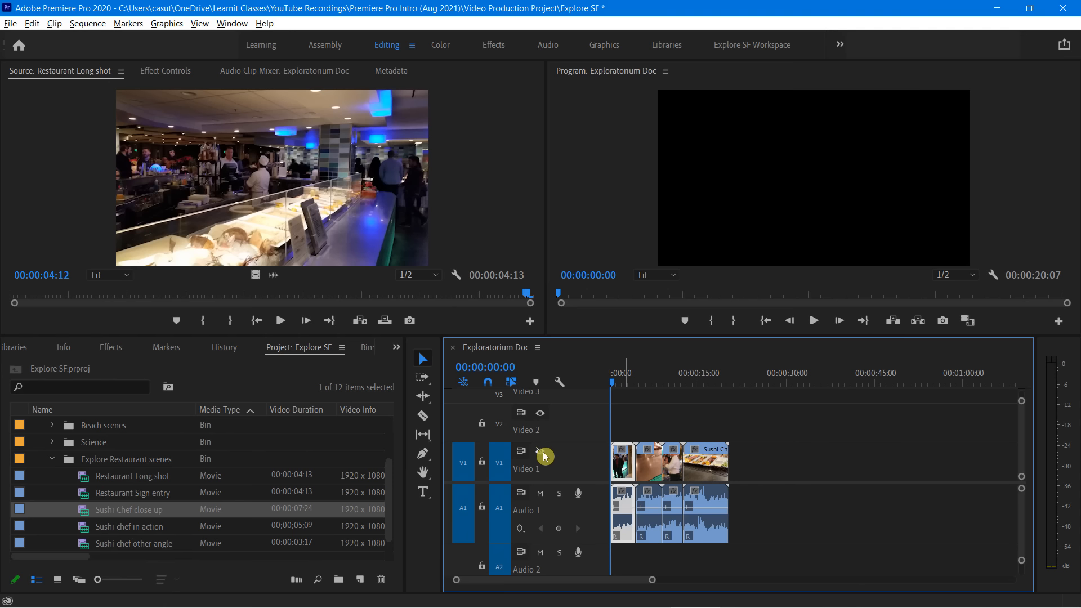
{"action": "left_click", "coordinate": [543, 456]}
{"action": "left_click", "coordinate": [543, 456]}
{"action": "left_click", "coordinate": [544, 452]}
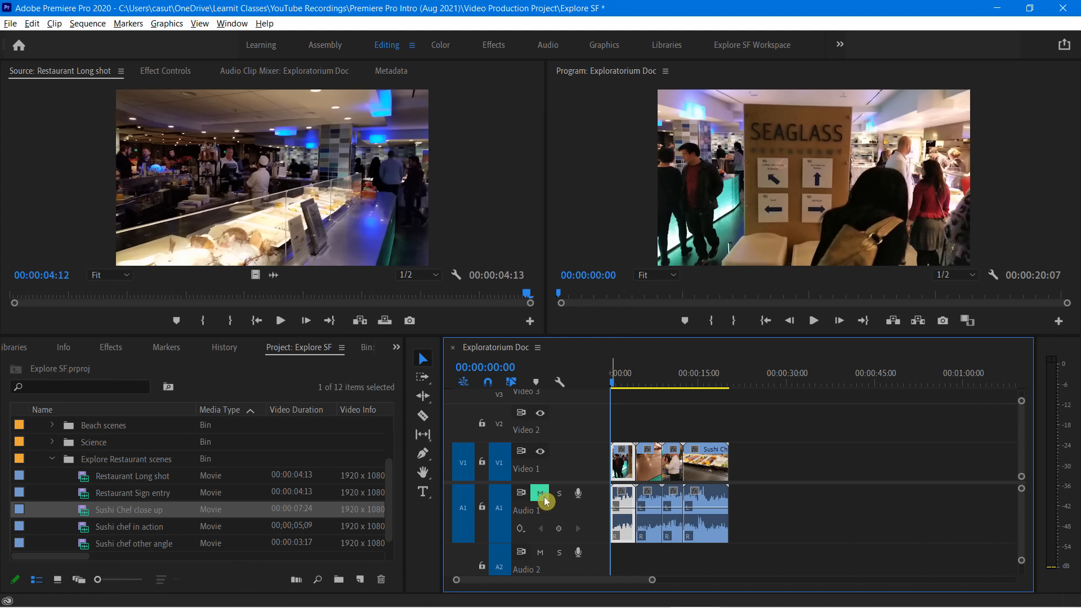
Play the start of the sequence with Audio 1 muted, and unmute the track
{"action": "key", "text": "space"}
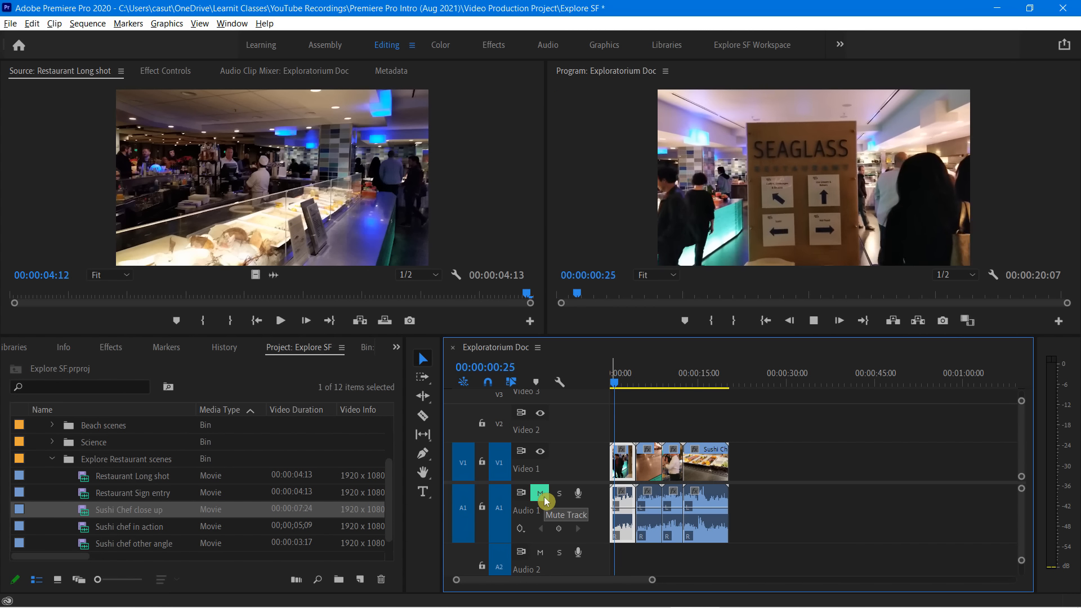
{"action": "key", "text": "space"}
{"action": "left_click", "coordinate": [540, 495]}
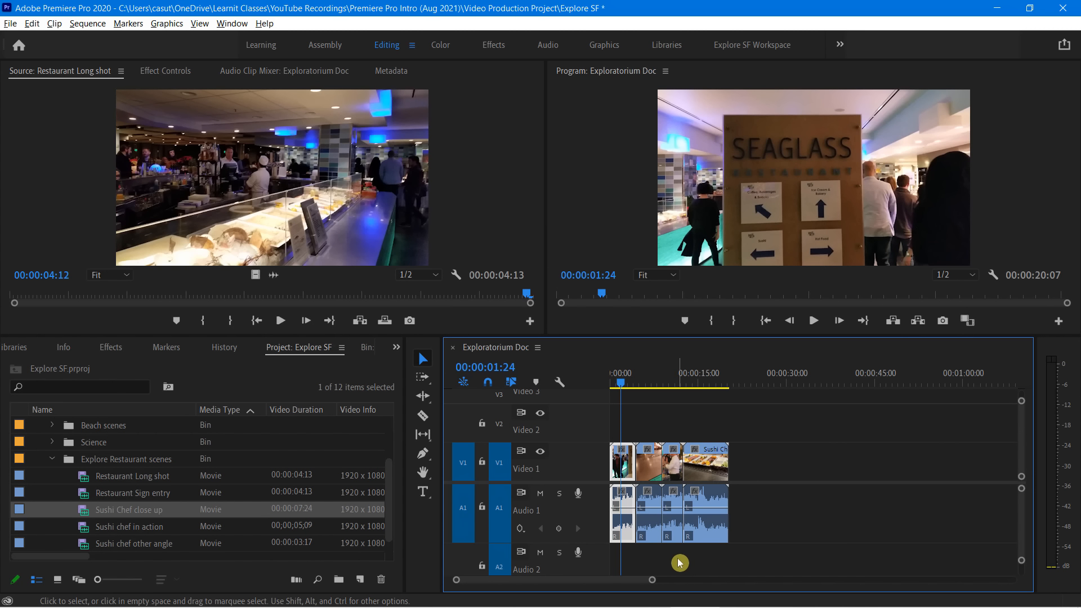
Lock the Video 1 track and unlock it again
{"action": "left_click", "coordinate": [484, 465]}
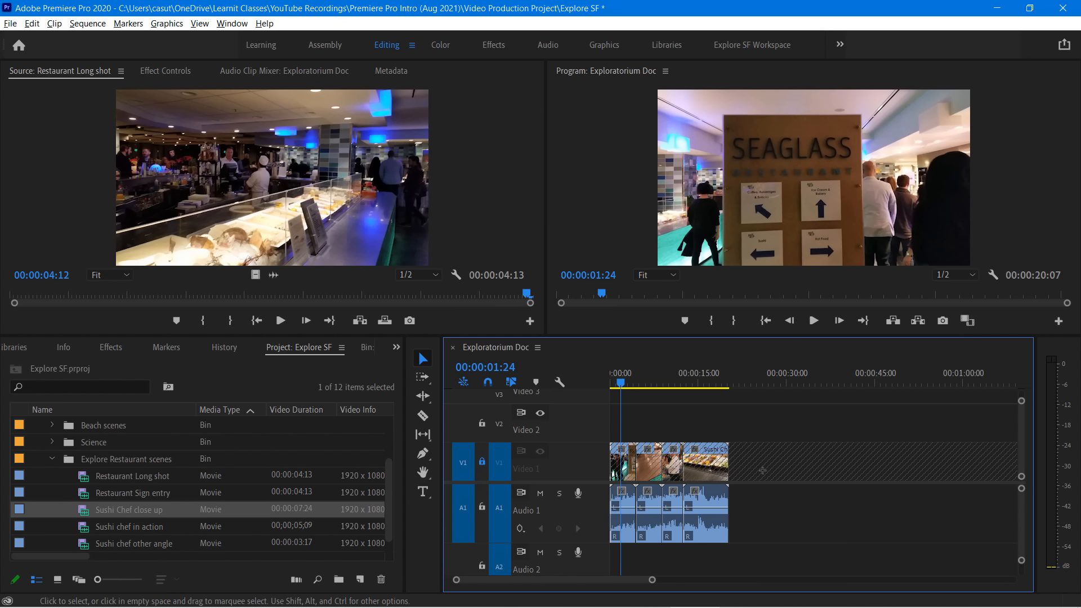
{"action": "left_click", "coordinate": [482, 462]}
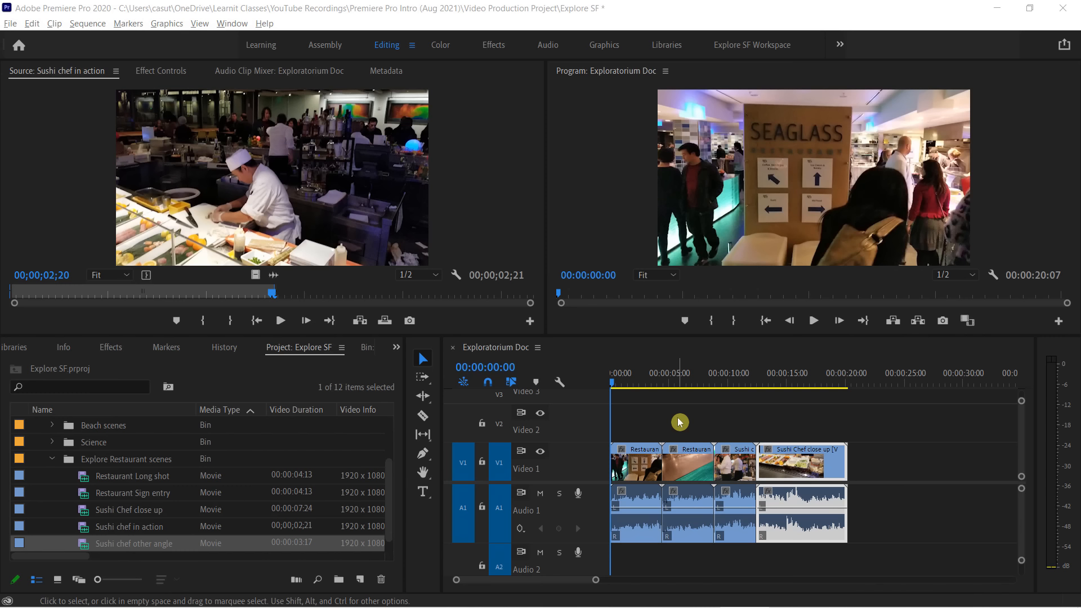
Play the Exploratorium Doc sequence from its start through the beginning of Restaurant Sign entry
{"action": "left_click", "coordinate": [651, 358]}
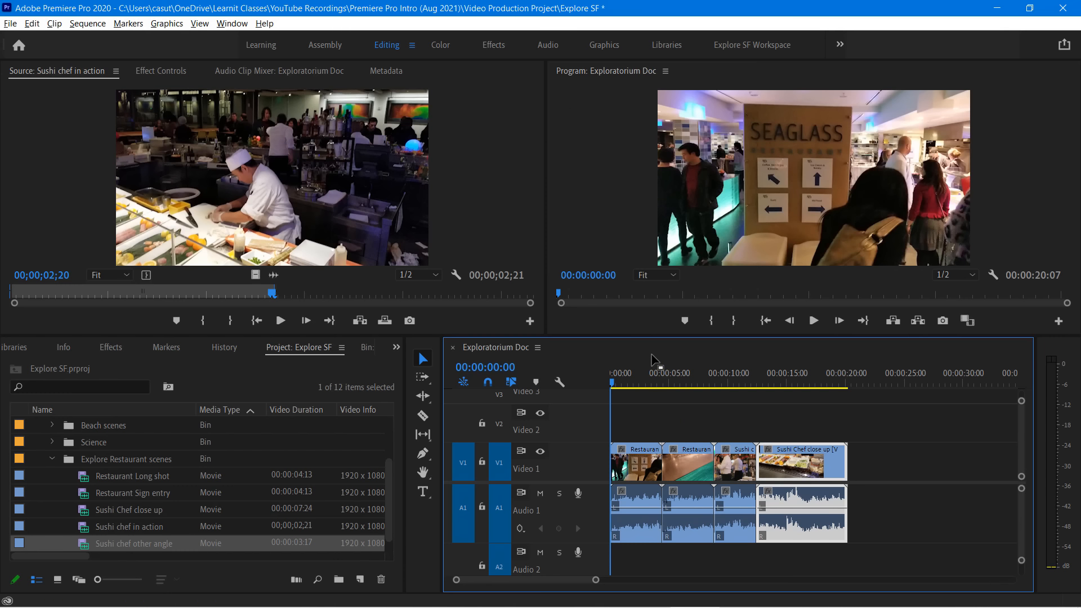
{"action": "key", "text": "space"}
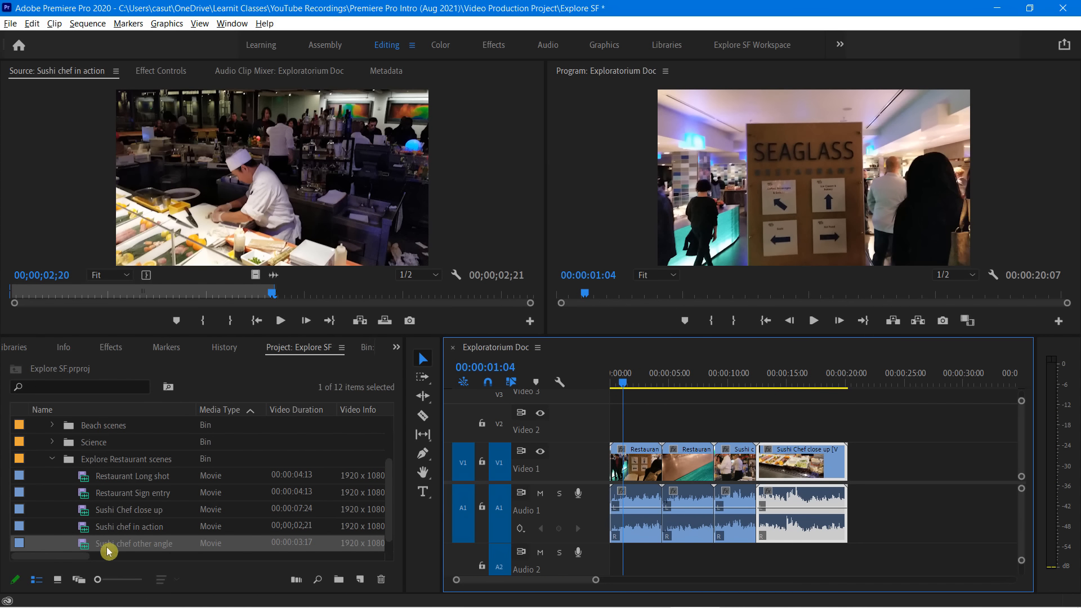
Try moving the second timeline clip's video to Video 2 and its audio to Audio 2, and undo both moves
{"action": "left_click", "coordinate": [130, 527]}
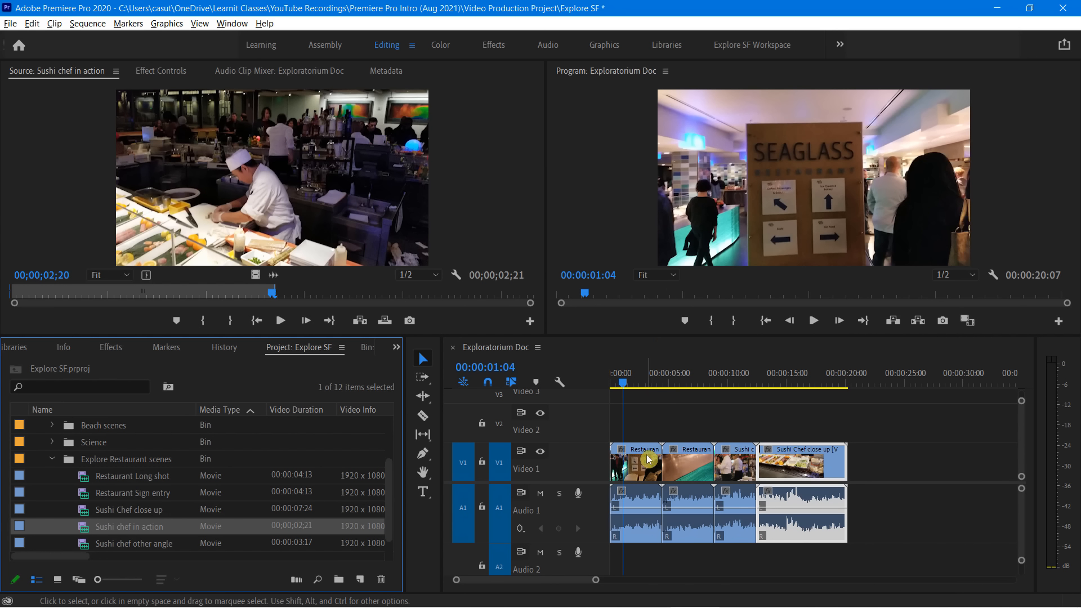
{"action": "left_click", "coordinate": [687, 468]}
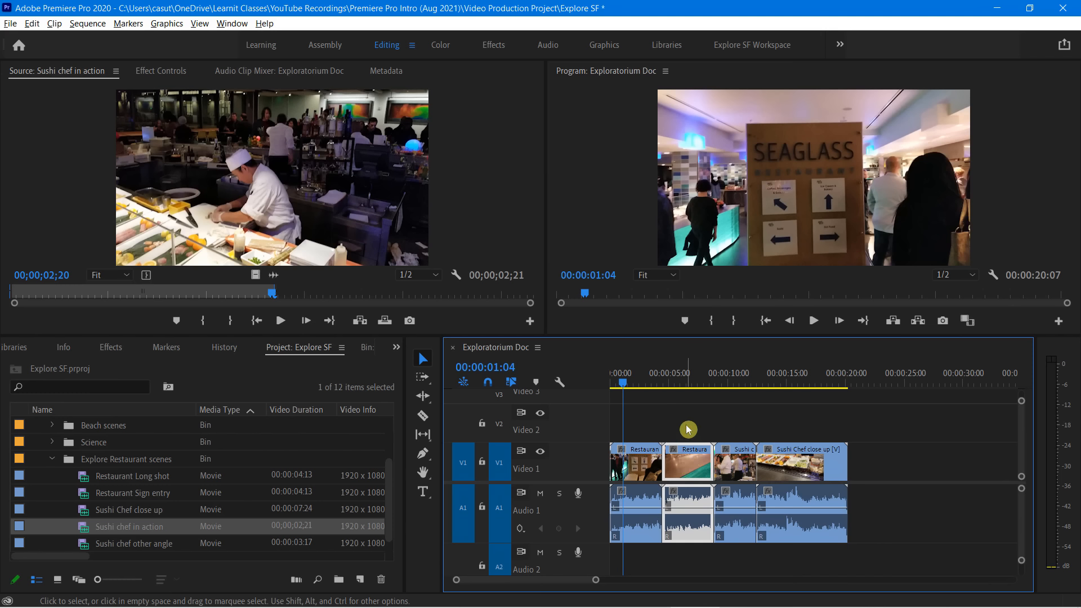
{"action": "left_click_drag", "start_coordinate": [689, 459], "coordinate": [690, 424]}
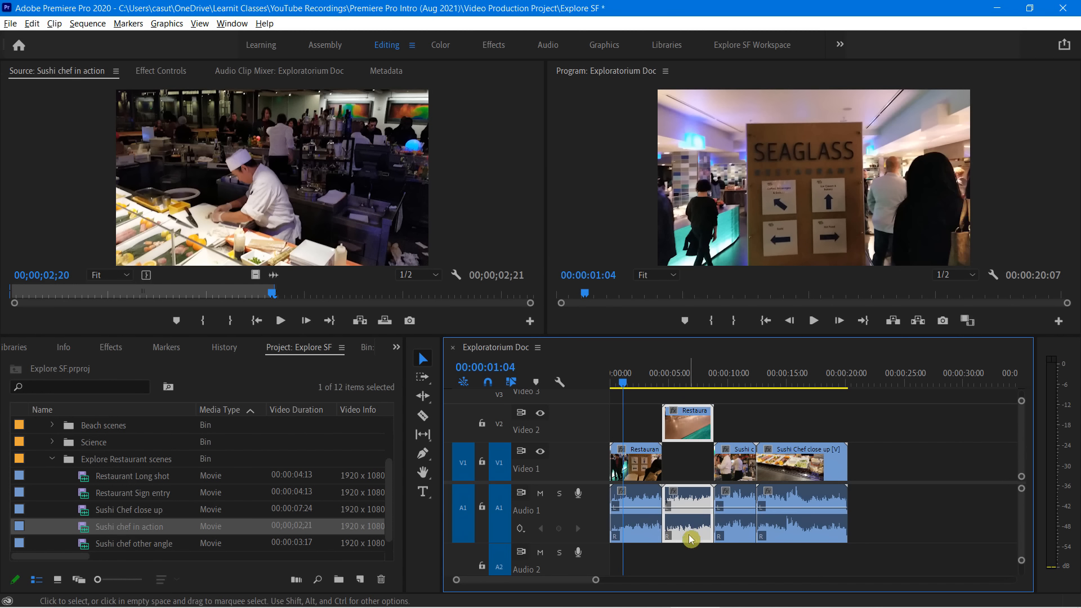
{"action": "left_click_drag", "start_coordinate": [693, 524], "coordinate": [696, 557]}
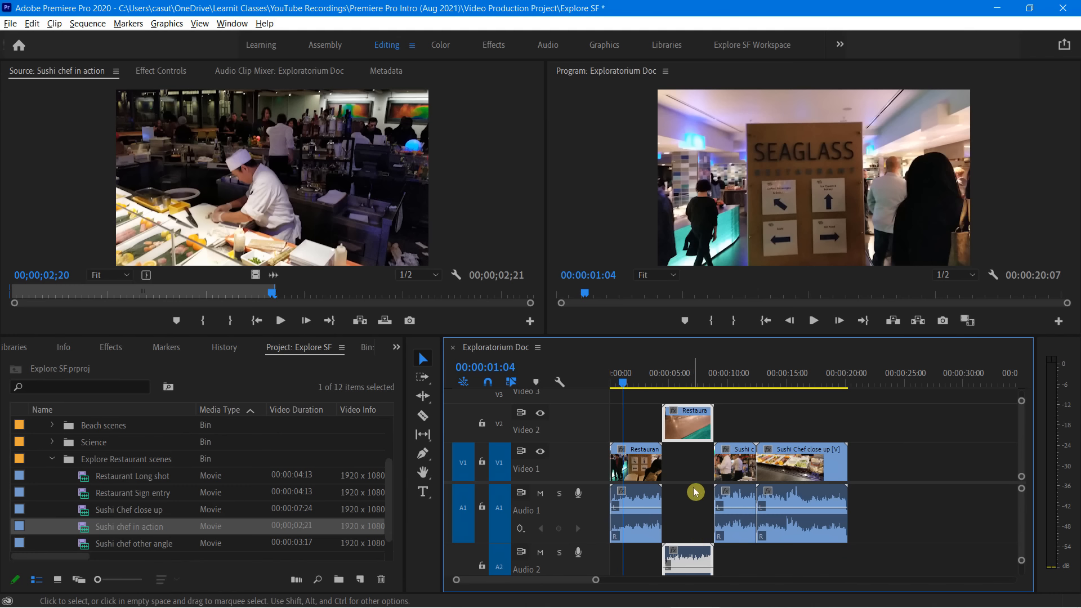
{"action": "key", "text": "ctrl+z"}
{"action": "key", "text": "ctrl+z"}
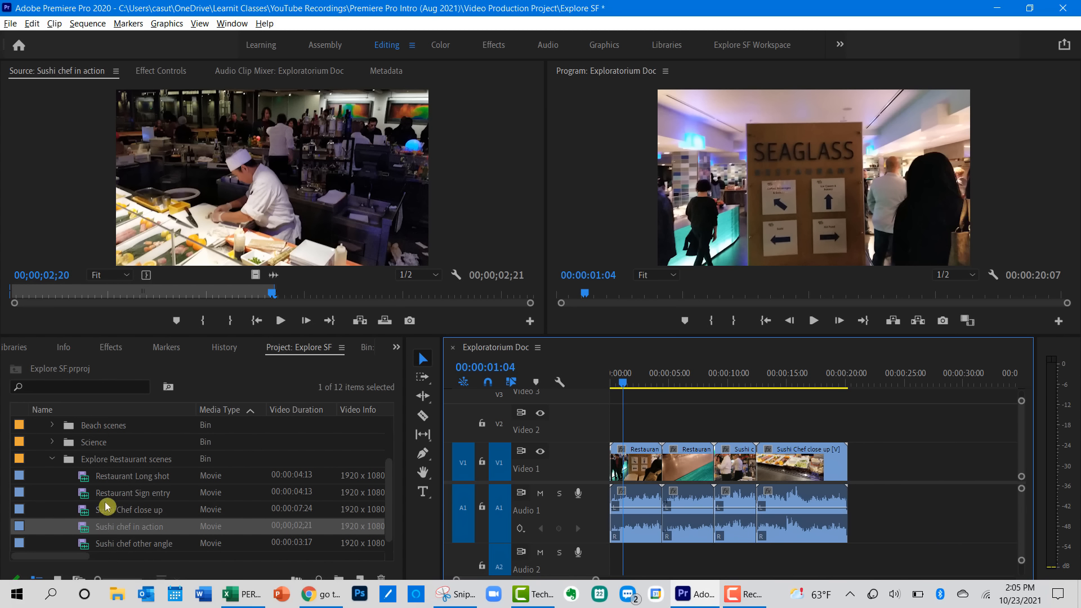
Preview the Sushi chef in action source clip, first from its current frame and again from its beginning
{"action": "left_click", "coordinate": [99, 176]}
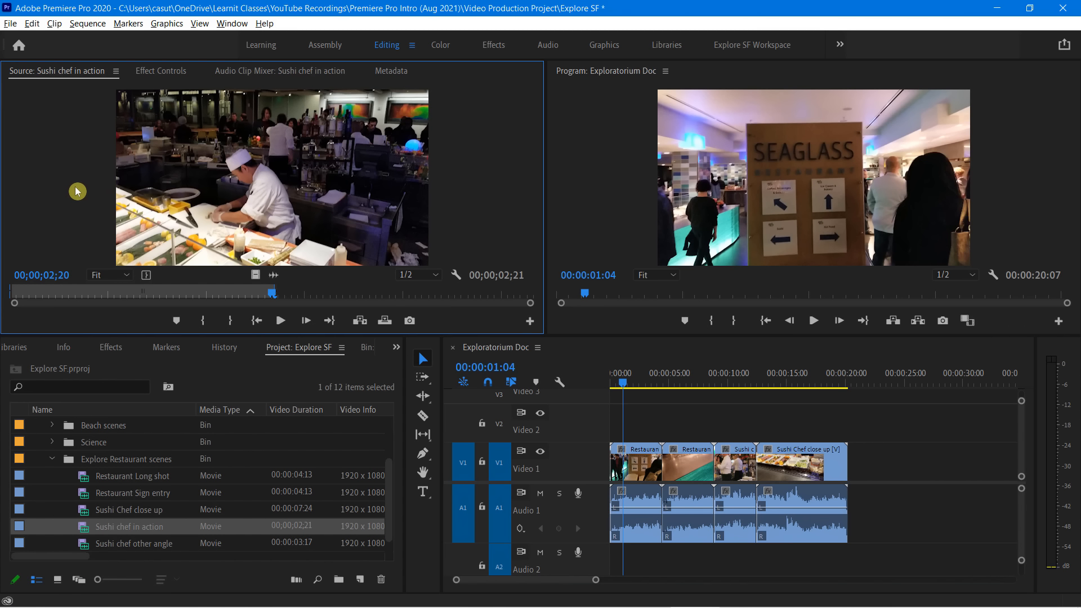
{"action": "key", "text": "space"}
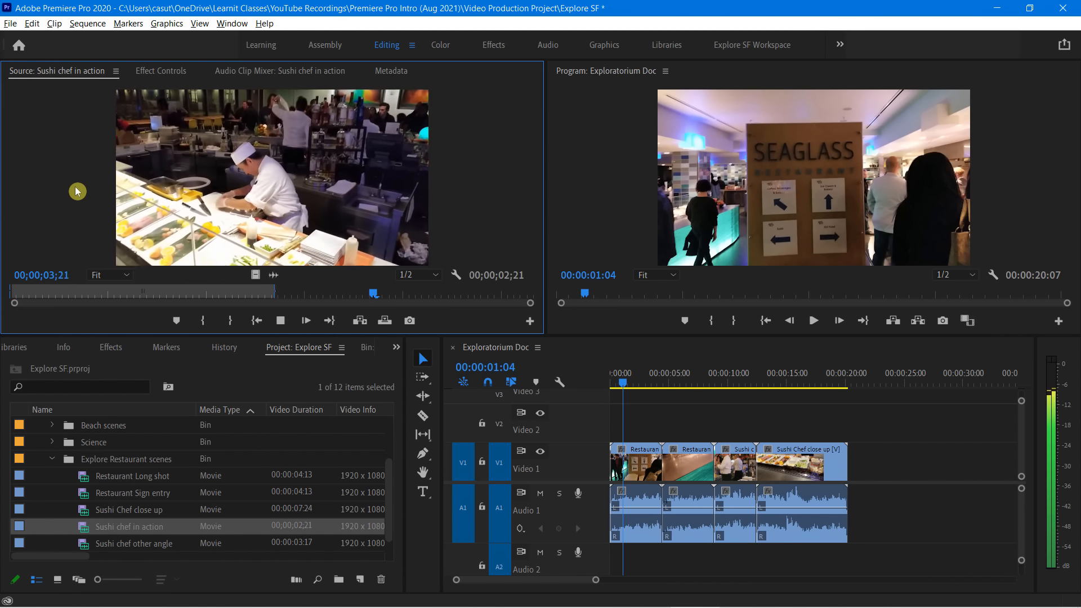
{"action": "key", "text": "space"}
{"action": "left_click", "coordinate": [20, 299]}
{"action": "key", "text": "space"}
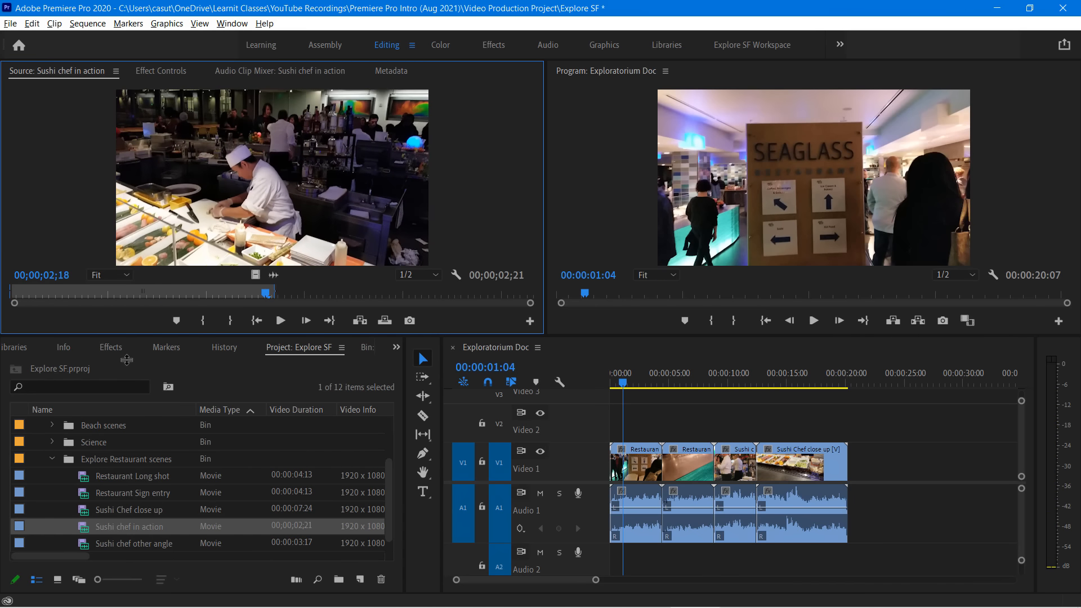
Shorten the marked range of the Sushi chef in action source clip to 00;00;01;14 and shift it off the clip's beginning
{"action": "left_click_drag", "start_coordinate": [274, 293], "coordinate": [151, 293]}
{"action": "left_click", "coordinate": [72, 293]}
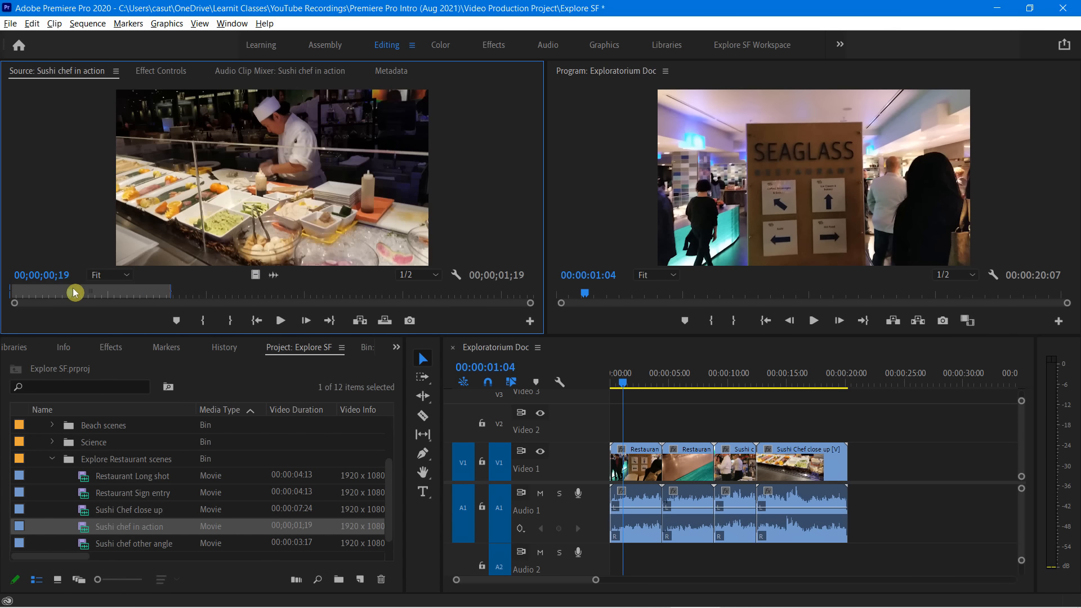
{"action": "left_click_drag", "start_coordinate": [73, 293], "coordinate": [129, 284]}
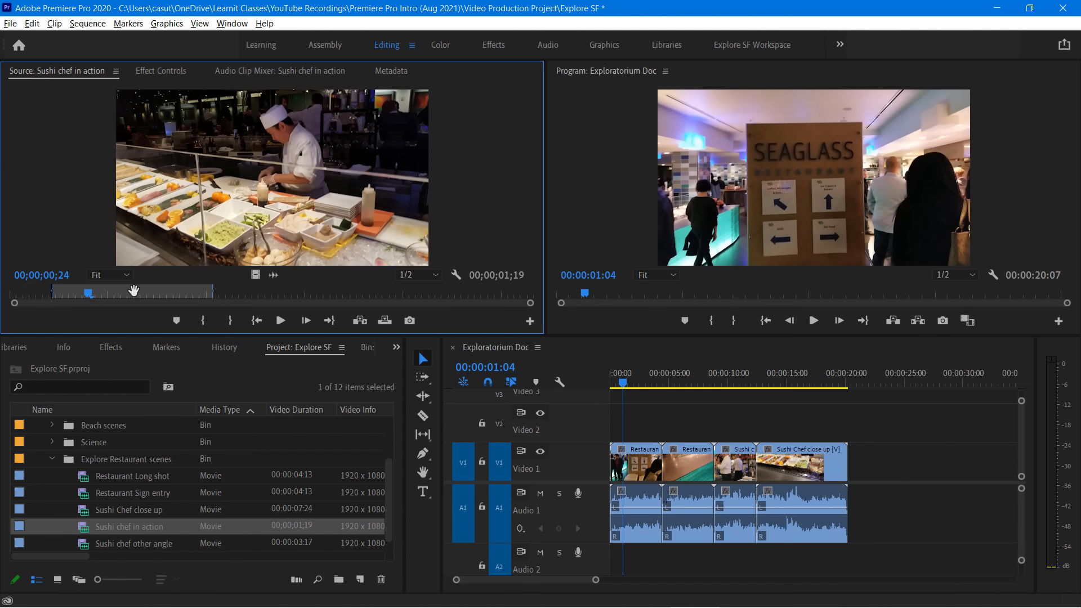
{"action": "mouse_move", "coordinate": [222, 303]}
{"action": "left_mouse_down"}
{"action": "mouse_move", "coordinate": [163, 303]}
{"action": "mouse_move", "coordinate": [207, 301]}
{"action": "left_mouse_up"}
Patch the source video to the Video 2 track and the source audio to the Audio 2 track
{"action": "left_click", "coordinate": [465, 424]}
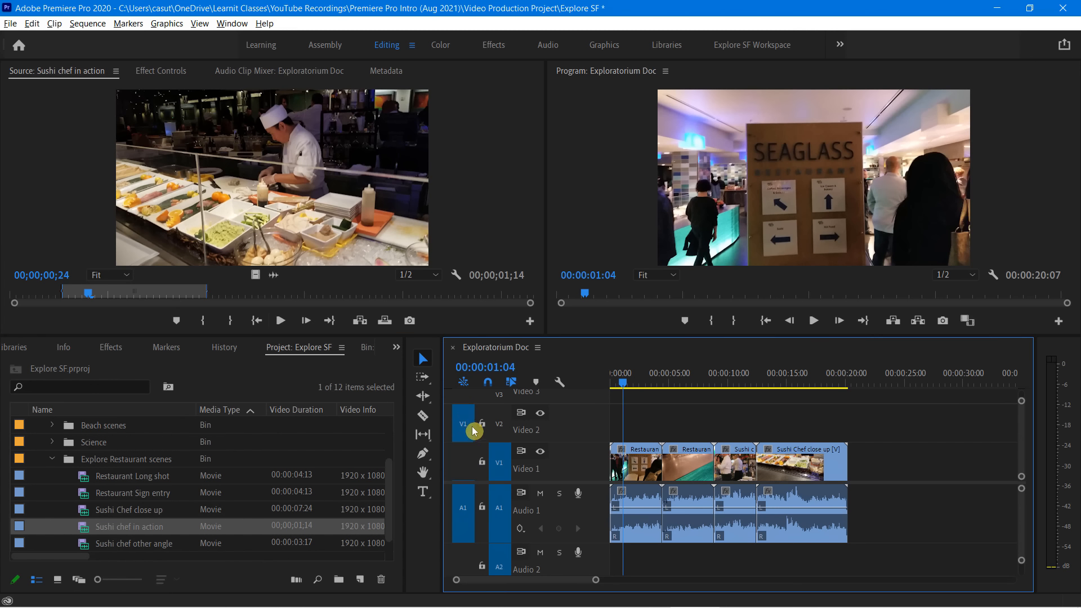
{"action": "left_click", "coordinate": [465, 563]}
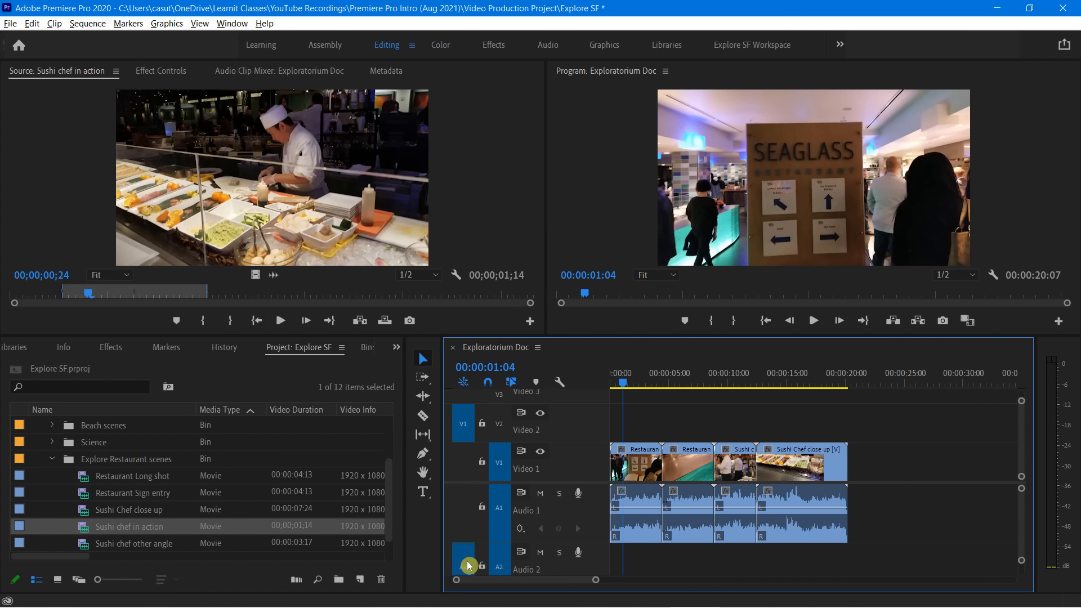
{"action": "left_click", "coordinate": [464, 428]}
Insert the marked sushi chef range at 00:00:01:04, play the sequence from its start, and undo the insert
{"action": "left_click", "coordinate": [359, 321]}
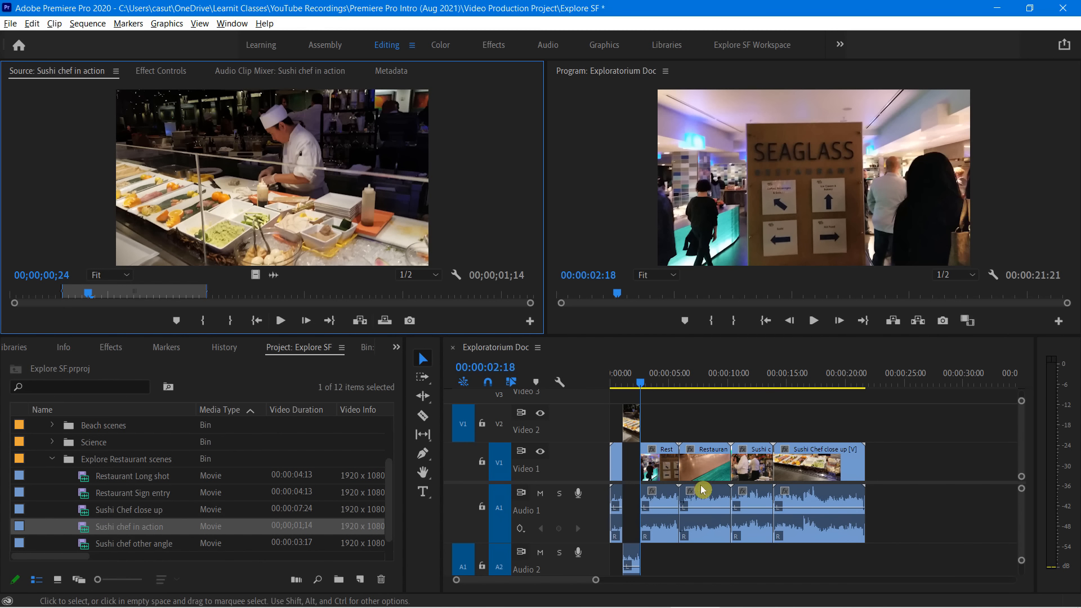
{"action": "left_click_drag", "start_coordinate": [640, 383], "coordinate": [610, 393]}
{"action": "key", "text": "space"}
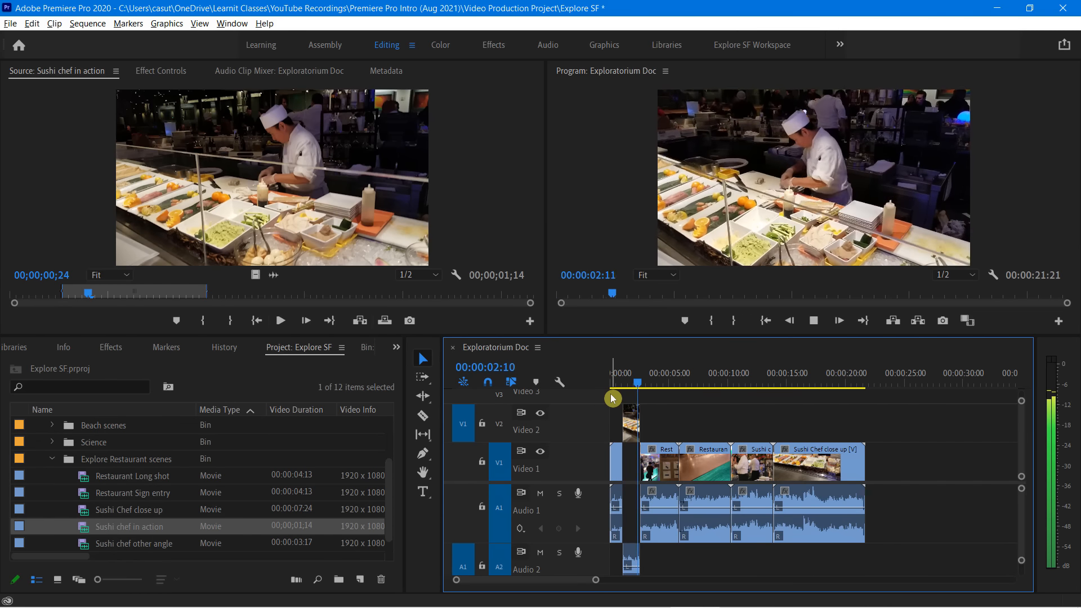
{"action": "key", "text": "space"}
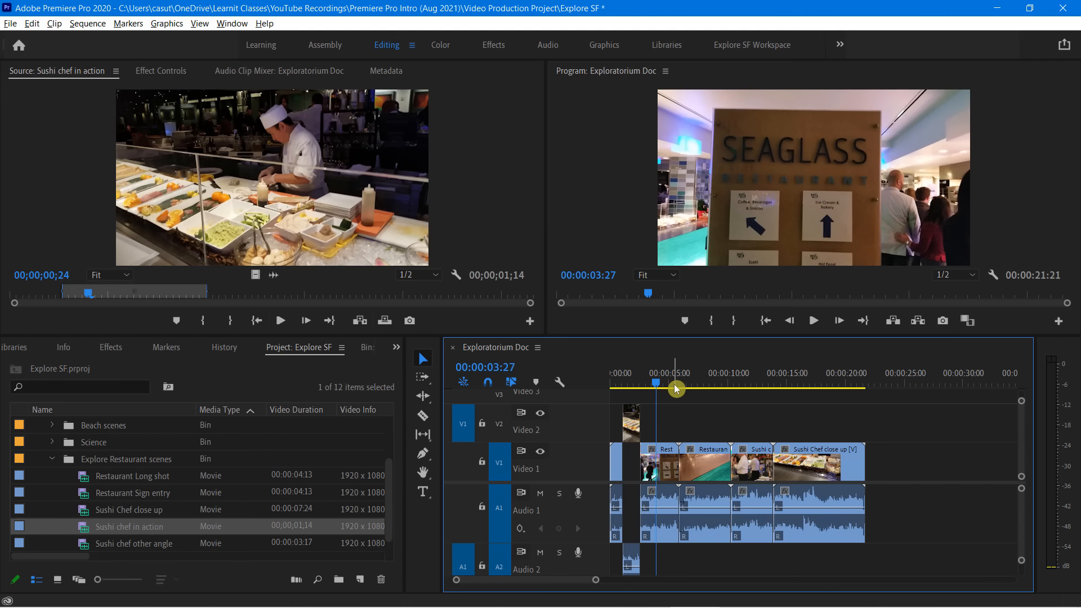
{"action": "key", "text": "ctrl+z"}
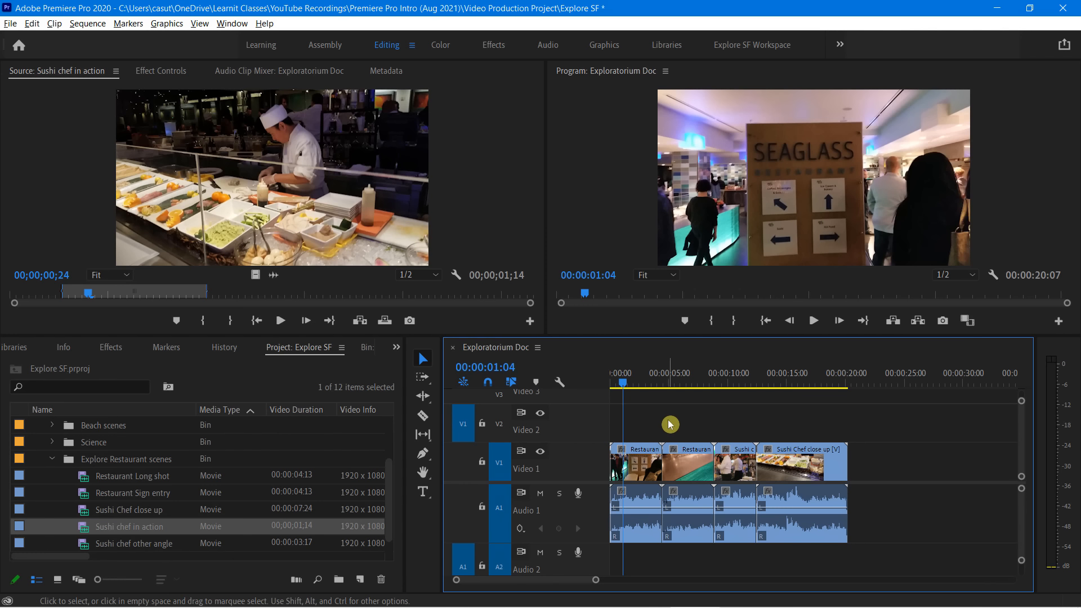
Overwrite the marked sushi chef range onto Video 2 and Audio 2 at 00:00:01:04, and play the sequence from its start
{"action": "left_click", "coordinate": [384, 323]}
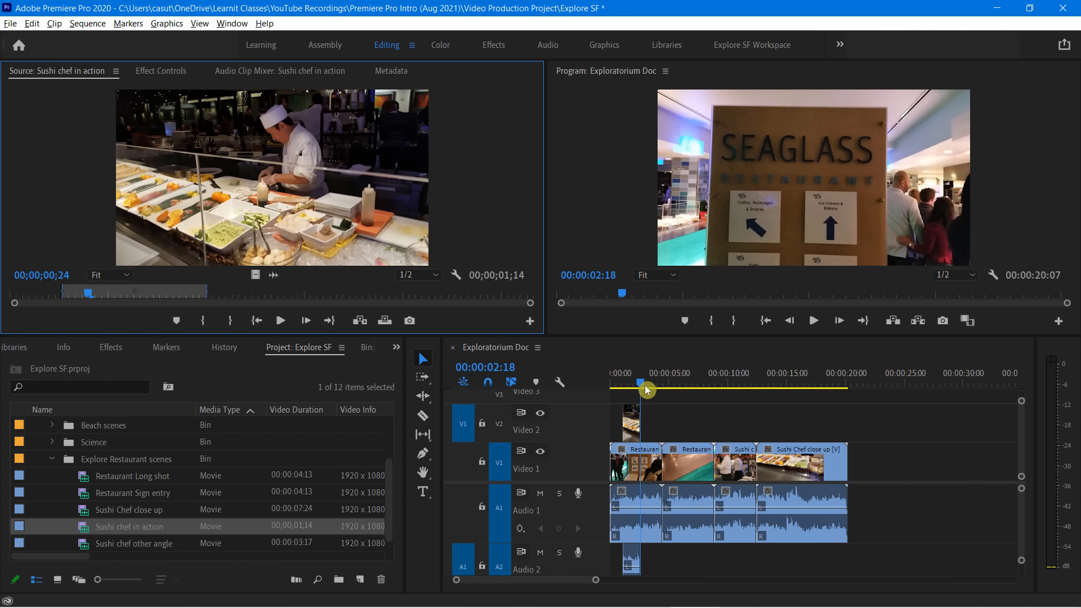
{"action": "left_click_drag", "start_coordinate": [643, 384], "coordinate": [603, 393]}
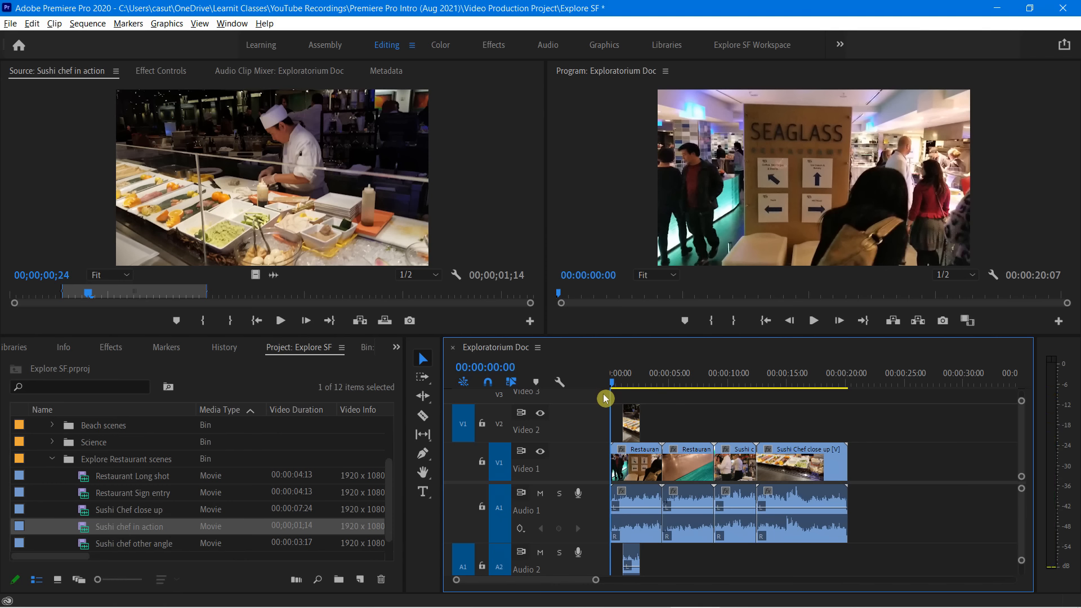
{"action": "key", "text": "space"}
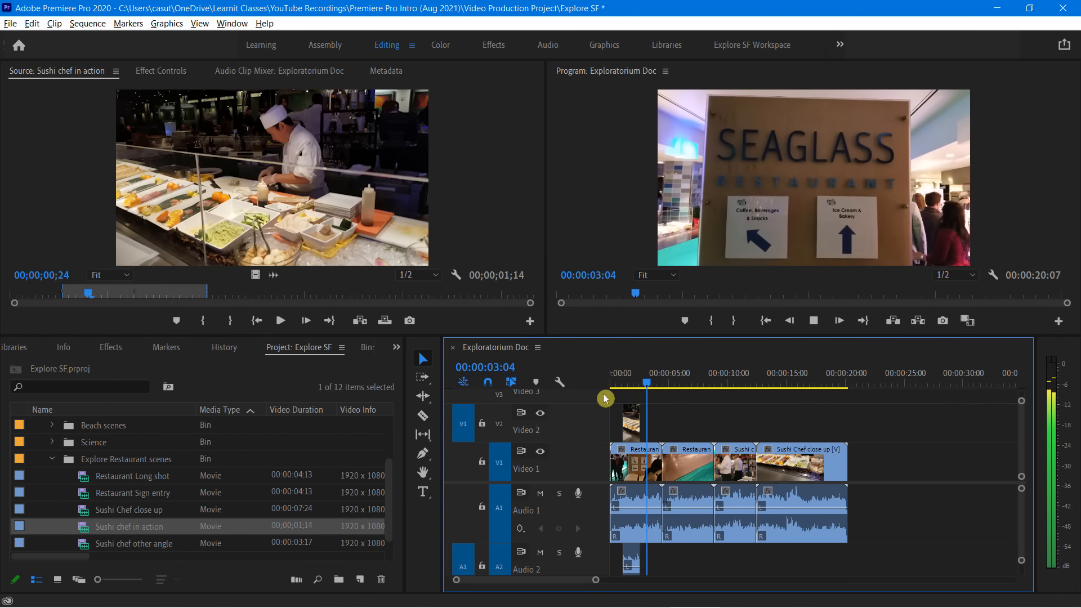
{"action": "key", "text": "space"}
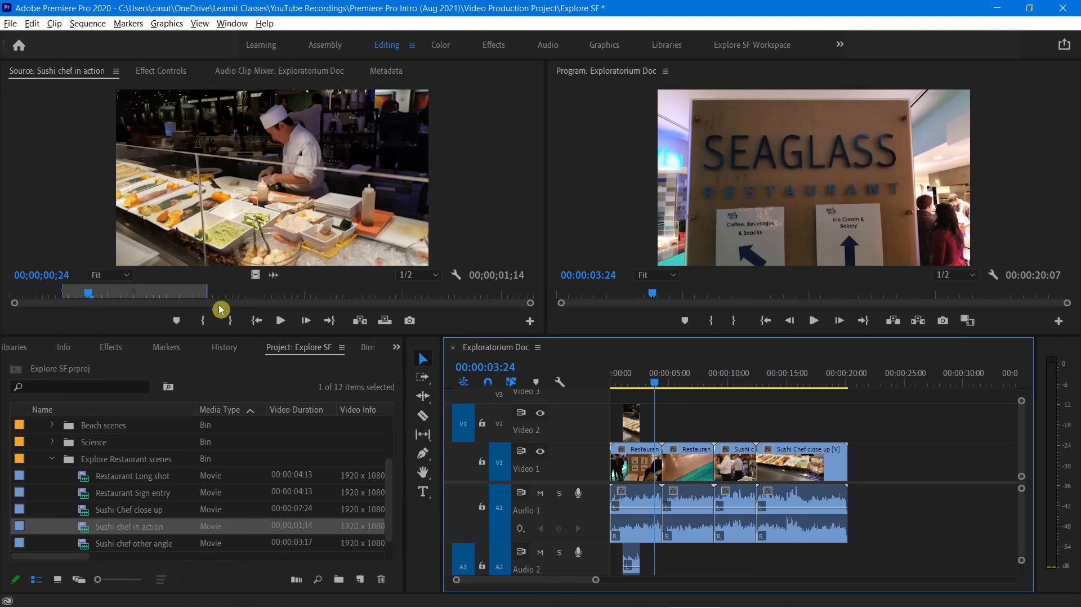
Move the marked source range toward the end of Sushi chef in action and shorten it to 00;00;00;20
{"action": "left_click", "coordinate": [167, 295]}
{"action": "left_click_drag", "start_coordinate": [180, 294], "coordinate": [258, 294]}
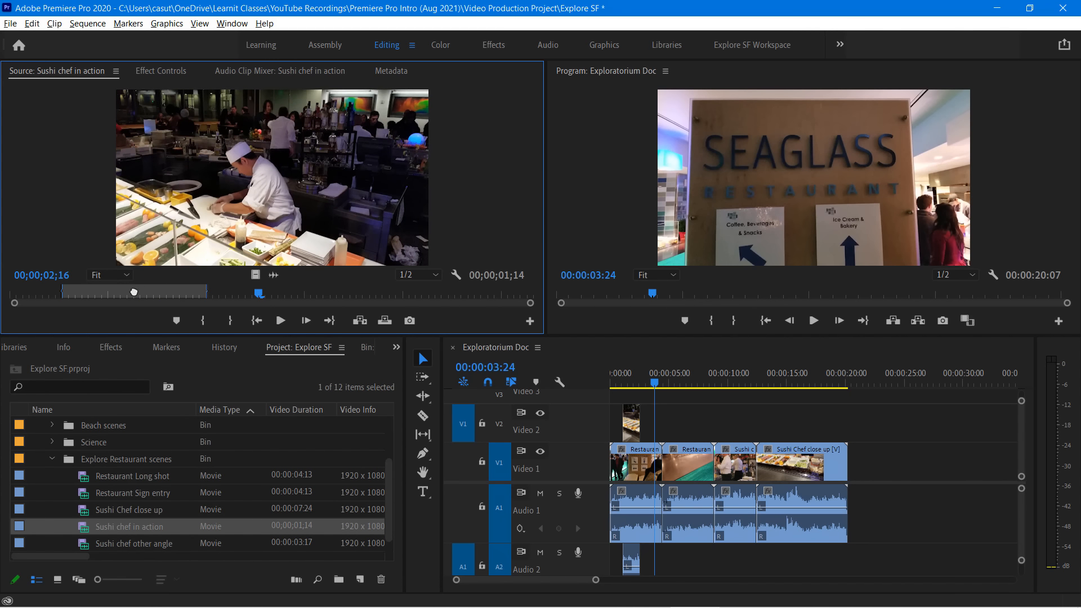
{"action": "left_click_drag", "start_coordinate": [133, 291], "coordinate": [405, 291]}
{"action": "key", "text": "space"}
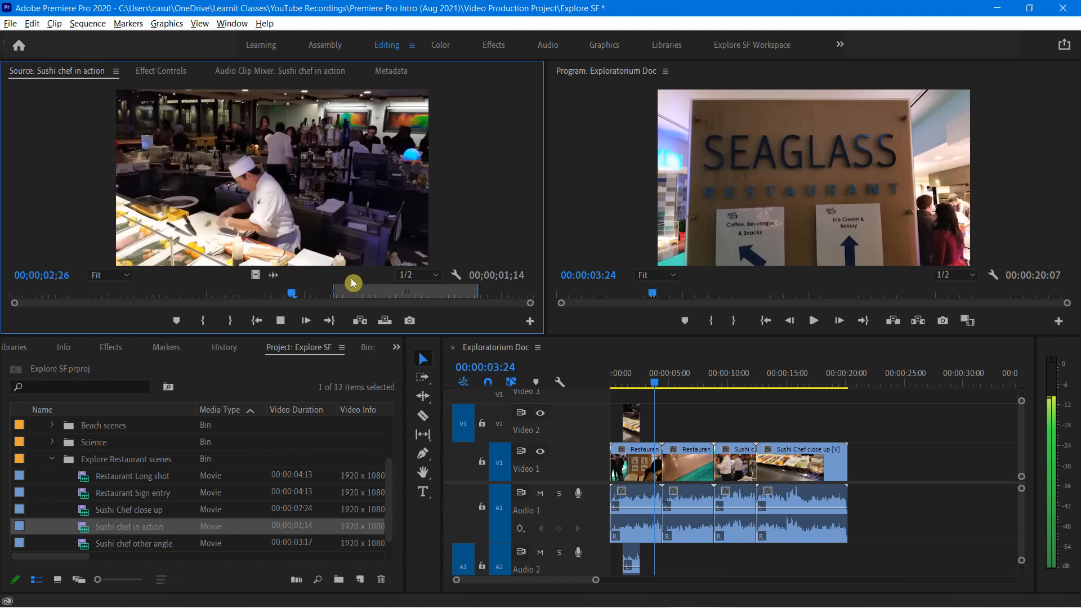
{"action": "key", "text": "space"}
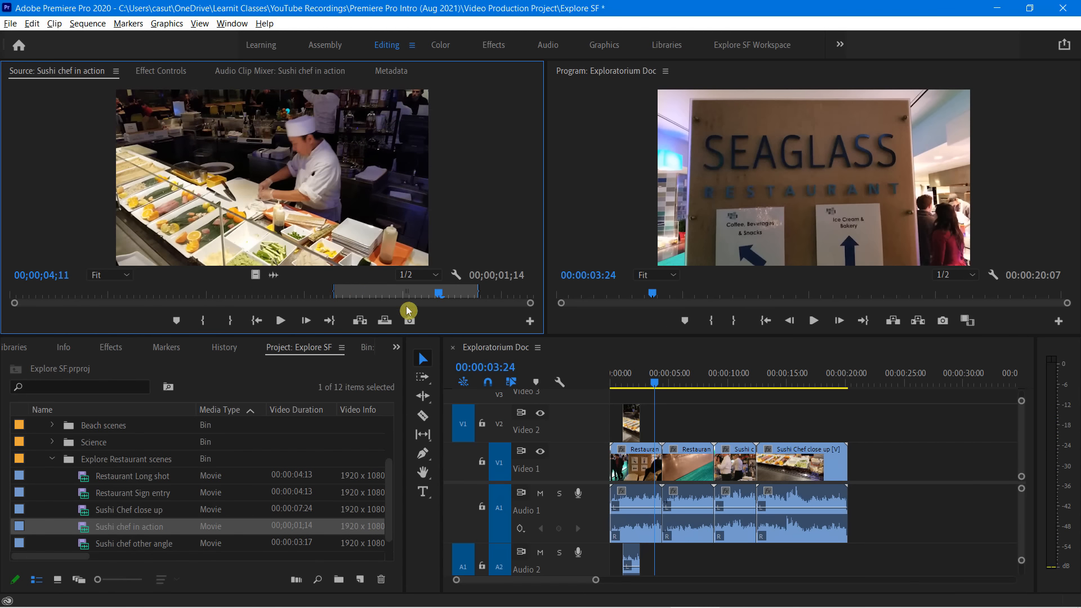
{"action": "left_click_drag", "start_coordinate": [335, 289], "coordinate": [412, 287]}
{"action": "left_click", "coordinate": [485, 323]}
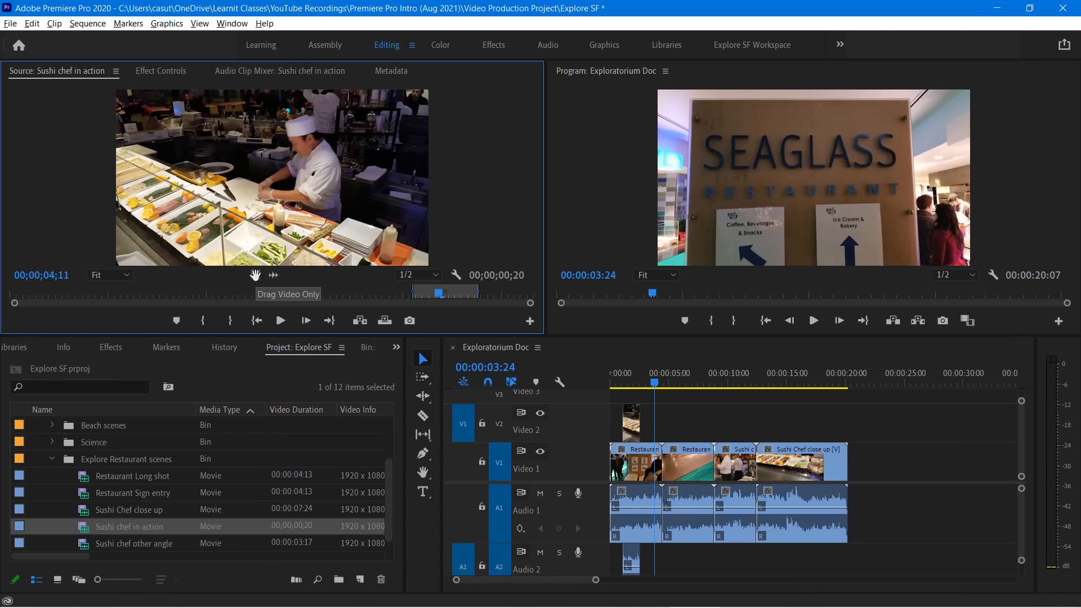
Try placing only the video of the marked range on Video 2 above Sushi Chef close up, and play that section
{"action": "left_click_drag", "start_coordinate": [255, 274], "coordinate": [790, 428]}
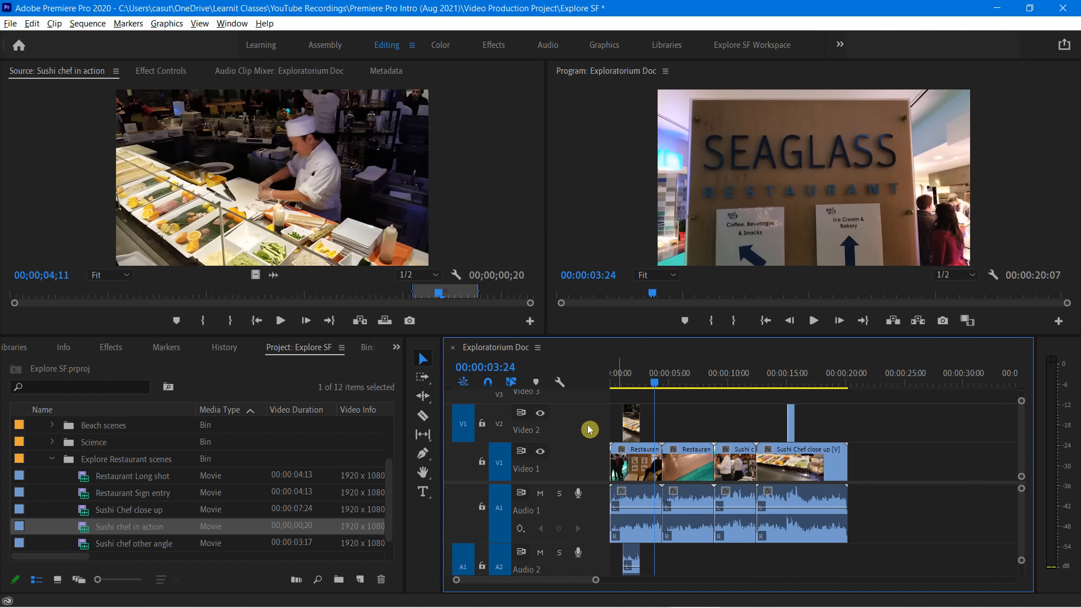
{"action": "left_click", "coordinate": [776, 386]}
{"action": "key", "text": "space"}
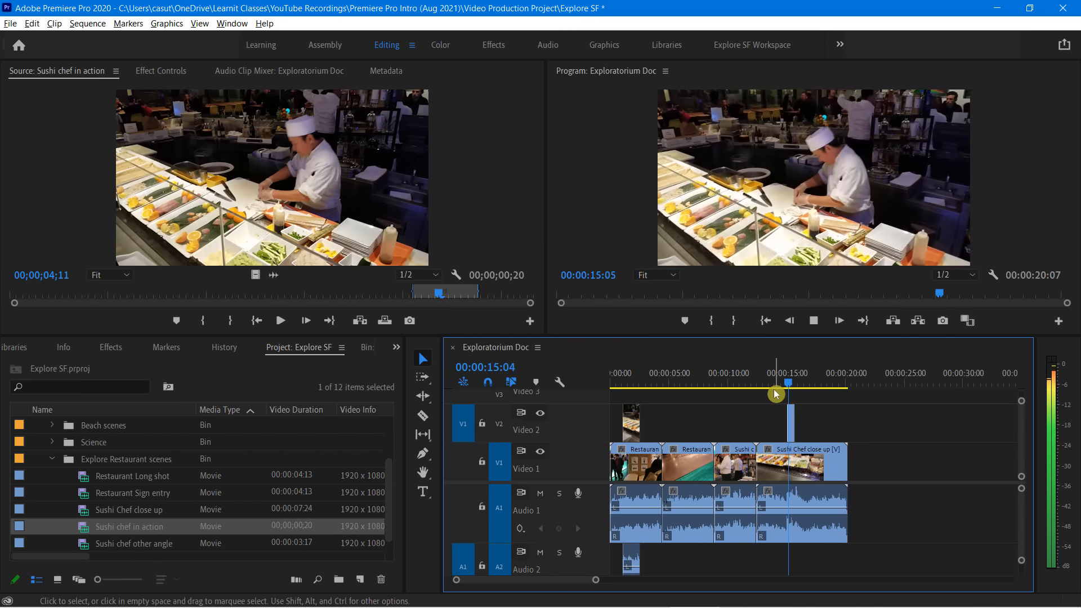
{"action": "key", "text": "space"}
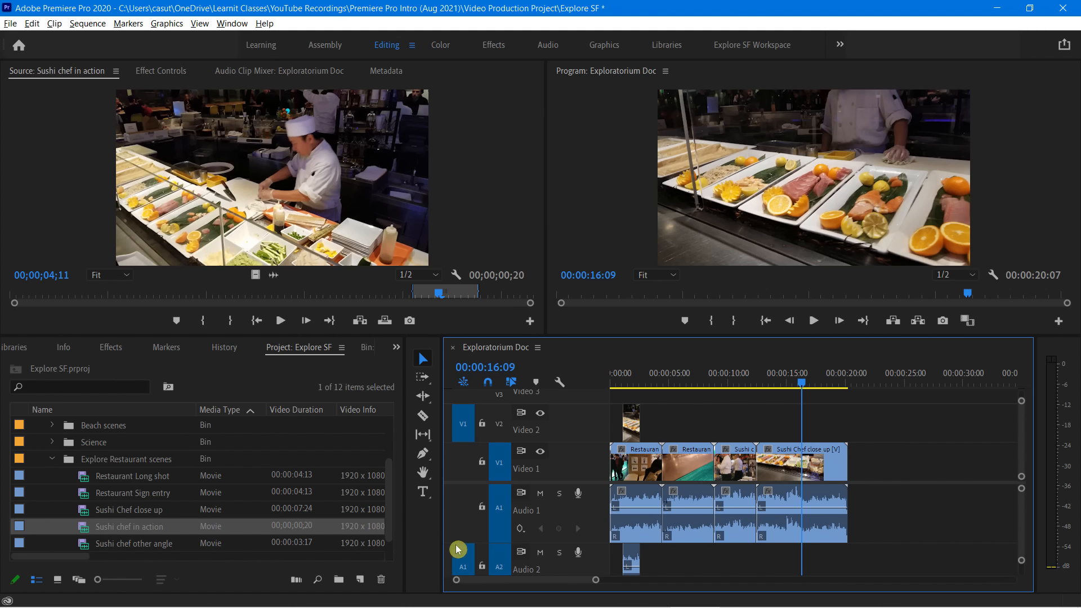
{"action": "left_click", "coordinate": [460, 423]}
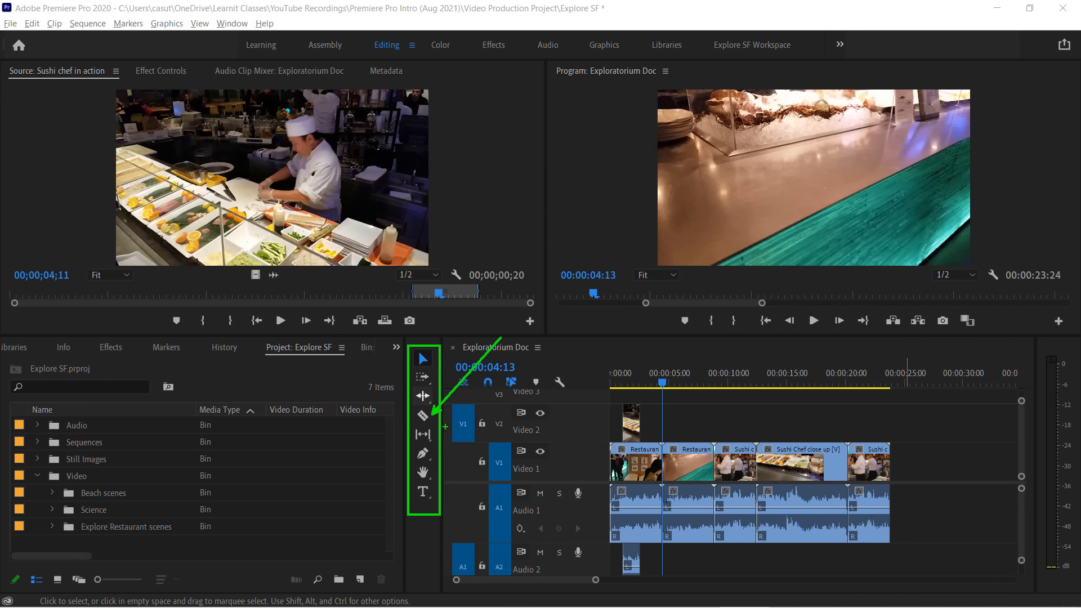
Switch back and forth between the Razor and Selection tools, finishing with the Selection tool active
{"action": "left_click", "coordinate": [423, 417]}
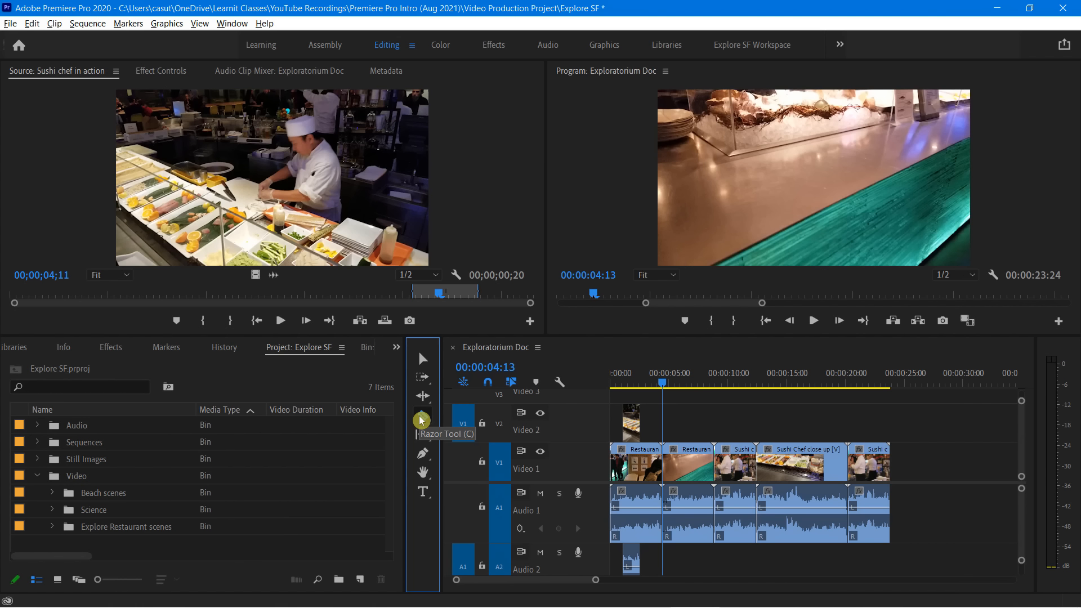
{"action": "left_click", "coordinate": [423, 360]}
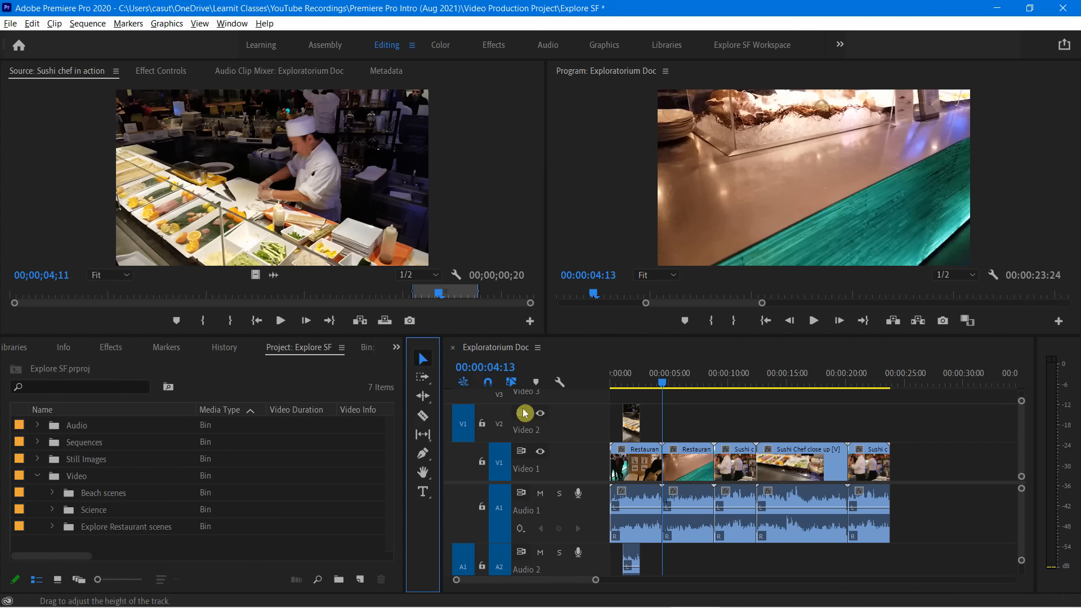
{"action": "key", "text": "c"}
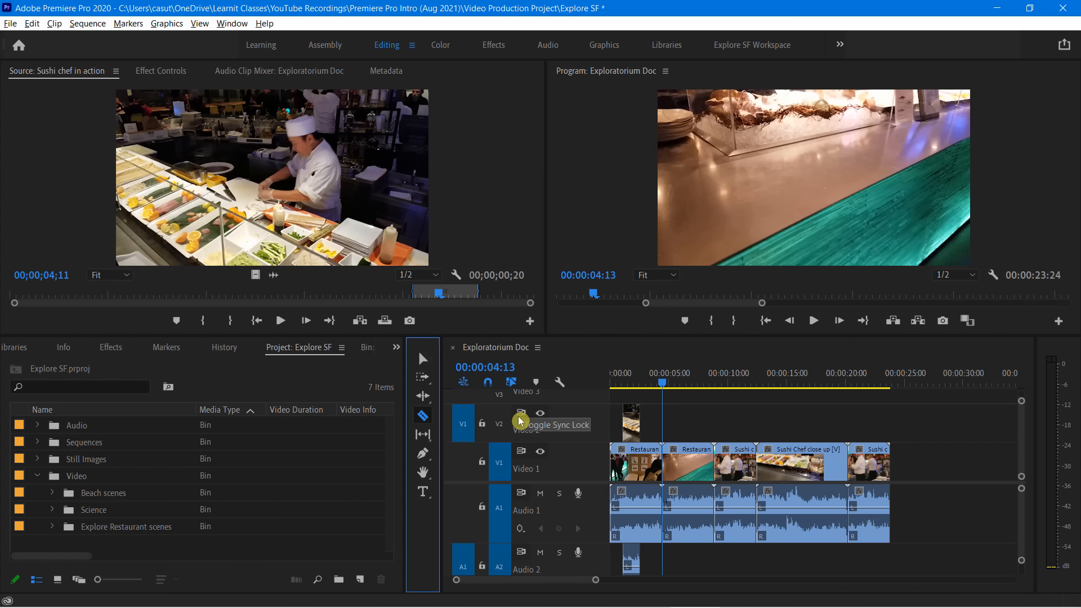
{"action": "key", "text": "v"}
{"action": "key", "text": "c"}
{"action": "key", "text": "v"}
{"action": "key", "text": "c"}
{"action": "key", "text": "v"}
{"action": "key", "text": "c"}
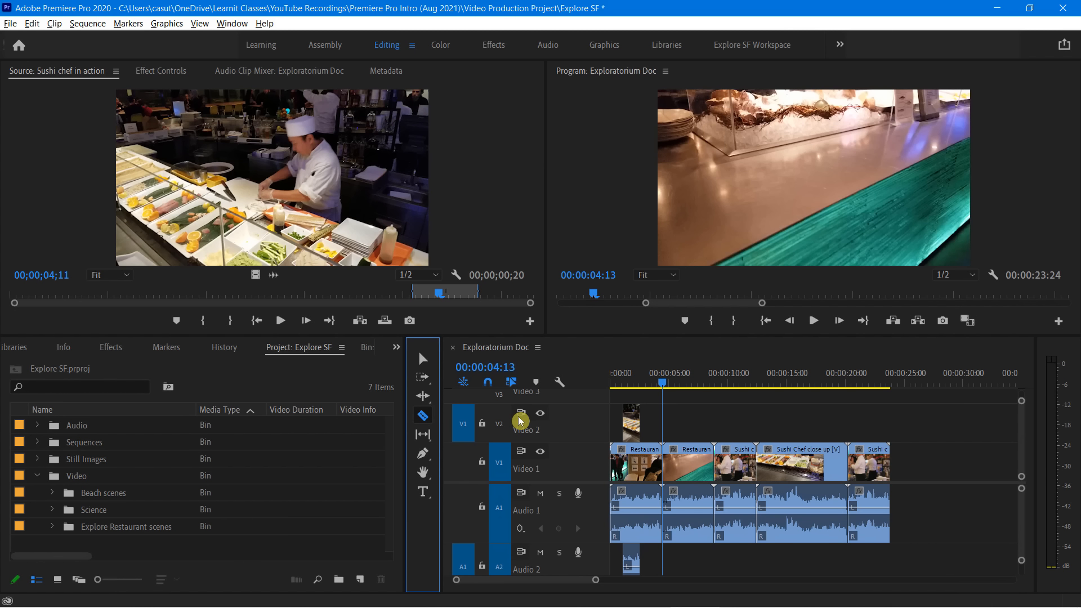
{"action": "key", "text": "v"}
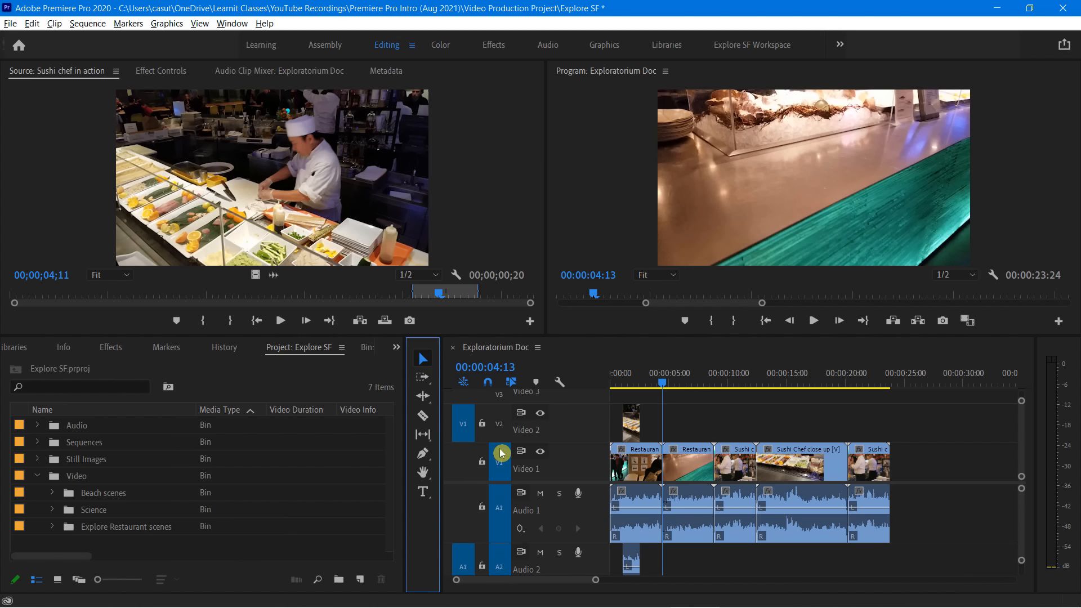
Play the Restaurant Long shot clip on Video 1 from its start at 00:00:04:13
{"action": "key", "text": "equal"}
{"action": "key", "text": "equal"}
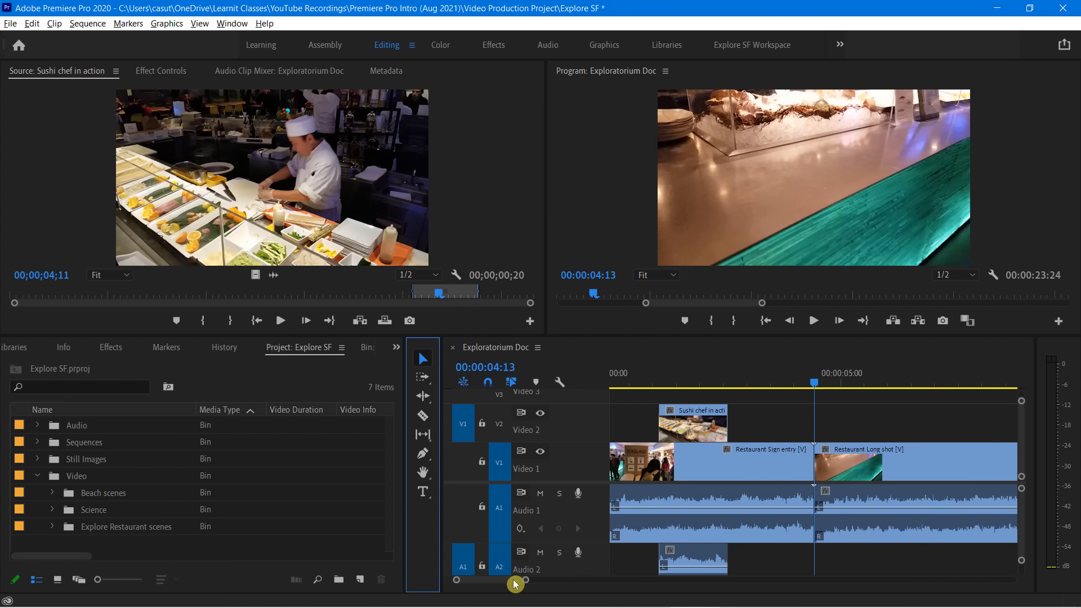
{"action": "mouse_move", "coordinate": [514, 581]}
{"action": "left_mouse_down"}
{"action": "mouse_move", "coordinate": [530, 582]}
{"action": "mouse_move", "coordinate": [515, 589]}
{"action": "left_mouse_up"}
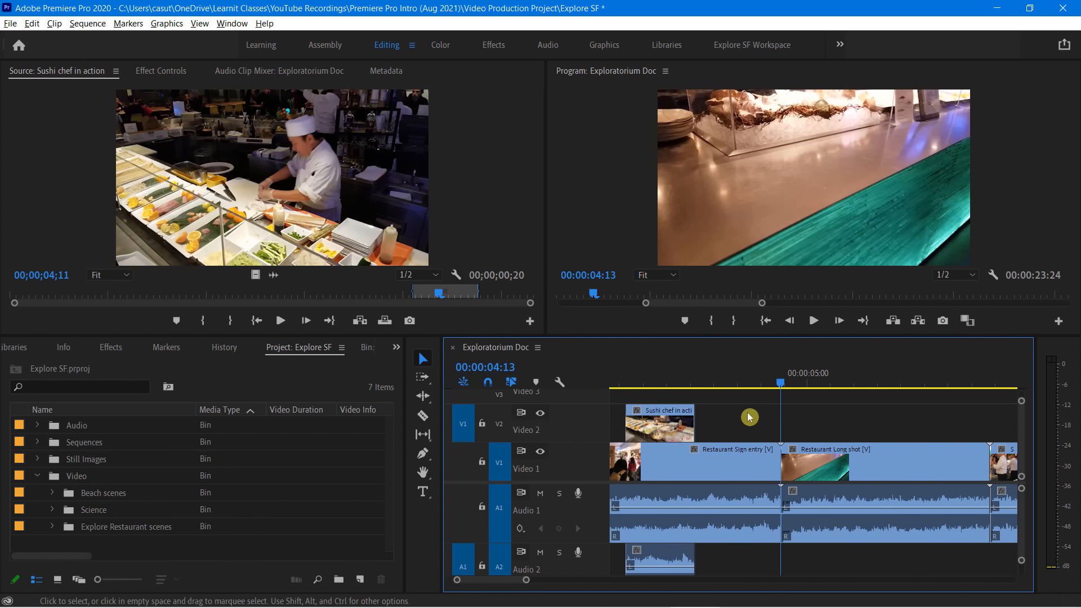
{"action": "left_click_drag", "start_coordinate": [782, 381], "coordinate": [781, 388]}
{"action": "key", "text": "space"}
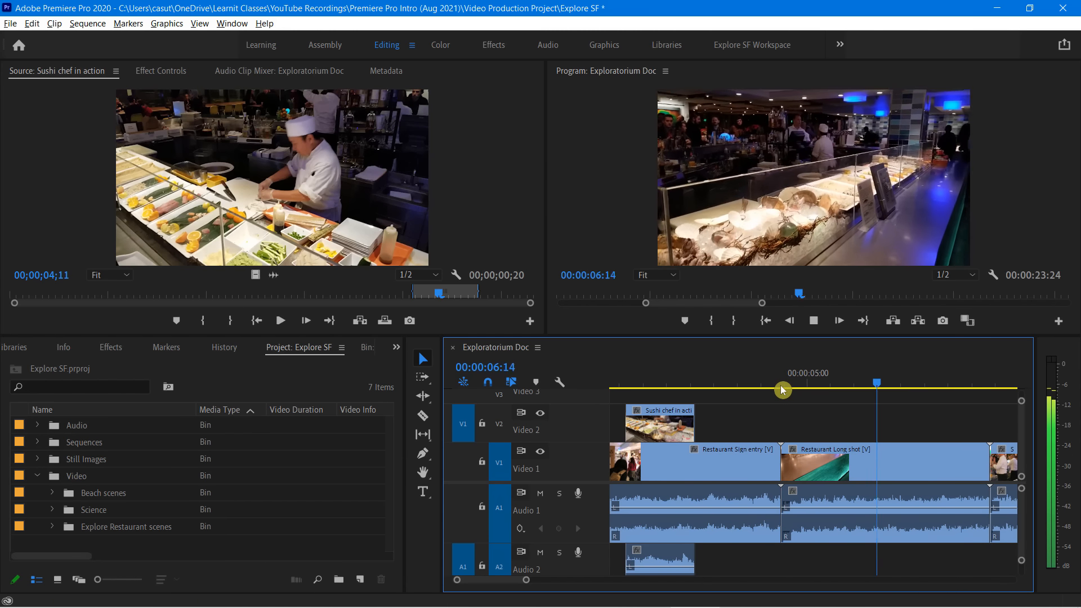
{"action": "key", "text": "space"}
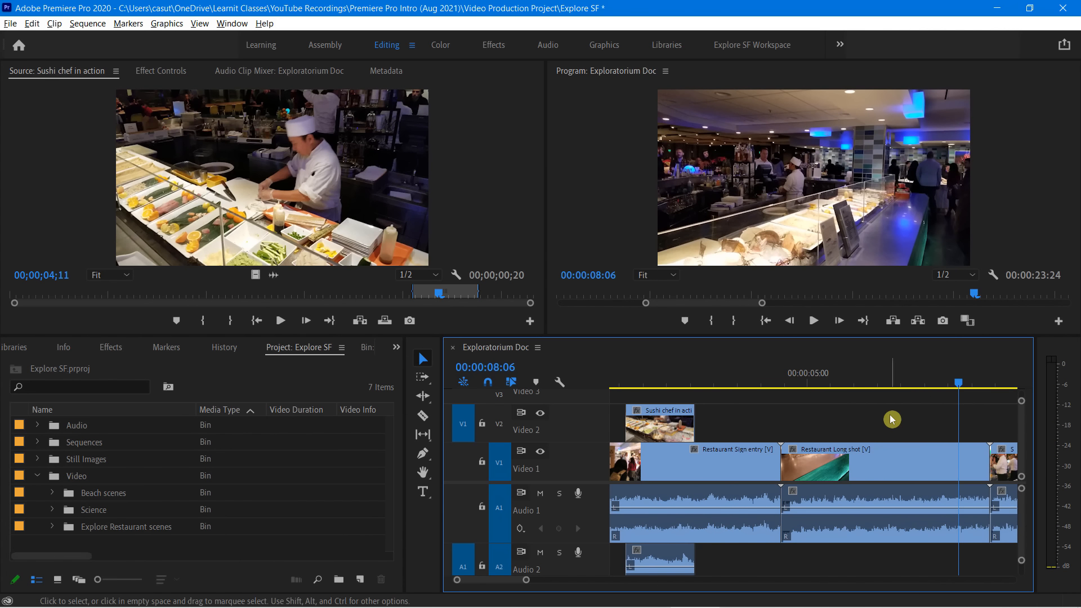
Split Restaurant Long shot at 00:00:06:11 with the Razor tool and return to the Selection tool
{"action": "left_click_drag", "start_coordinate": [959, 385], "coordinate": [873, 401]}
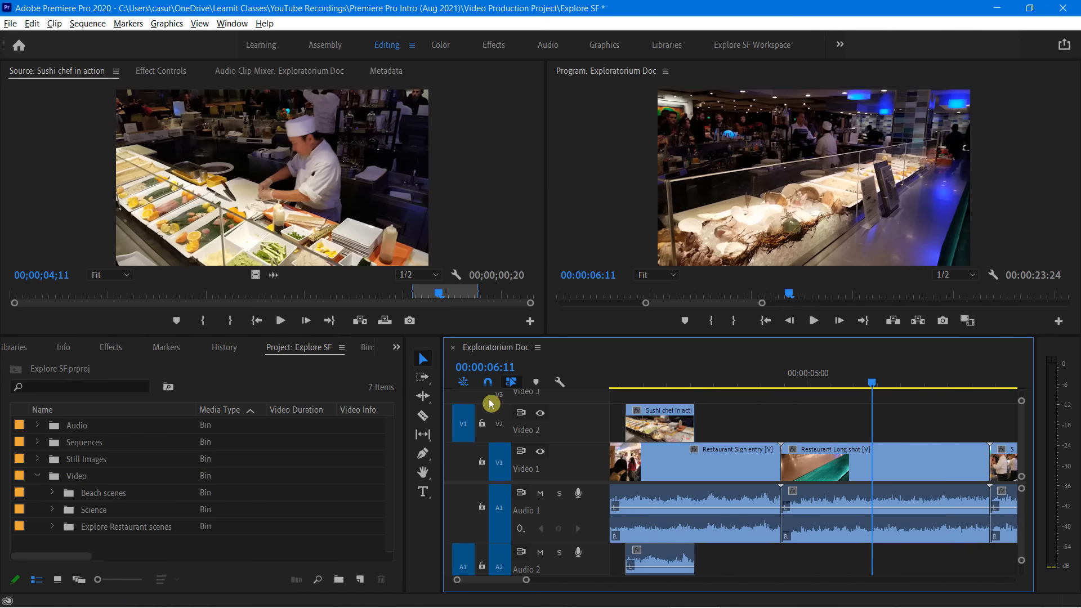
{"action": "left_click", "coordinate": [423, 416]}
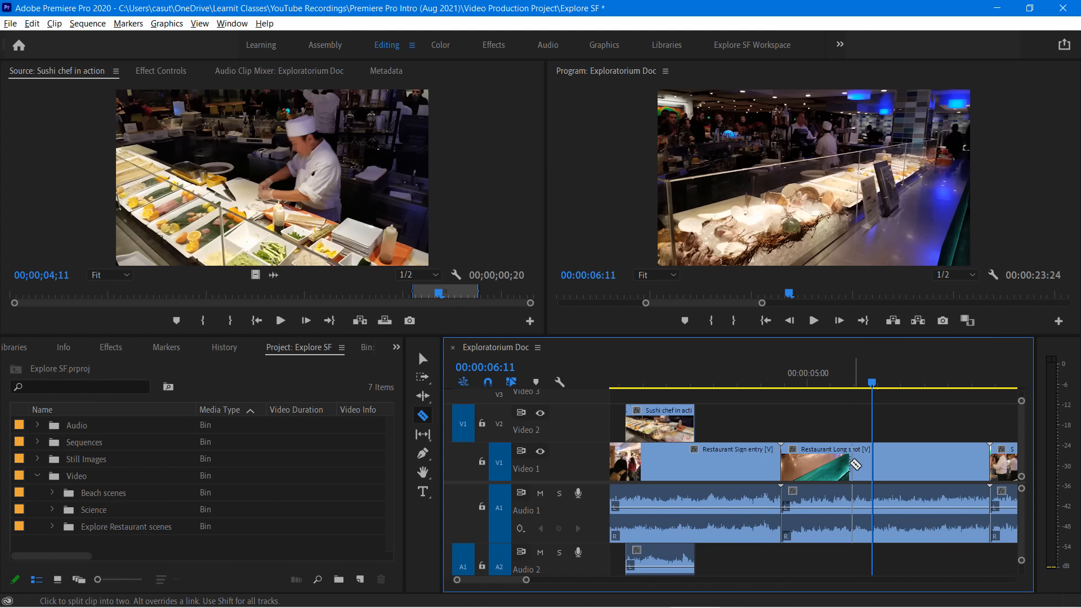
{"action": "left_click", "coordinate": [877, 463]}
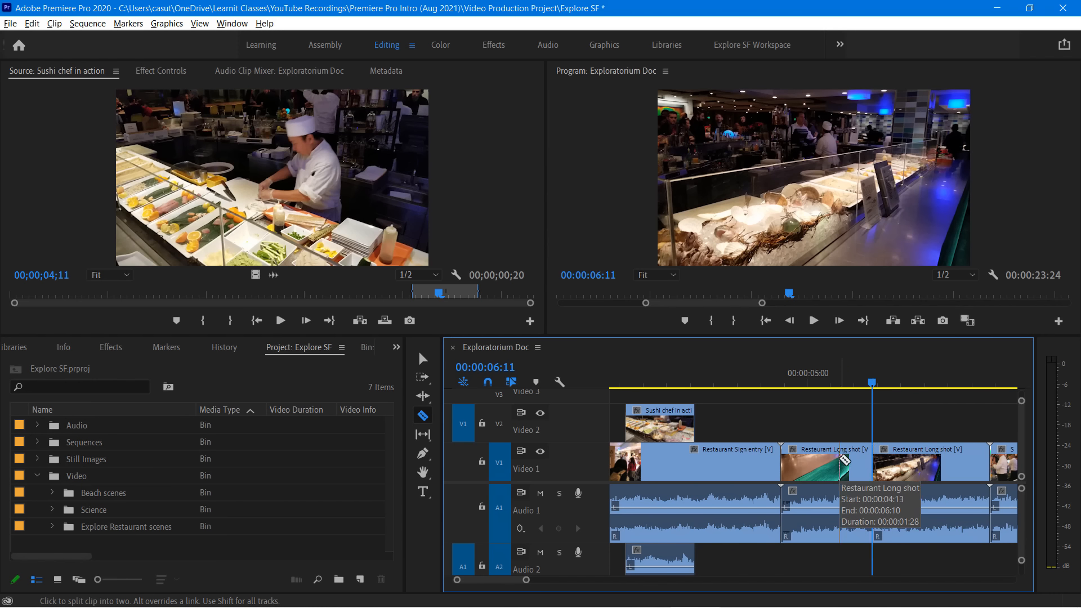
{"action": "key", "text": "v"}
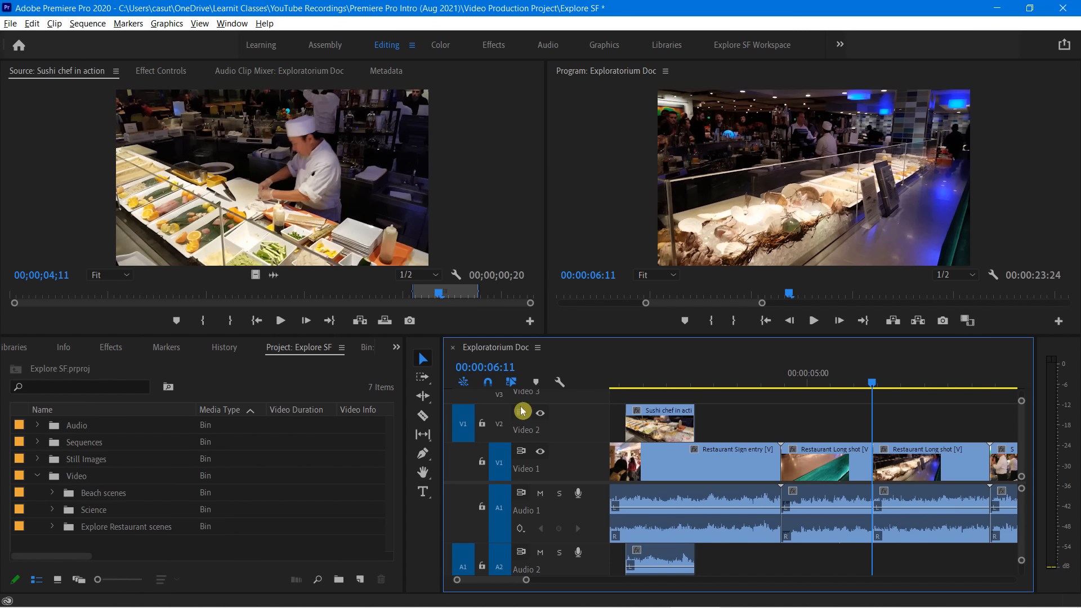
Undo a plain delete of the first part of the split Restaurant Long shot and ripple delete that part instead
{"action": "left_click", "coordinate": [845, 464]}
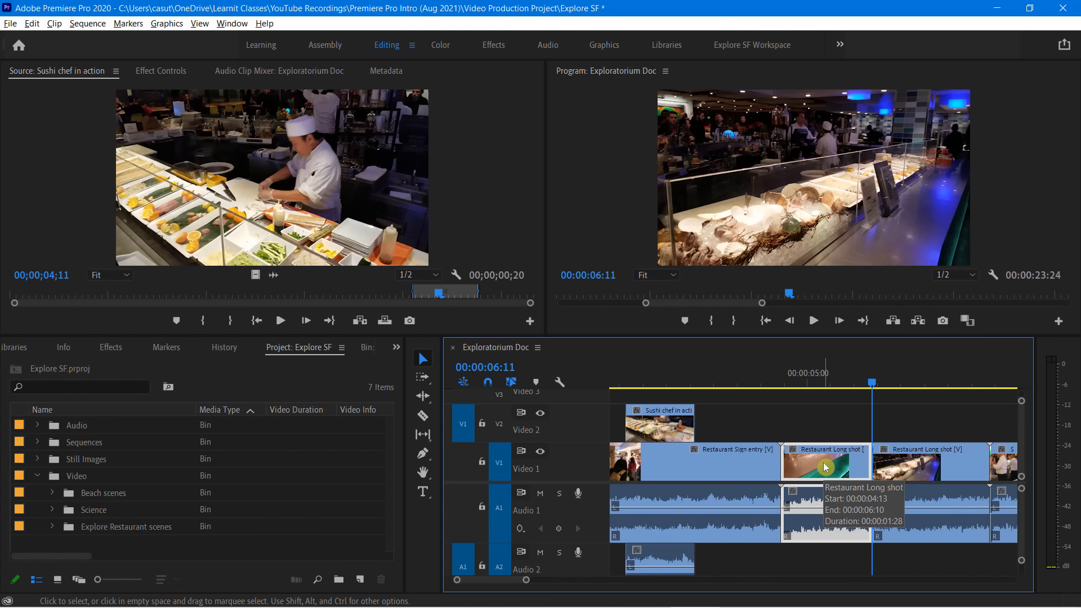
{"action": "key", "text": "Delete"}
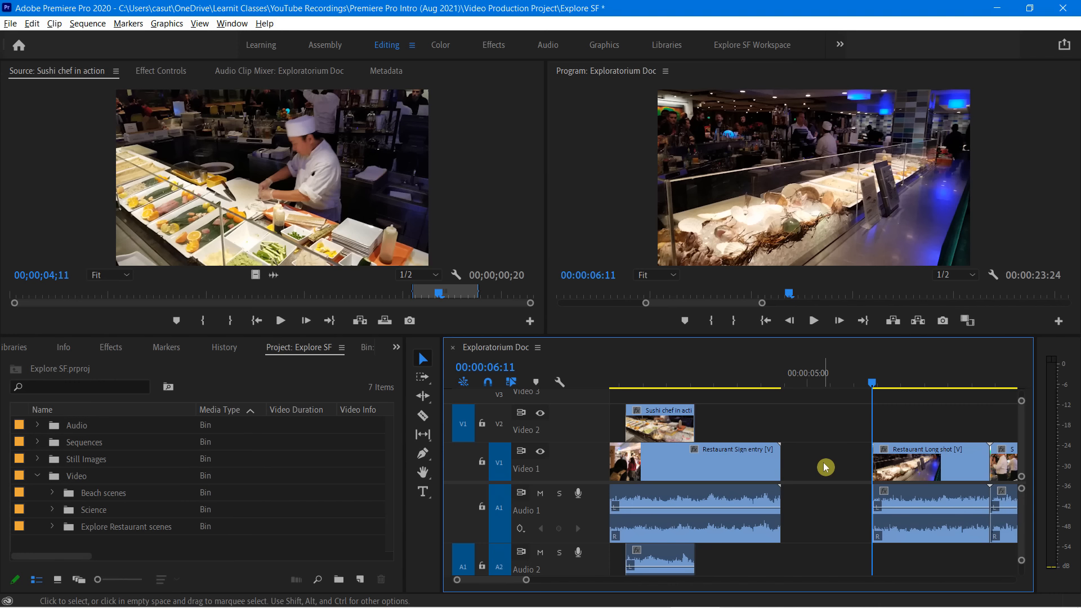
{"action": "key", "text": "ctrl+z"}
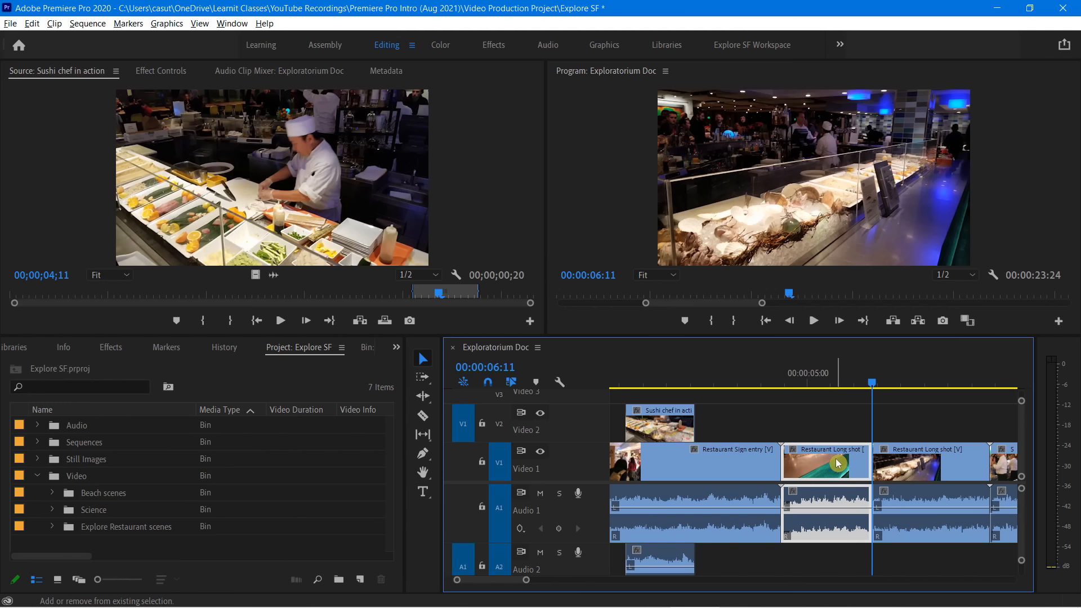
{"action": "key", "text": "shift+Delete"}
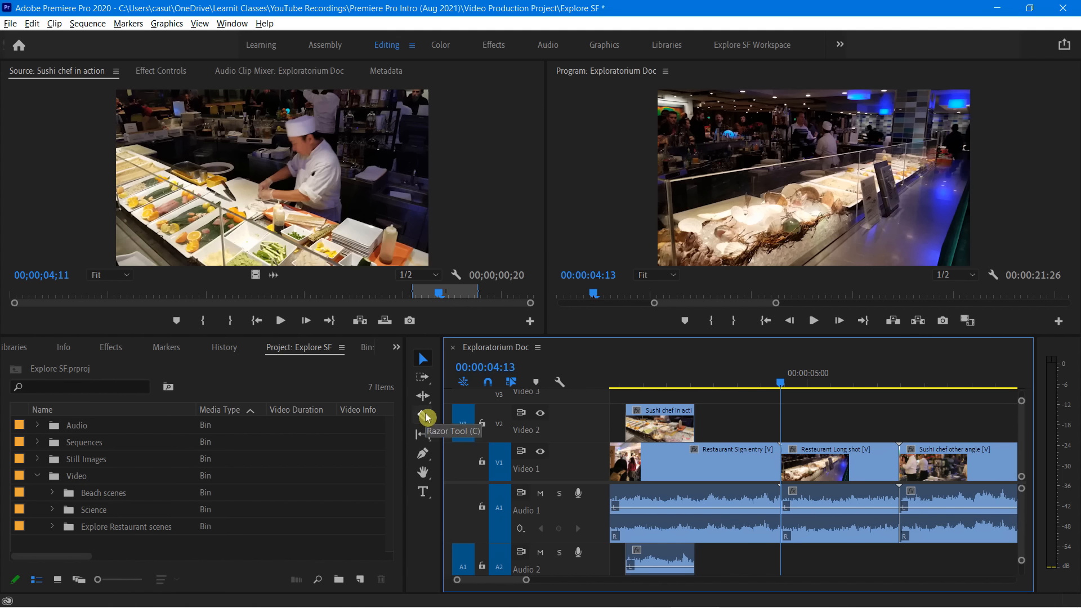
Try splitting Restaurant Sign entry at 00:00:04:01 and ripple deleting the short end piece
{"action": "left_click_drag", "start_coordinate": [784, 385], "coordinate": [768, 415]}
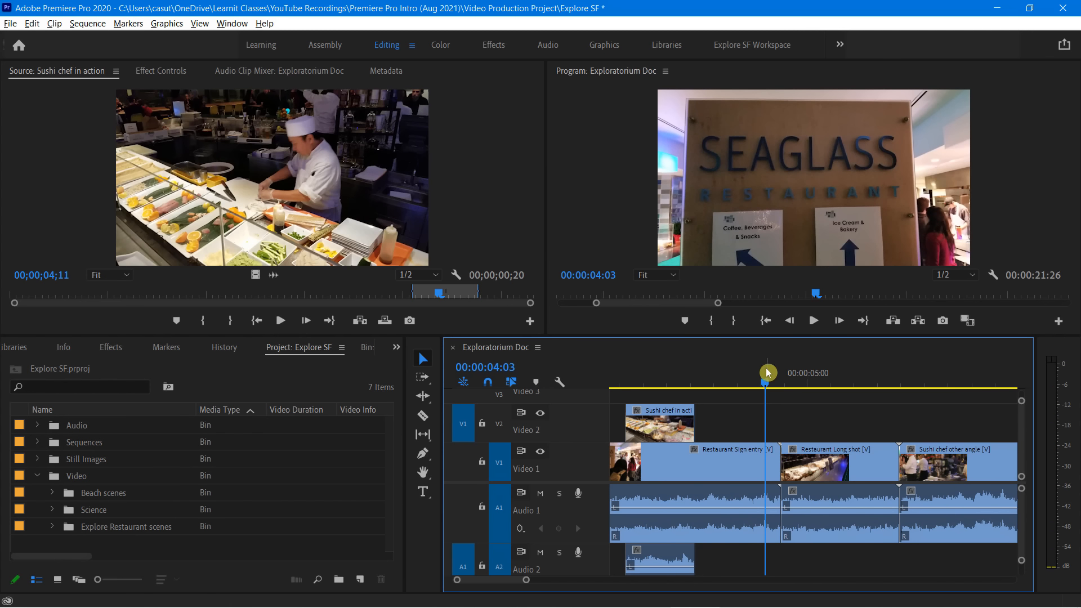
{"action": "left_click_drag", "start_coordinate": [765, 386], "coordinate": [761, 386]}
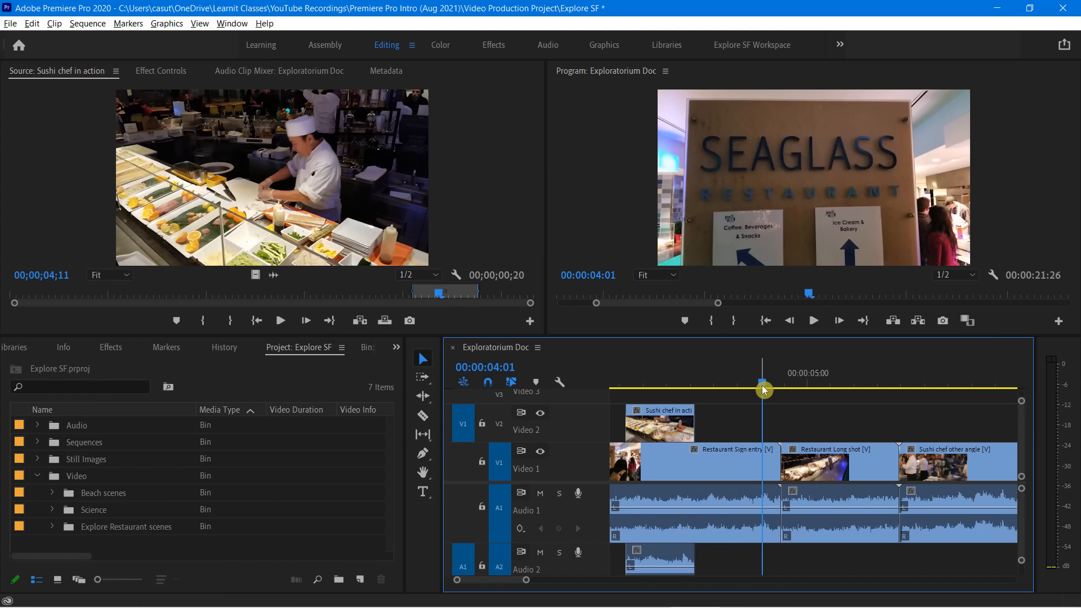
{"action": "key", "text": "ctrl+k"}
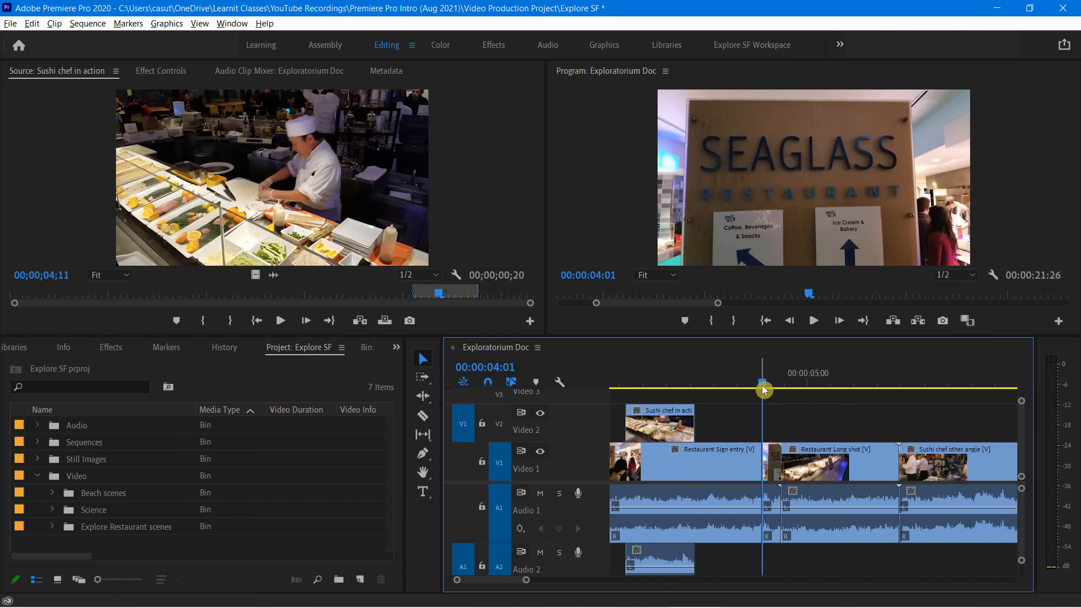
{"action": "left_click", "coordinate": [773, 464]}
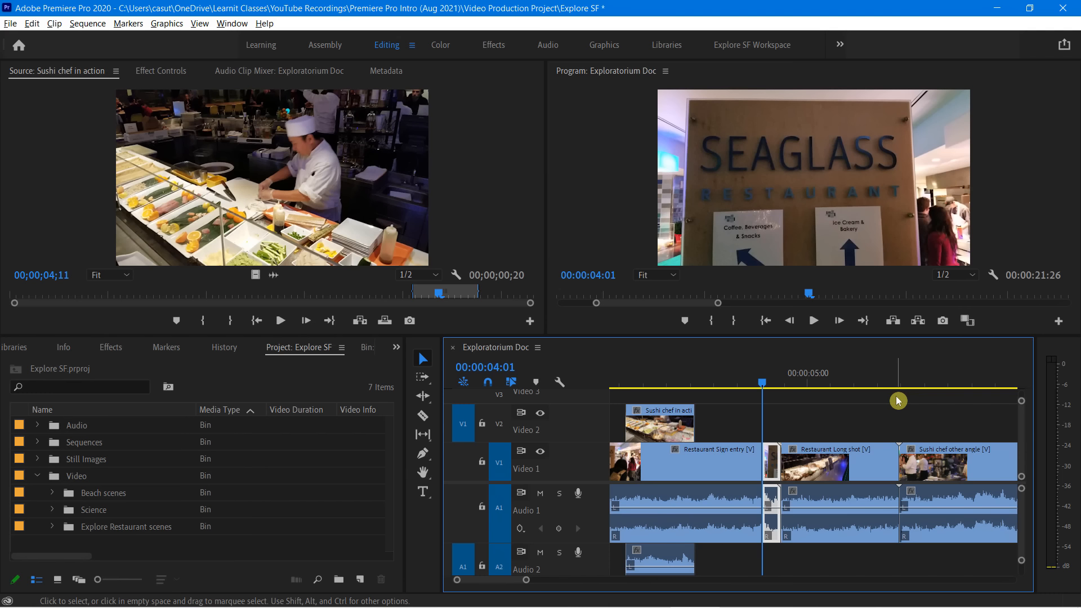
{"action": "key", "text": "shift+Delete"}
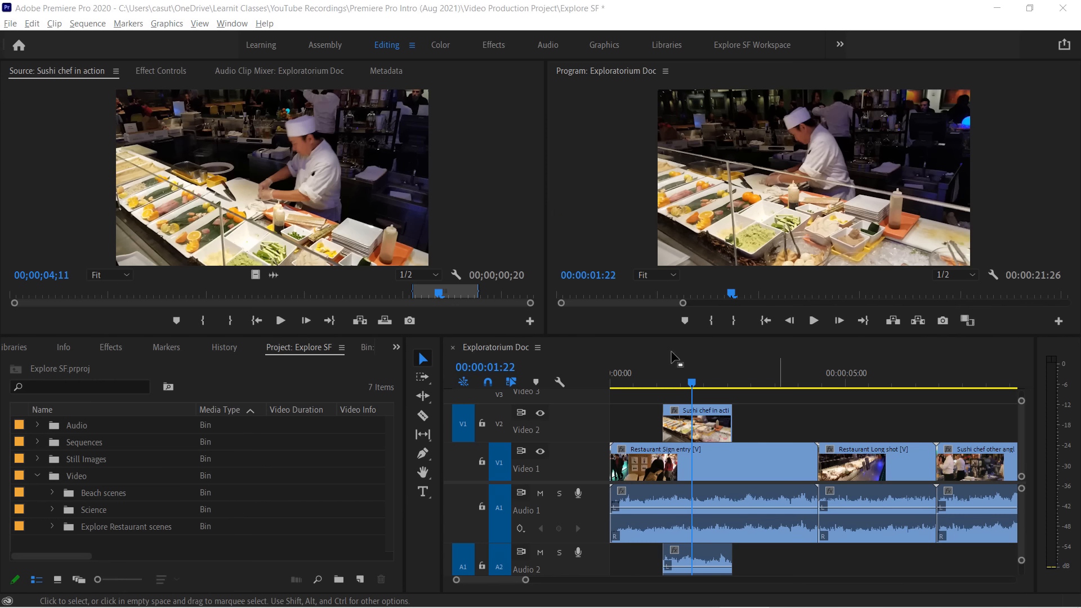
Play the sequence through the Sushi chef in action clip on Video 2, starting just before it
{"action": "left_click_drag", "start_coordinate": [692, 385], "coordinate": [665, 385]}
{"action": "key", "text": "space"}
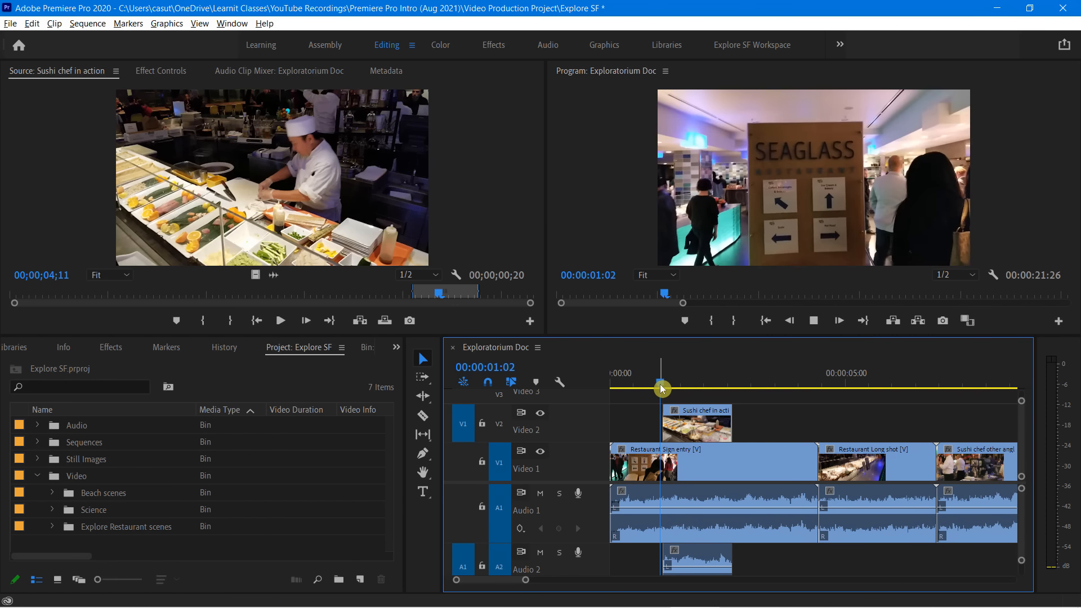
{"action": "key", "text": "space"}
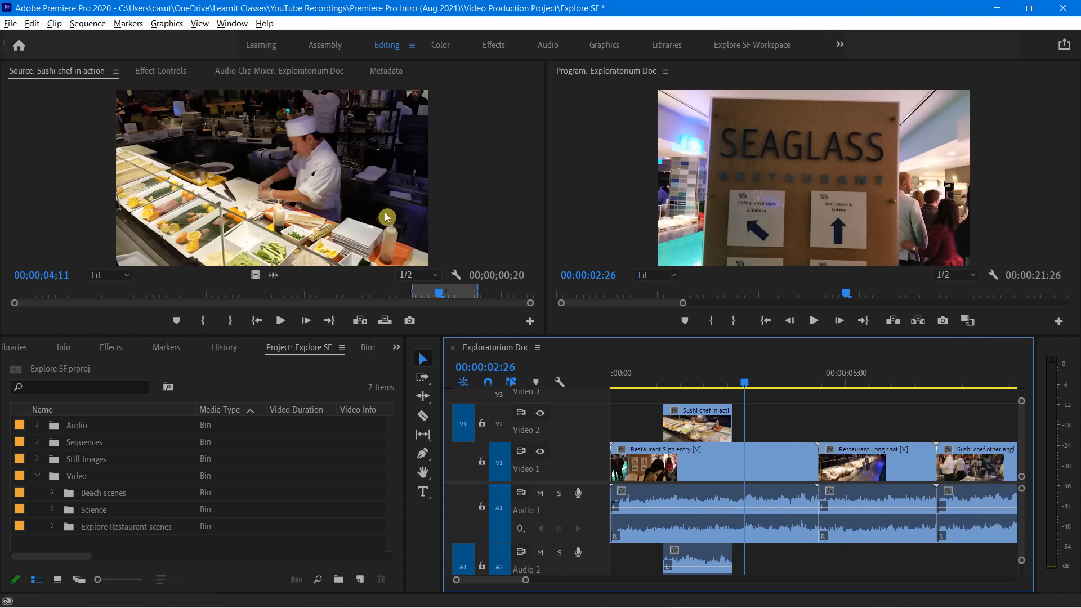
Extend the end of Sushi chef in action on Video 2 past 00:00:02:26 and trim its start inward
{"action": "left_click", "coordinate": [693, 426]}
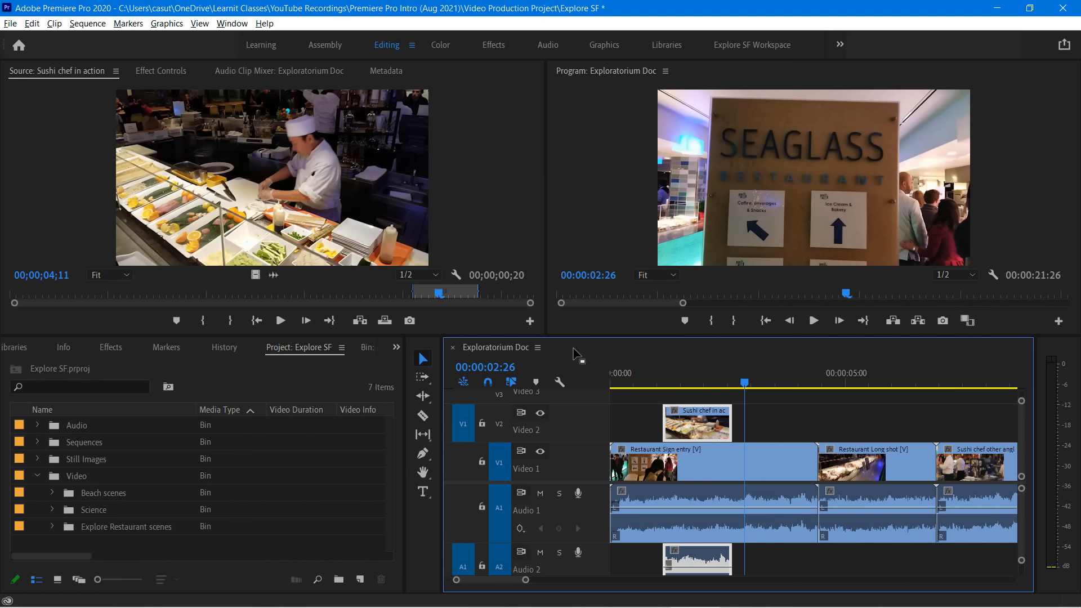
{"action": "left_click", "coordinate": [687, 426]}
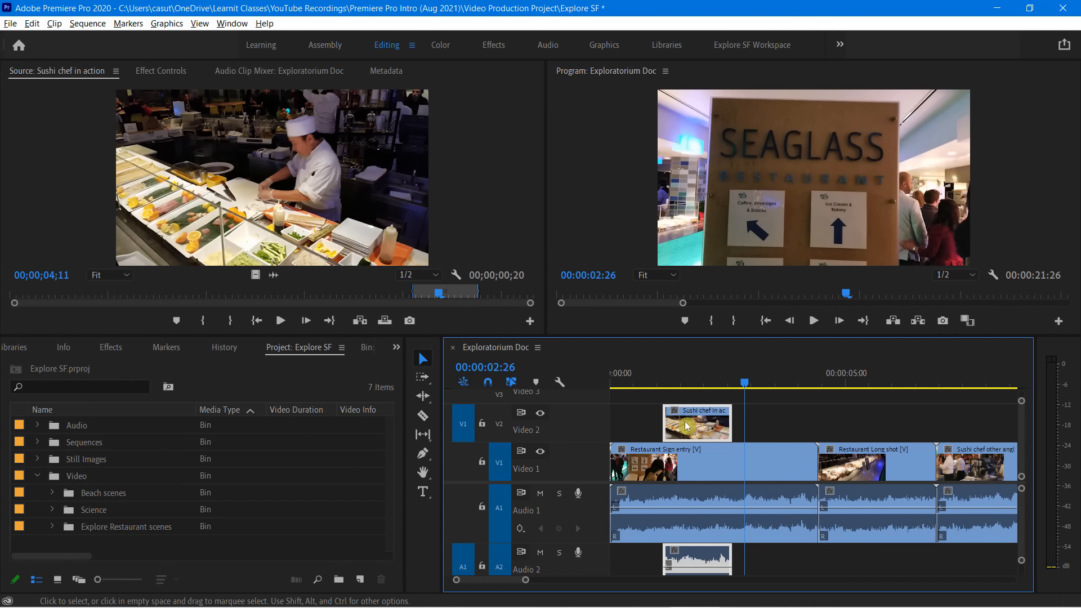
{"action": "left_click", "coordinate": [774, 429]}
{"action": "left_click", "coordinate": [632, 433]}
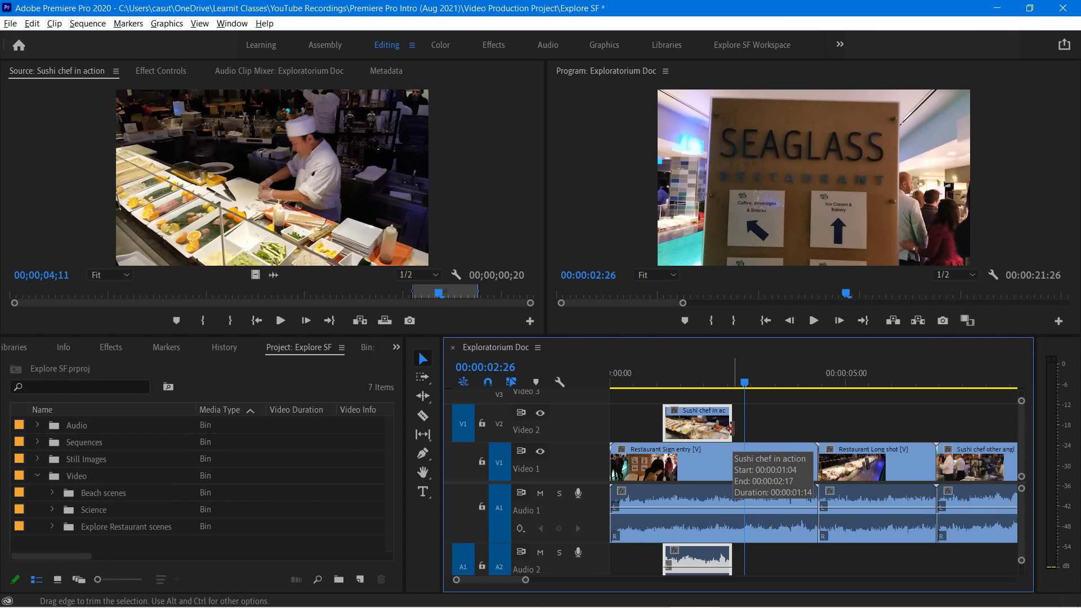
{"action": "left_click_drag", "start_coordinate": [730, 429], "coordinate": [774, 429]}
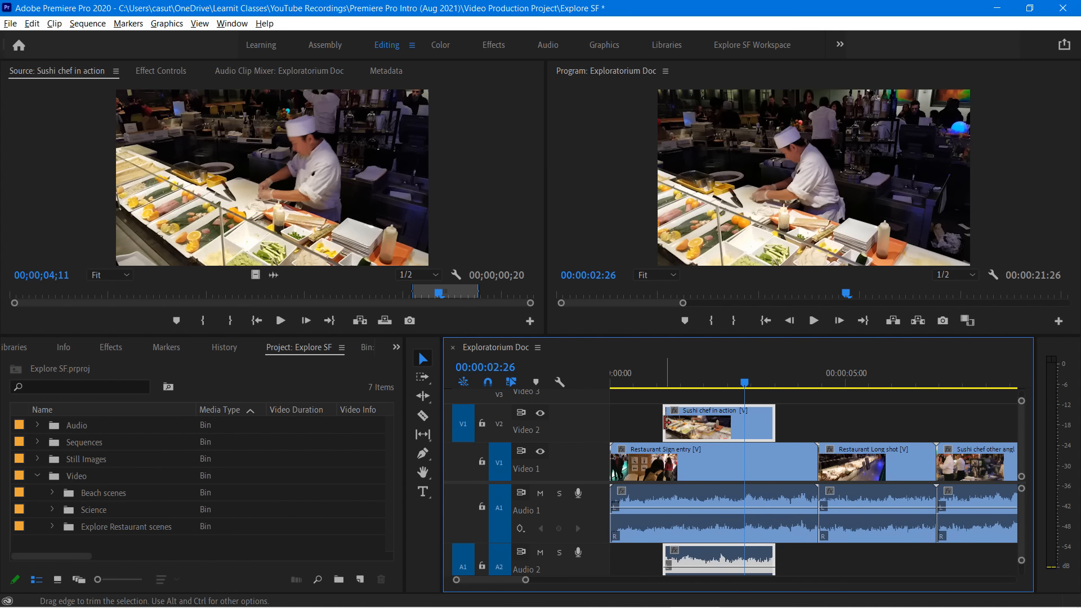
{"action": "left_click_drag", "start_coordinate": [667, 422], "coordinate": [699, 433]}
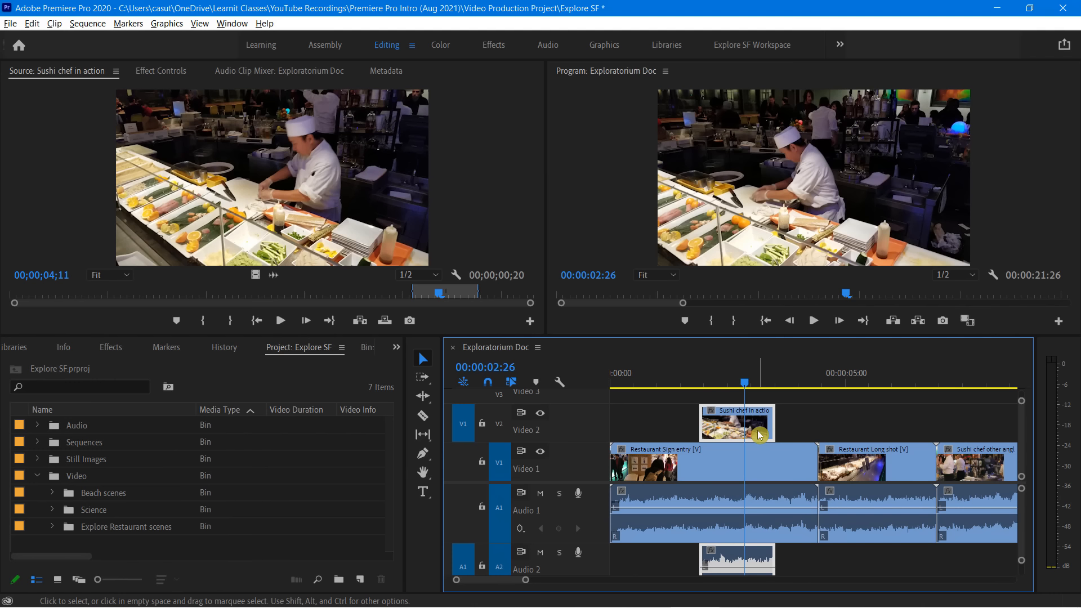
Play the section around the trimmed Sushi chef in action clip
{"action": "left_click_drag", "start_coordinate": [770, 391], "coordinate": [683, 397]}
{"action": "key", "text": "space"}
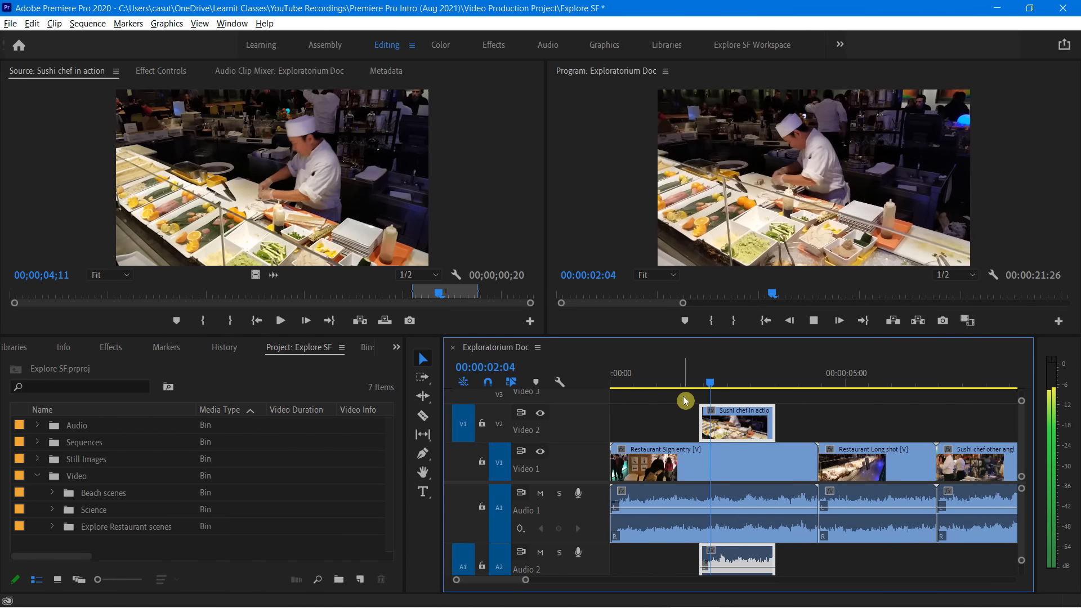
{"action": "key", "text": "space"}
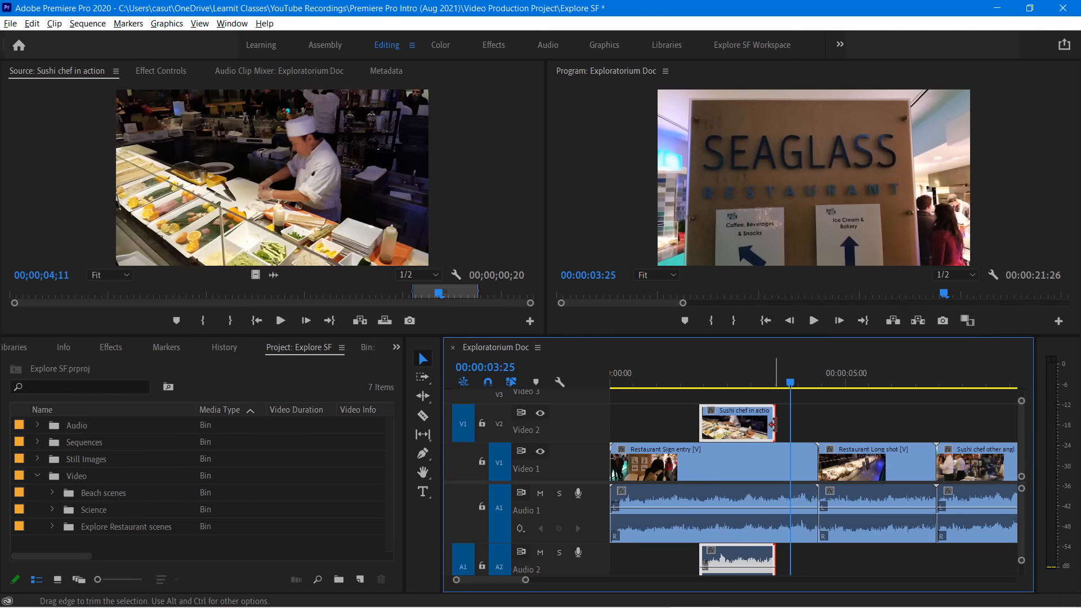
Extend the end of Sushi chef in action to align with the end of Restaurant Sign entry, and play that section
{"action": "left_click_drag", "start_coordinate": [775, 424], "coordinate": [808, 427]}
{"action": "left_click_drag", "start_coordinate": [789, 382], "coordinate": [696, 402]}
{"action": "key", "text": "space"}
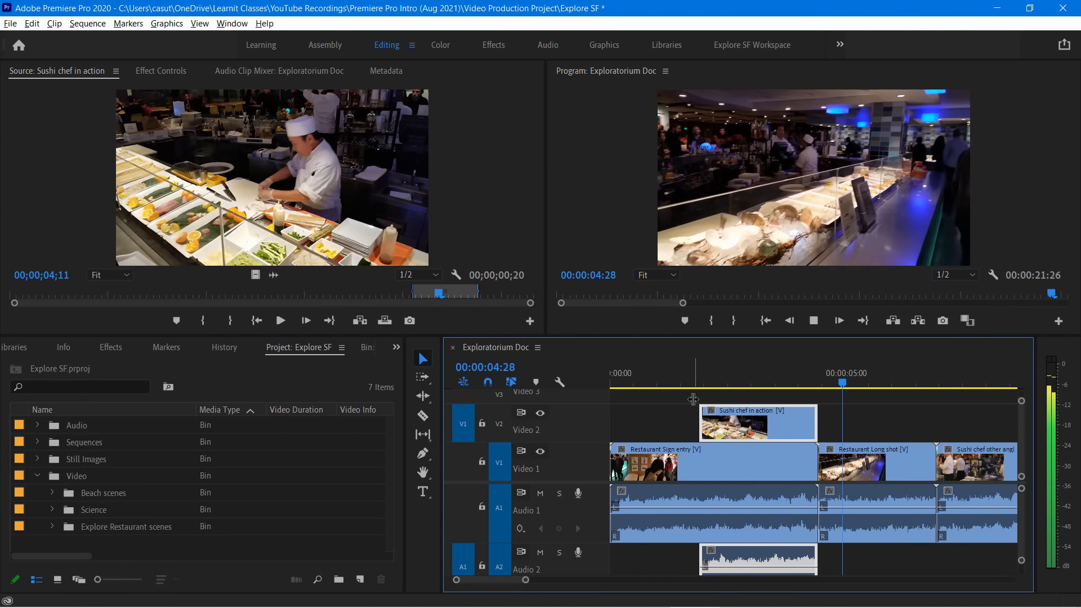
{"action": "key", "text": "space"}
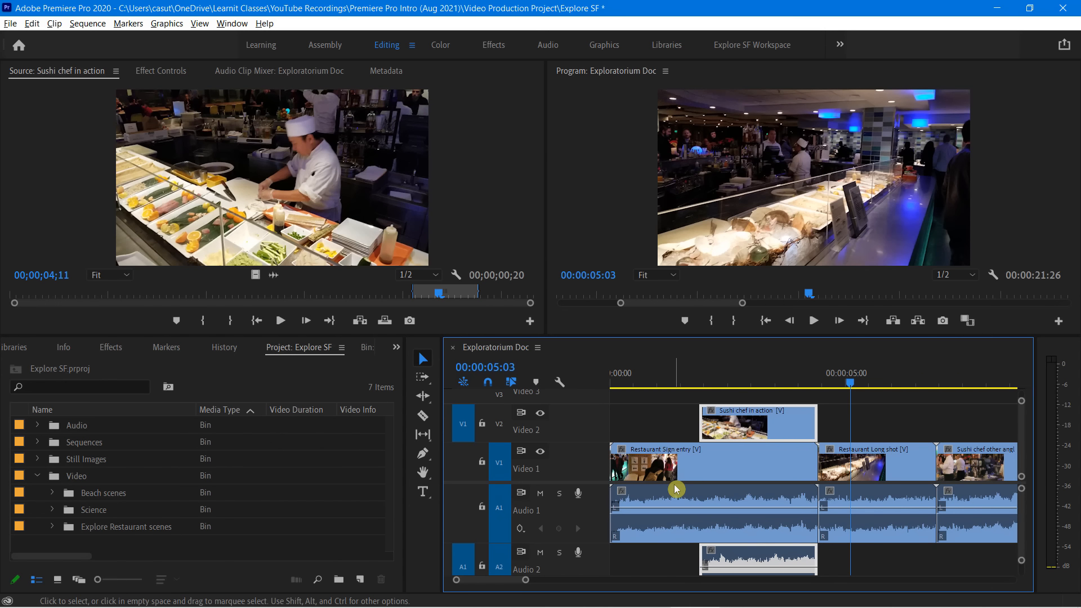
Try a regular trim on the start of Restaurant Long shot with the playhead at 00:00:04:21, and undo it
{"action": "mouse_move", "coordinate": [675, 484]}
{"action": "left_click_drag", "start_coordinate": [852, 382], "coordinate": [819, 431]}
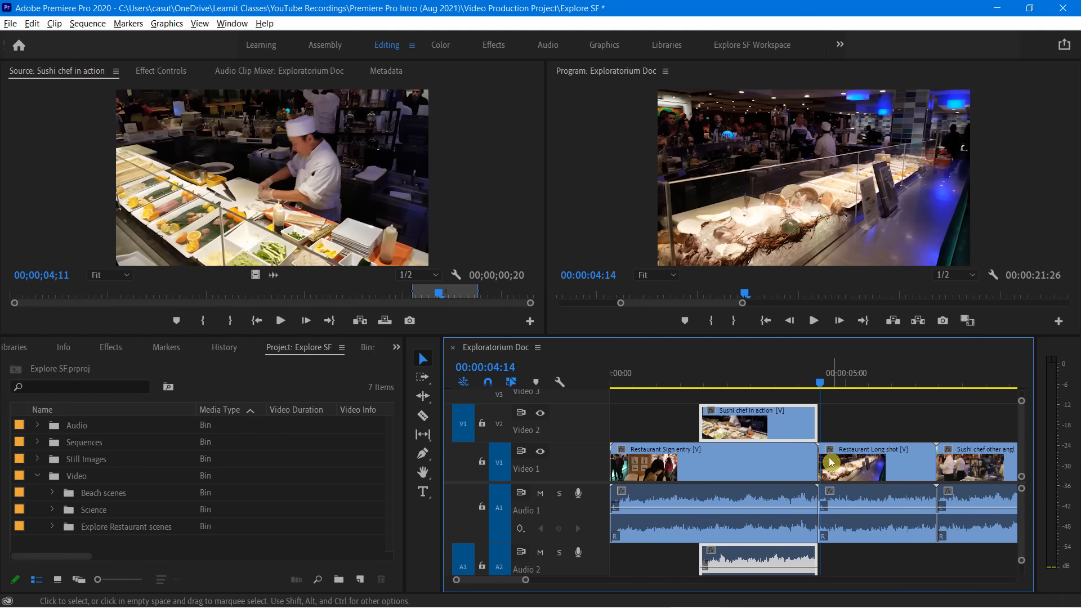
{"action": "left_click_drag", "start_coordinate": [821, 383], "coordinate": [830, 386]}
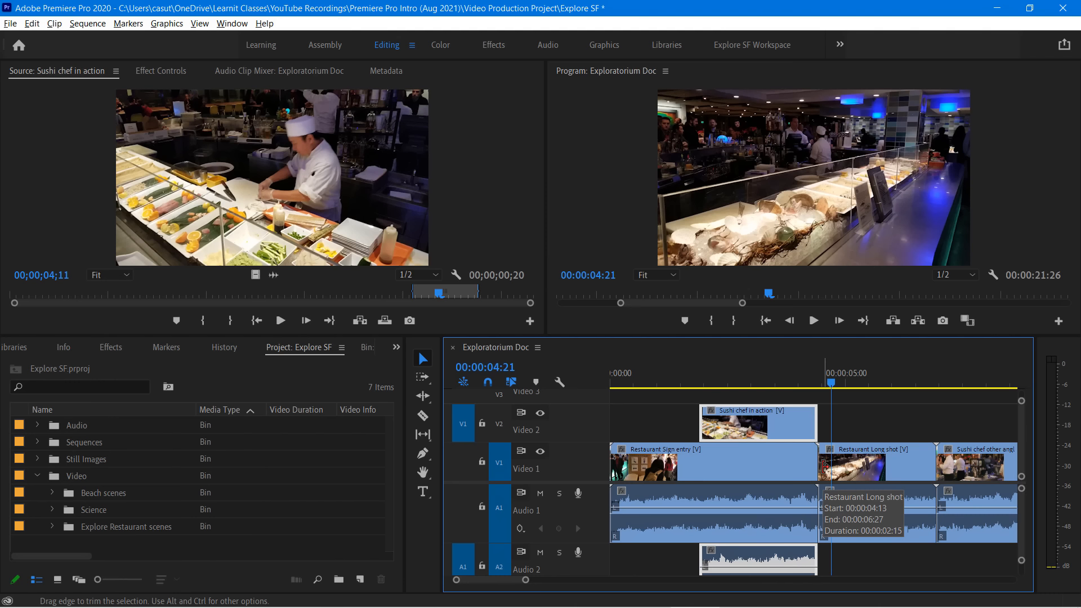
{"action": "left_click_drag", "start_coordinate": [824, 466], "coordinate": [846, 462]}
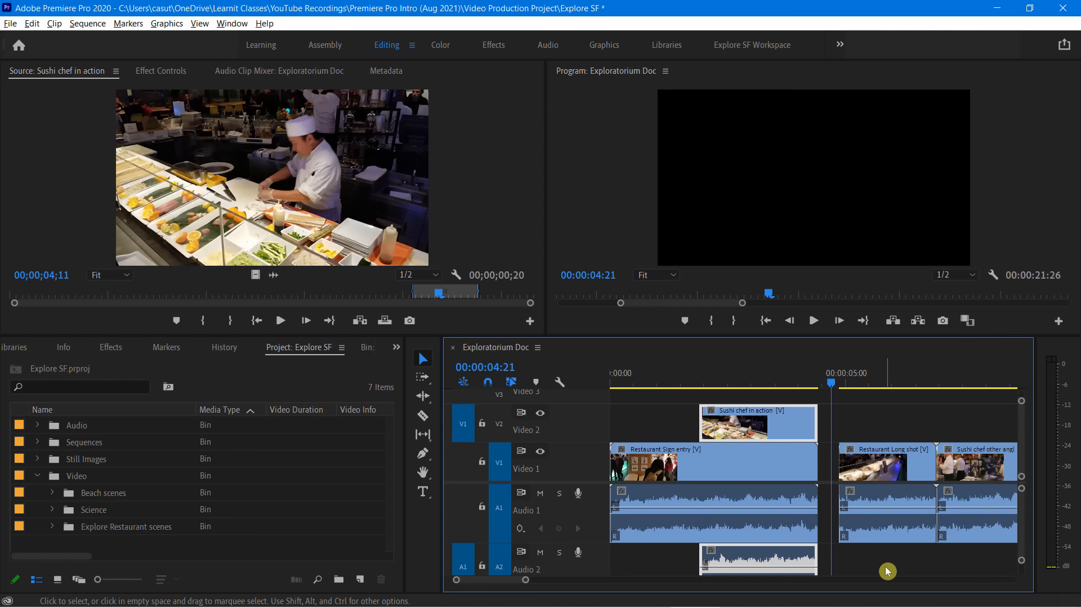
{"action": "key", "text": "ctrl+z"}
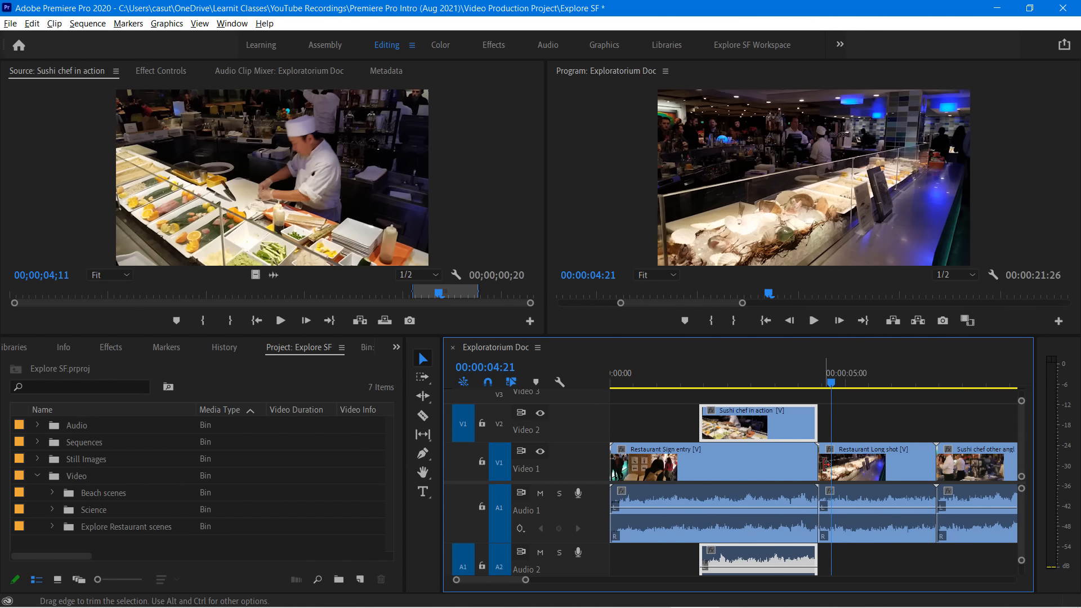
Ripple trim the start of Restaurant Long shot so the sequence lasts 00:00:21:13, and select that clip
{"action": "left_click_drag", "start_coordinate": [825, 465], "coordinate": [845, 467]}
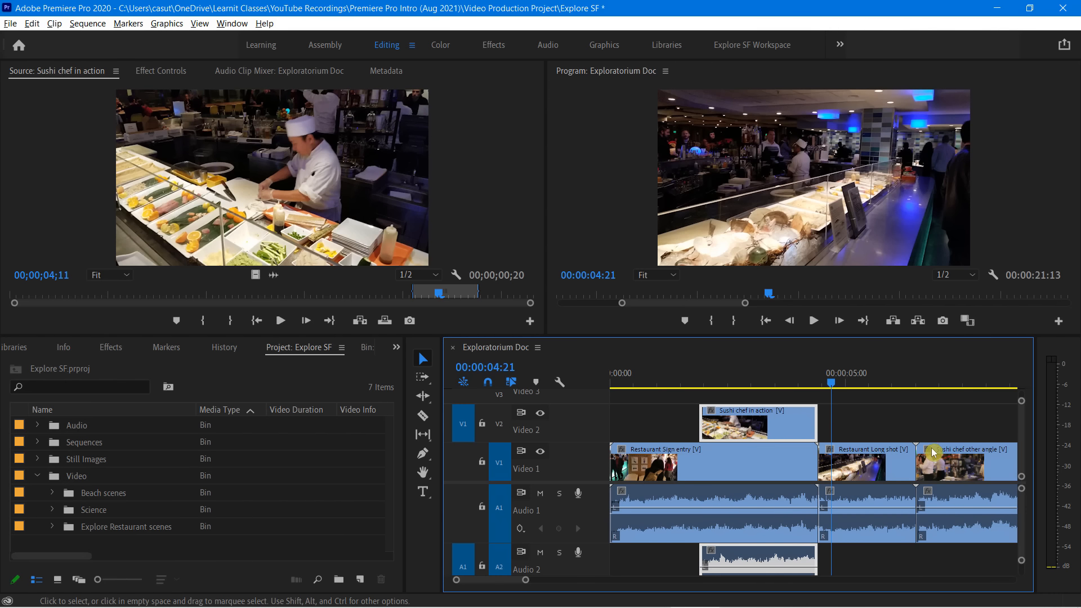
{"action": "left_click", "coordinate": [856, 461]}
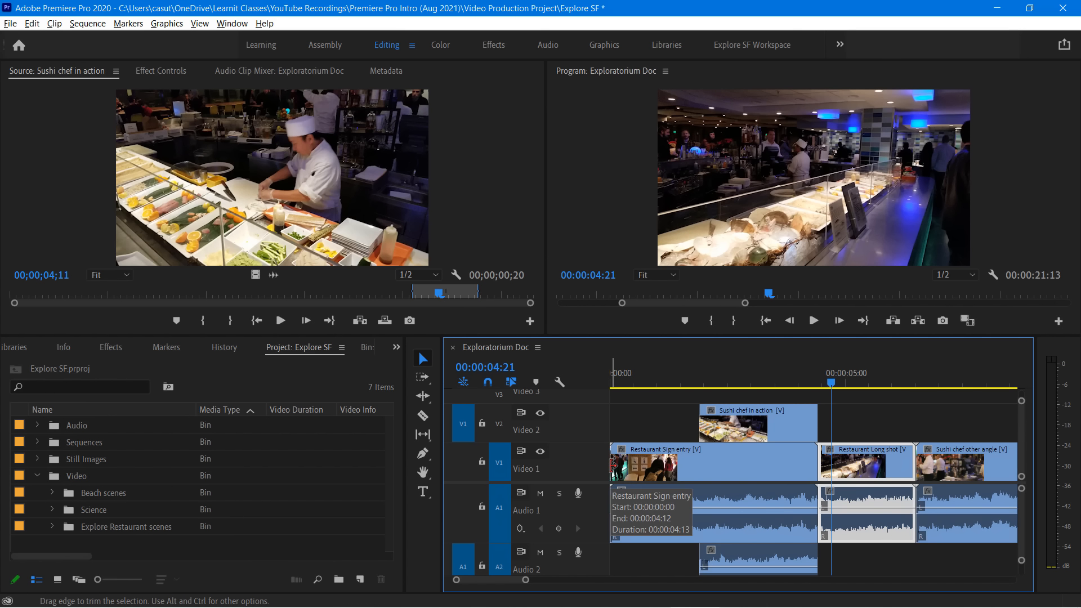
{"action": "key", "text": "ctrl"}
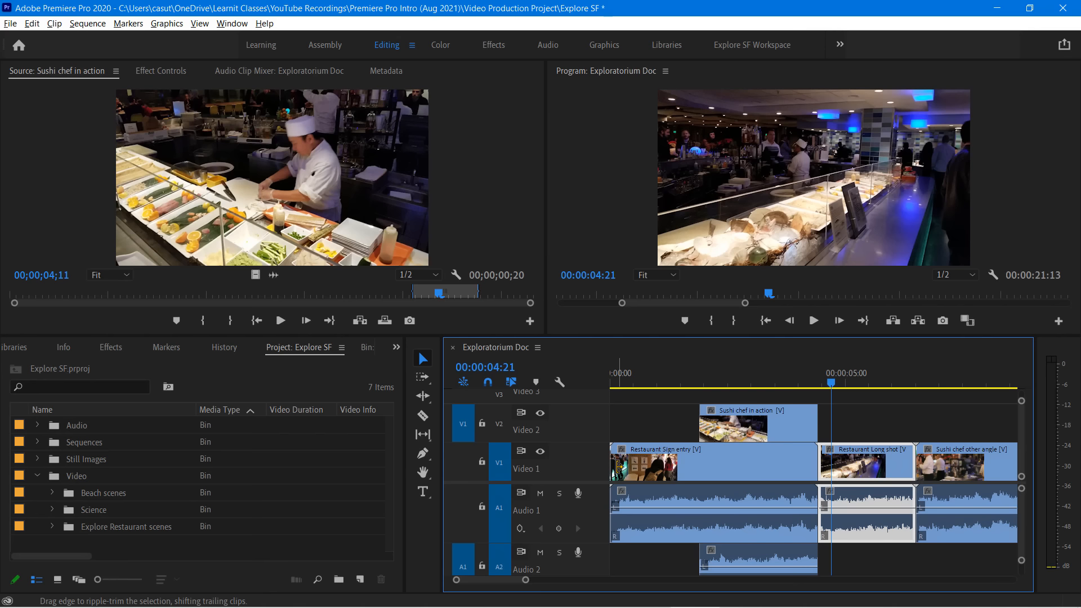
Ripple trim the start of Restaurant Sign entry twice so the sequence lasts 00:00:20:20
{"action": "left_click_drag", "start_coordinate": [617, 467], "coordinate": [643, 487]}
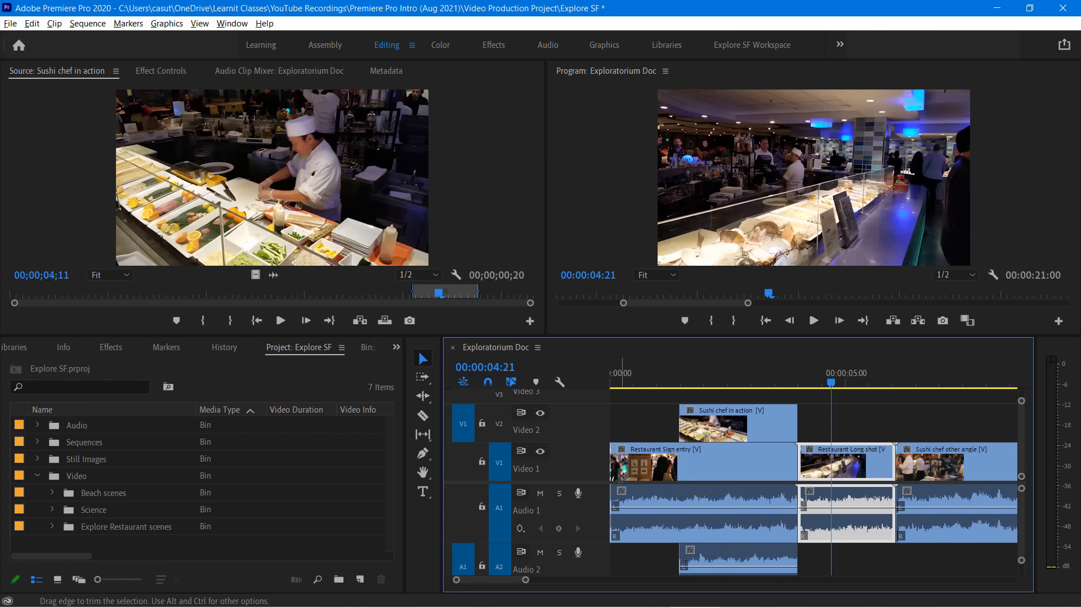
{"action": "key", "text": "ctrl"}
{"action": "left_click_drag", "start_coordinate": [621, 474], "coordinate": [676, 498]}
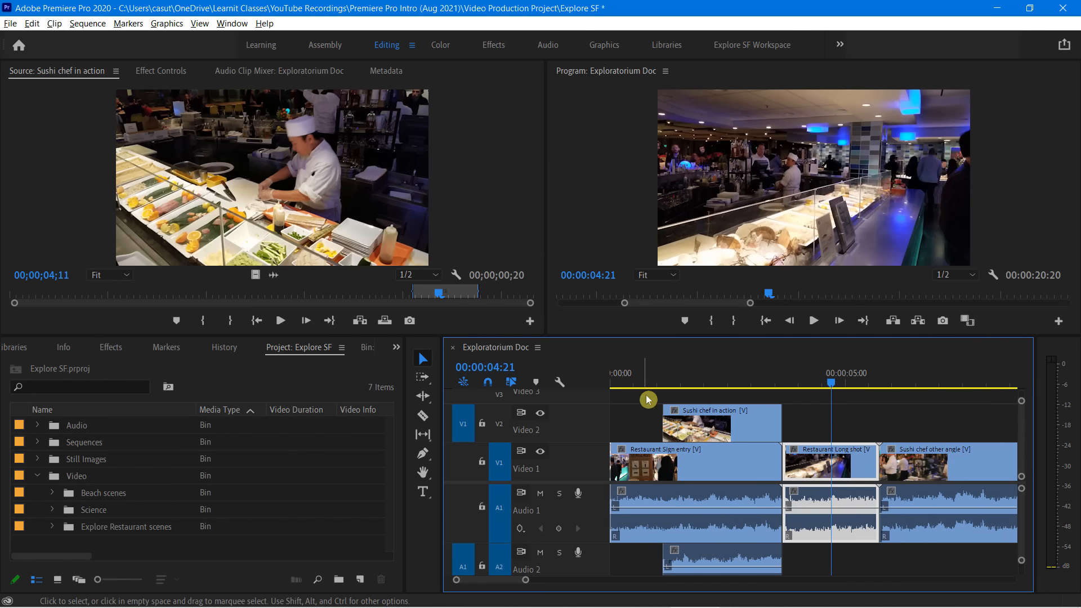
Play the sequence from the start of Sushi chef in action into the beginning of Sushi chef other angle
{"action": "key", "text": "Up"}
{"action": "key", "text": "Up"}
{"action": "key", "text": "Up"}
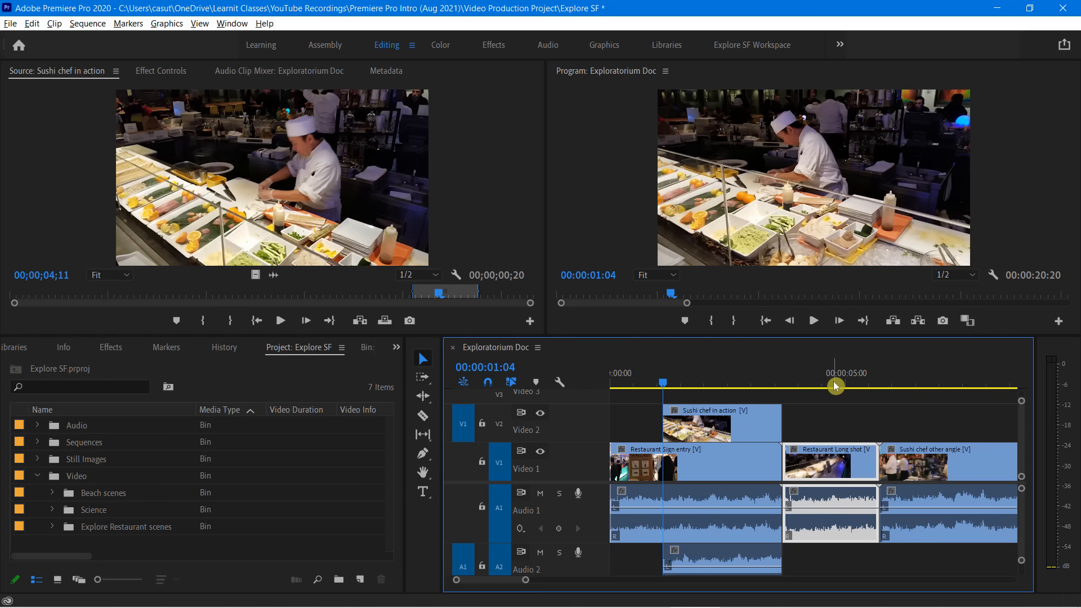
{"action": "key", "text": "space"}
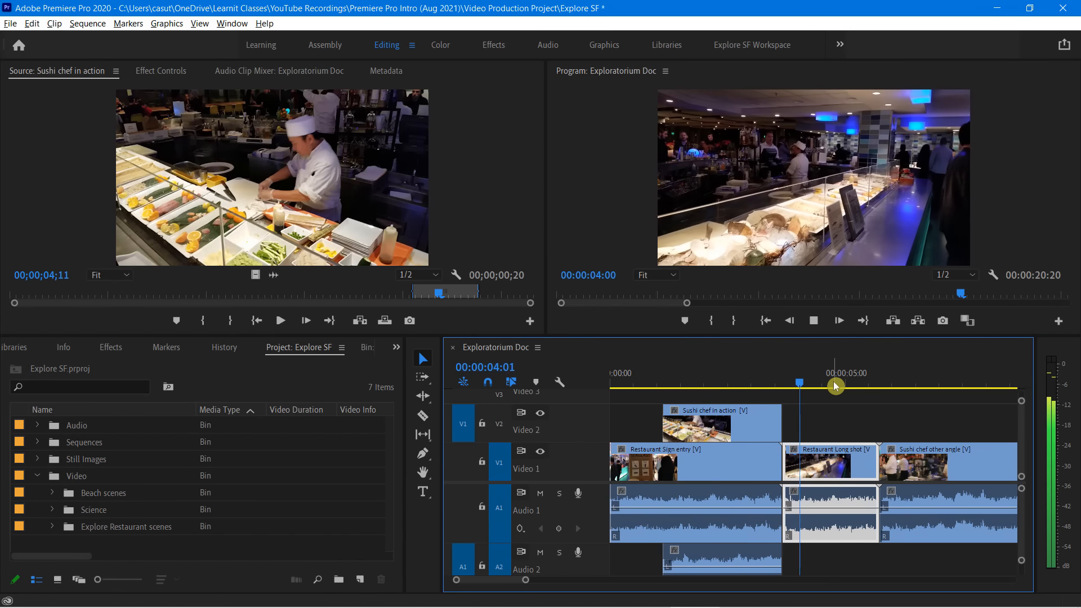
{"action": "key", "text": "space"}
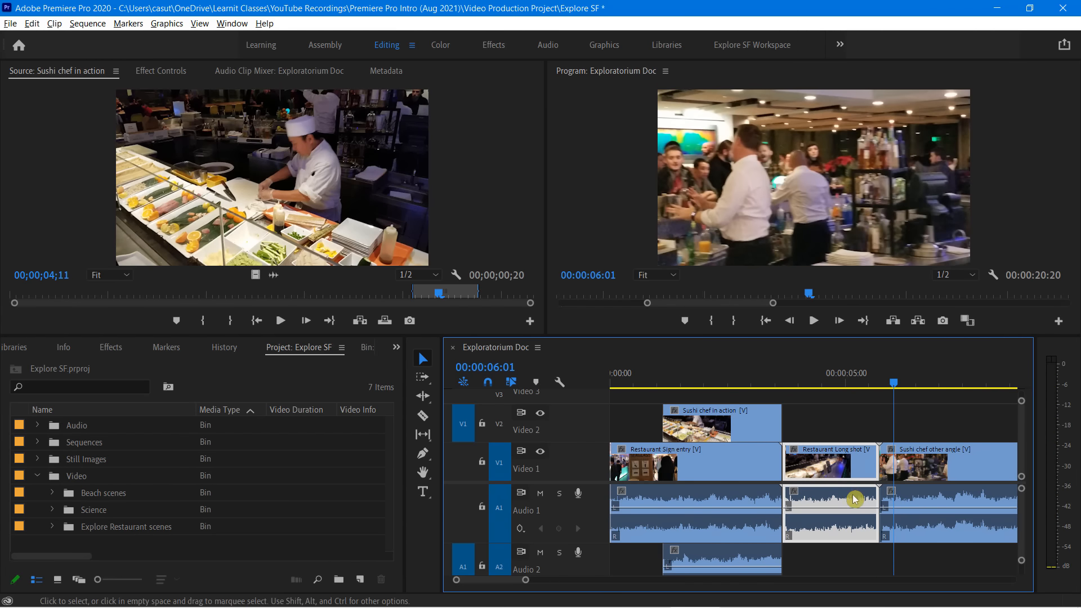
Ripple trim the start of the first Sushi chef other angle clip so the sequence lasts 00:00:18:21
{"action": "mouse_move", "coordinate": [887, 382]}
{"action": "left_mouse_down"}
{"action": "mouse_move", "coordinate": [960, 389]}
{"action": "mouse_move", "coordinate": [881, 397]}
{"action": "left_mouse_up"}
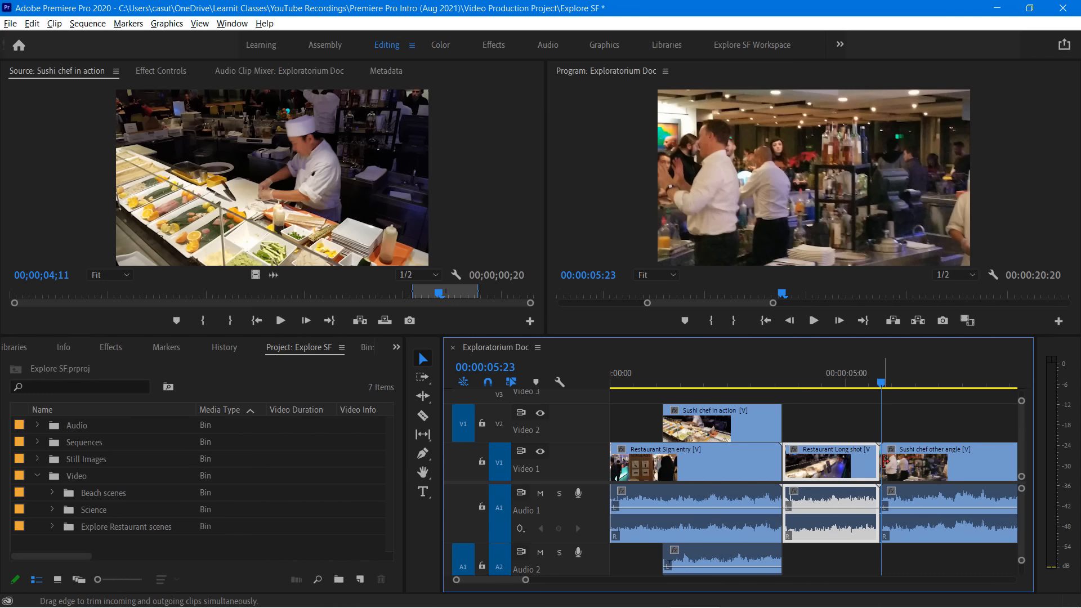
{"action": "left_click", "coordinate": [889, 457], "text": "ctrl"}
{"action": "left_click_drag", "start_coordinate": [889, 458], "coordinate": [979, 474]}
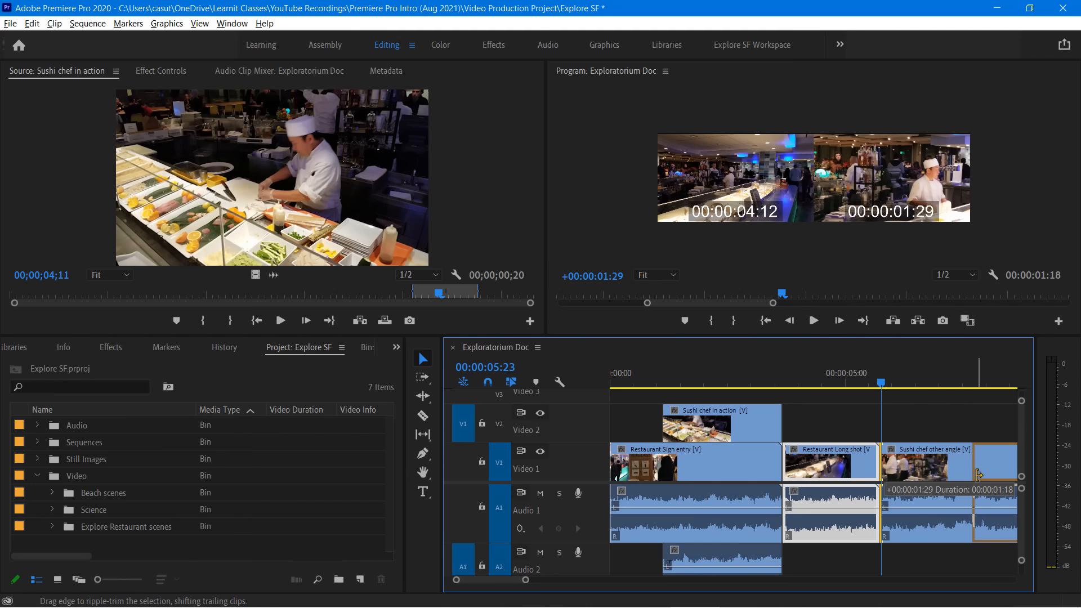
{"action": "left_click_drag", "start_coordinate": [978, 475], "coordinate": [978, 475]}
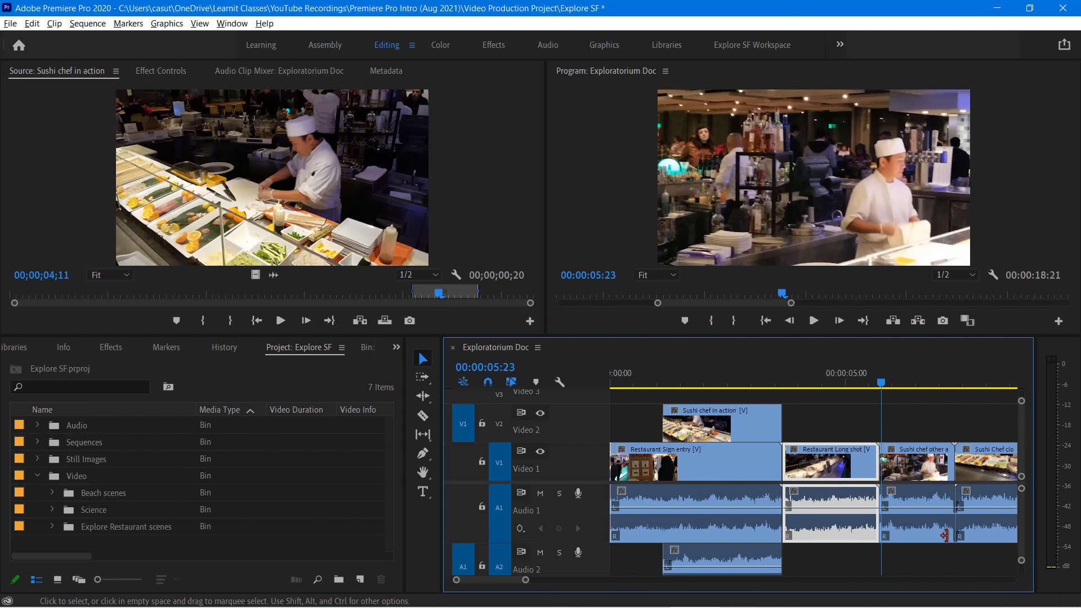
Play the sequence from its beginning through the trimmed Sushi chef other angle clip
{"action": "left_click_drag", "start_coordinate": [881, 388], "coordinate": [586, 424]}
{"action": "key", "text": "space"}
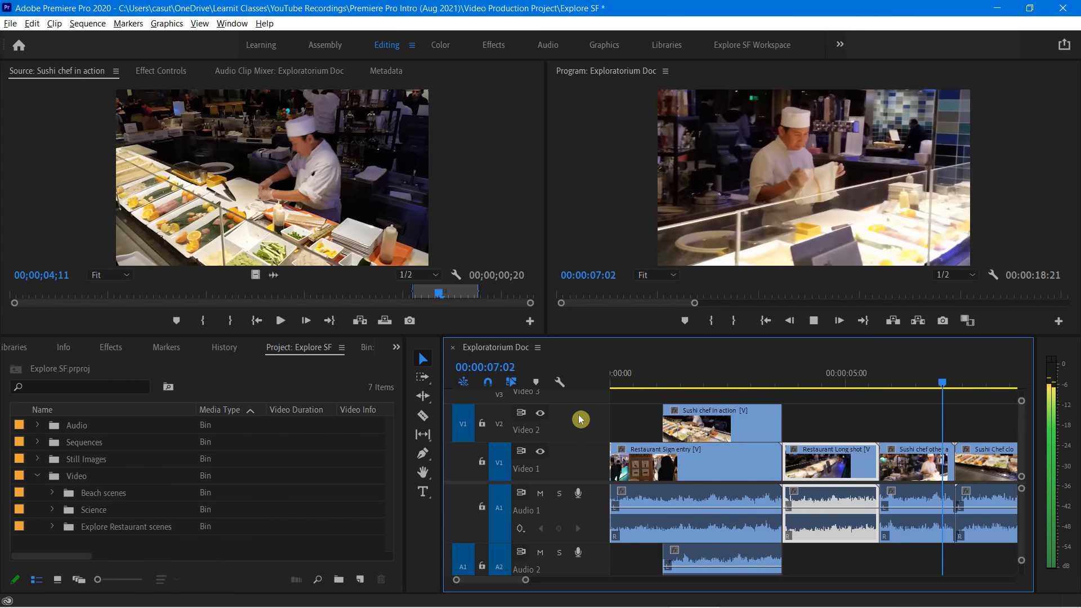
{"action": "key", "text": "space"}
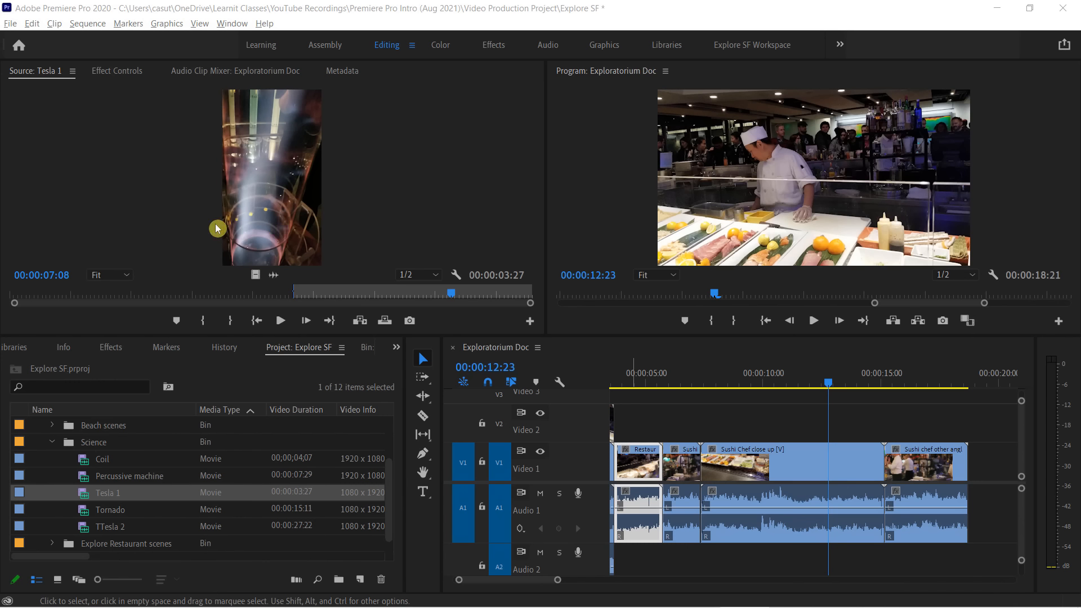
Clear the In and Out points of the Tesla 1 source clip and play part of it
{"action": "left_click", "coordinate": [270, 294]}
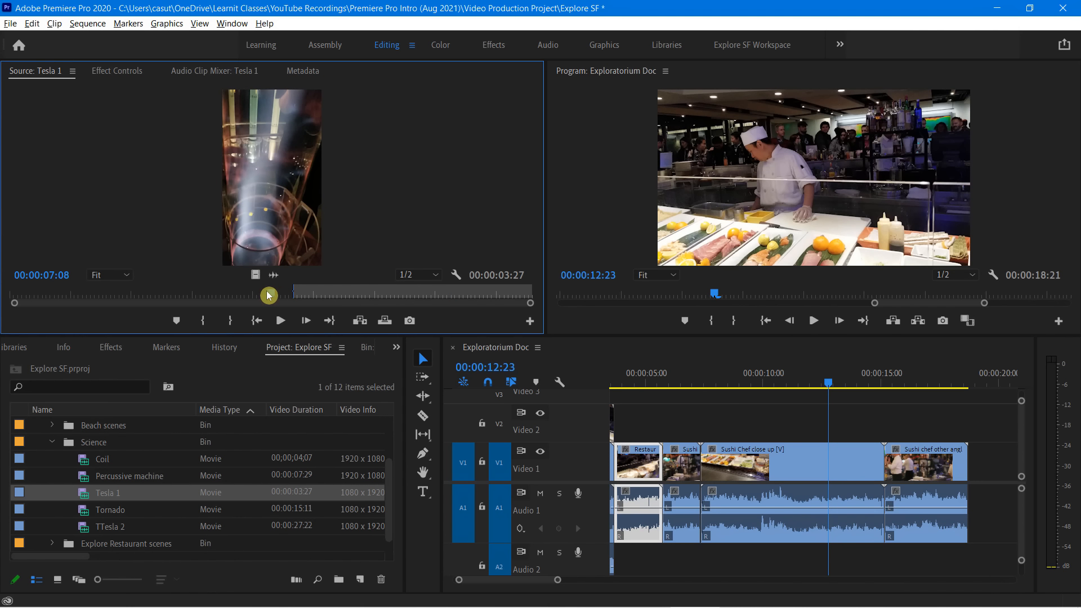
{"action": "right_click", "coordinate": [335, 290]}
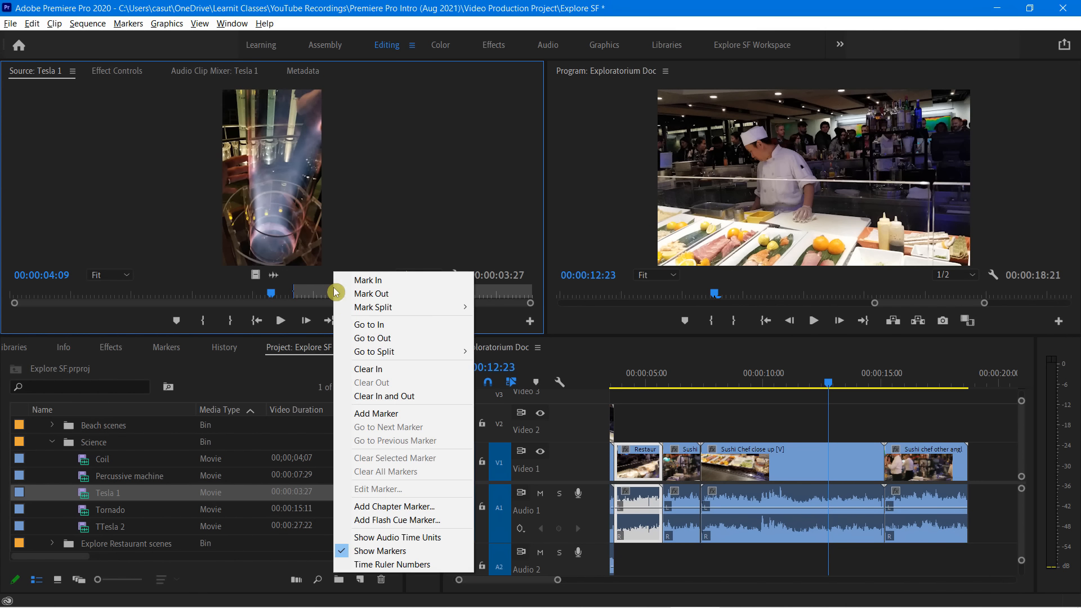
{"action": "left_click", "coordinate": [374, 396]}
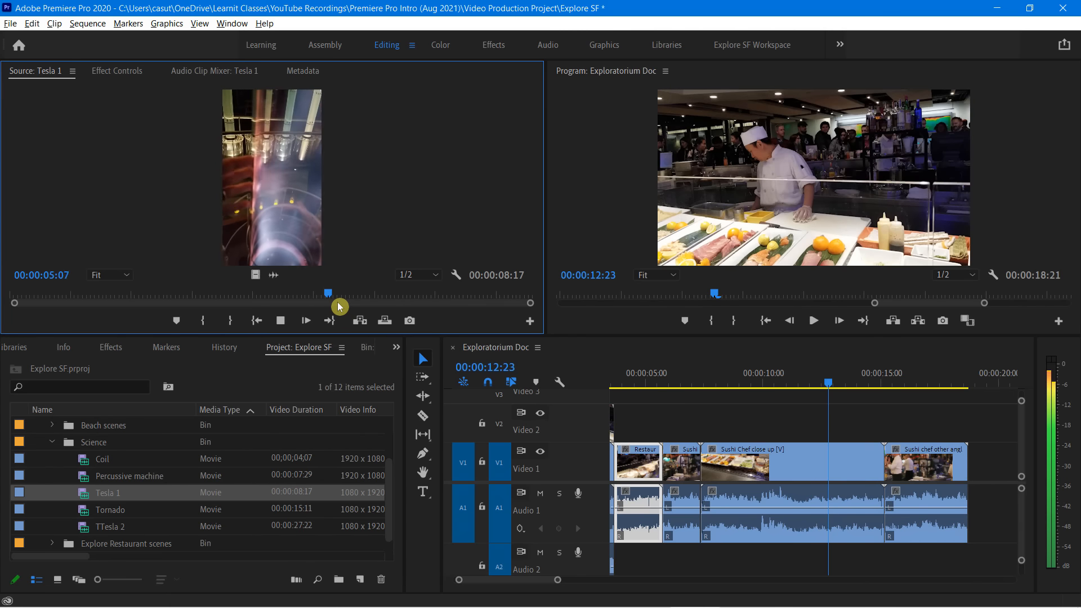
{"action": "key", "text": "space"}
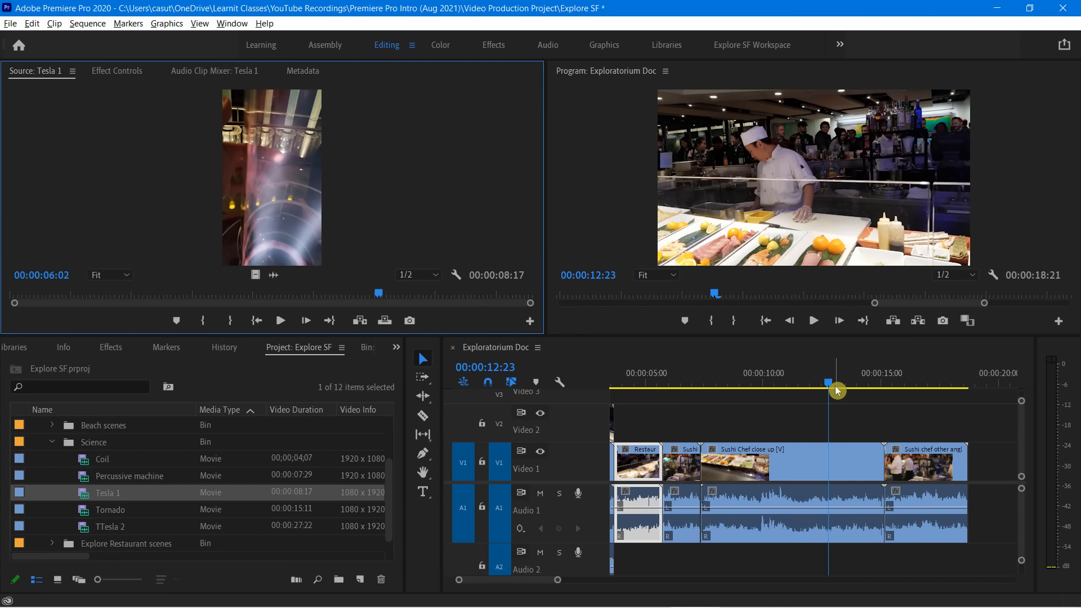
Mark In and Out points on Tesla 1 for a 00:00:02:03 section starting at 00:00:01:24
{"action": "left_click_drag", "start_coordinate": [828, 382], "coordinate": [822, 404]}
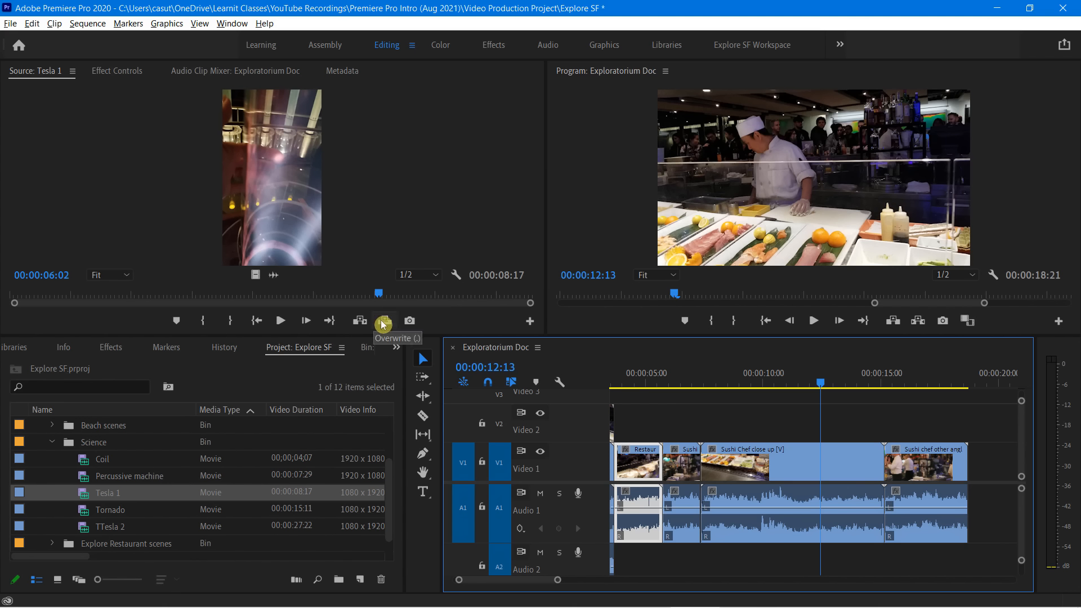
{"action": "left_click_drag", "start_coordinate": [376, 296], "coordinate": [119, 309]}
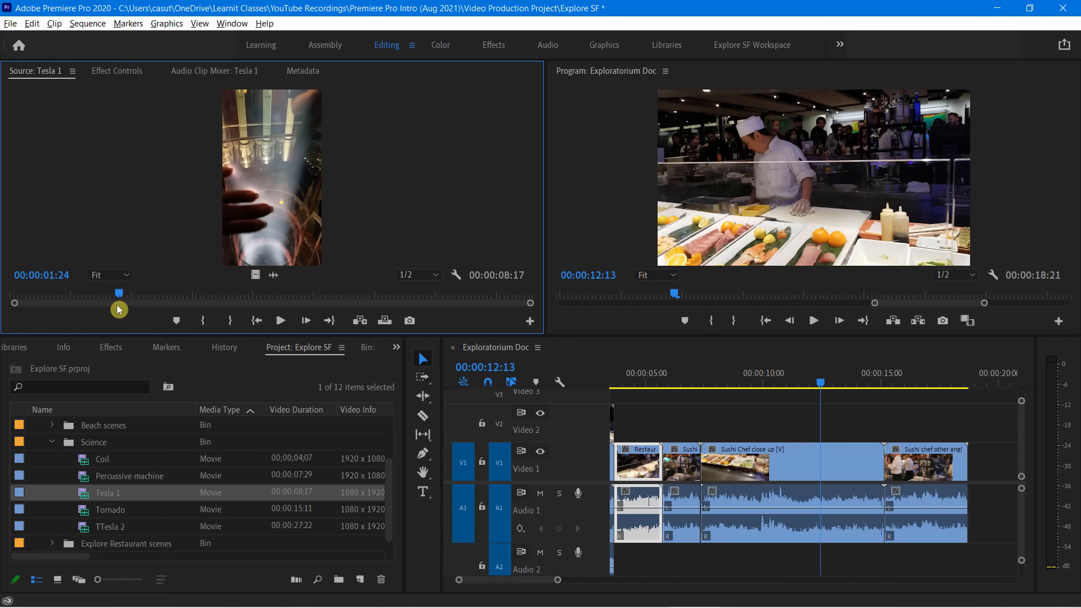
{"action": "key", "text": "i"}
{"action": "key", "text": "space"}
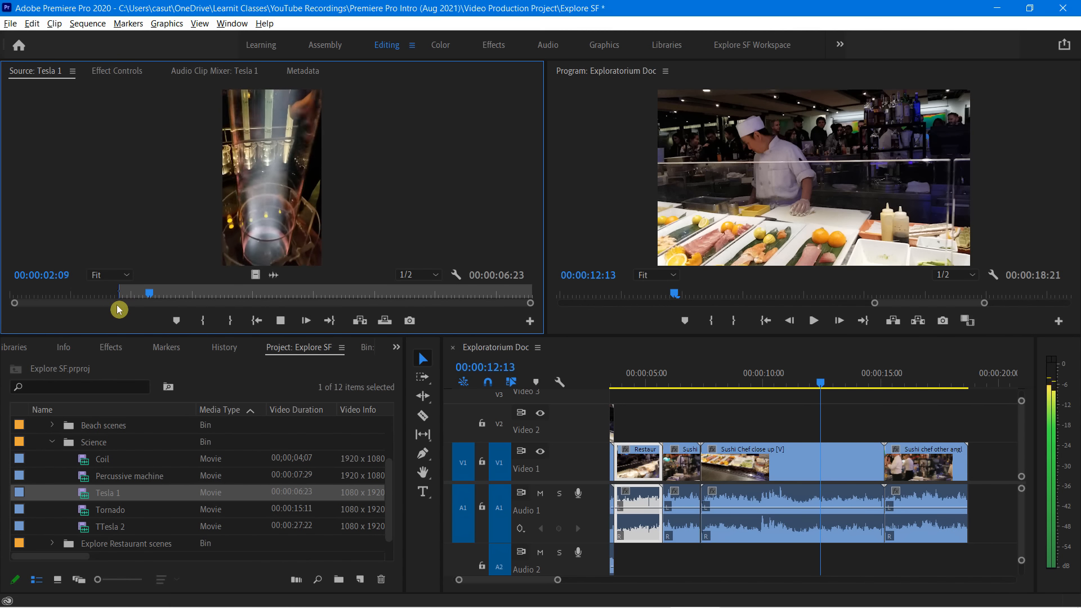
{"action": "key", "text": "o"}
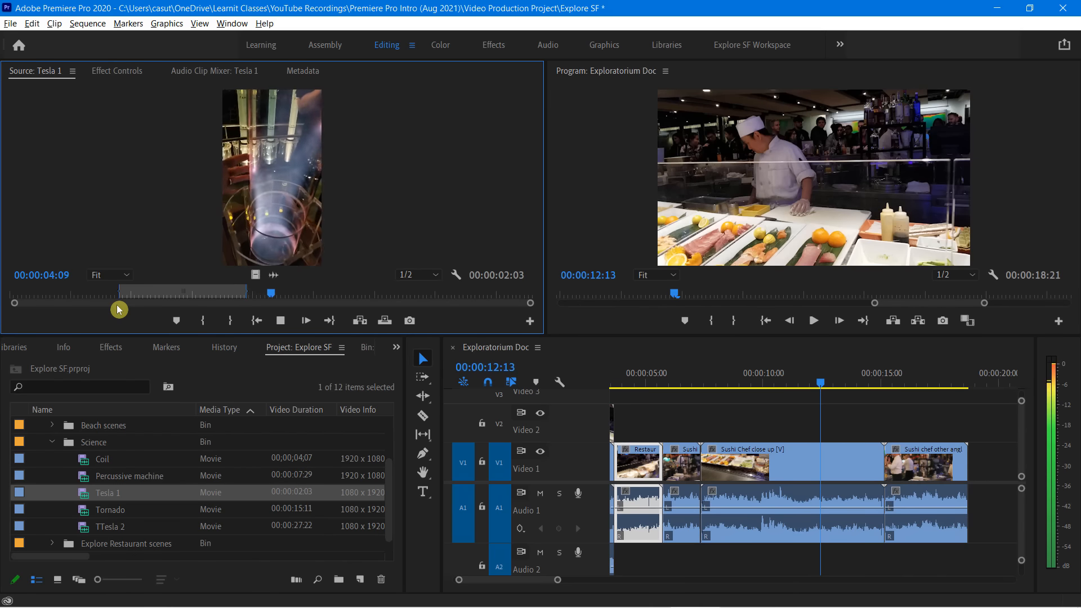
{"action": "key", "text": "space"}
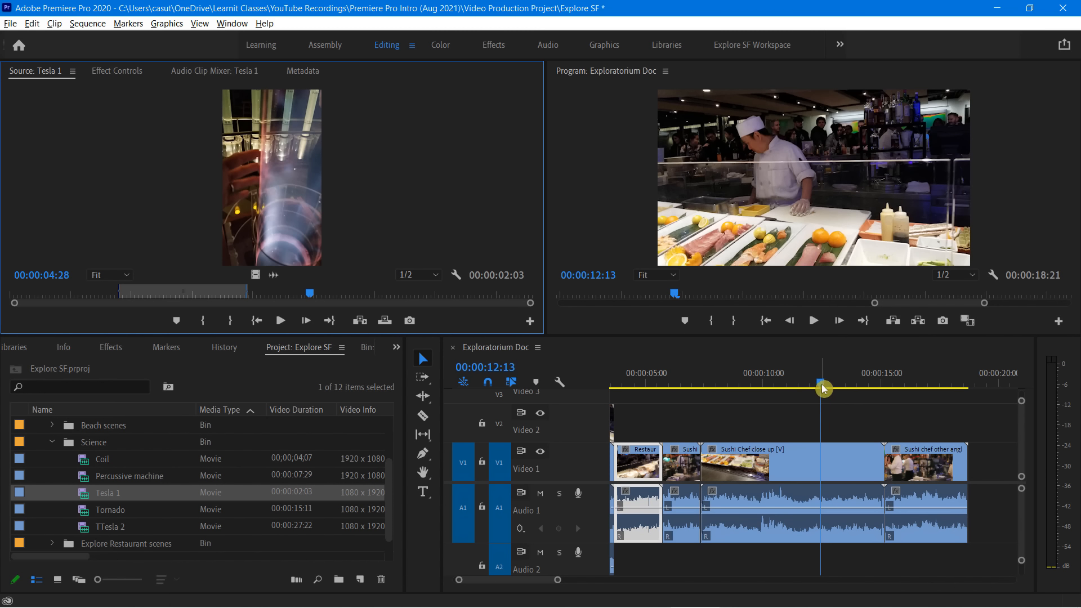
Try an insert and an overwrite of the marked Tesla 1 section at 00:00:11:19 in Sushi Chef close up, undoing each
{"action": "mouse_move", "coordinate": [821, 384]}
{"action": "left_mouse_down"}
{"action": "mouse_move", "coordinate": [772, 394]}
{"action": "mouse_move", "coordinate": [855, 391]}
{"action": "mouse_move", "coordinate": [802, 392]}
{"action": "left_mouse_up"}
{"action": "key", "text": "space"}
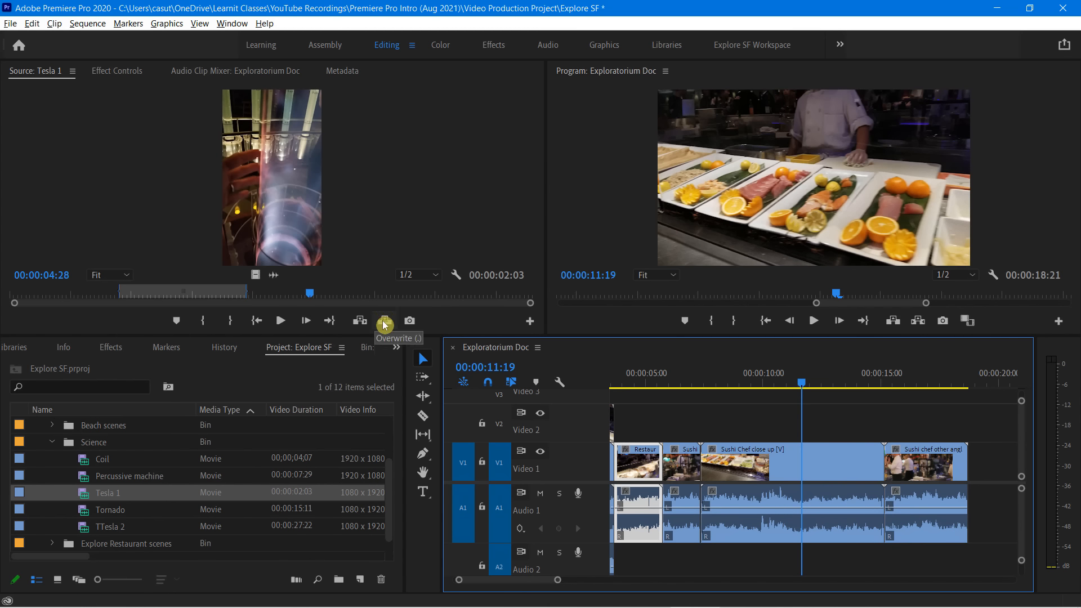
{"action": "left_click", "coordinate": [360, 325]}
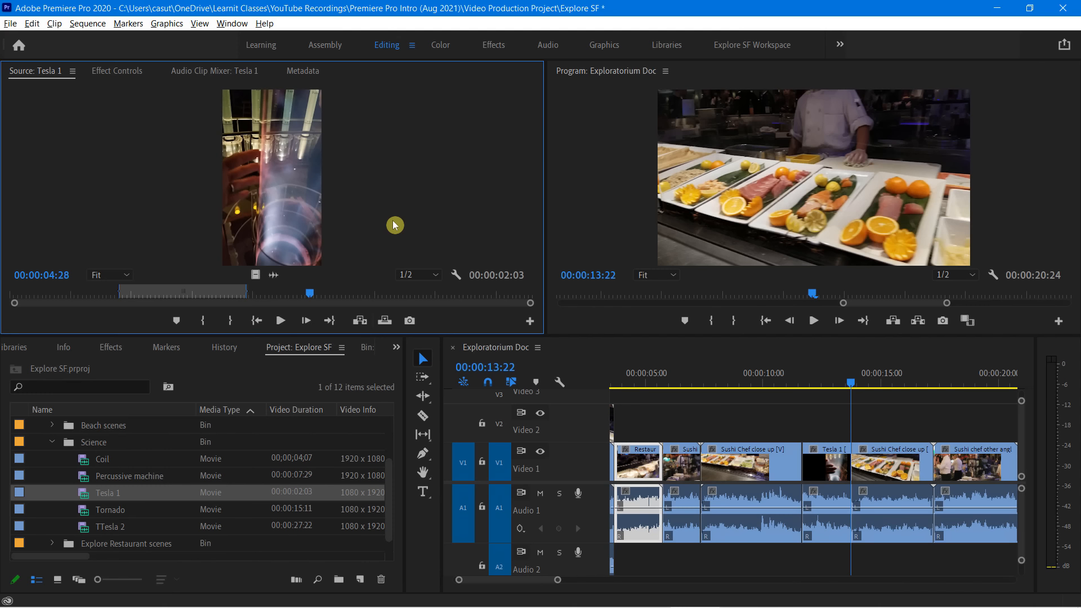
{"action": "key", "text": "ctrl+z"}
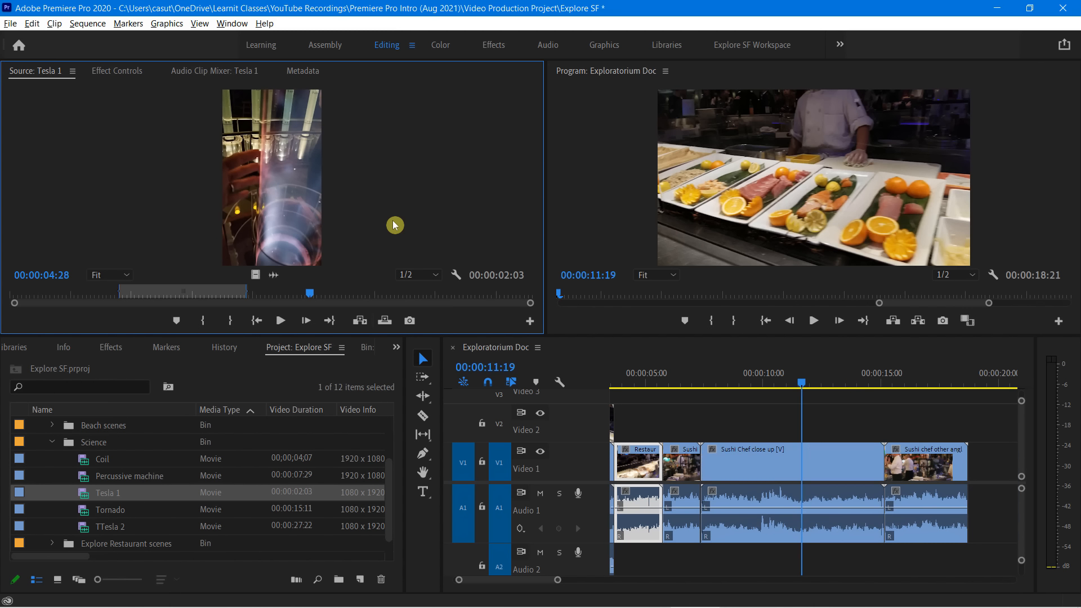
{"action": "left_click", "coordinate": [385, 323]}
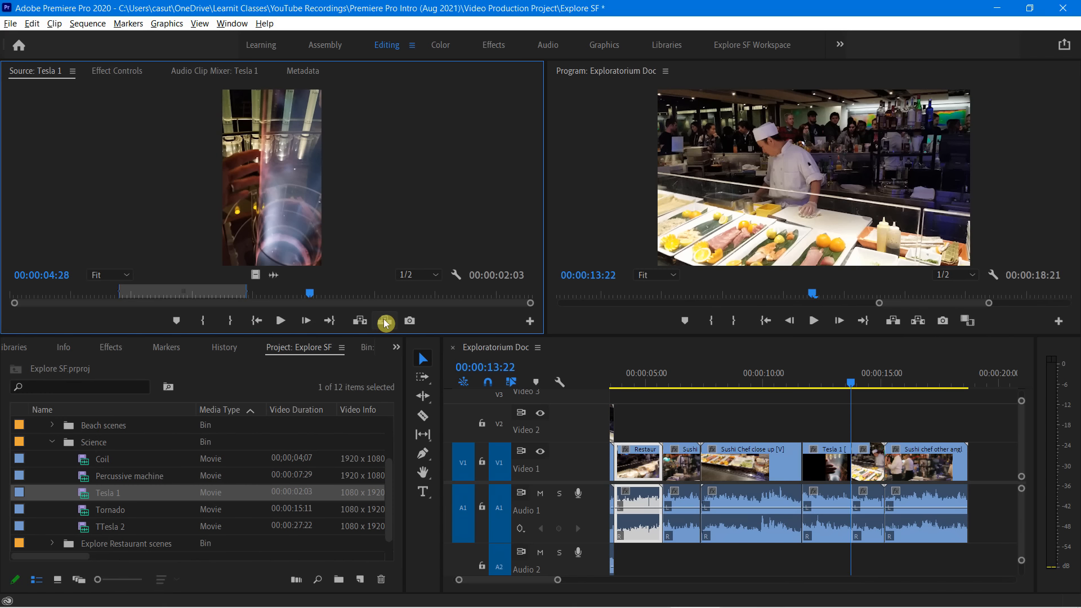
{"action": "key", "text": "ctrl+z"}
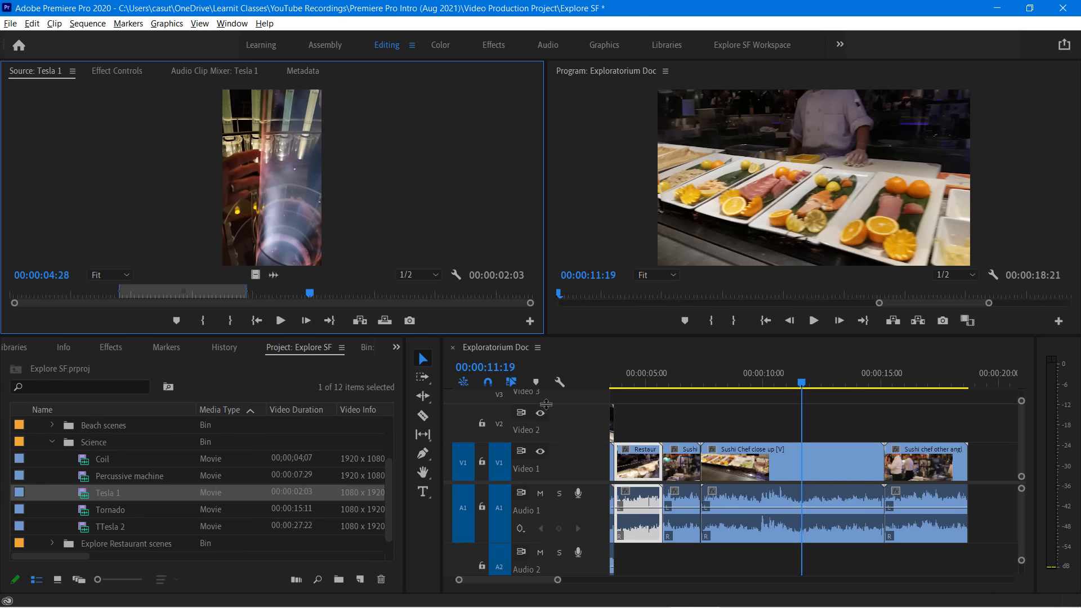
Insert the marked Tesla 1 section at 00:00:11:19 again, examine the split Sushi Chef close up clip, and undo the insert
{"action": "left_click", "coordinate": [361, 322]}
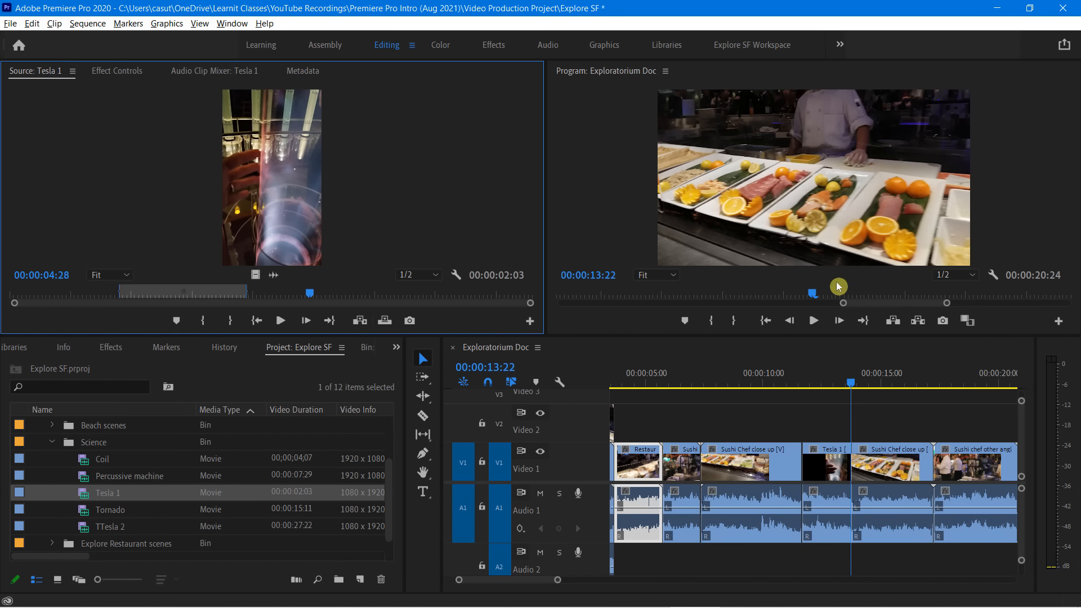
{"action": "left_click", "coordinate": [858, 386]}
{"action": "mouse_move", "coordinate": [861, 388]}
{"action": "left_mouse_down"}
{"action": "mouse_move", "coordinate": [882, 386]}
{"action": "mouse_move", "coordinate": [855, 389]}
{"action": "left_mouse_up"}
{"action": "key", "text": "ctrl+z"}
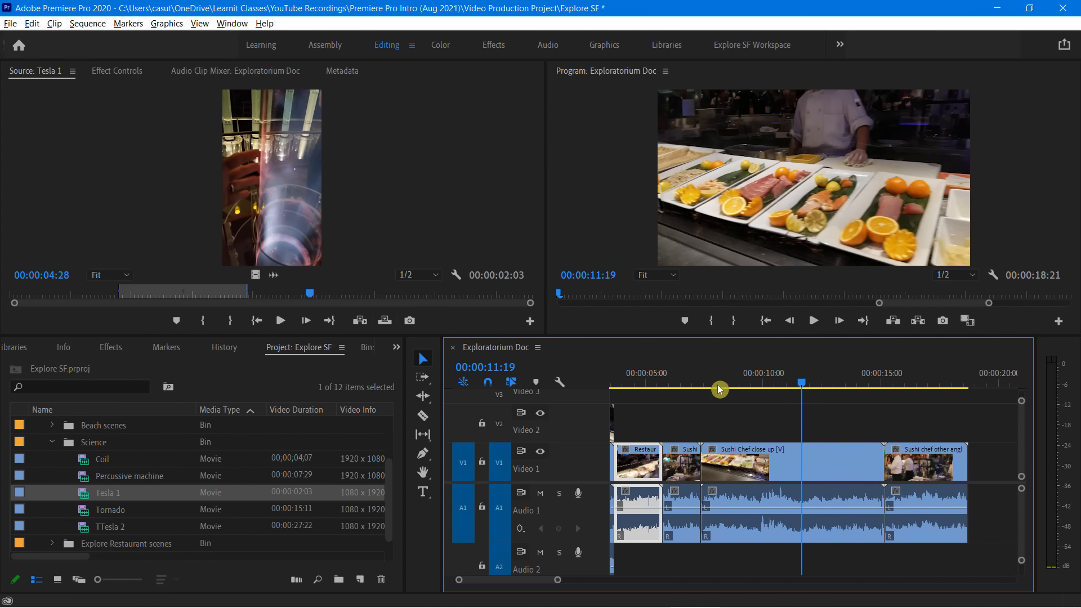
Overwrite the sequence at 00:00:11:19 with the marked Tesla 1 section, play the result, and undo the overwrite
{"action": "left_click", "coordinate": [384, 325]}
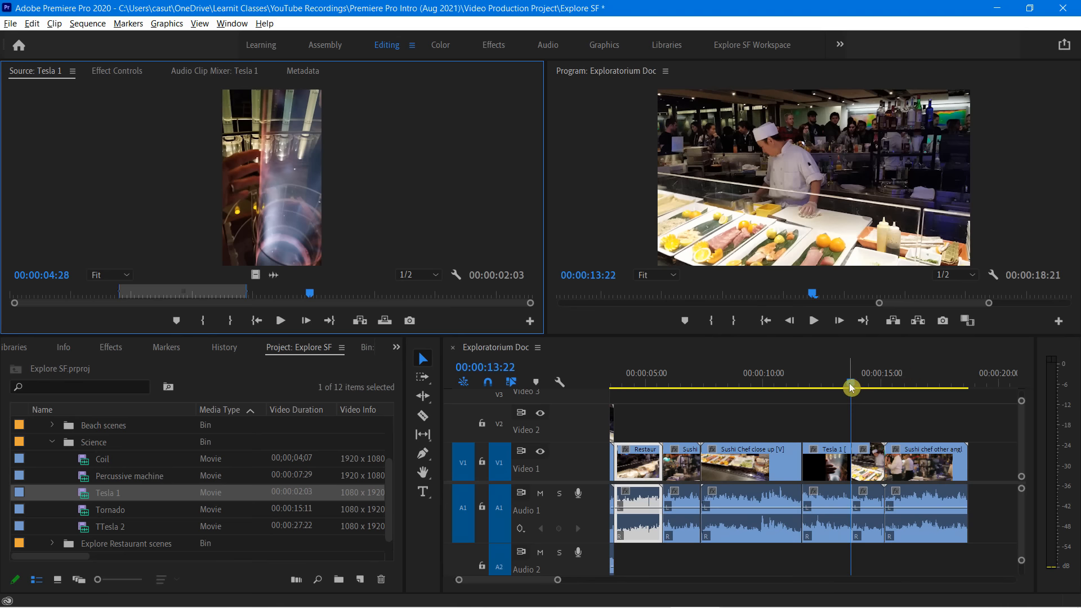
{"action": "left_click_drag", "start_coordinate": [850, 387], "coordinate": [803, 392]}
{"action": "key", "text": "space"}
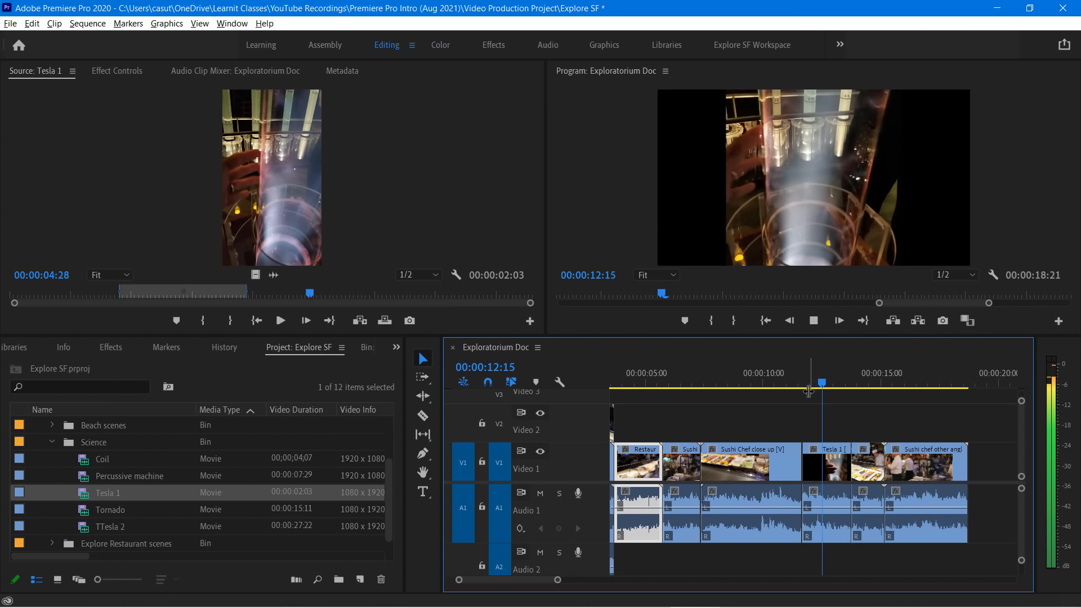
{"action": "key", "text": "space"}
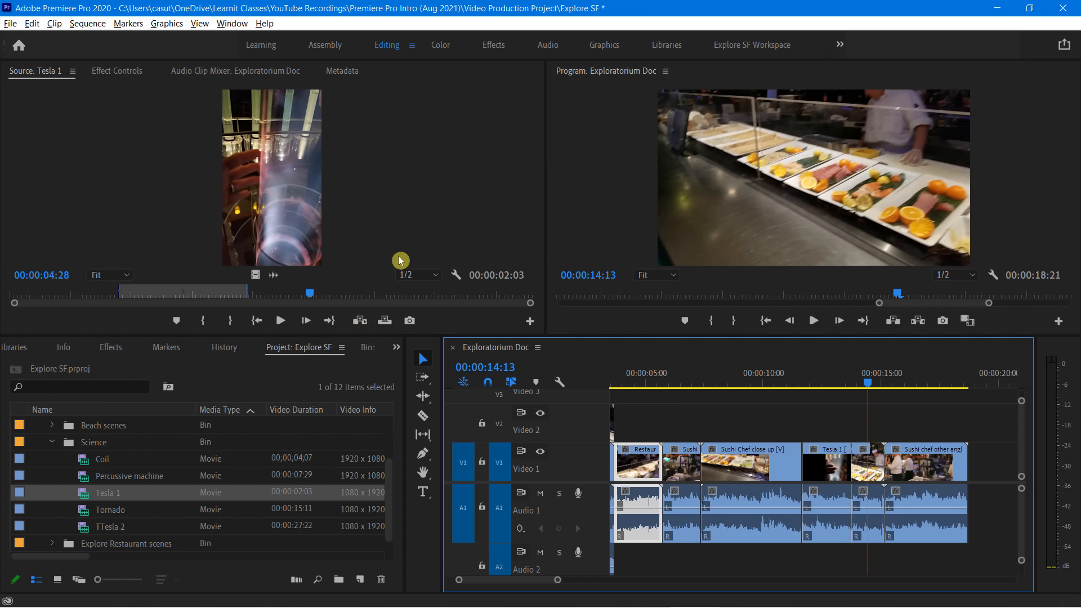
{"action": "key", "text": "ctrl+z"}
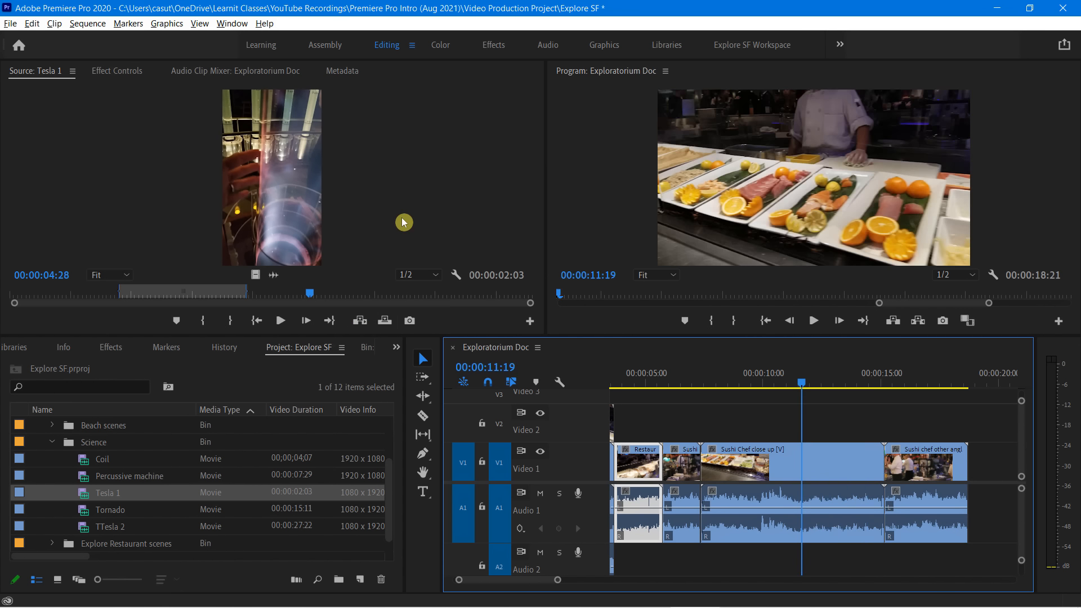
Clear the In and Out points of the marked Tesla 1 section in the source clip
{"action": "right_click", "coordinate": [207, 293]}
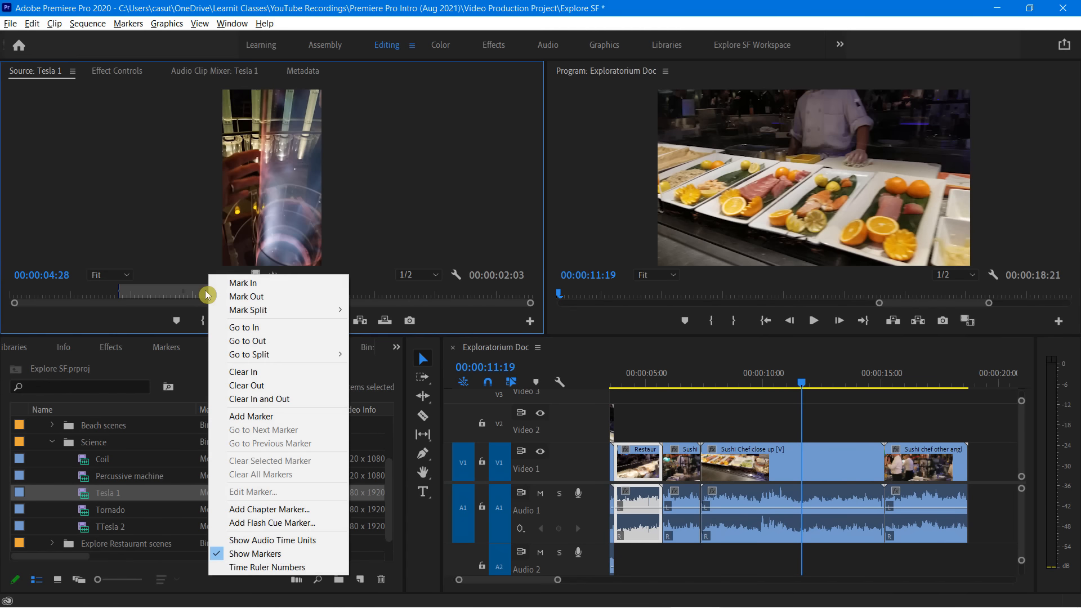
{"action": "left_click", "coordinate": [292, 398]}
{"action": "left_click", "coordinate": [632, 212]}
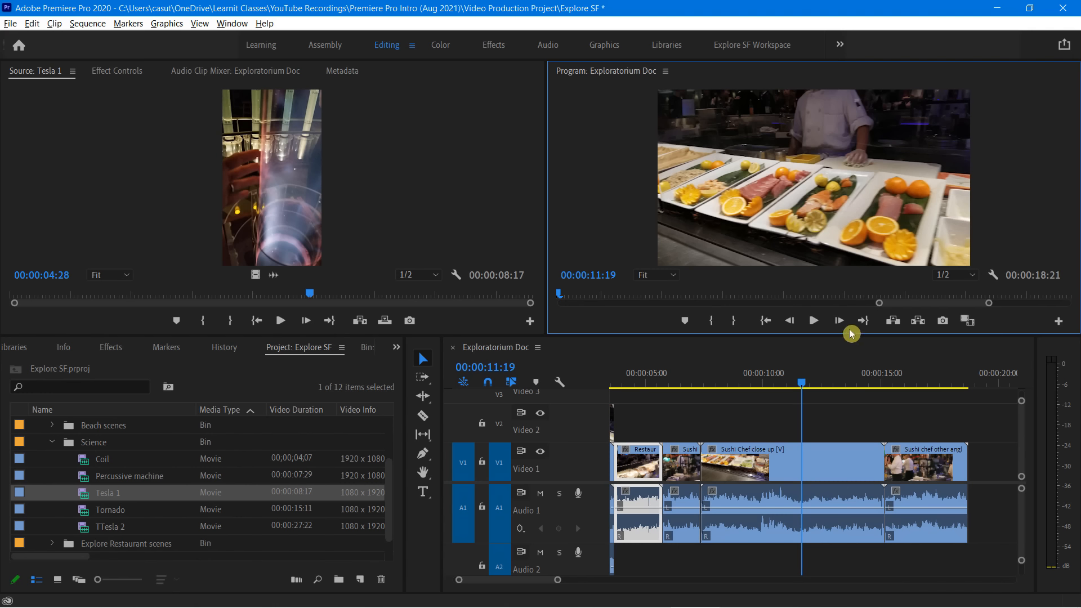
Mark a range in the sequence from 00:00:11:20 in Sushi Chef close up to 00:00:15:04 at the clip's end
{"action": "left_click", "coordinate": [799, 386]}
{"action": "mouse_move", "coordinate": [799, 386]}
{"action": "left_mouse_down"}
{"action": "mouse_move", "coordinate": [788, 384]}
{"action": "mouse_move", "coordinate": [812, 400]}
{"action": "mouse_move", "coordinate": [803, 403]}
{"action": "left_mouse_up"}
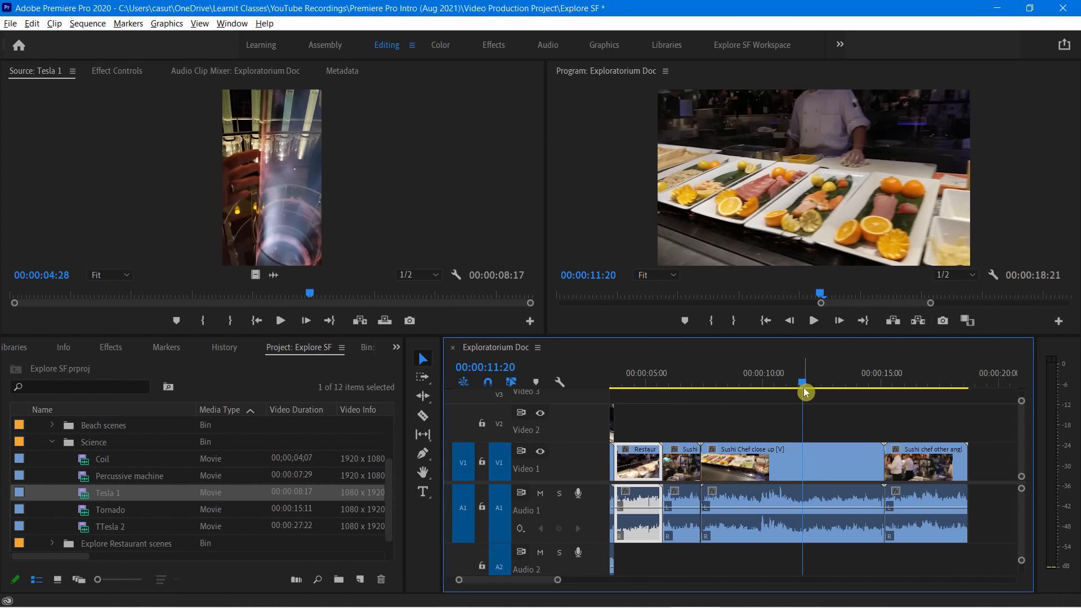
{"action": "key", "text": "i"}
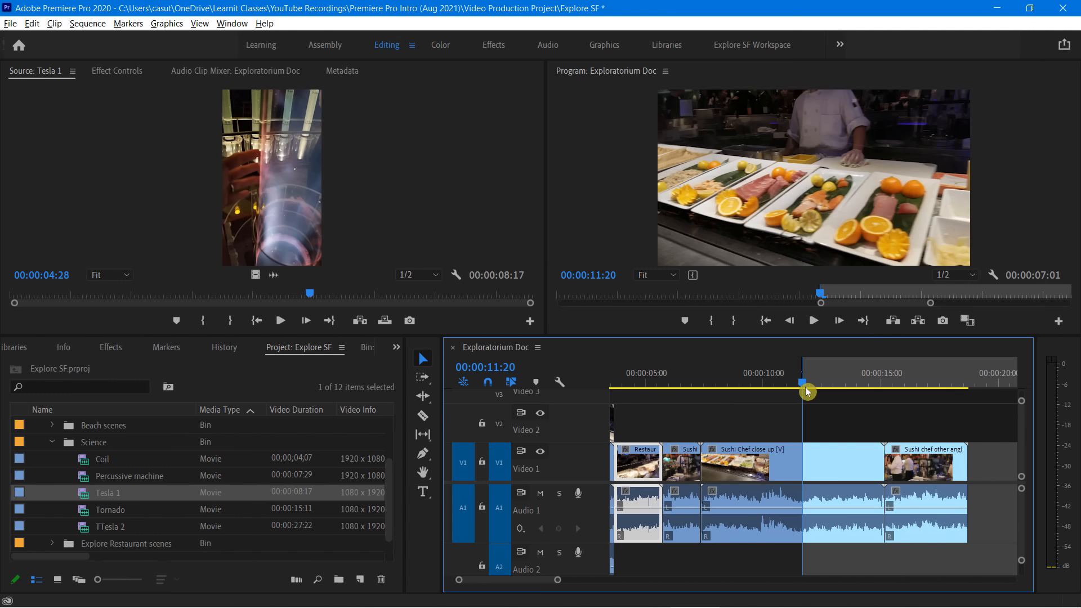
{"action": "left_click_drag", "start_coordinate": [805, 387], "coordinate": [880, 396]}
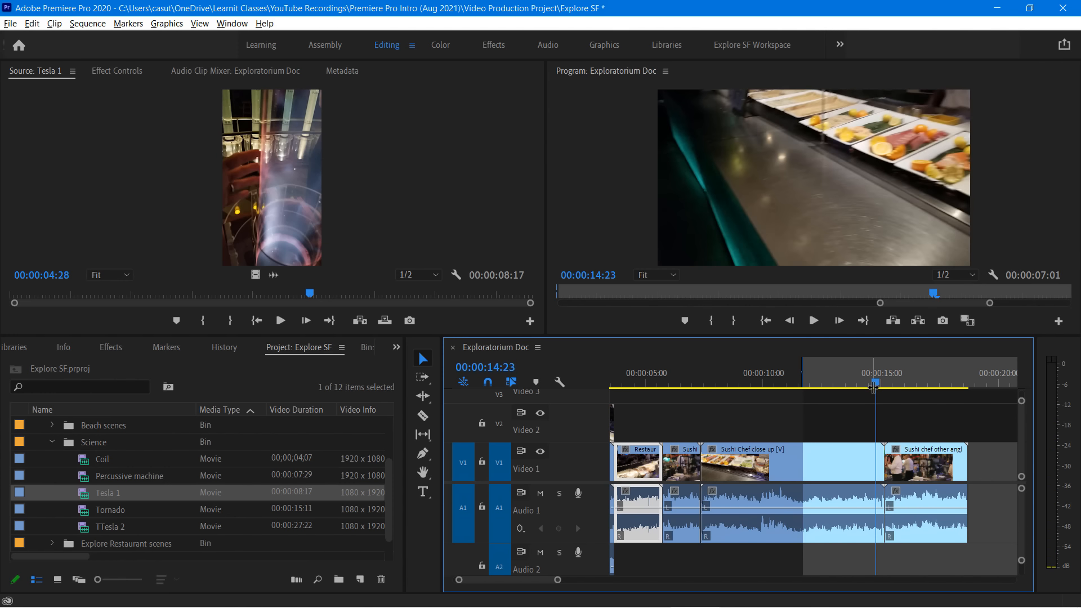
{"action": "key", "text": "space"}
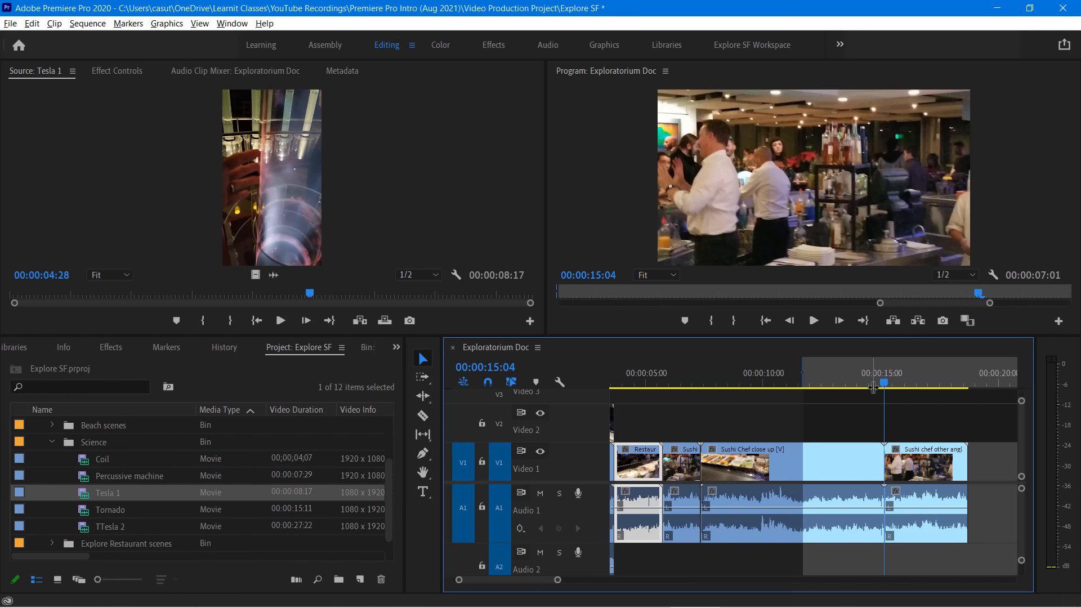
{"action": "key", "text": "o"}
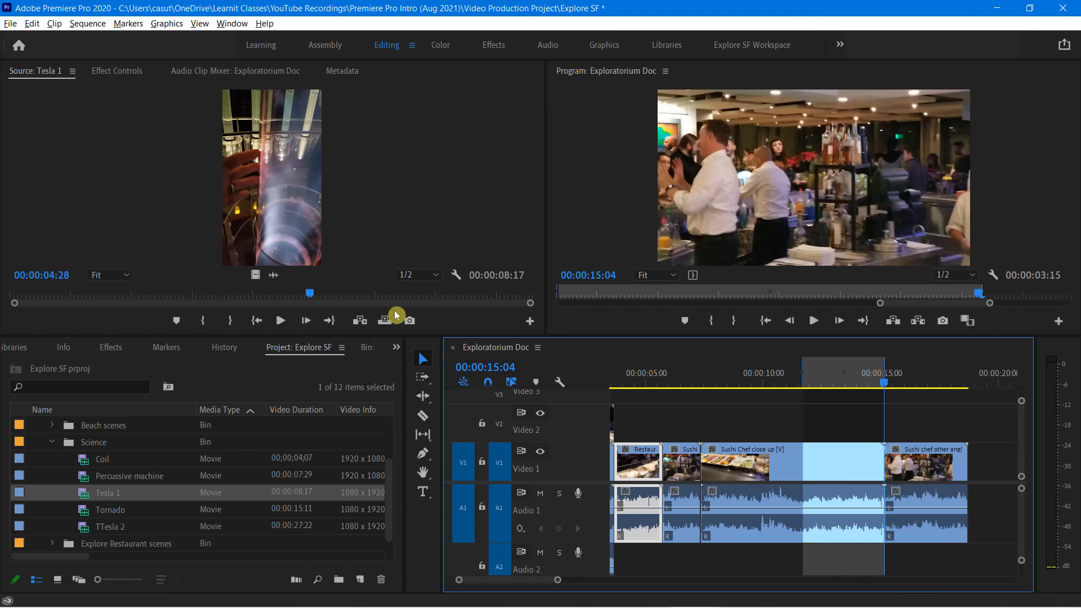
Overwrite the marked sequence range with the Tesla 1 source clip and play the result from just before the edit
{"action": "left_click", "coordinate": [383, 328]}
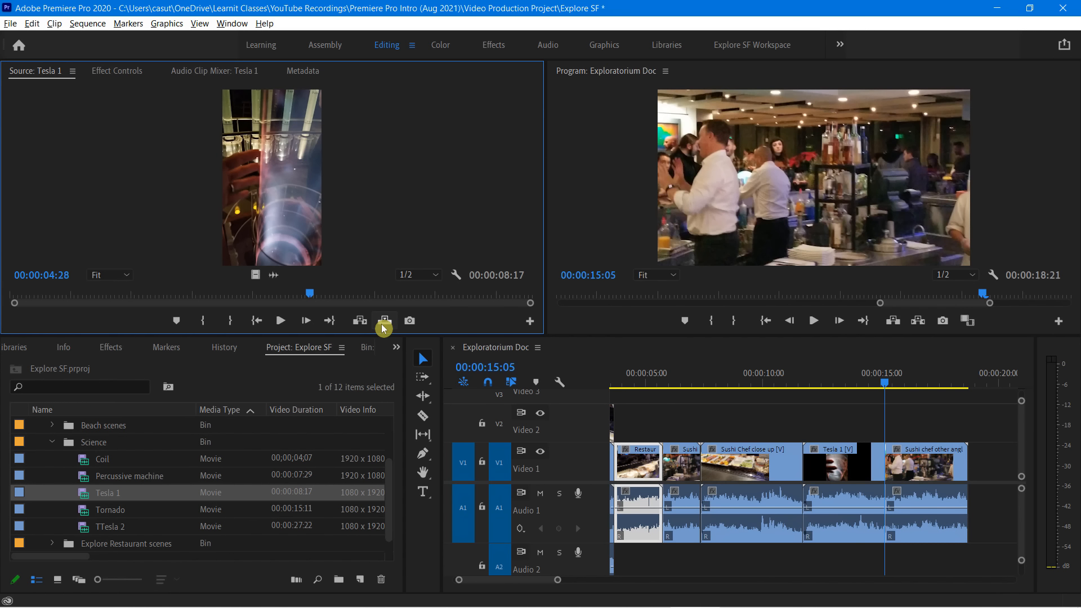
{"action": "left_click_drag", "start_coordinate": [884, 383], "coordinate": [795, 400]}
{"action": "key", "text": "space"}
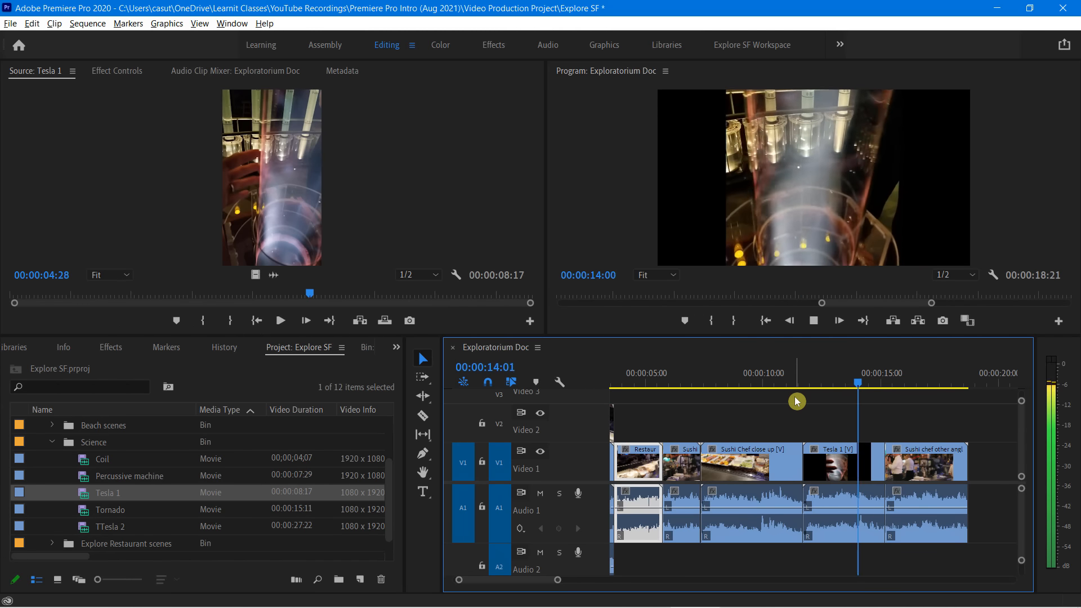
{"action": "key", "text": "space"}
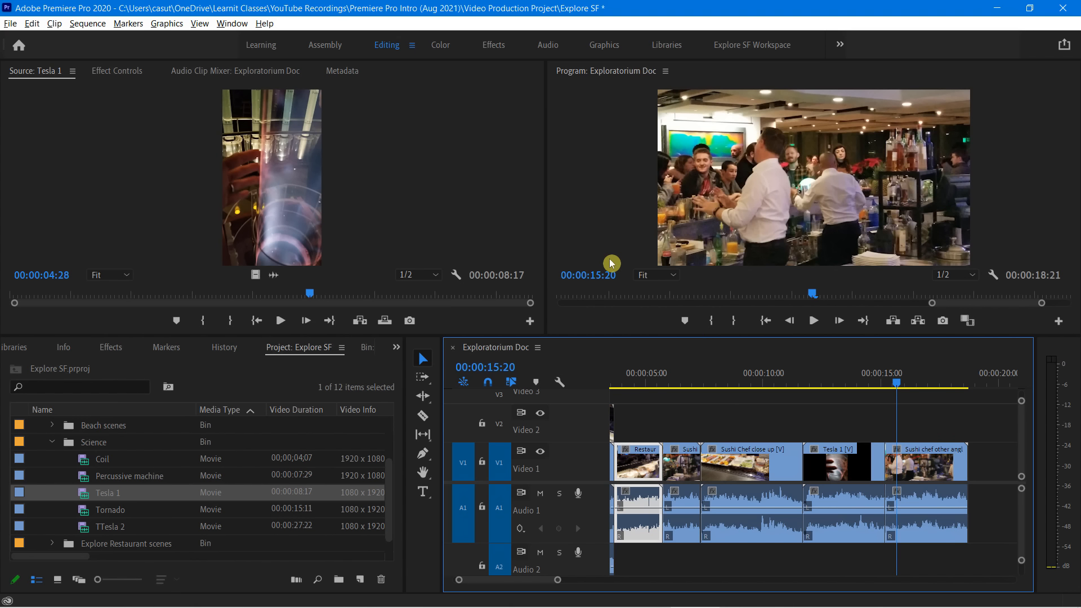
{"action": "left_click", "coordinate": [141, 131]}
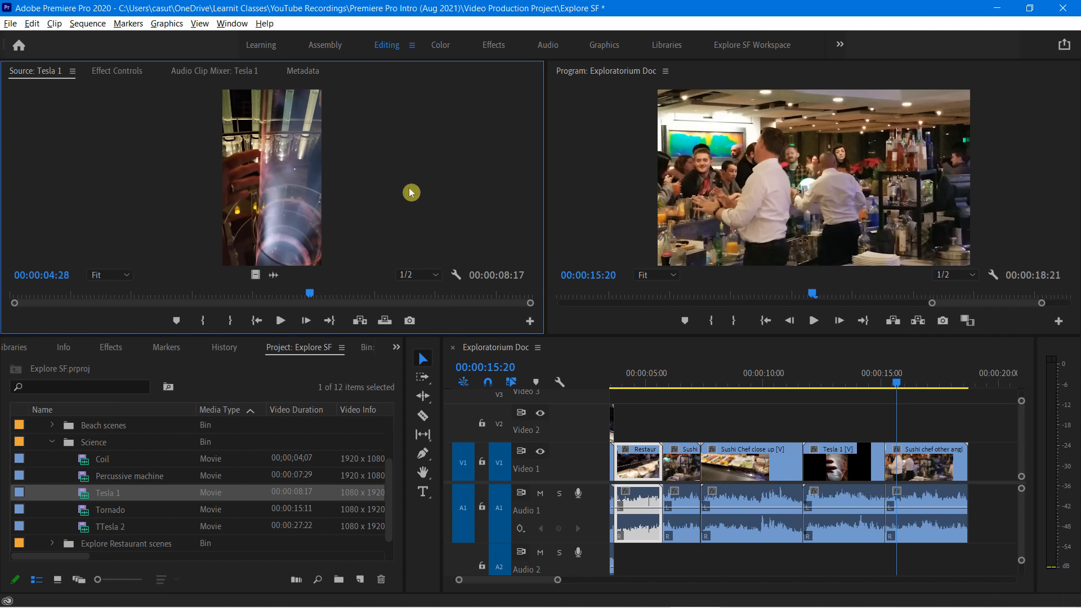
{"action": "left_click", "coordinate": [605, 144]}
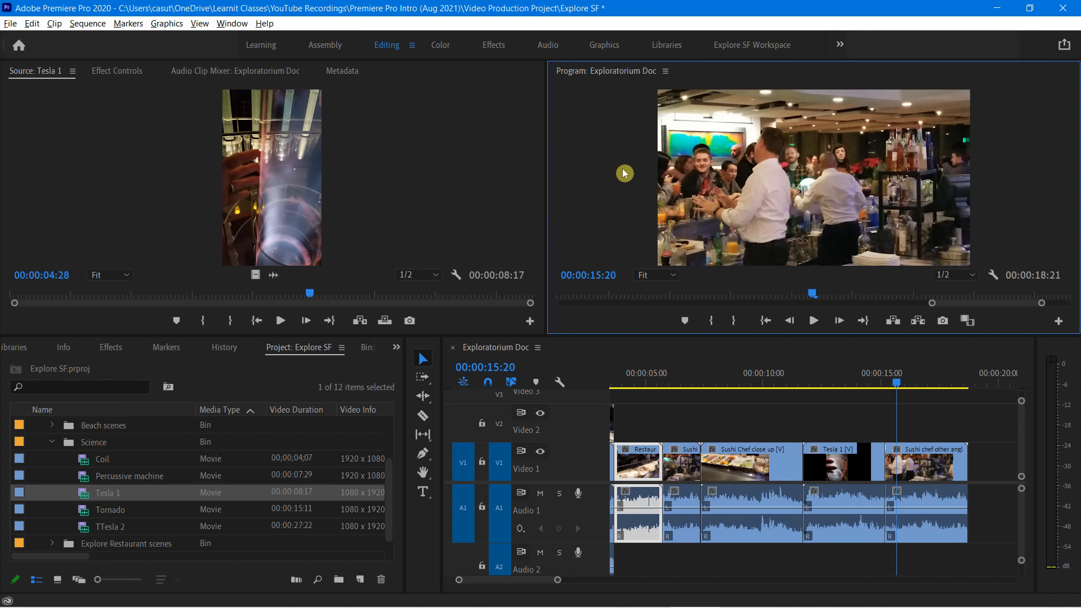
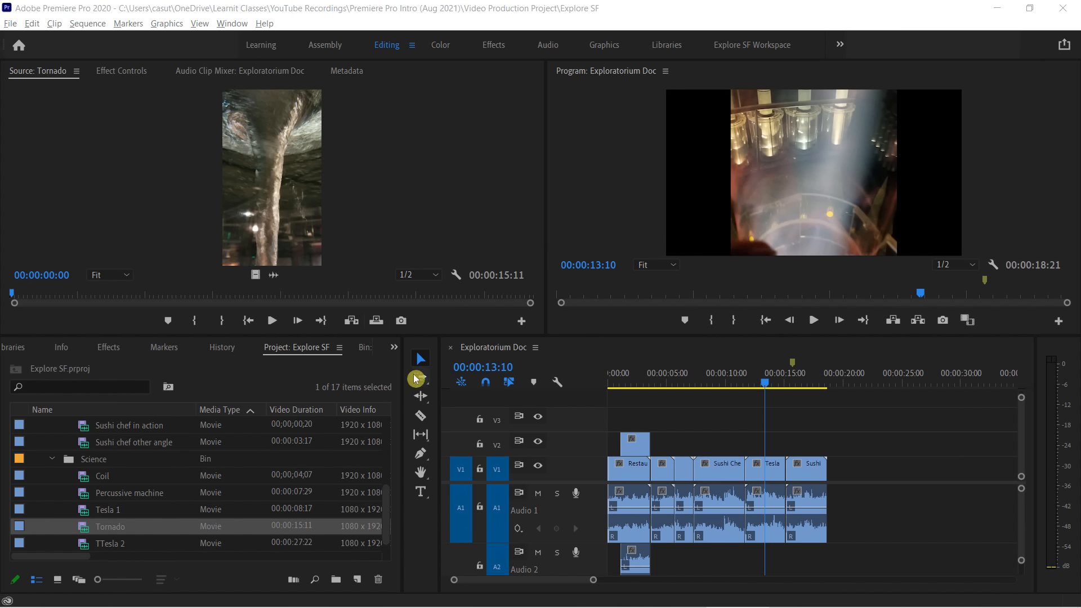
{"action": "left_click", "coordinate": [422, 401]}
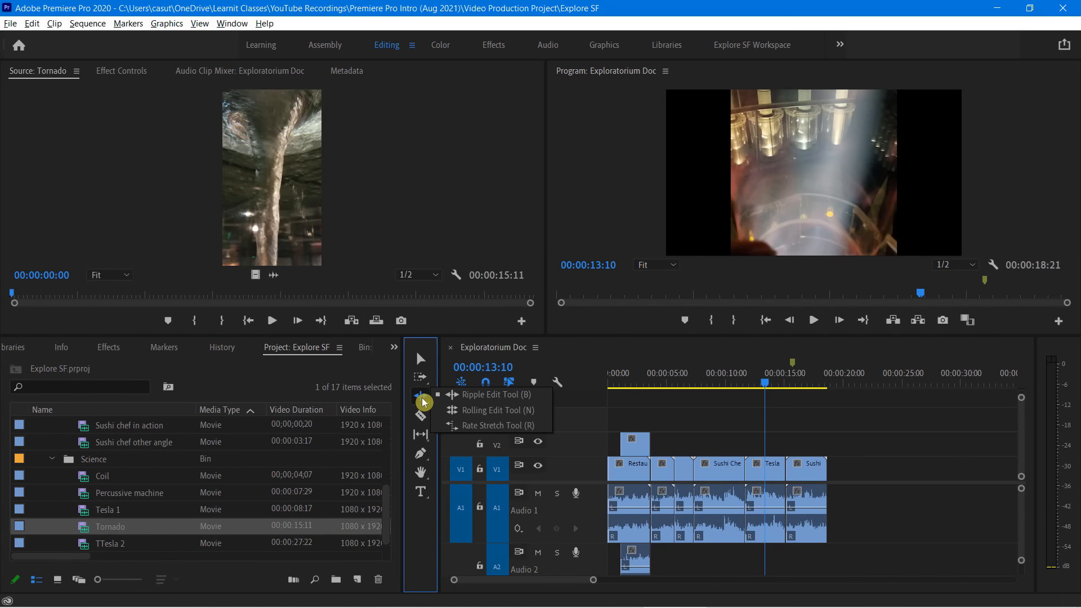
{"action": "left_click", "coordinate": [484, 401]}
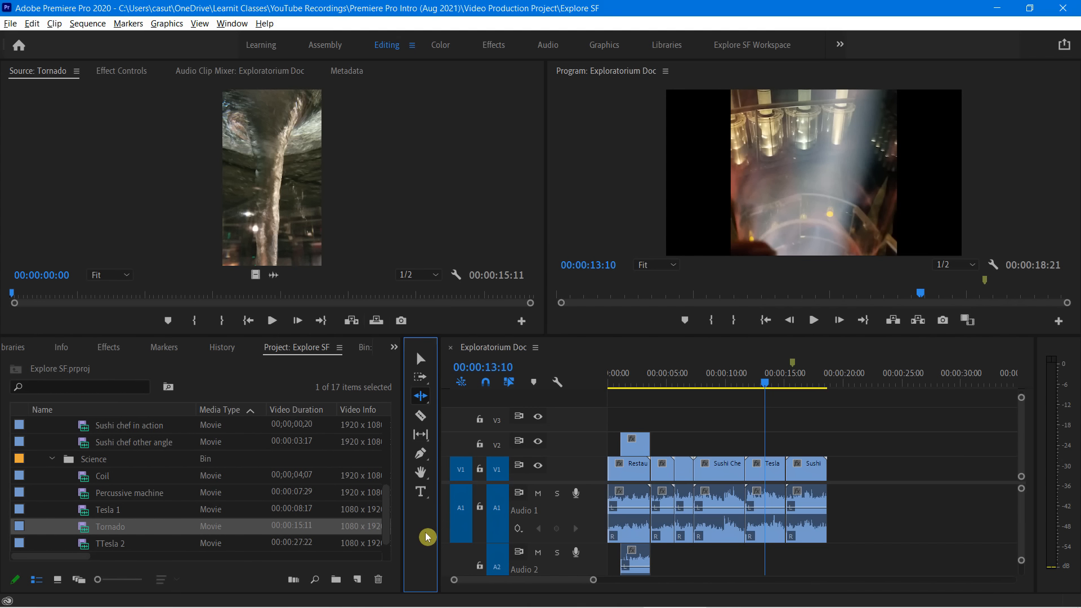
{"action": "left_click", "coordinate": [423, 400]}
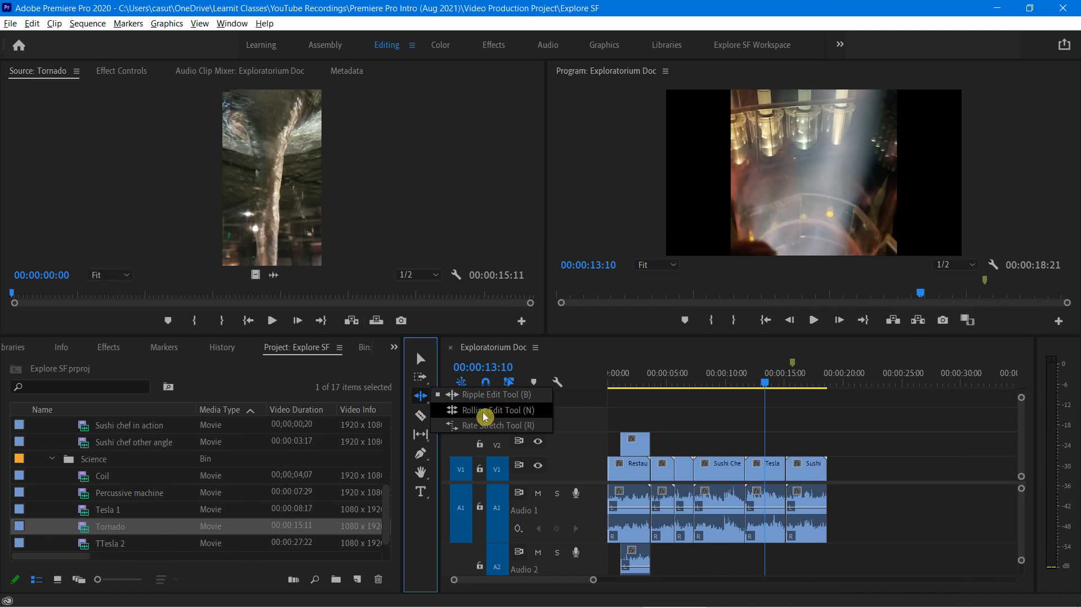
{"action": "left_click", "coordinate": [585, 354]}
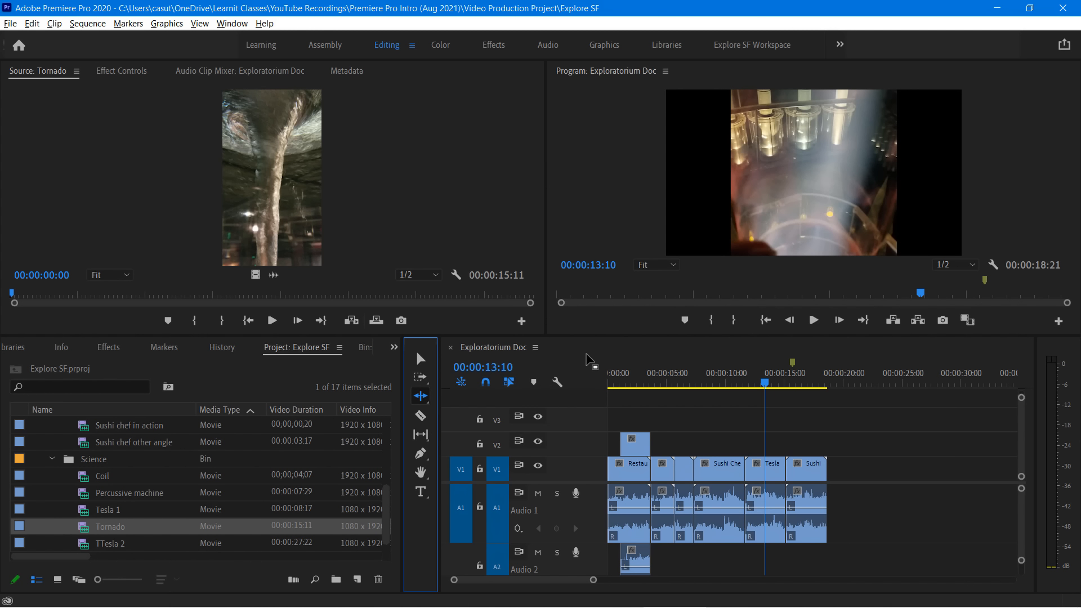
{"action": "left_click", "coordinate": [586, 358]}
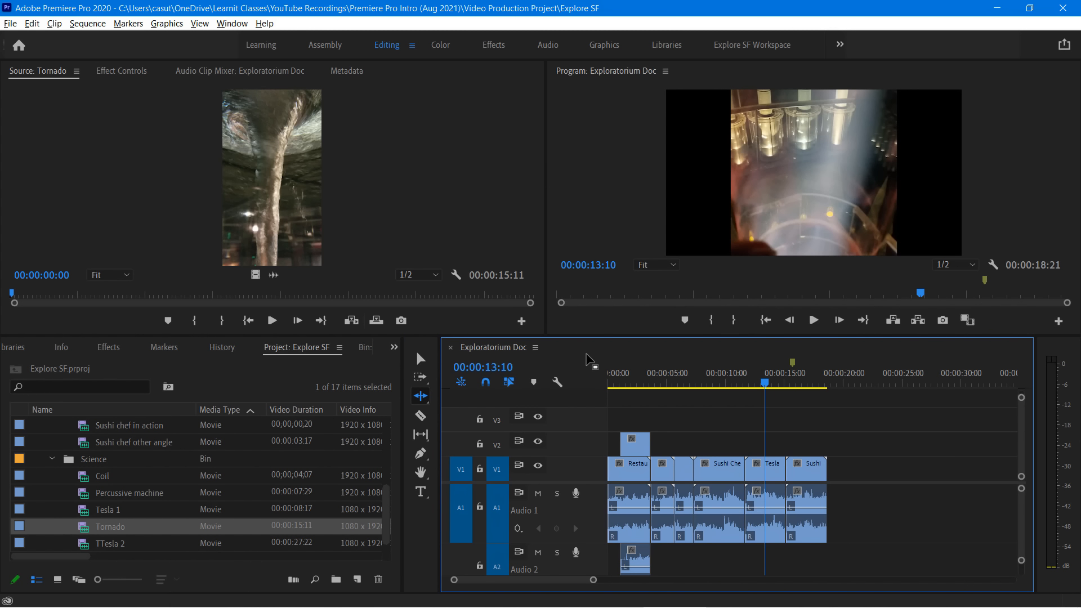
Ripple-trim about 11 frames off the start of the Restaurant Sign entry clip using the Selection tool, and undo the trim
{"action": "key", "text": "equal"}
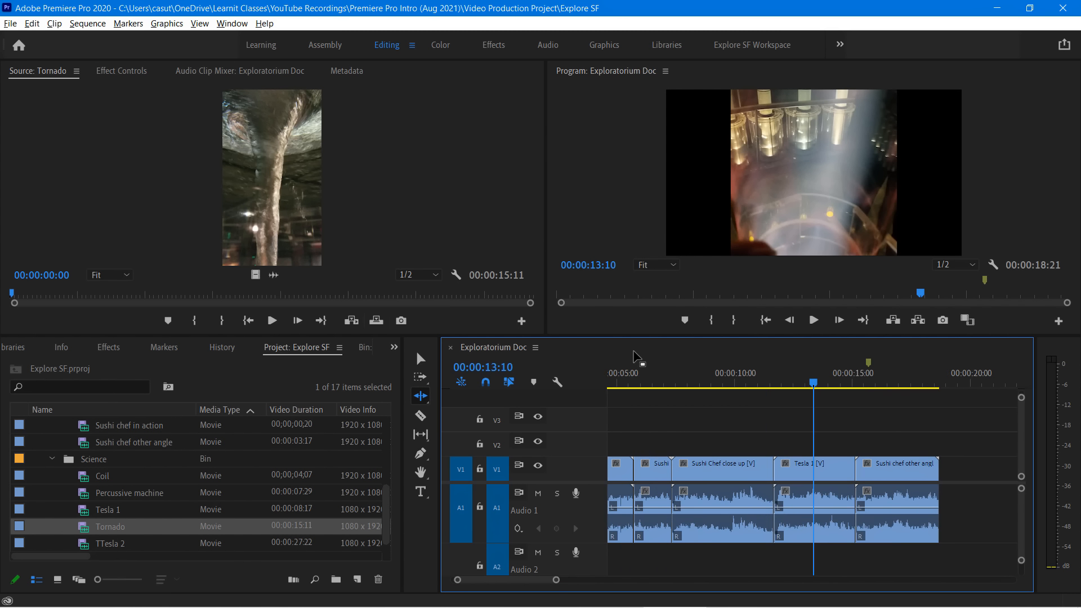
{"action": "key", "text": "equal"}
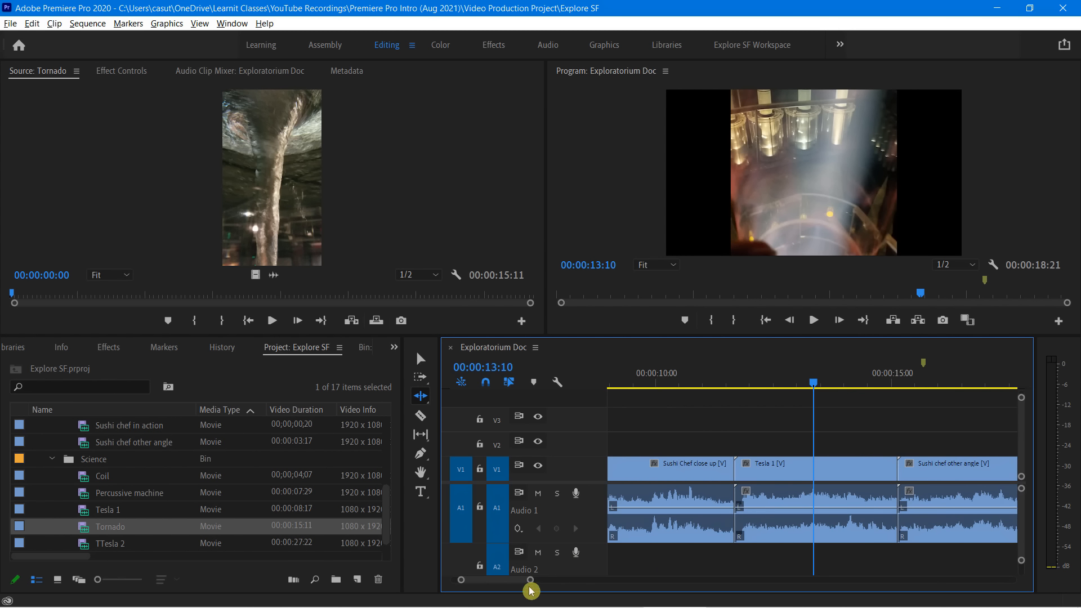
{"action": "left_click_drag", "start_coordinate": [518, 589], "coordinate": [511, 587]}
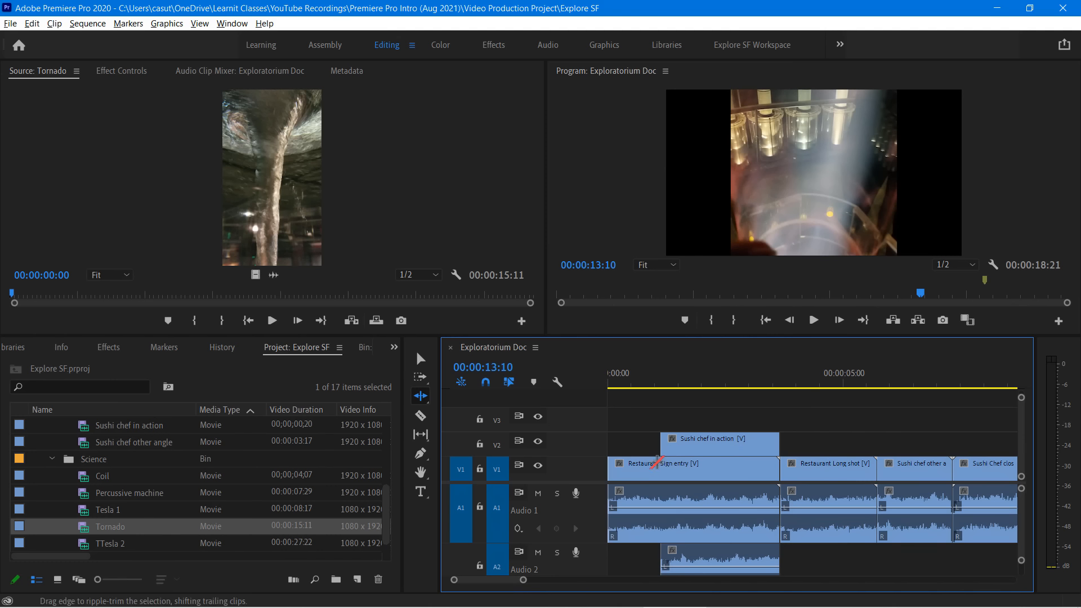
{"action": "left_click", "coordinate": [420, 359]}
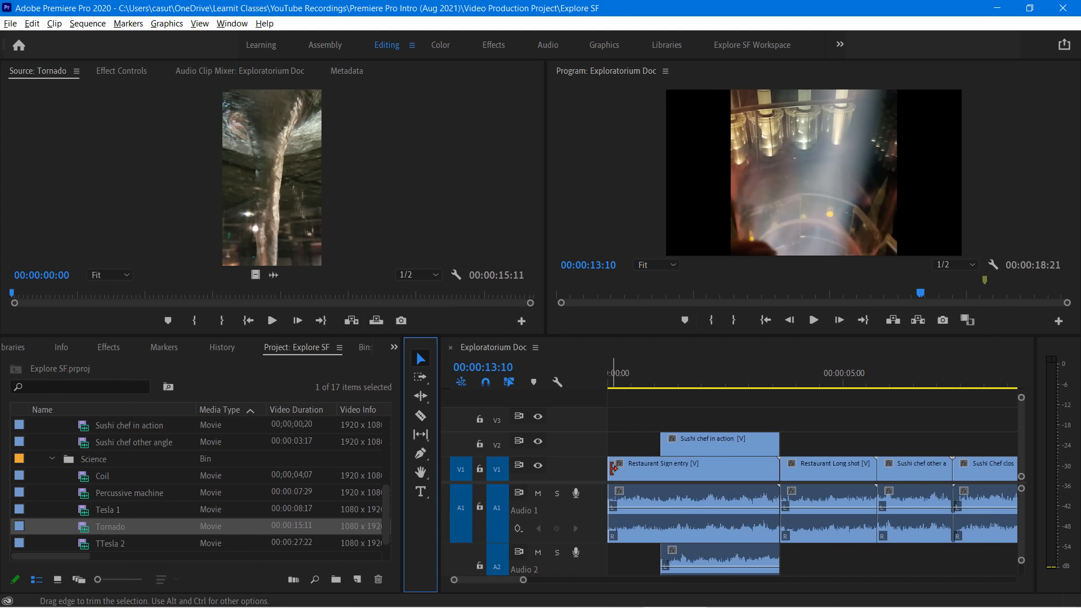
{"action": "key", "text": "ctrl"}
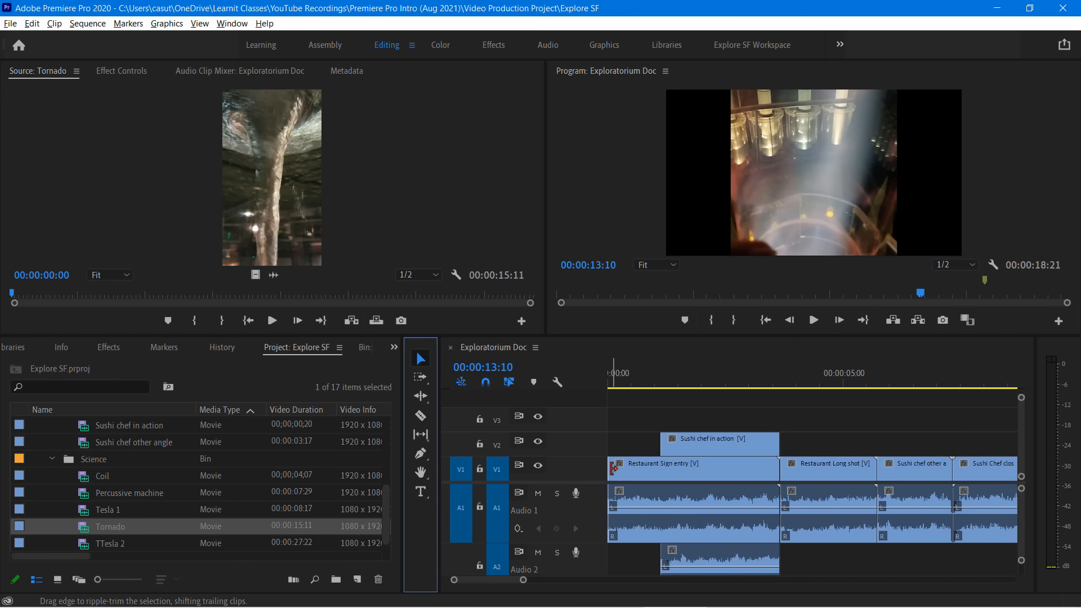
{"action": "left_click_drag", "start_coordinate": [614, 467], "coordinate": [629, 470]}
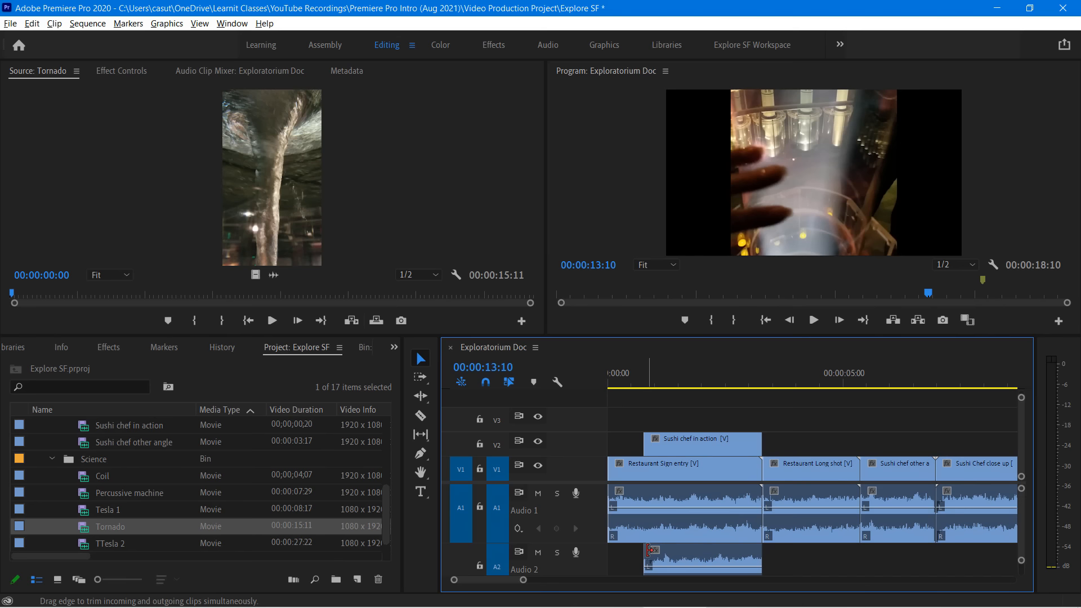
{"action": "key", "text": "ctrl+z"}
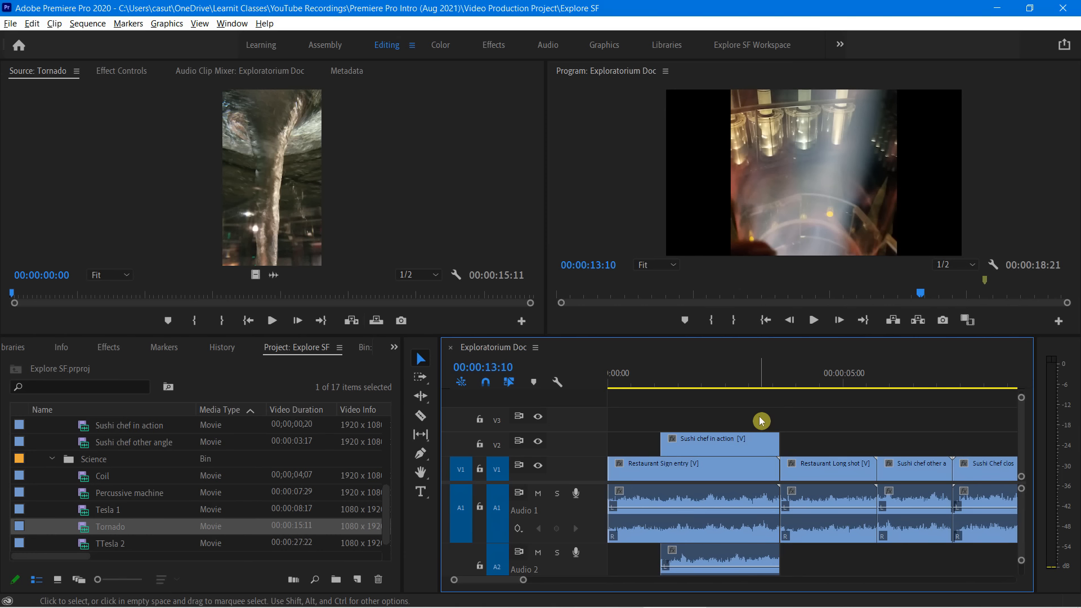
Insert the Tornado source clip into the sequence at 00:00:13:08, splitting Tesla 1, and move the playhead to 00:00:19:24
{"action": "key", "text": "minus"}
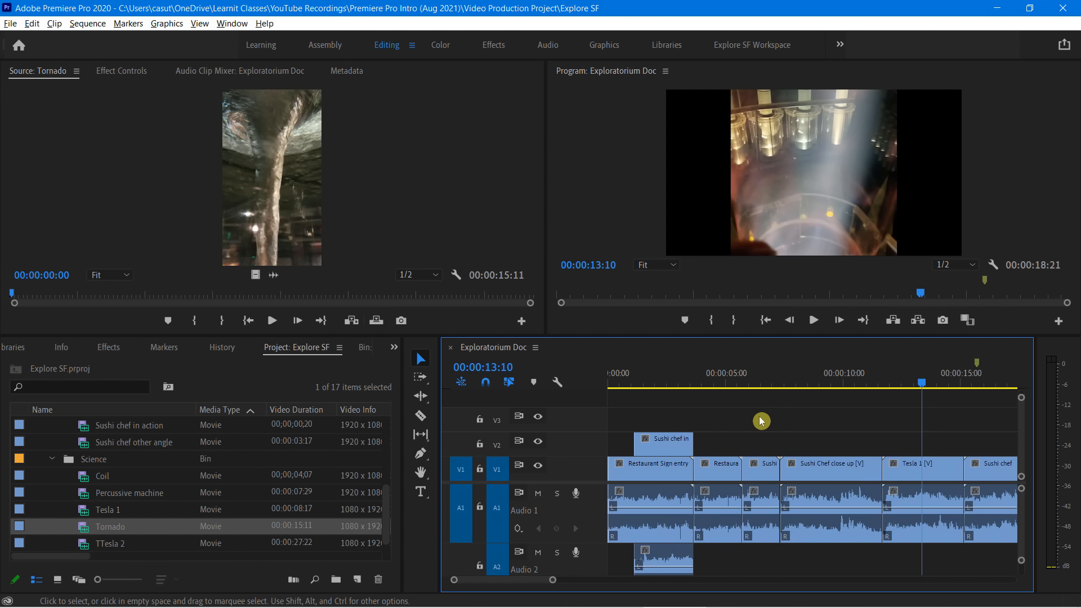
{"action": "key", "text": "minus"}
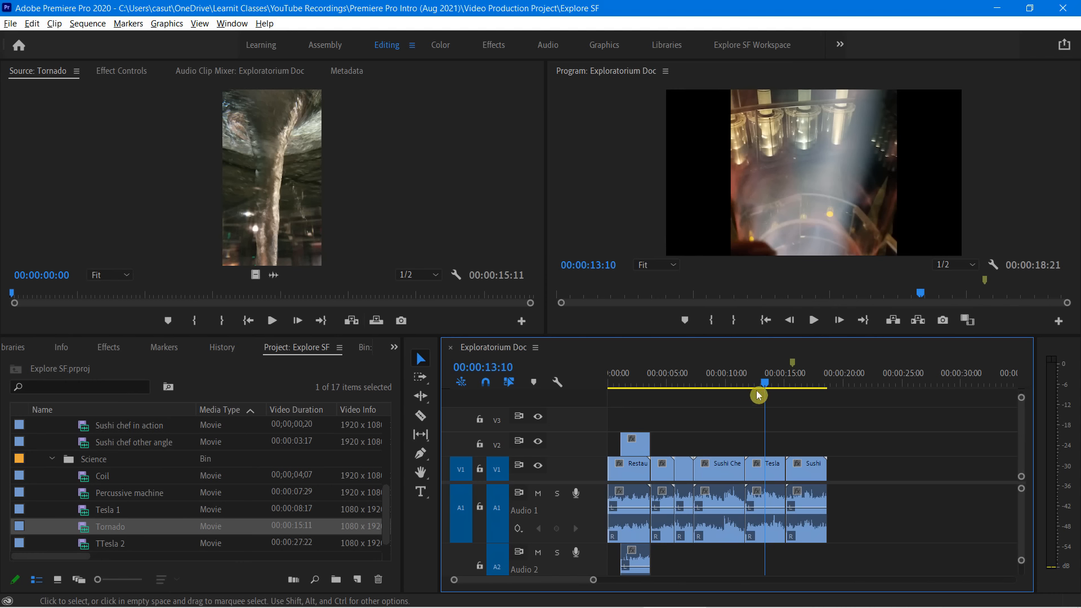
{"action": "left_click_drag", "start_coordinate": [764, 389], "coordinate": [763, 384]}
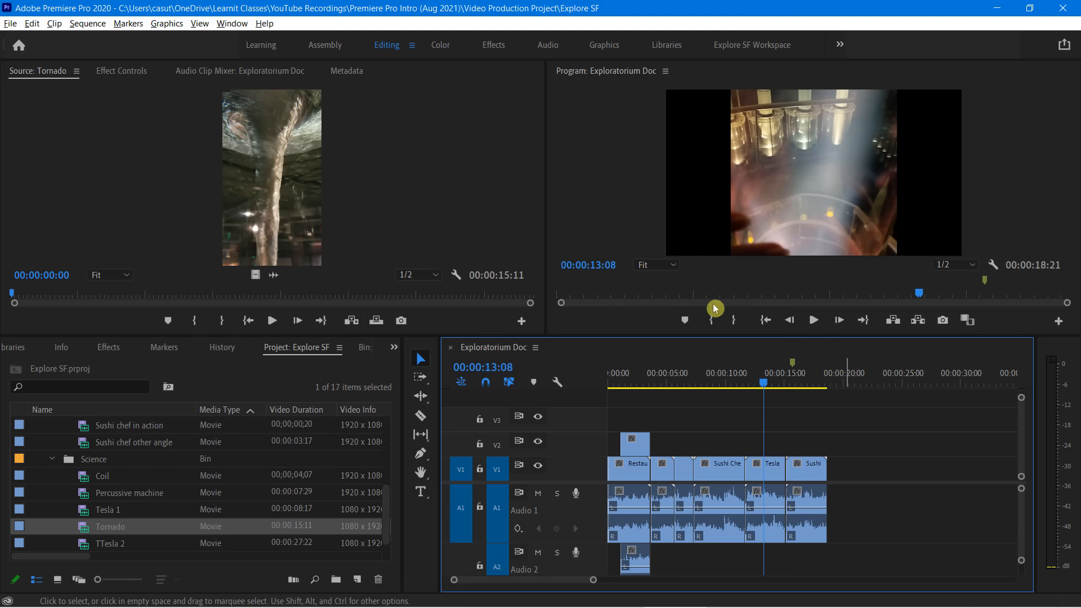
{"action": "left_click", "coordinate": [86, 528]}
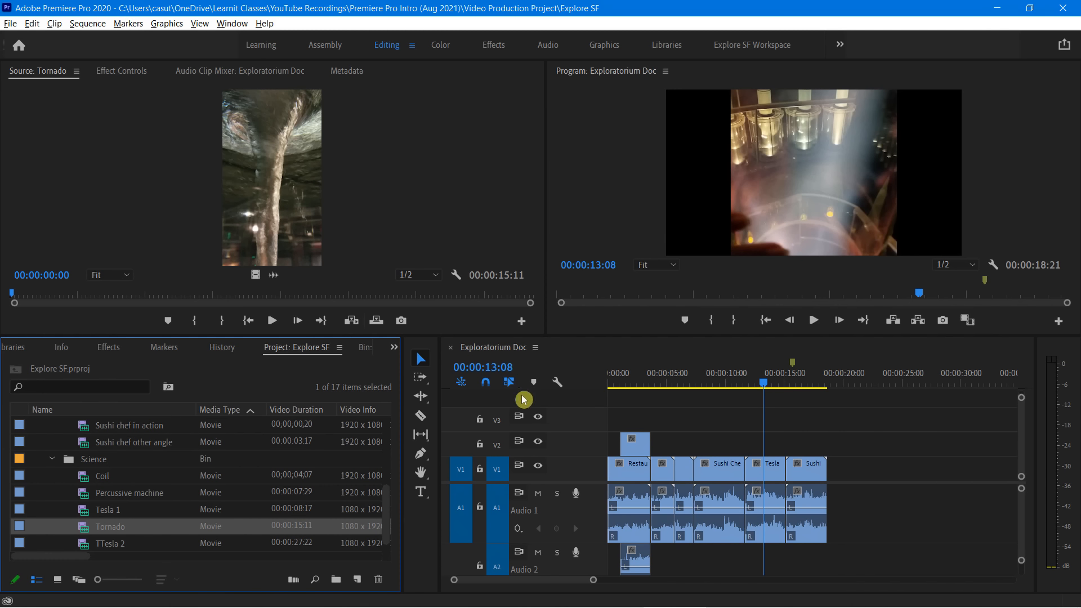
{"action": "left_click", "coordinate": [350, 322]}
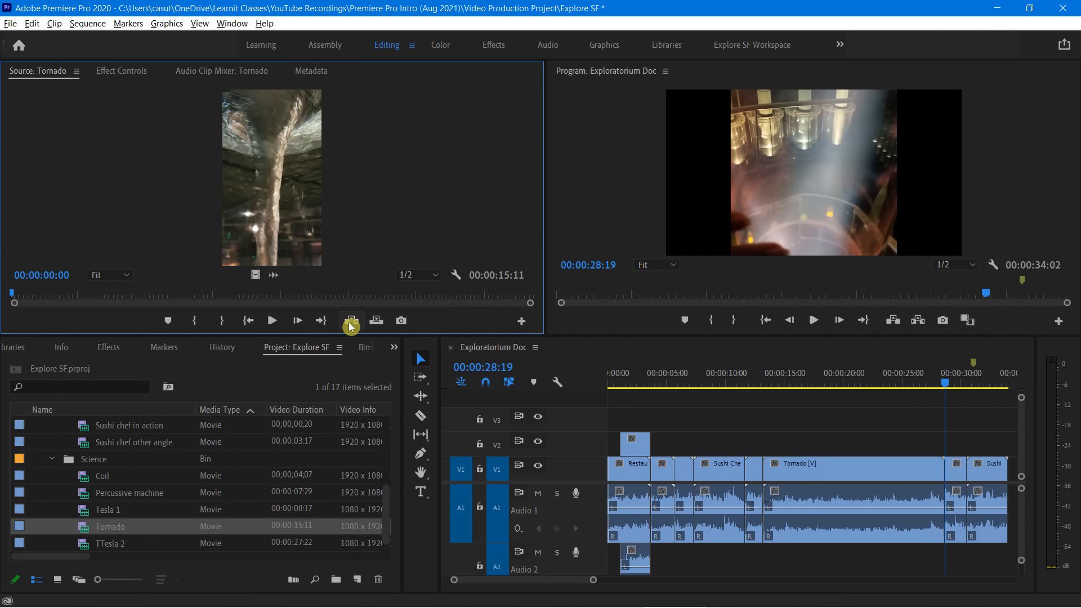
{"action": "left_click_drag", "start_coordinate": [944, 381], "coordinate": [851, 479]}
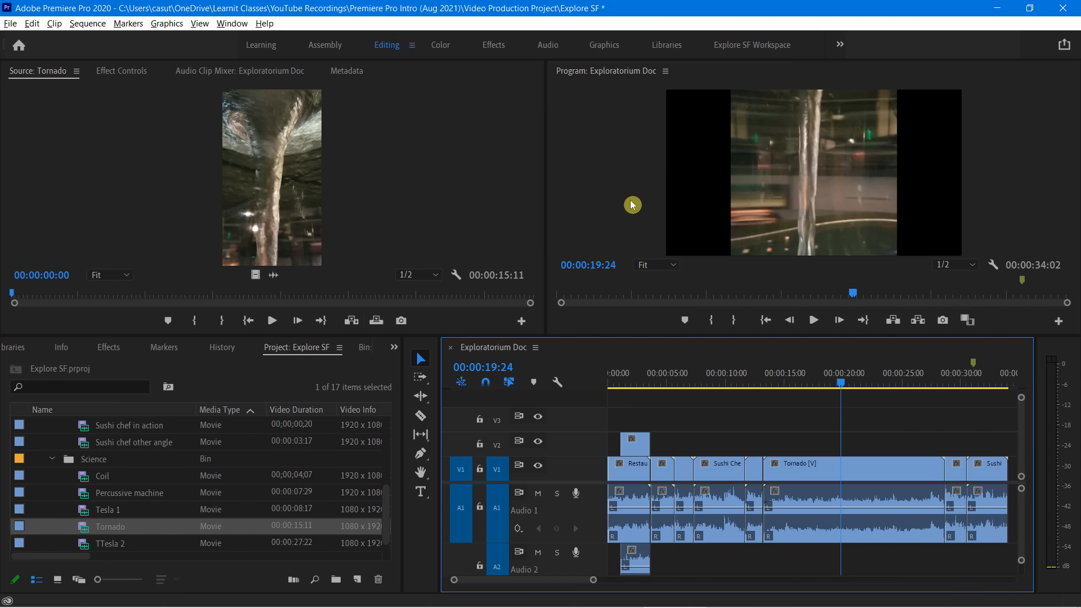
Ripple-trim about four seconds off the Tornado clip's end and about 1.4 seconds off its start, and undo both trims
{"action": "left_click", "coordinate": [427, 399]}
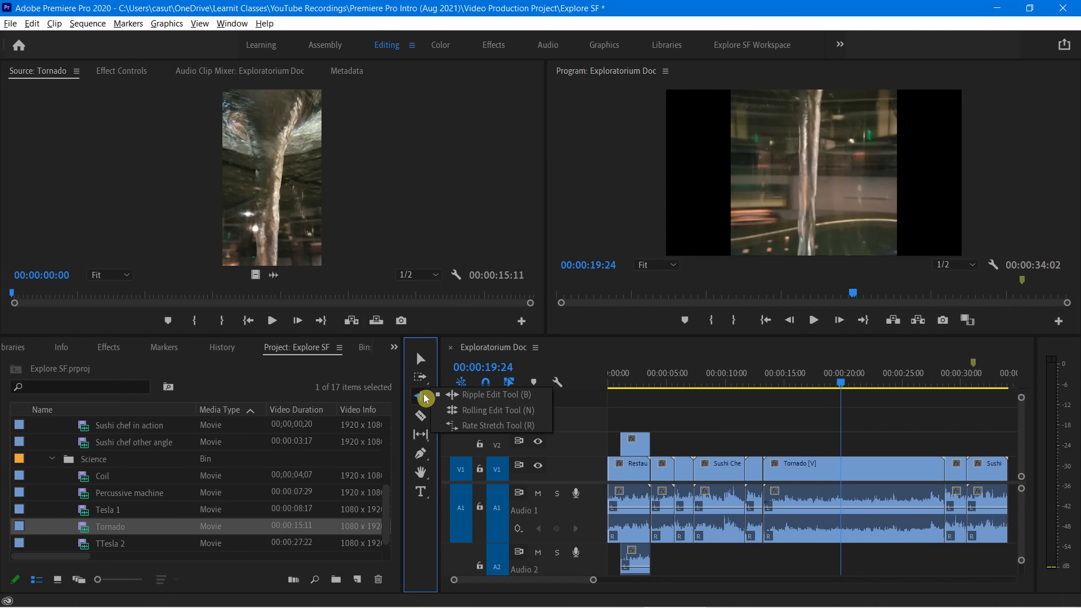
{"action": "left_click", "coordinate": [508, 401]}
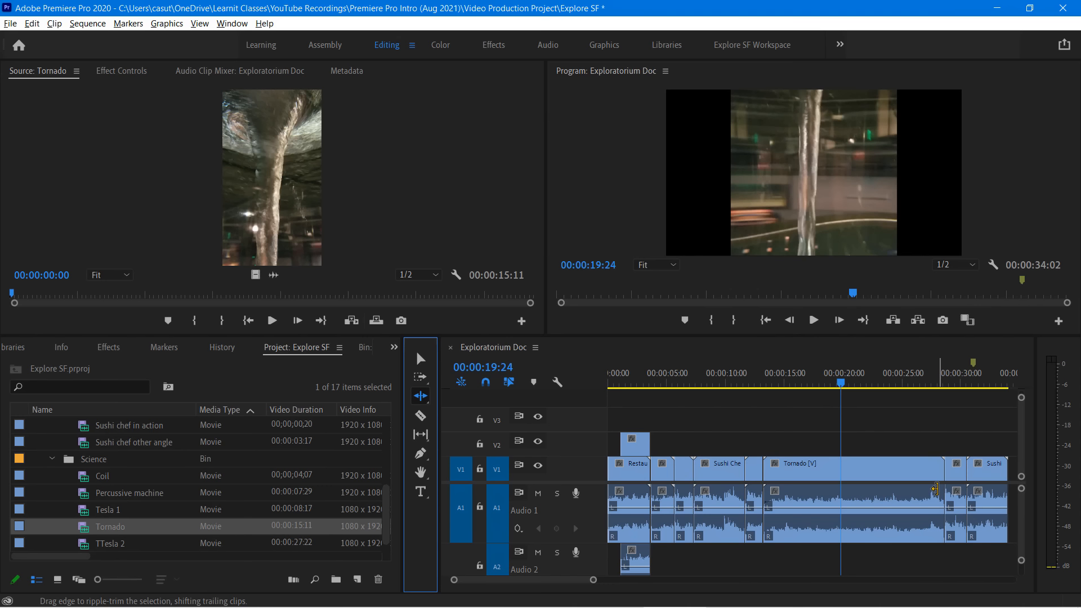
{"action": "left_click", "coordinate": [909, 474]}
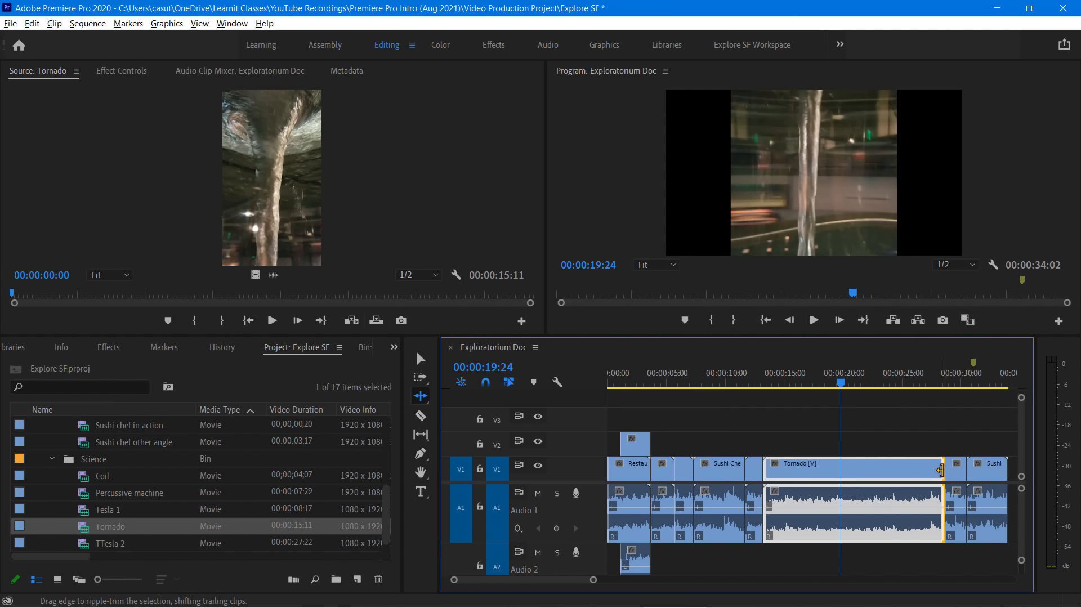
{"action": "left_click_drag", "start_coordinate": [938, 470], "coordinate": [895, 477]}
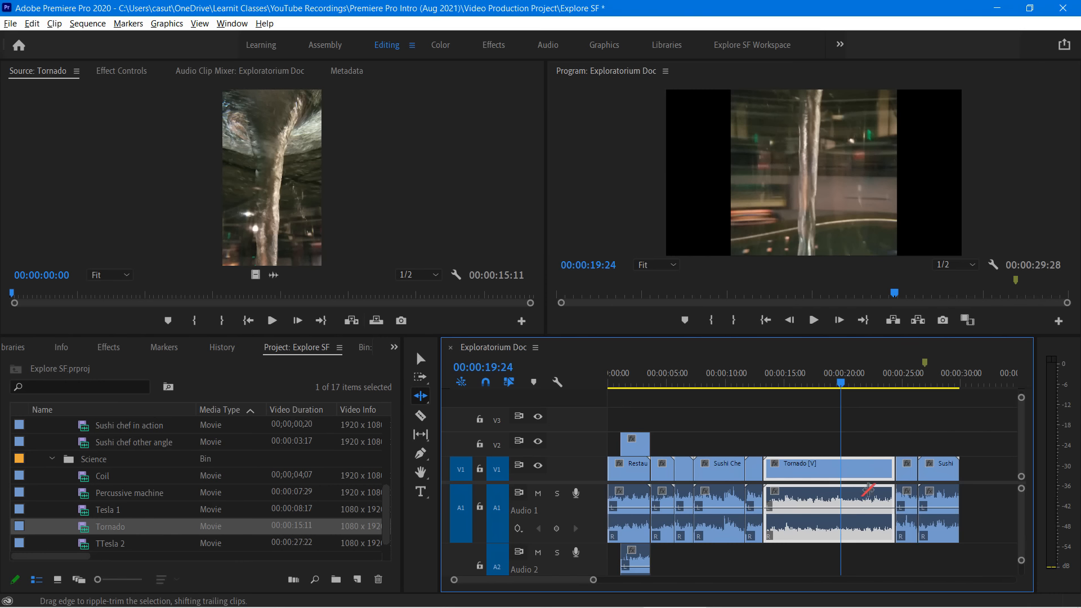
{"action": "left_click_drag", "start_coordinate": [767, 469], "coordinate": [792, 483]}
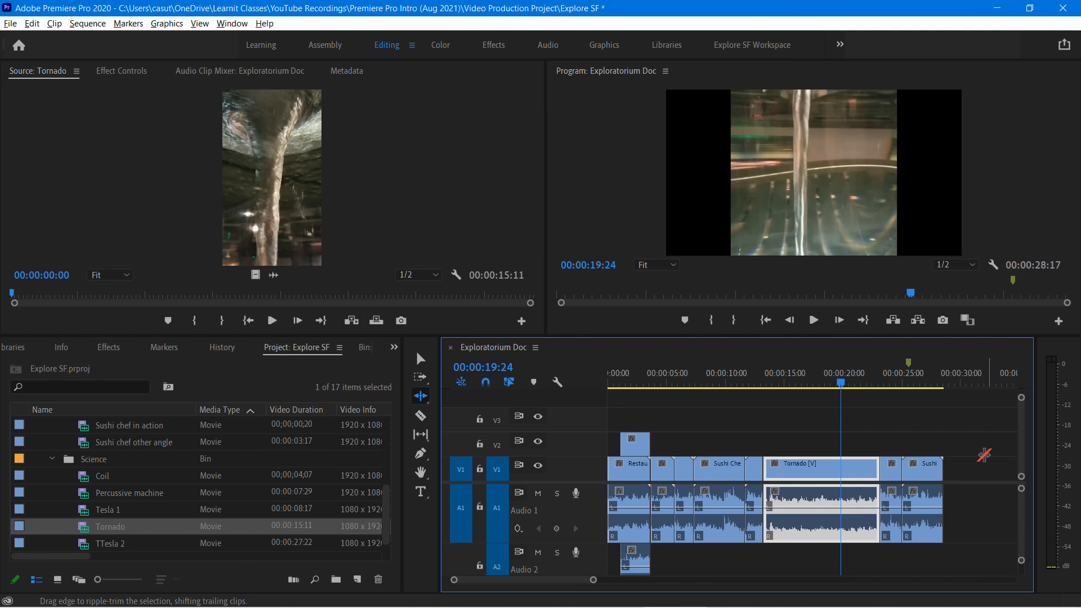
{"action": "key", "text": "ctrl+z"}
{"action": "key", "text": "ctrl+z"}
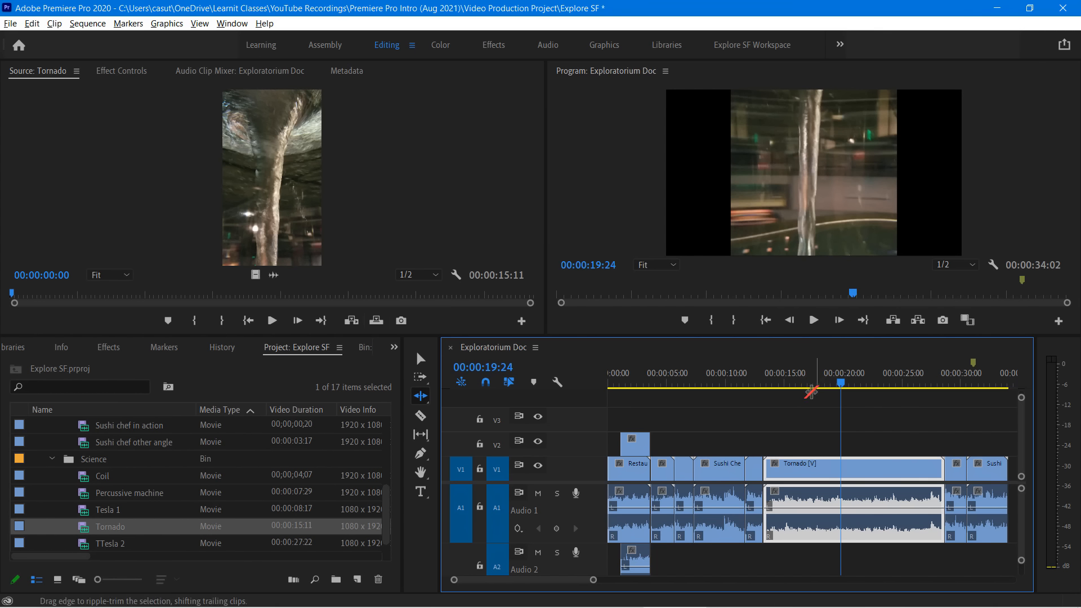
Roll the edit point between Tornado and the following Tesla 1 clip back to about 00:00:27:00 with the Rolling Edit tool
{"action": "key", "text": "n"}
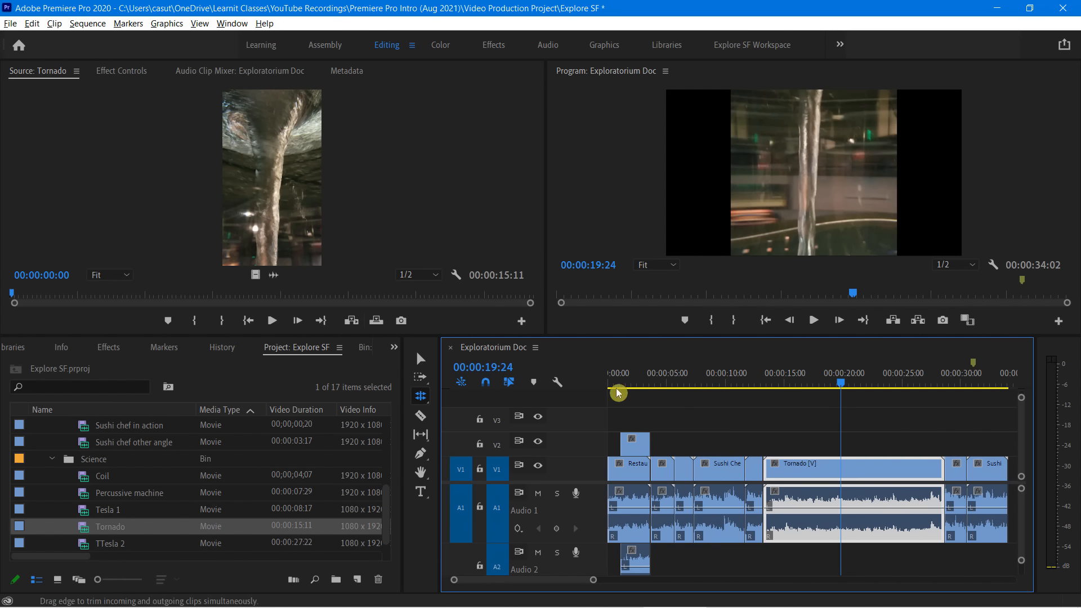
{"action": "left_click", "coordinate": [427, 400]}
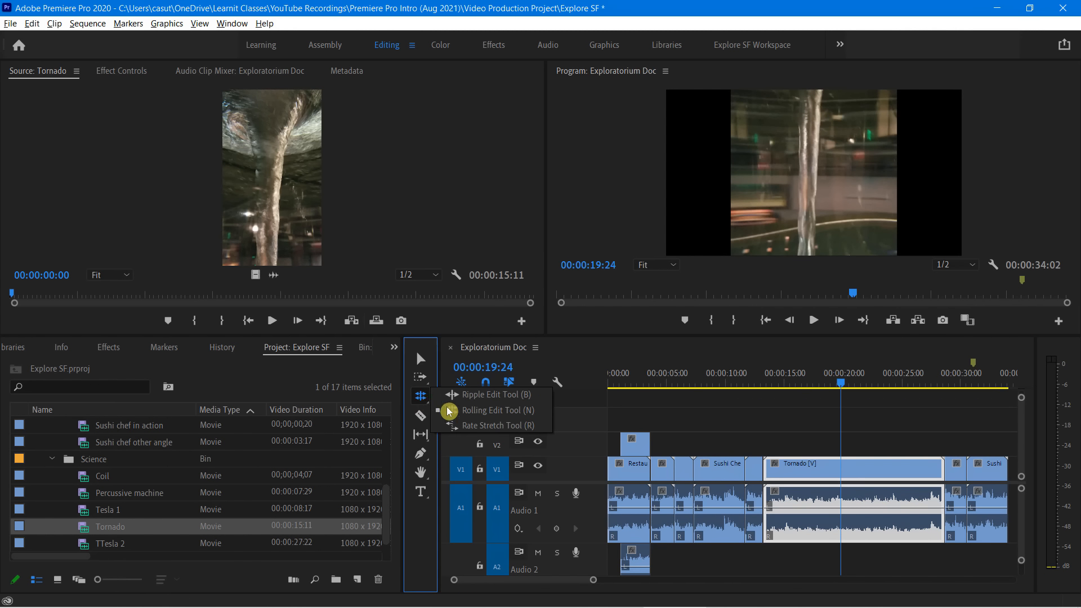
{"action": "left_click", "coordinate": [493, 413]}
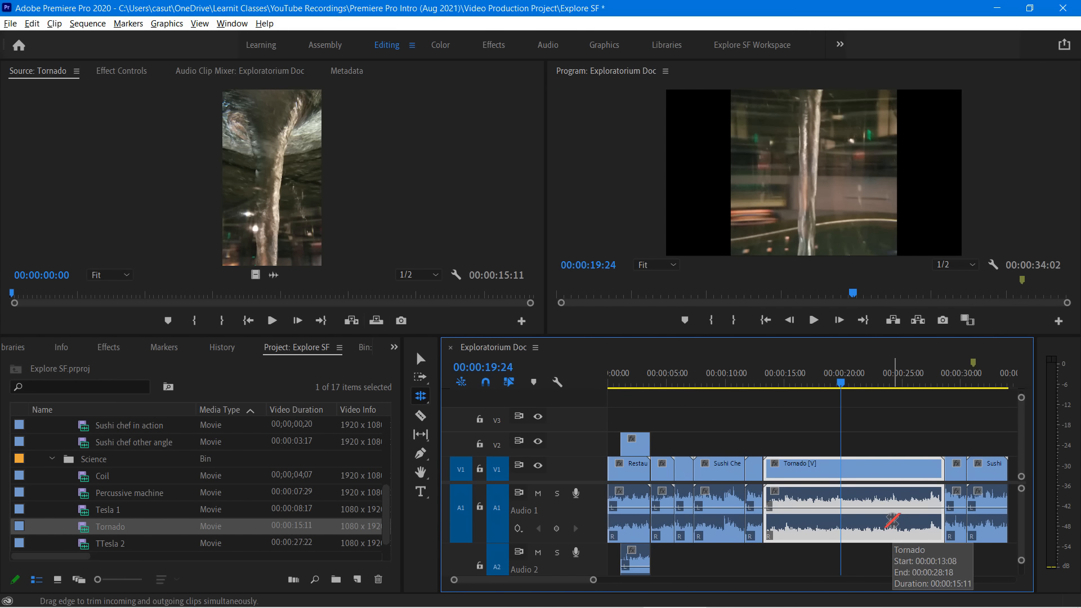
{"action": "left_click", "coordinate": [942, 472]}
{"action": "left_click_drag", "start_coordinate": [941, 473], "coordinate": [901, 479]}
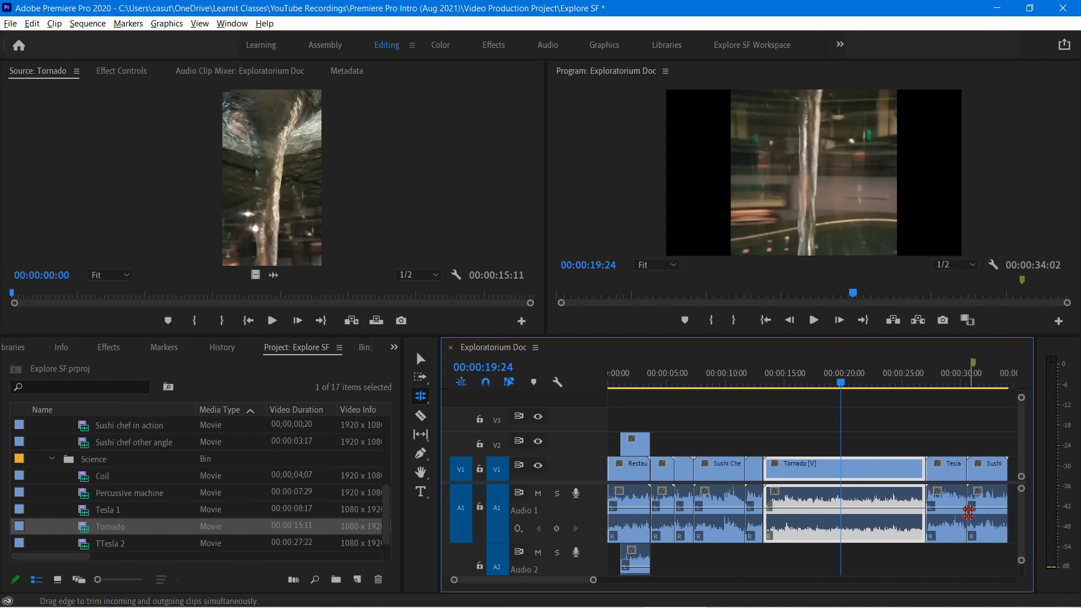
Roll the edit point between the preceding Tesla 1 clip and Tornado forward to about 00:00:15:00
{"action": "left_click", "coordinate": [1028, 281]}
{"action": "mouse_move", "coordinate": [926, 466]}
{"action": "left_mouse_down"}
{"action": "mouse_move", "coordinate": [912, 466]}
{"action": "mouse_move", "coordinate": [937, 465]}
{"action": "mouse_move", "coordinate": [925, 466]}
{"action": "left_mouse_up"}
{"action": "left_click_drag", "start_coordinate": [764, 465], "coordinate": [805, 470]}
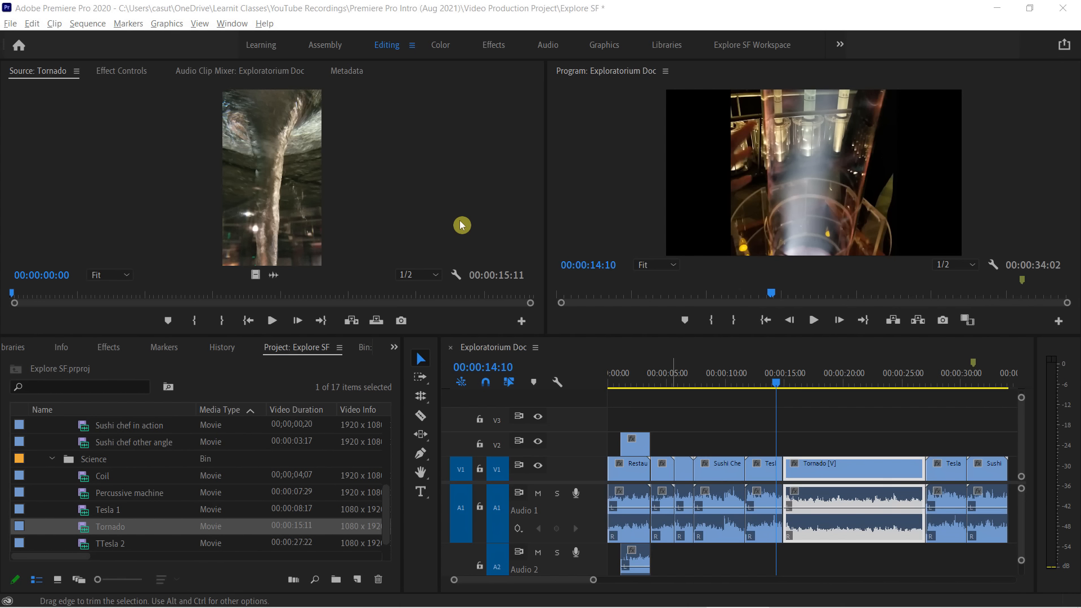
Move the playhead to 00:00:16:13 and slip the Tornado clip's footage with the Slip tool, keeping its place in the sequence
{"action": "left_click", "coordinate": [413, 353]}
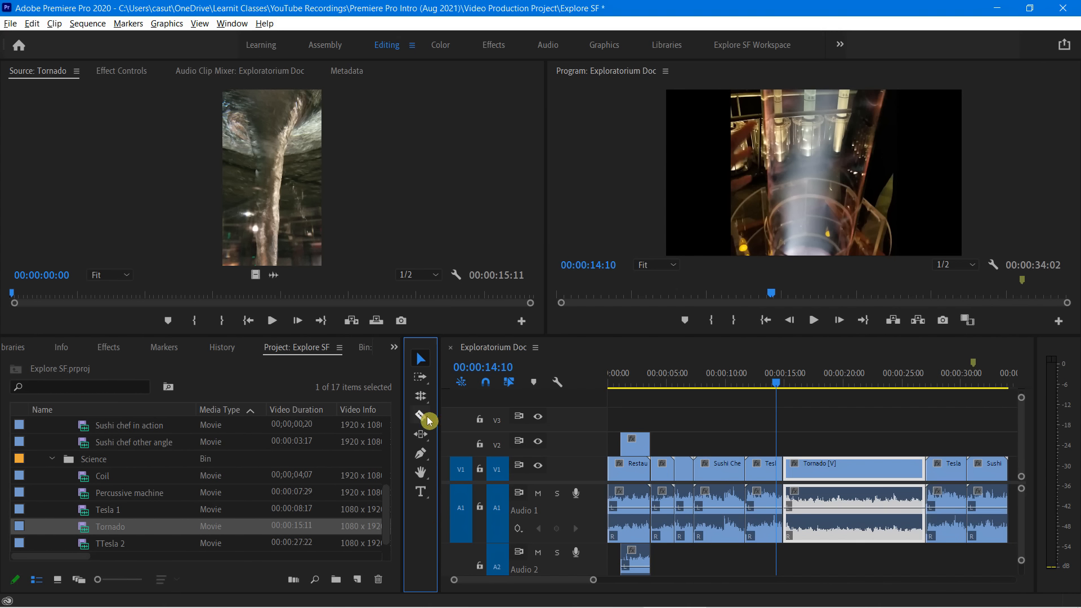
{"action": "left_click", "coordinate": [424, 435]}
{"action": "left_click", "coordinate": [424, 437]}
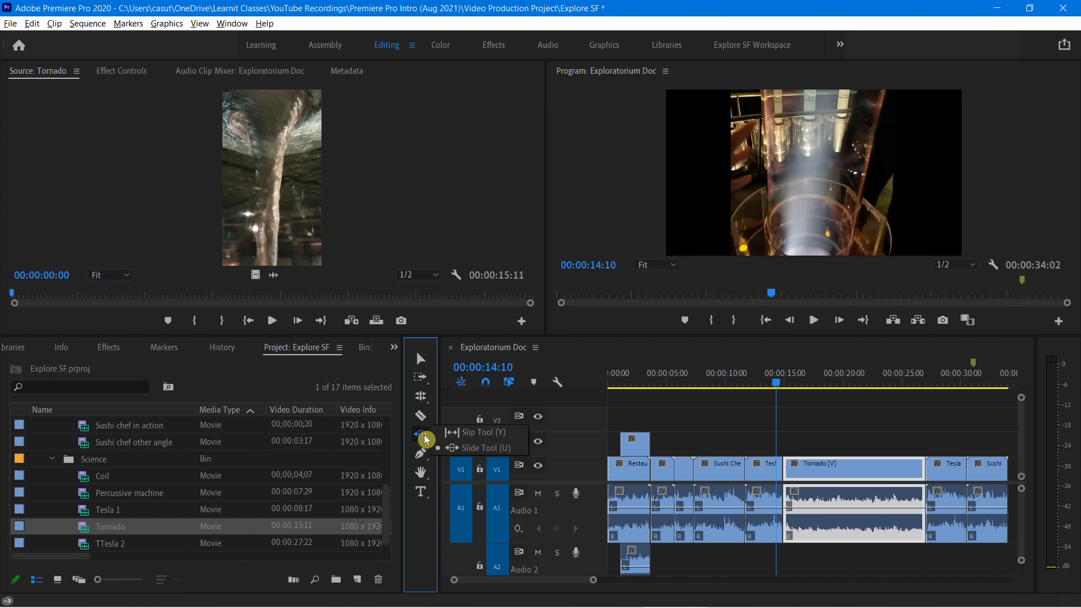
{"action": "left_click", "coordinate": [467, 438]}
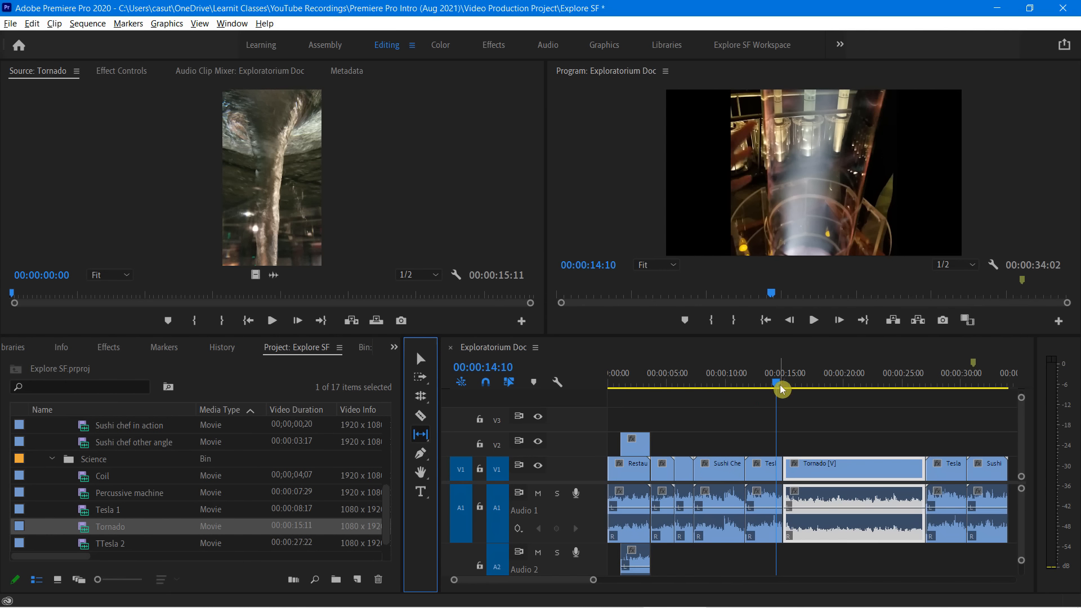
{"action": "left_click_drag", "start_coordinate": [775, 385], "coordinate": [801, 406]}
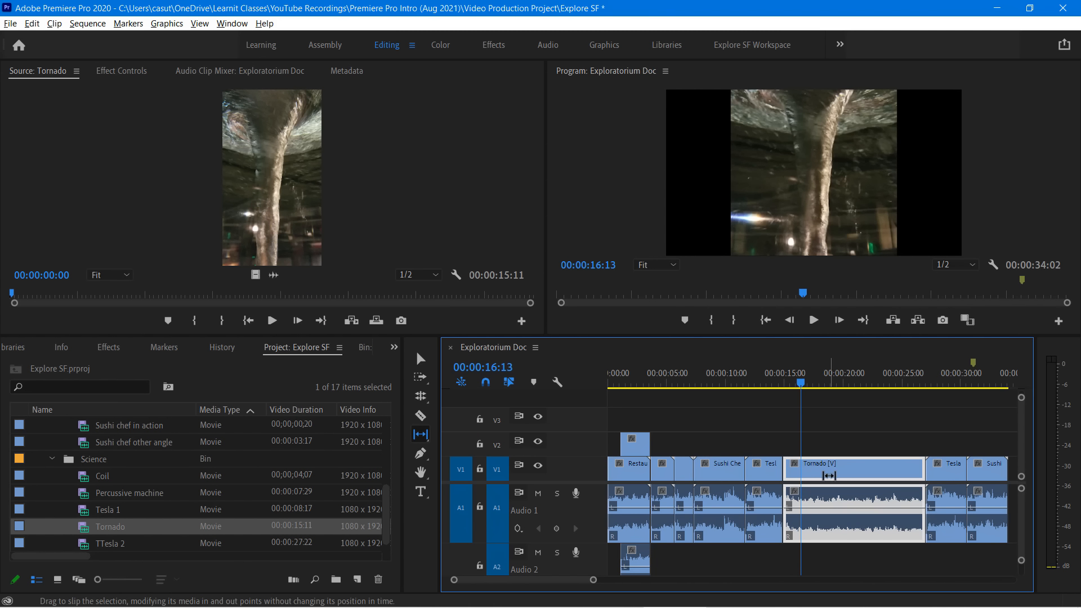
{"action": "left_click", "coordinate": [421, 439]}
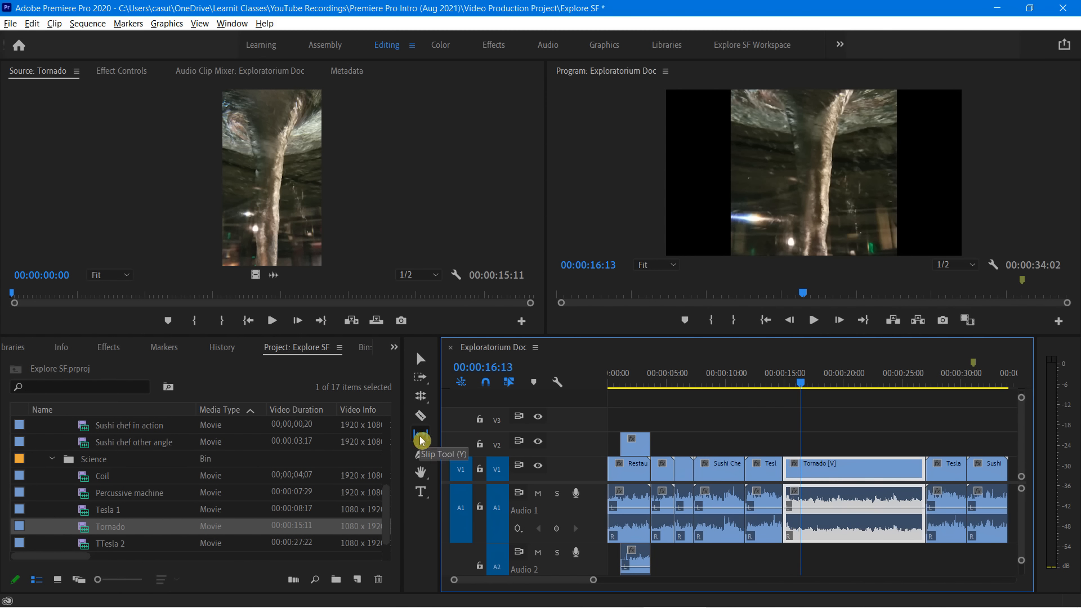
{"action": "left_click", "coordinate": [489, 436]}
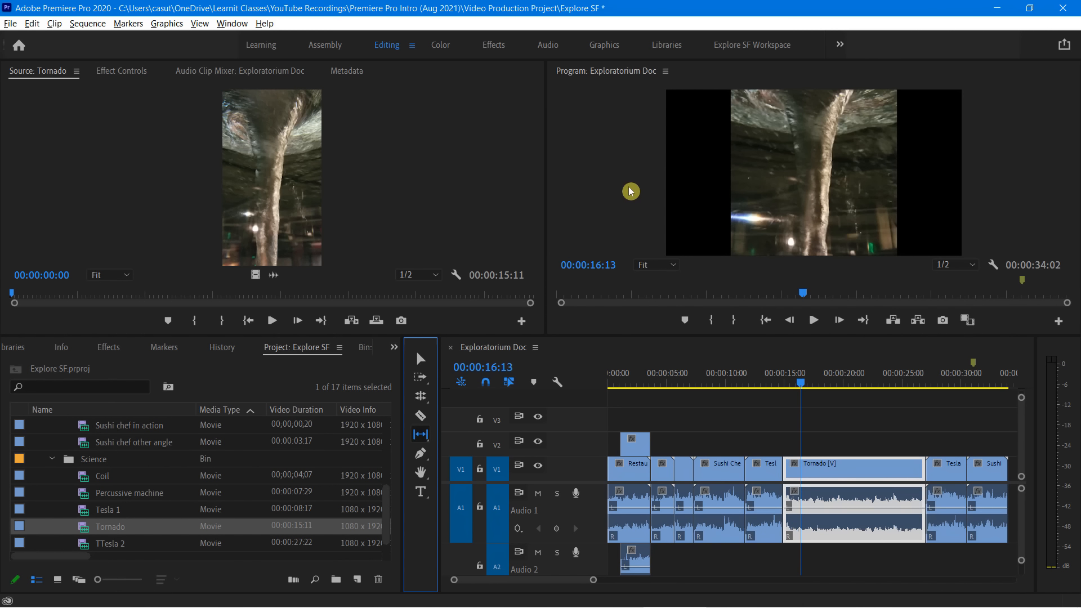
{"action": "left_click", "coordinate": [630, 191]}
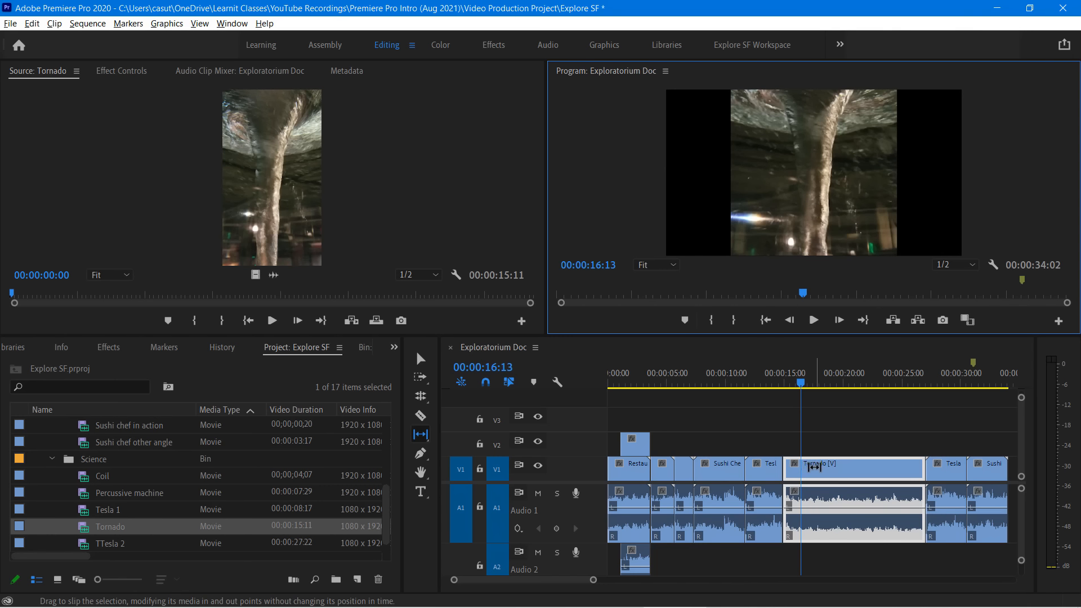
{"action": "mouse_move", "coordinate": [819, 466]}
{"action": "left_mouse_down"}
{"action": "mouse_move", "coordinate": [870, 472]}
{"action": "mouse_move", "coordinate": [806, 474]}
{"action": "left_mouse_up"}
{"action": "left_click_drag", "start_coordinate": [804, 474], "coordinate": [868, 468]}
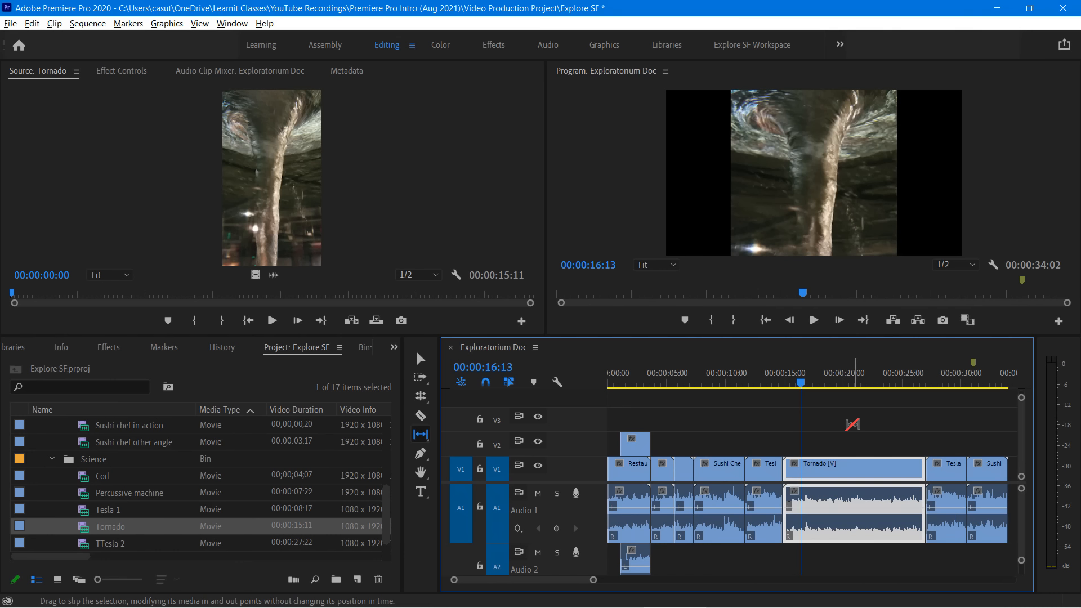
Preview the slipped Tornado clip from just before its start, slip its footage again, and replay it to 00:00:26:08
{"action": "left_click", "coordinate": [799, 385]}
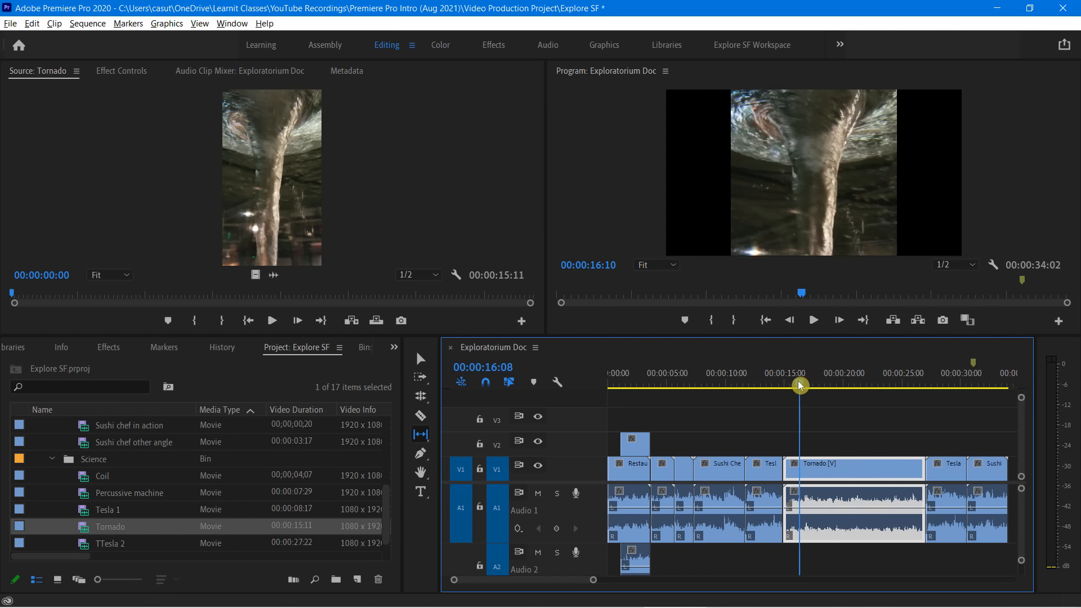
{"action": "left_click_drag", "start_coordinate": [799, 385], "coordinate": [770, 388]}
{"action": "key", "text": "space"}
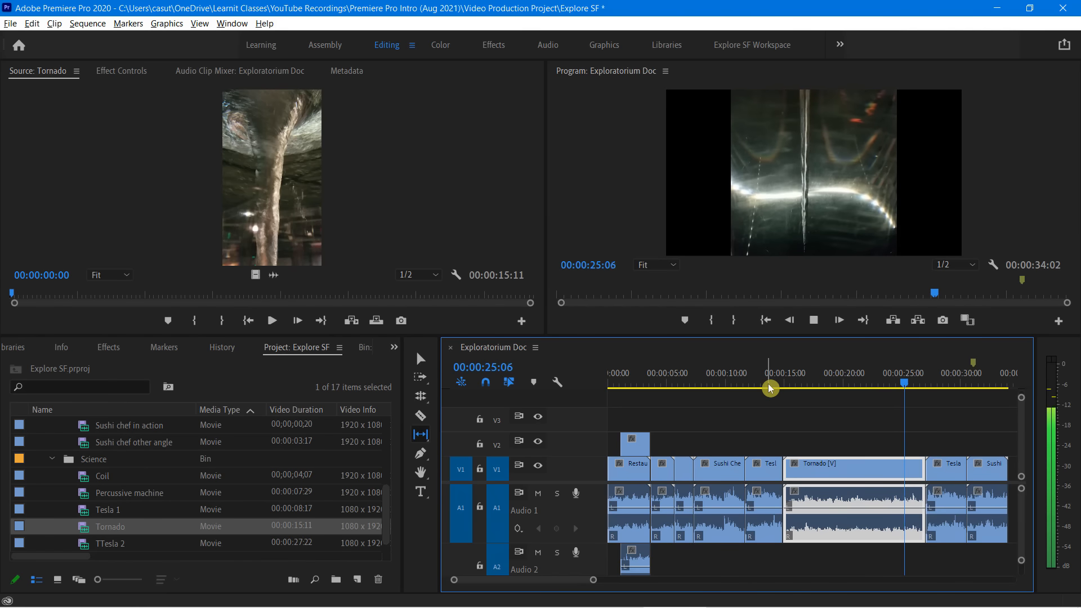
{"action": "key", "text": "space"}
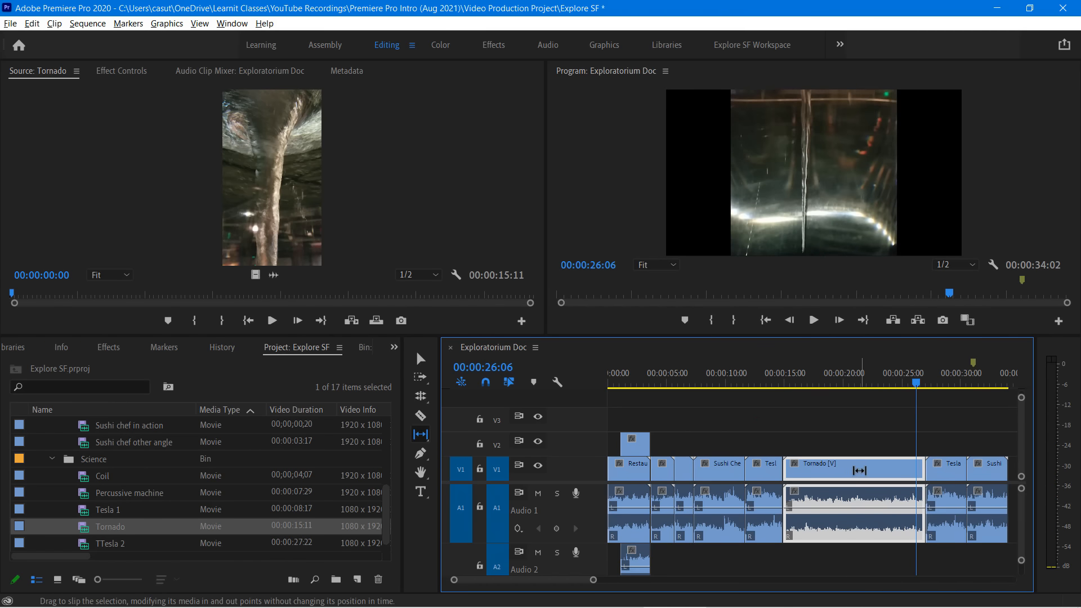
{"action": "left_click_drag", "start_coordinate": [860, 470], "coordinate": [838, 466]}
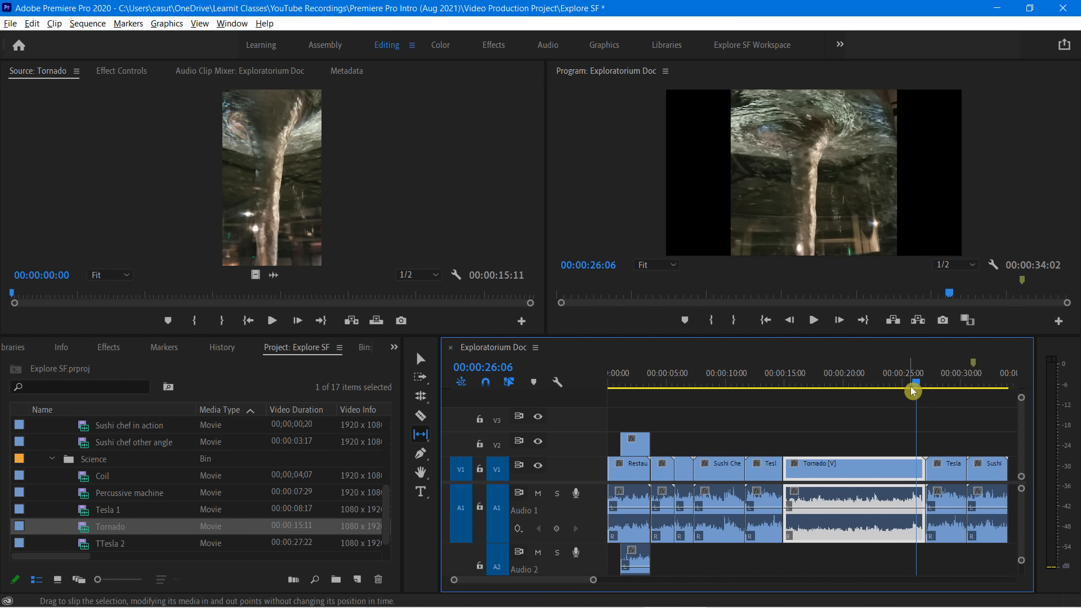
{"action": "left_click_drag", "start_coordinate": [917, 387], "coordinate": [780, 390]}
{"action": "key", "text": "space"}
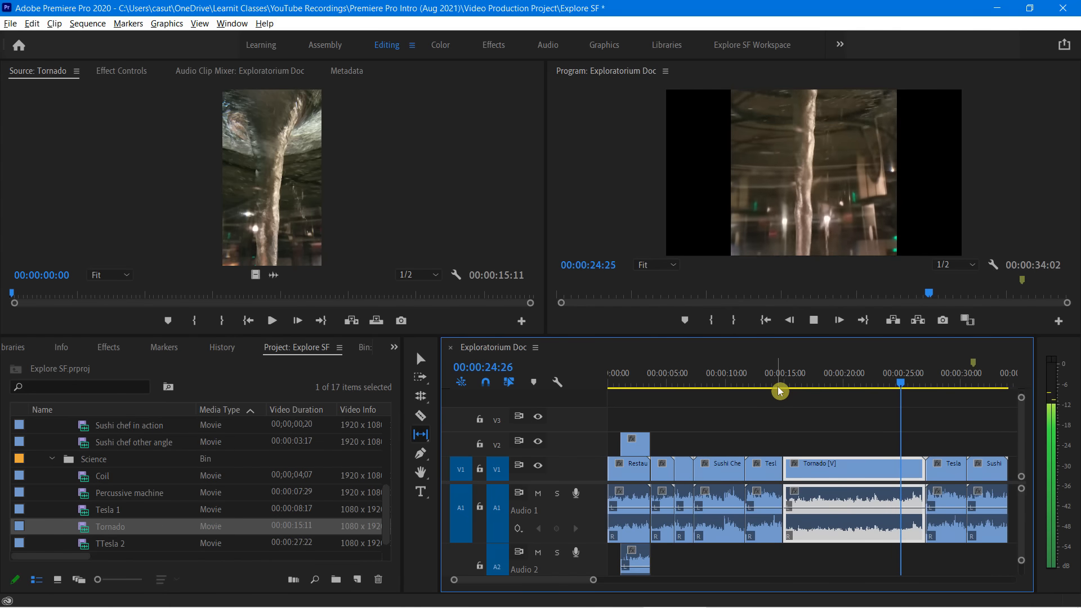
{"action": "key", "text": "space"}
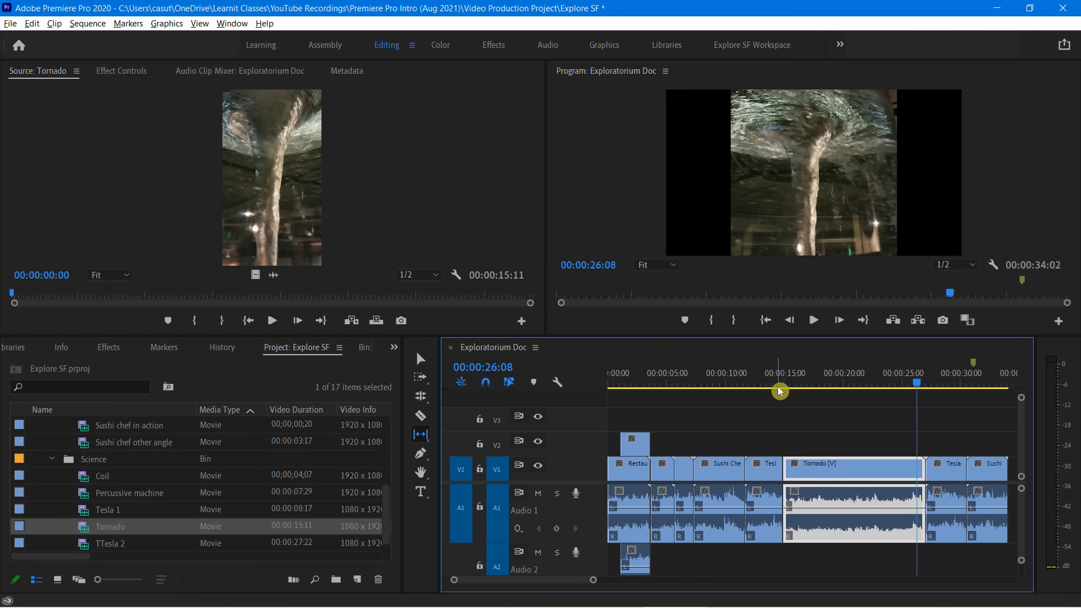
Slide the Tornado clip about 3.4 seconds later with the Slide tool, and slide it back to start at about 00:00:15:00
{"action": "left_click", "coordinate": [421, 437]}
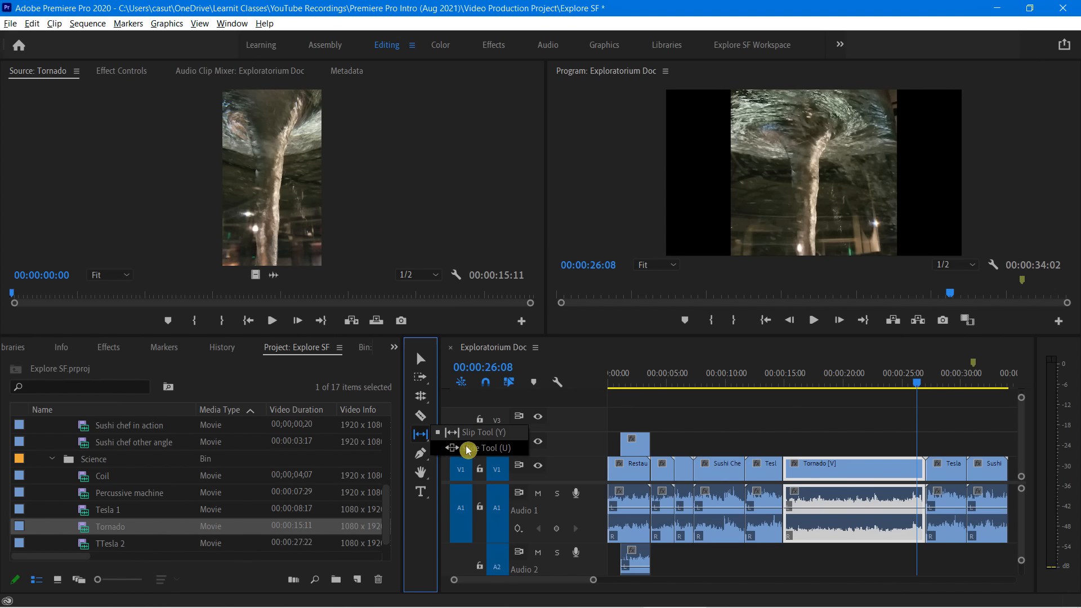
{"action": "left_click", "coordinate": [467, 448]}
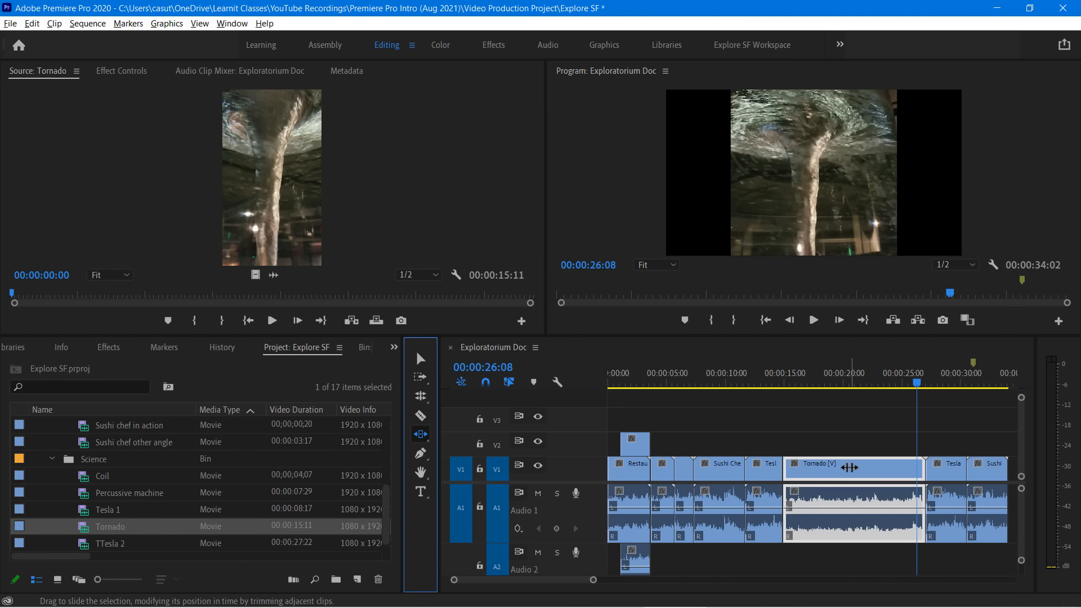
{"action": "left_click_drag", "start_coordinate": [848, 468], "coordinate": [895, 479]}
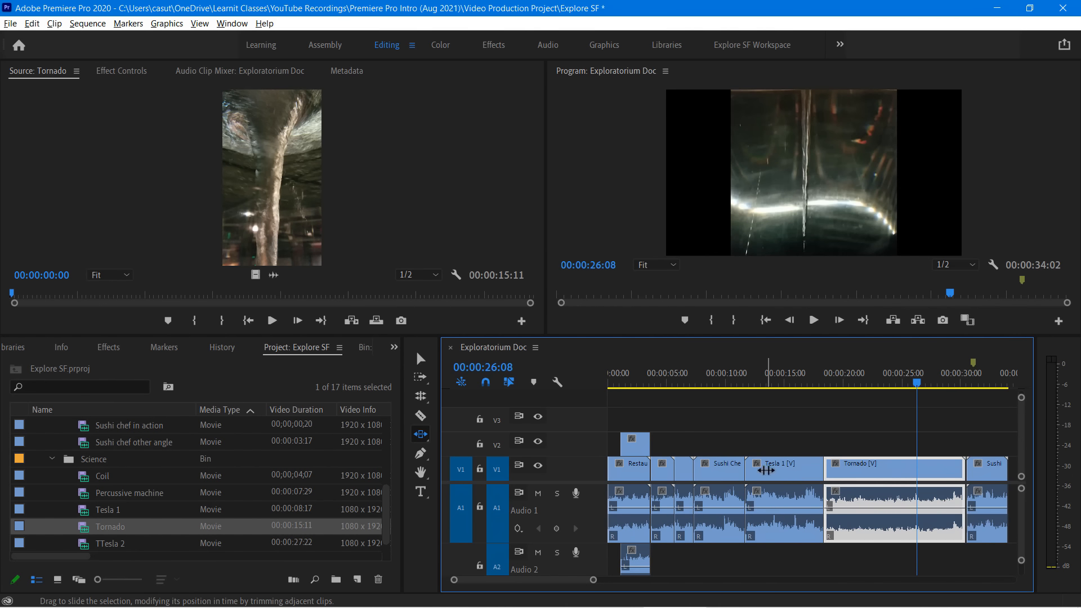
{"action": "left_click_drag", "start_coordinate": [877, 472], "coordinate": [802, 474]}
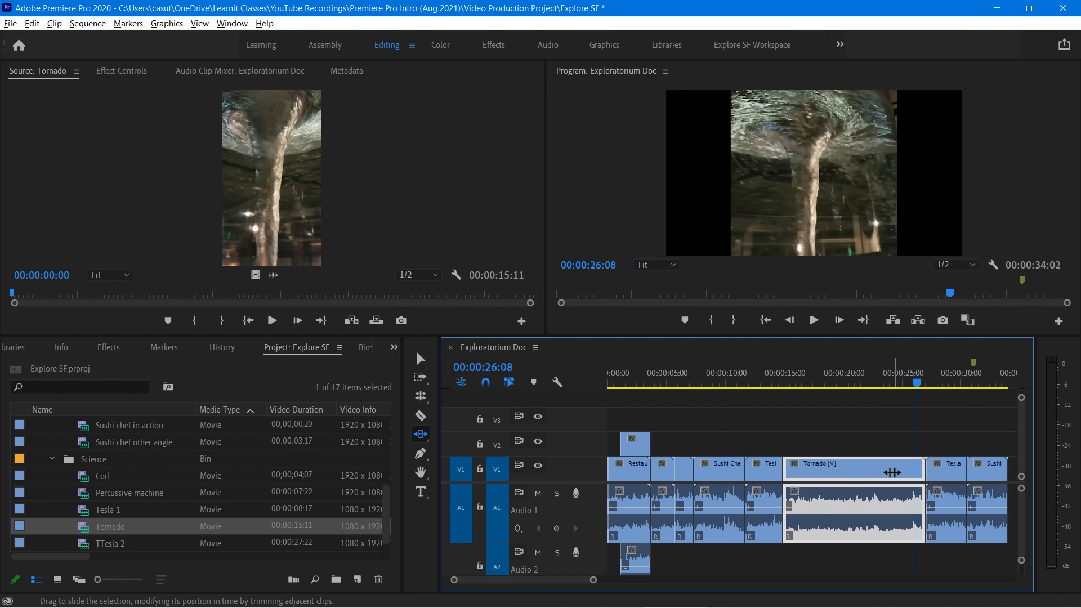
Slide the Tesla 1 clip preceding Tornado about 3.4 seconds later, and try to slide the Sushi Chef close up clip
{"action": "left_click", "coordinate": [761, 472]}
{"action": "left_click_drag", "start_coordinate": [761, 471], "coordinate": [802, 474]}
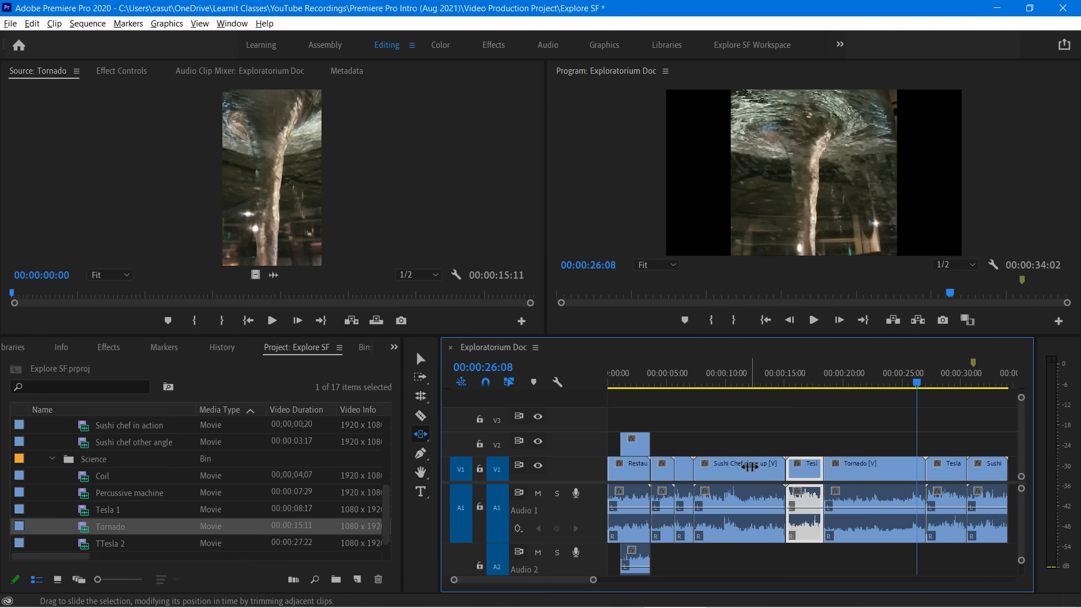
{"action": "left_click", "coordinate": [749, 467]}
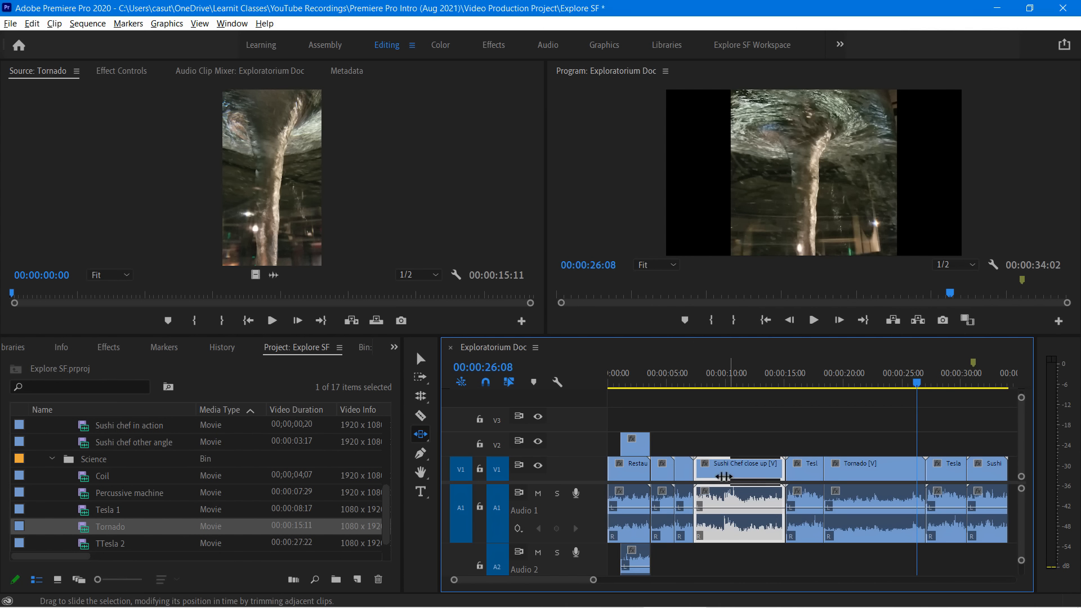
{"action": "left_click_drag", "start_coordinate": [723, 476], "coordinate": [878, 470]}
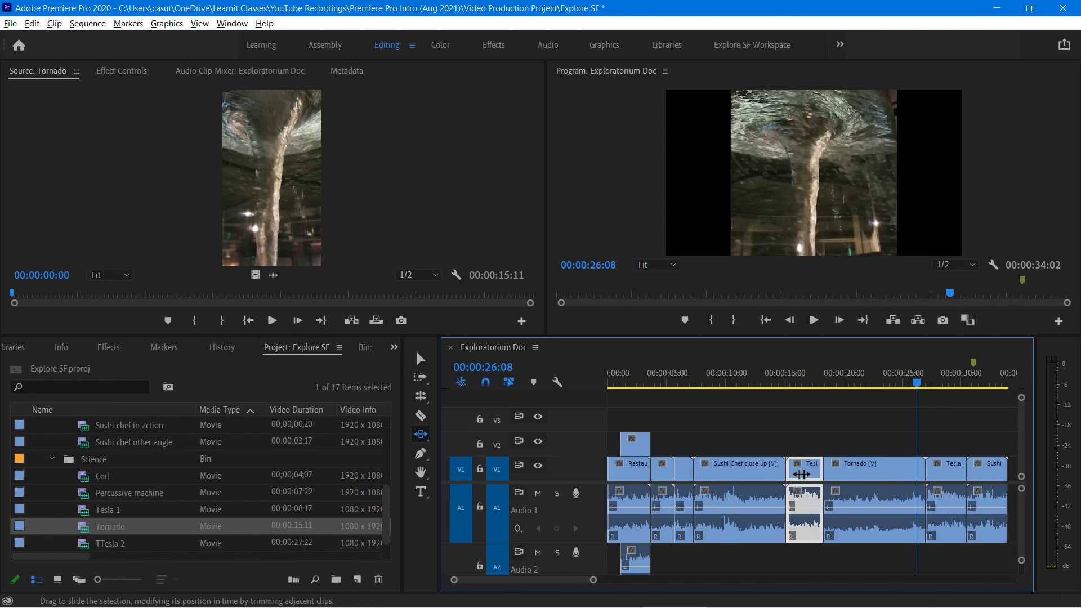
Slide the Tesla 1 clip before Tornado about 6.8 seconds earlier, and try sliding the opening restaurant clip and Tornado
{"action": "left_click_drag", "start_coordinate": [801, 474], "coordinate": [735, 474]}
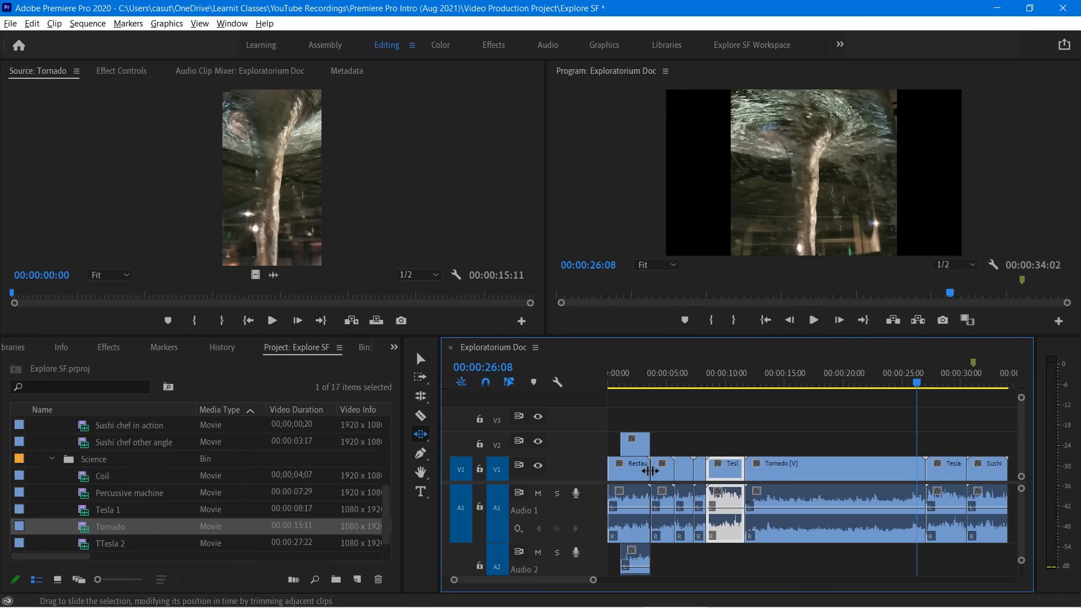
{"action": "mouse_move", "coordinate": [635, 472]}
{"action": "left_mouse_down"}
{"action": "mouse_move", "coordinate": [696, 471]}
{"action": "mouse_move", "coordinate": [632, 474]}
{"action": "left_mouse_up"}
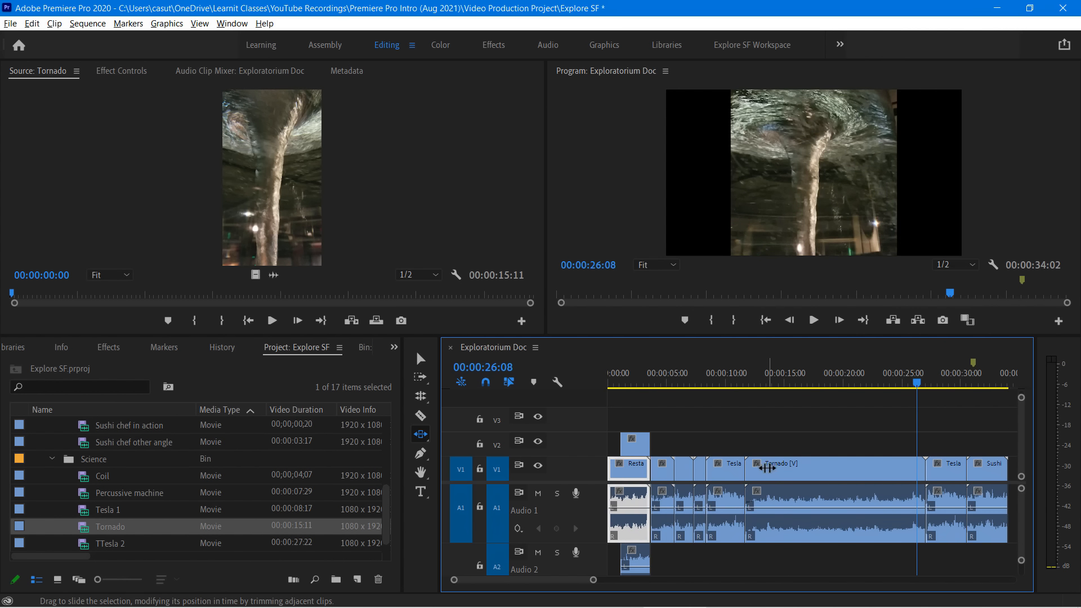
{"action": "left_click_drag", "start_coordinate": [766, 468], "coordinate": [835, 468]}
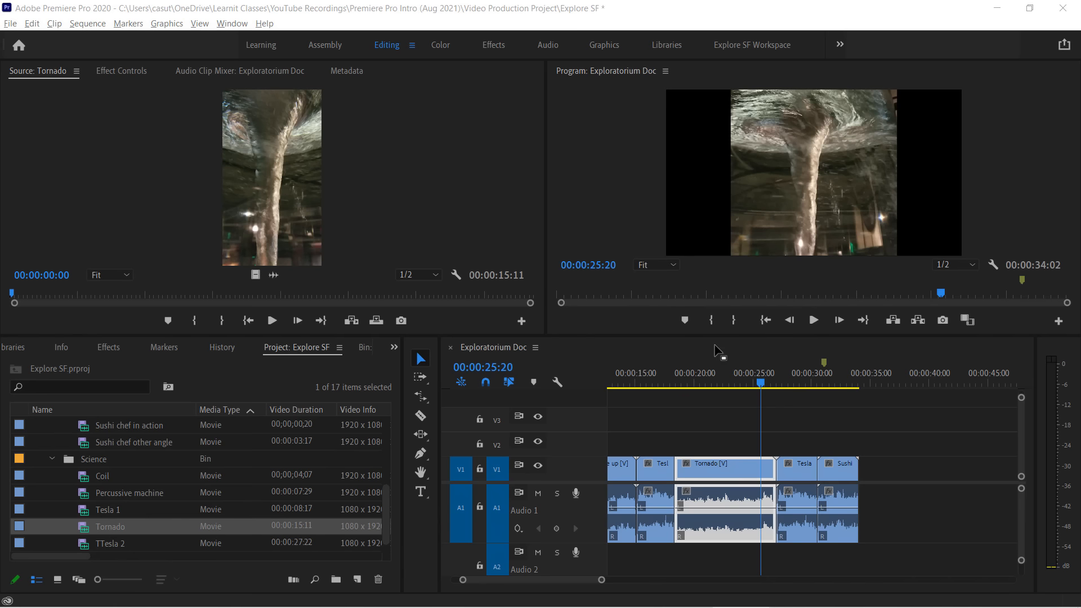
Play back the end of the Tornado clip from 00:00:23:29 and split the clip at 00:00:25:11
{"action": "left_click_drag", "start_coordinate": [763, 385], "coordinate": [740, 384]}
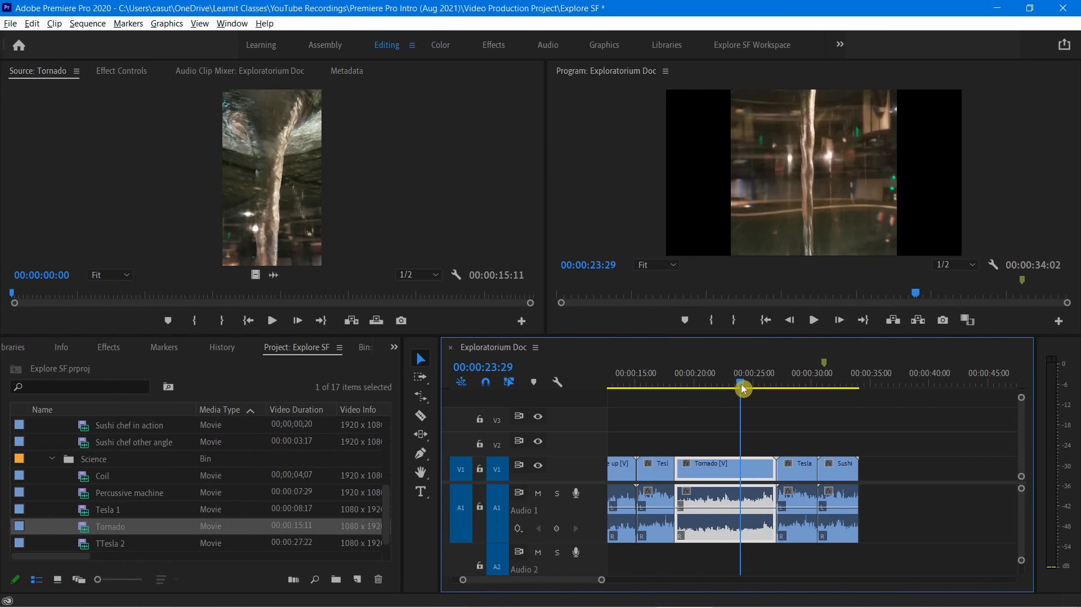
{"action": "key", "text": "space"}
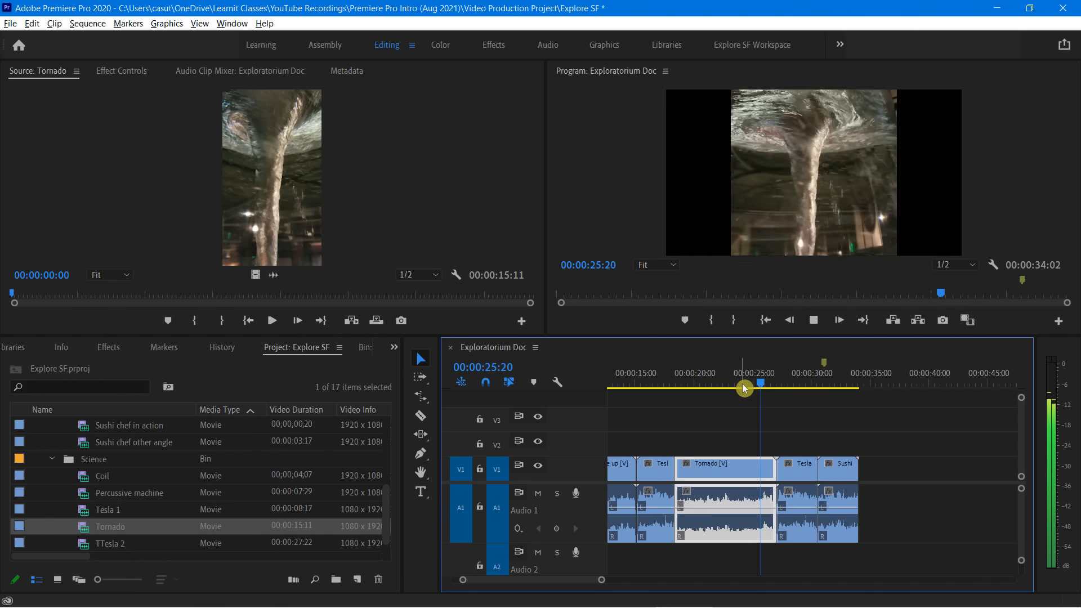
{"action": "key", "text": "space"}
{"action": "key", "text": "space"}
{"action": "key", "text": "space"}
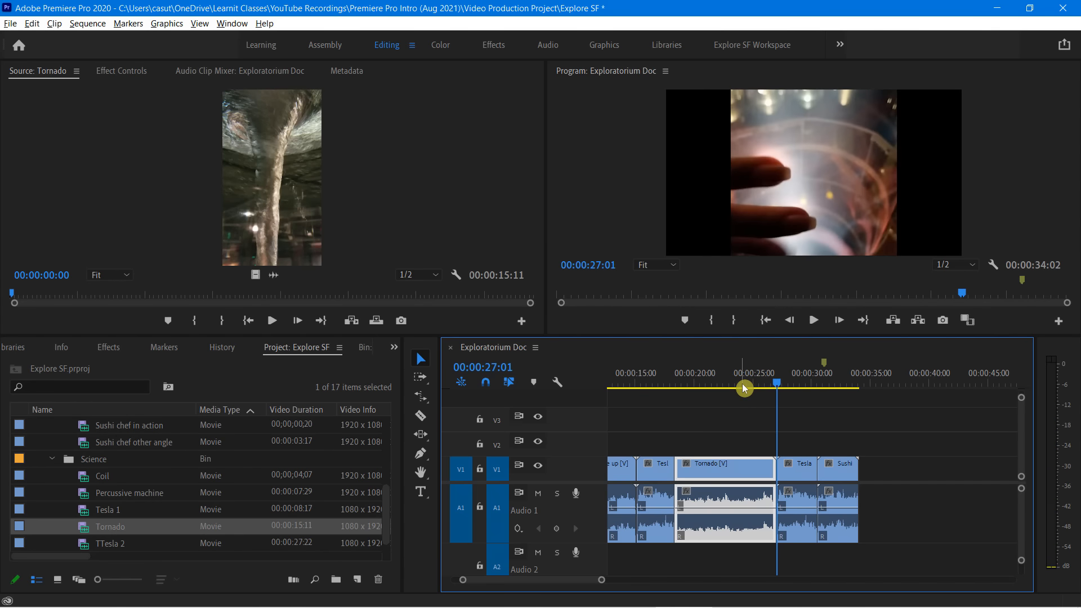
{"action": "mouse_move", "coordinate": [774, 387]}
{"action": "left_mouse_down"}
{"action": "mouse_move", "coordinate": [736, 387]}
{"action": "mouse_move", "coordinate": [757, 396]}
{"action": "left_mouse_up"}
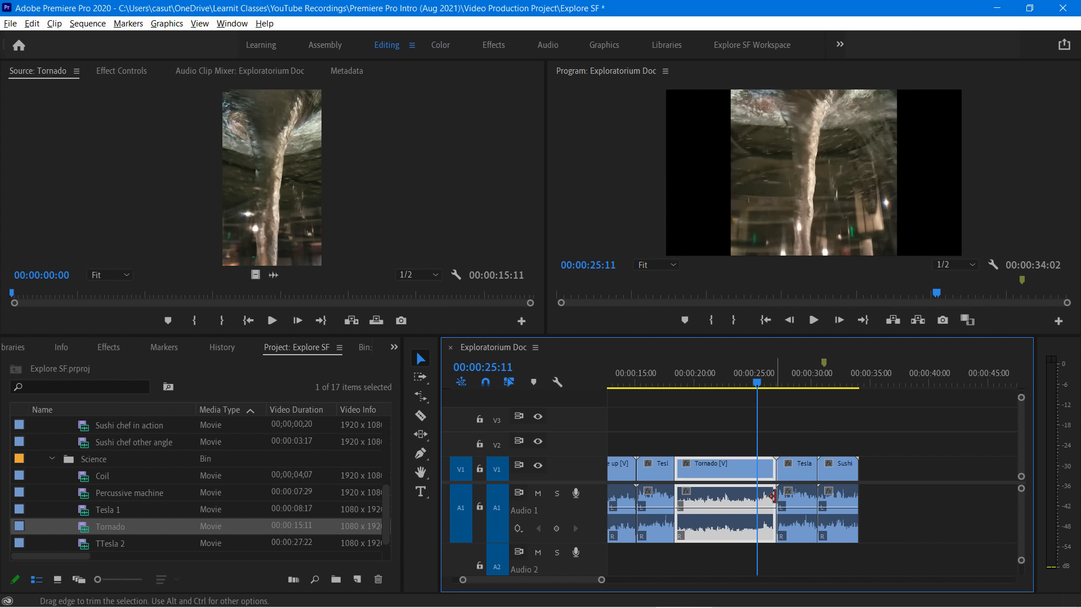
{"action": "left_click_drag", "start_coordinate": [764, 472], "coordinate": [764, 471]}
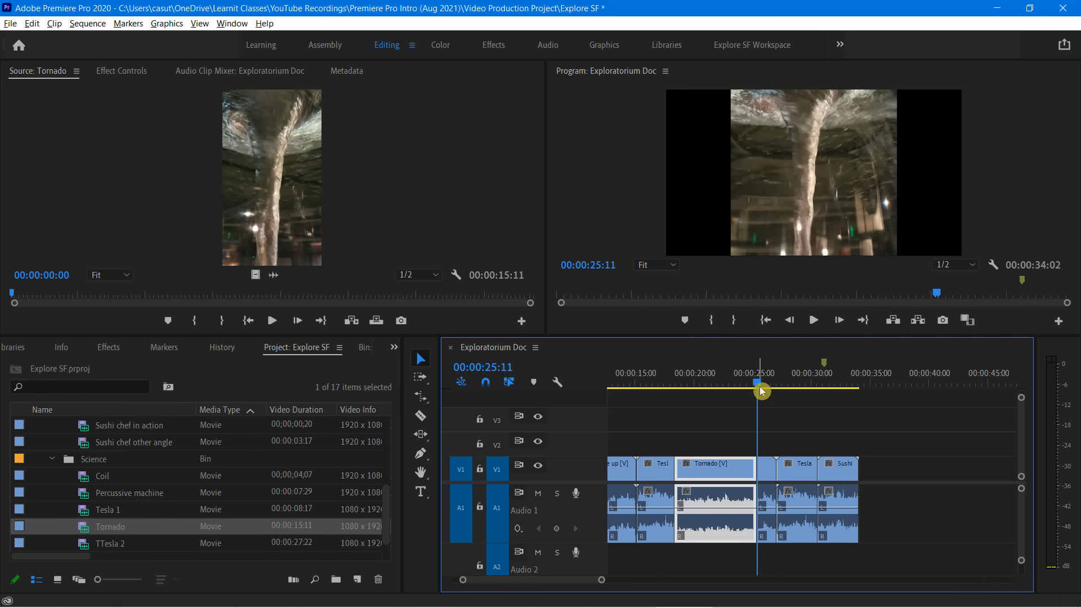
Slow the short Tornado piece after the split to 50% speed, with trailing clips shifted by a ripple edit
{"action": "left_click_drag", "start_coordinate": [759, 385], "coordinate": [747, 388]}
{"action": "left_click", "coordinate": [767, 473]}
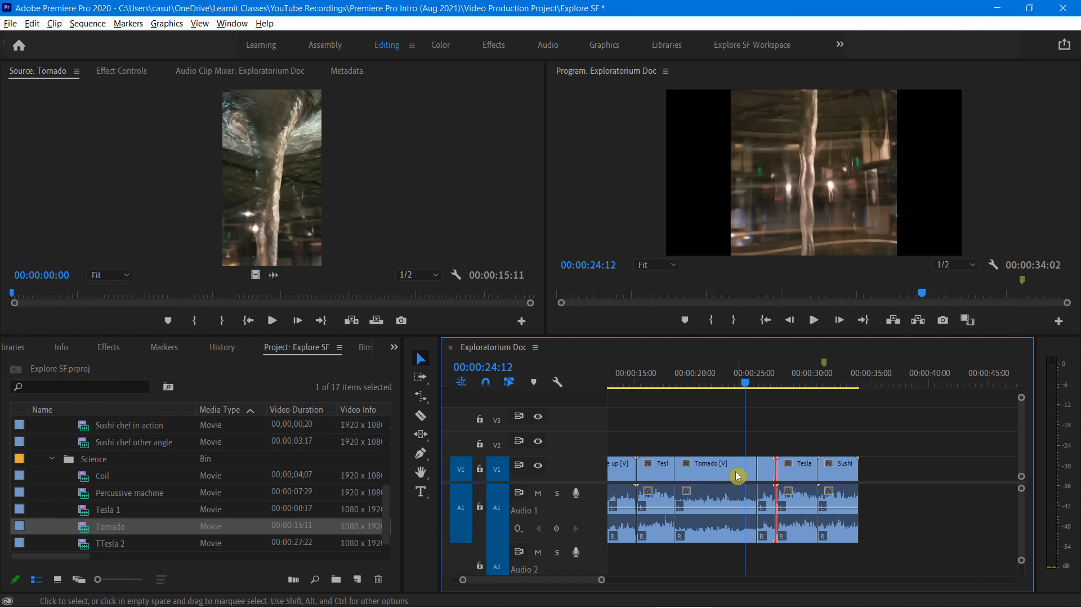
{"action": "left_click", "coordinate": [741, 475]}
{"action": "left_click", "coordinate": [768, 475]}
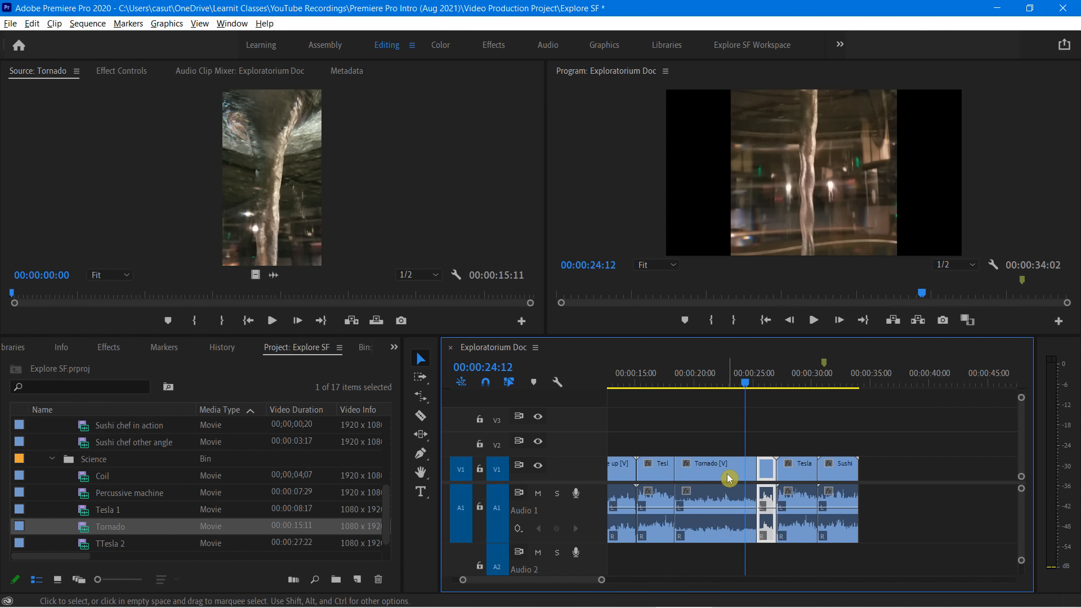
{"action": "left_click", "coordinate": [729, 478]}
{"action": "left_click", "coordinate": [769, 475]}
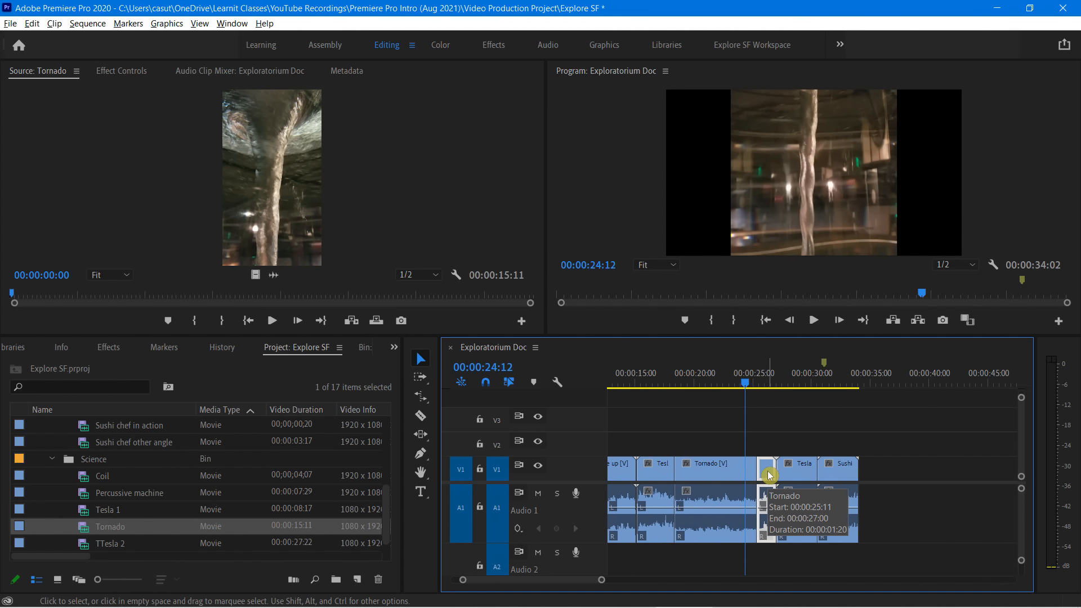
{"action": "right_click", "coordinate": [769, 474]}
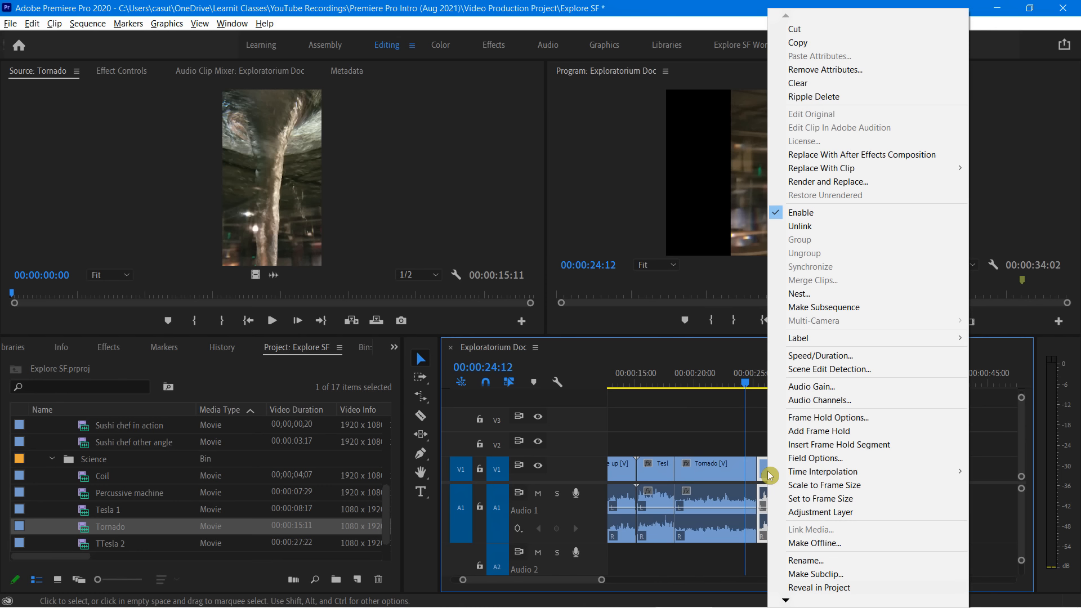
{"action": "left_click", "coordinate": [810, 357]}
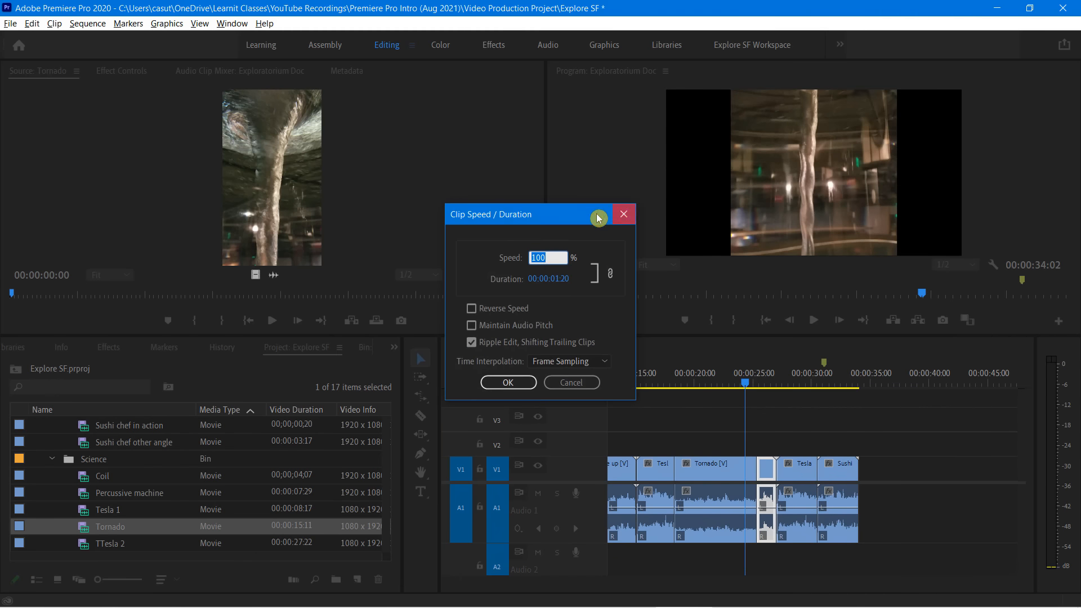
{"action": "left_click_drag", "start_coordinate": [560, 212], "coordinate": [482, 189]}
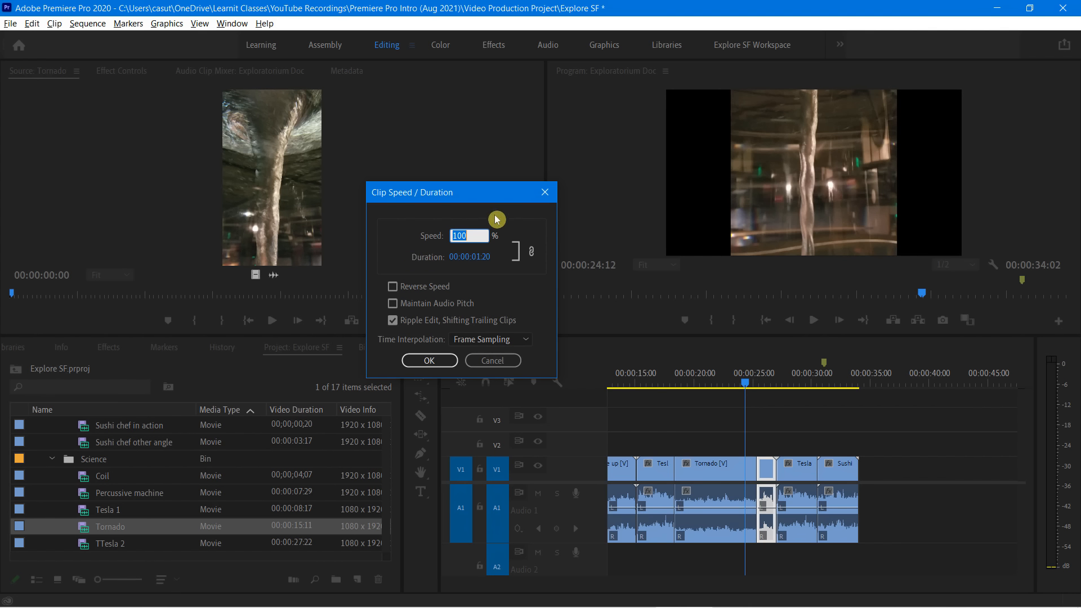
{"action": "type", "text": "50"}
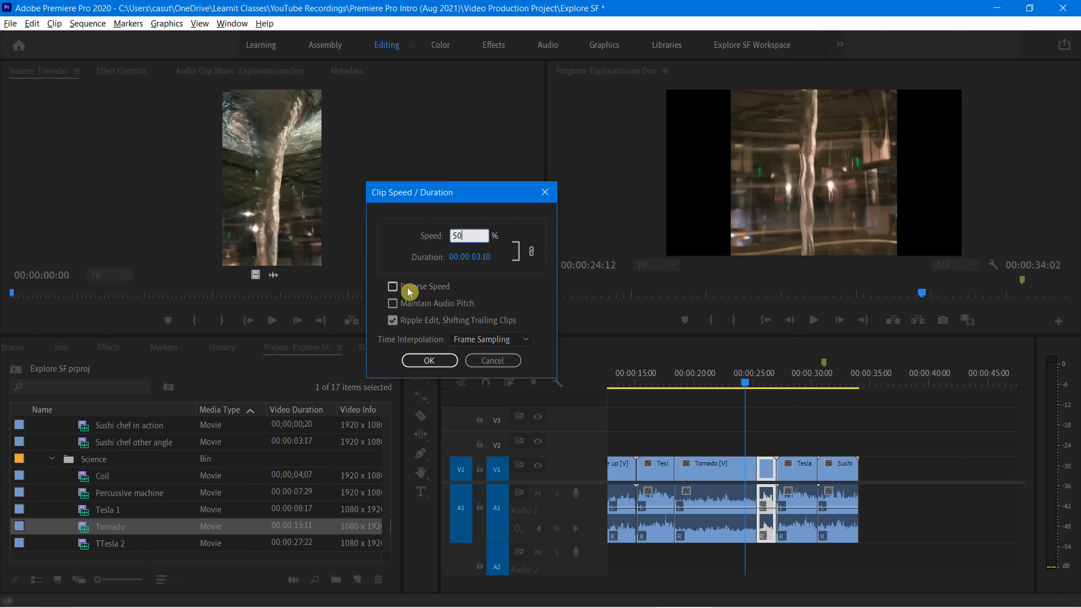
{"action": "left_click", "coordinate": [423, 362]}
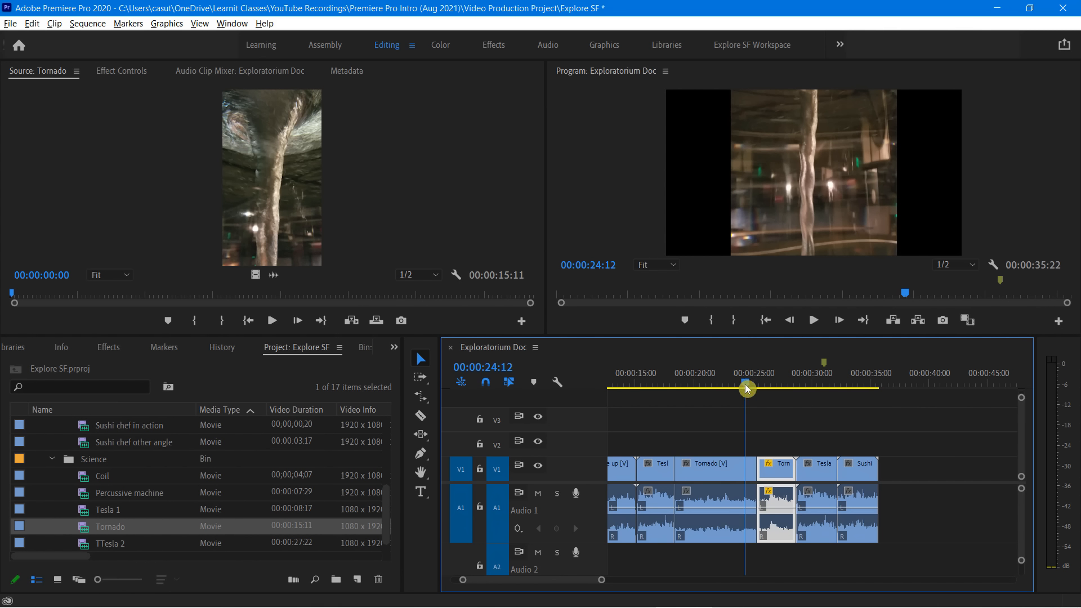
Play back the transition from the normal-speed Tornado clip through its slowed piece into Tesla 1
{"action": "left_click_drag", "start_coordinate": [745, 384], "coordinate": [736, 387]}
{"action": "key", "text": "space"}
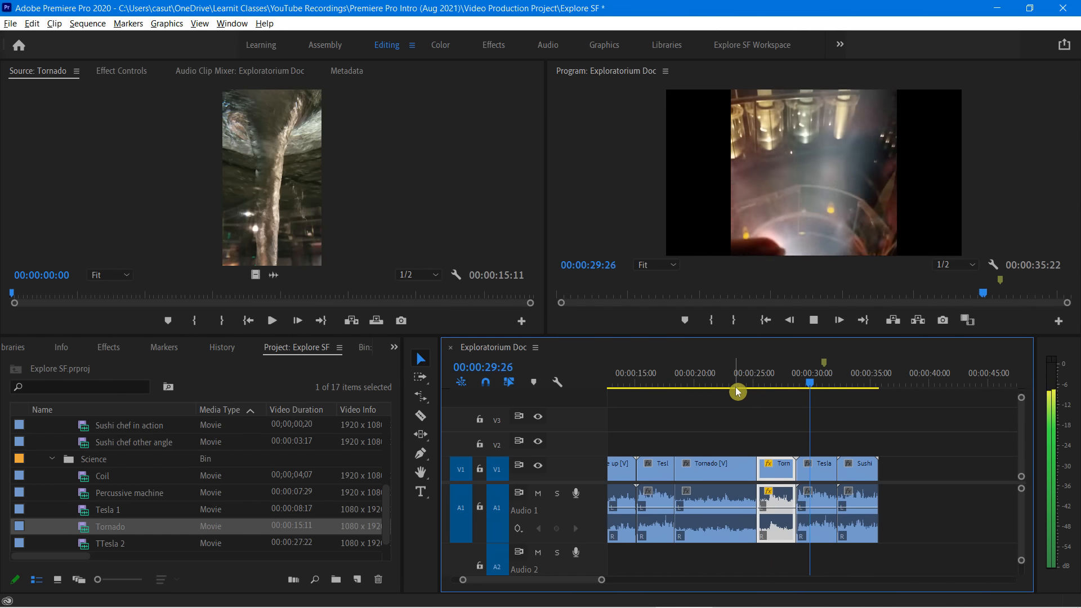
{"action": "key", "text": "space"}
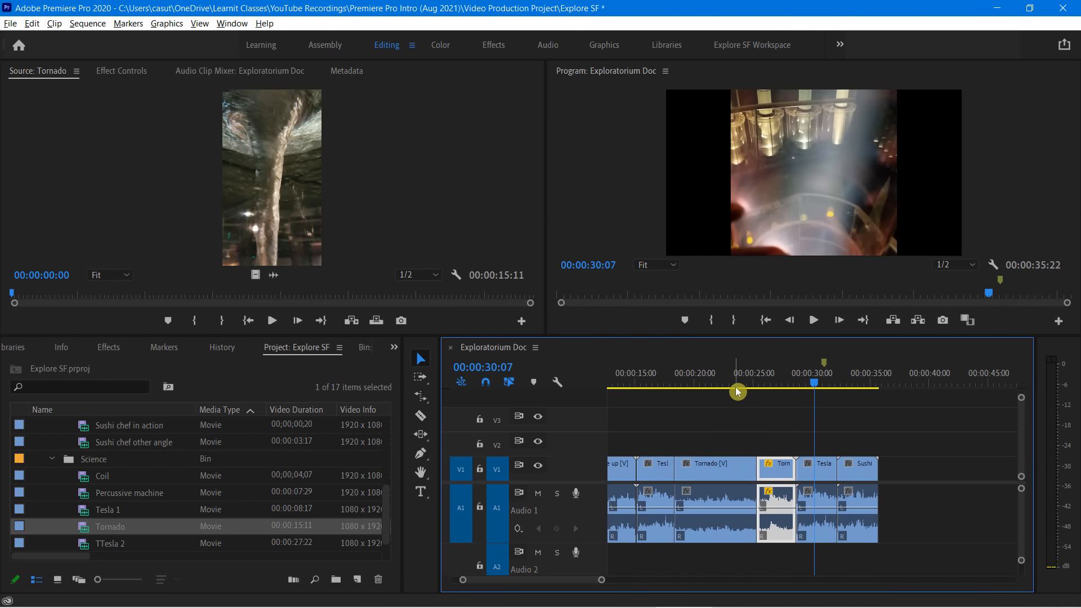
Set the speed of the Tesla 1 clip after the slowed Tornado piece to 50% and play back the section
{"action": "left_click", "coordinate": [816, 472]}
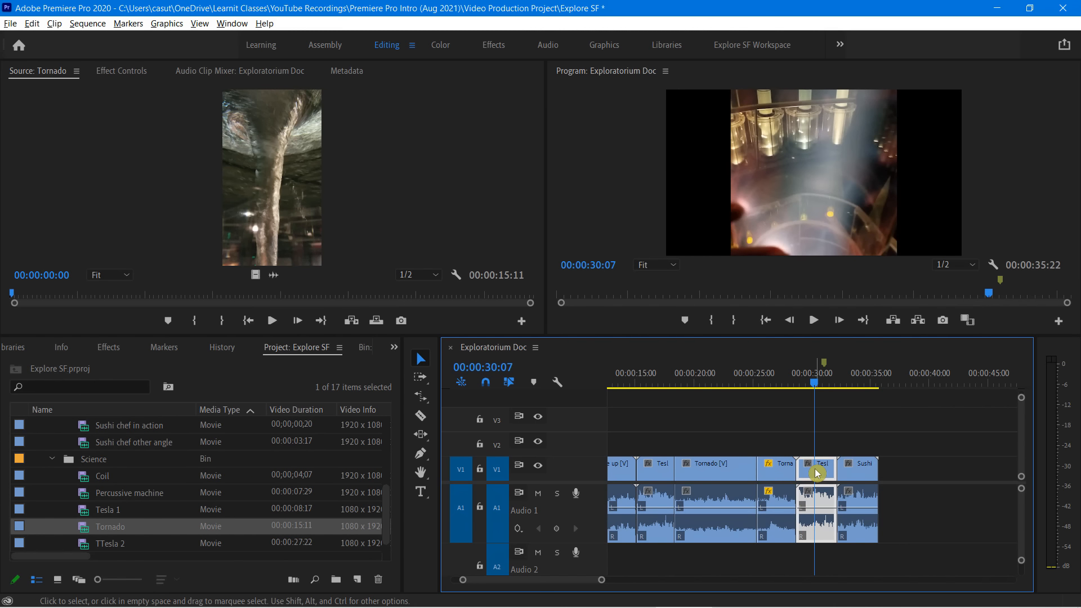
{"action": "right_click", "coordinate": [816, 471]}
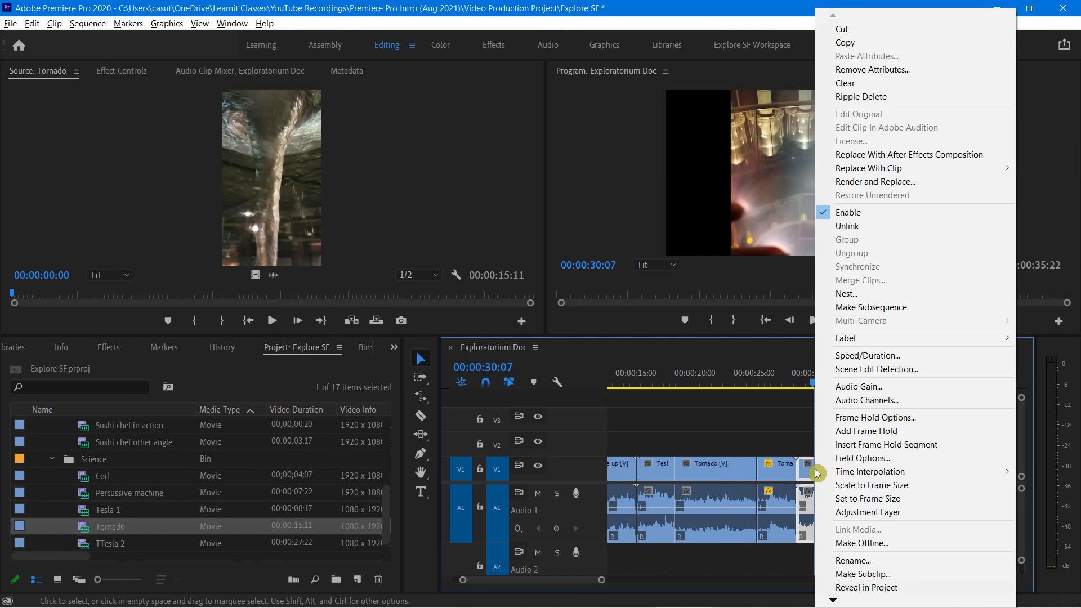
{"action": "left_click", "coordinate": [867, 355]}
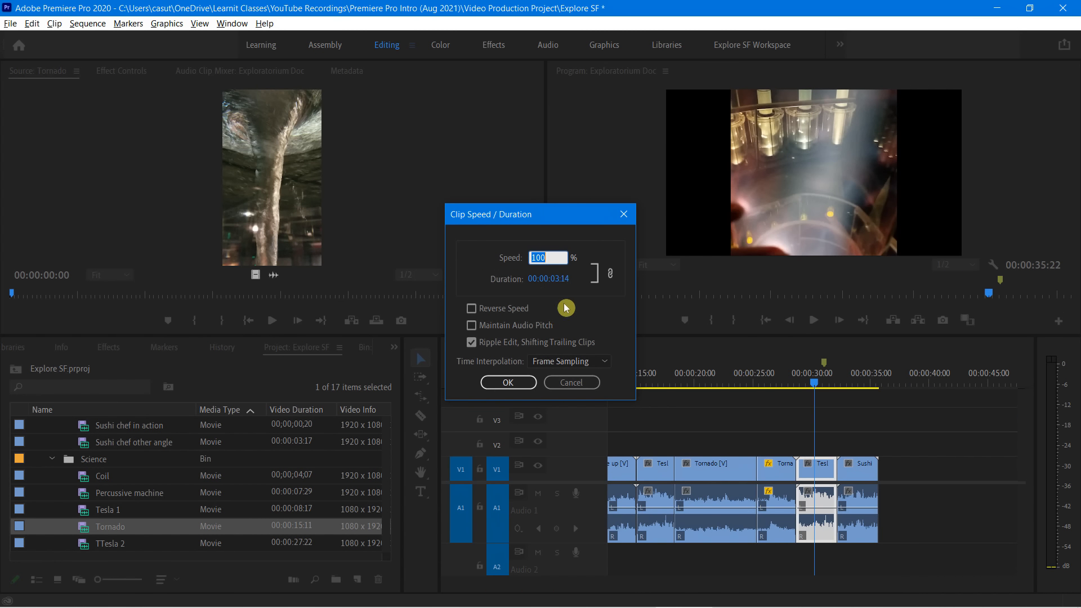
{"action": "type", "text": "50"}
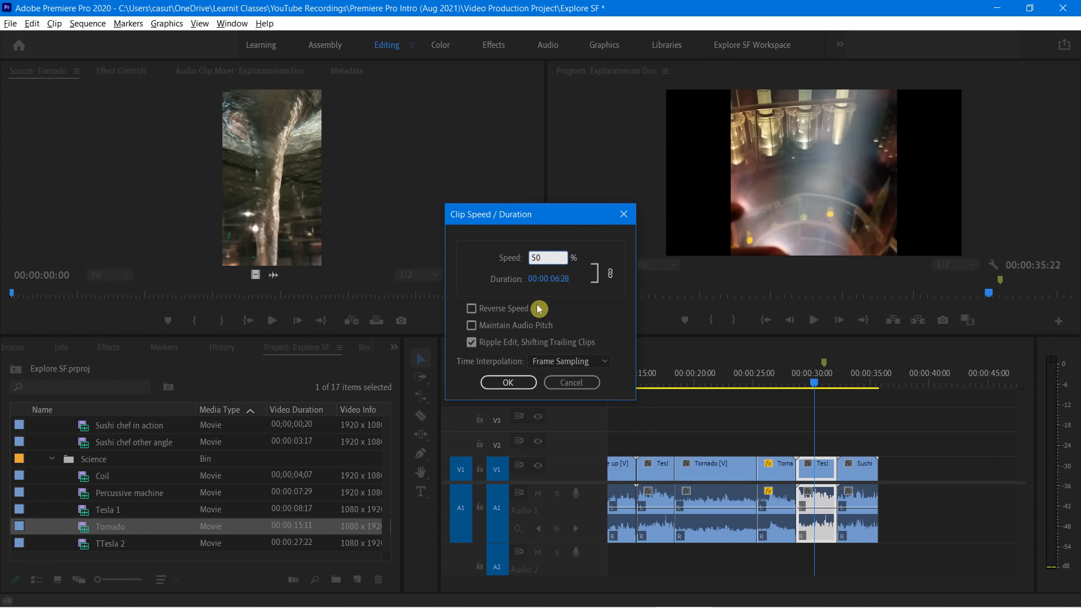
{"action": "left_click", "coordinate": [498, 383]}
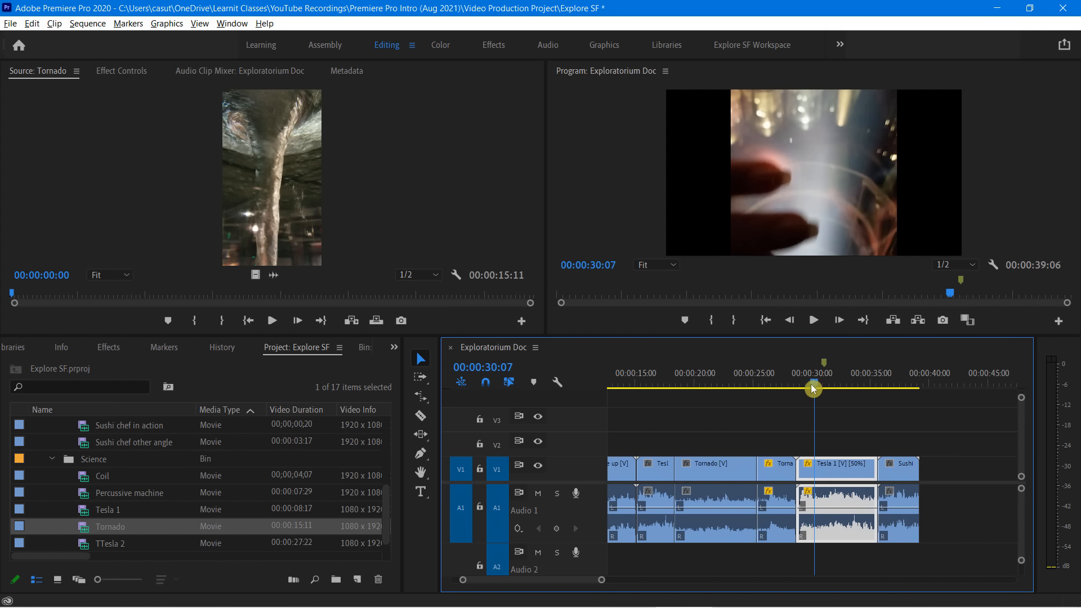
{"action": "left_click_drag", "start_coordinate": [810, 384], "coordinate": [777, 391]}
{"action": "key", "text": "space"}
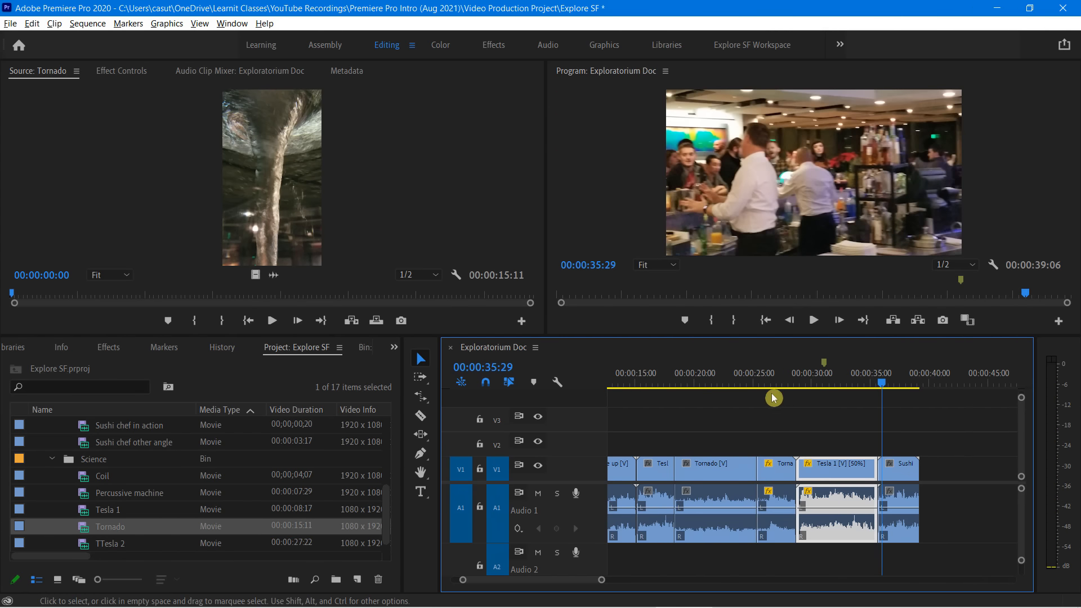
Append the Sushi chef in action clip to the end of the sequence at 00:00:39:06 and play it back
{"action": "left_click", "coordinate": [905, 387]}
{"action": "left_click_drag", "start_coordinate": [905, 388], "coordinate": [778, 409]}
{"action": "scroll", "coordinate": [138, 514], "scroll_direction": "up", "scroll_amount": 4}
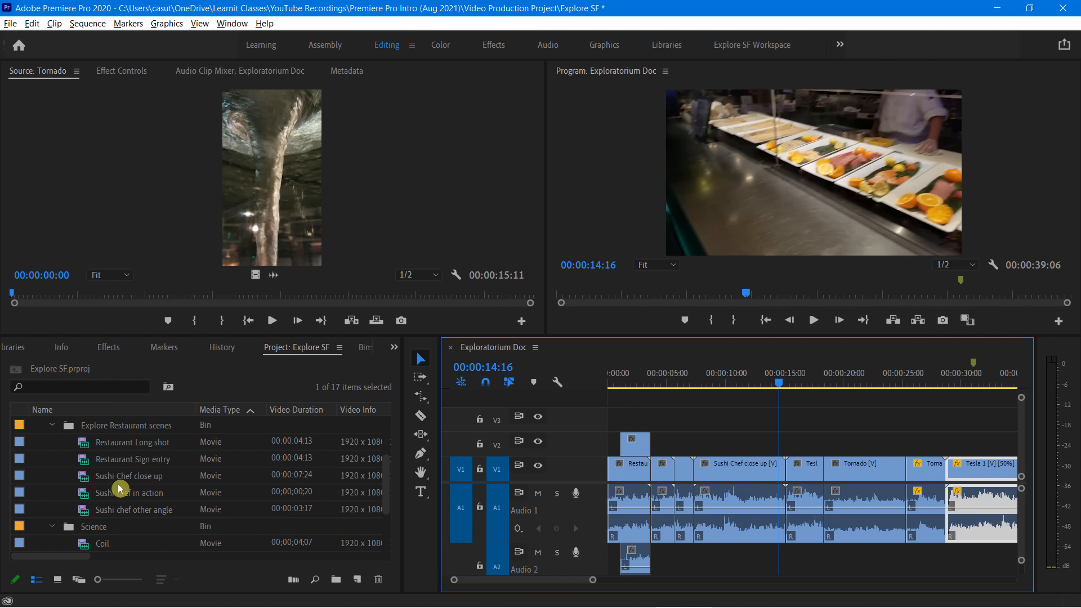
{"action": "left_click", "coordinate": [87, 478]}
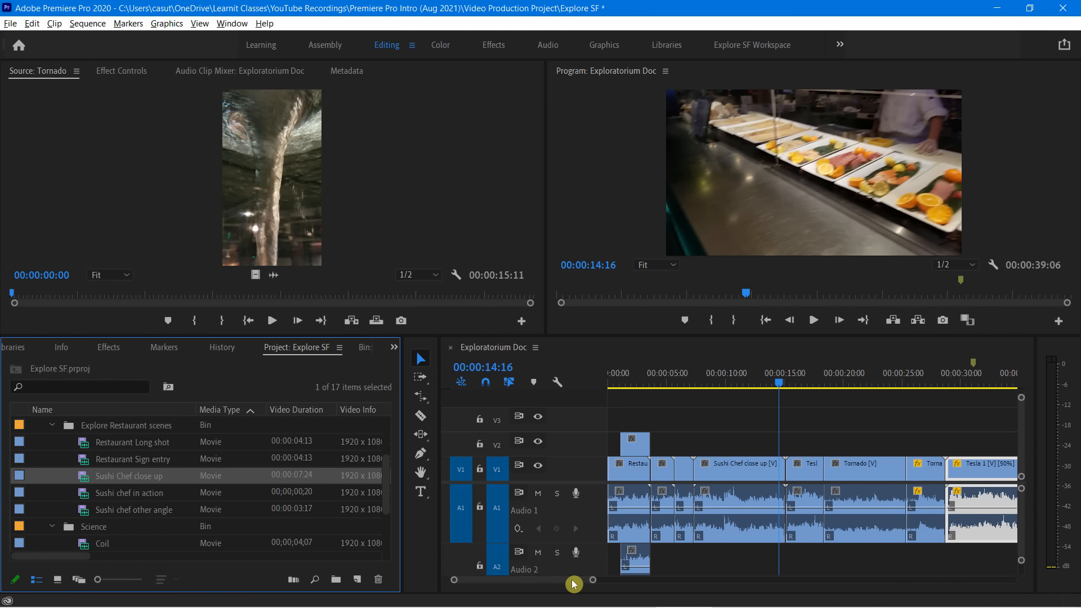
{"action": "left_click_drag", "start_coordinate": [575, 580], "coordinate": [605, 581]}
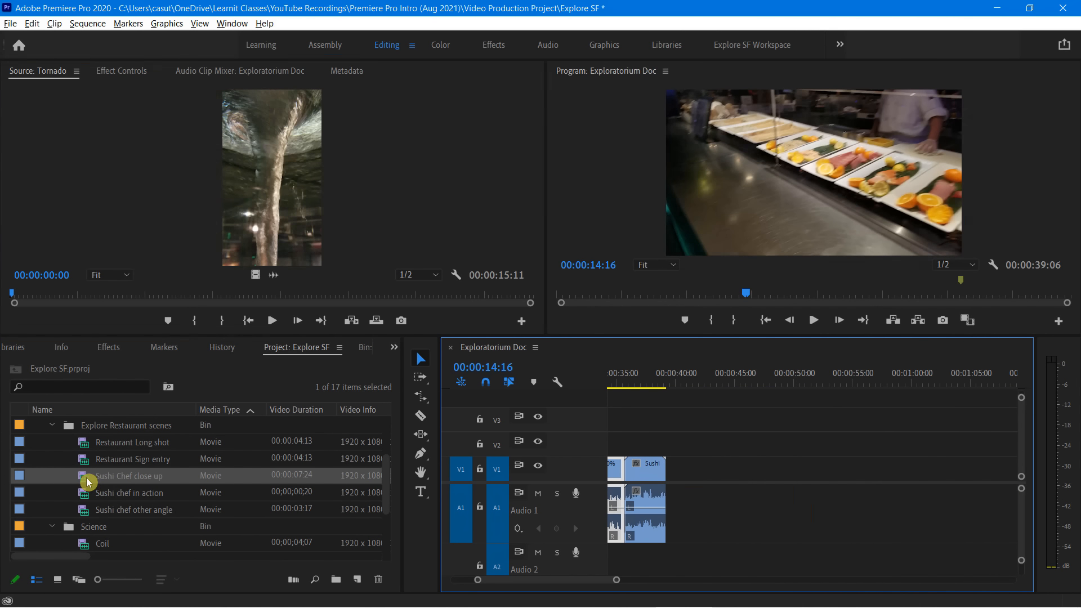
{"action": "double_click", "coordinate": [87, 493]}
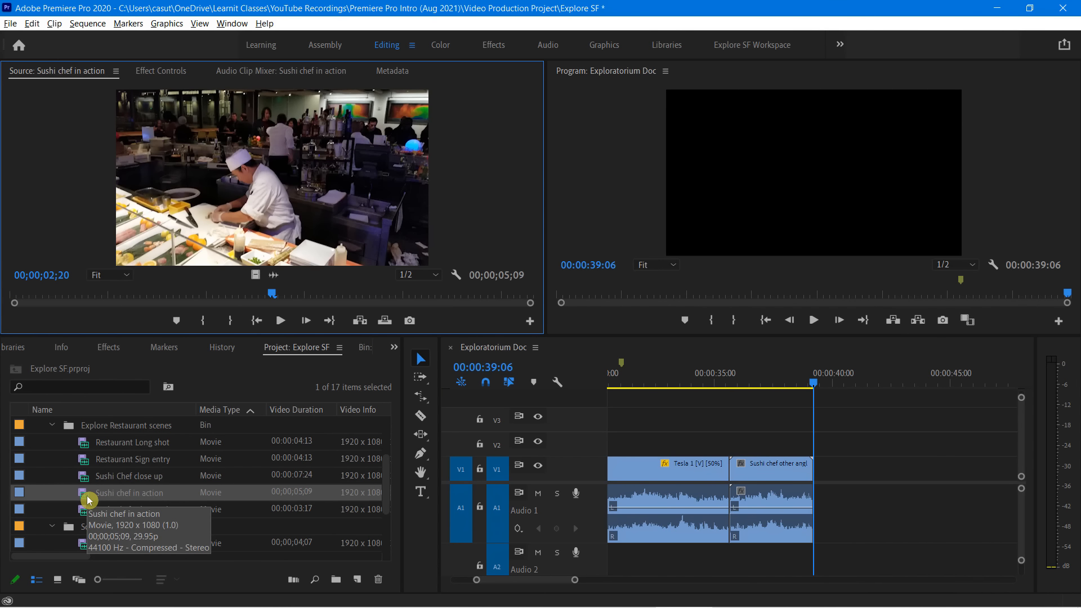
{"action": "left_click_drag", "start_coordinate": [86, 494], "coordinate": [822, 500]}
{"action": "key", "text": "space"}
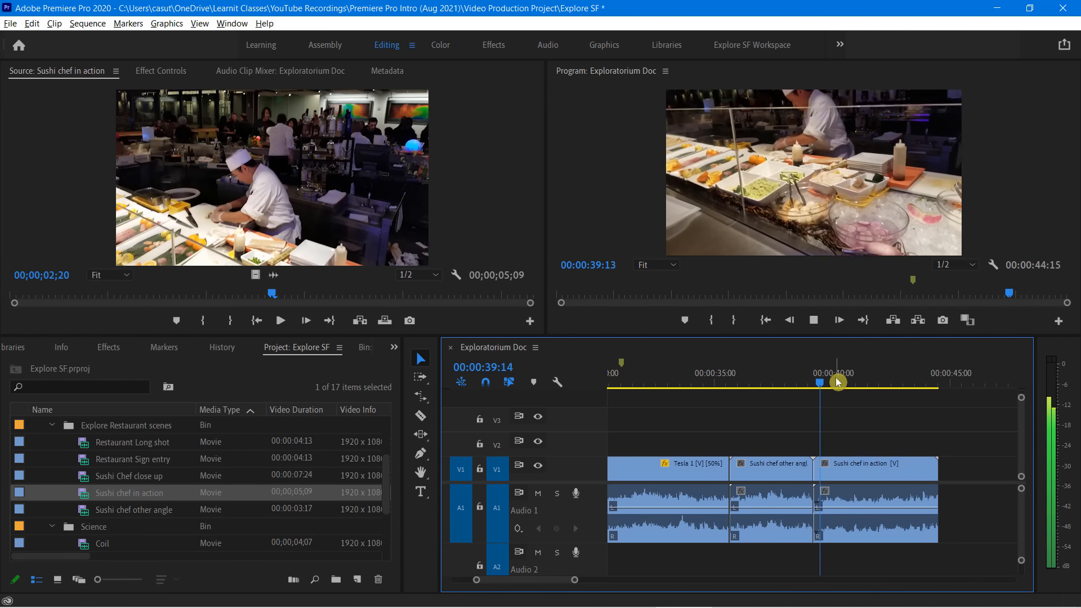
Set the speed of the Sushi chef in action clip at the sequence end to 200%
{"action": "left_click", "coordinate": [853, 451]}
{"action": "right_click", "coordinate": [842, 468]}
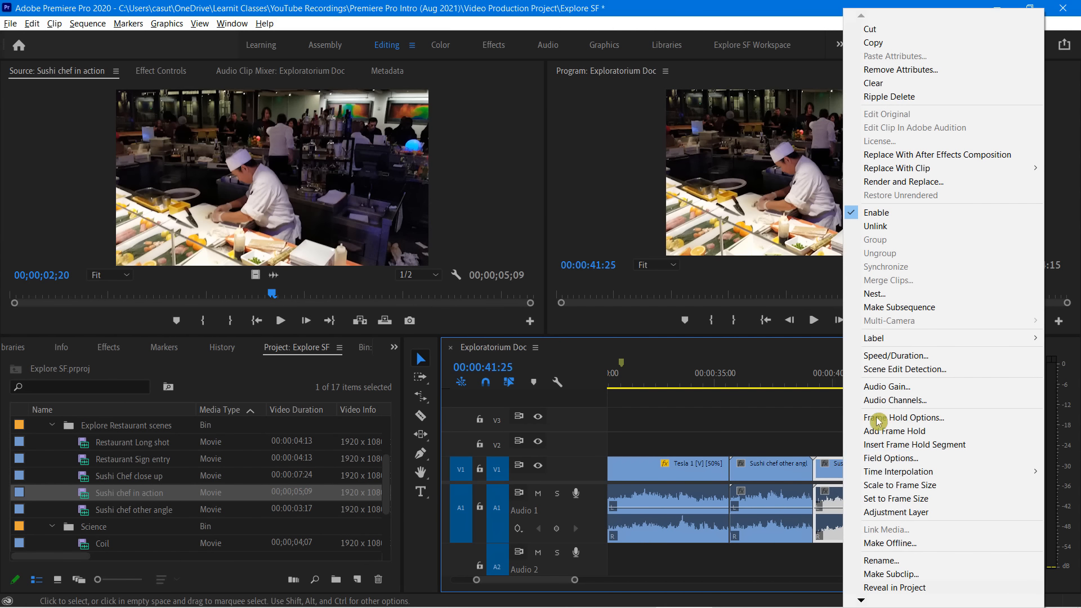
{"action": "left_click", "coordinate": [895, 355]}
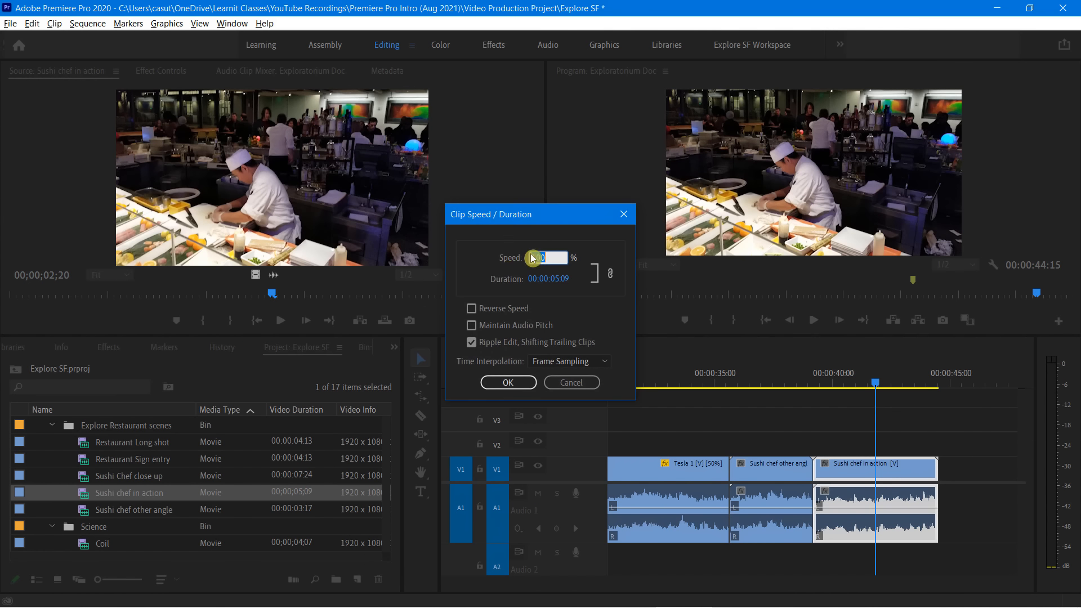
{"action": "type", "text": "200"}
{"action": "left_click", "coordinate": [495, 383]}
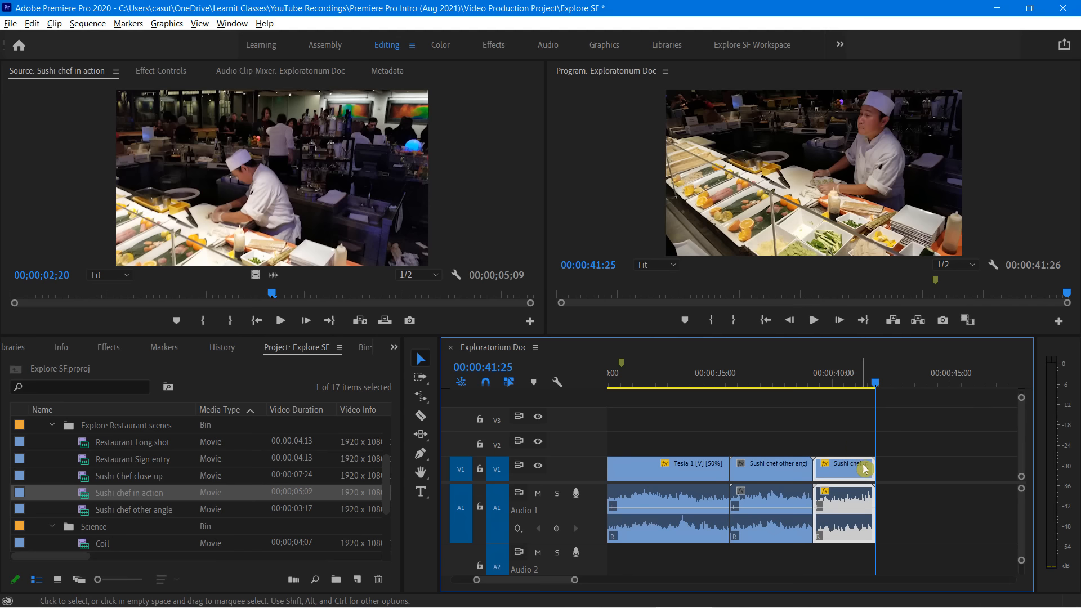
Play back the sequence from 00:00:37:13 to review the sped-up Sushi chef in action clip
{"action": "left_click_drag", "start_coordinate": [877, 383], "coordinate": [773, 391]}
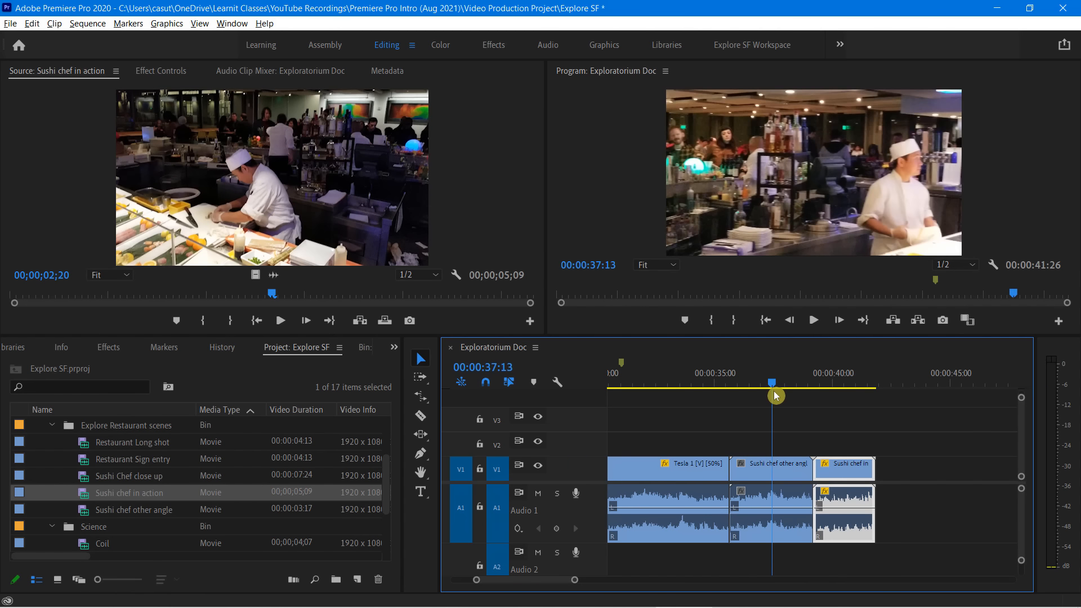
{"action": "key", "text": "space"}
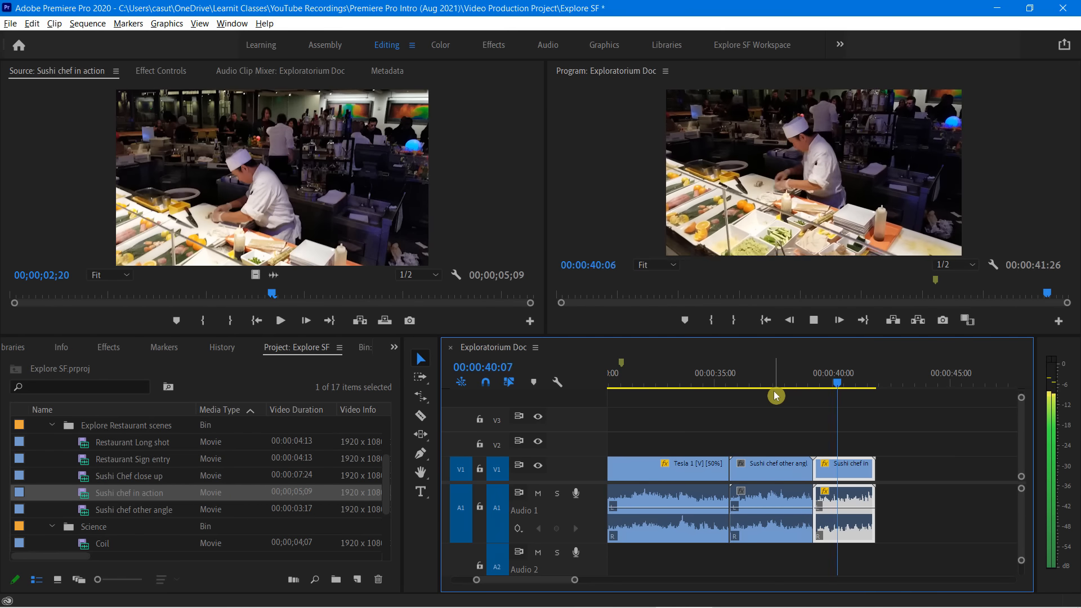
{"action": "key", "text": "space"}
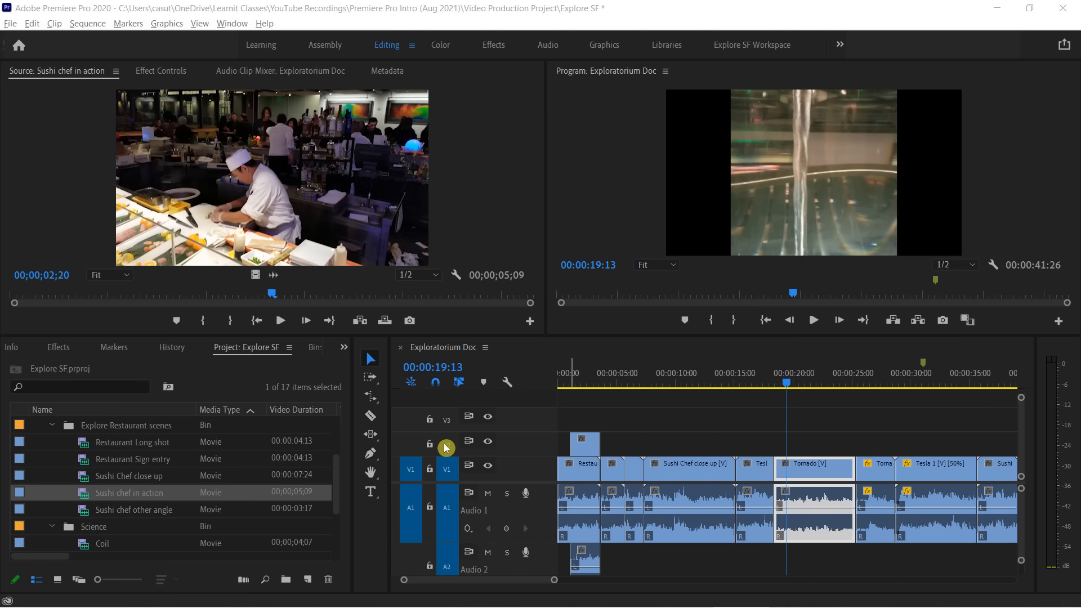
{"action": "left_click", "coordinate": [685, 476]}
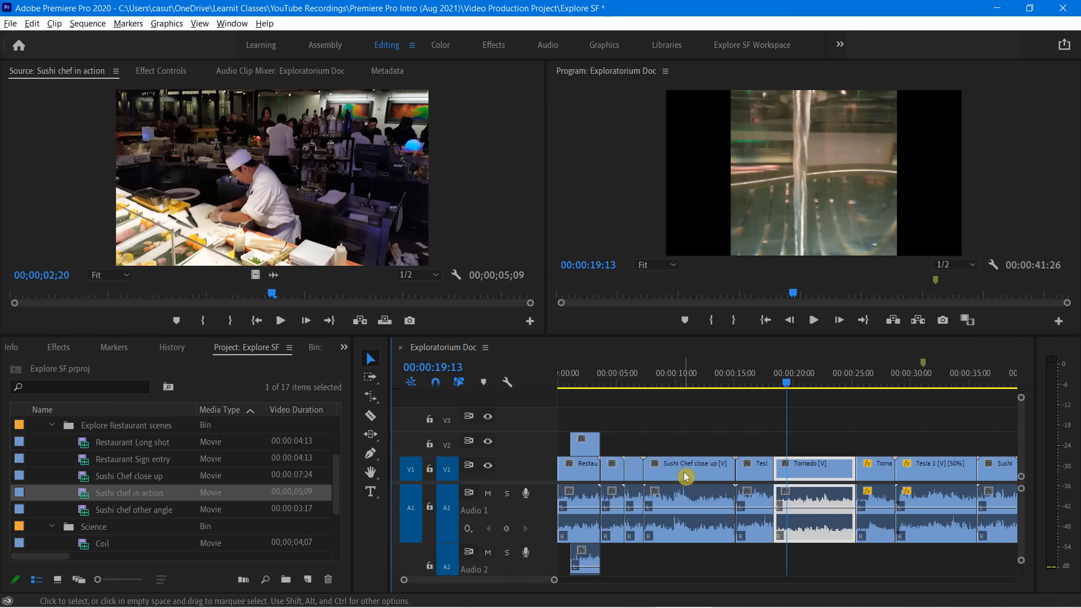
{"action": "left_click", "coordinate": [683, 472]}
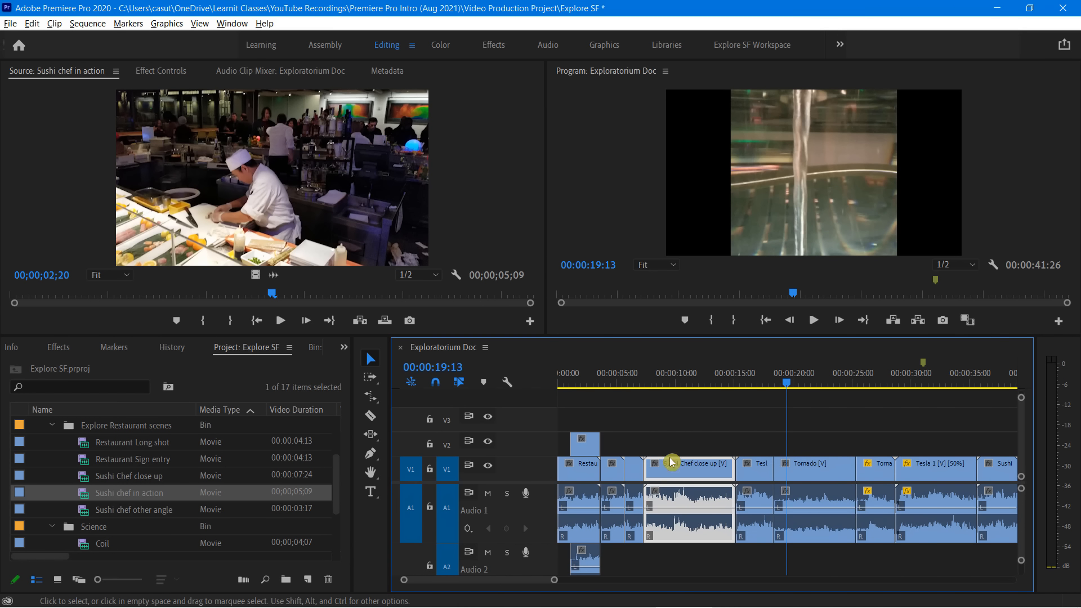
{"action": "left_click", "coordinate": [756, 470]}
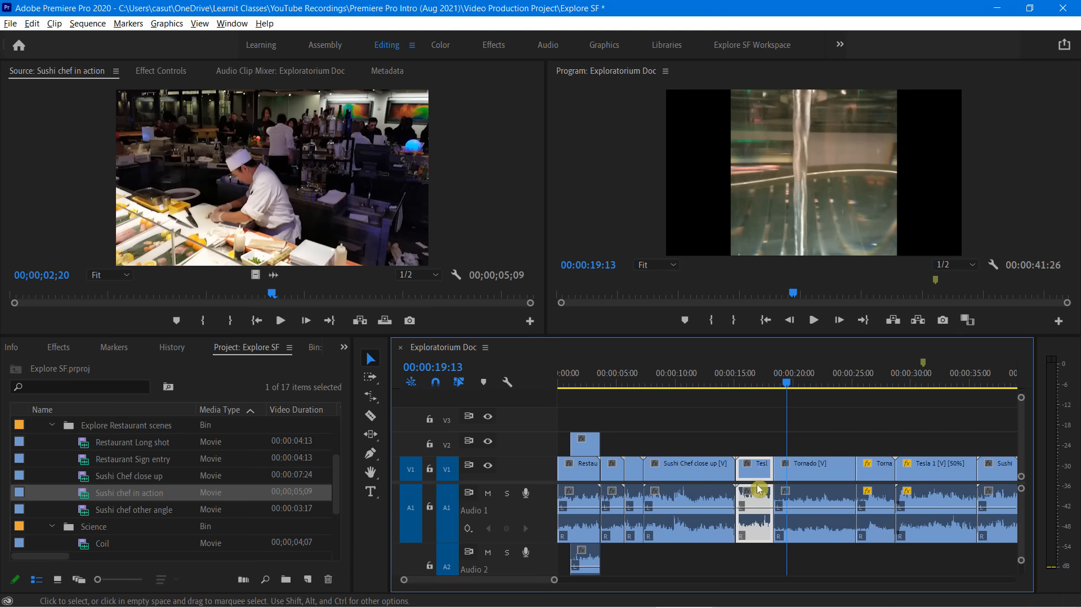
{"action": "left_click", "coordinate": [781, 469]}
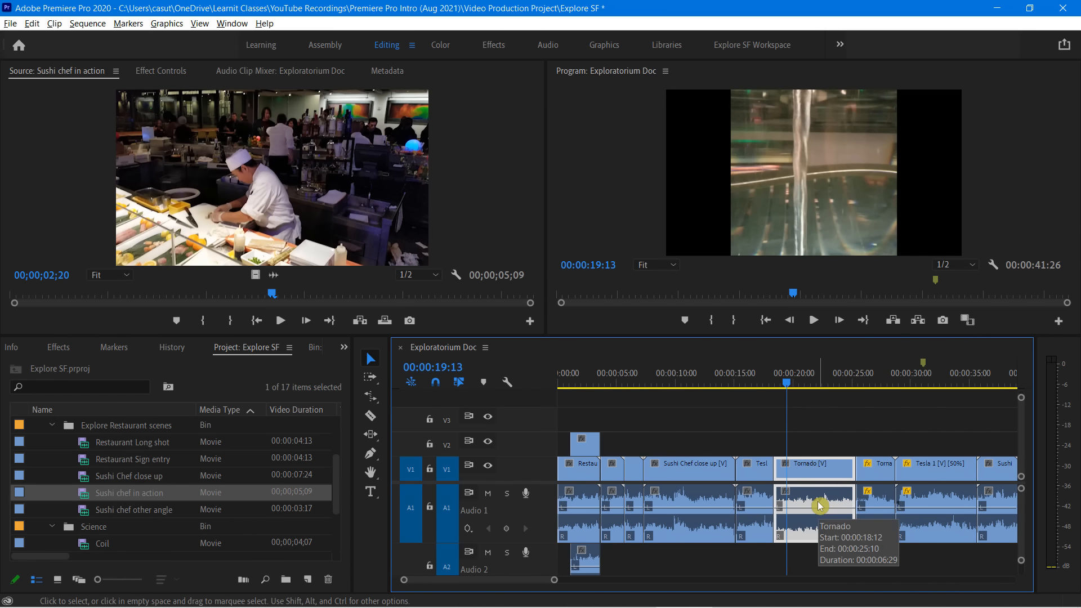
{"action": "left_click", "coordinate": [878, 515]}
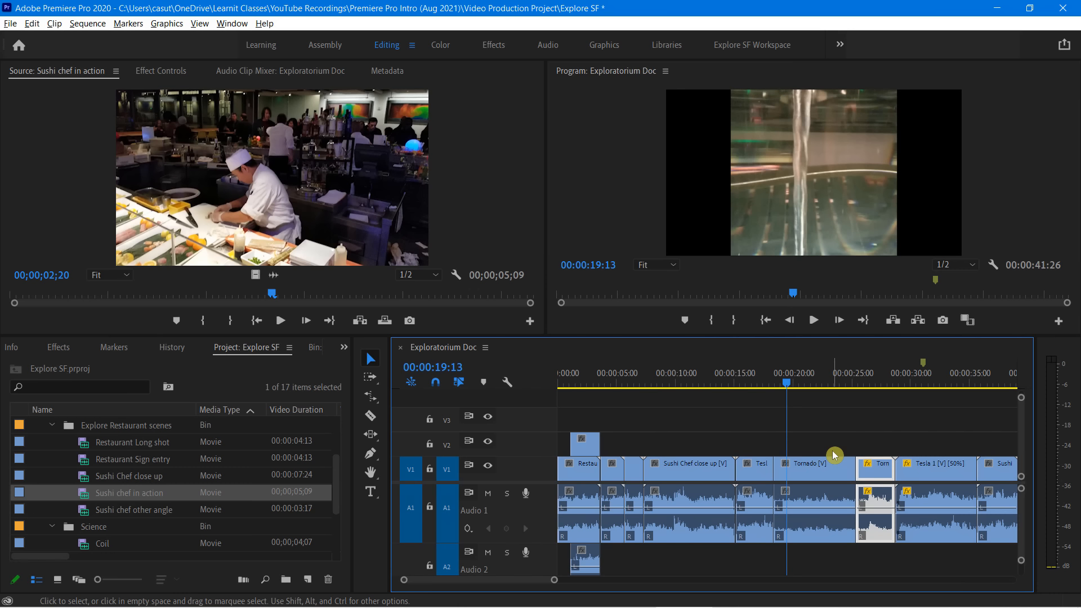
{"action": "left_click", "coordinate": [816, 471]}
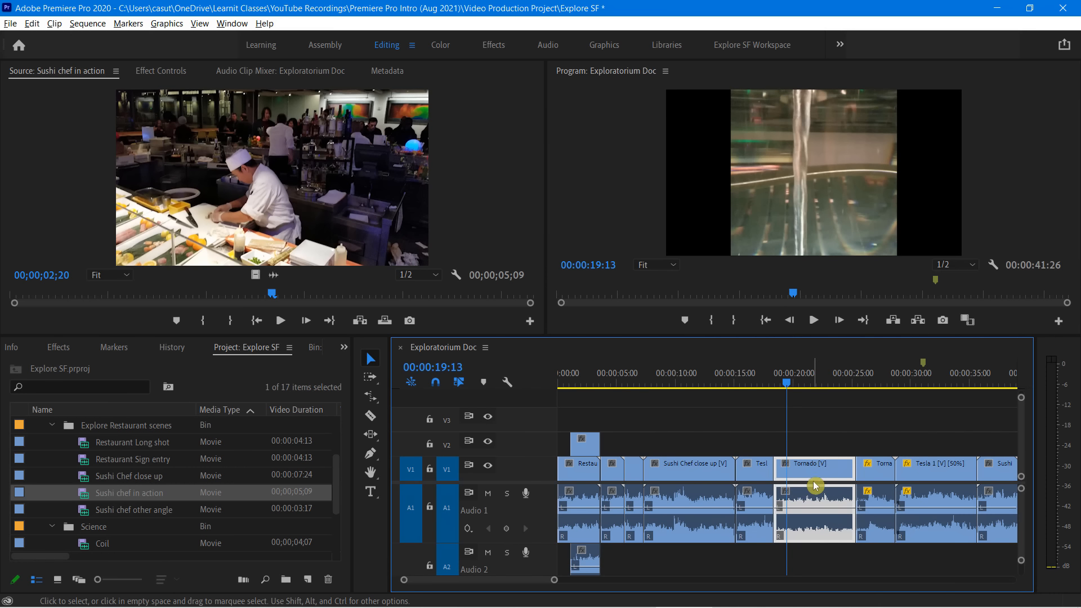
{"action": "left_click", "coordinate": [762, 479]}
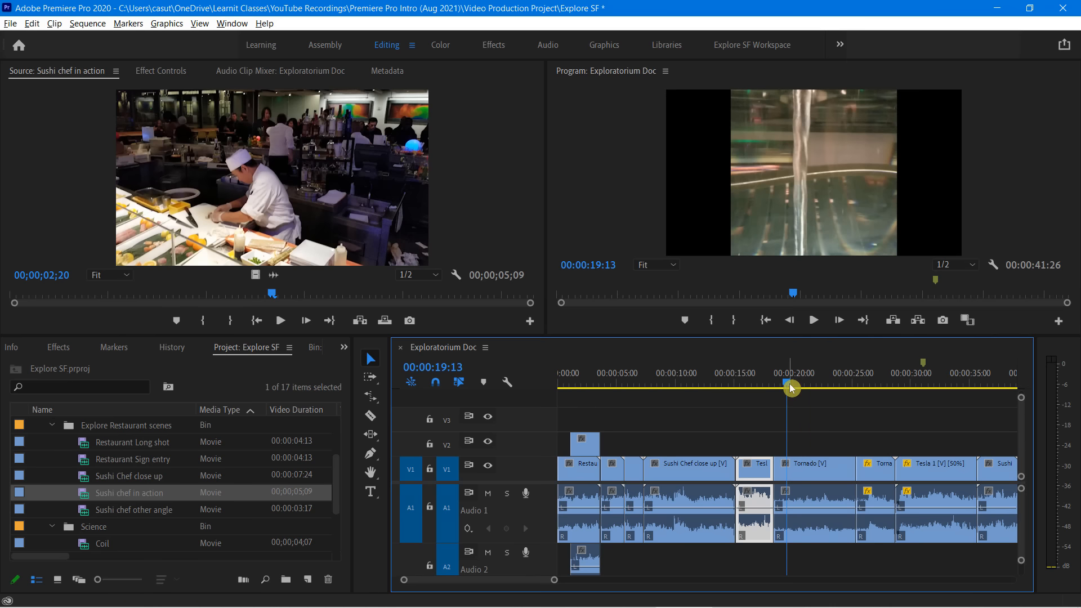
Play back the Tesla 1 clip before Tornado, try deleting the whole clip and undo the deletion
{"action": "left_click_drag", "start_coordinate": [789, 383], "coordinate": [736, 443]}
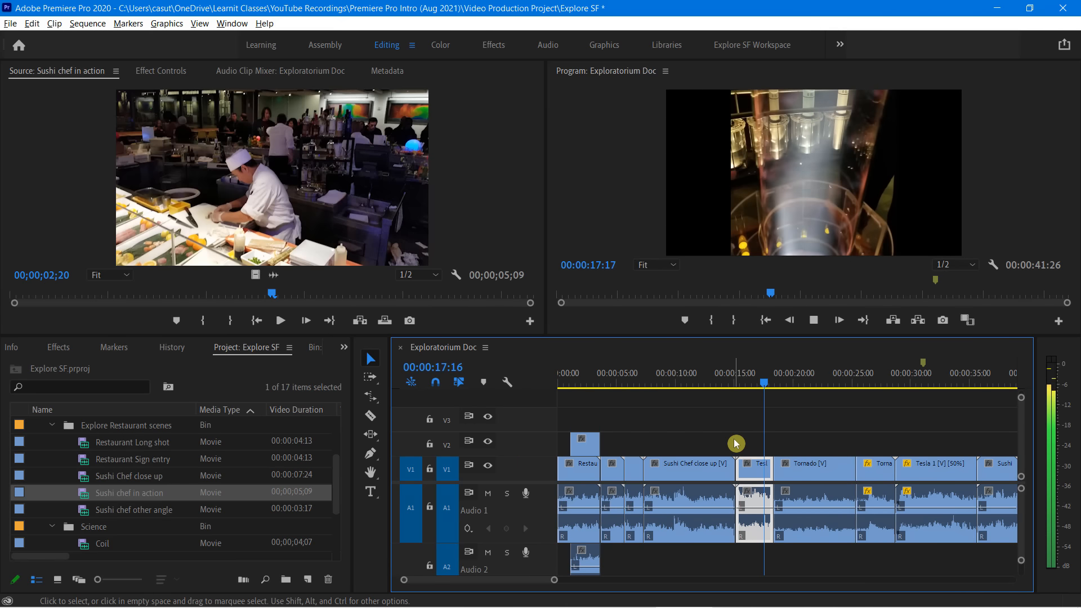
{"action": "key", "text": "space"}
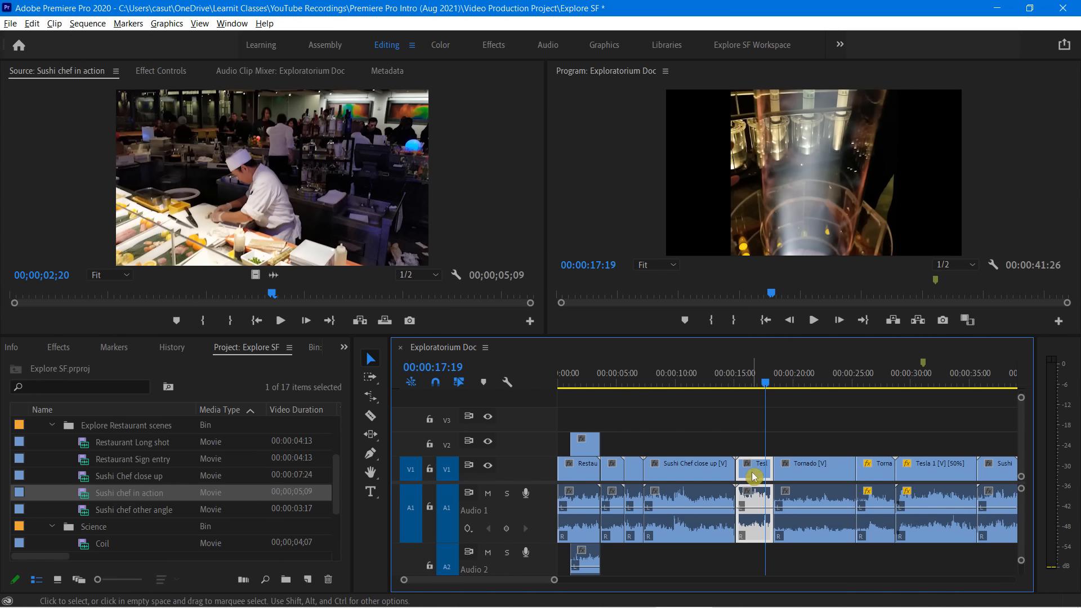
{"action": "key", "text": "Delete"}
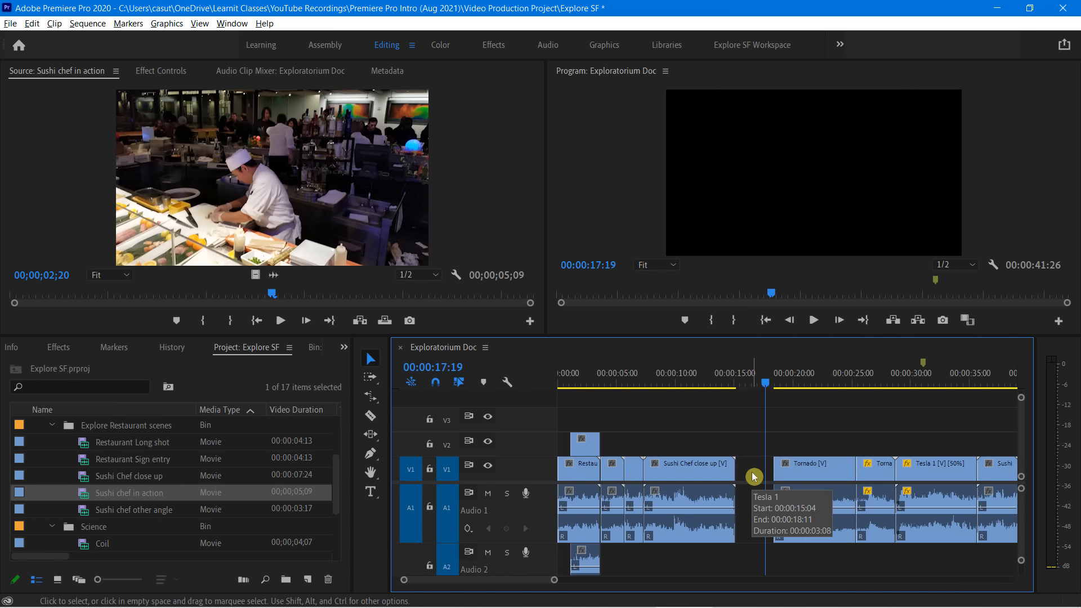
{"action": "key", "text": "ctrl+z"}
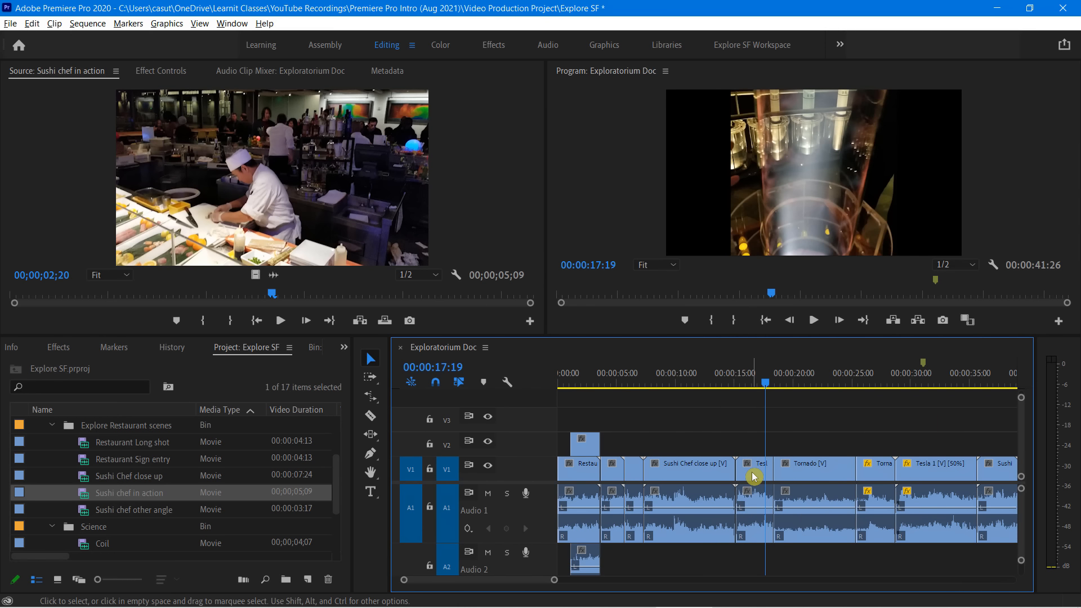
Unlink the video and audio of the Tesla 1 clip before Tornado and delete only its audio
{"action": "right_click", "coordinate": [753, 476]}
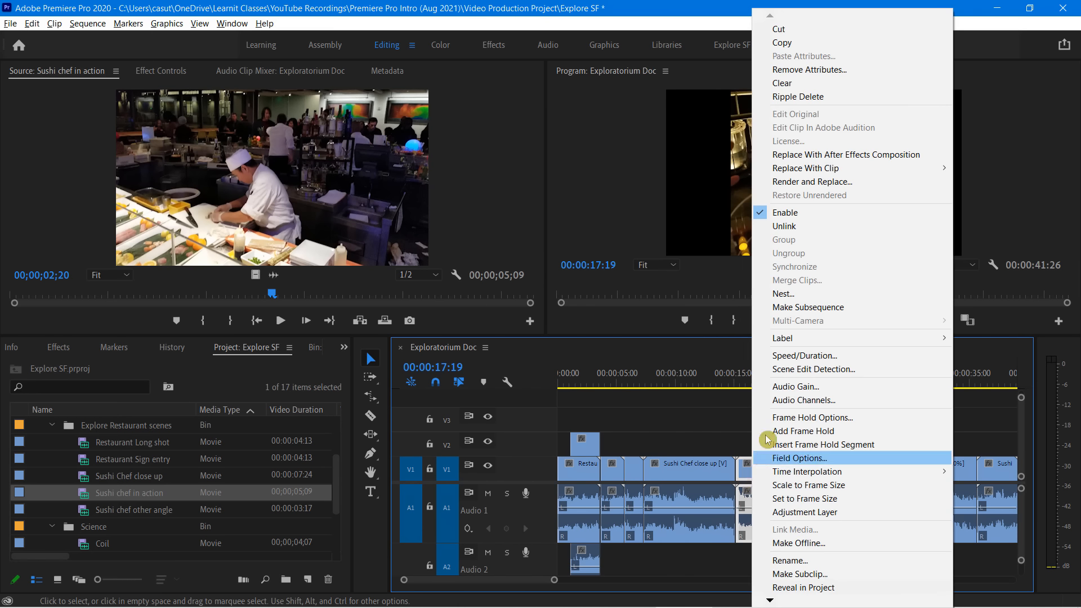
{"action": "left_click", "coordinate": [789, 228]}
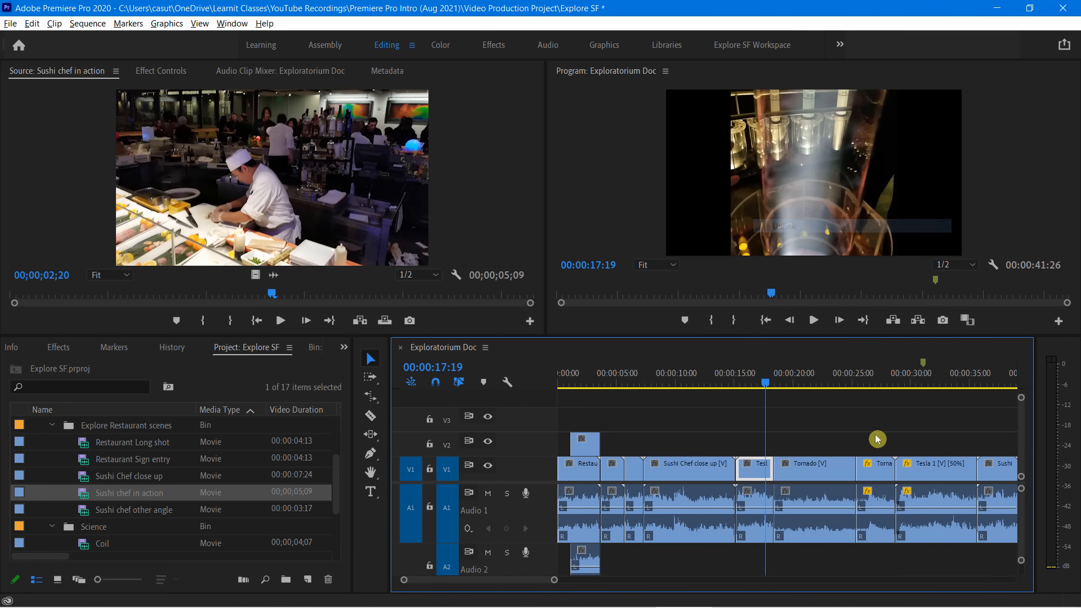
{"action": "left_click", "coordinate": [754, 503]}
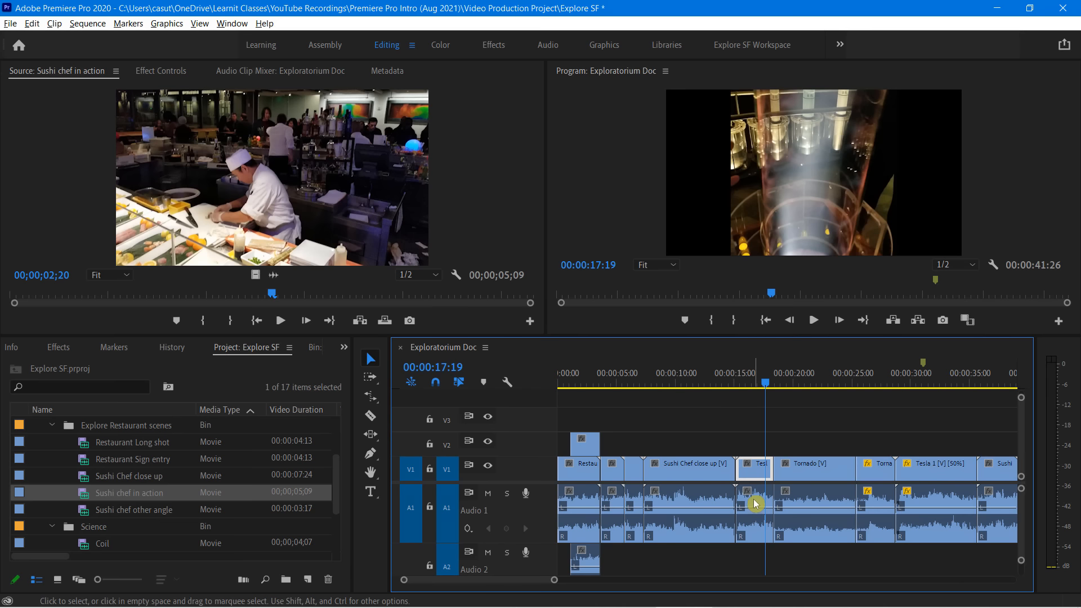
{"action": "left_click", "coordinate": [755, 482]}
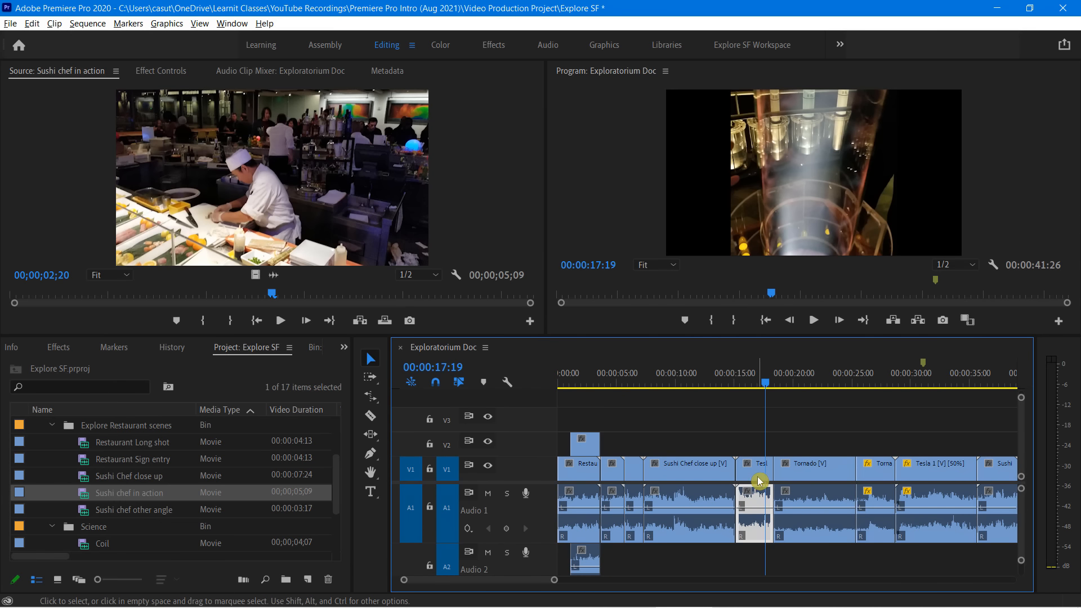
{"action": "left_click", "coordinate": [753, 536]}
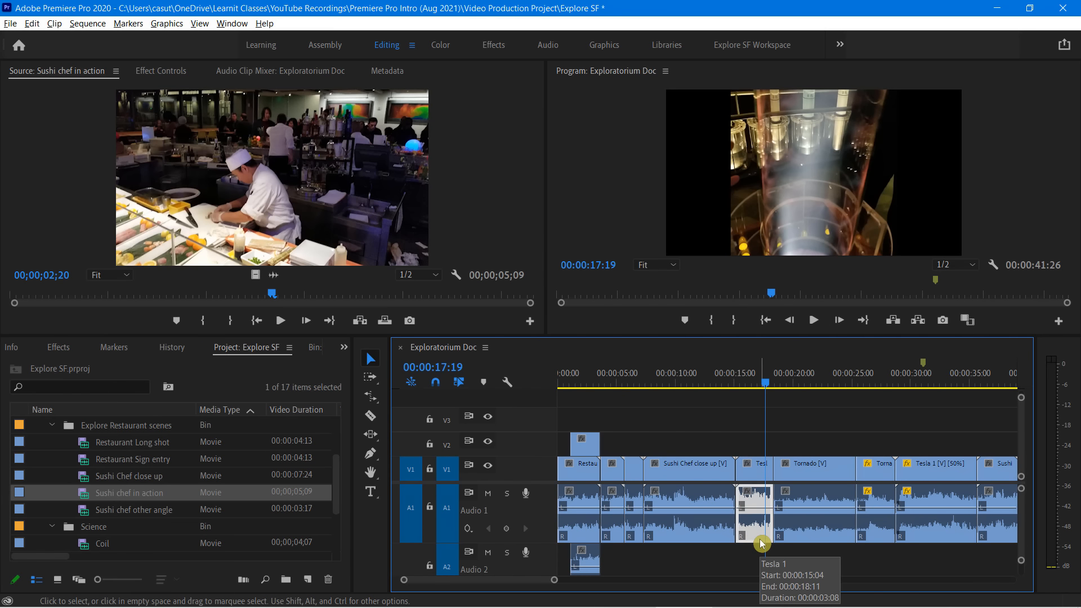
{"action": "key", "text": "Delete"}
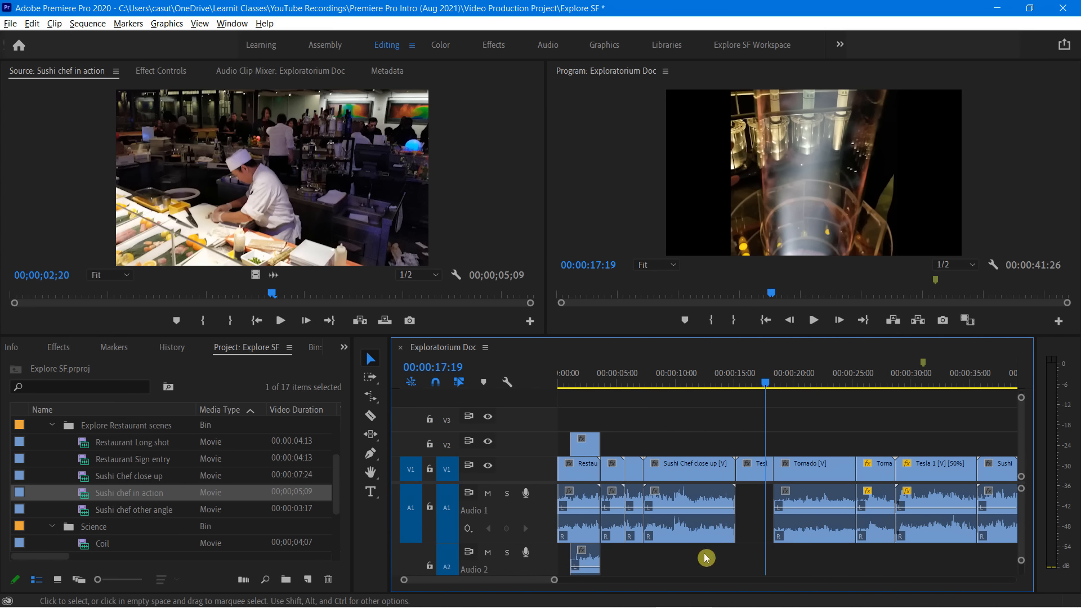
Compare selecting the linked Sushi Chef close up clip with the unlinked Tesla 1 video, and play back Tesla 1 without its audio
{"action": "left_click", "coordinate": [688, 532]}
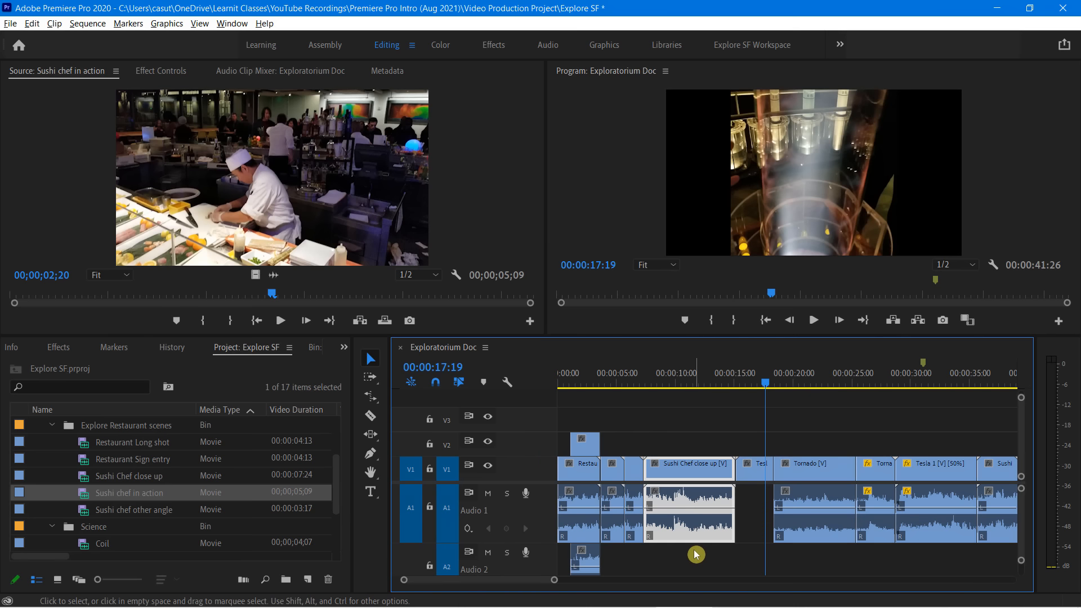
{"action": "left_click", "coordinate": [756, 476]}
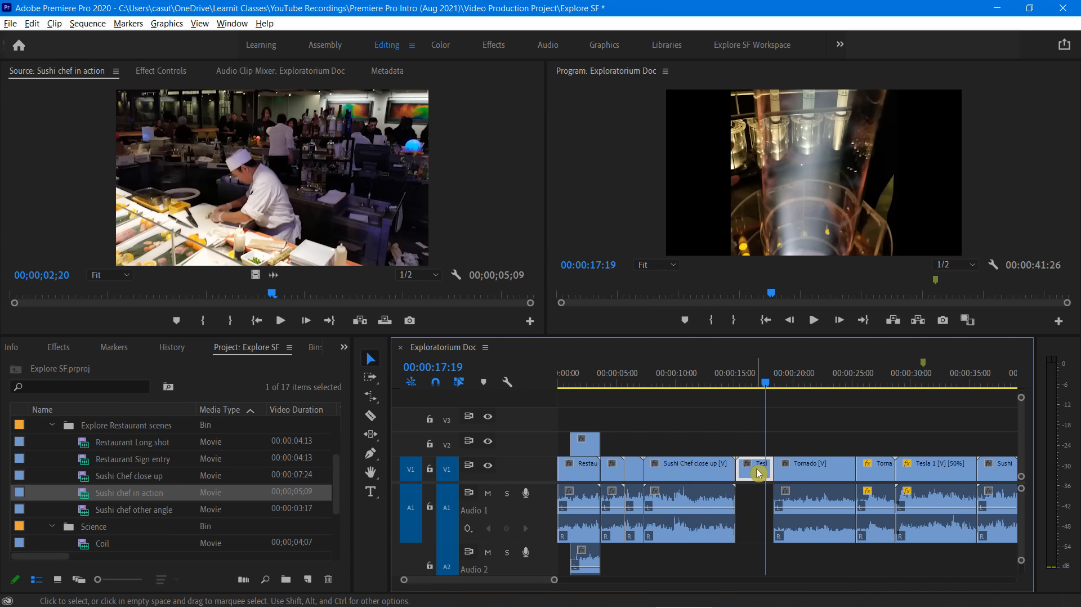
{"action": "left_click", "coordinate": [756, 468]}
{"action": "left_click_drag", "start_coordinate": [766, 382], "coordinate": [730, 398]}
{"action": "key", "text": "space"}
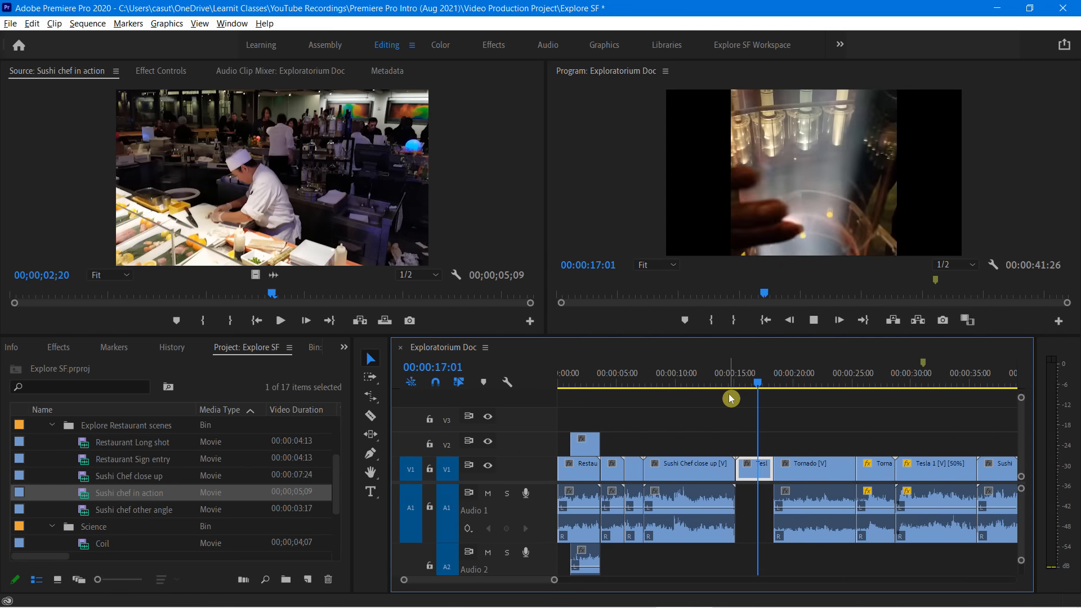
{"action": "key", "text": "space"}
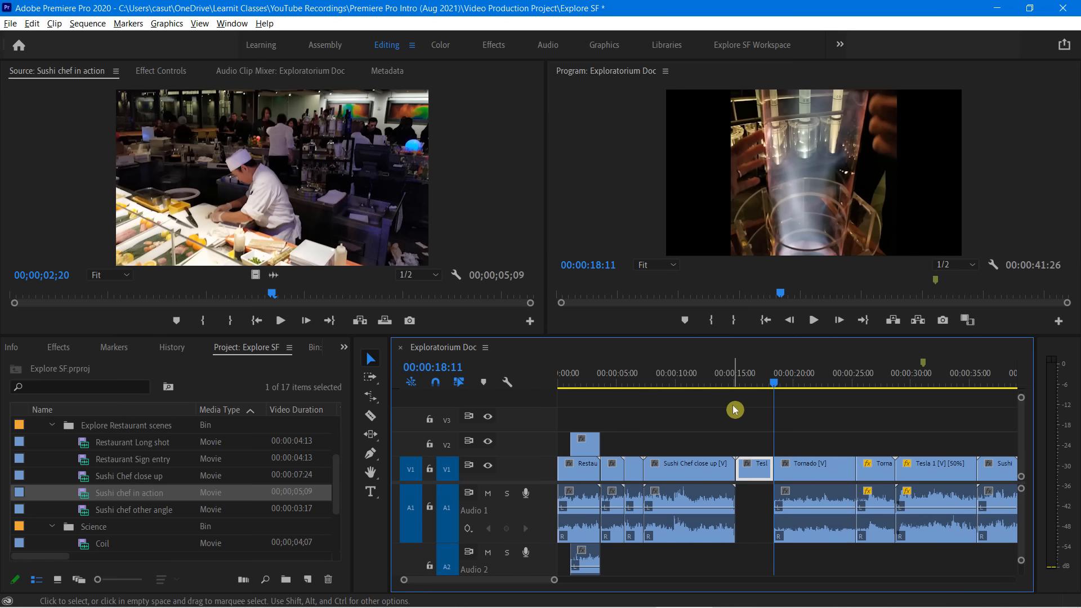
Turn off Linked Selection for the sequence and select the video and audio parts of several clips separately to test it
{"action": "left_click", "coordinate": [459, 387]}
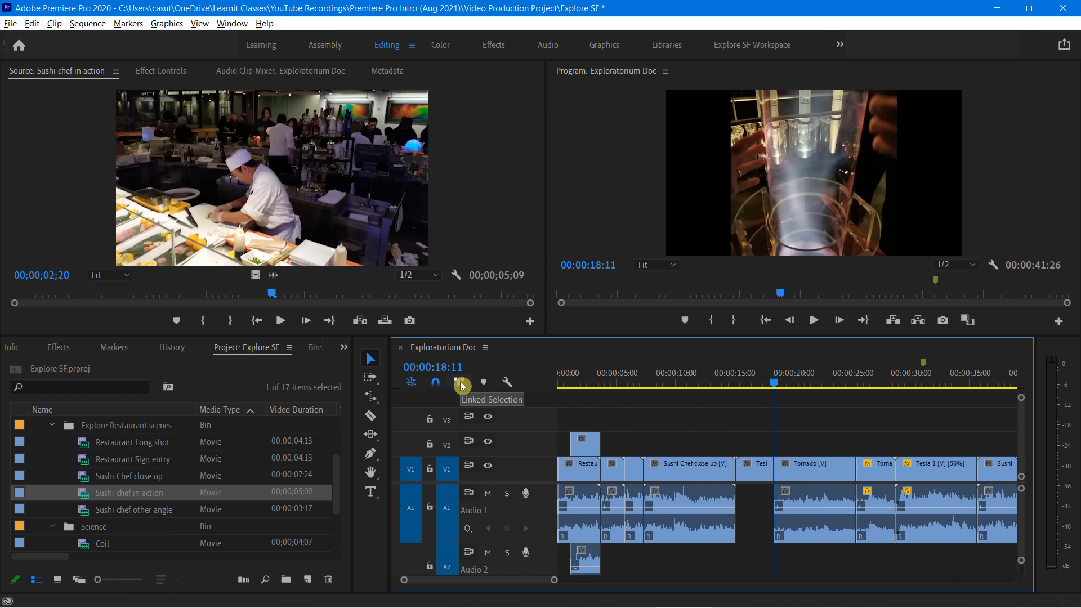
{"action": "left_click", "coordinate": [688, 467]}
{"action": "left_click", "coordinate": [687, 493]}
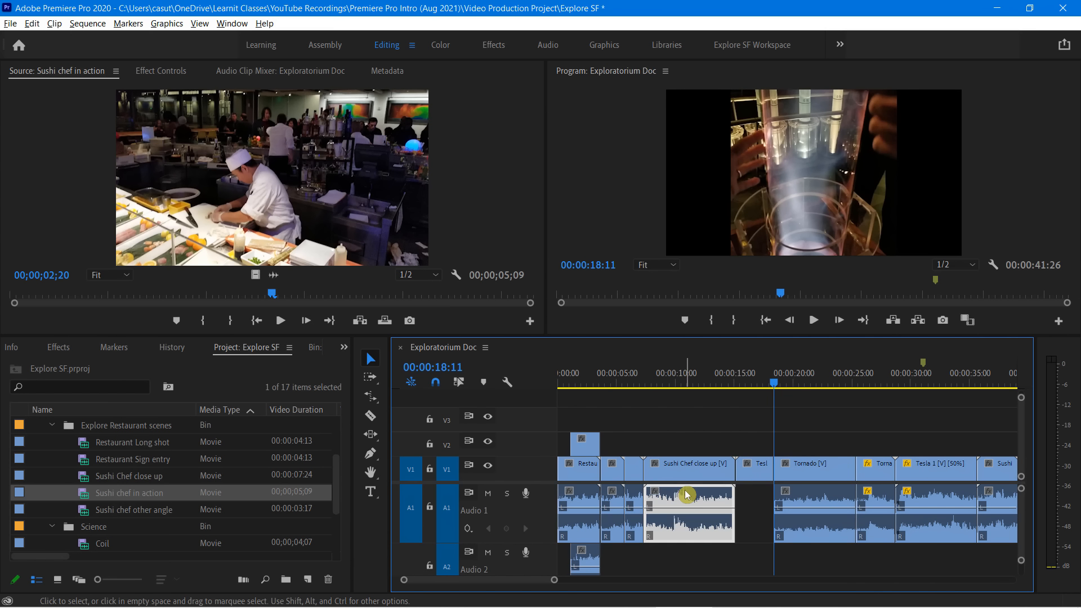
{"action": "left_click", "coordinate": [612, 474]}
{"action": "left_click", "coordinate": [634, 474]}
{"action": "left_click", "coordinate": [611, 468]}
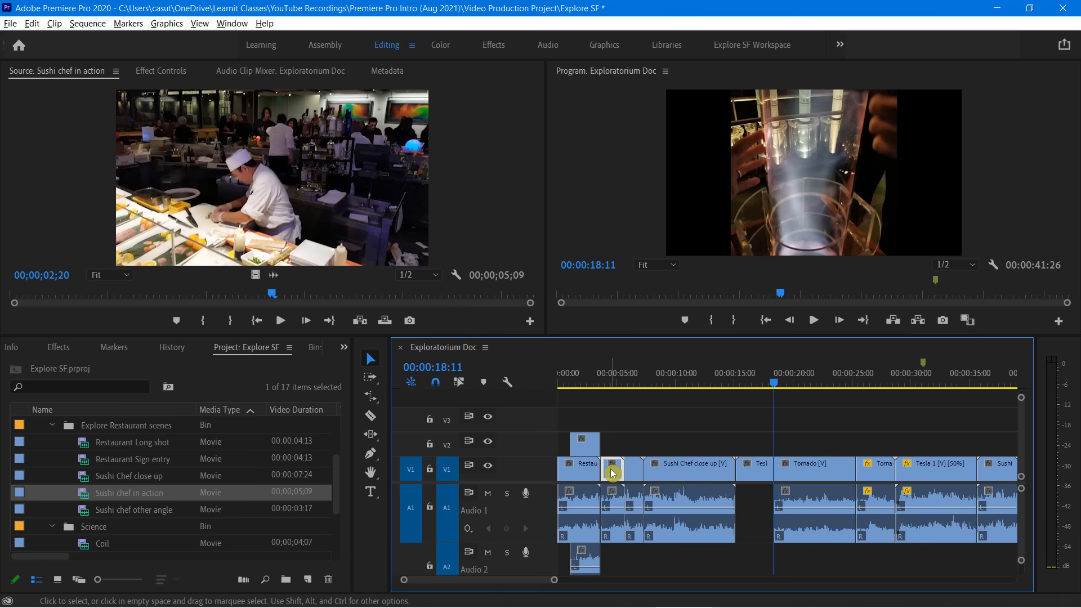
{"action": "left_click", "coordinate": [585, 471]}
{"action": "left_click", "coordinate": [568, 497]}
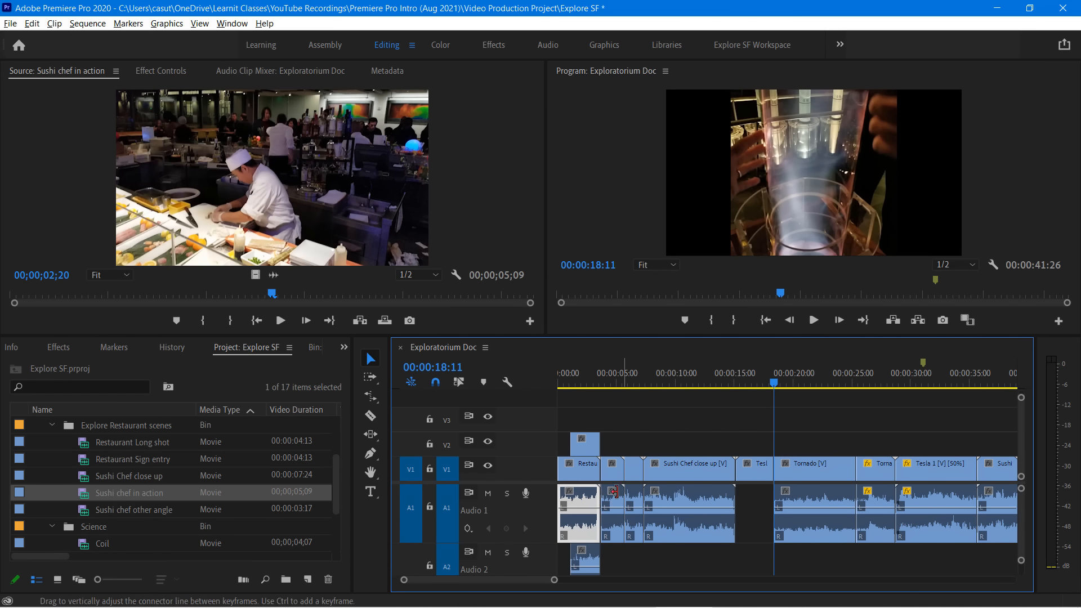
{"action": "left_click", "coordinate": [685, 476]}
{"action": "left_click", "coordinate": [680, 499]}
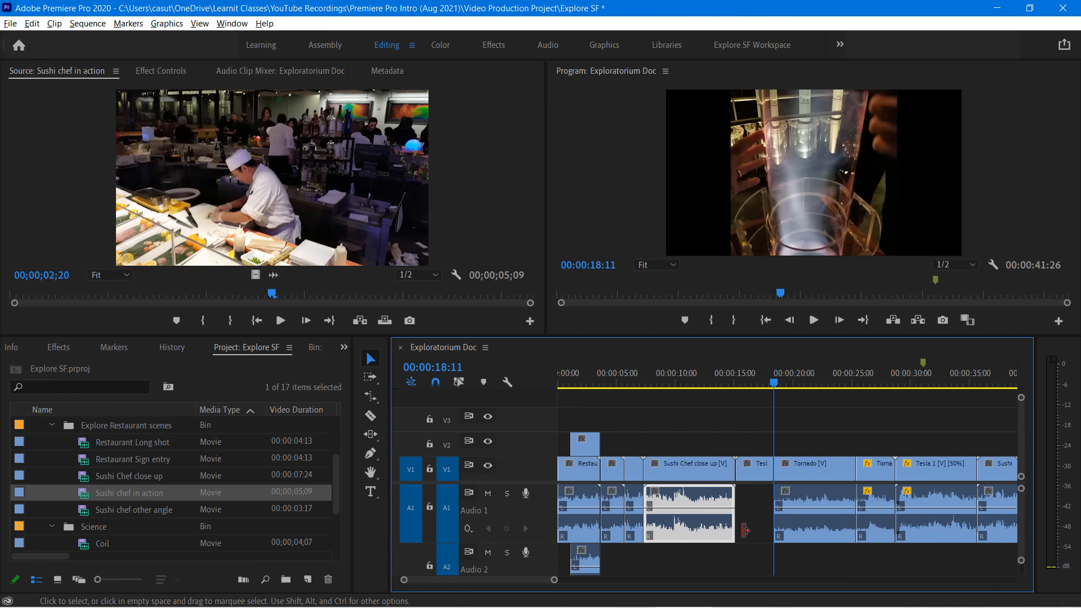
Try deleting all audio clips on A1 and A2 together, and undo the audio deletions, including that of Tesla 1
{"action": "left_click_drag", "start_coordinate": [1003, 558], "coordinate": [565, 498]}
{"action": "key", "text": "Delete"}
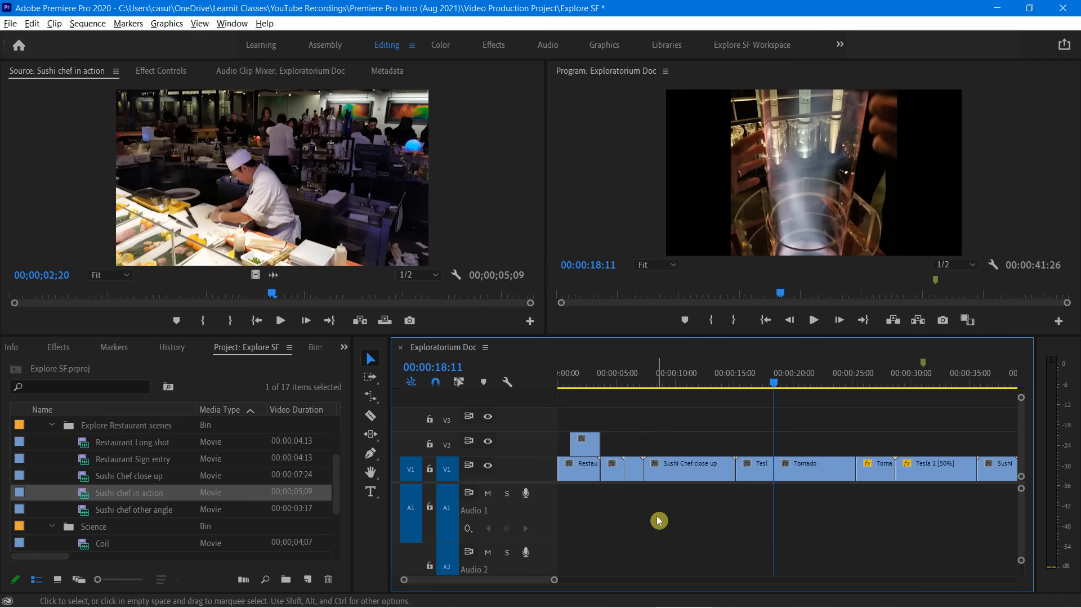
{"action": "key", "text": "ctrl+z"}
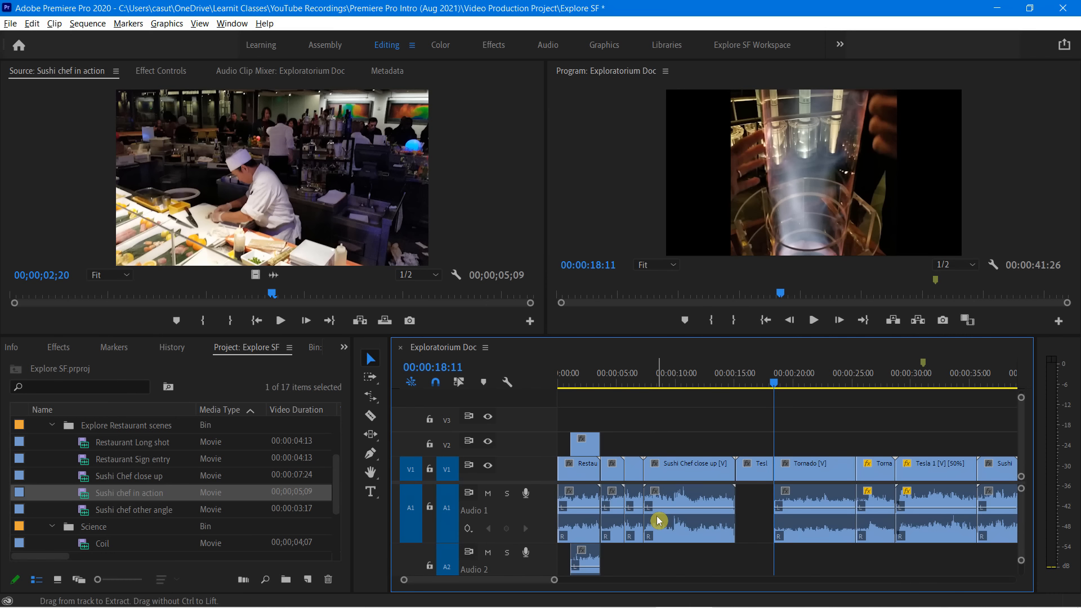
{"action": "key", "text": "ctrl+z"}
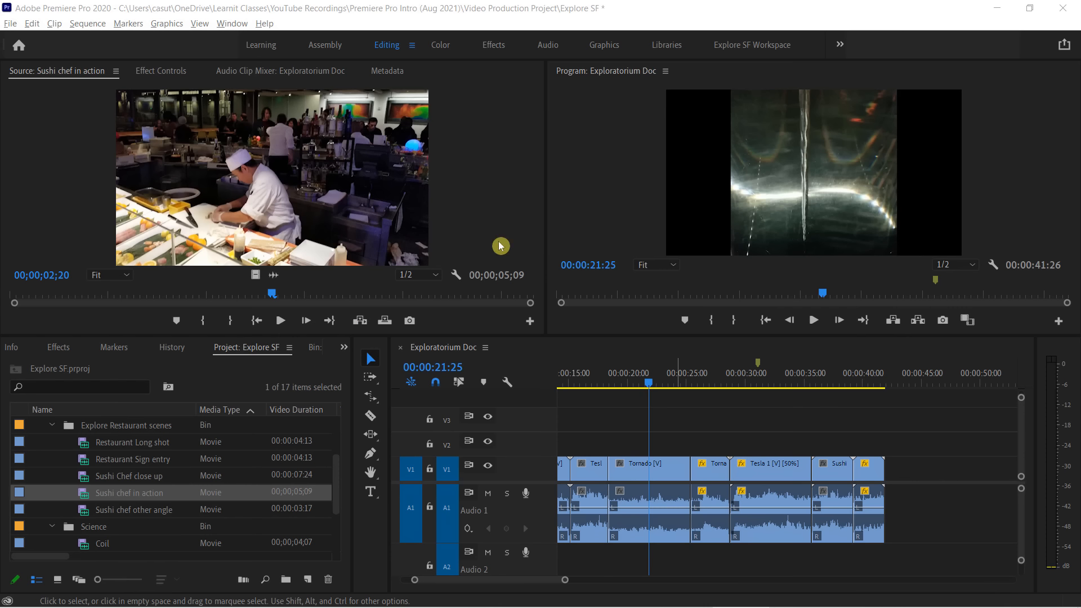
Mark a section of the Tornado clip with an In point at 00:00:20:20 and an Out point at 00:00:22:04
{"action": "left_click", "coordinate": [598, 159]}
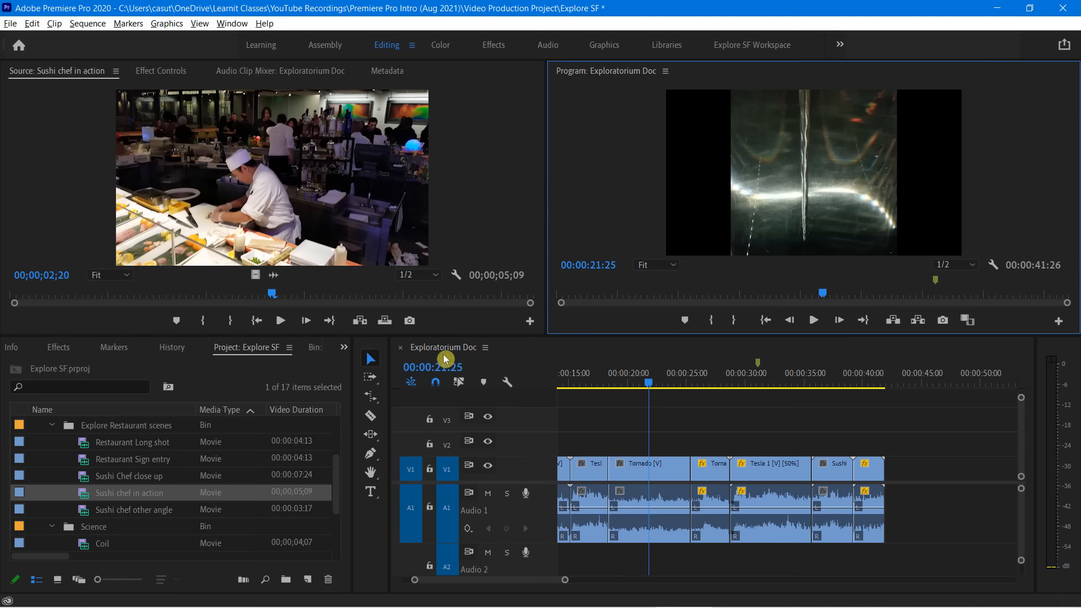
{"action": "left_click", "coordinate": [531, 353]}
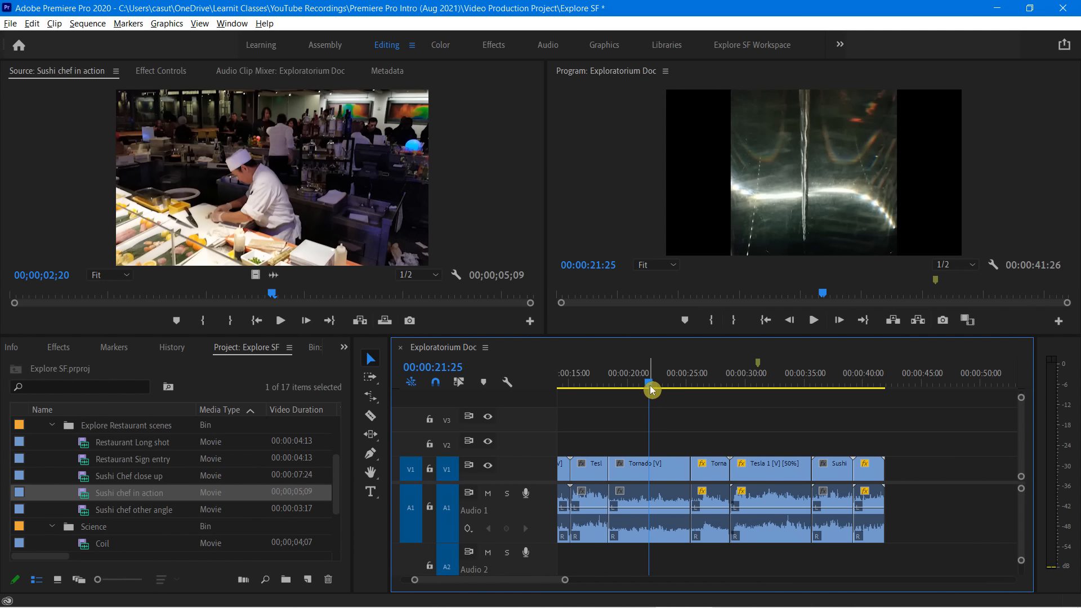
{"action": "left_click_drag", "start_coordinate": [648, 385], "coordinate": [637, 390]}
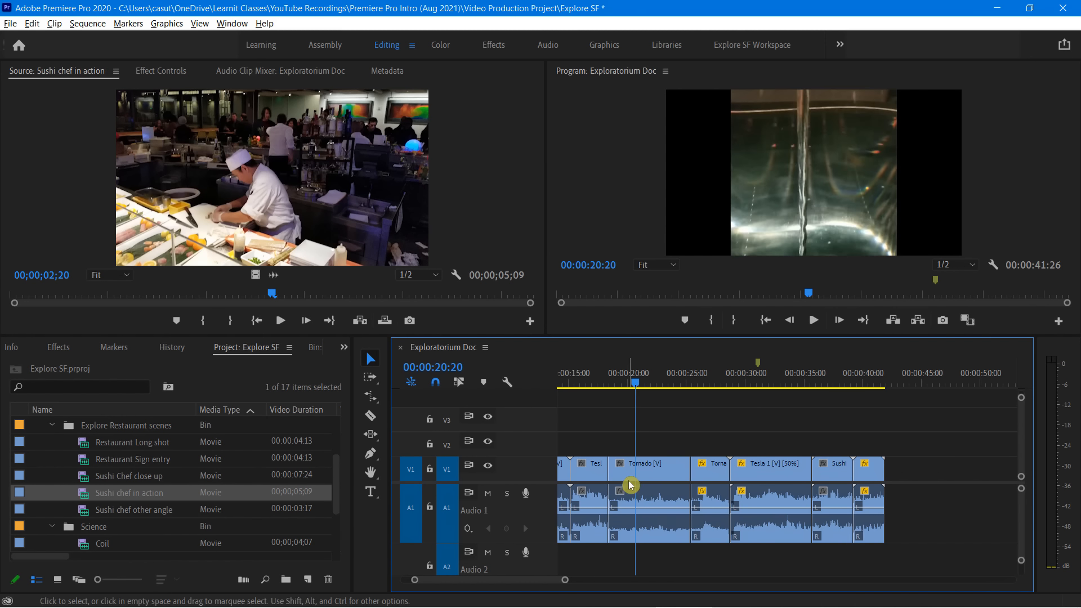
{"action": "mouse_move", "coordinate": [646, 383]}
{"action": "left_mouse_down"}
{"action": "mouse_move", "coordinate": [628, 388]}
{"action": "mouse_move", "coordinate": [662, 383]}
{"action": "mouse_move", "coordinate": [653, 386]}
{"action": "left_mouse_up"}
{"action": "key", "text": "i"}
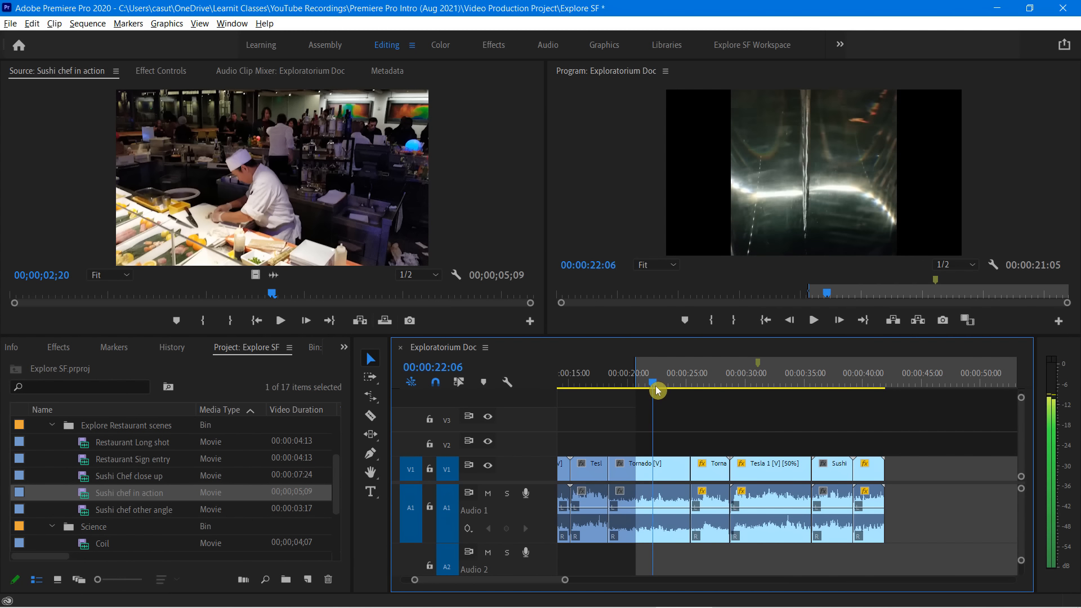
{"action": "key", "text": "o"}
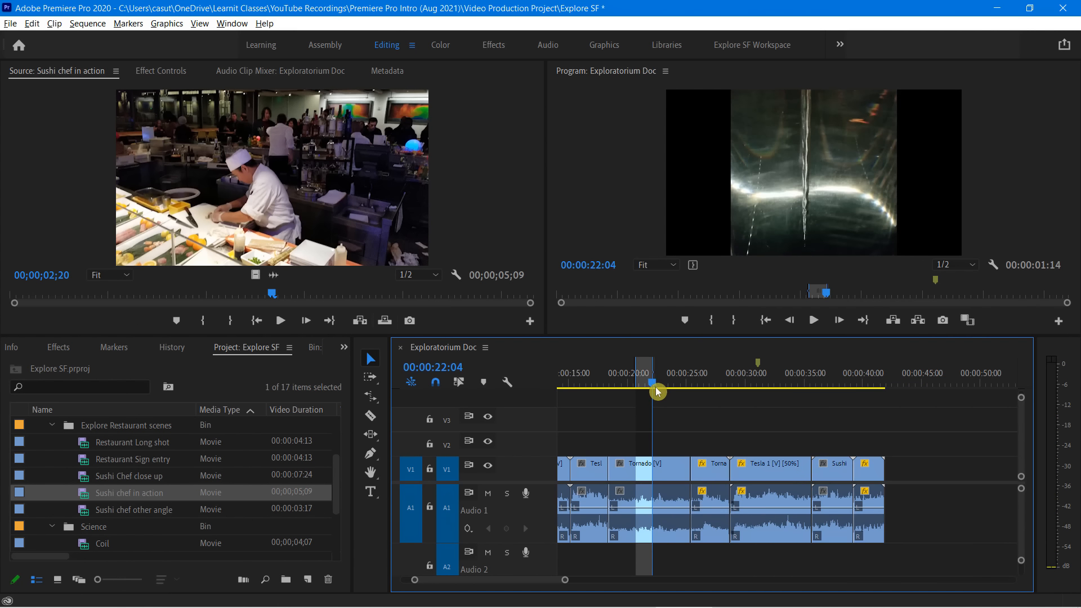
Try Lift on the marked Tornado section, undo it, and use Extract on the same section instead
{"action": "left_click", "coordinate": [893, 323]}
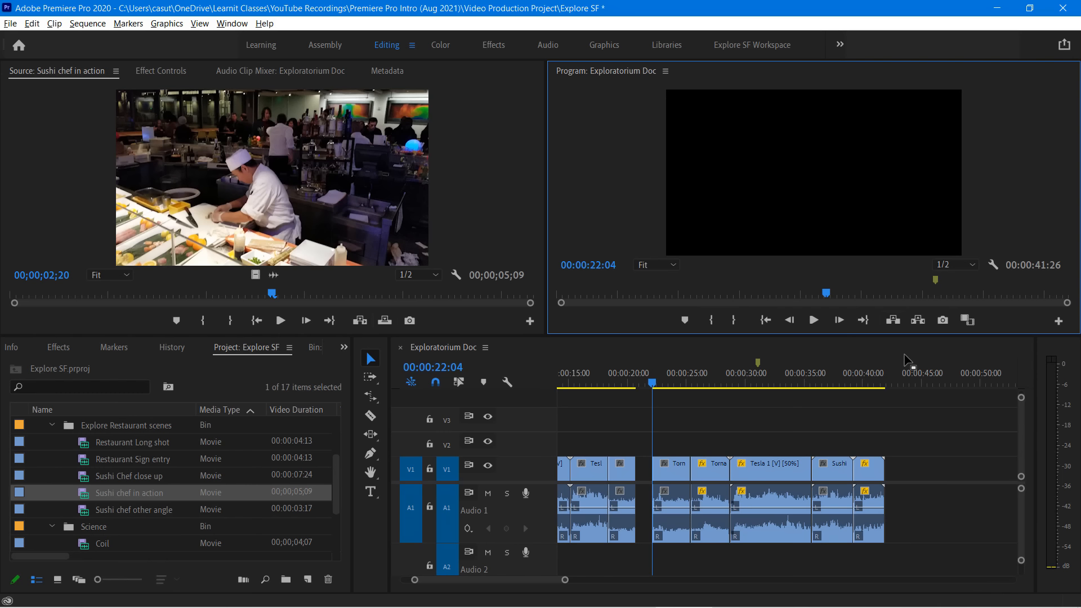
{"action": "key", "text": "ctrl+z"}
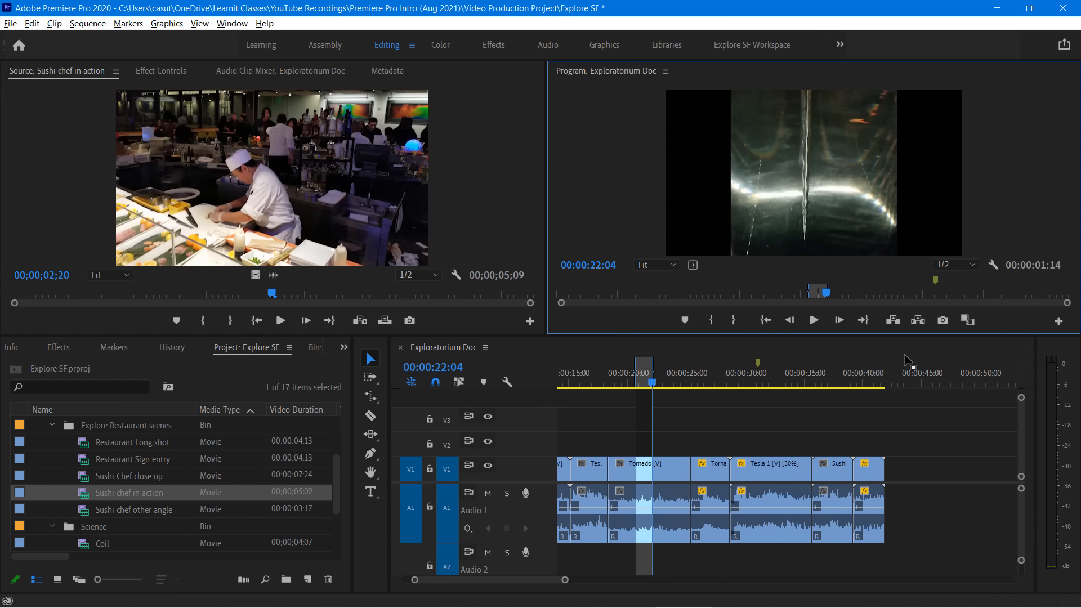
{"action": "left_click", "coordinate": [917, 321]}
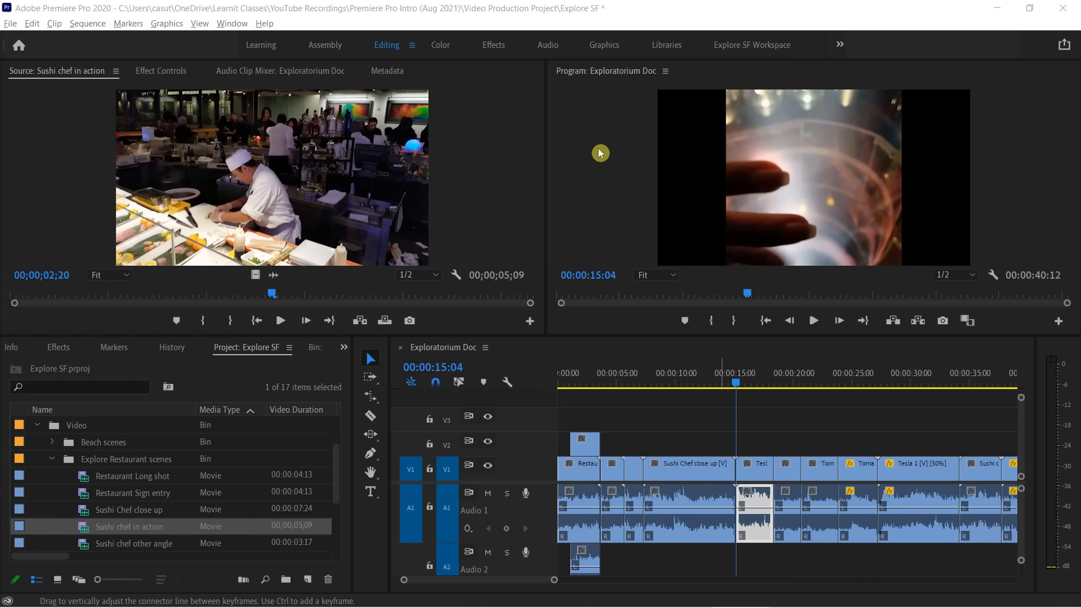
Add a sequence marker at 00:00:07:10, where Sushi Chef close up starts, and open the marker's settings
{"action": "left_click", "coordinate": [588, 118]}
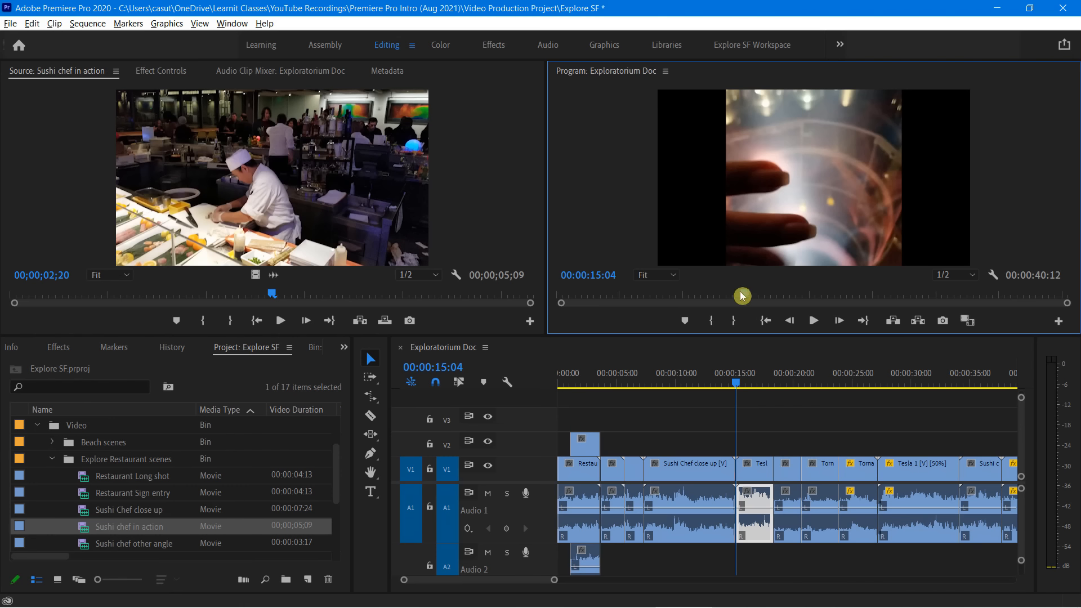
{"action": "left_click_drag", "start_coordinate": [741, 294], "coordinate": [639, 319]}
{"action": "key", "text": "space"}
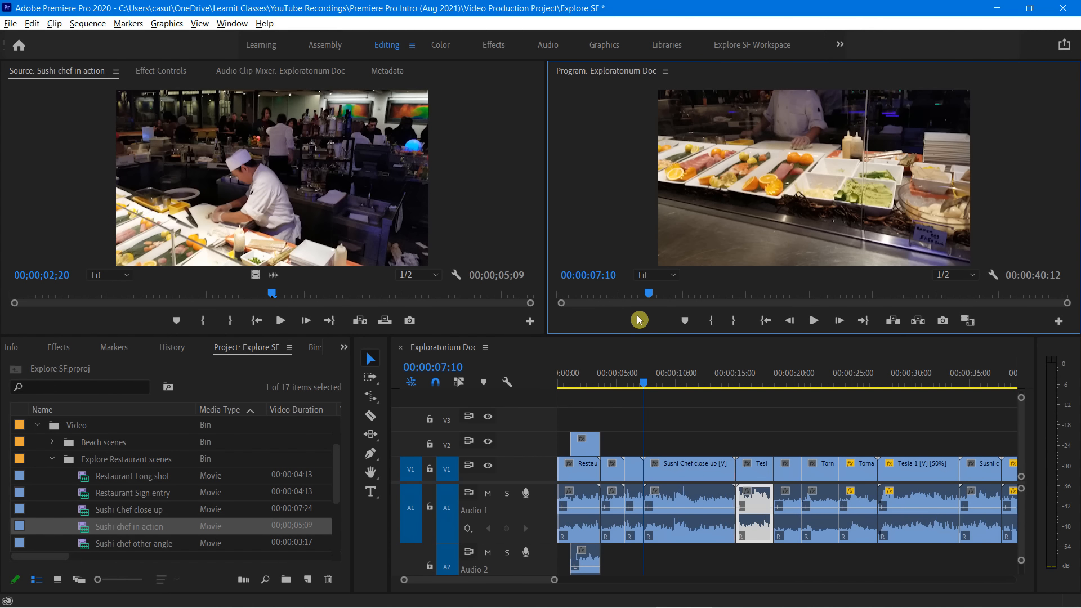
{"action": "key", "text": "m"}
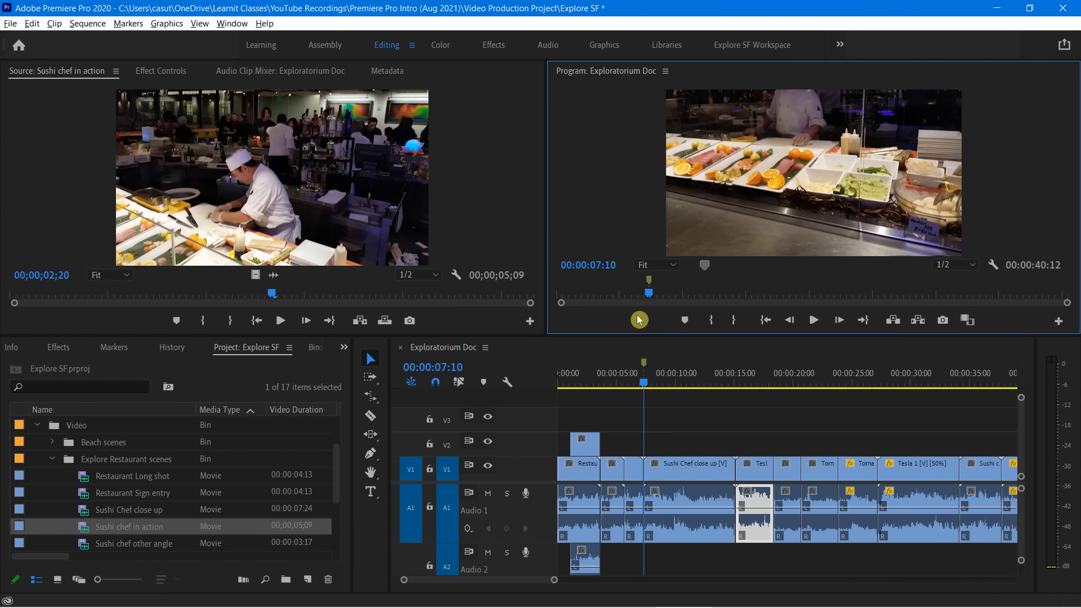
{"action": "double_click", "coordinate": [649, 283]}
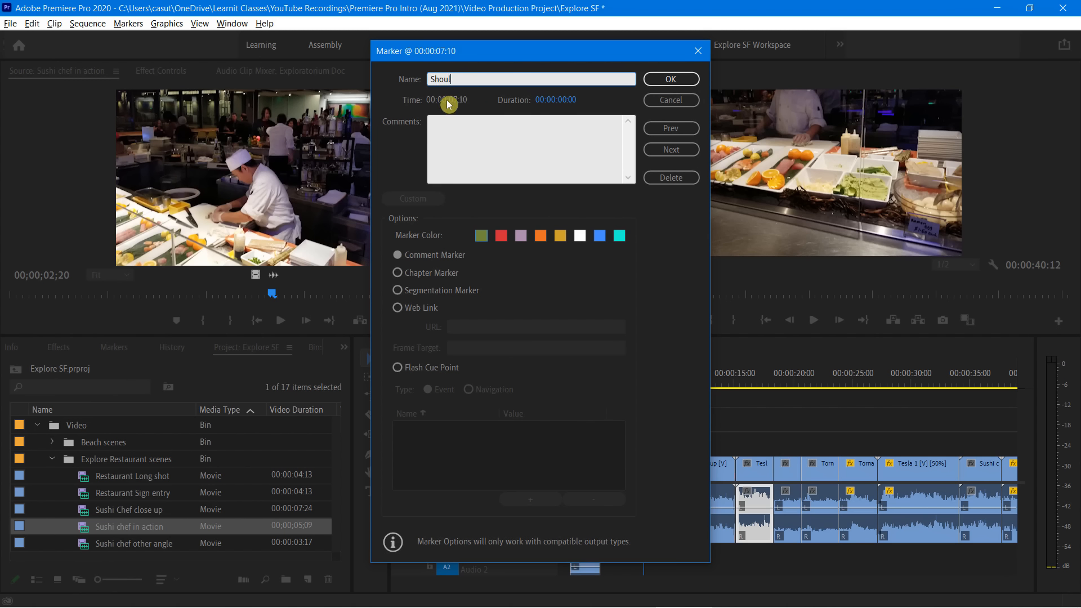
Add the comment "Should we speed him up or slow down?" to the marker at 00:00:07:10, leaving its name empty
{"action": "type", "text": "Should we speed him up or slow down?"}
{"action": "left_click_drag", "start_coordinate": [574, 77], "coordinate": [405, 73]}
{"action": "key", "text": "ctrl+c"}
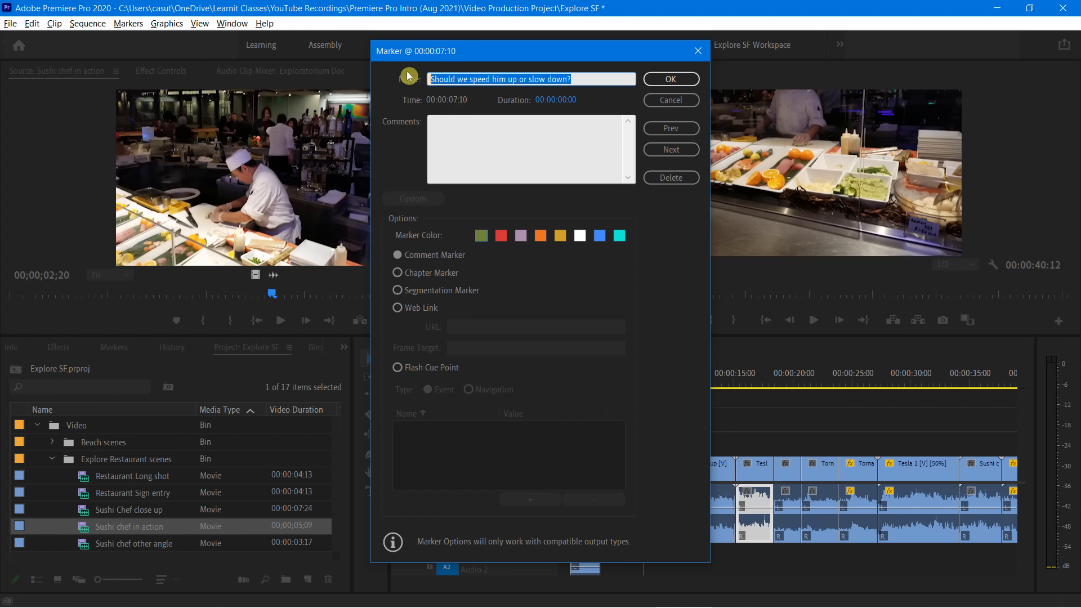
{"action": "key", "text": "BackSpace"}
{"action": "left_click", "coordinate": [468, 137]}
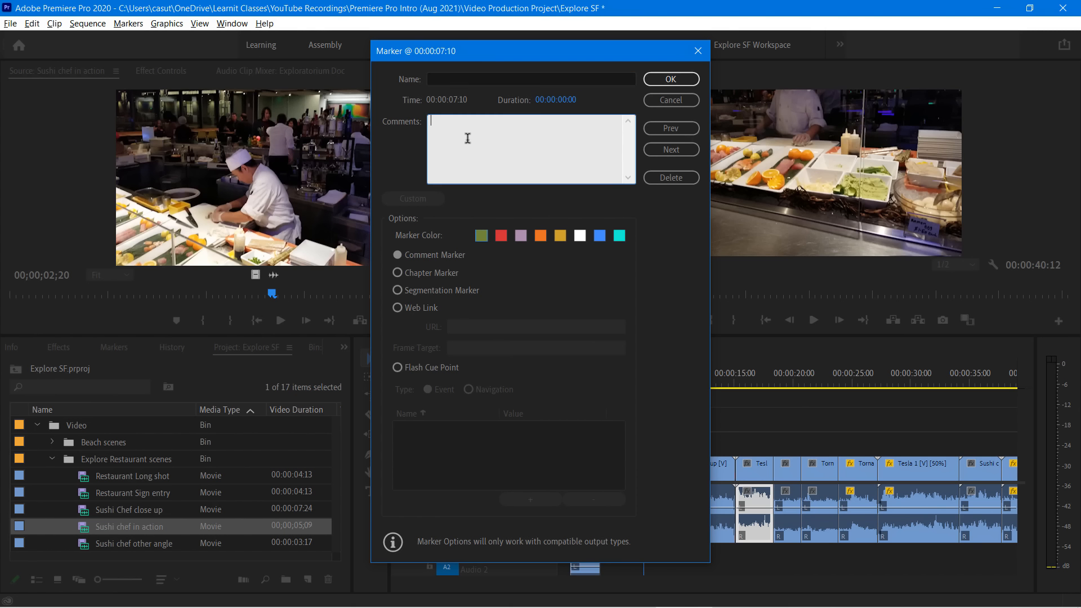
{"action": "key", "text": "ctrl+v"}
Name the 00:00:07:10 marker "Speed?", colour it red and apply the settings
{"action": "left_click", "coordinate": [438, 79]}
{"action": "type", "text": "Sp"}
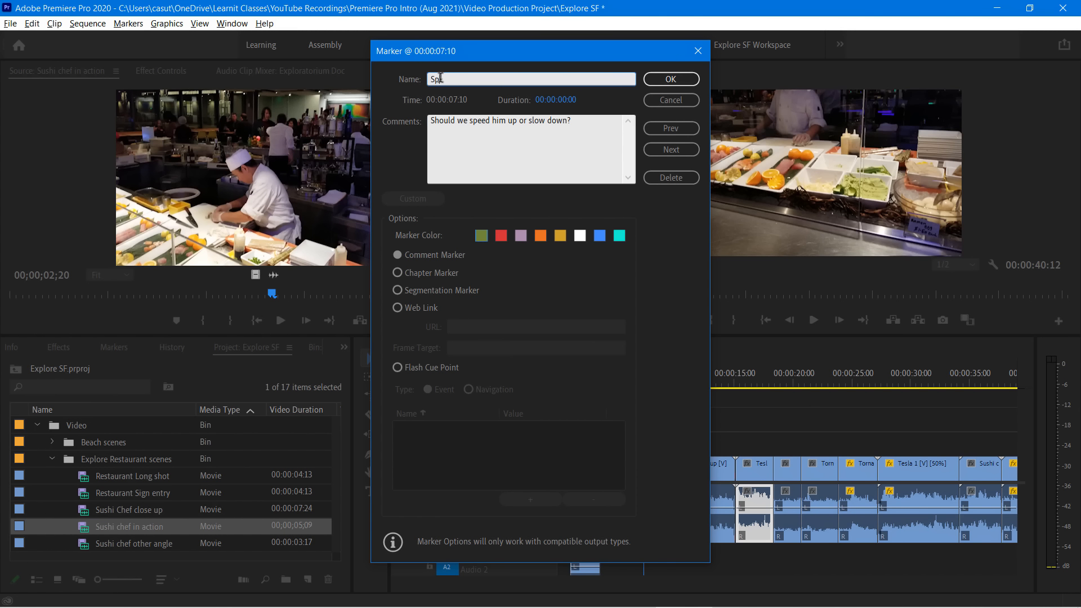
{"action": "type", "text": "eed?"}
{"action": "left_click", "coordinate": [501, 237]}
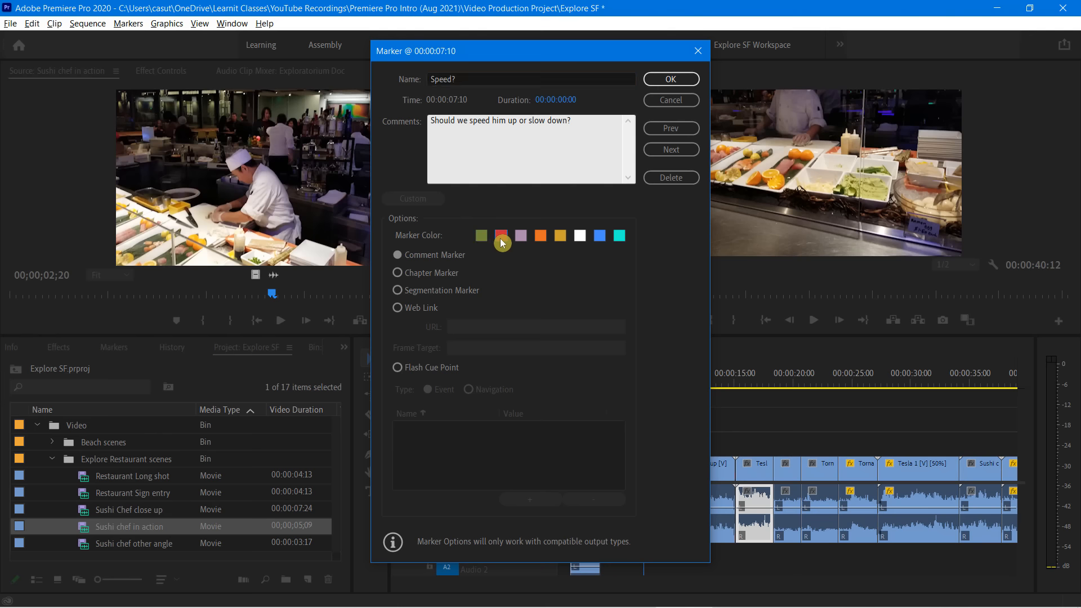
{"action": "left_click", "coordinate": [674, 77]}
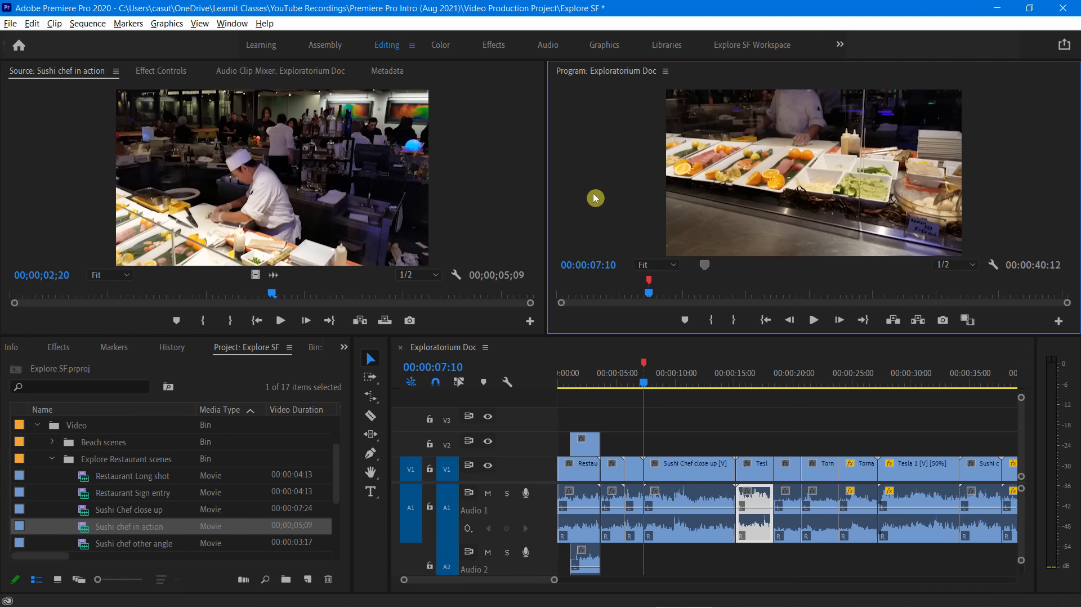
Stretch the Speed? marker into a range ending at 00:00:14:12, near the end of the Sushi Chef close up clip
{"action": "key", "text": "Down"}
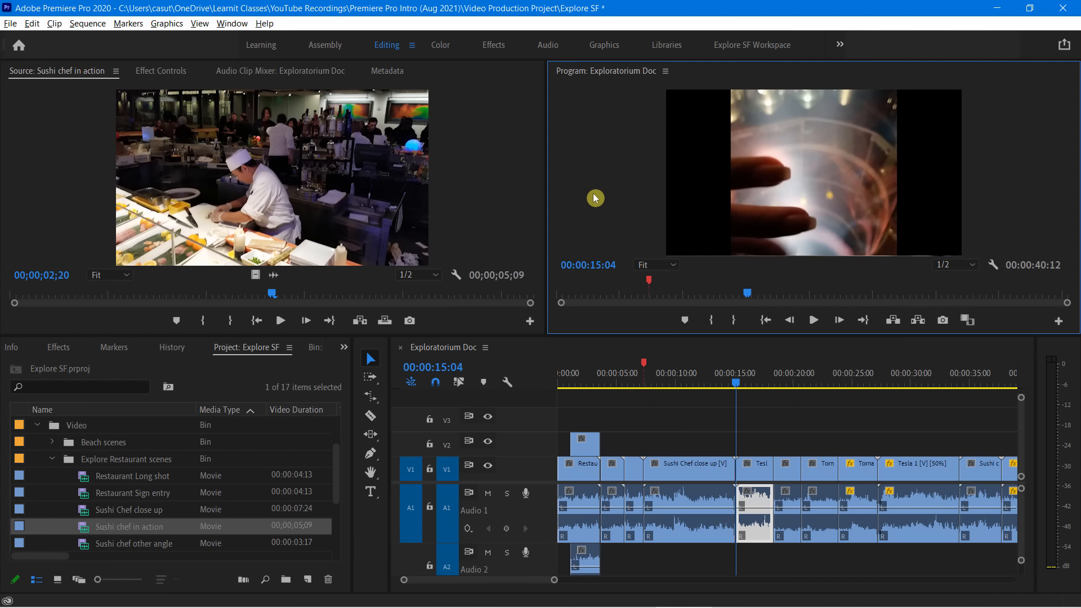
{"action": "left_click", "coordinate": [709, 361]}
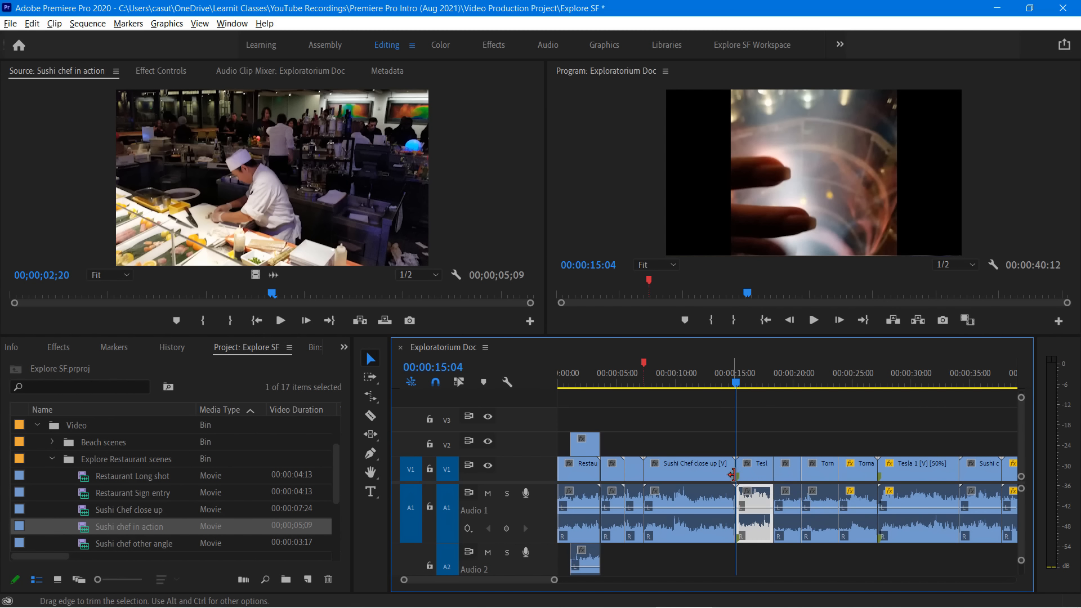
{"action": "left_click_drag", "start_coordinate": [741, 475], "coordinate": [743, 475]}
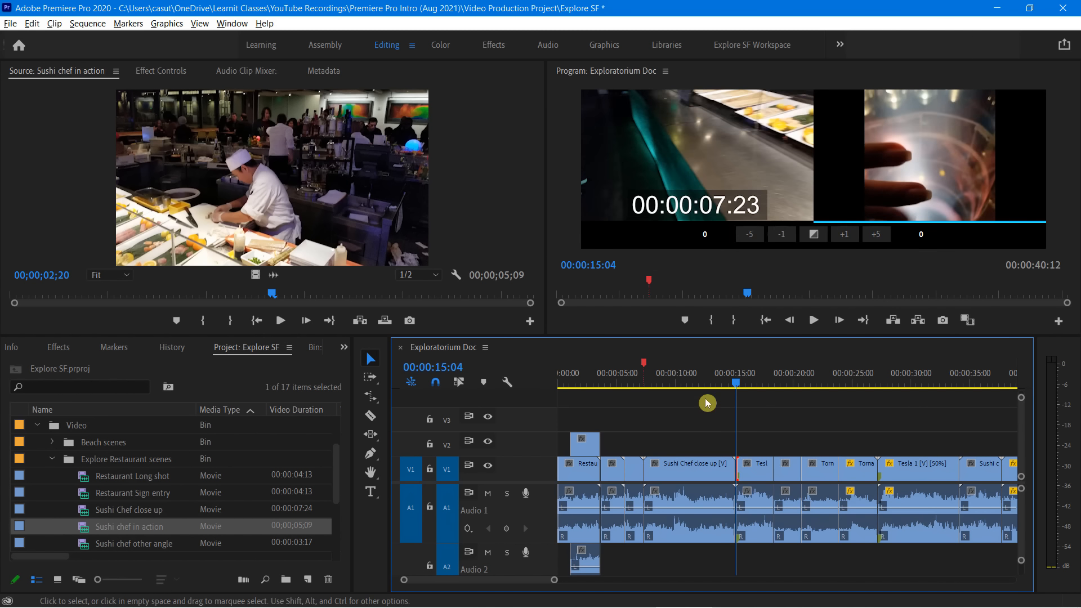
{"action": "left_click", "coordinate": [473, 183]}
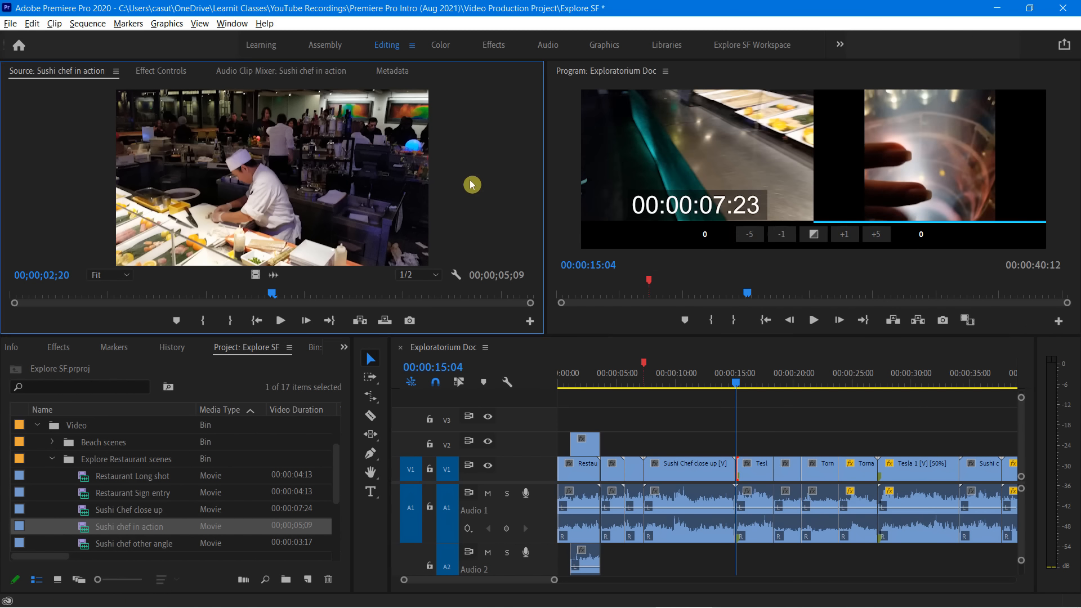
{"action": "left_click", "coordinate": [736, 384]}
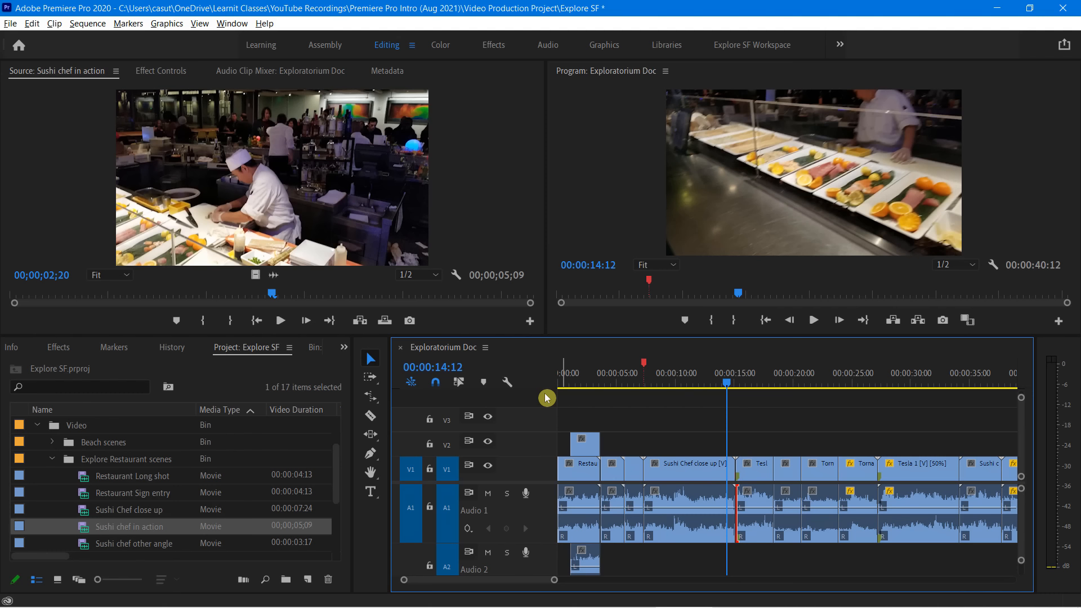
{"action": "mouse_move", "coordinate": [650, 366]}
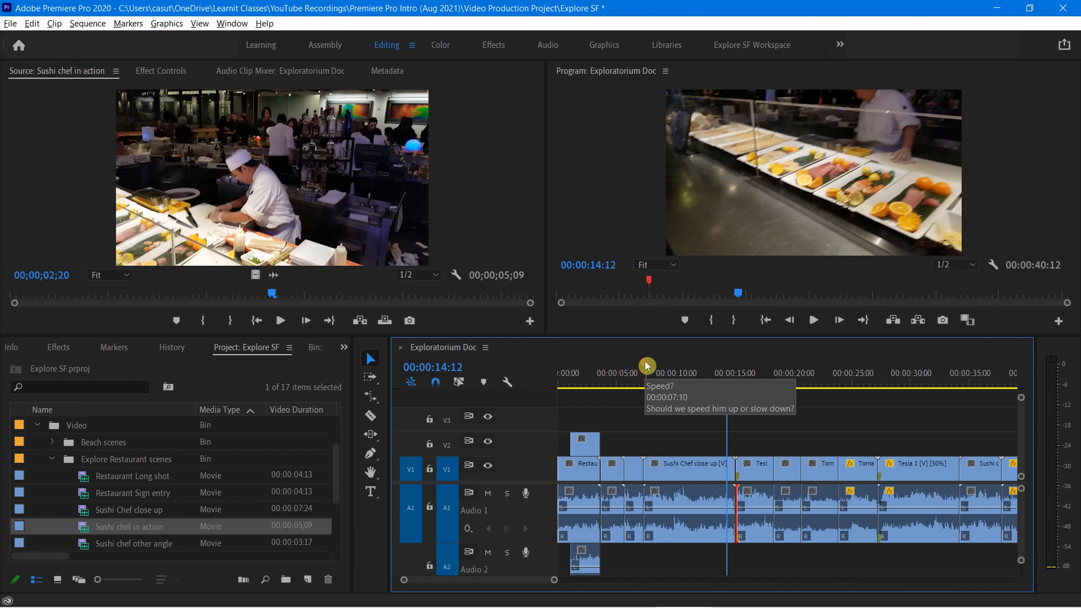
{"action": "left_click", "coordinate": [649, 281]}
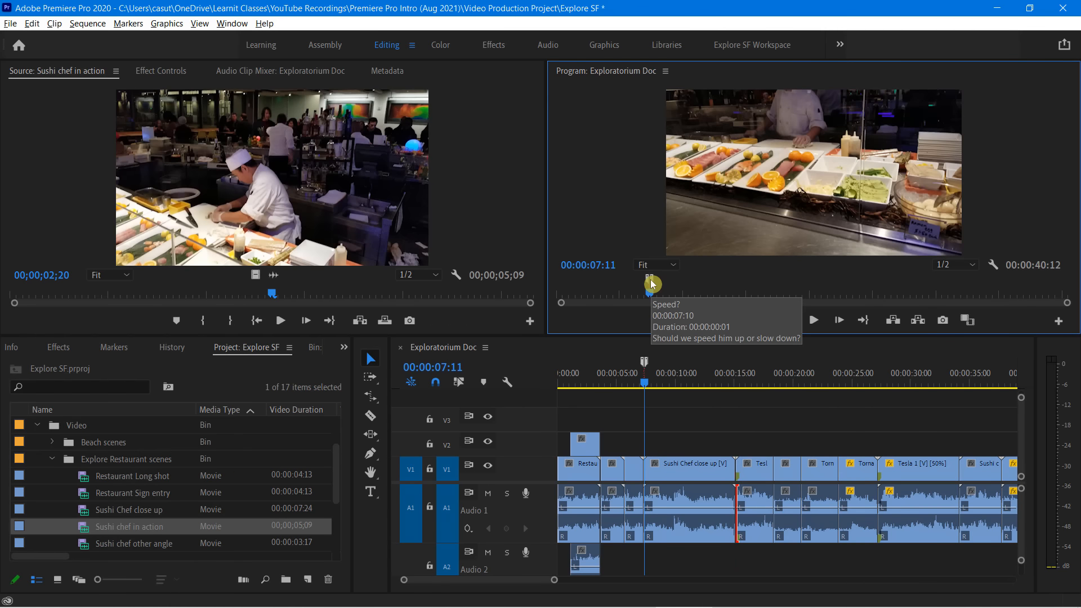
{"action": "mouse_move", "coordinate": [653, 284]}
{"action": "left_mouse_down"}
{"action": "mouse_move", "coordinate": [756, 277]}
{"action": "mouse_move", "coordinate": [740, 287]}
{"action": "left_mouse_up"}
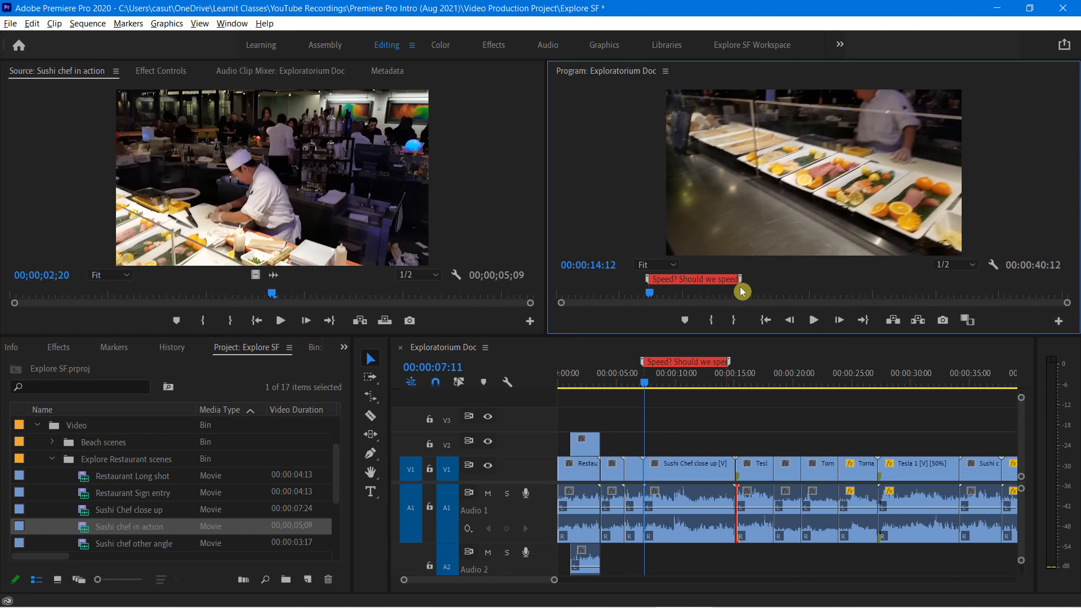
{"action": "left_click", "coordinate": [741, 290]}
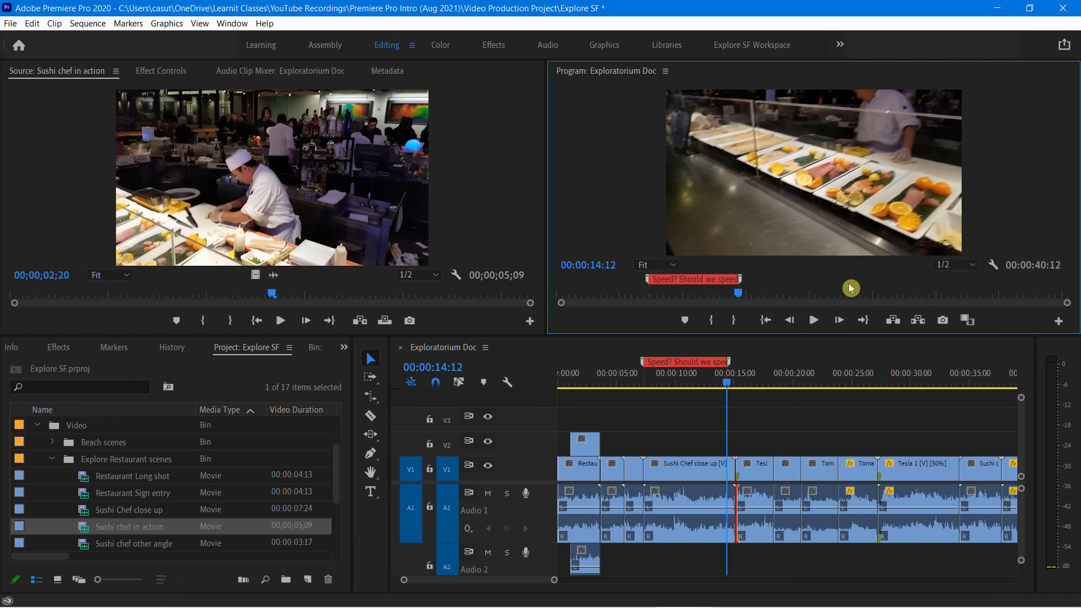
Add a sequence marker at 00:00:20:21, where the Tornado clip starts, and open its settings
{"action": "left_click", "coordinate": [731, 385]}
{"action": "left_click_drag", "start_coordinate": [731, 384], "coordinate": [799, 392]}
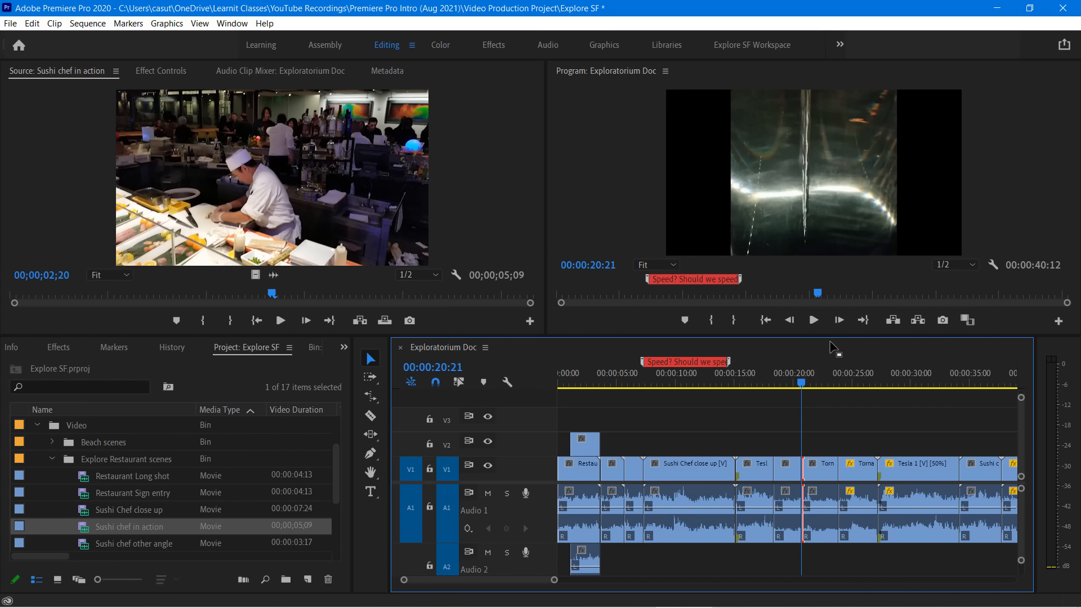
{"action": "left_click", "coordinate": [647, 173]}
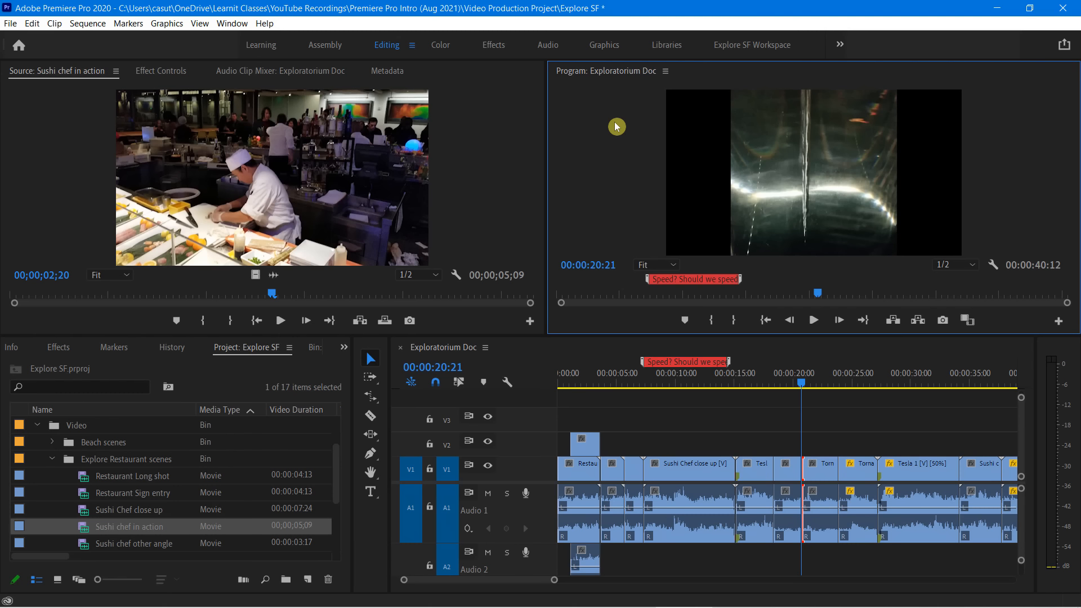
{"action": "key", "text": "m"}
{"action": "key", "text": "m"}
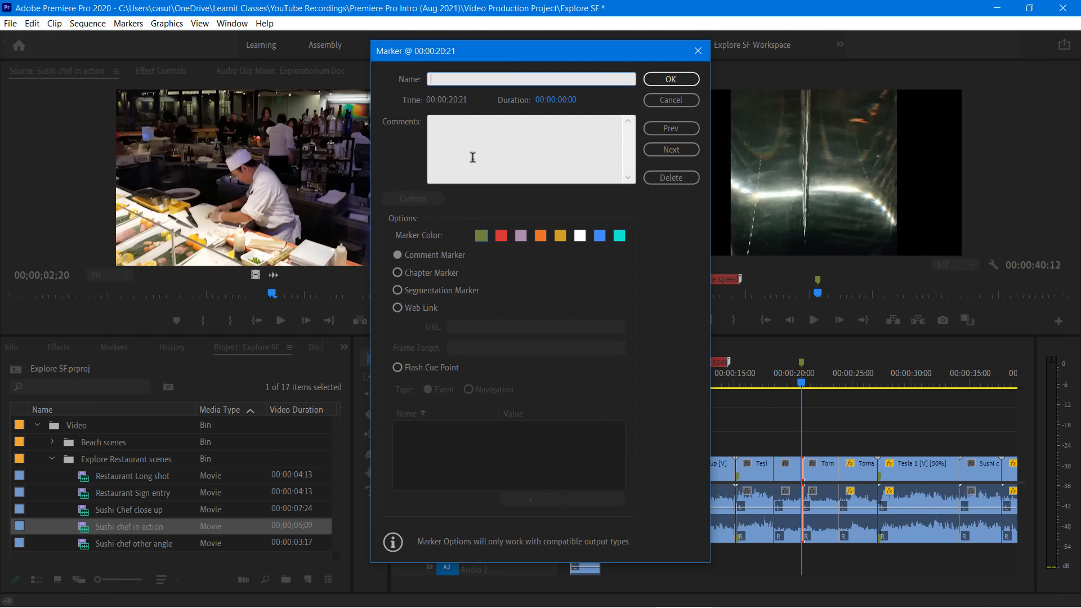
Name the 00:00:20:21 marker "Remove voices?" and add the comment "Or just add some cool music?"
{"action": "type", "text": "Remove voices?"}
{"action": "left_click", "coordinate": [453, 138]}
{"action": "type", "text": "Or jus"}
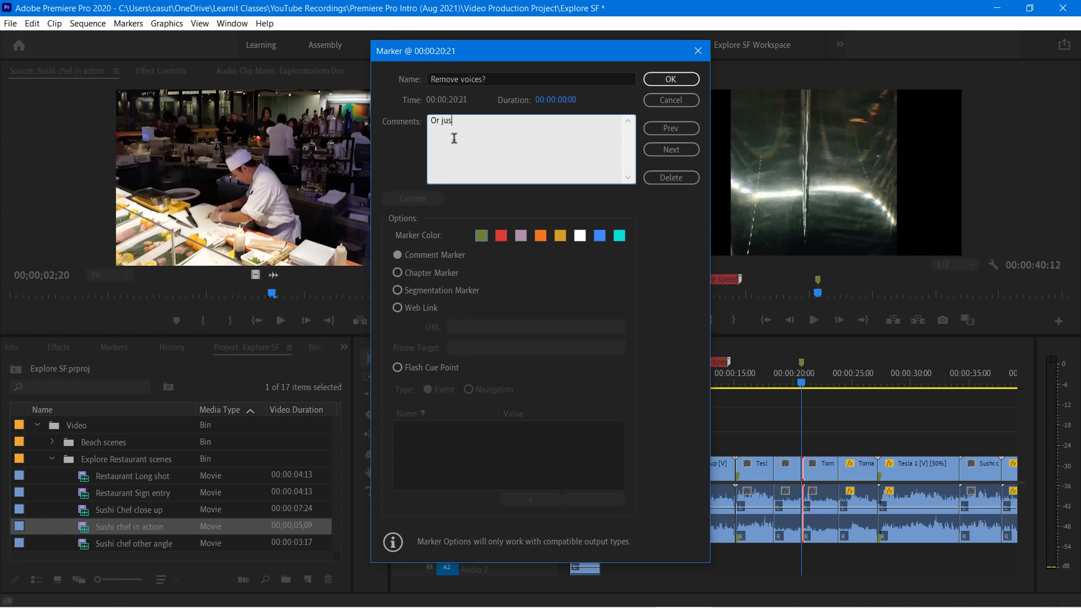
{"action": "type", "text": "t add some cool music?"}
Colour the Remove voices? marker orange, apply its settings, and stretch it into a range ending at 00:00:26:16
{"action": "left_click", "coordinate": [540, 236]}
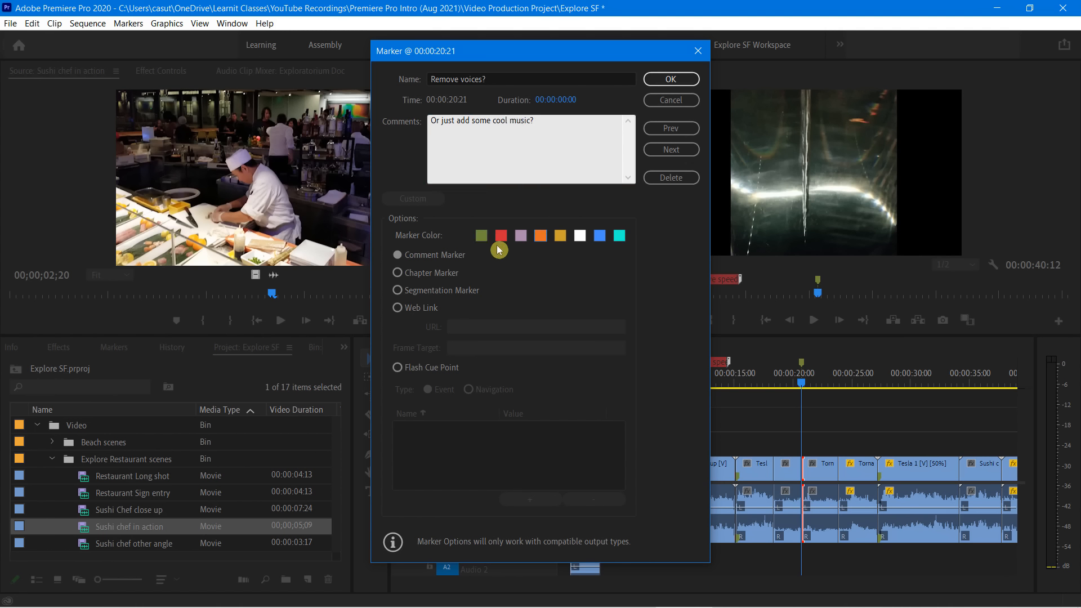
{"action": "left_click", "coordinate": [679, 80]}
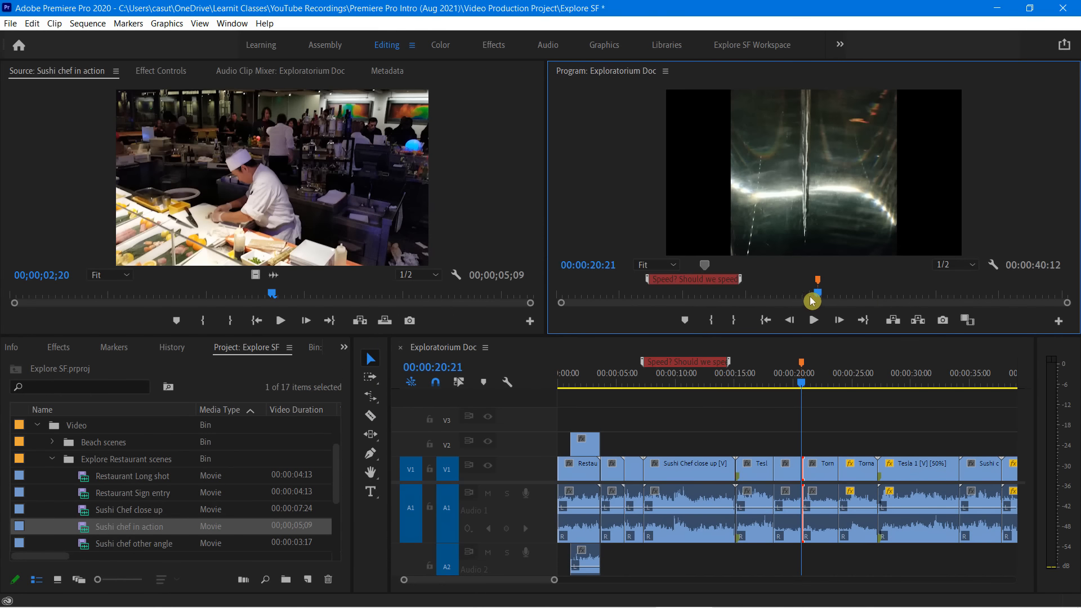
{"action": "mouse_move", "coordinate": [819, 283]}
{"action": "mouse_move", "coordinate": [819, 284]}
{"action": "left_mouse_down"}
{"action": "mouse_move", "coordinate": [909, 285]}
{"action": "mouse_move", "coordinate": [894, 290]}
{"action": "left_mouse_up"}
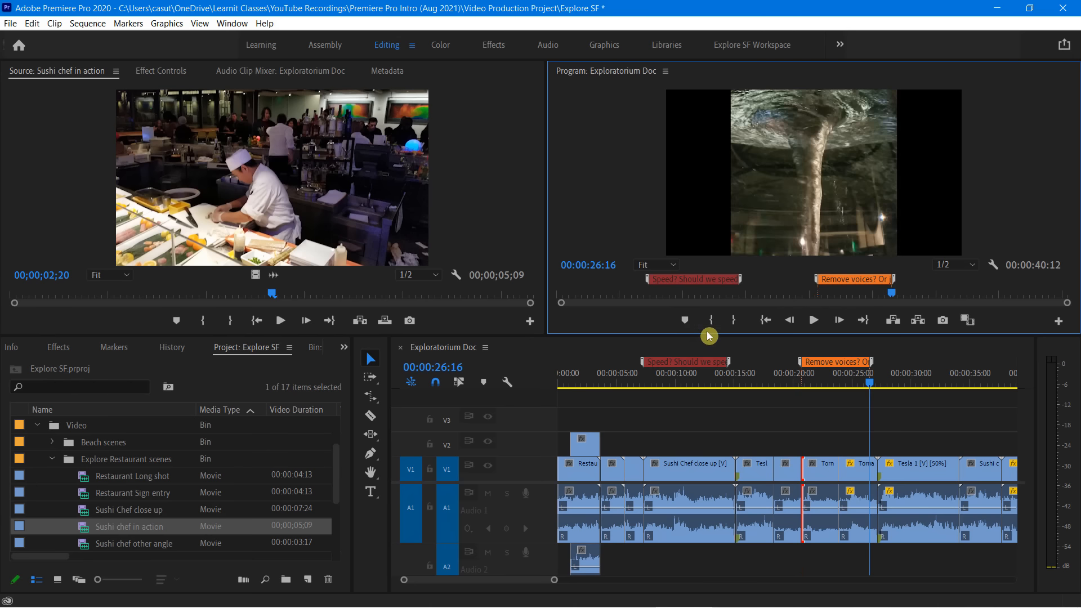
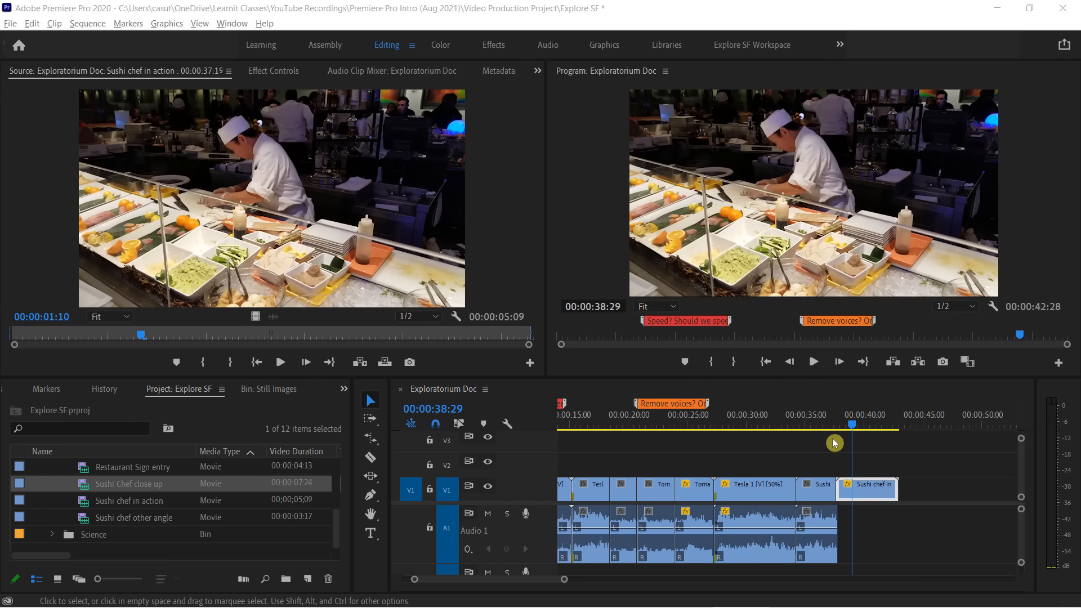
Play back the Sushi chef in action clip at the end of the sequence
{"action": "left_click_drag", "start_coordinate": [854, 430], "coordinate": [841, 435]}
{"action": "key", "text": "space"}
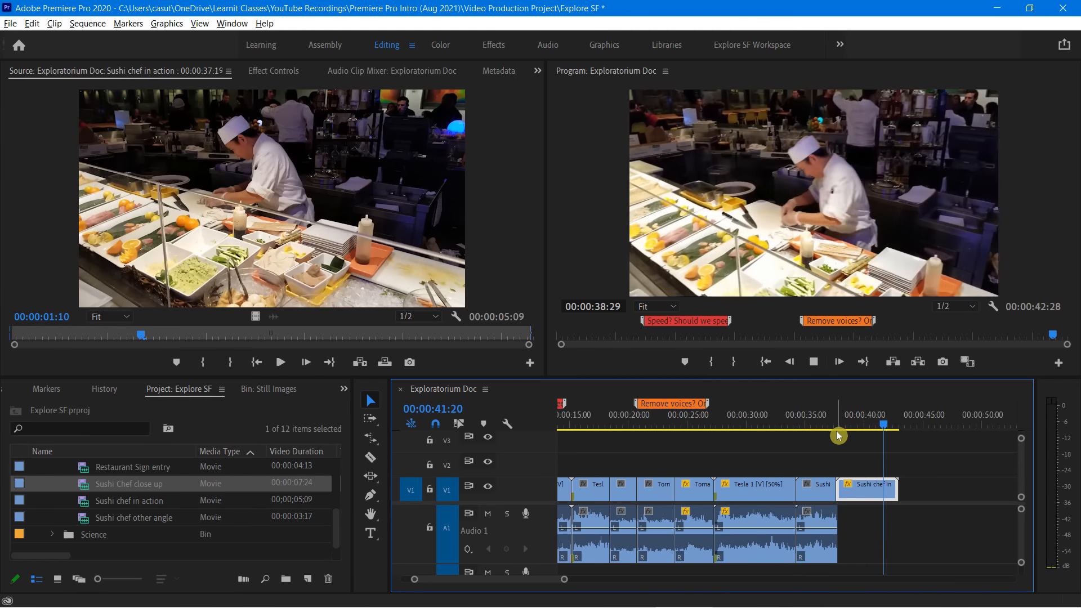
{"action": "key", "text": "space"}
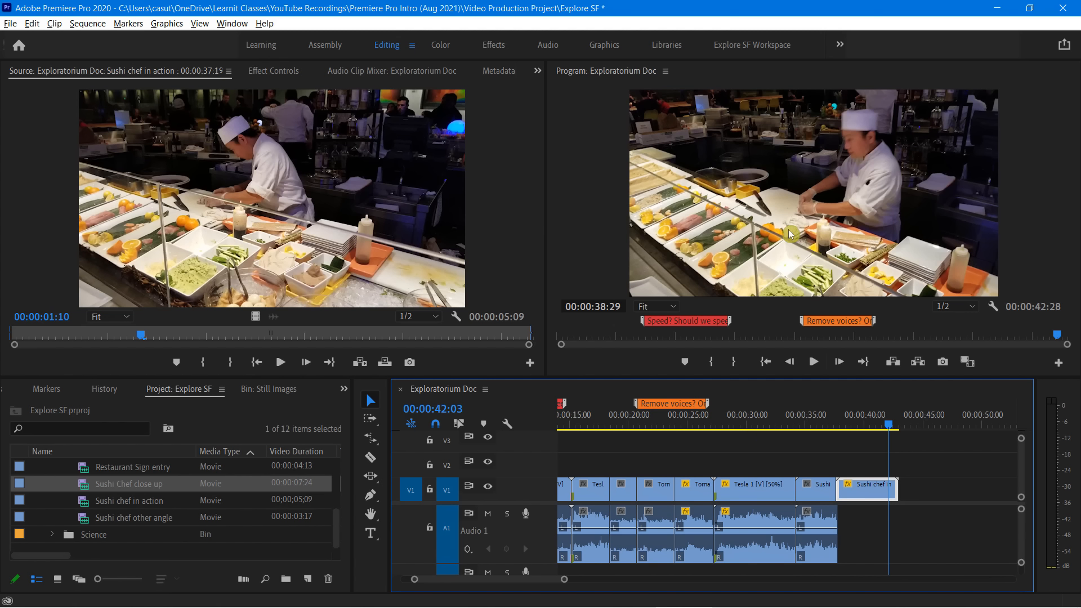
Set the Program monitor magnification to 10% and select the Sushi chef in action frame for transforming
{"action": "left_click", "coordinate": [589, 191]}
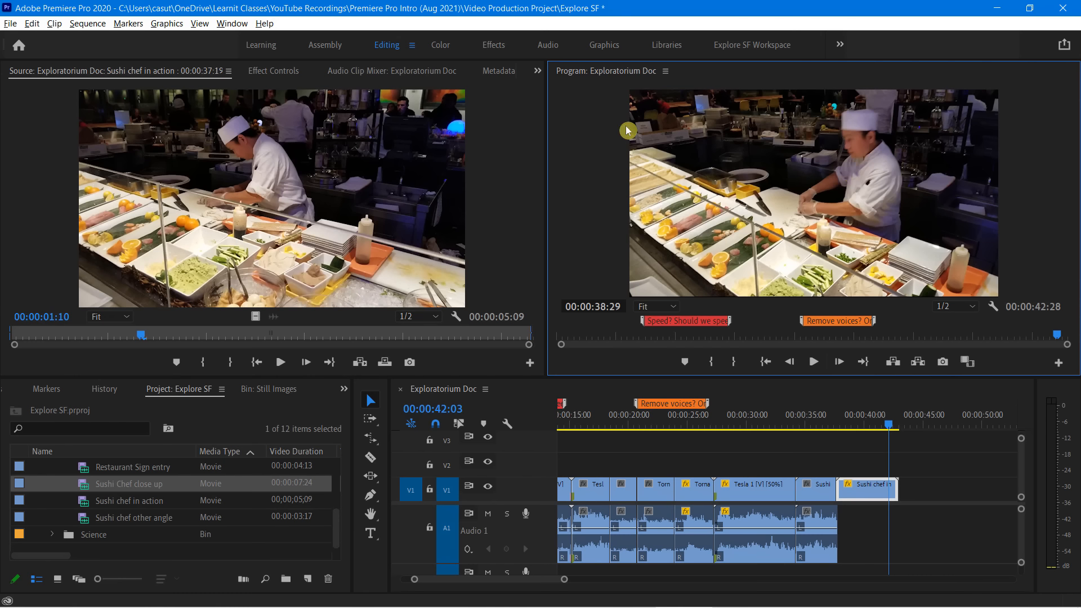
{"action": "left_click", "coordinate": [668, 307]}
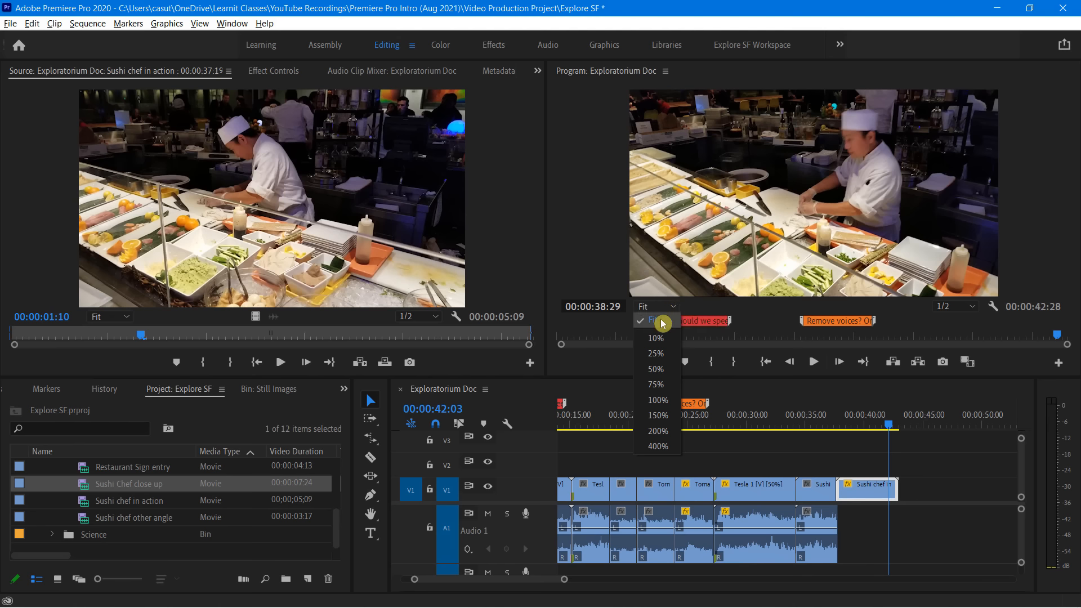
{"action": "left_click", "coordinate": [664, 337]}
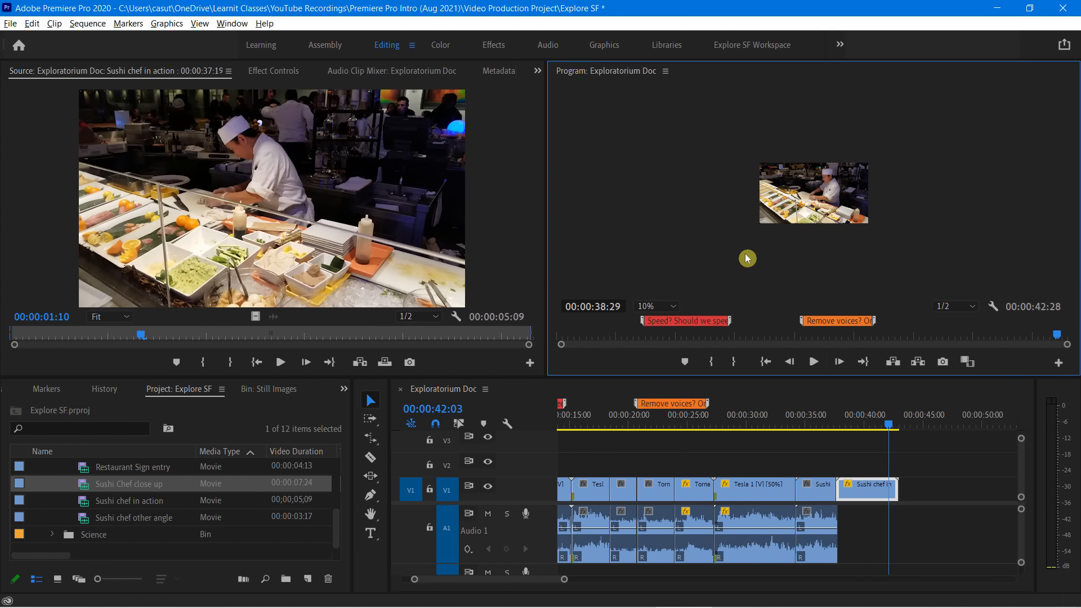
{"action": "left_click", "coordinate": [793, 202]}
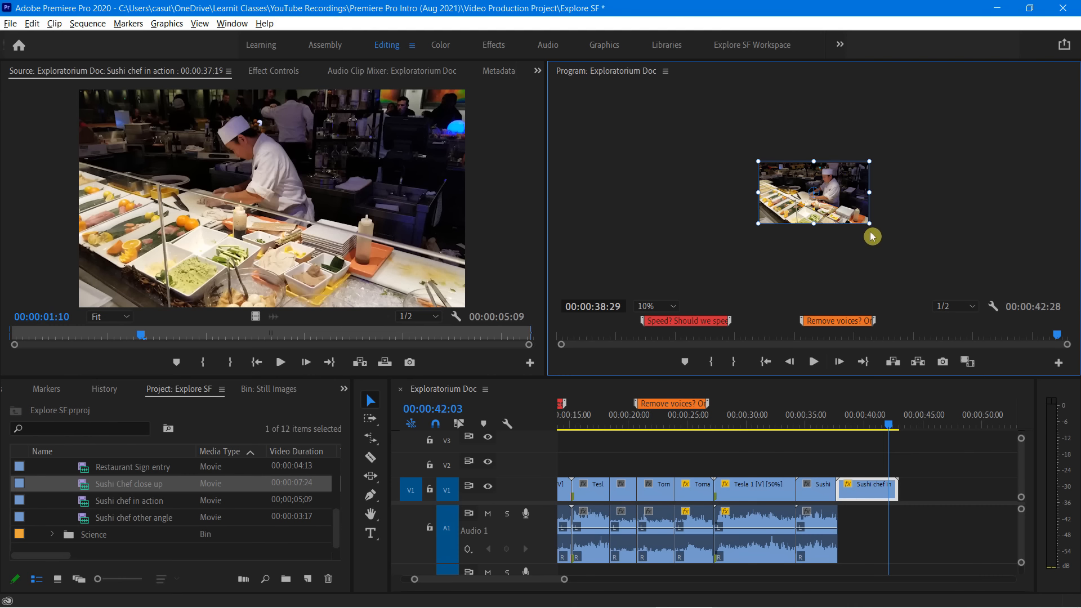
Try enlarging the whole Sushi chef in action frame, repositioning it over the chef's hands, and play it back
{"action": "left_click_drag", "start_coordinate": [870, 224], "coordinate": [950, 291]}
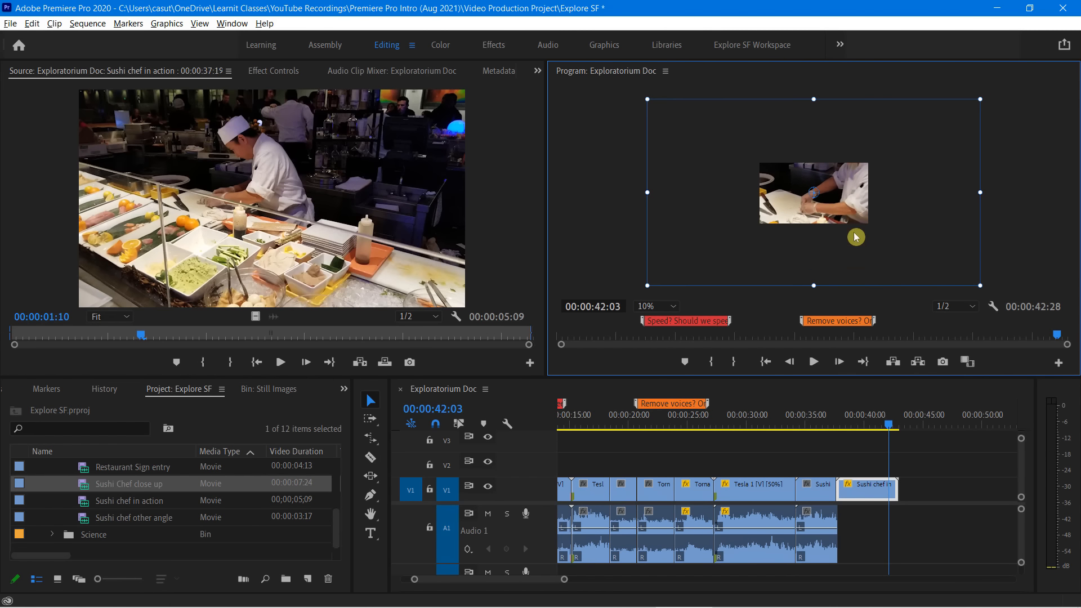
{"action": "left_click_drag", "start_coordinate": [833, 210], "coordinate": [814, 200]}
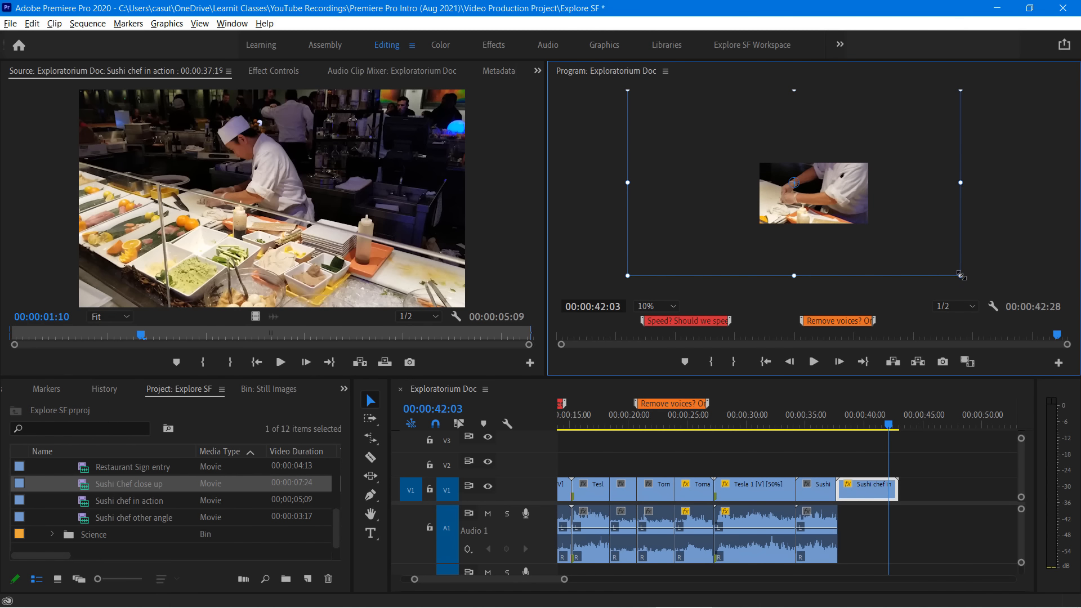
{"action": "left_click_drag", "start_coordinate": [960, 275], "coordinate": [968, 280]}
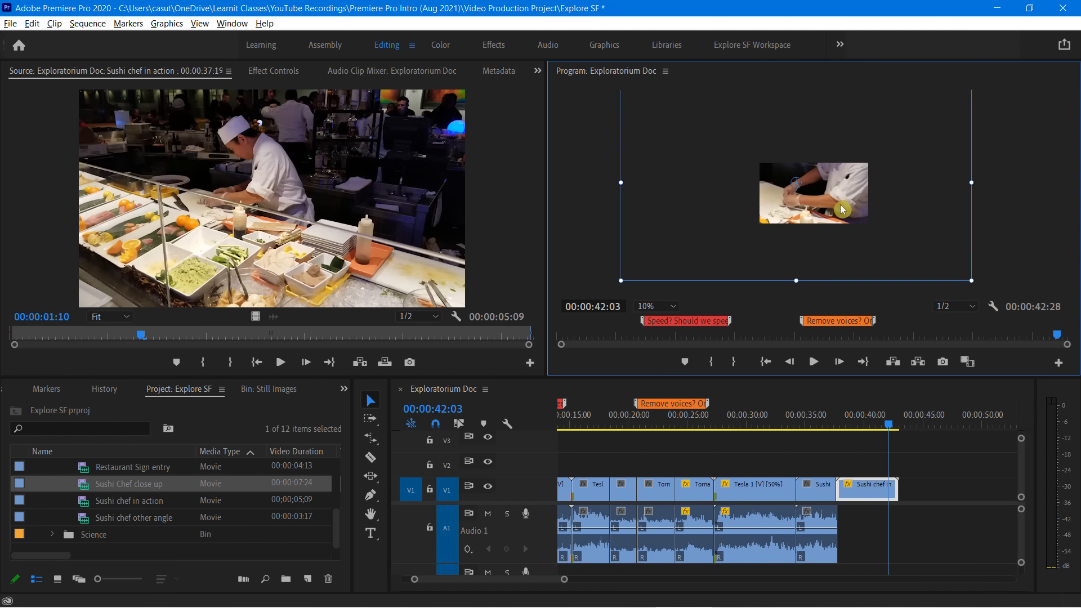
{"action": "left_click_drag", "start_coordinate": [892, 412], "coordinate": [823, 457]}
{"action": "key", "text": "space"}
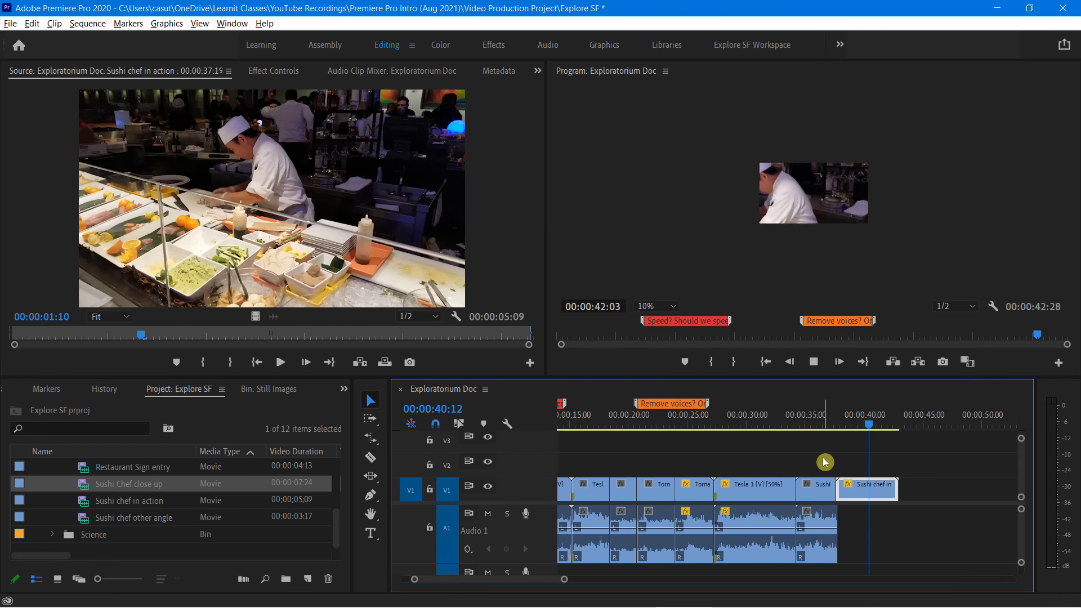
{"action": "key", "text": "space"}
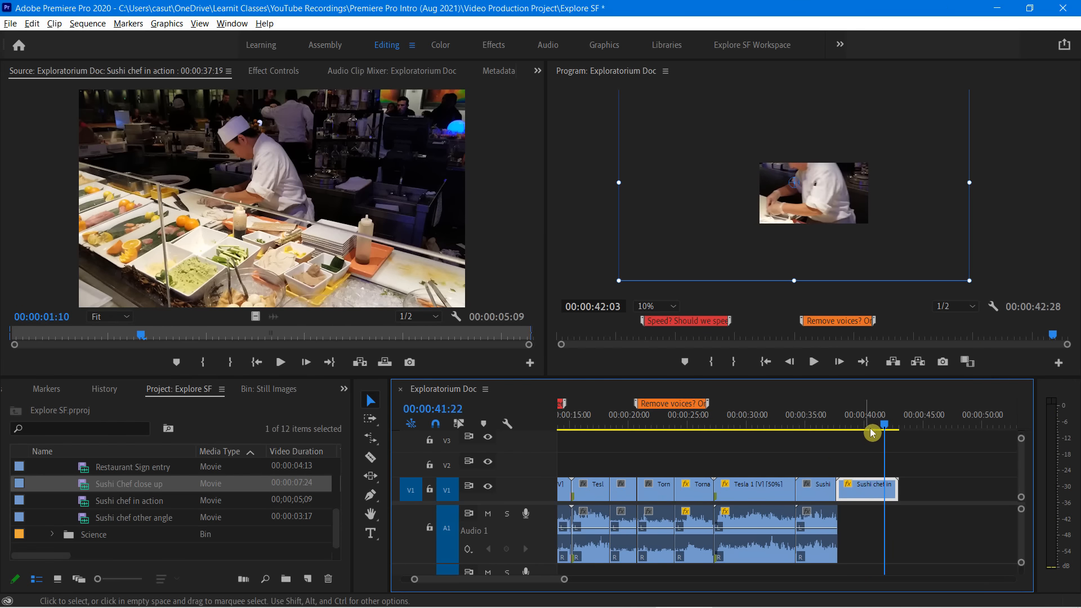
Split the Sushi chef in action clip at 00:00:39:17 and select its second part
{"action": "mouse_move", "coordinate": [872, 429]}
{"action": "left_mouse_down"}
{"action": "mouse_move", "coordinate": [884, 429]}
{"action": "mouse_move", "coordinate": [856, 434]}
{"action": "left_mouse_up"}
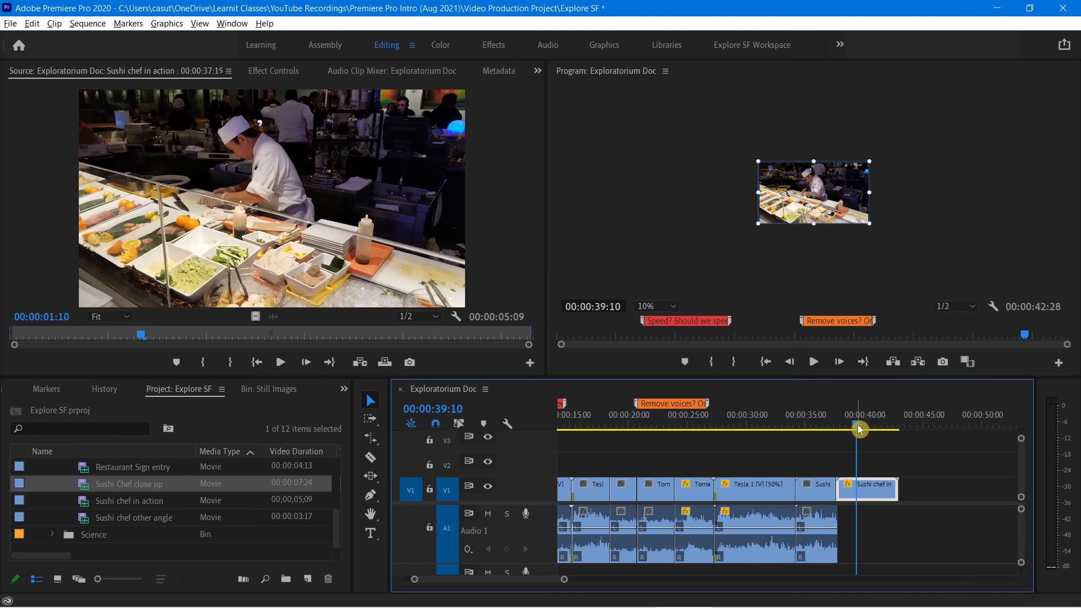
{"action": "mouse_move", "coordinate": [856, 426]}
{"action": "left_mouse_down"}
{"action": "mouse_move", "coordinate": [846, 431]}
{"action": "mouse_move", "coordinate": [860, 432]}
{"action": "left_mouse_up"}
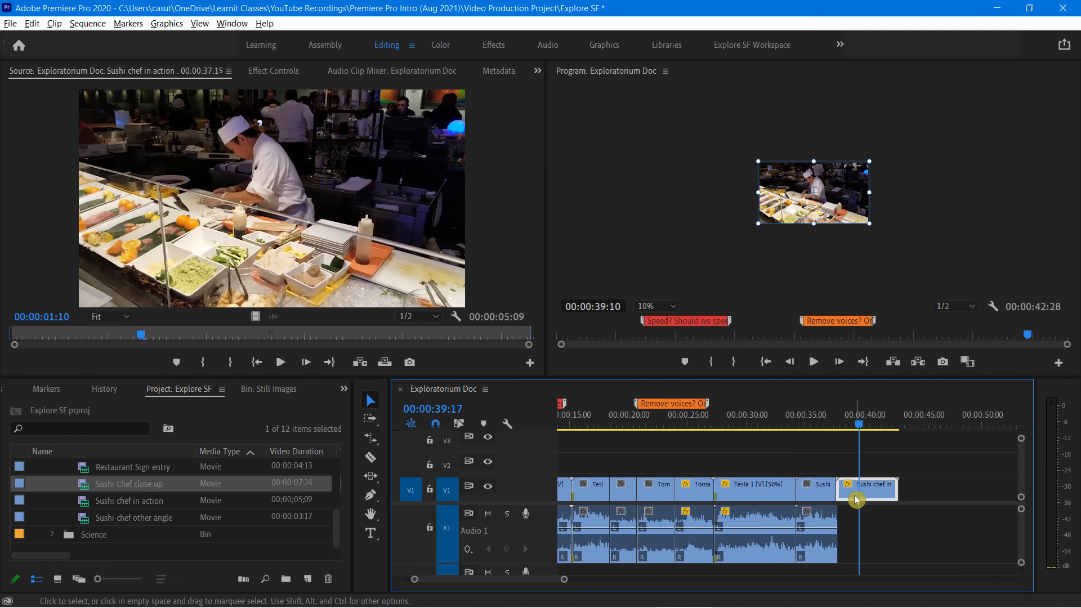
{"action": "key", "text": "ctrl+k"}
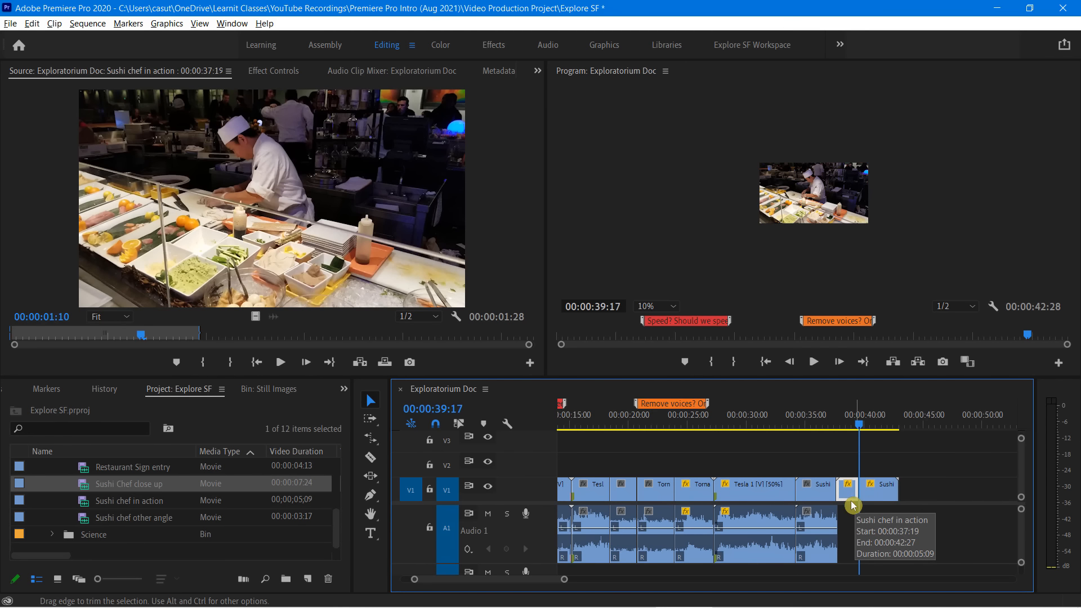
{"action": "left_click", "coordinate": [874, 489]}
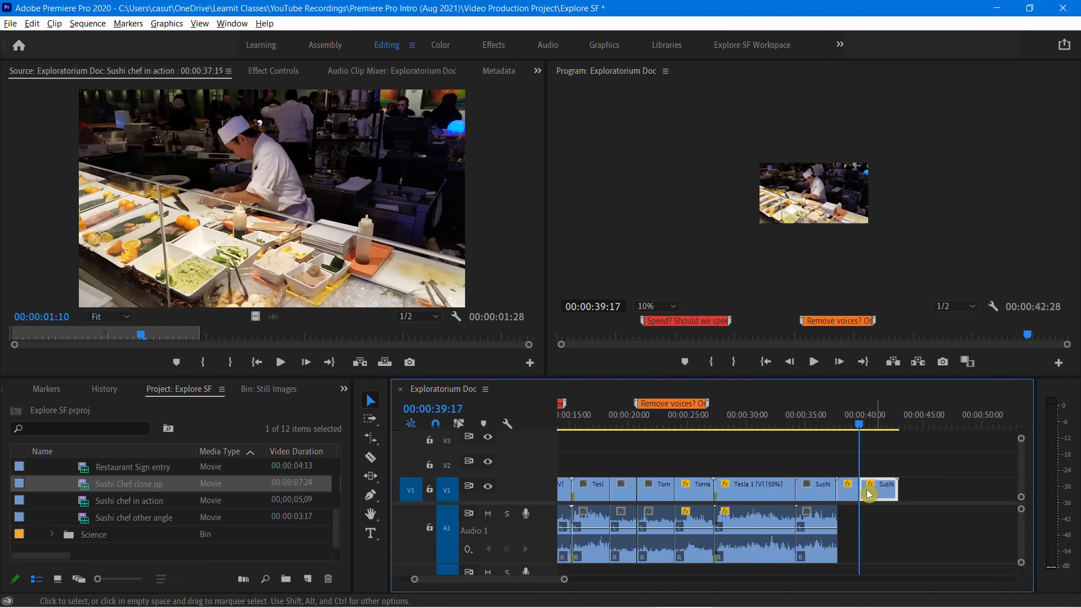
Enlarge the frame of the second Sushi chef in action part at 00:00:40:17 and reposition it to feature the chef's hands
{"action": "mouse_move", "coordinate": [859, 426]}
{"action": "left_mouse_down"}
{"action": "mouse_move", "coordinate": [848, 435]}
{"action": "mouse_move", "coordinate": [874, 440]}
{"action": "left_mouse_up"}
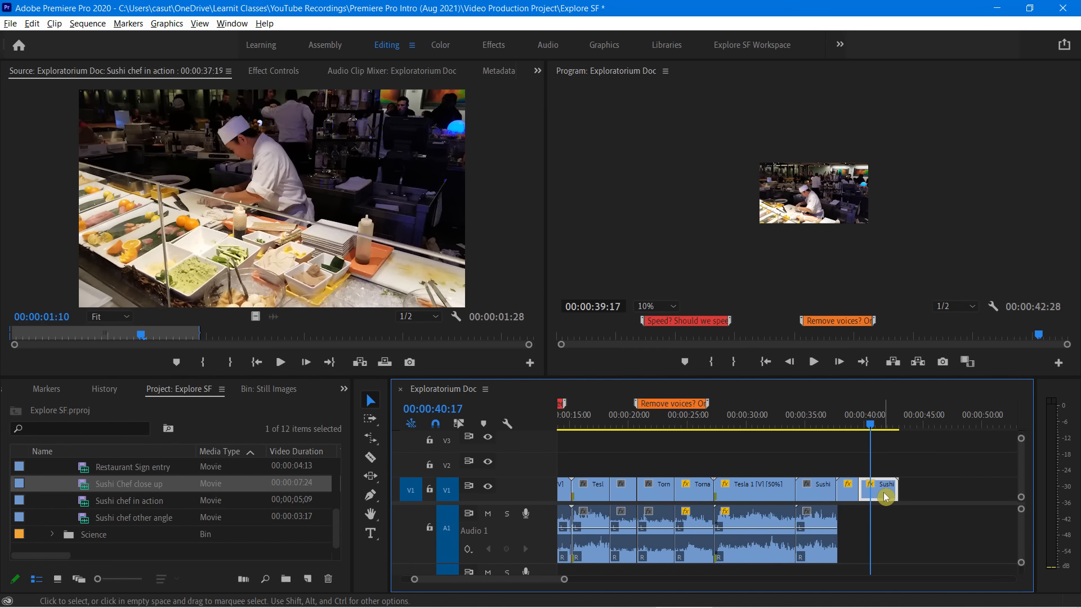
{"action": "left_click", "coordinate": [808, 205]}
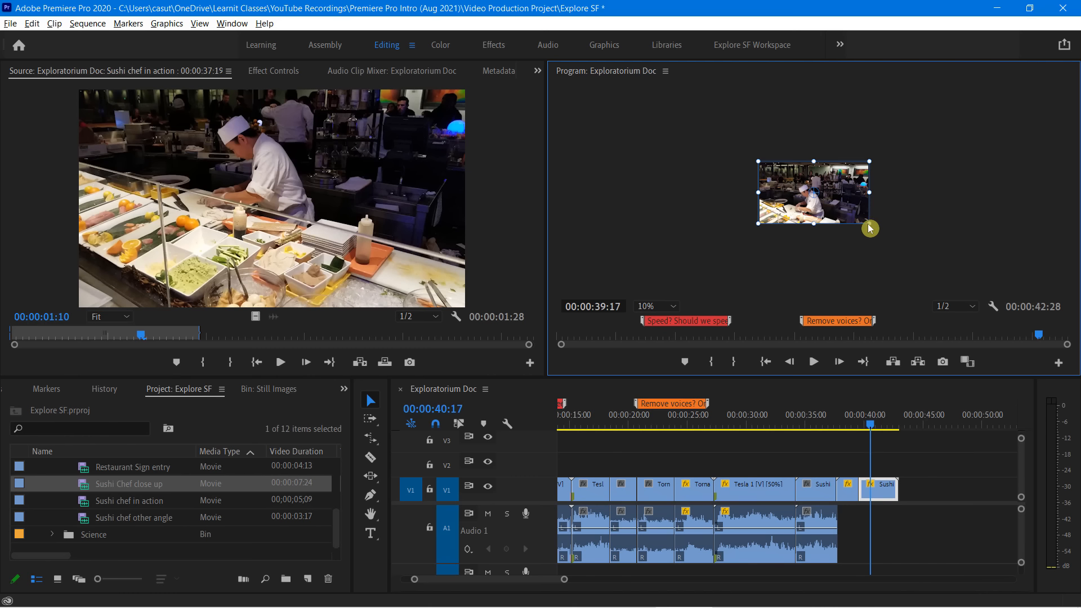
{"action": "left_click_drag", "start_coordinate": [872, 228], "coordinate": [873, 184]}
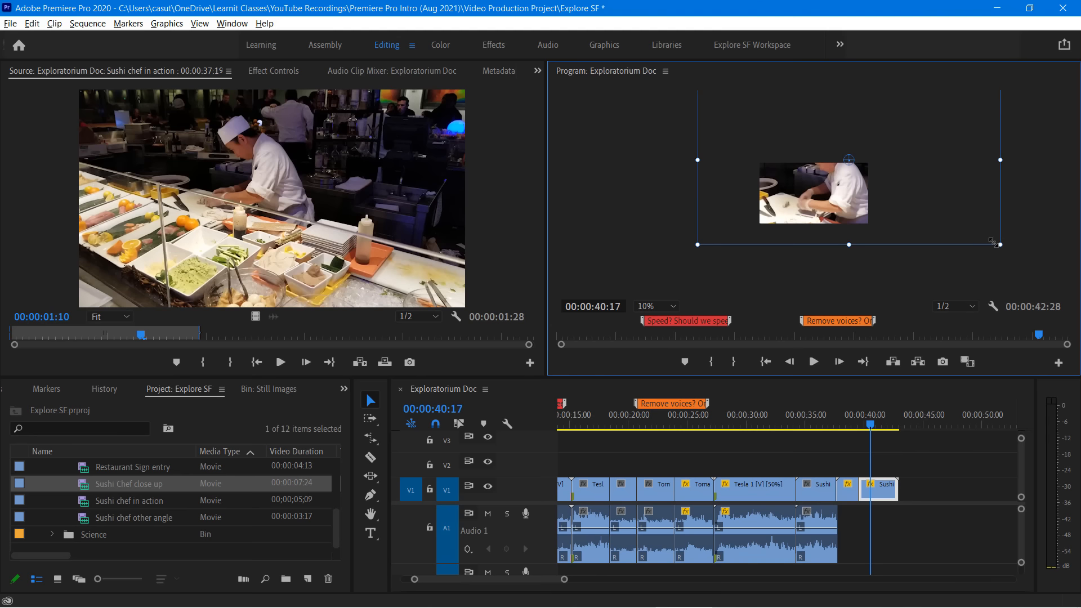
{"action": "left_click_drag", "start_coordinate": [994, 242], "coordinate": [979, 235]}
{"action": "left_click_drag", "start_coordinate": [838, 215], "coordinate": [829, 211]}
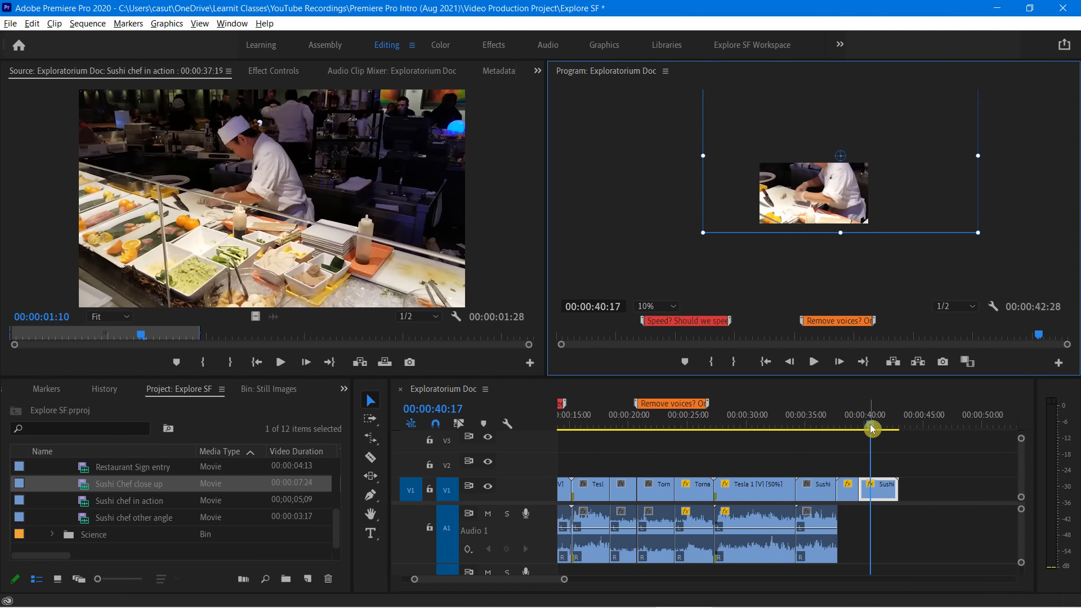
Return the Program monitor magnification to Fit and play the sequence from 00:00:35:08 to review the jump to the close-up
{"action": "left_click_drag", "start_coordinate": [871, 429], "coordinate": [809, 438]}
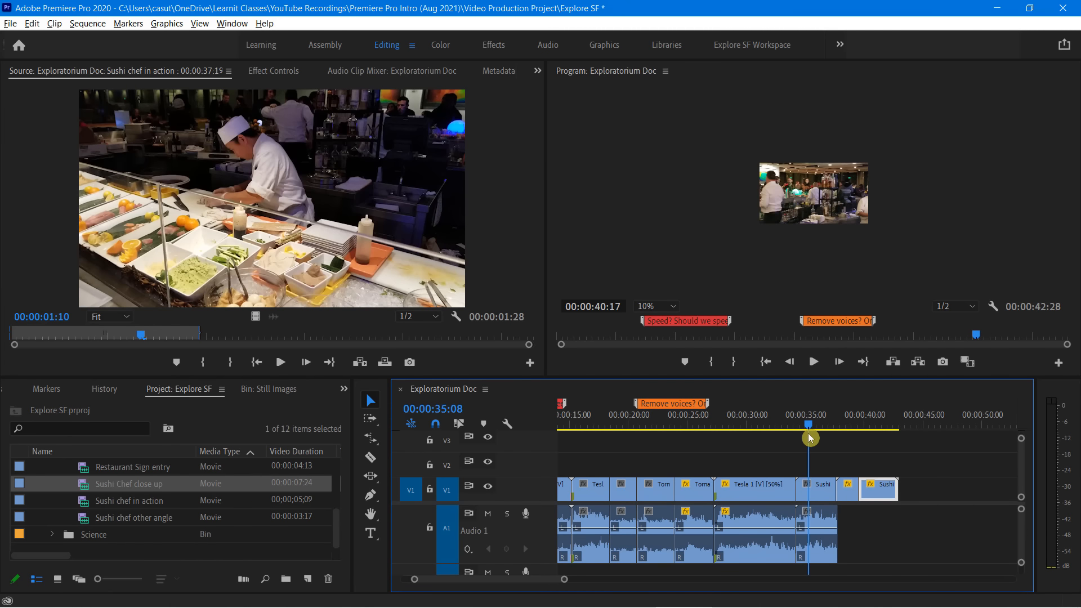
{"action": "left_click", "coordinate": [664, 306]}
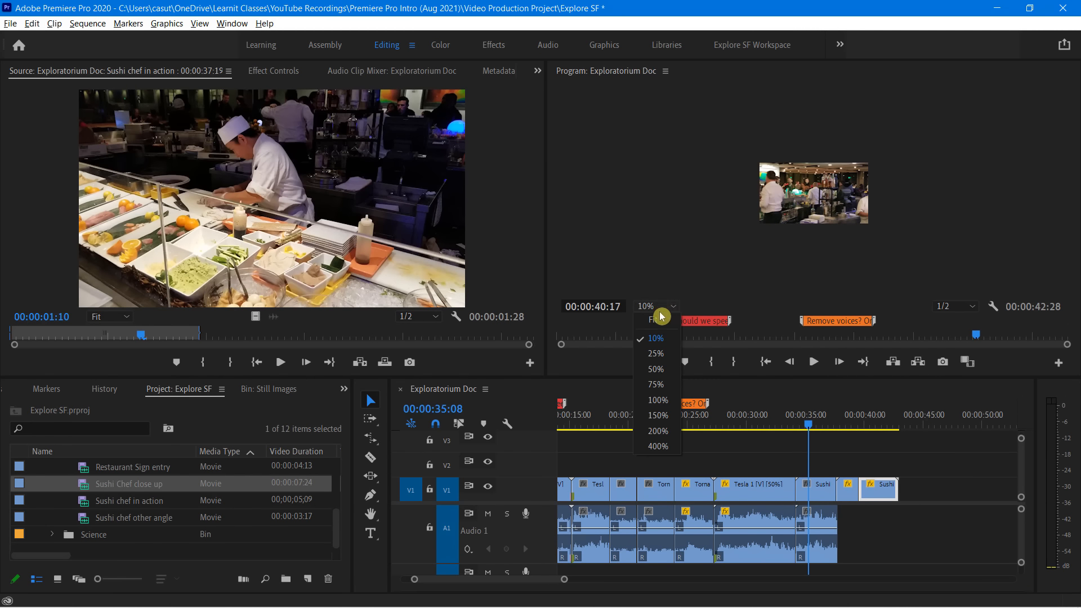
{"action": "left_click", "coordinate": [659, 319]}
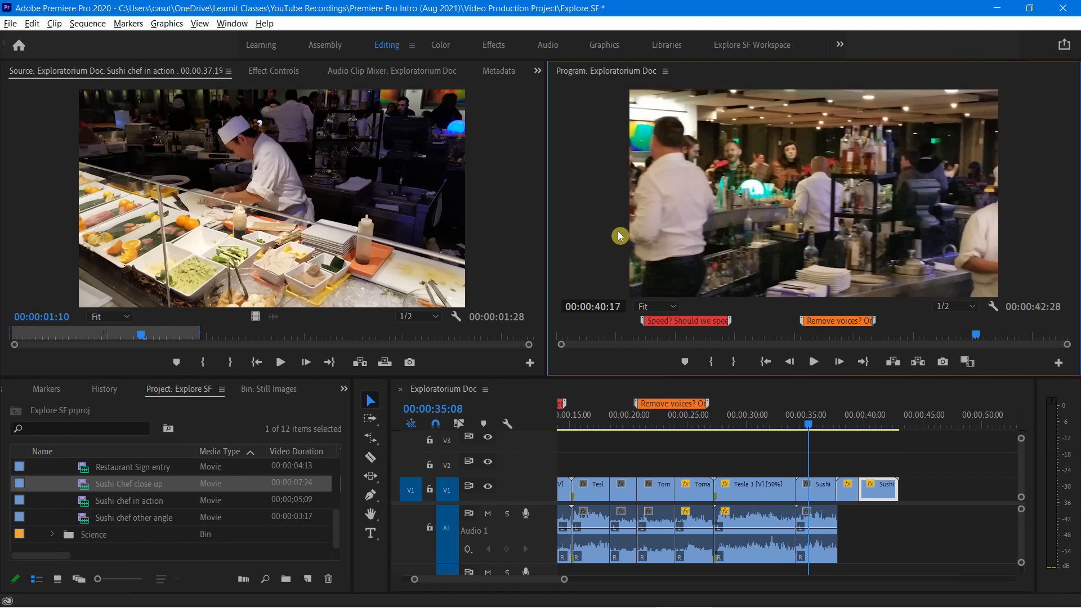
{"action": "key", "text": "space"}
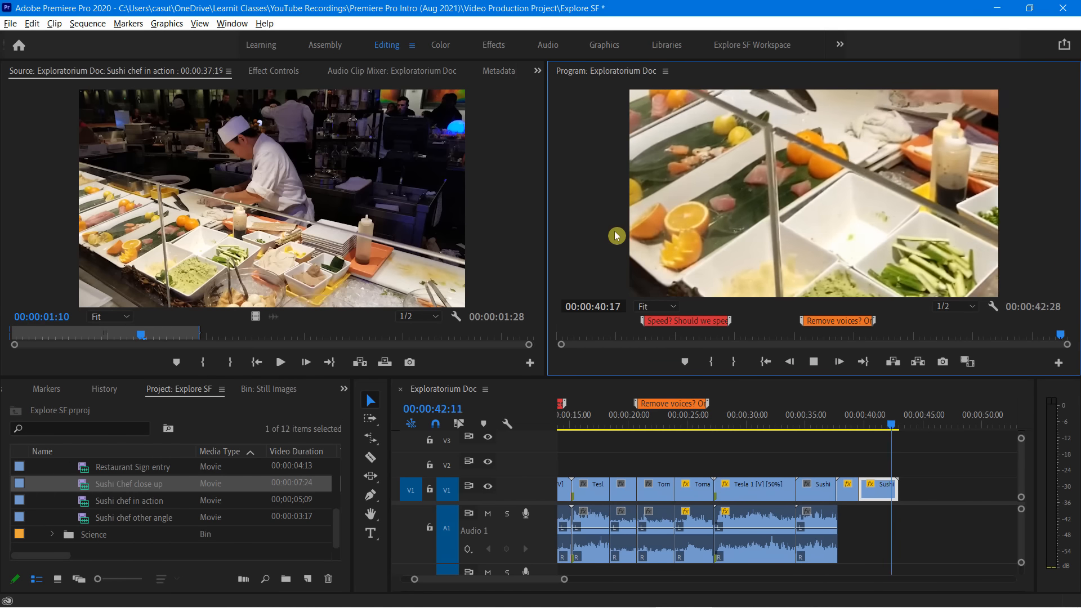
{"action": "key", "text": "space"}
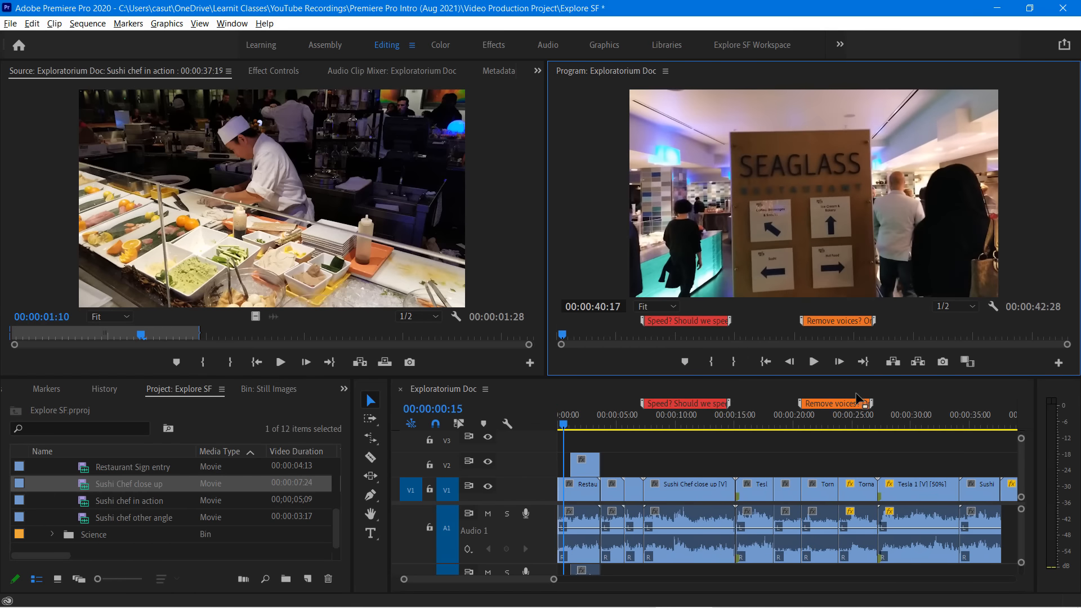
Trim the end of the enlarged Sushi chef in action part to 00:00:41:25 and play back the shortened ending
{"action": "left_click_drag", "start_coordinate": [564, 424], "coordinate": [929, 454]}
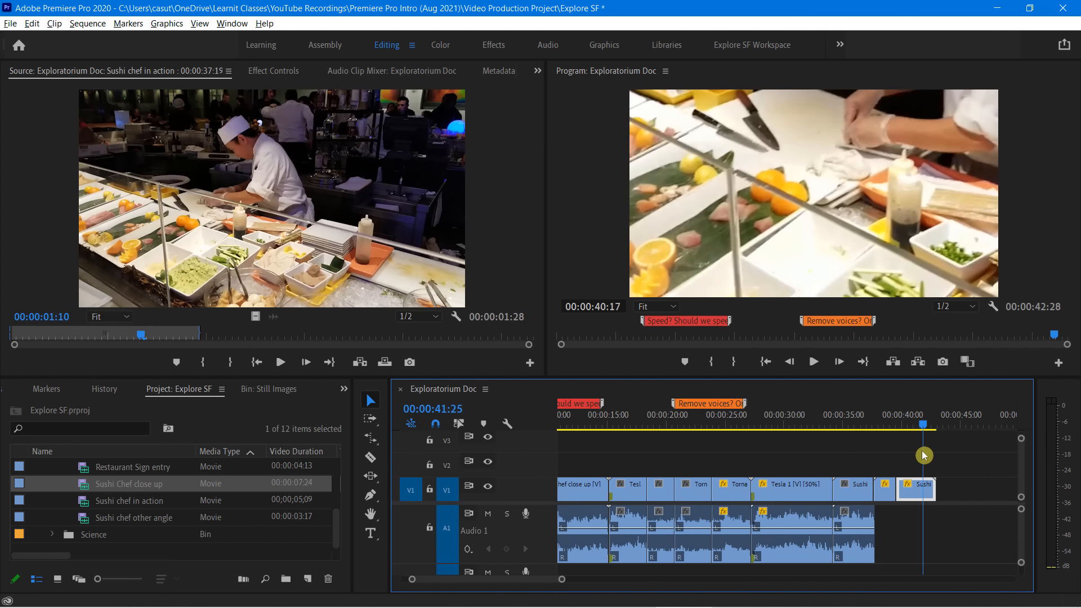
{"action": "left_click_drag", "start_coordinate": [934, 484], "coordinate": [922, 485]}
{"action": "left_click_drag", "start_coordinate": [923, 427], "coordinate": [885, 441]}
{"action": "key", "text": "space"}
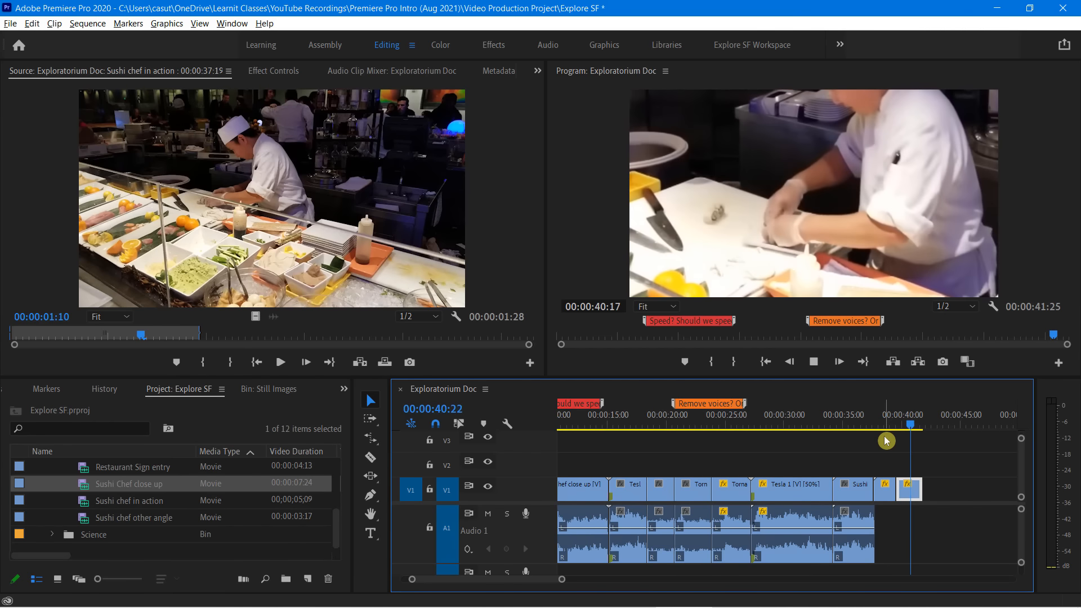
{"action": "key", "text": "space"}
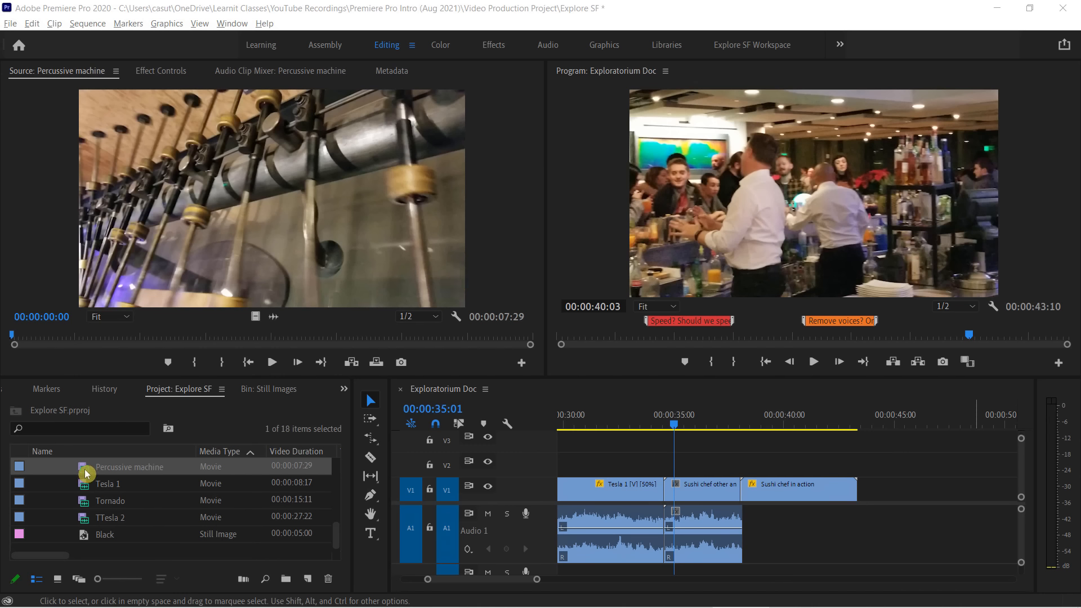
Add the Percussive machine clip to V1 directly after Sushi chef in action and check its opening frames
{"action": "left_click_drag", "start_coordinate": [84, 468], "coordinate": [867, 495]}
{"action": "left_click_drag", "start_coordinate": [856, 420], "coordinate": [869, 448]}
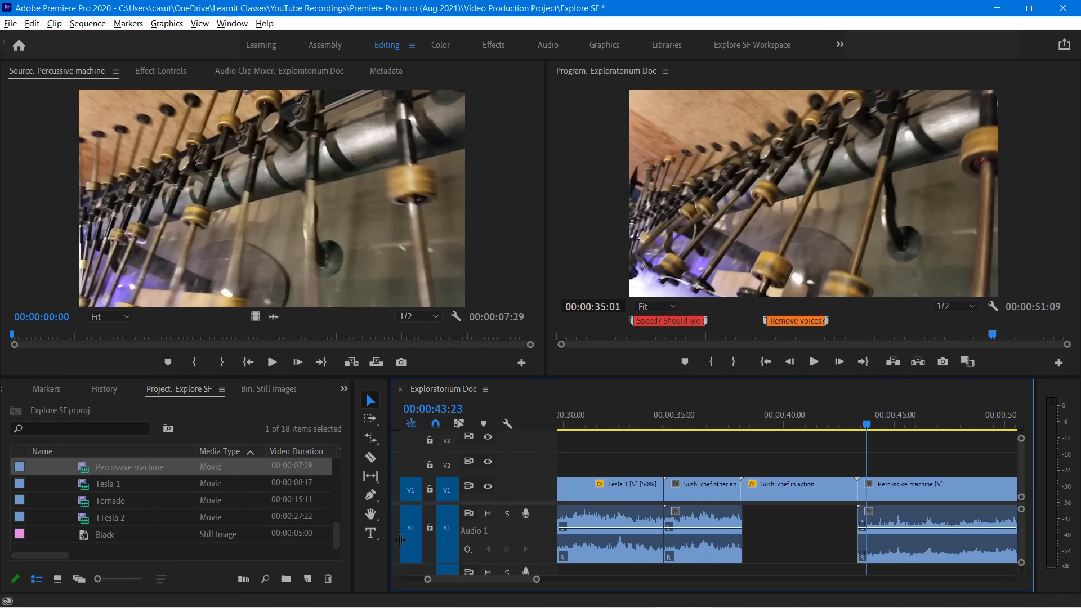
{"action": "mouse_move", "coordinate": [507, 579]}
{"action": "left_mouse_down"}
{"action": "mouse_move", "coordinate": [493, 586]}
{"action": "mouse_move", "coordinate": [515, 591]}
{"action": "left_mouse_up"}
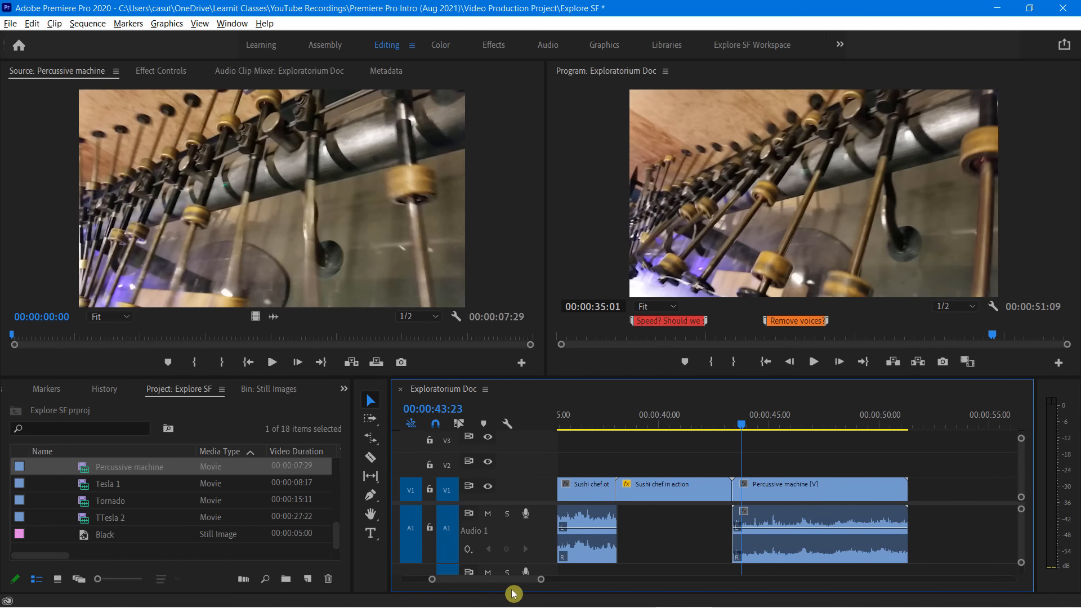
Open the Tornado clip in the Source monitor and place it on V2 above Percussive machine, aligned with that clip's start
{"action": "double_click", "coordinate": [93, 484]}
{"action": "double_click", "coordinate": [83, 501]}
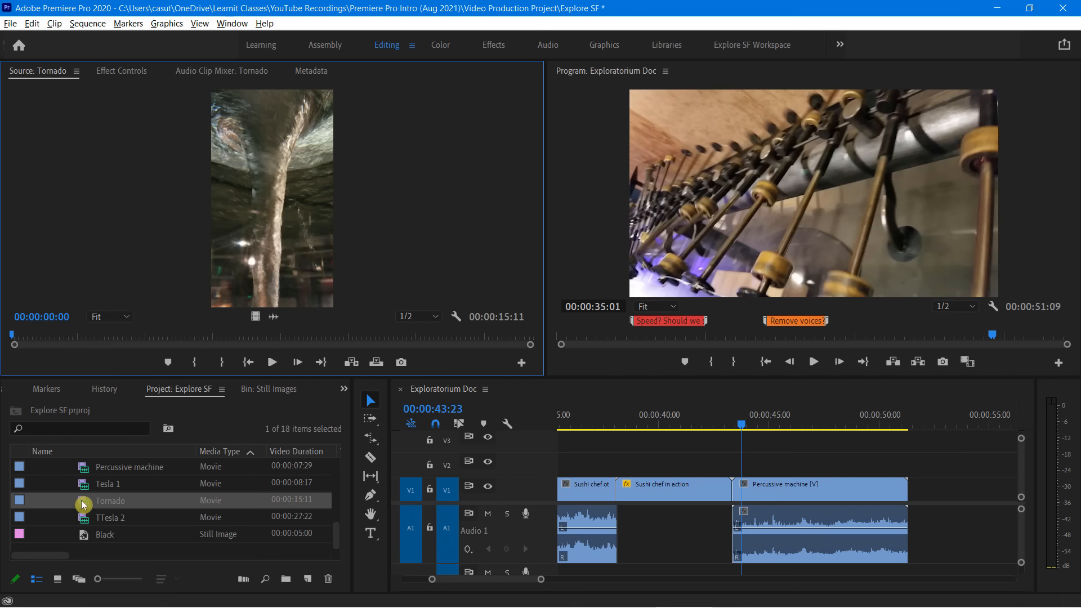
{"action": "left_click_drag", "start_coordinate": [82, 505], "coordinate": [741, 475]}
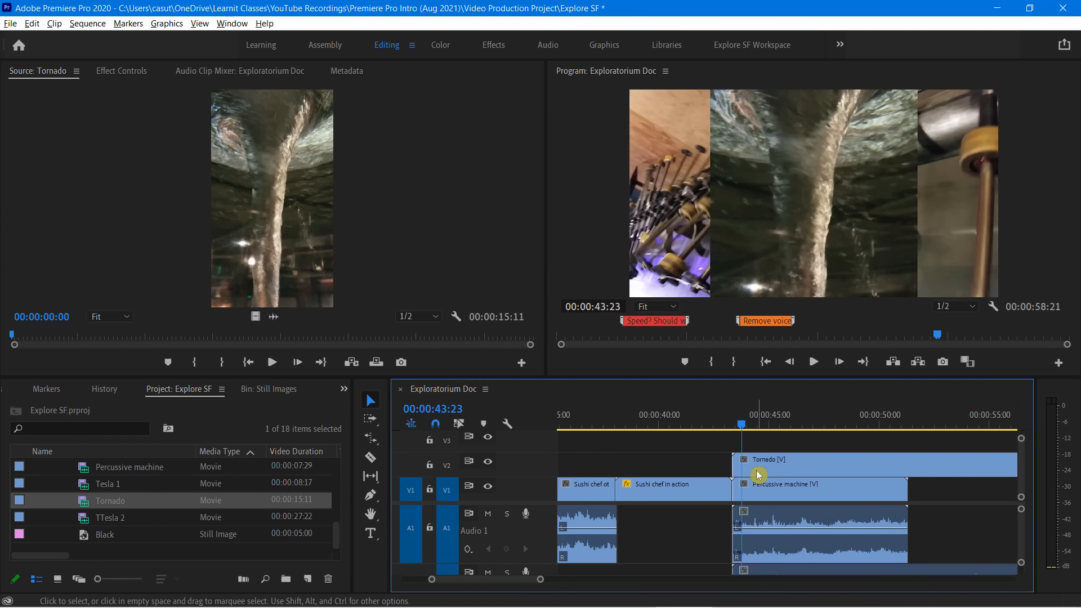
Play the sequence from 00:00:42:04 into the stacked Tornado and Percussive machine clips
{"action": "left_click_drag", "start_coordinate": [743, 425], "coordinate": [707, 432]}
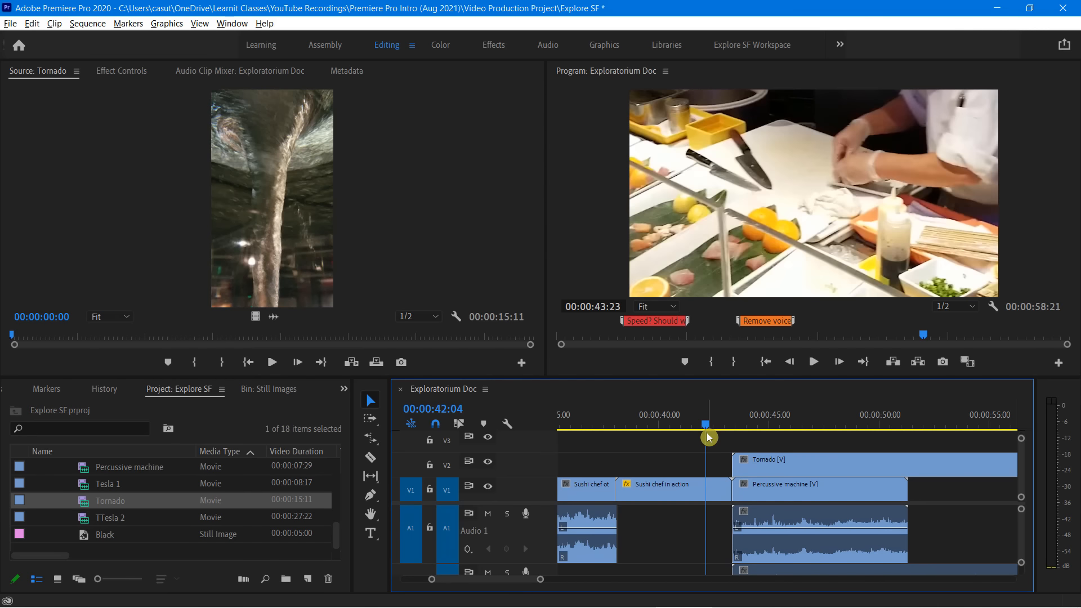
{"action": "key", "text": "space"}
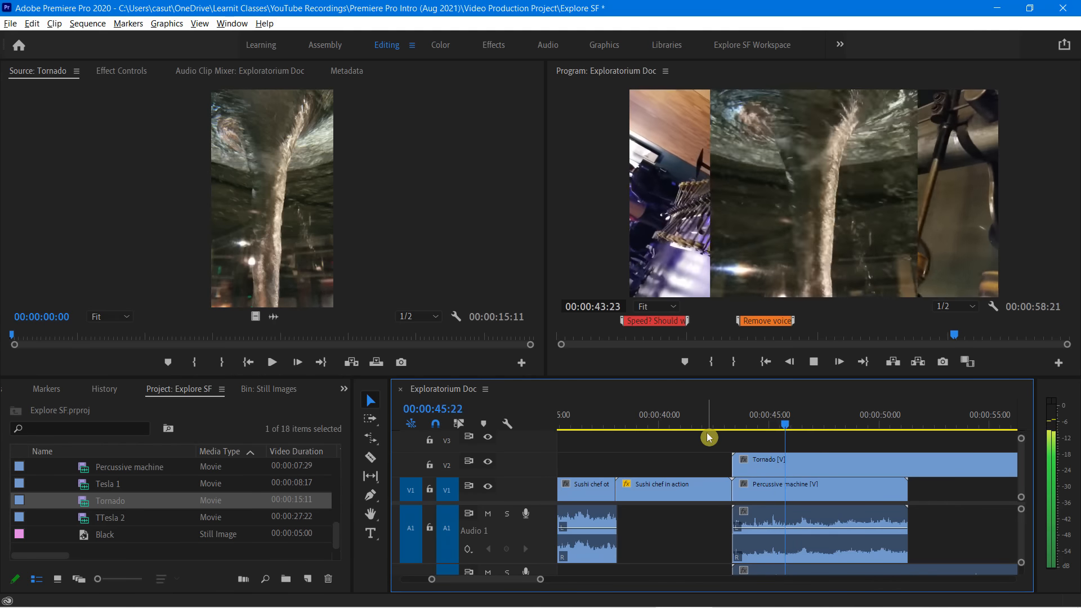
{"action": "key", "text": "space"}
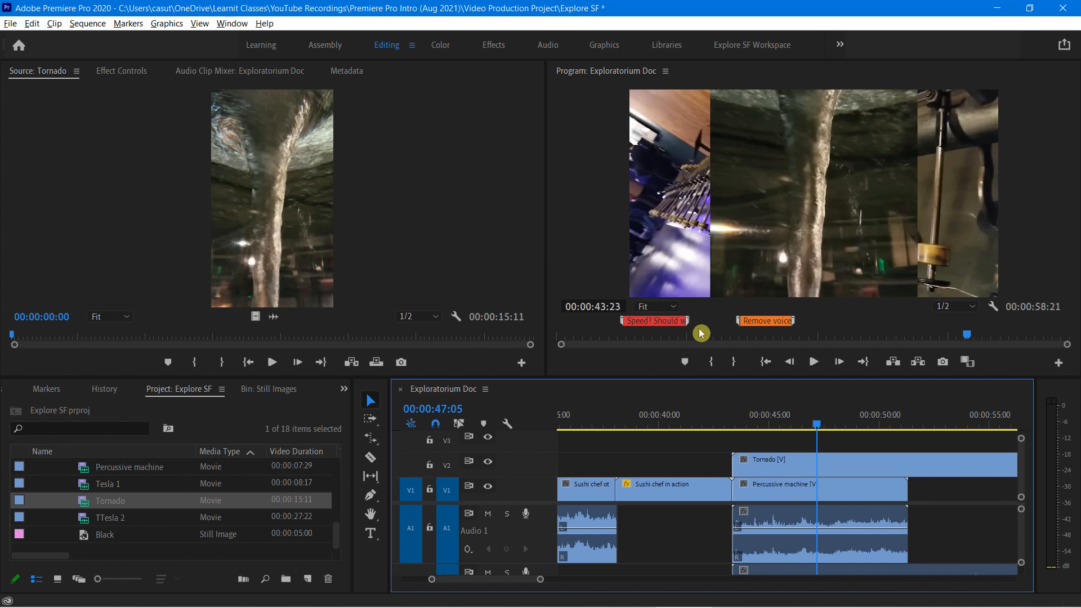
Scale the Tornado clip down to a small inset over the left part of the frame and trim its start to 00:00:44:25
{"action": "mouse_move", "coordinate": [645, 330]}
{"action": "left_click", "coordinate": [663, 307]}
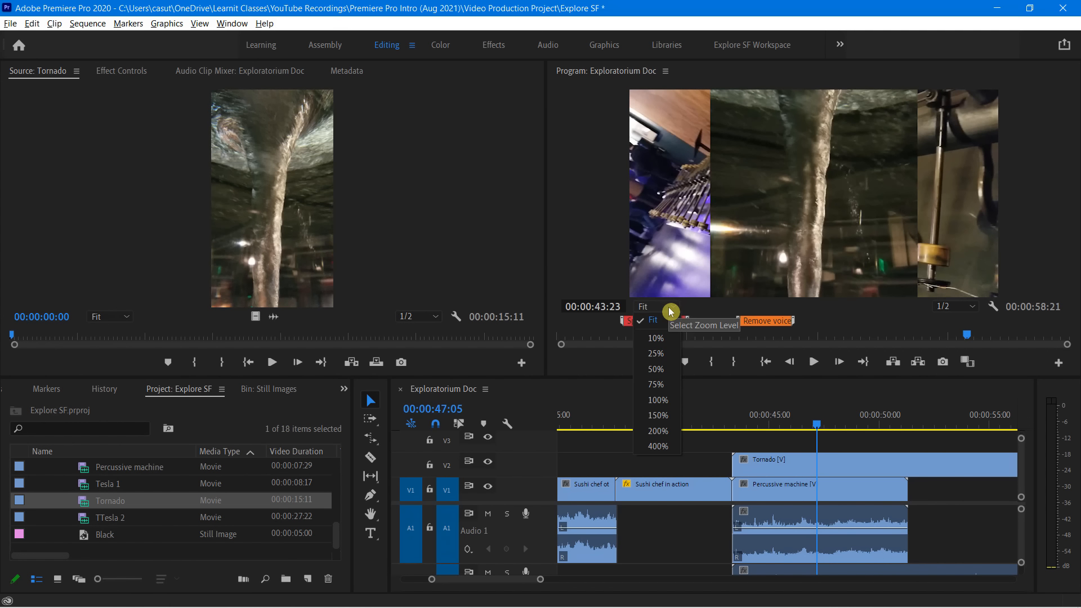
{"action": "left_click", "coordinate": [661, 337]}
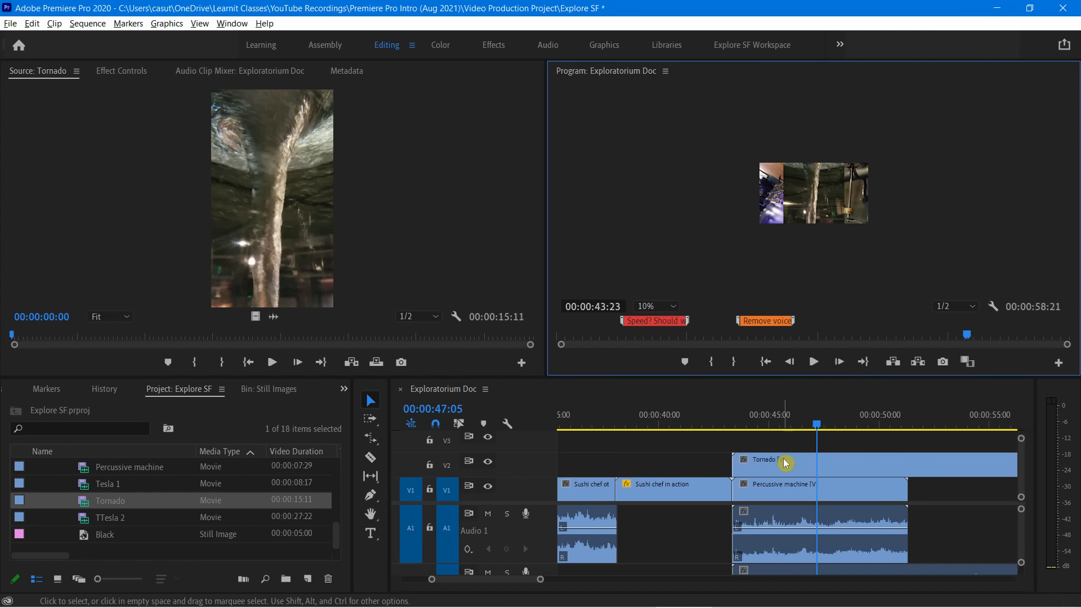
{"action": "left_click", "coordinate": [786, 466]}
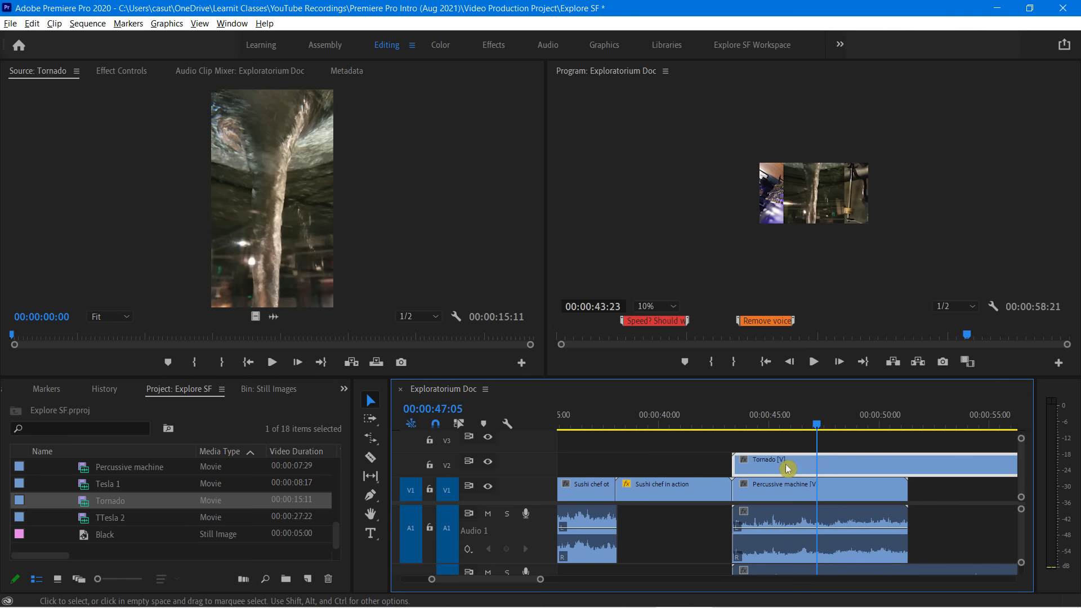
{"action": "left_click", "coordinate": [808, 200]}
{"action": "left_click_drag", "start_coordinate": [815, 197], "coordinate": [808, 200]}
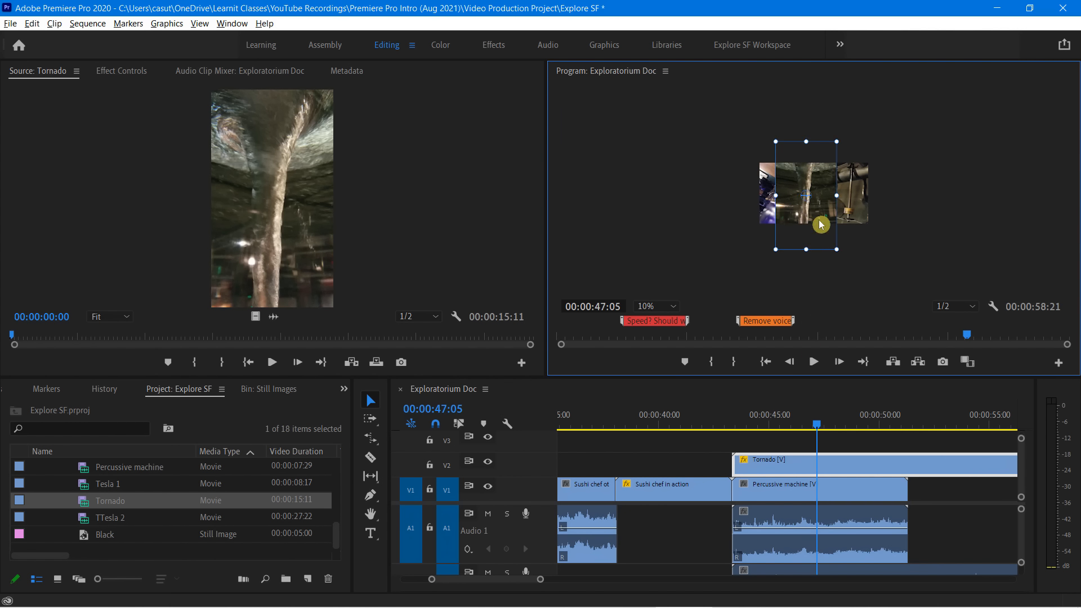
{"action": "left_click_drag", "start_coordinate": [836, 249], "coordinate": [792, 209]}
{"action": "mouse_move", "coordinate": [785, 209]}
{"action": "left_mouse_down"}
{"action": "mouse_move", "coordinate": [821, 209]}
{"action": "mouse_move", "coordinate": [789, 211]}
{"action": "left_mouse_up"}
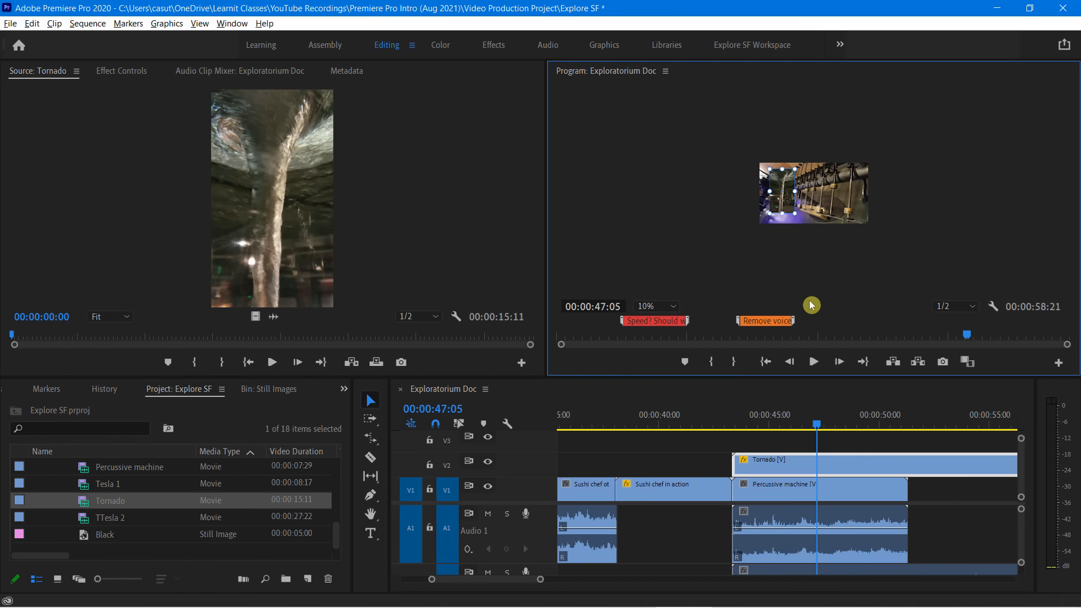
{"action": "left_click", "coordinate": [738, 462]}
{"action": "left_click_drag", "start_coordinate": [738, 462], "coordinate": [767, 460]}
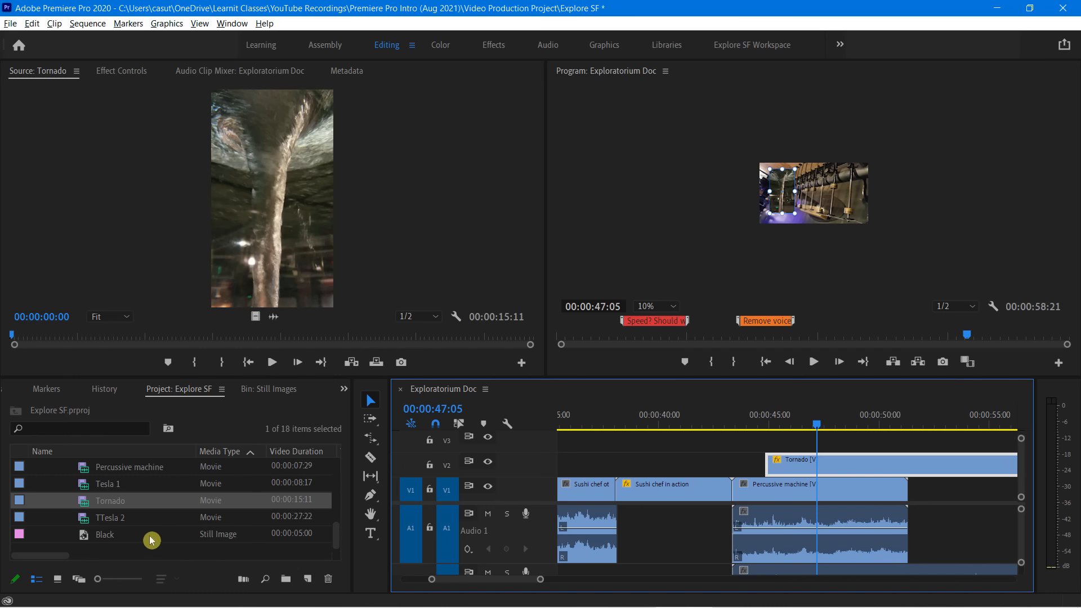
Preview the TTesla 2 and Tesla 1 clips in the Source monitor
{"action": "double_click", "coordinate": [86, 520]}
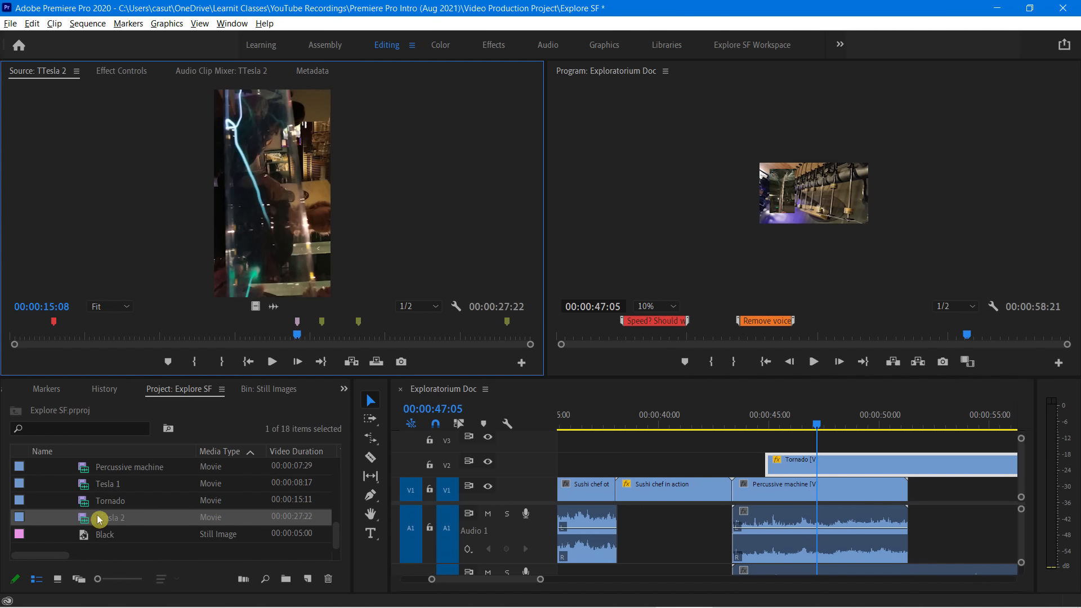
{"action": "left_click", "coordinate": [271, 361]}
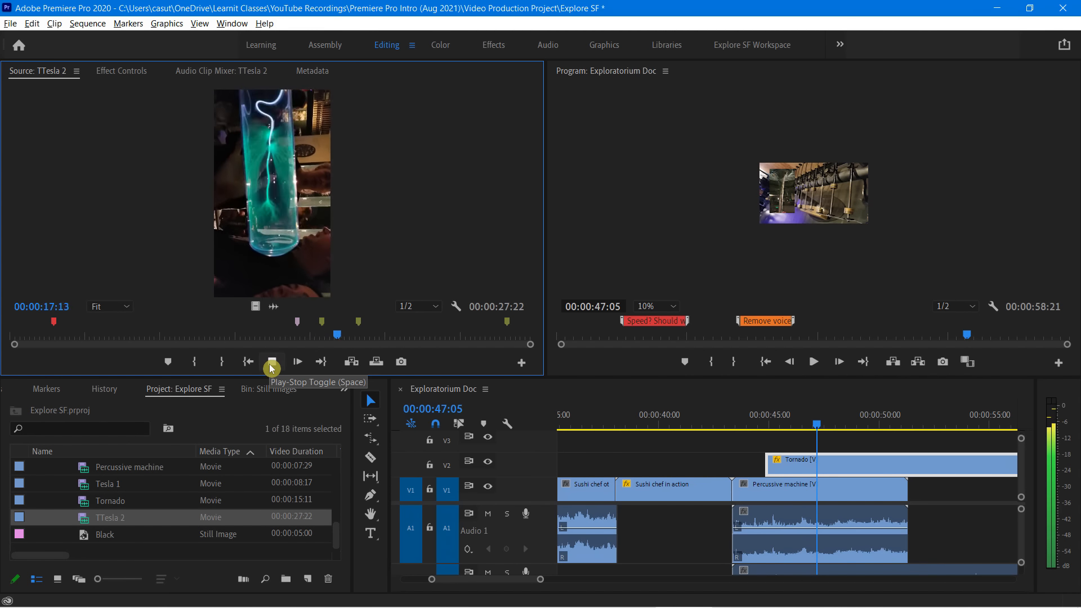
{"action": "left_click", "coordinate": [271, 363]}
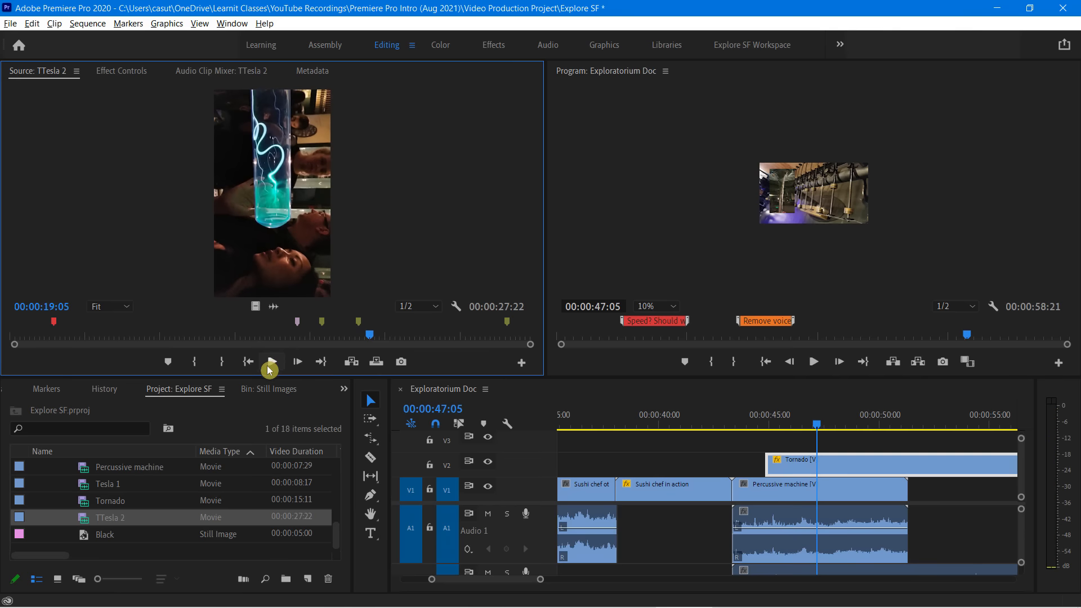
{"action": "double_click", "coordinate": [86, 485]}
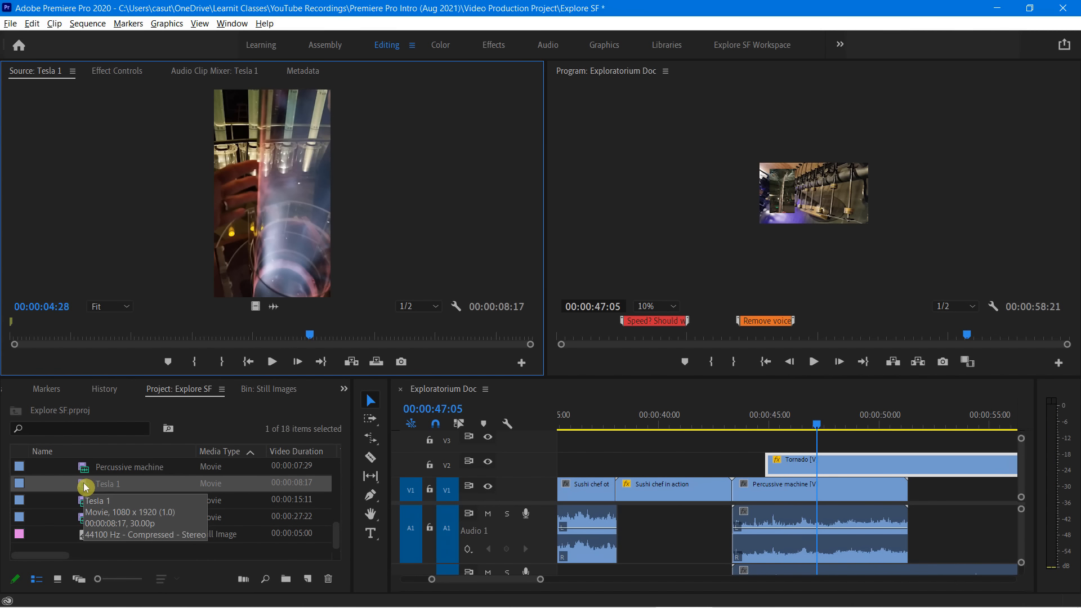
{"action": "left_click", "coordinate": [272, 361]}
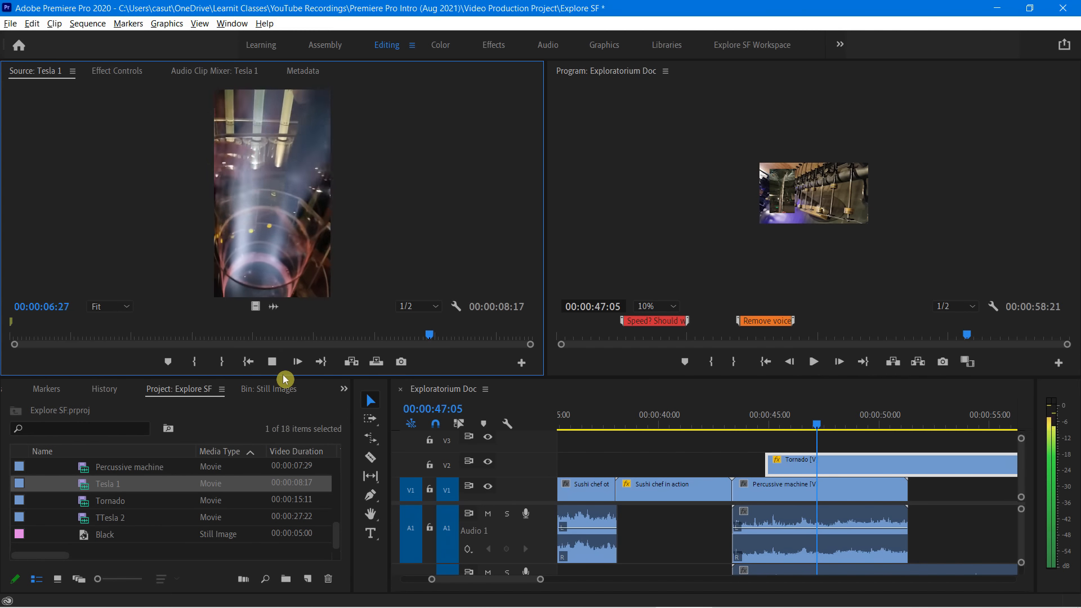
{"action": "key", "text": "space"}
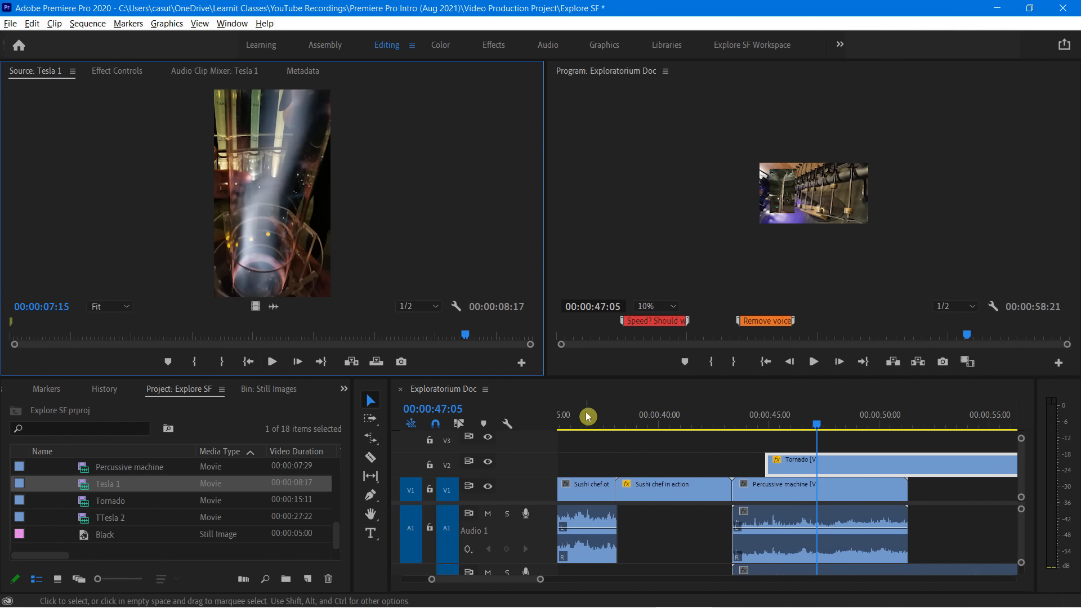
Place Tesla 1 on V3 above Tornado, aligned with Tornado's start, and set the playhead to 00:00:45:12
{"action": "left_click", "coordinate": [566, 394]}
{"action": "key", "text": "minus"}
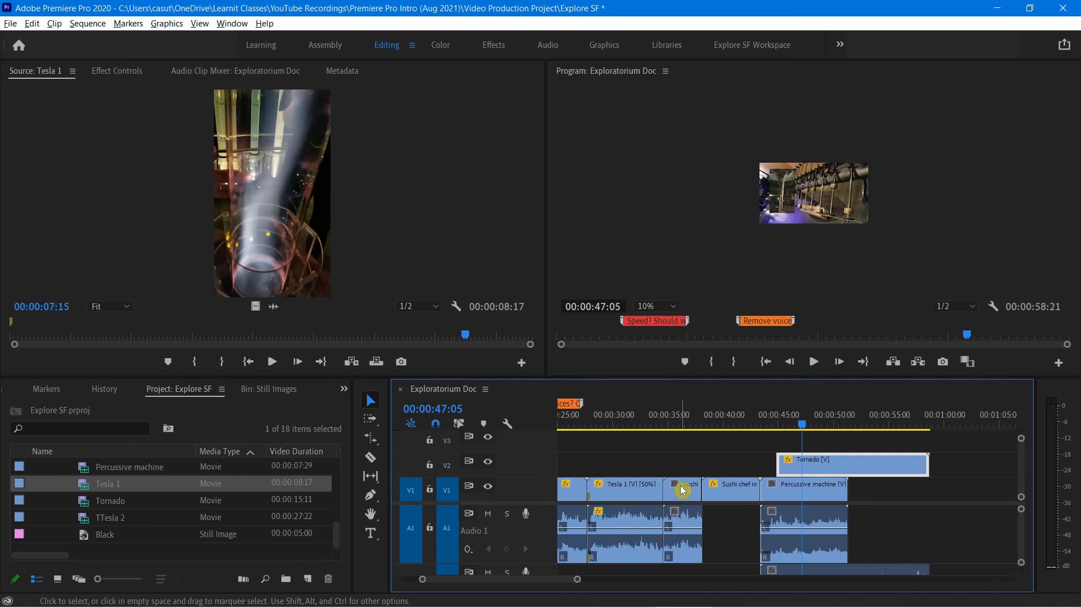
{"action": "key", "text": "ctrl+minus"}
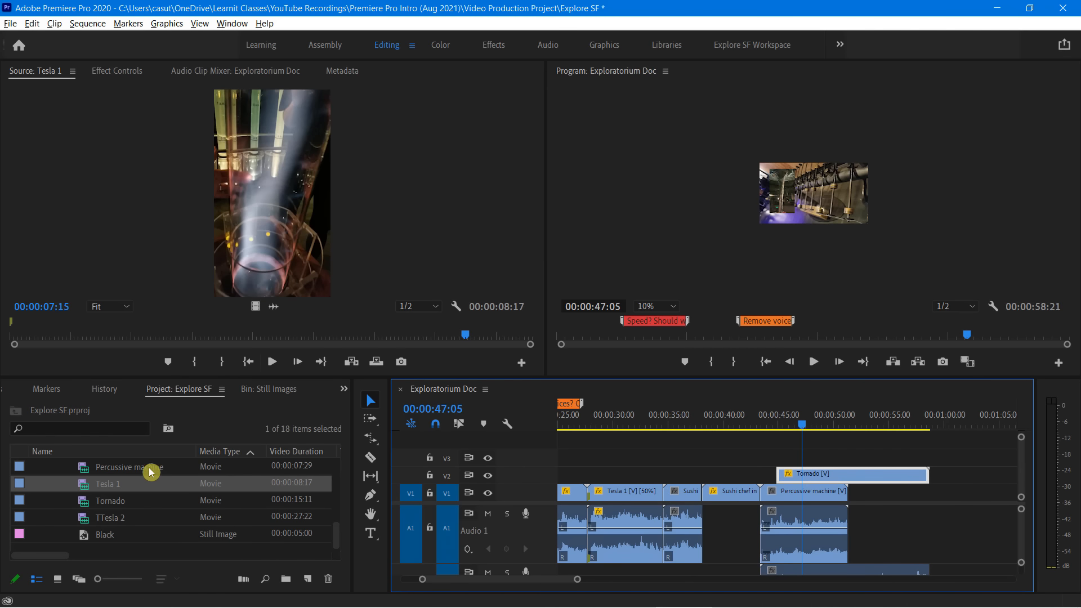
{"action": "left_click_drag", "start_coordinate": [88, 485], "coordinate": [783, 461]}
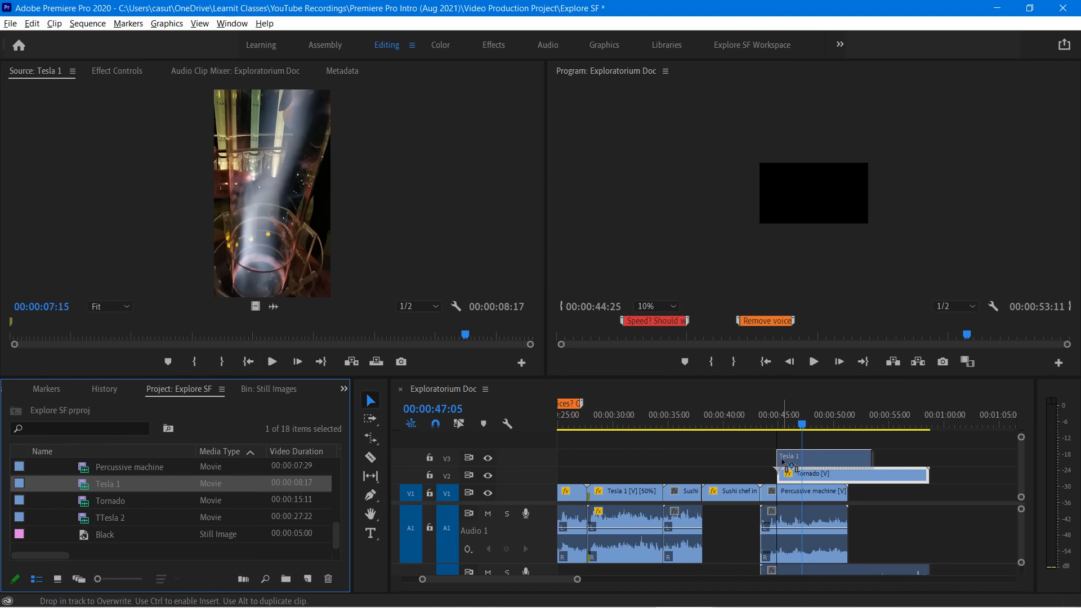
{"action": "left_click_drag", "start_coordinate": [790, 463], "coordinate": [782, 434]}
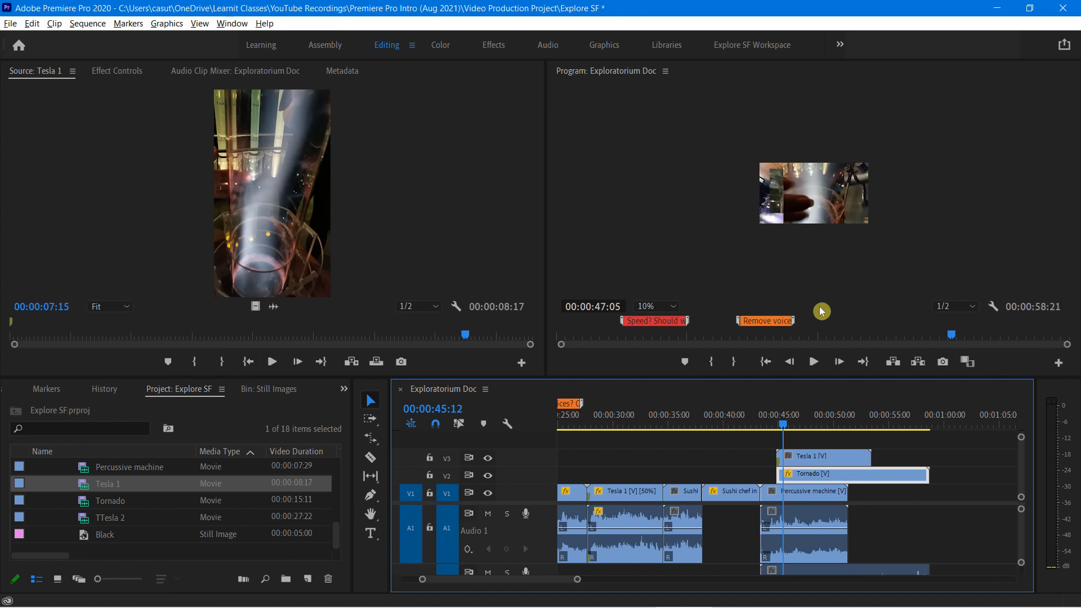
Scale the Tesla 1 clip on V3 down to a small inset over the right part of the frame
{"action": "left_click", "coordinate": [820, 458]}
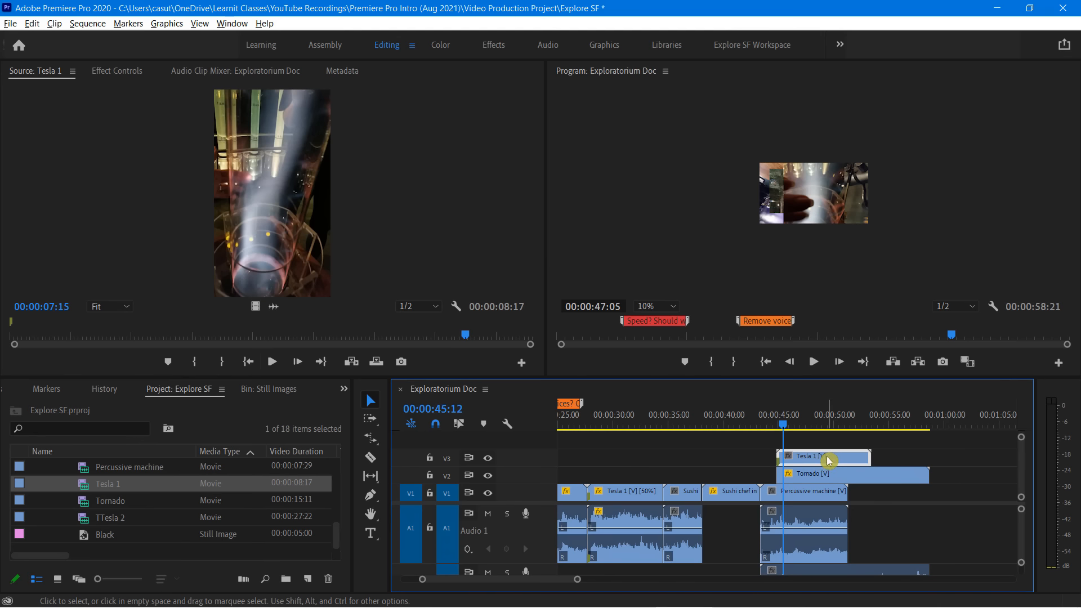
{"action": "left_click", "coordinate": [815, 206]}
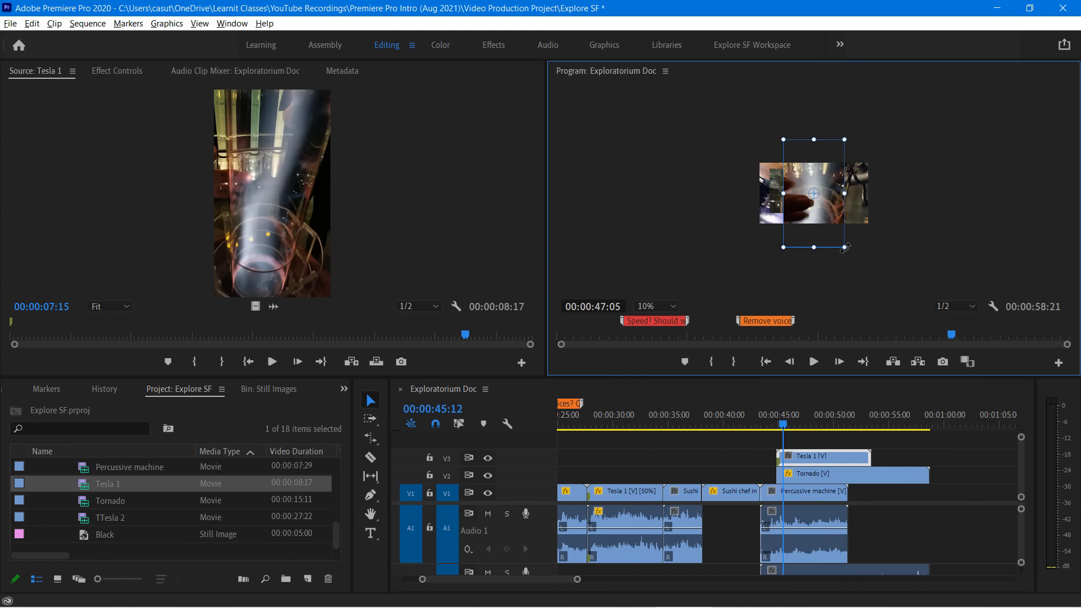
{"action": "left_click_drag", "start_coordinate": [844, 248], "coordinate": [839, 206]}
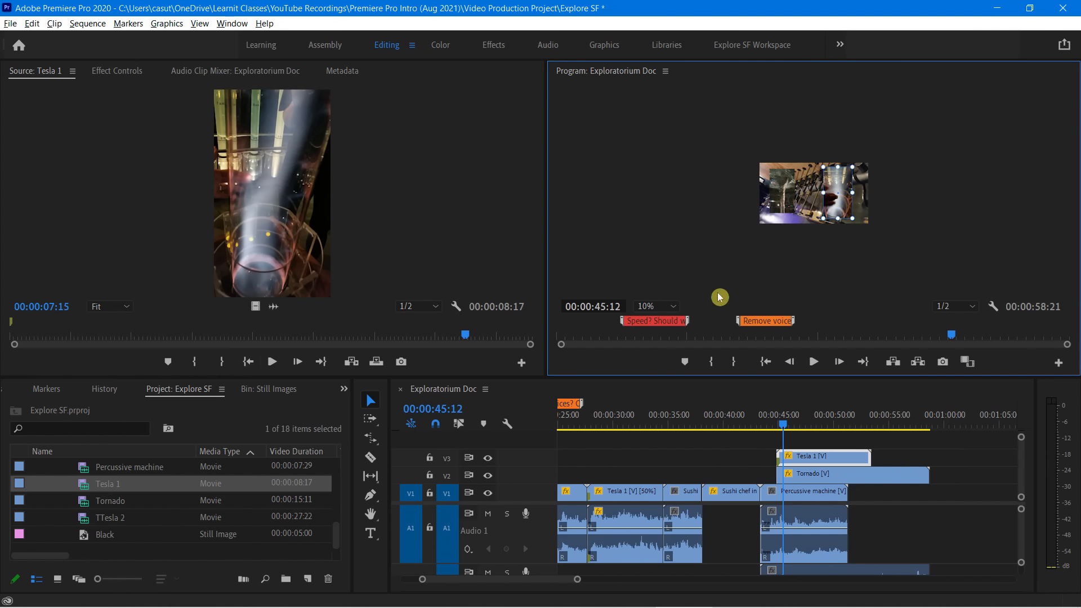
{"action": "left_click", "coordinate": [787, 266]}
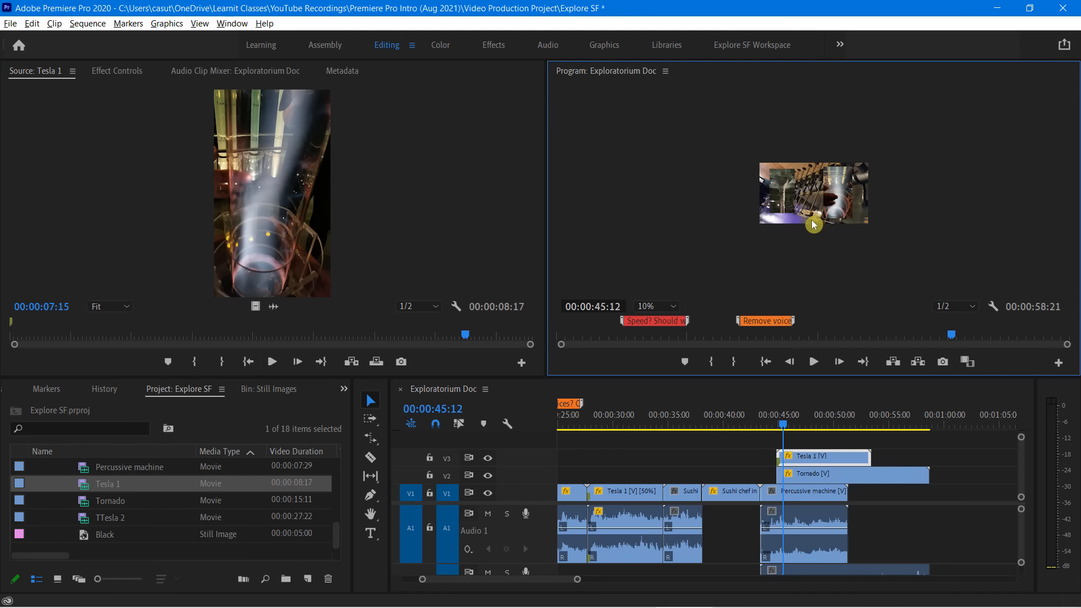
Enlarge the Tornado inset slightly and move the Tornado and Tesla 1 insets closer to the frame's left and right edges
{"action": "left_click", "coordinate": [791, 209]}
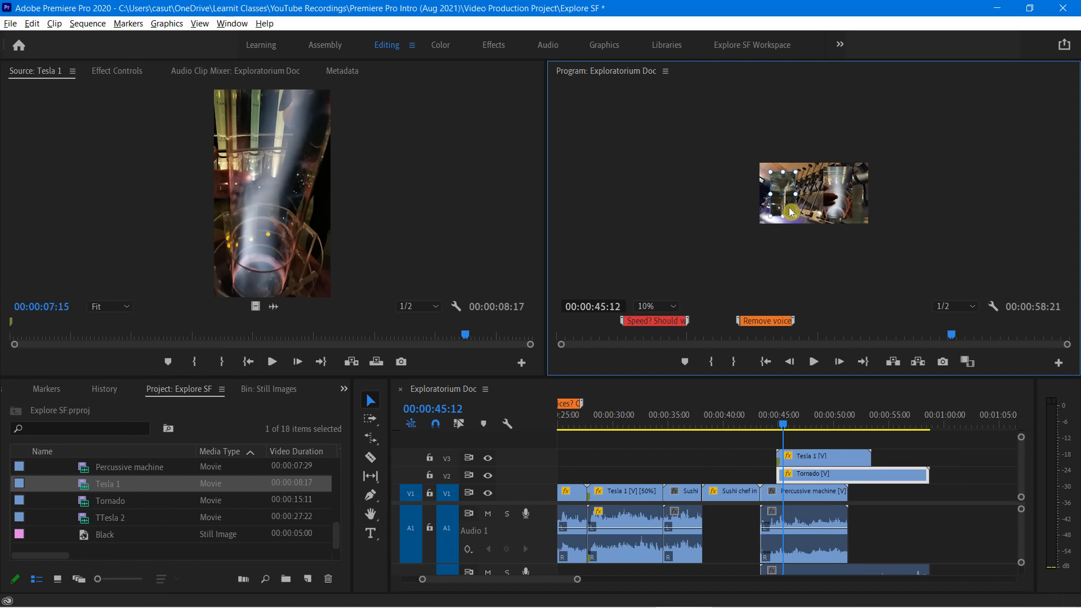
{"action": "left_click", "coordinate": [844, 208]}
{"action": "left_click_drag", "start_coordinate": [842, 206], "coordinate": [843, 207]}
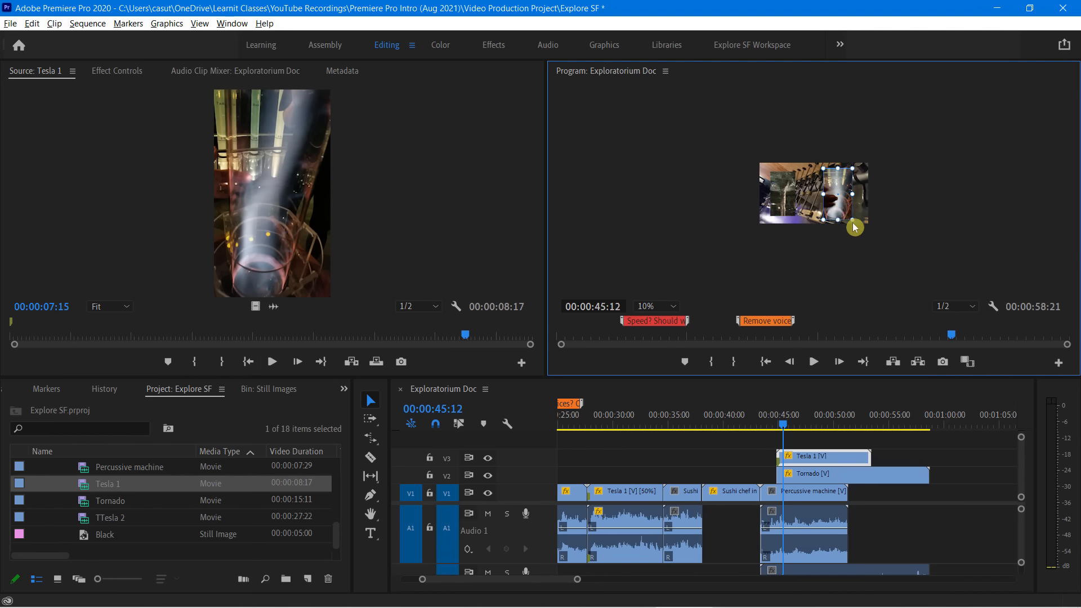
{"action": "left_click", "coordinate": [669, 261]}
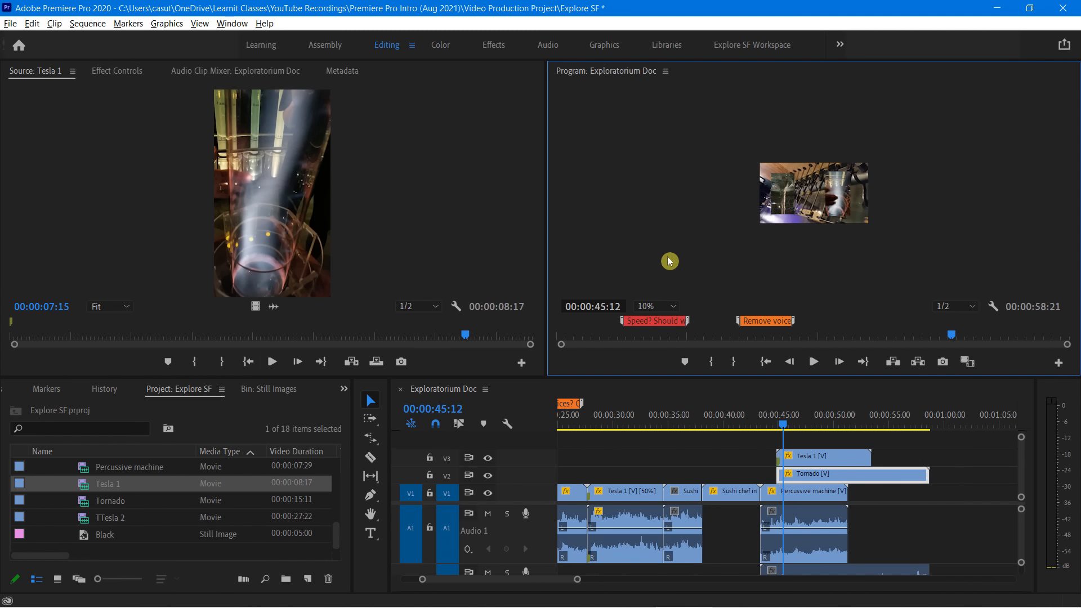
{"action": "left_click", "coordinate": [674, 305]}
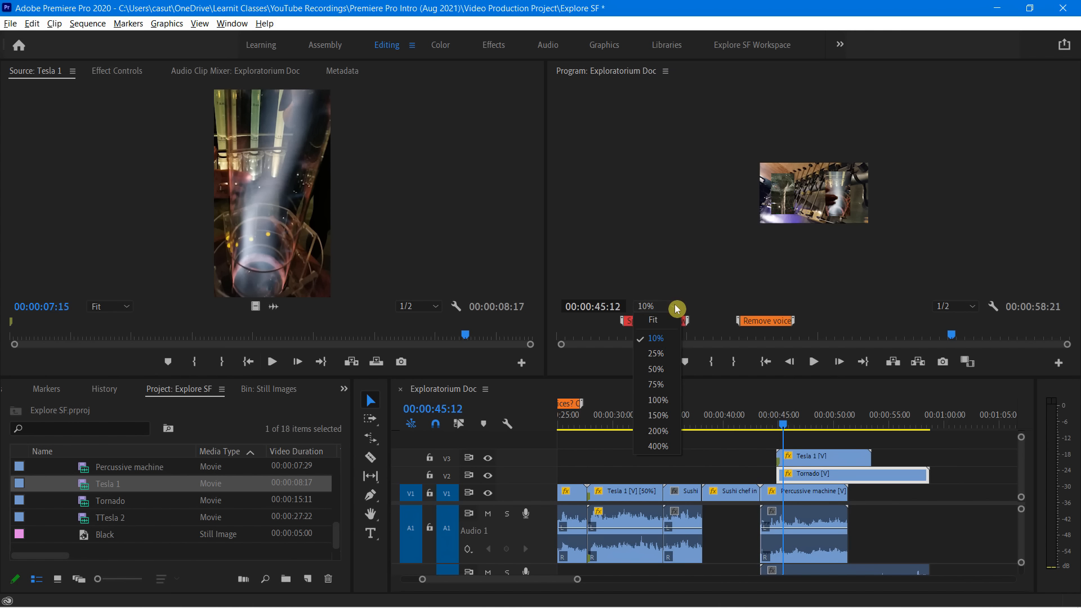
{"action": "left_click", "coordinate": [664, 356]}
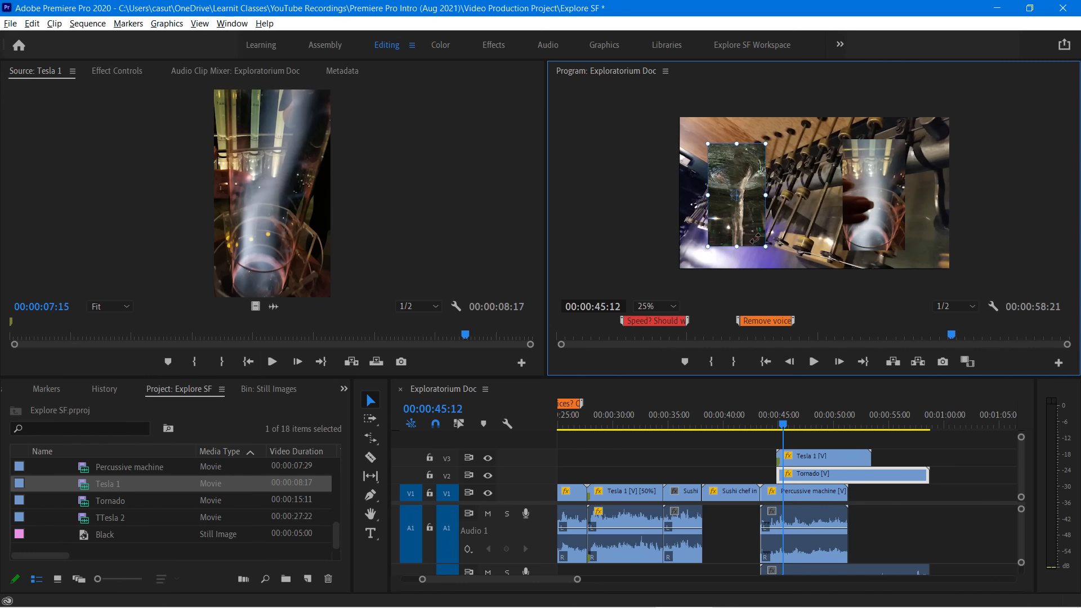
{"action": "left_click_drag", "start_coordinate": [773, 251], "coordinate": [777, 254]}
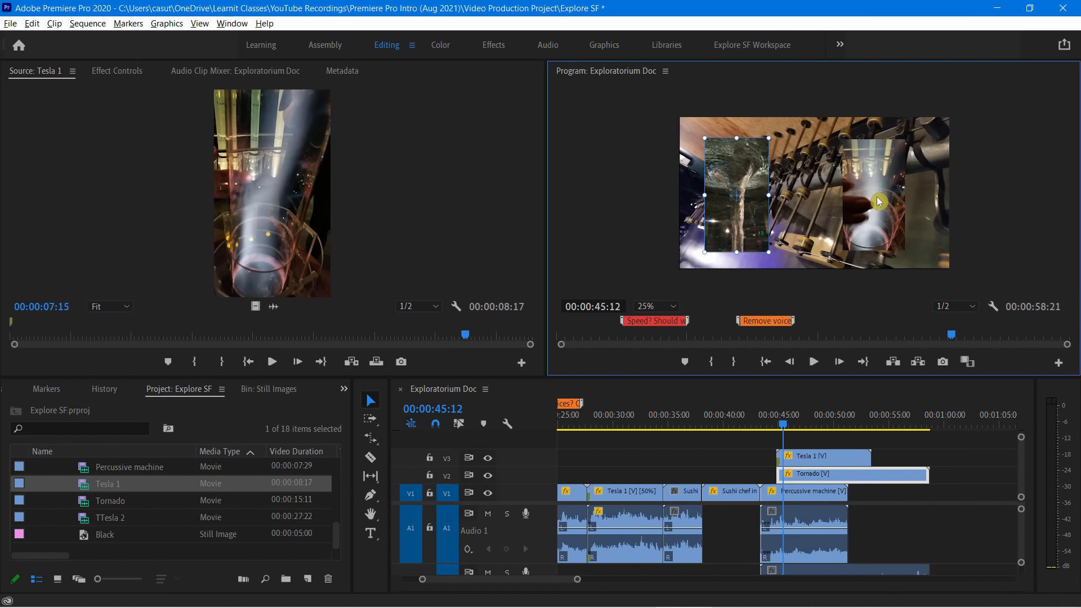
{"action": "left_click_drag", "start_coordinate": [876, 197], "coordinate": [897, 191]}
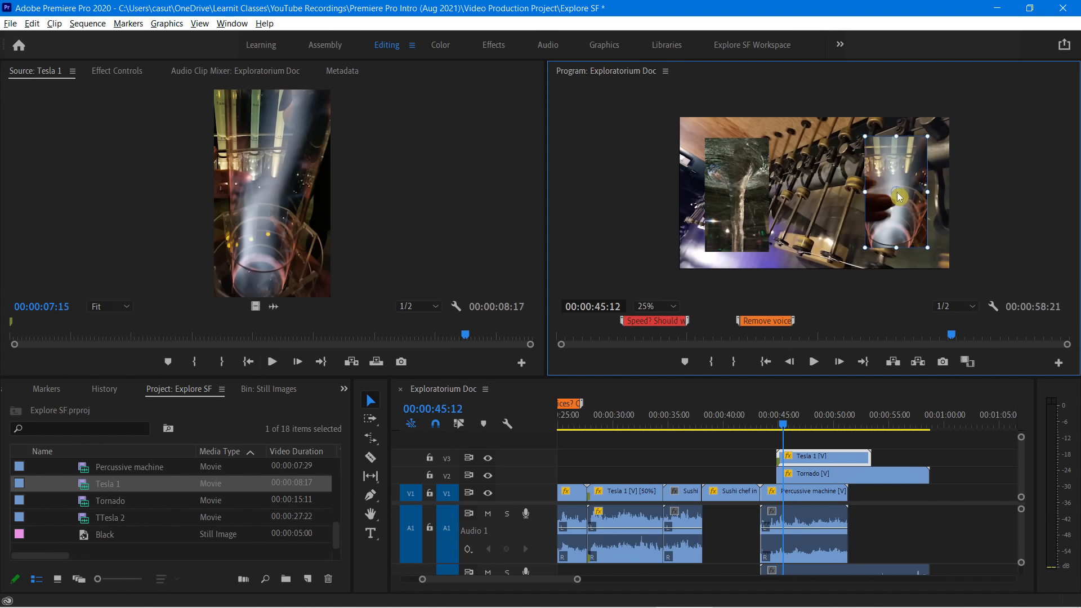
{"action": "left_click_drag", "start_coordinate": [745, 174], "coordinate": [739, 173]}
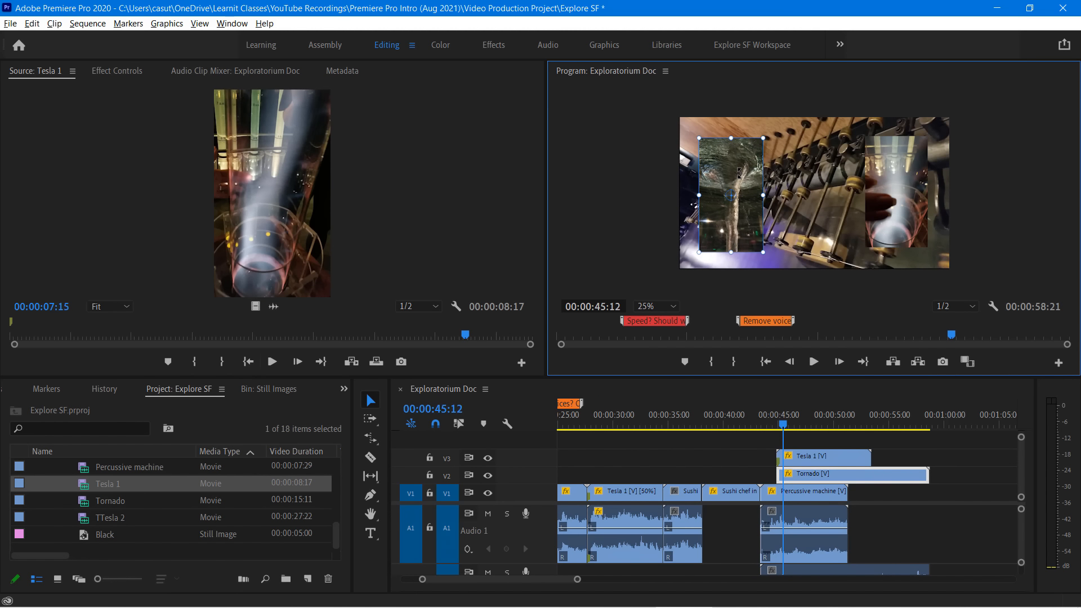
{"action": "left_click", "coordinate": [579, 184]}
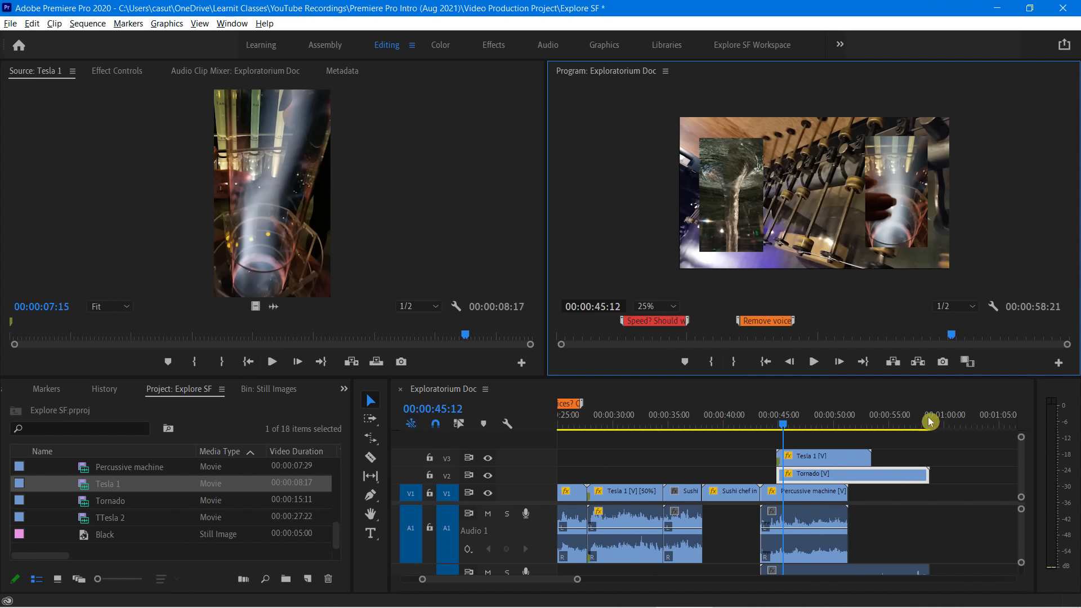
Trim the ends of the Tornado and Tesla 1 video clips to match the end of Percussive machine
{"action": "left_click", "coordinate": [923, 478]}
{"action": "left_click_drag", "start_coordinate": [923, 478], "coordinate": [847, 459]}
Play the layered section from 00:00:42:12 in a maximized Program monitor and restore the normal layout
{"action": "left_click_drag", "start_coordinate": [784, 427], "coordinate": [748, 426]}
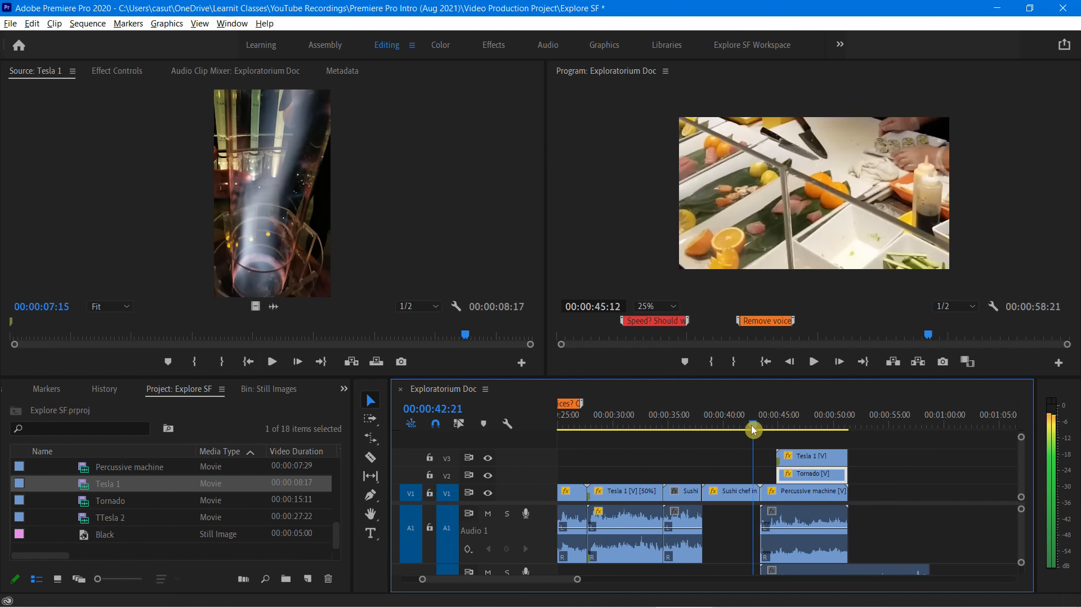
{"action": "key", "text": "grave"}
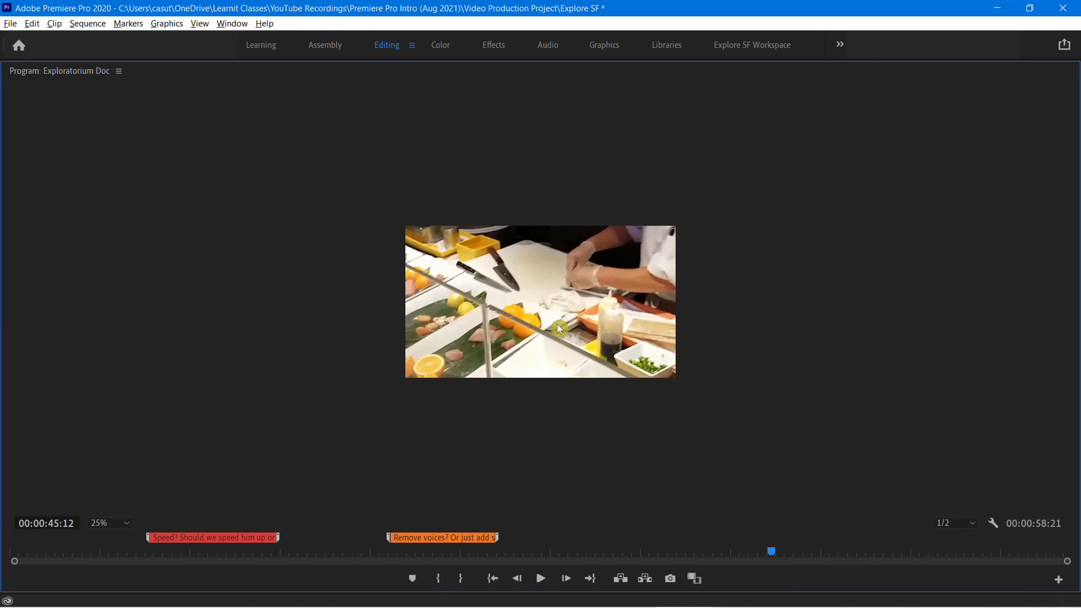
{"action": "key", "text": "grave"}
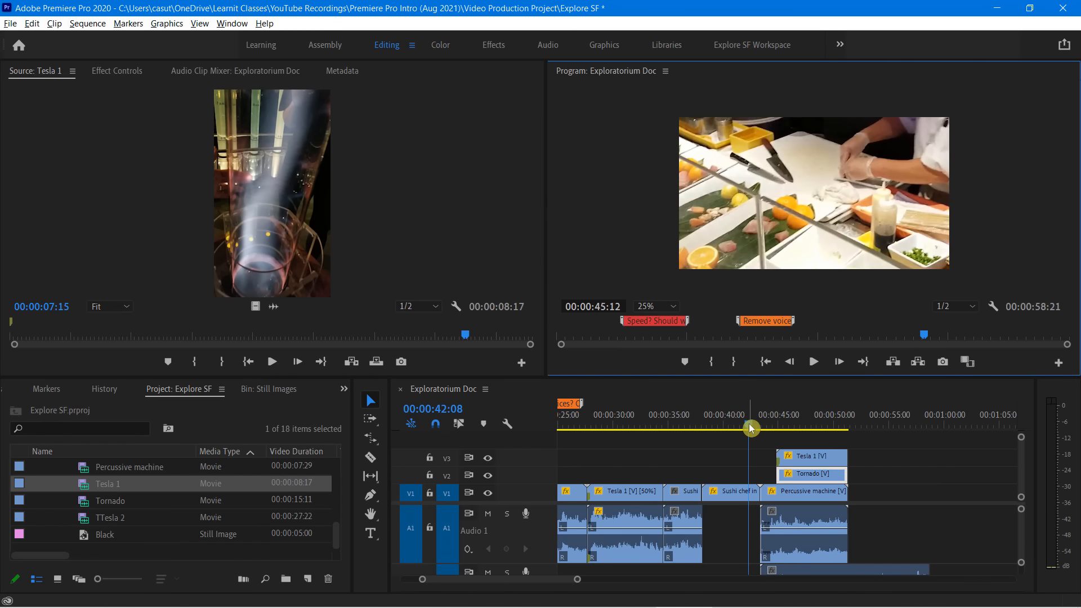
{"action": "left_click", "coordinate": [750, 423]}
{"action": "key", "text": "grave"}
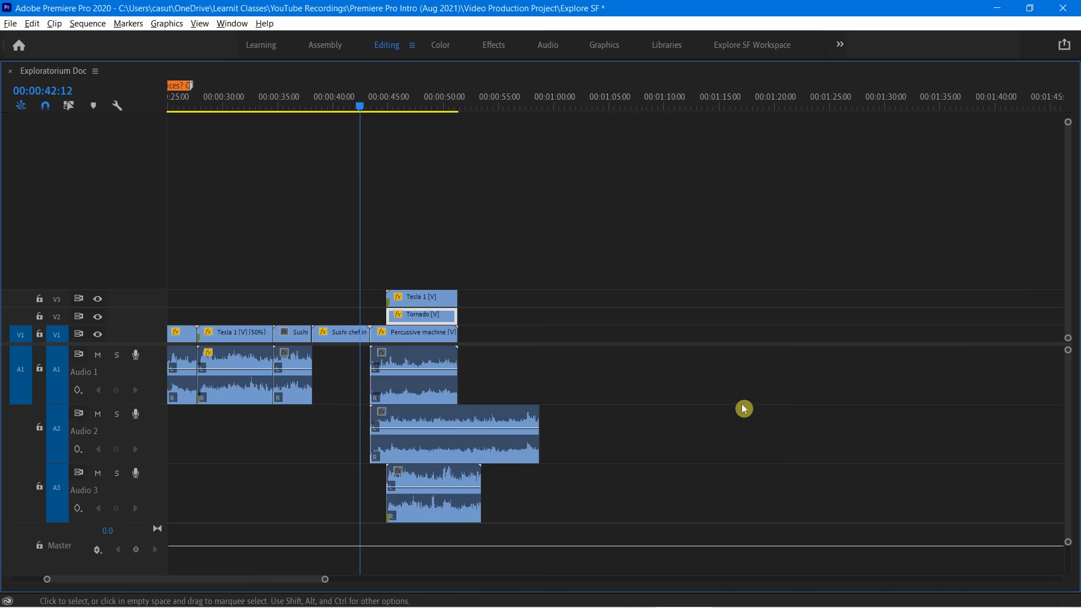
{"action": "key", "text": "grave"}
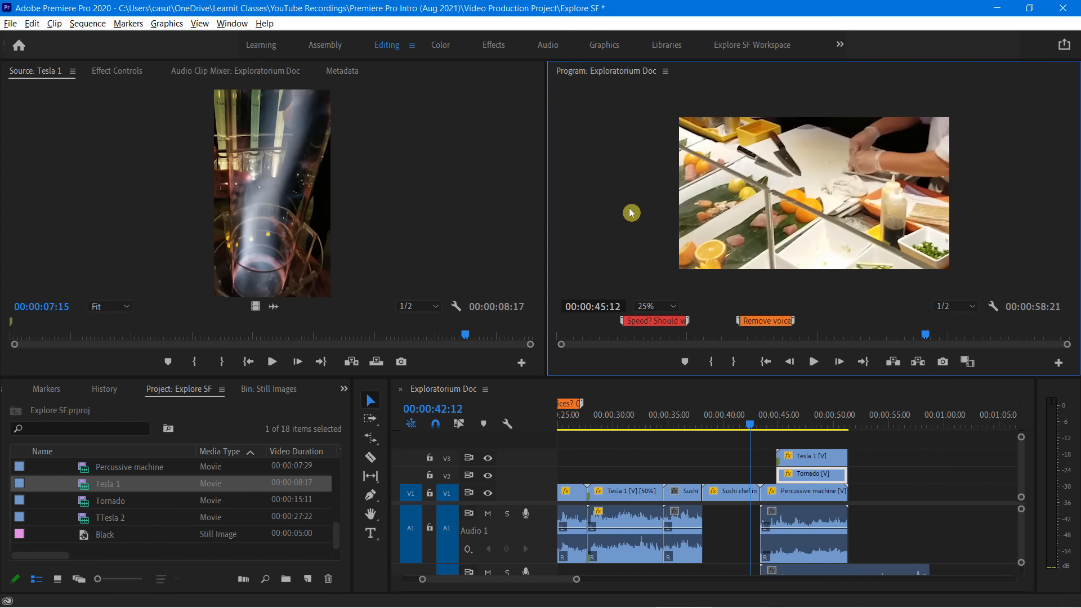
{"action": "key", "text": "grave"}
{"action": "key", "text": "space"}
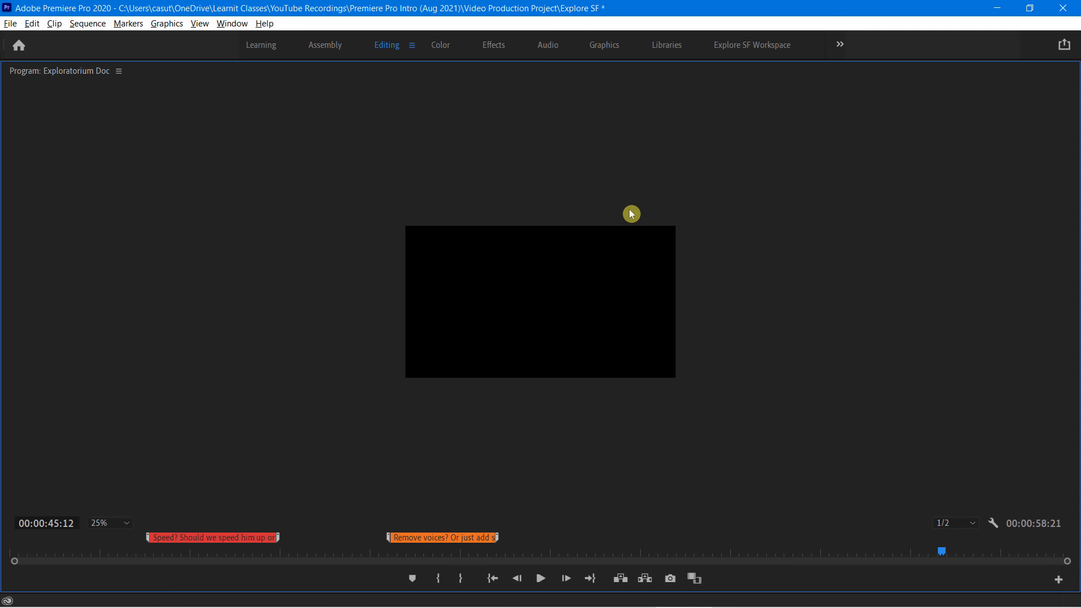
{"action": "key", "text": "grave"}
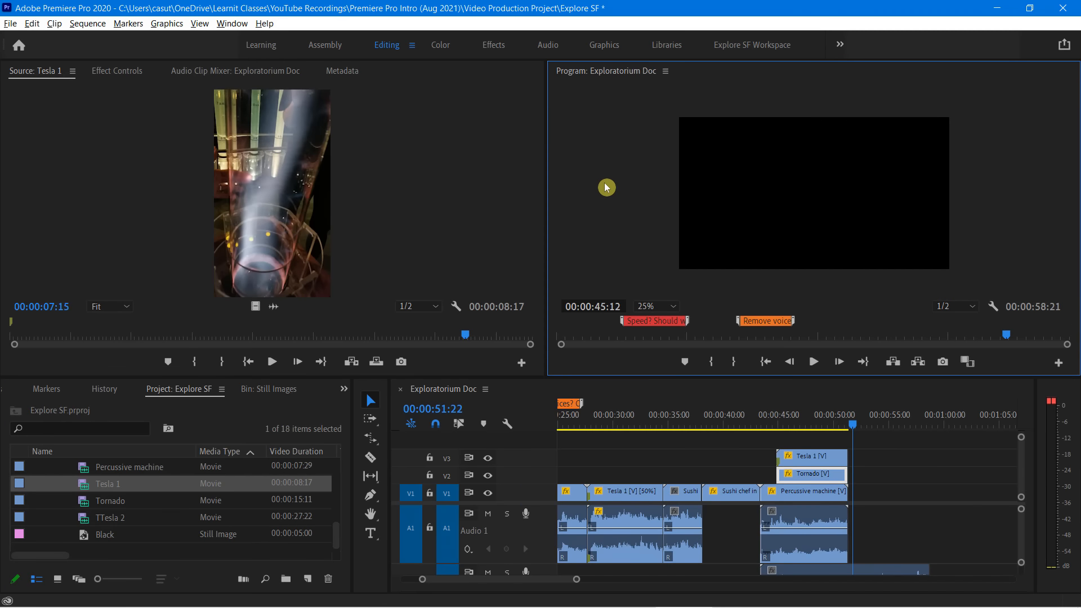
Align the starts of the Tesla 1 and Tornado clips with Percussive machine's start, keeping their ends flush with its end
{"action": "left_click_drag", "start_coordinate": [773, 459], "coordinate": [846, 474]}
{"action": "left_click", "coordinate": [790, 457]}
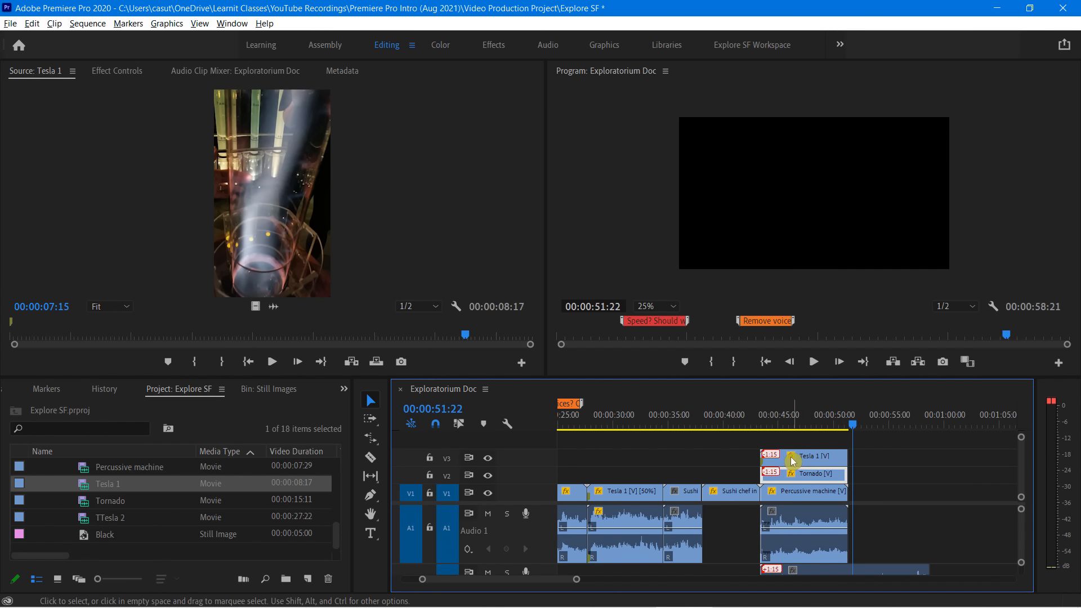
Play the sequence from just before Percussive machine through the end of the three stacked clips
{"action": "left_click", "coordinate": [737, 425]}
{"action": "key", "text": "space"}
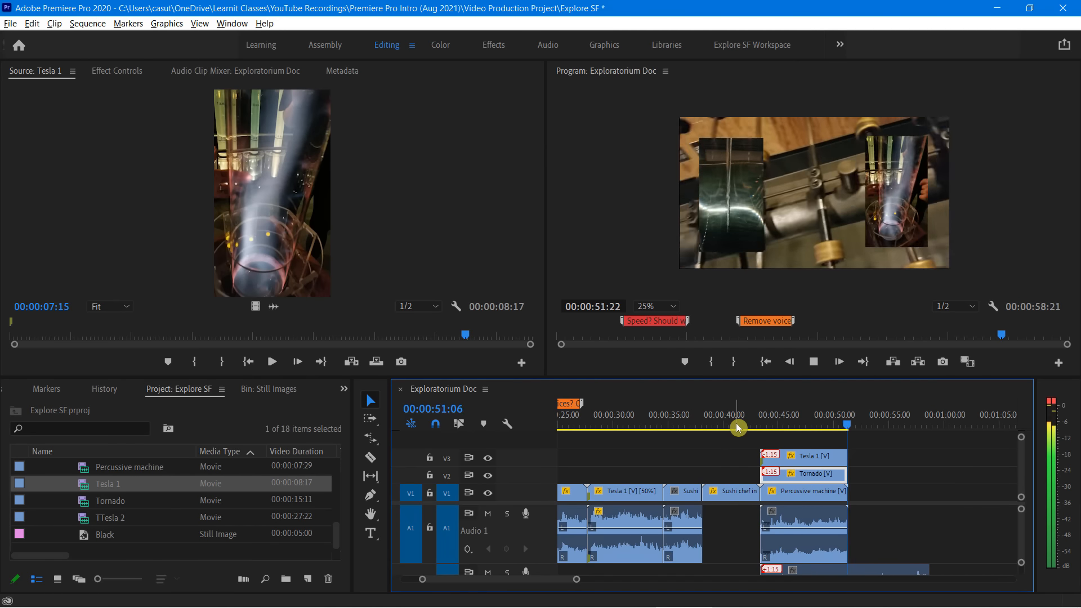
{"action": "key", "text": "space"}
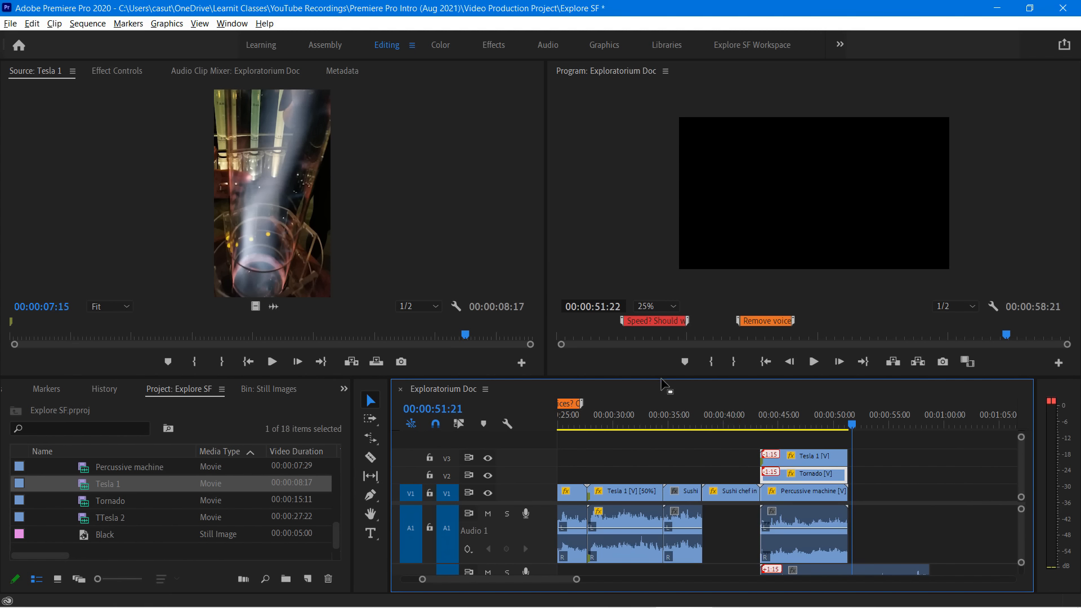